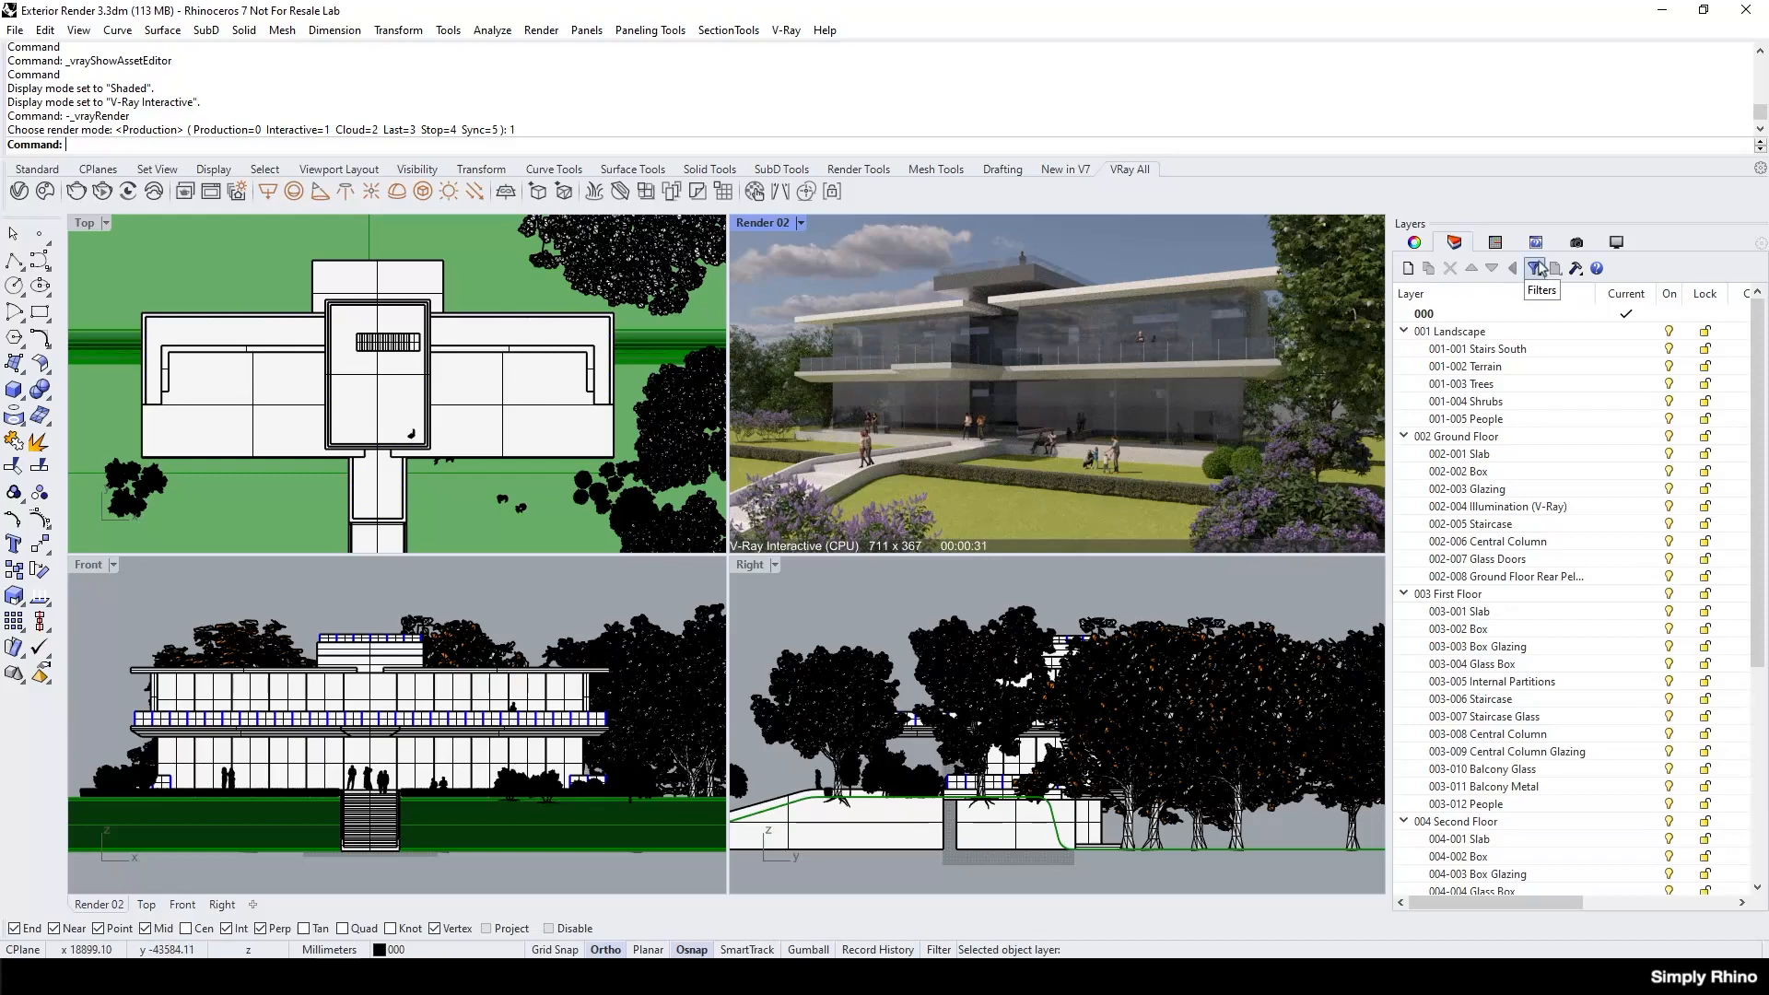
Restore the saved Interior 02 named view in the perspective viewport.
{"action": "left_click", "coordinate": [1577, 242]}
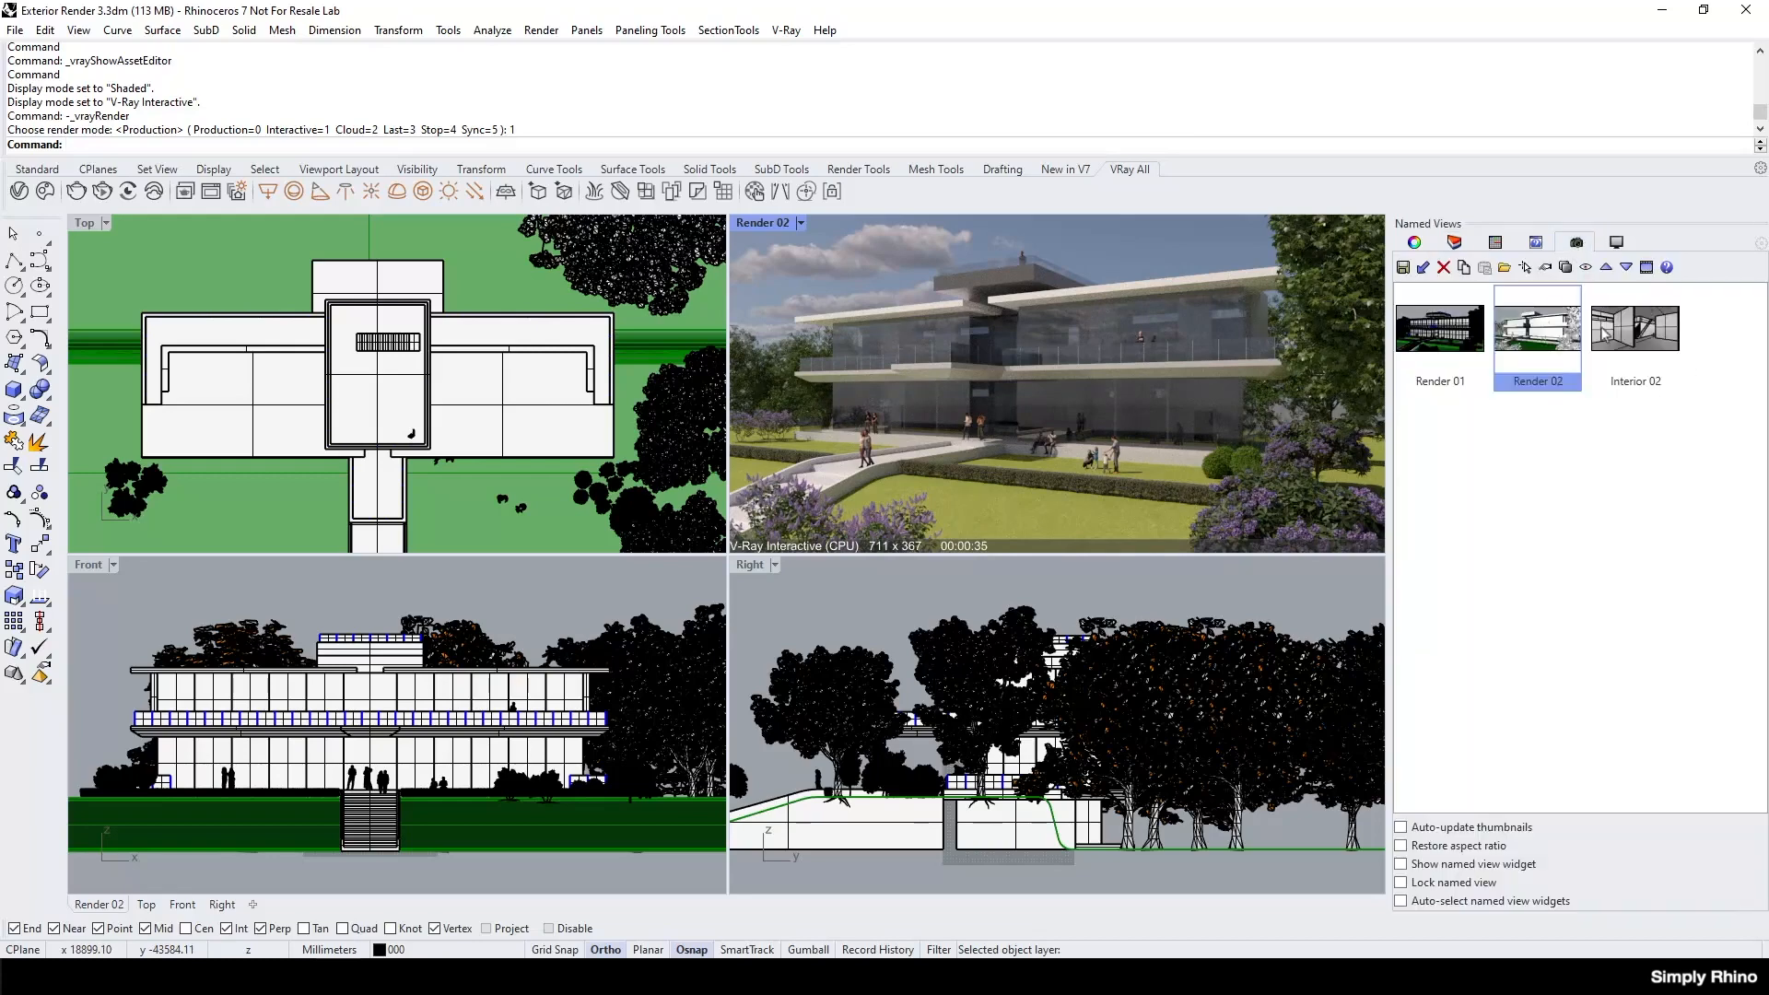
{"action": "left_click", "coordinate": [1663, 346]}
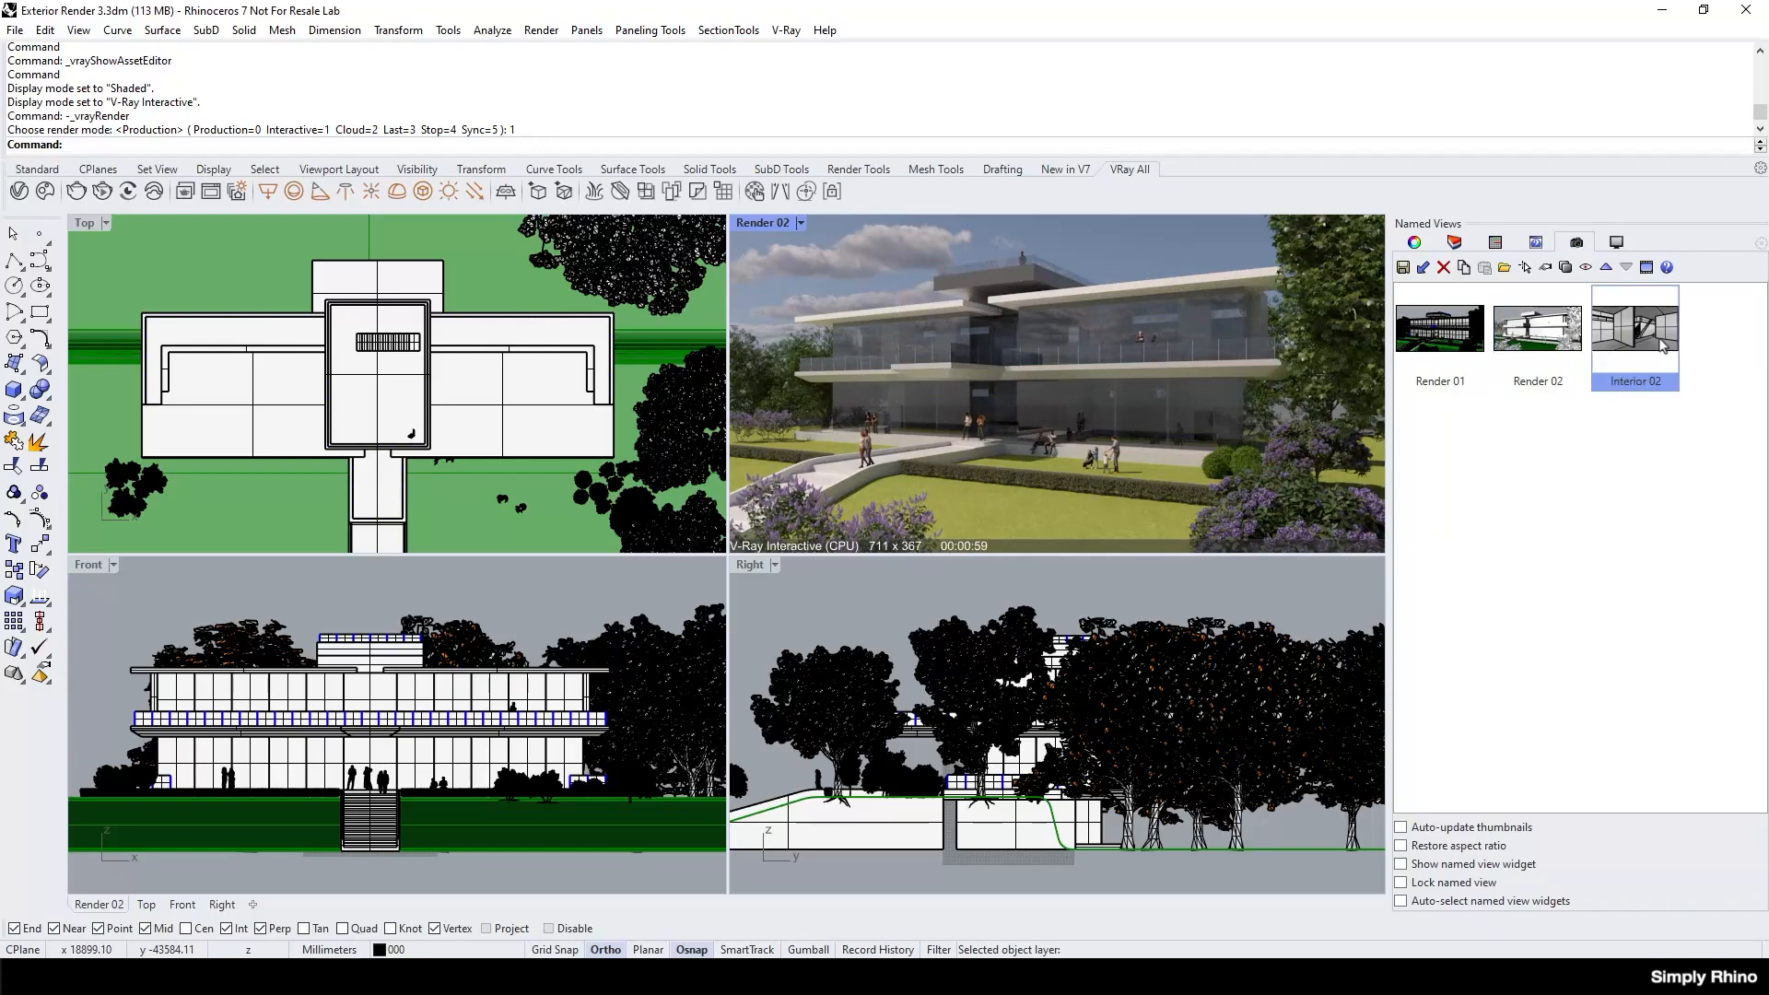
{"action": "double_click", "coordinate": [1663, 346]}
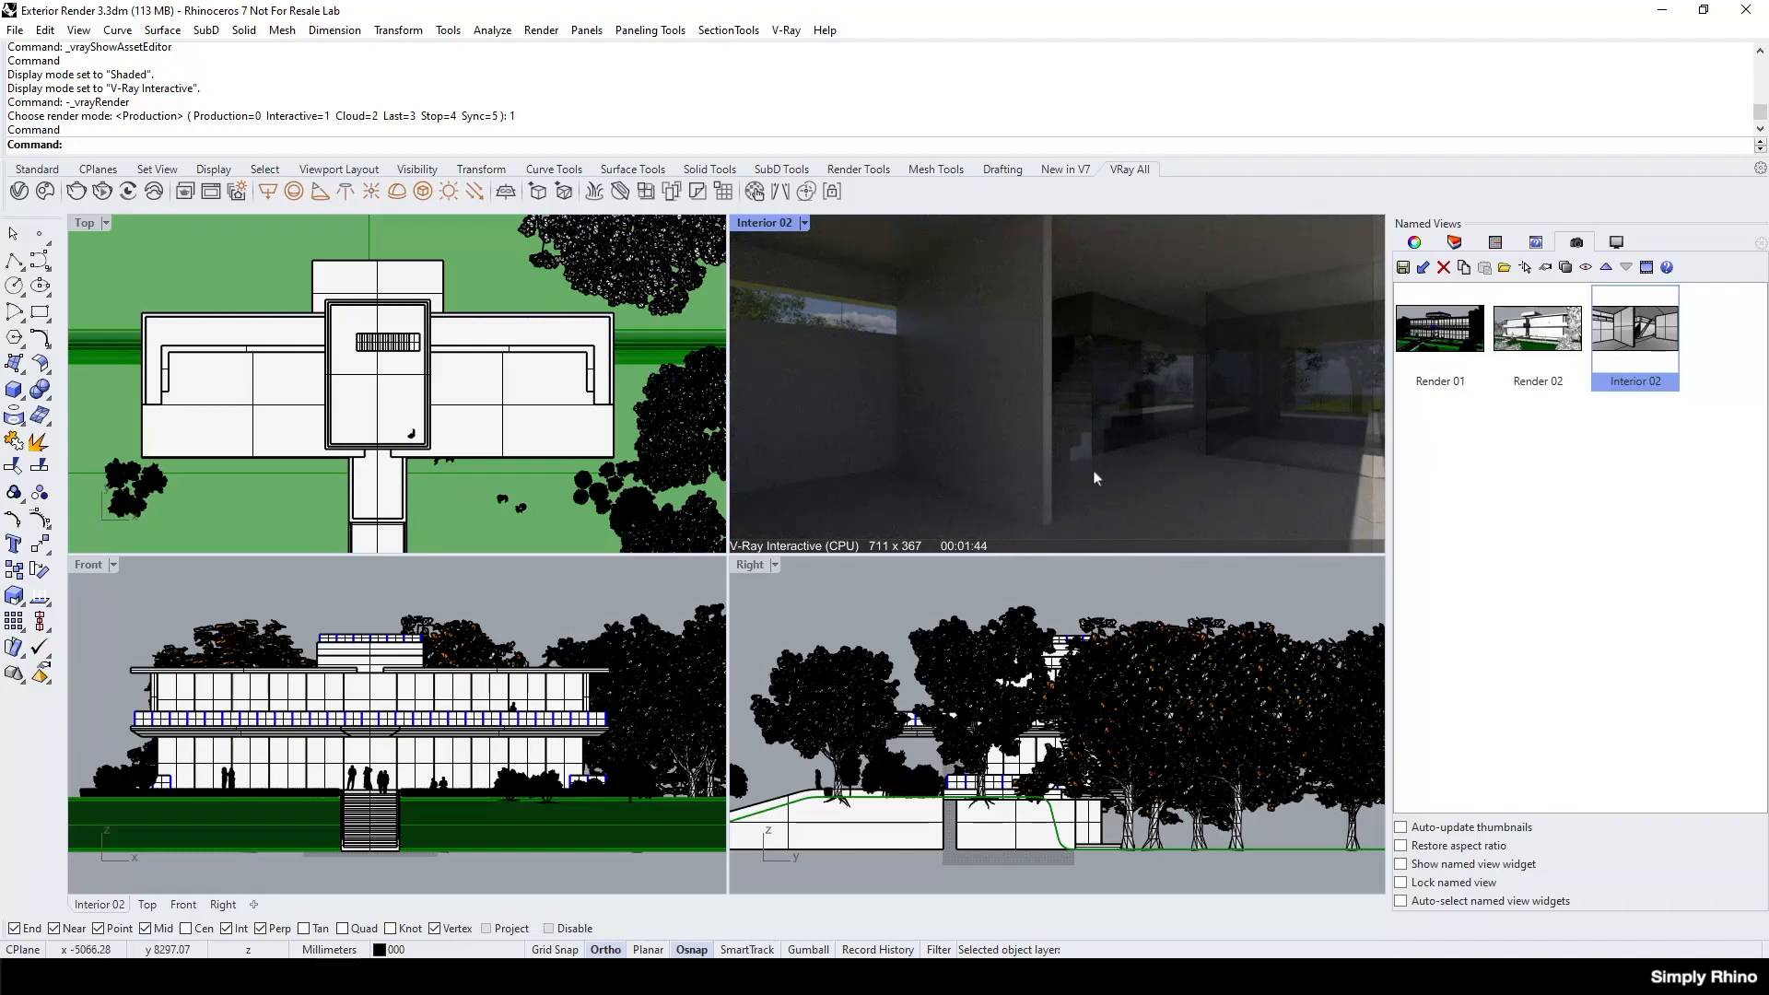
Set the V-Ray camera's exposure value to 11 to brighten the interior render.
{"action": "left_click", "coordinate": [20, 192]}
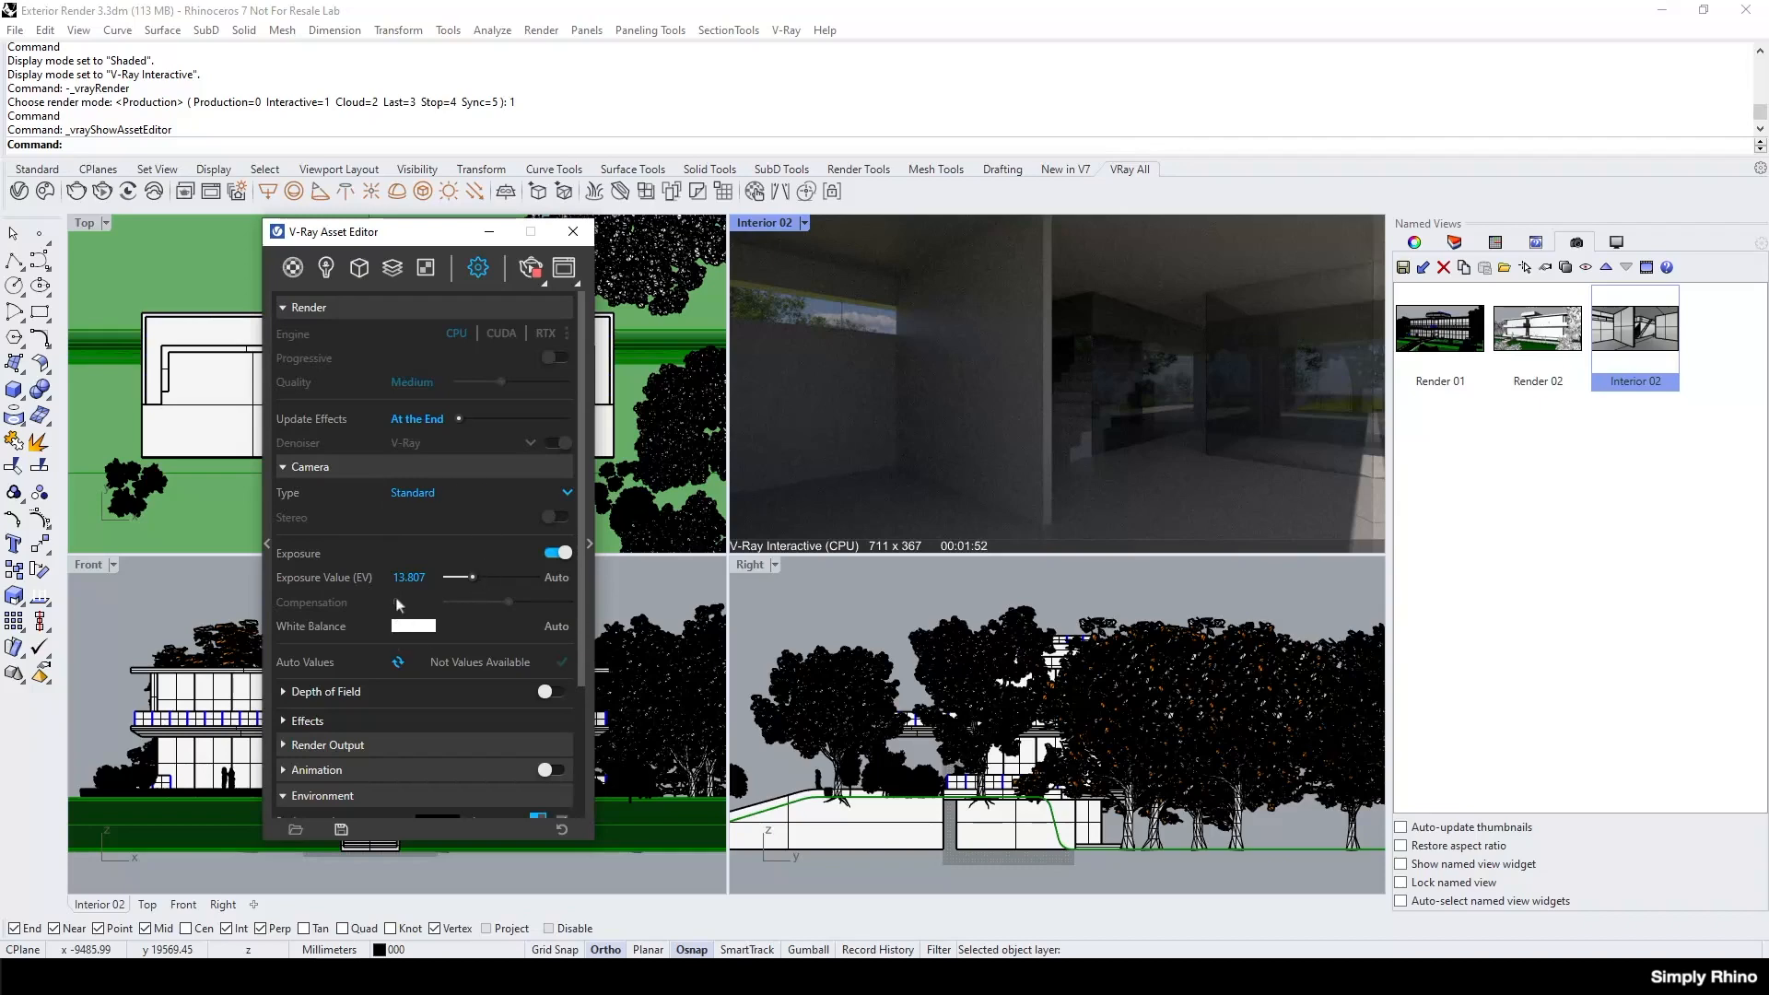
{"action": "left_click_drag", "start_coordinate": [473, 577], "coordinate": [477, 578]}
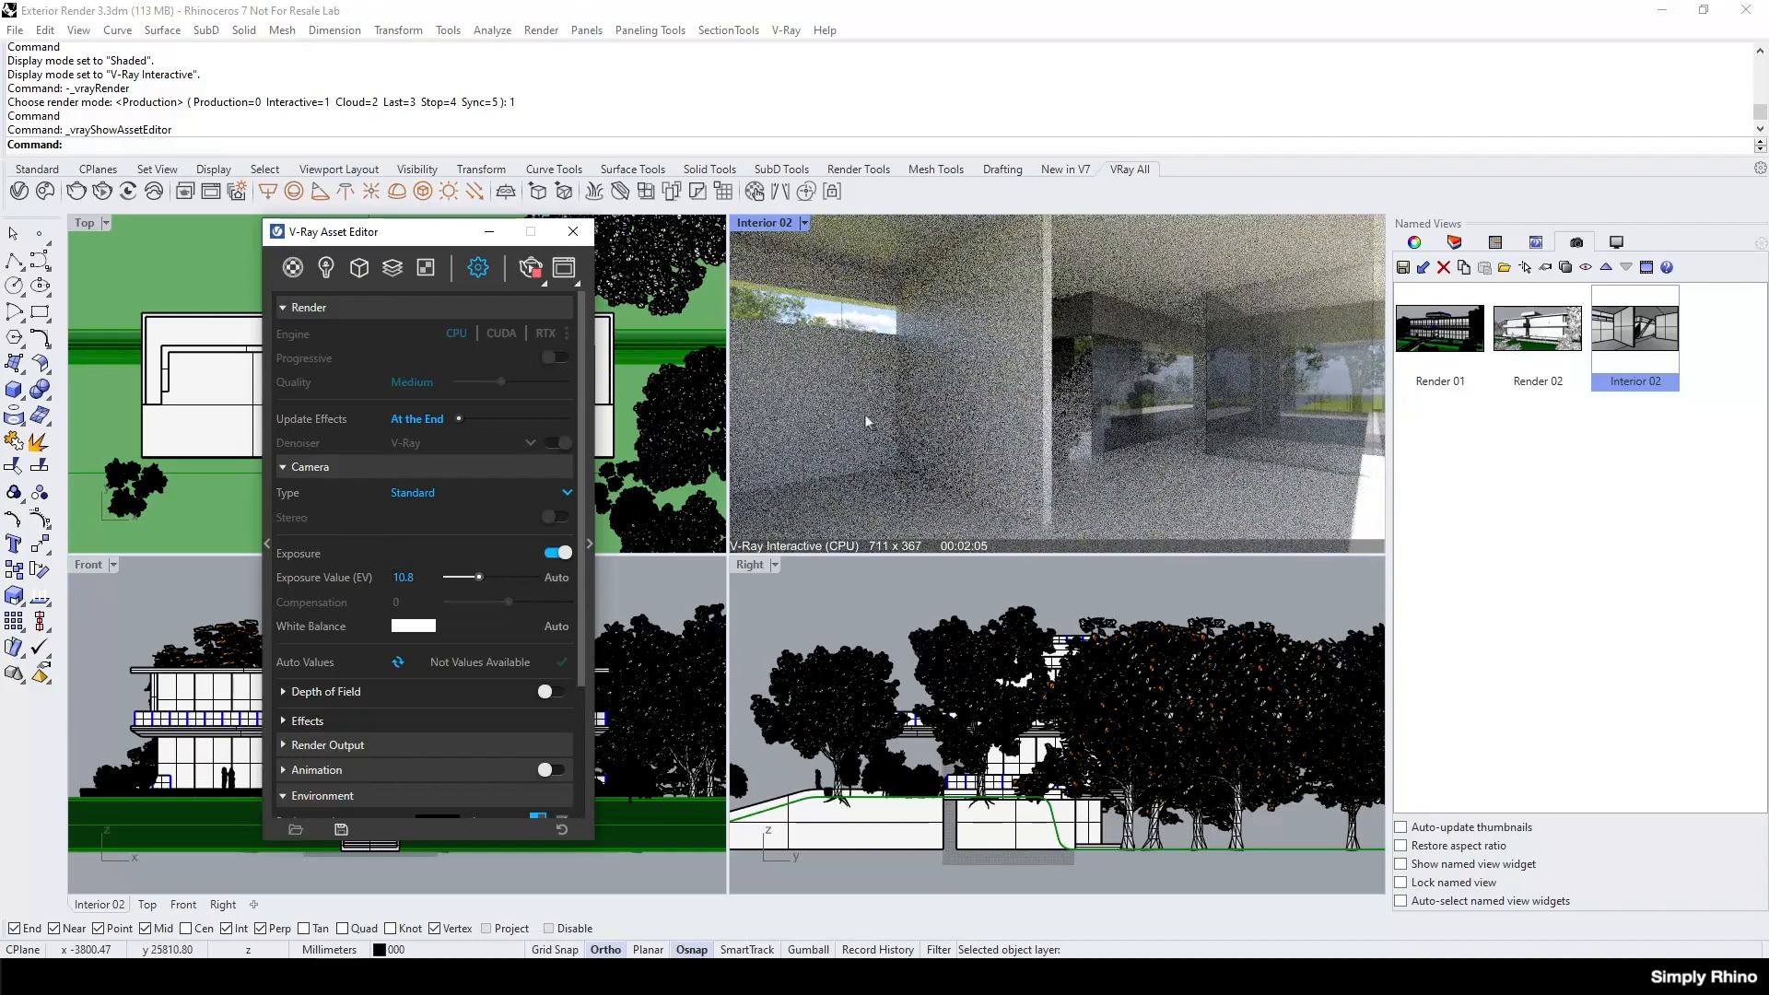
{"action": "double_click", "coordinate": [421, 578]}
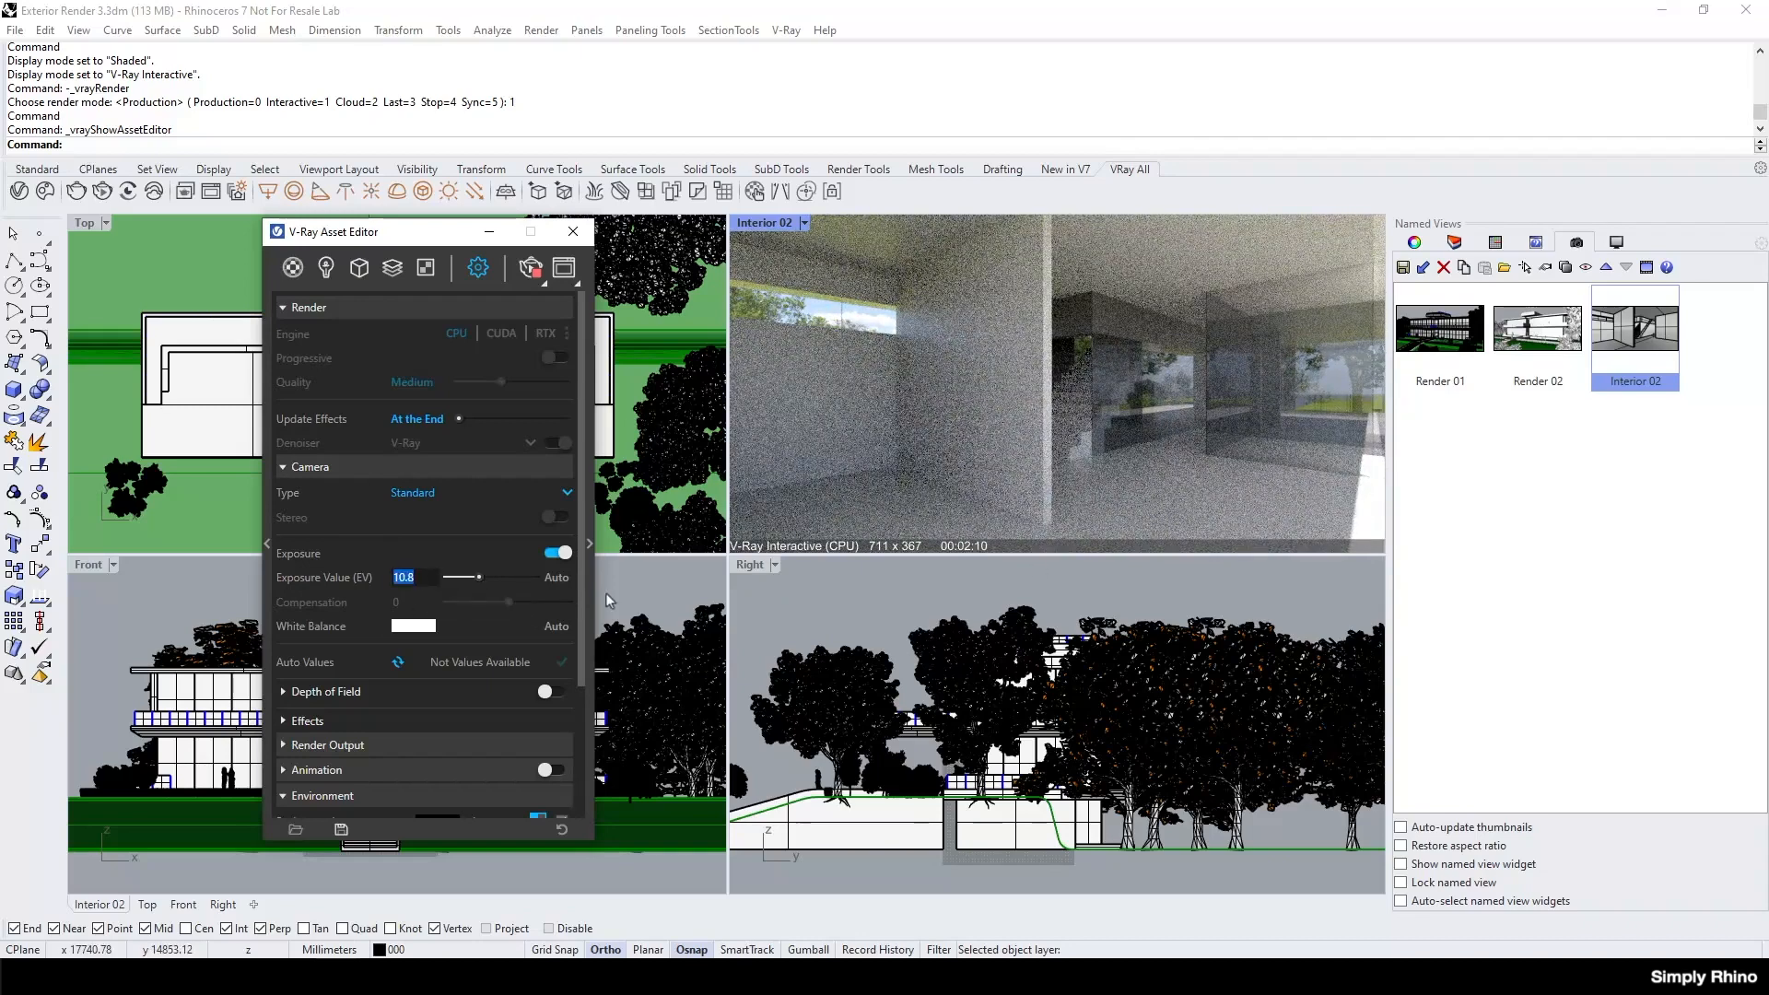
{"action": "type", "text": "11"}
{"action": "key", "text": "Return"}
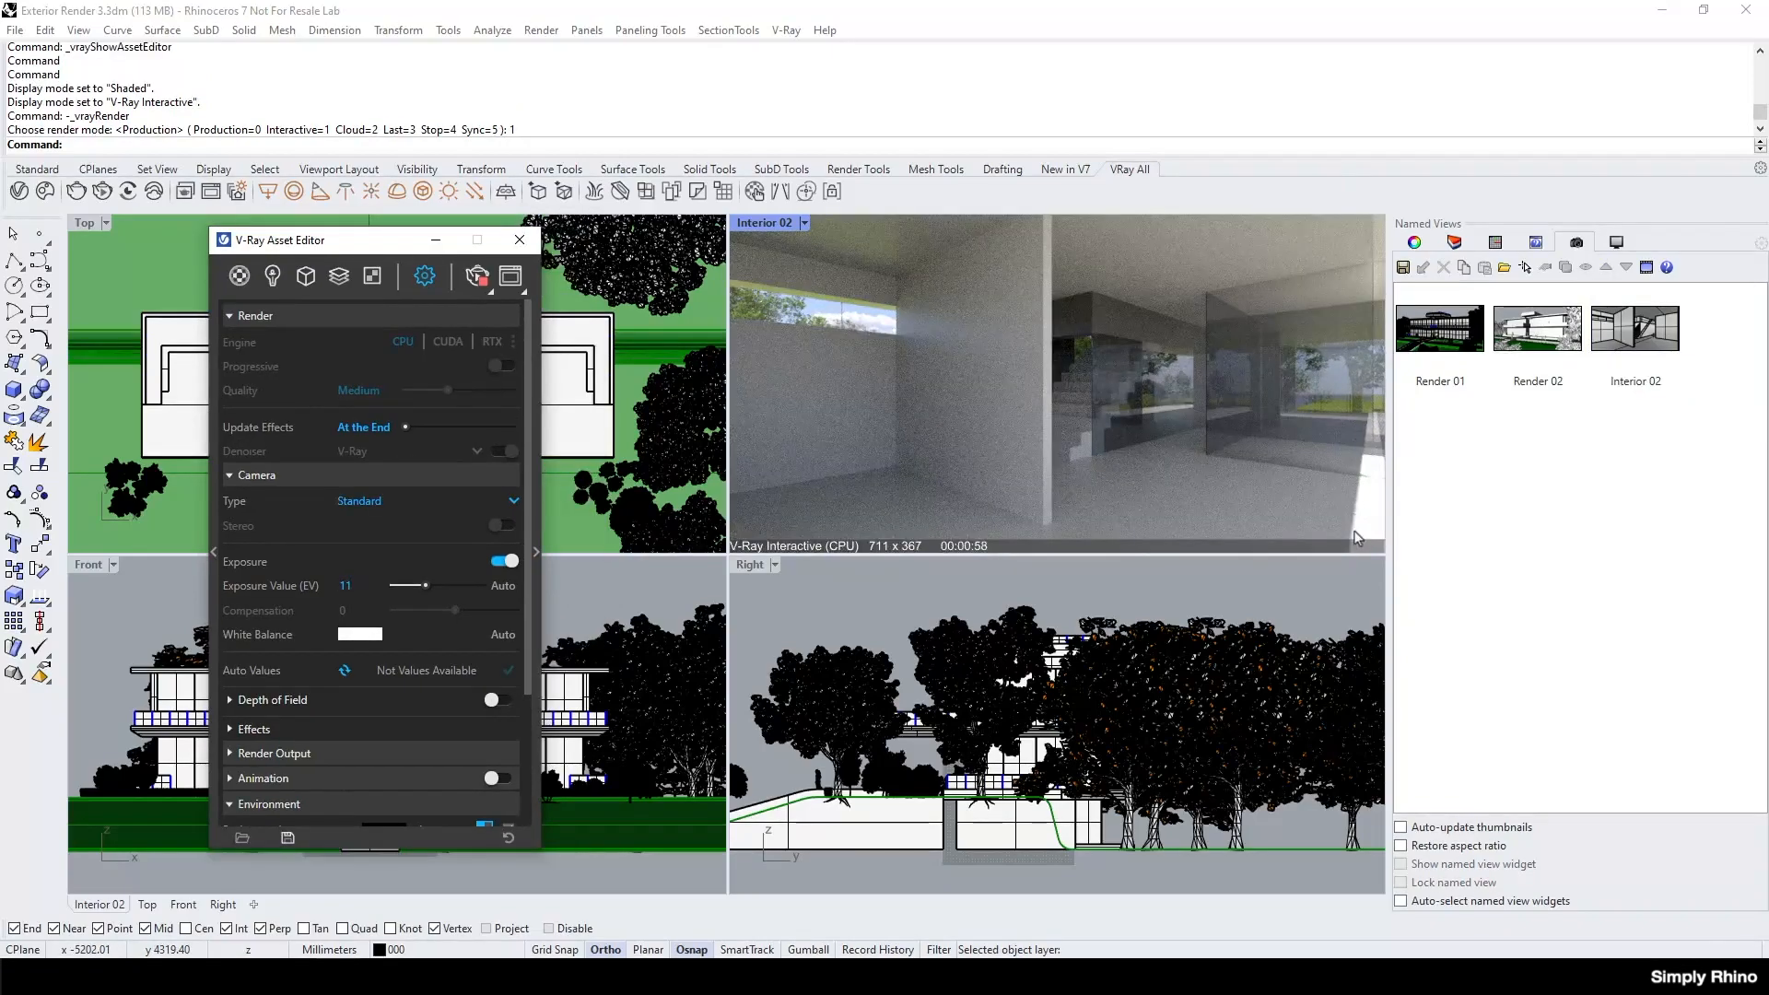
Set the Interior 02 viewport to Shaded and isolate the glass panel, the partition wall and the floor slab.
{"action": "left_click", "coordinate": [804, 224]}
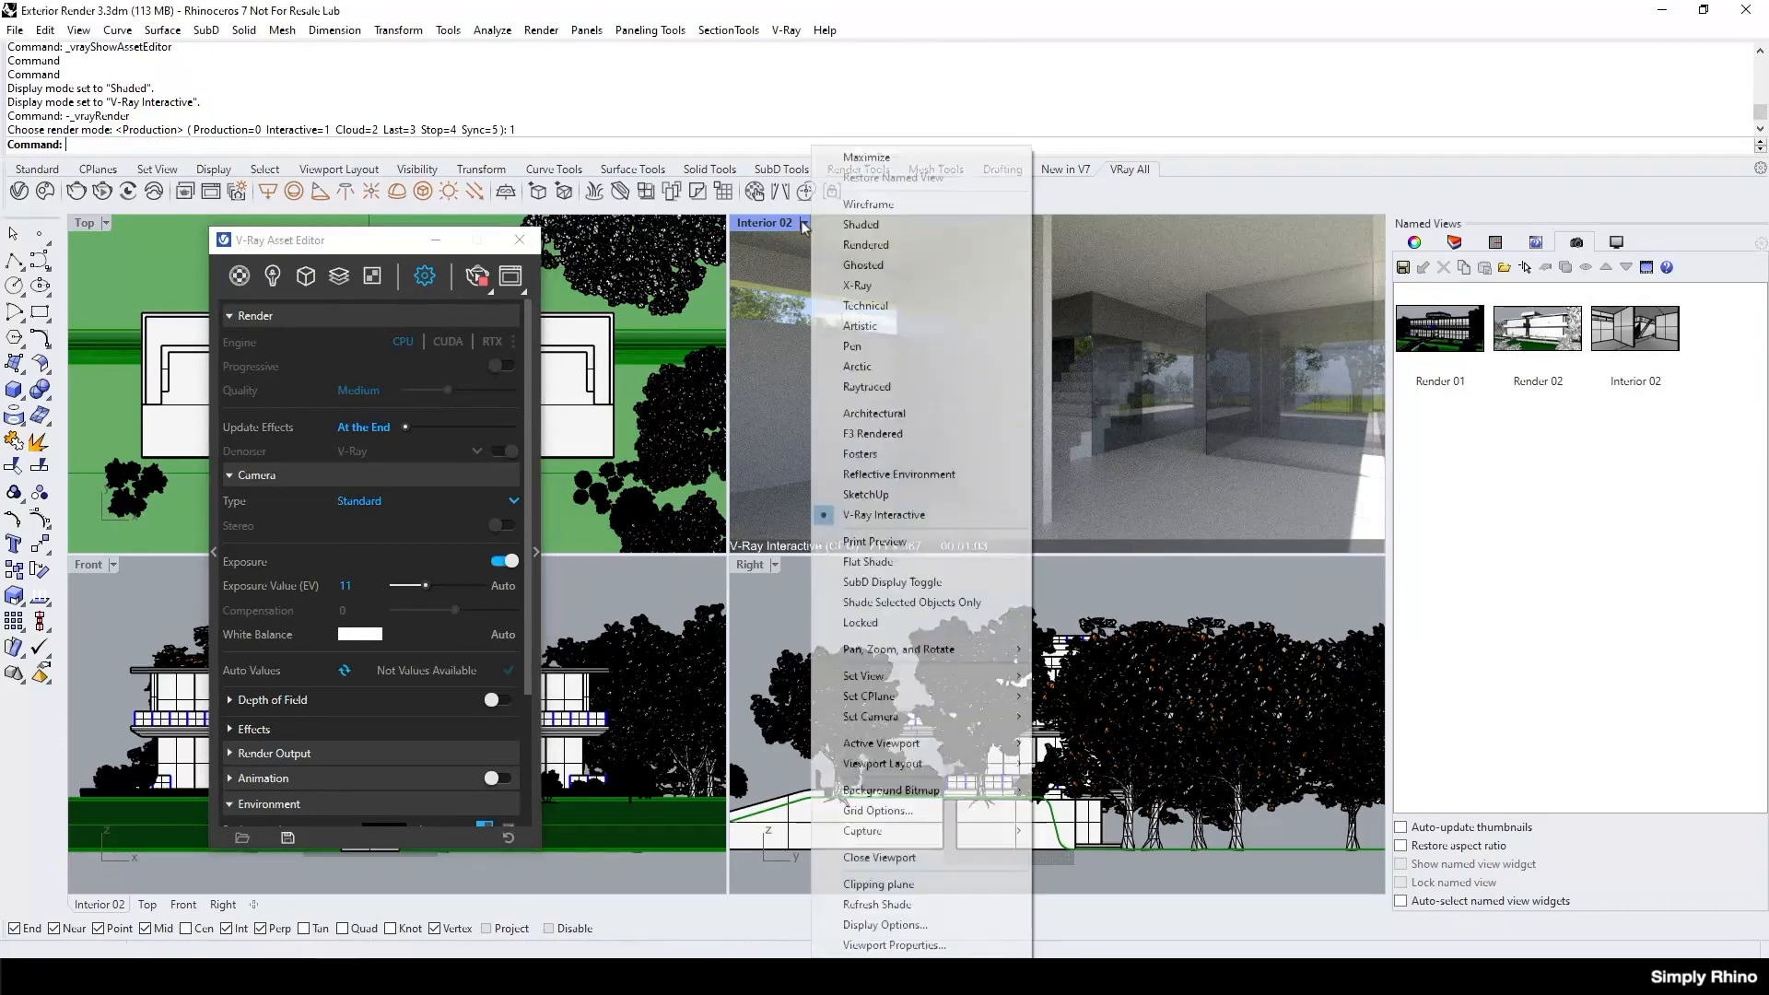
{"action": "left_click", "coordinate": [861, 225]}
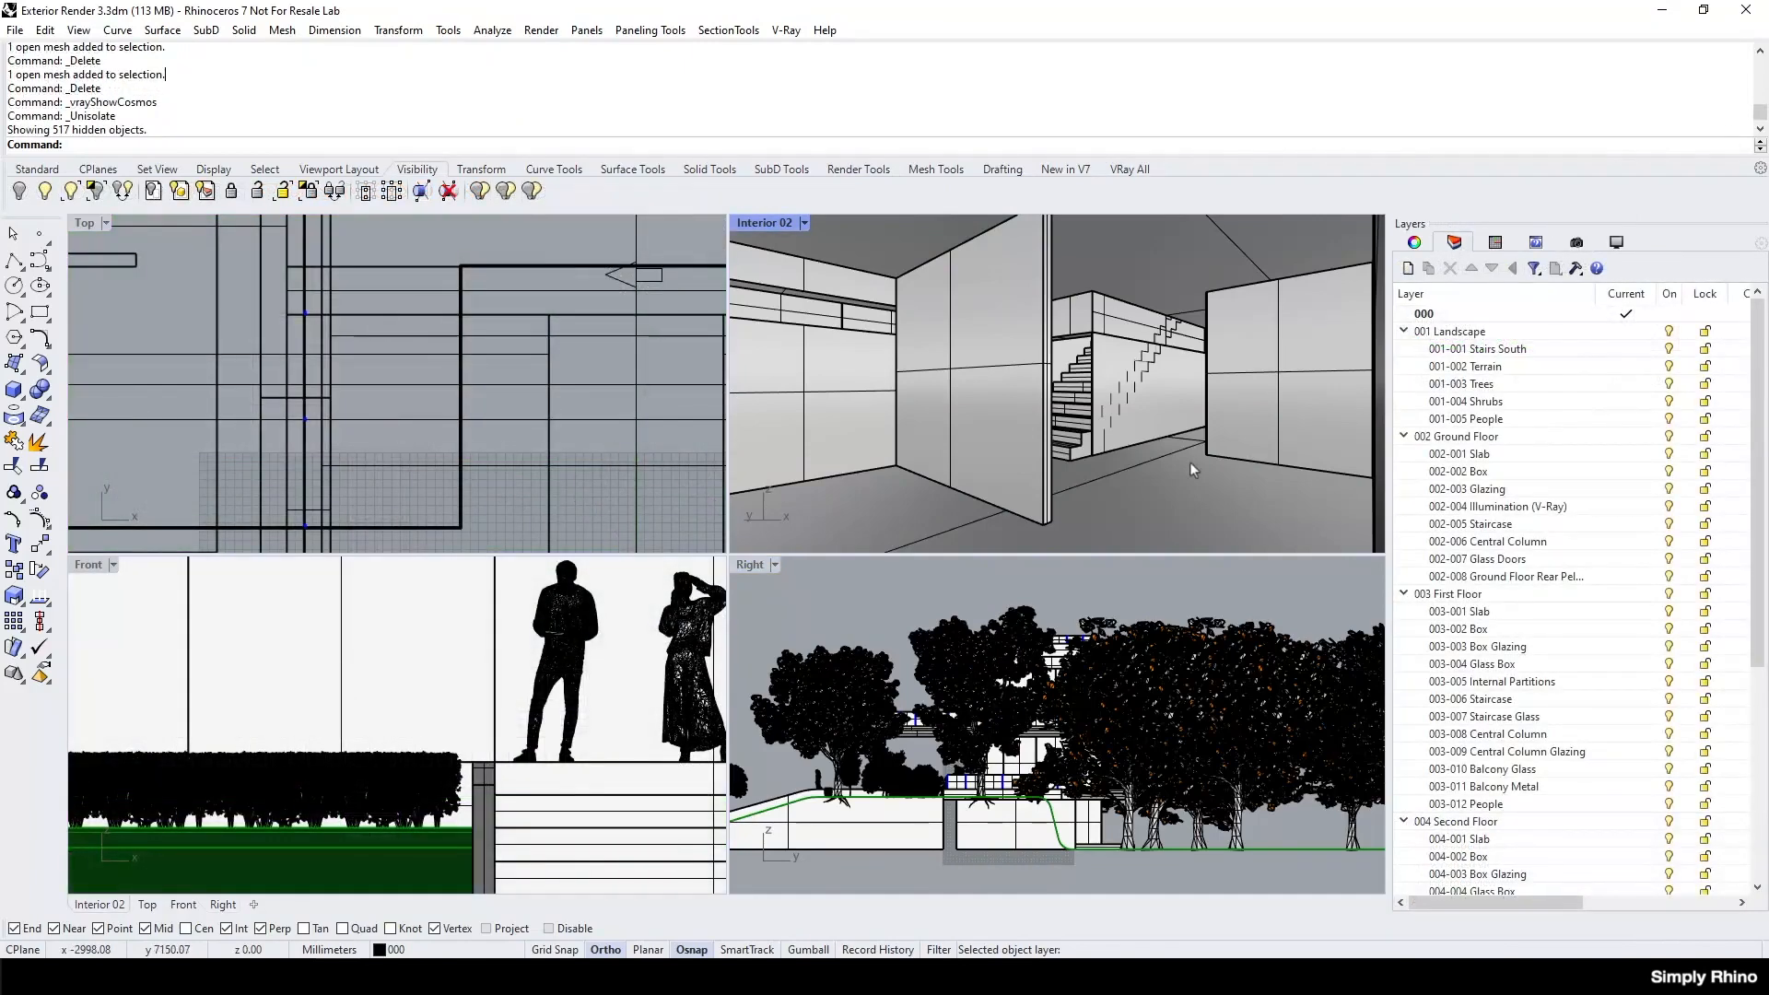
{"action": "left_click", "coordinate": [1264, 429]}
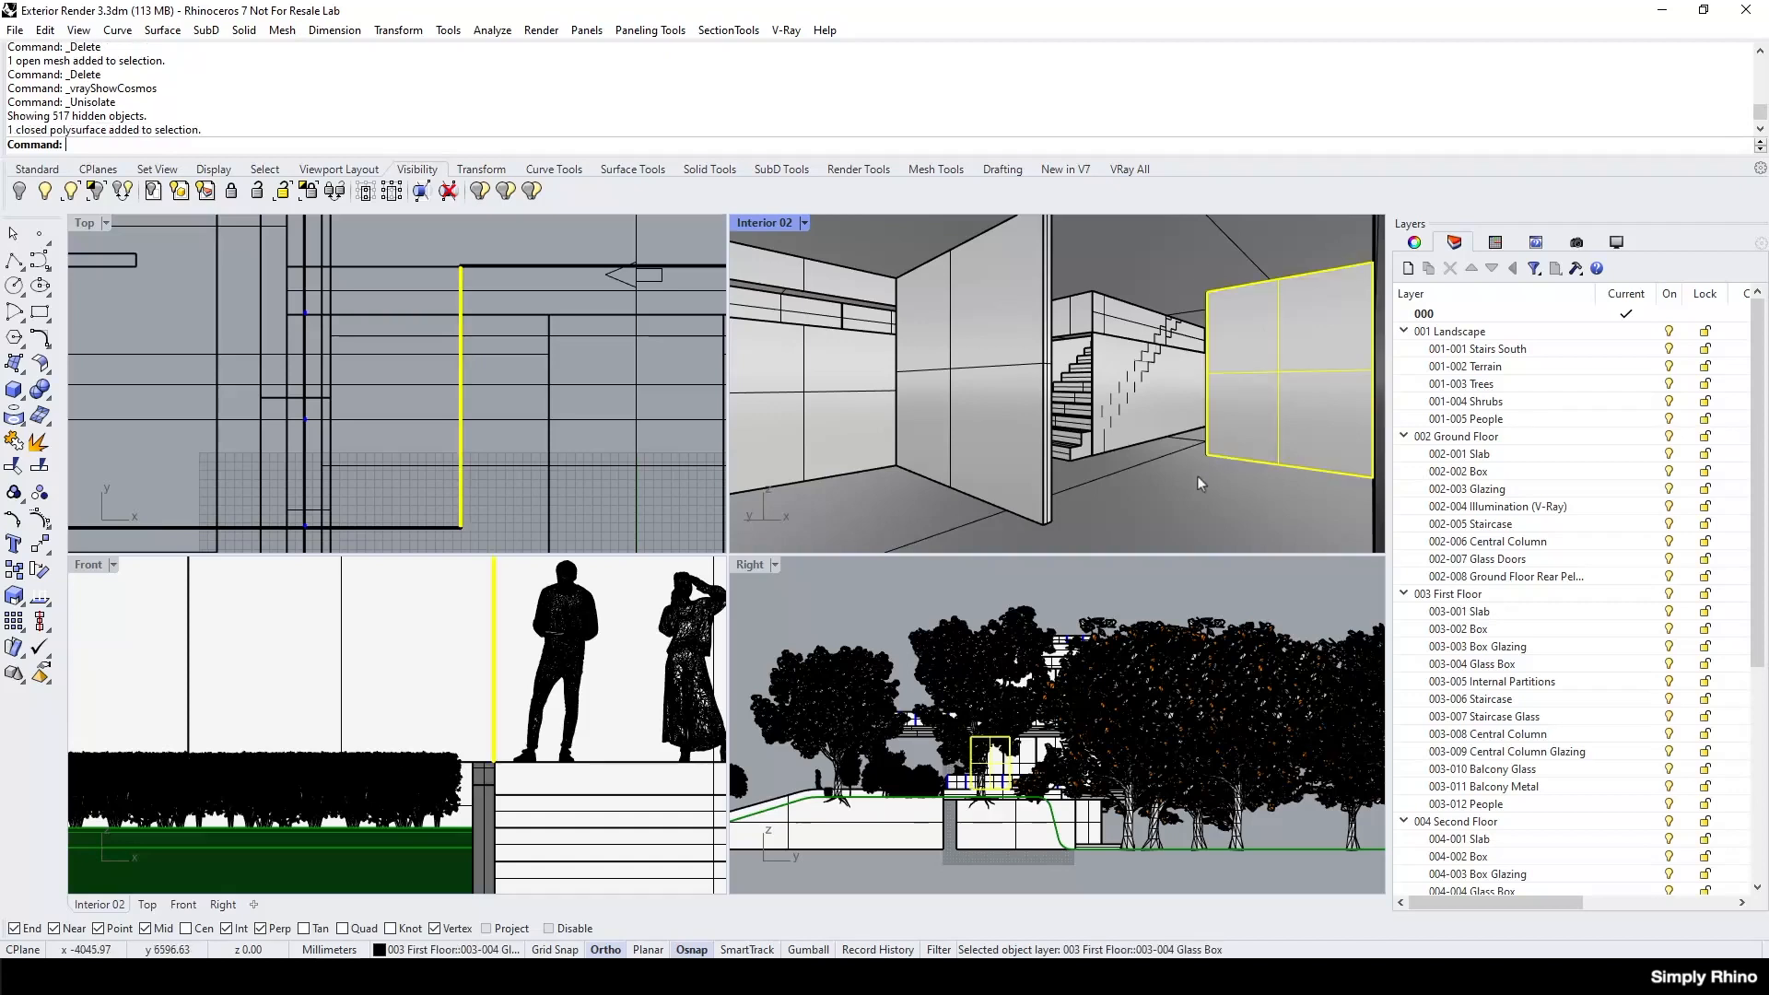
{"action": "left_click", "coordinate": [1038, 474], "text": "shift"}
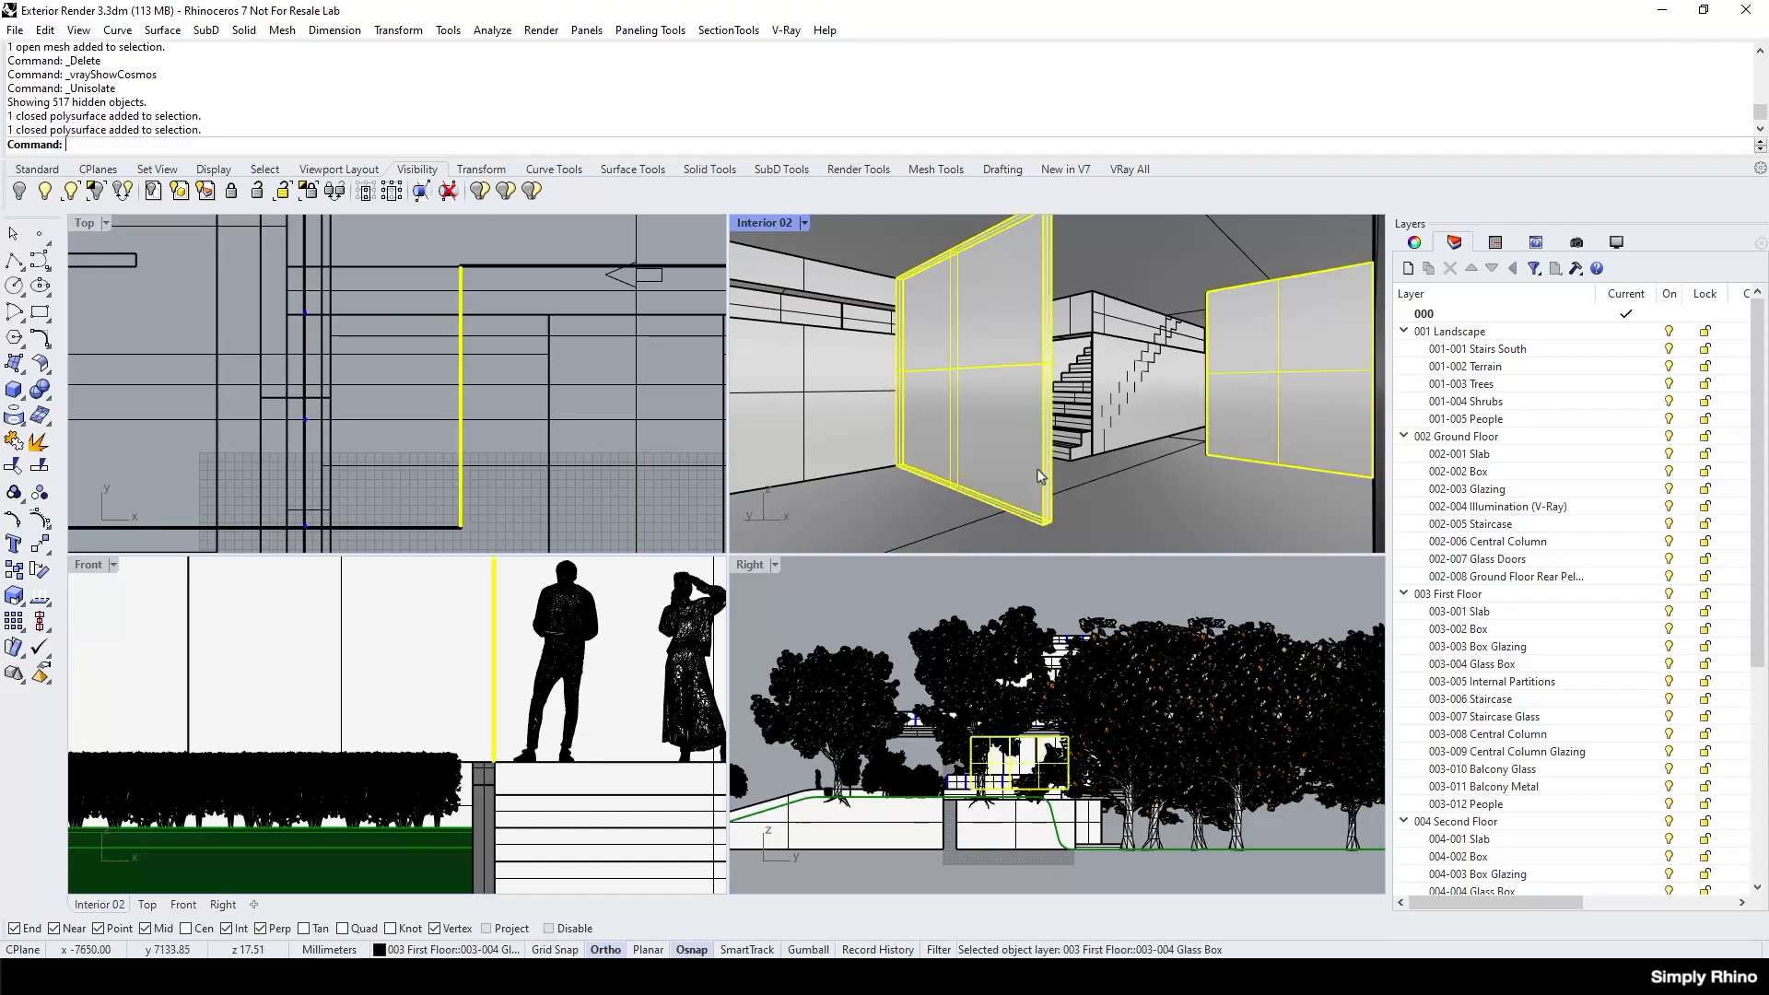
{"action": "left_click", "coordinate": [1128, 490], "text": "shift"}
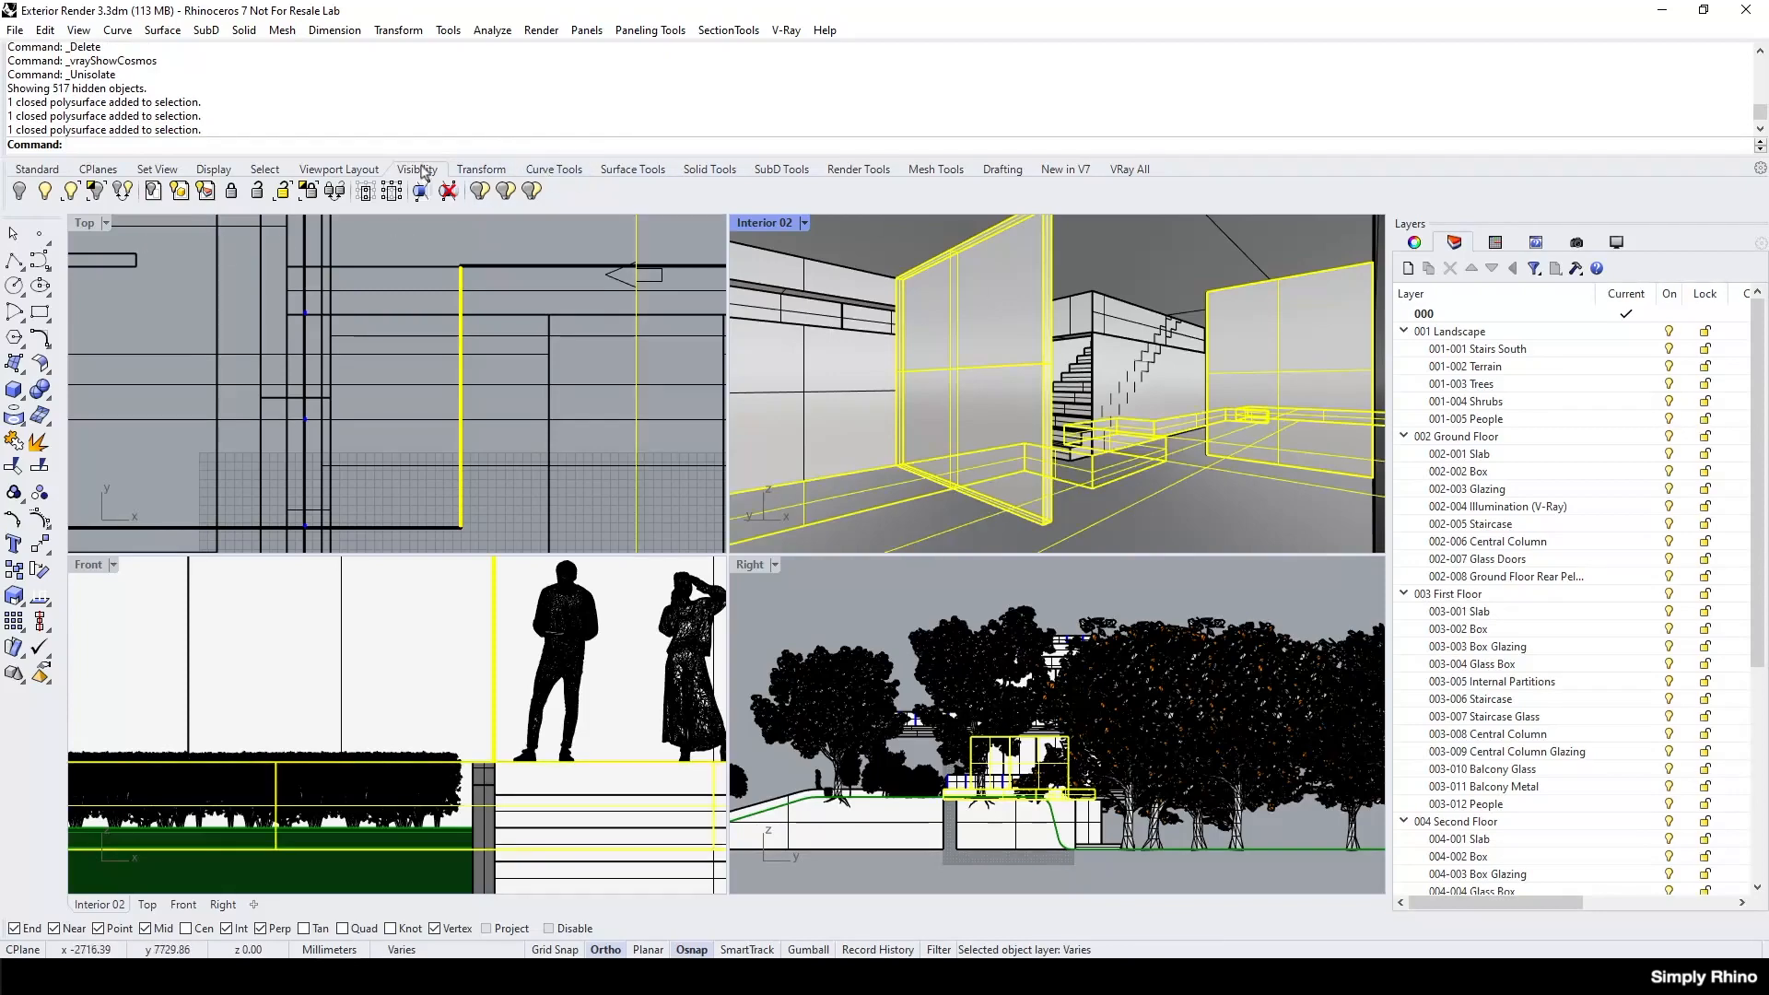
{"action": "left_click", "coordinate": [95, 191]}
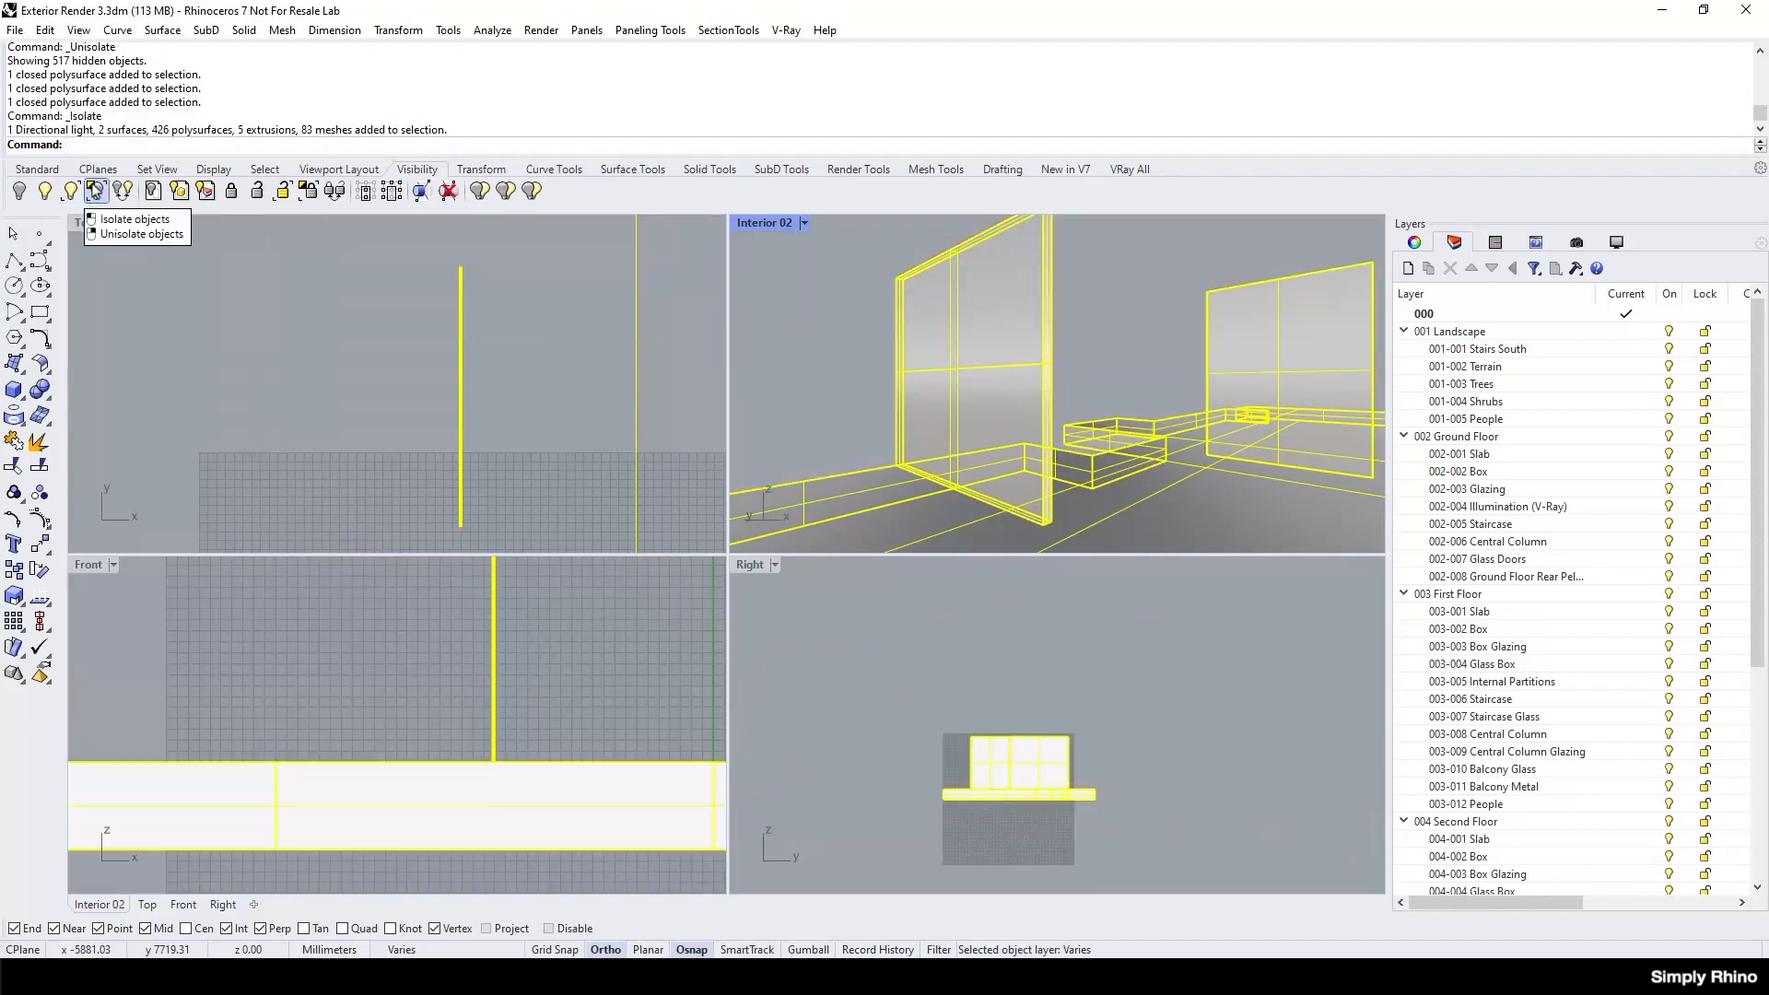
{"action": "left_click", "coordinate": [801, 342]}
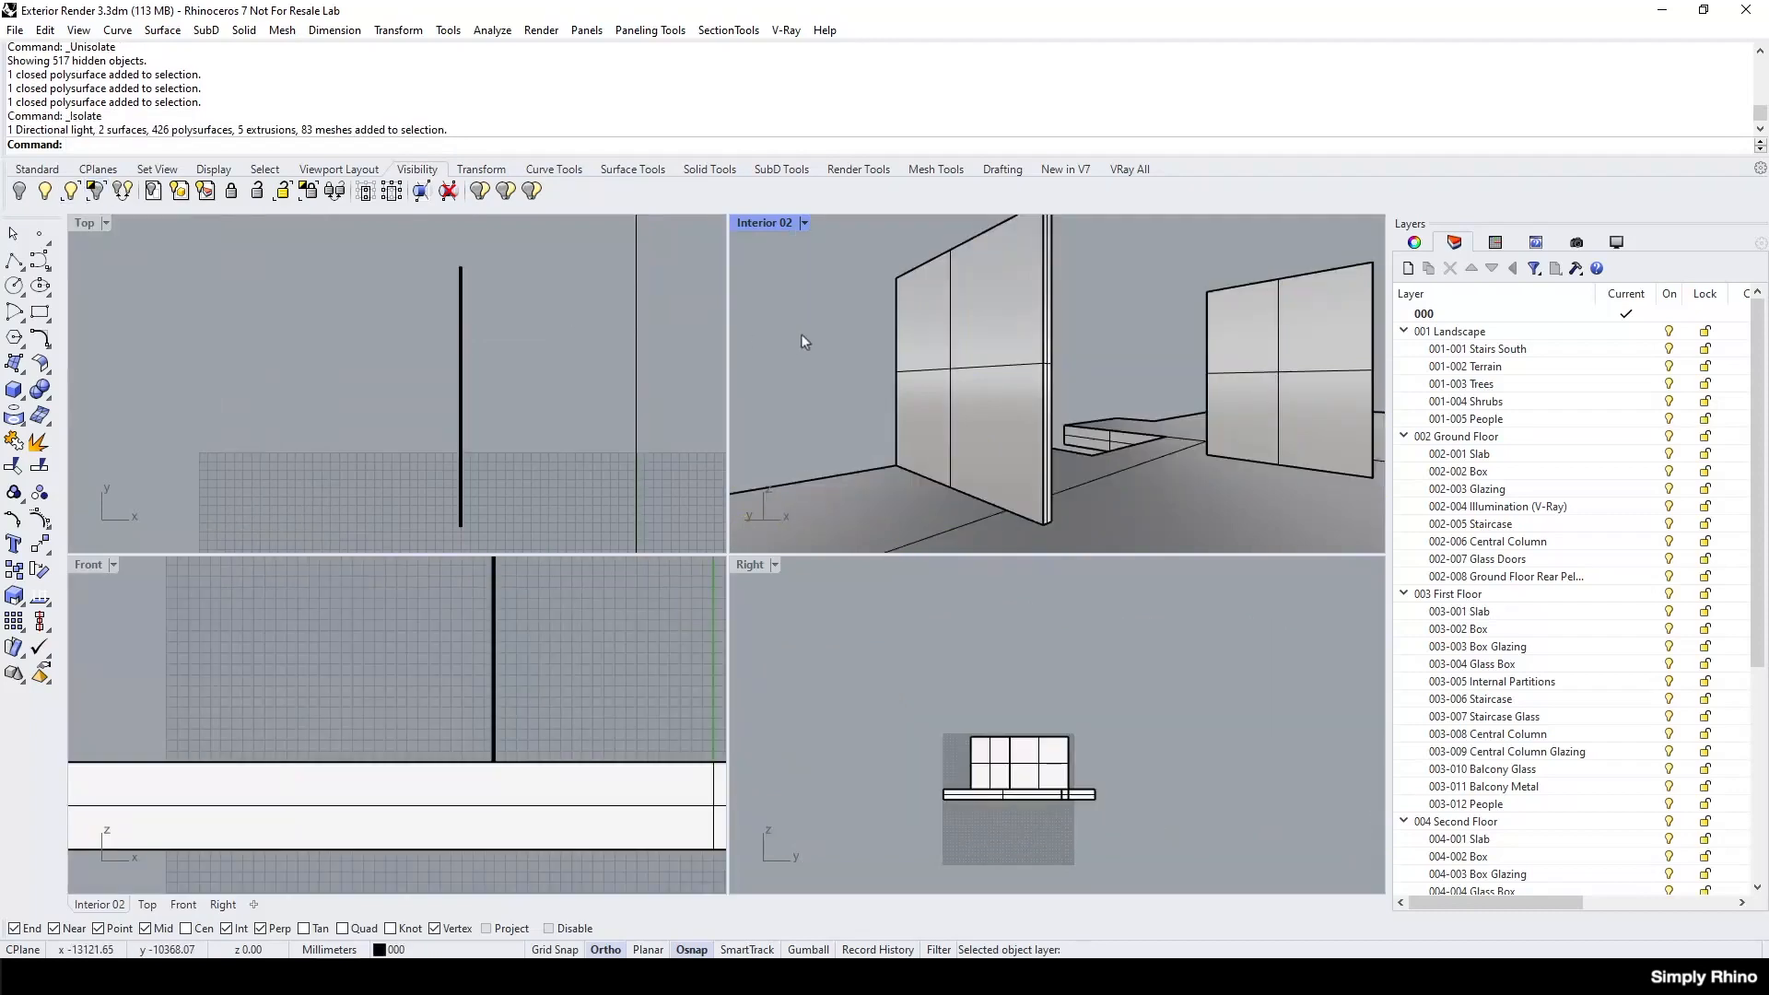
Set the Top viewport's display mode to Shaded.
{"action": "left_click", "coordinate": [106, 223]}
{"action": "left_click", "coordinate": [158, 227]}
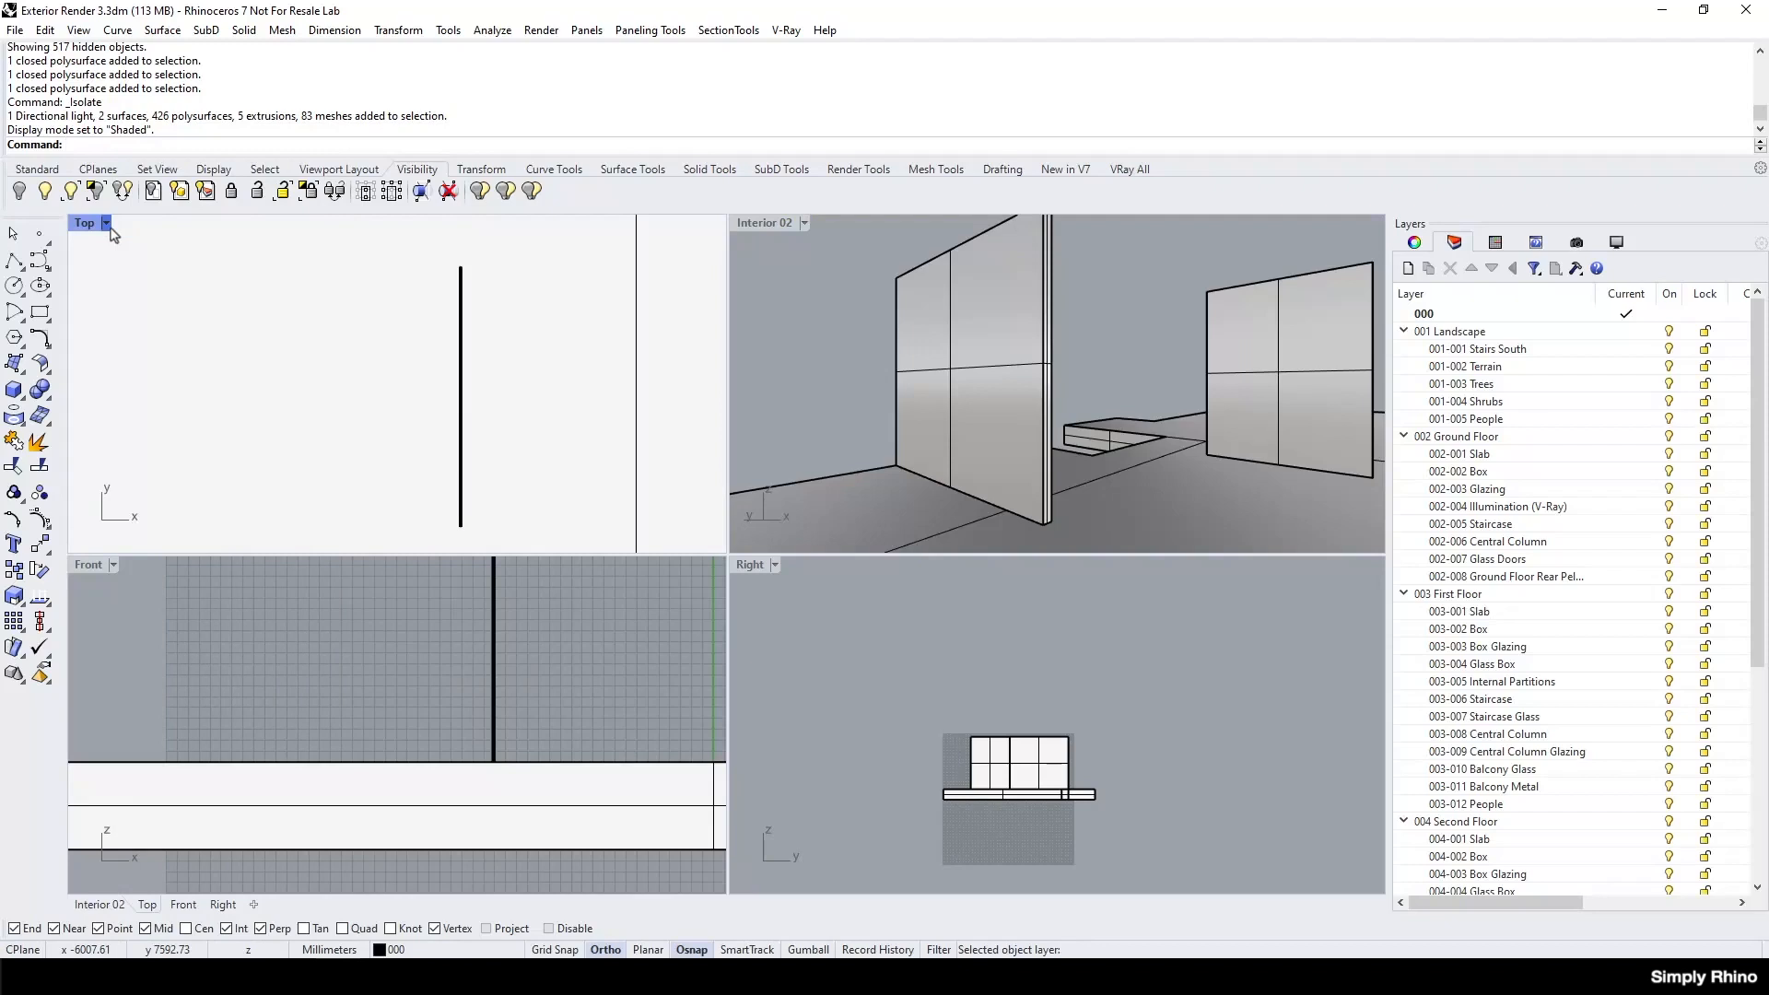
Download Sofa 68-09 from the Chaos Cosmos furniture models and place it on the floor slab's upper edge in the Front view.
{"action": "left_click", "coordinate": [1132, 169]}
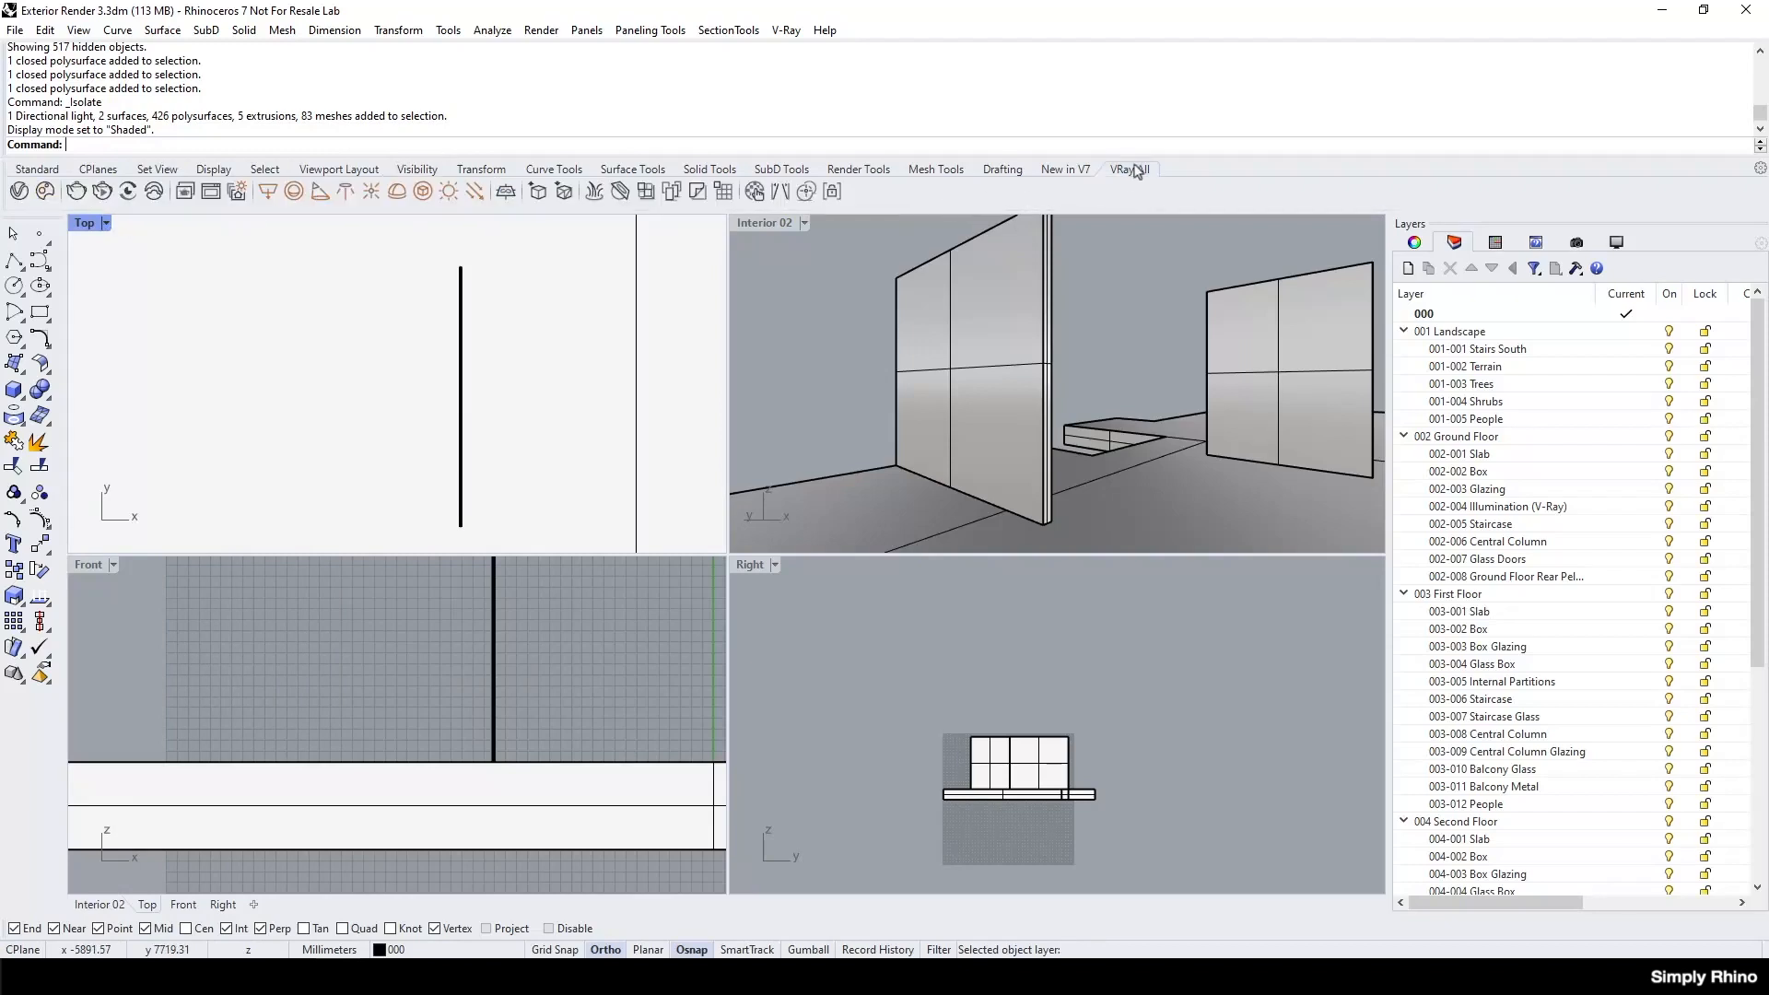
{"action": "left_click", "coordinate": [45, 192]}
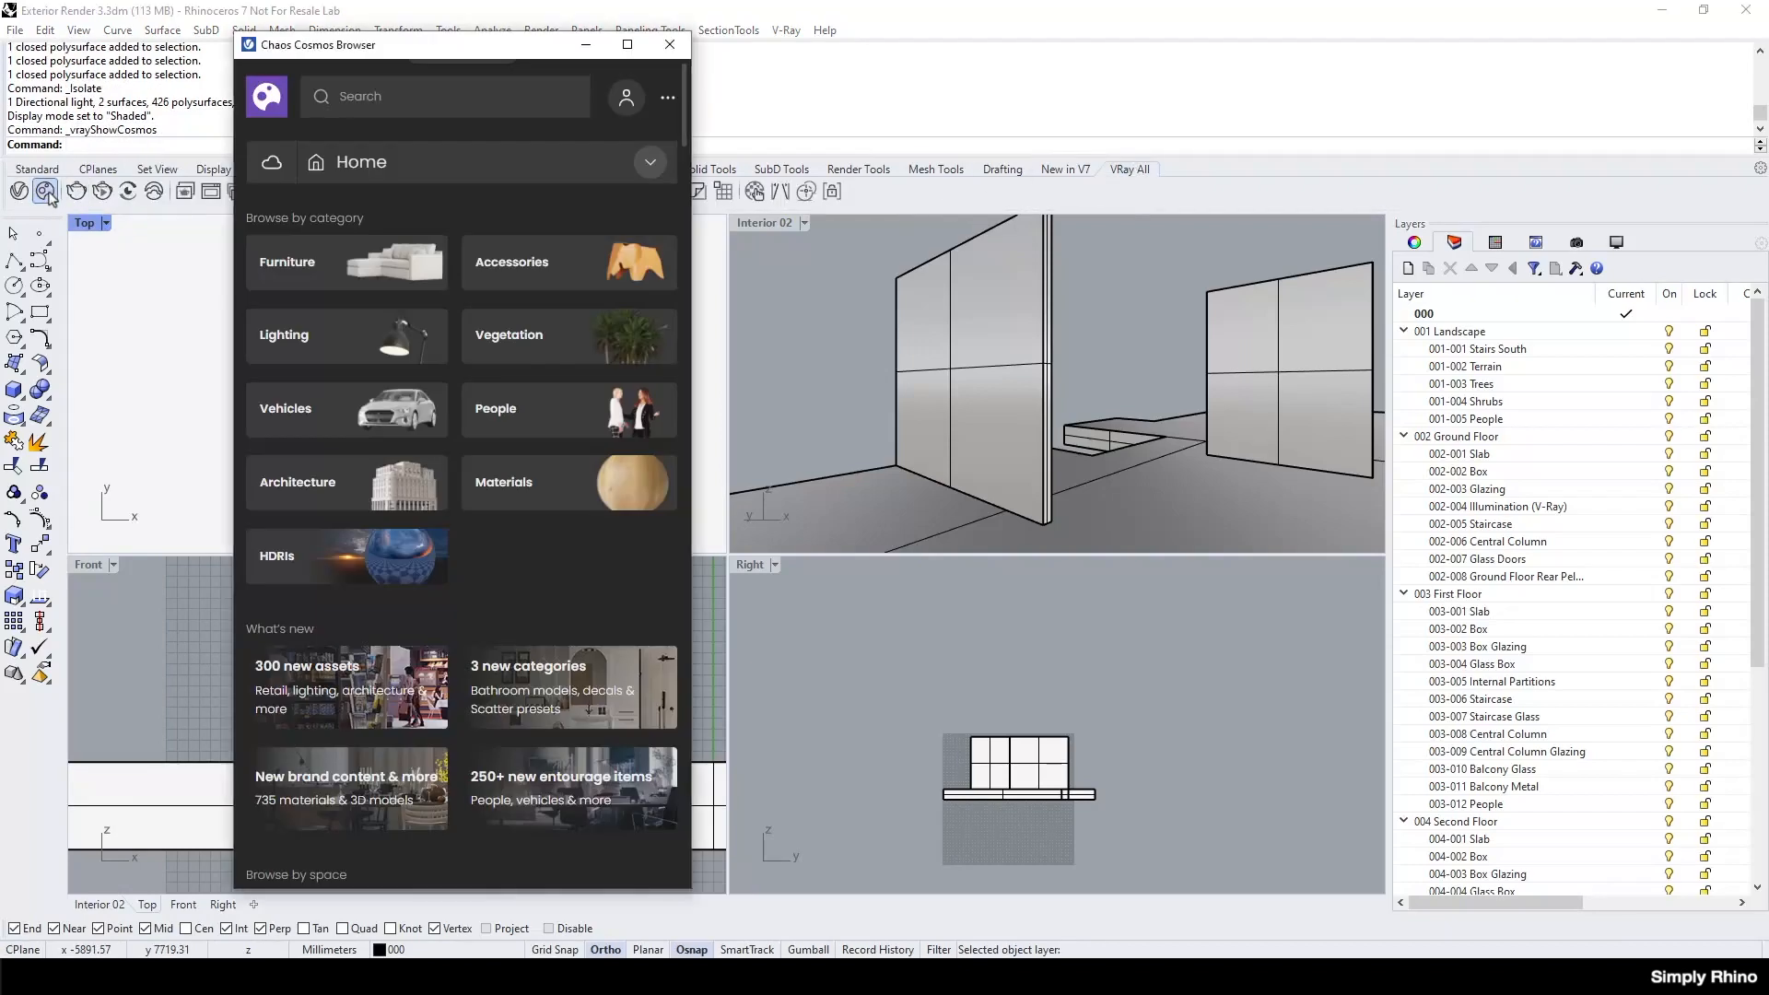
{"action": "left_click_drag", "start_coordinate": [398, 58], "coordinate": [325, 67]}
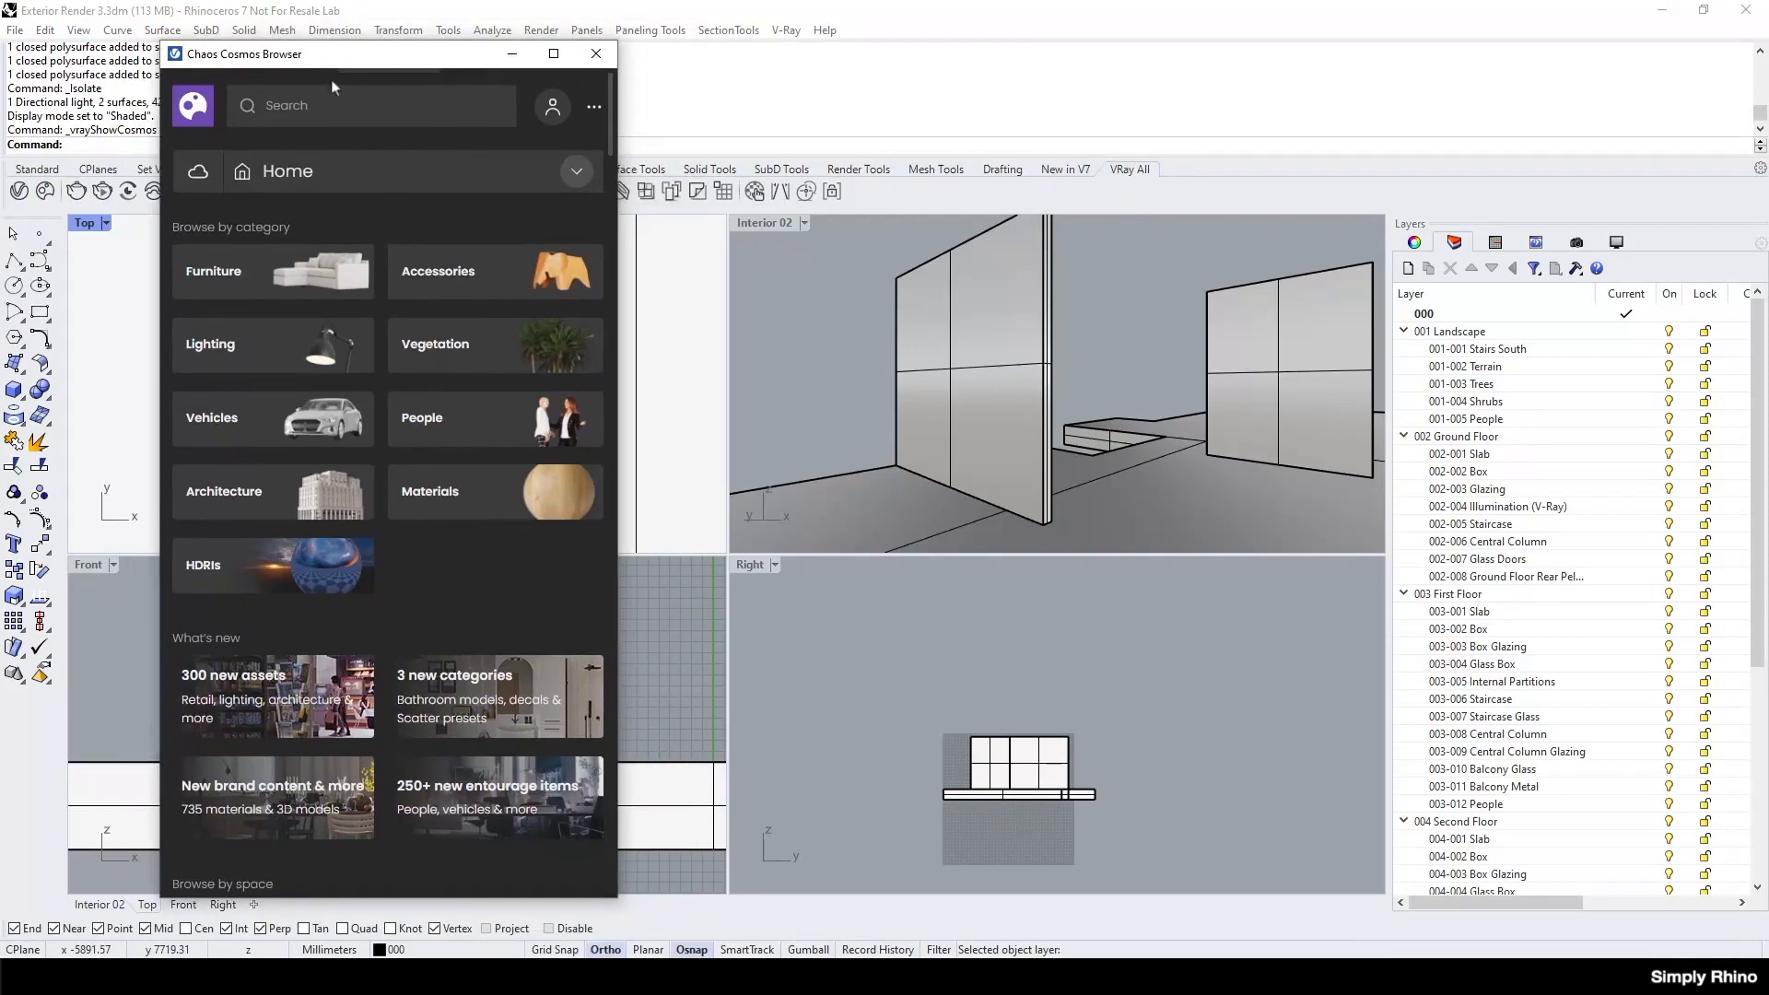
{"action": "left_click", "coordinate": [332, 283]}
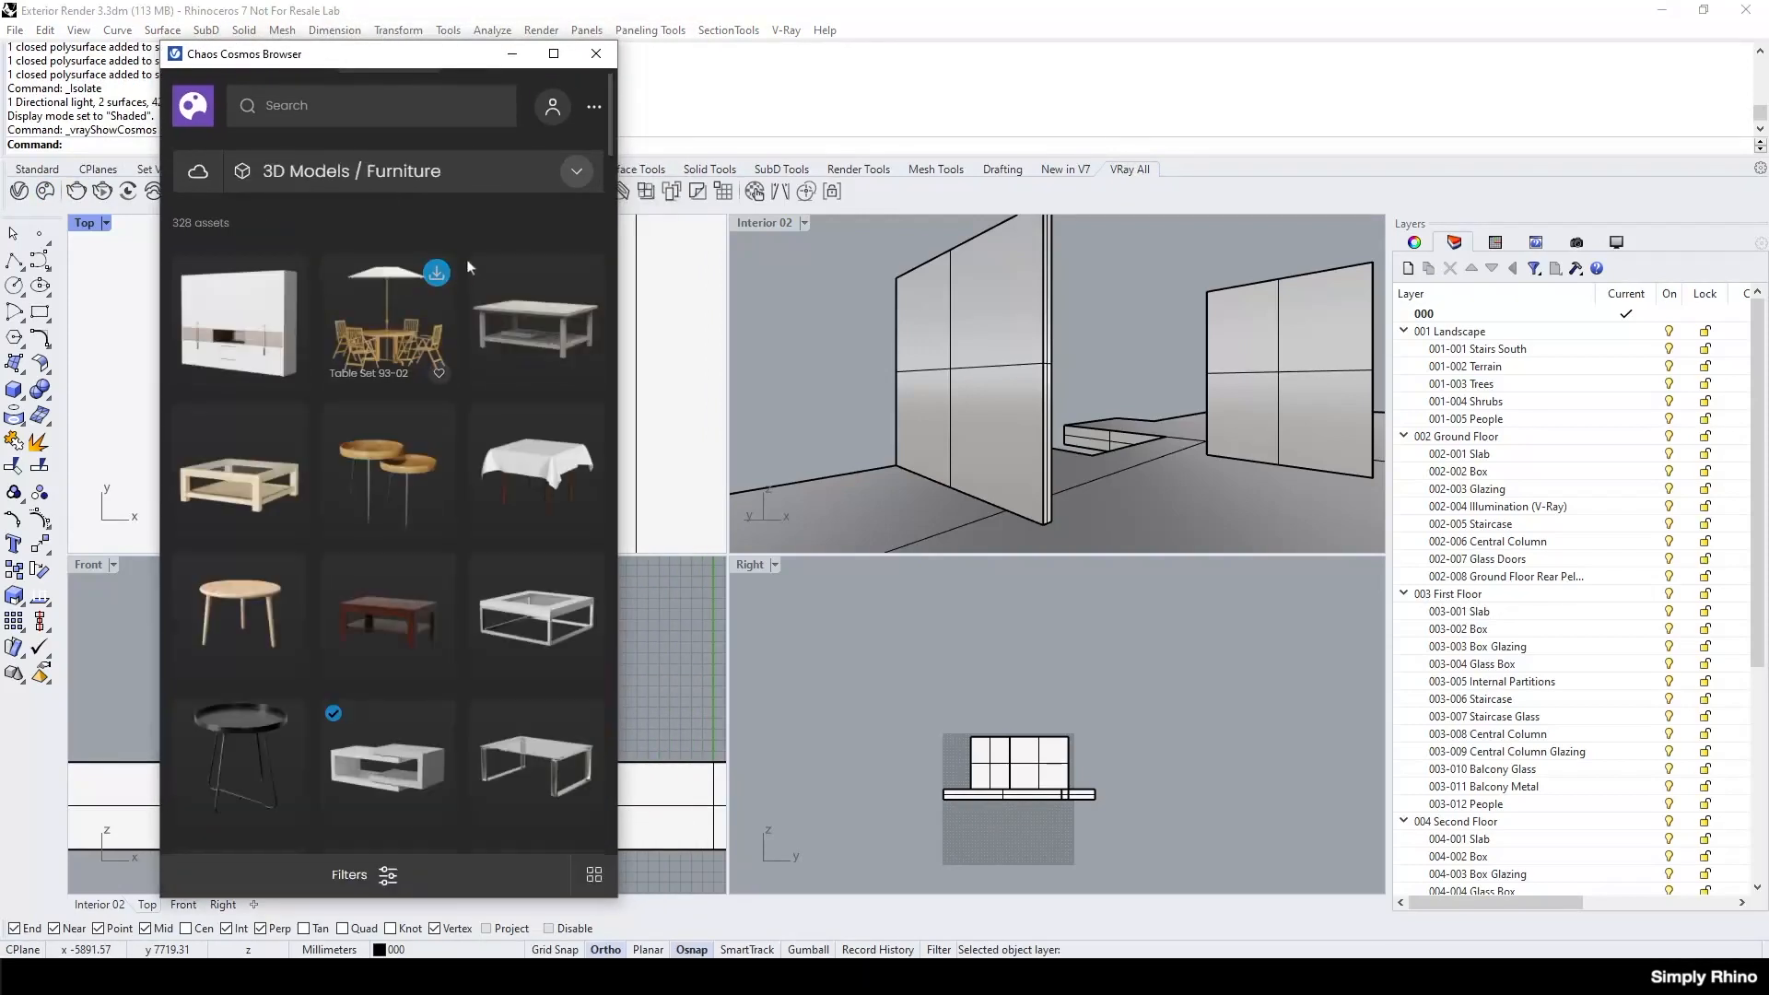
{"action": "scroll", "coordinate": [466, 258], "scroll_direction": "down", "scroll_amount": 2}
{"action": "scroll", "coordinate": [467, 264], "scroll_direction": "down", "scroll_amount": 3}
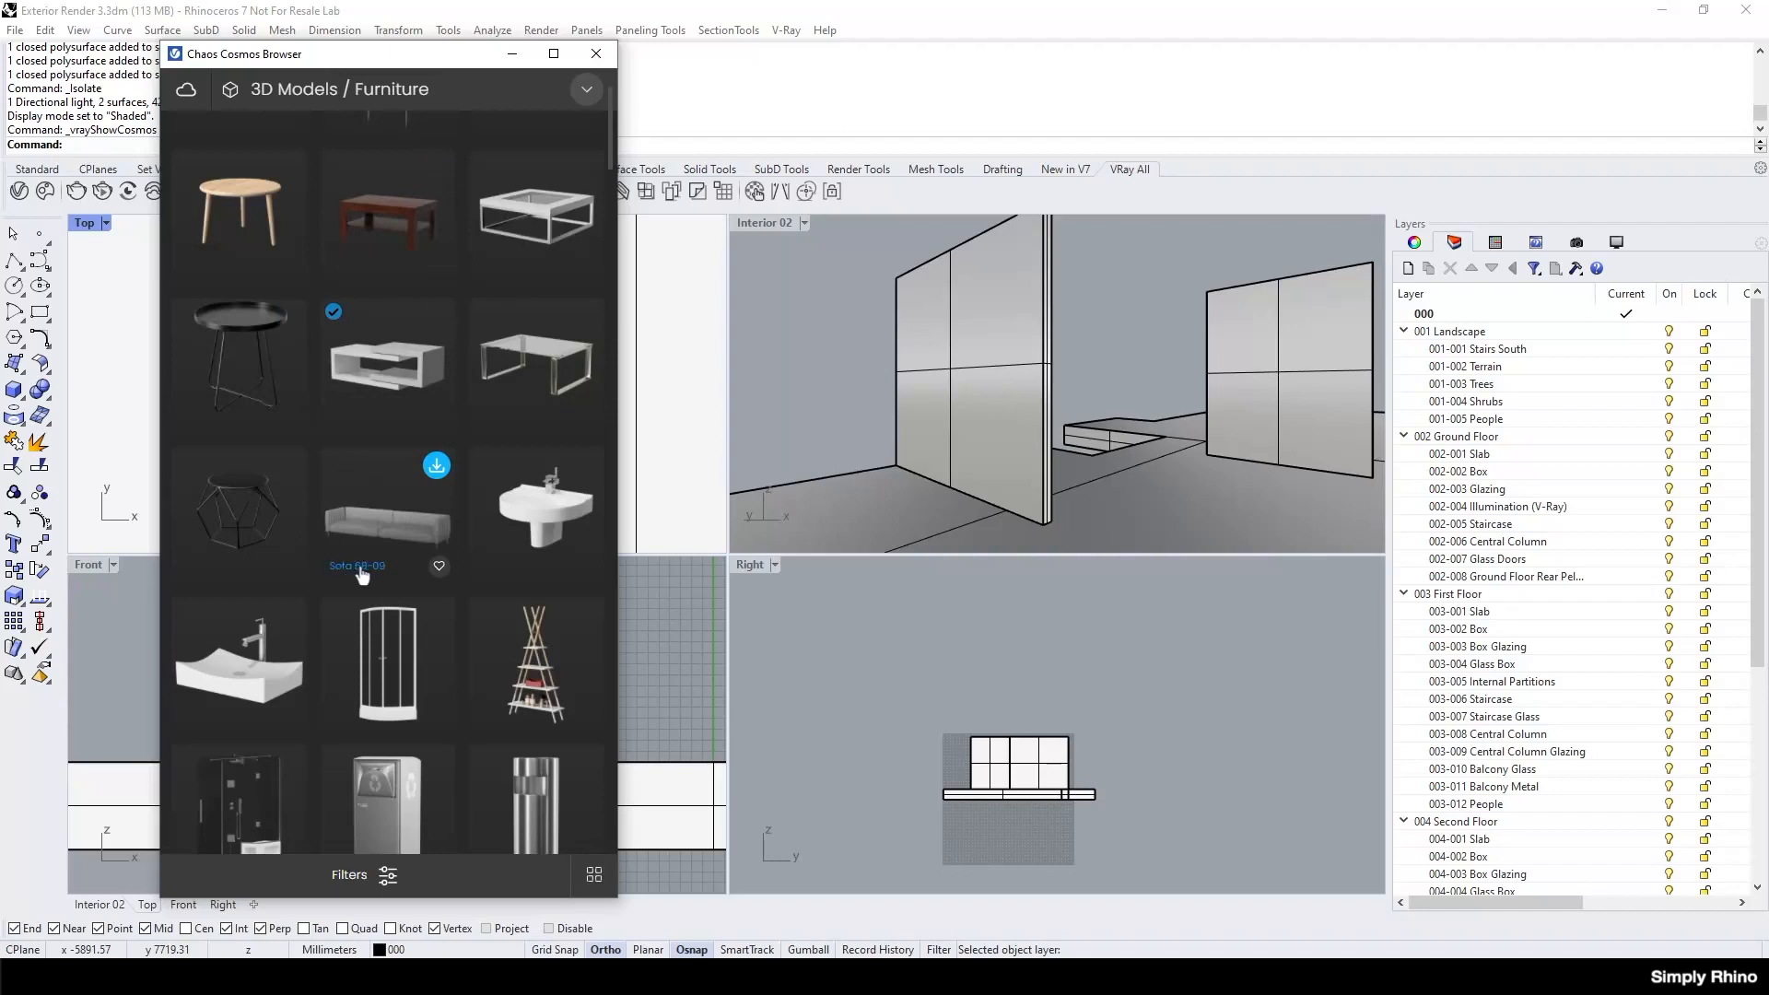
{"action": "left_click", "coordinate": [436, 465]}
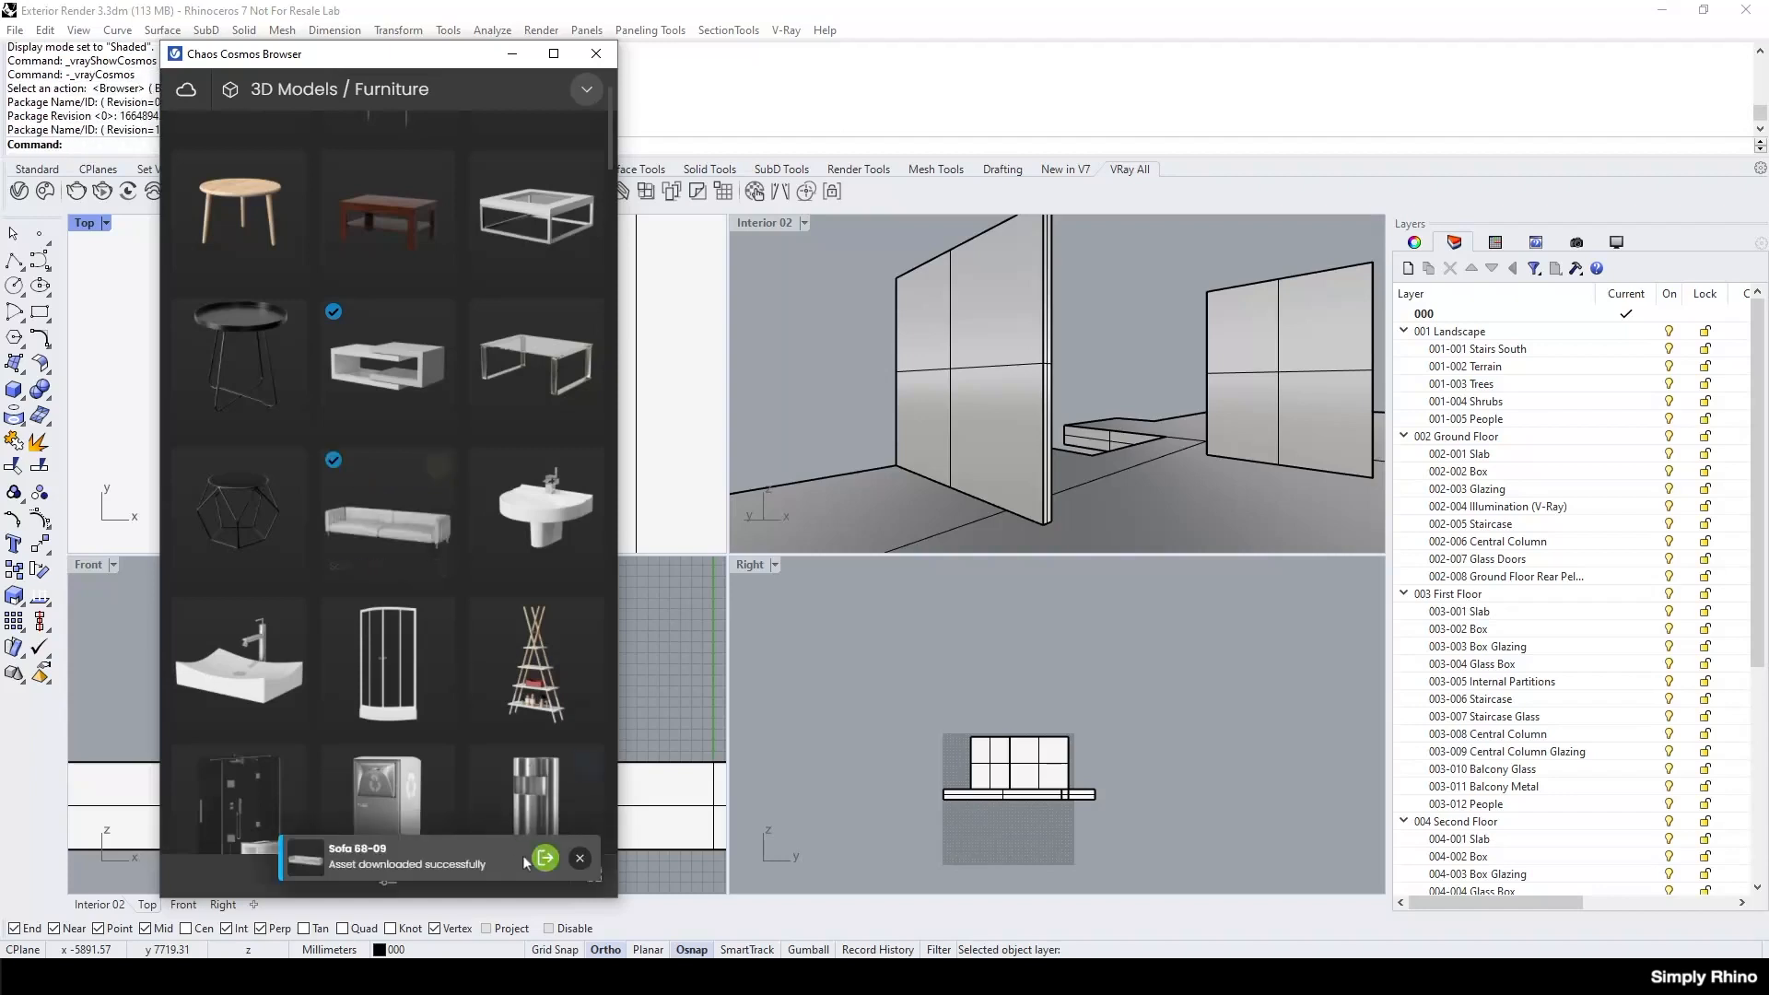
{"action": "left_click", "coordinate": [544, 861]}
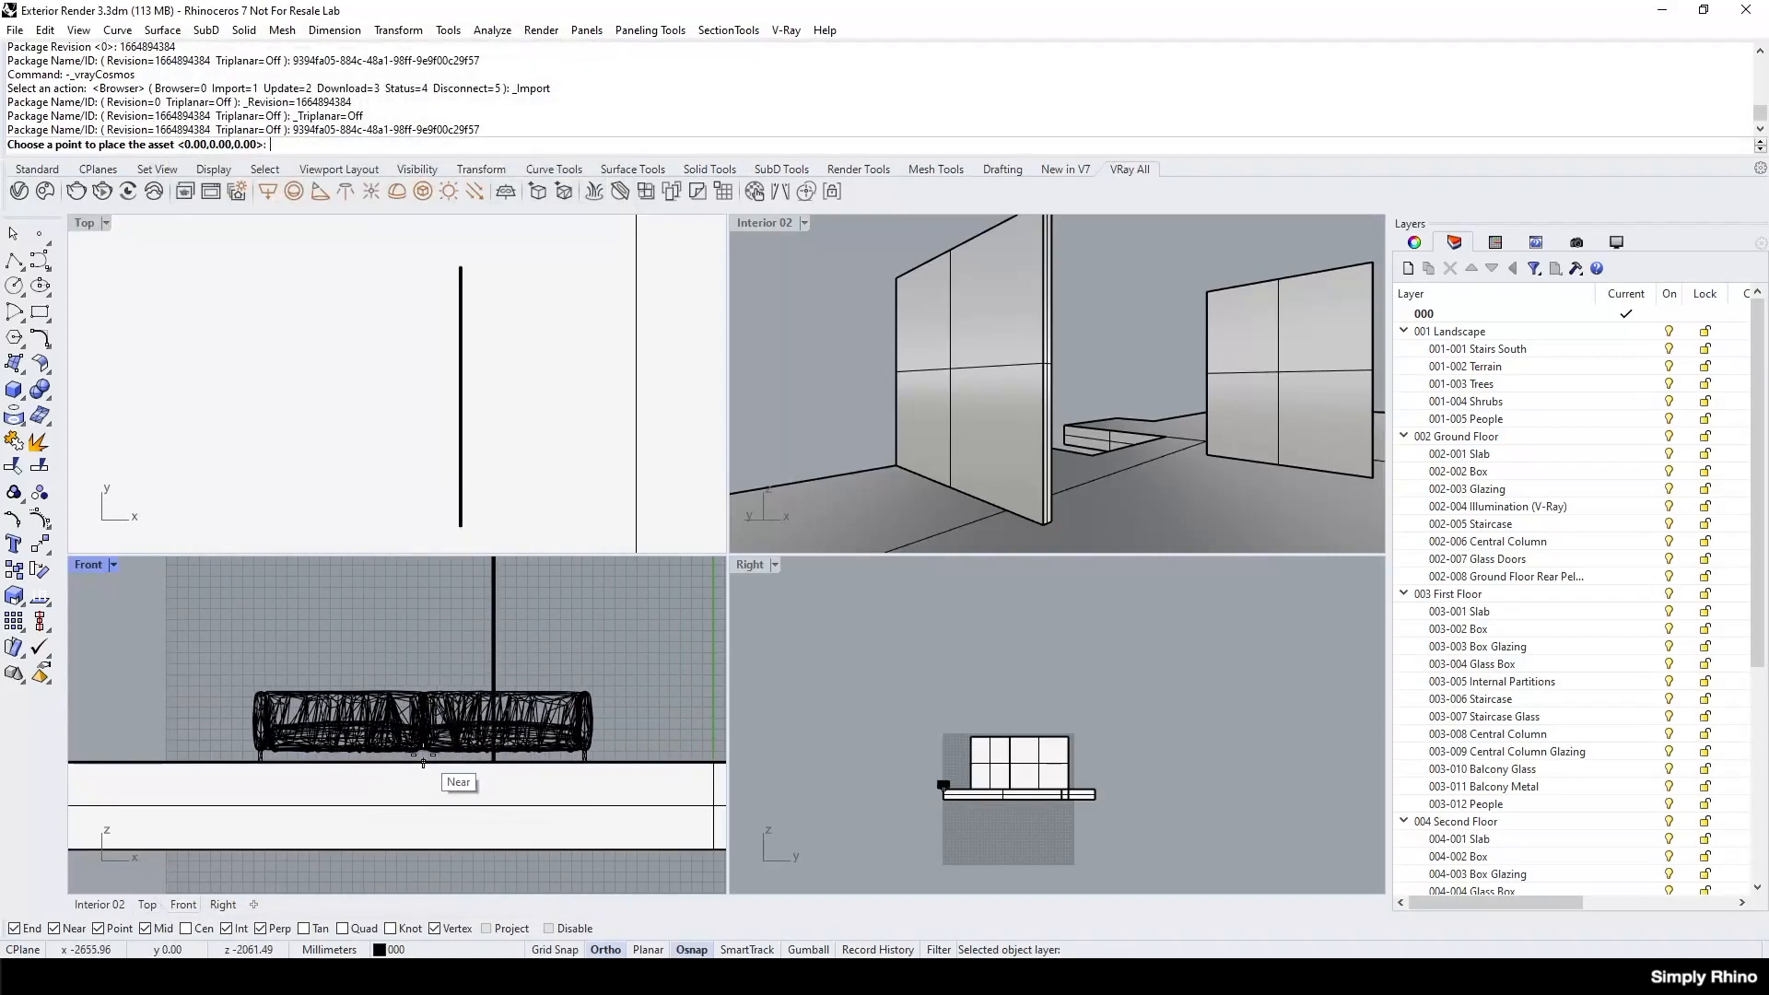
{"action": "left_click", "coordinate": [423, 763]}
Set the Top viewport to Wireframe and enable the Project object snap, with the sofa selected.
{"action": "left_click", "coordinate": [329, 735]}
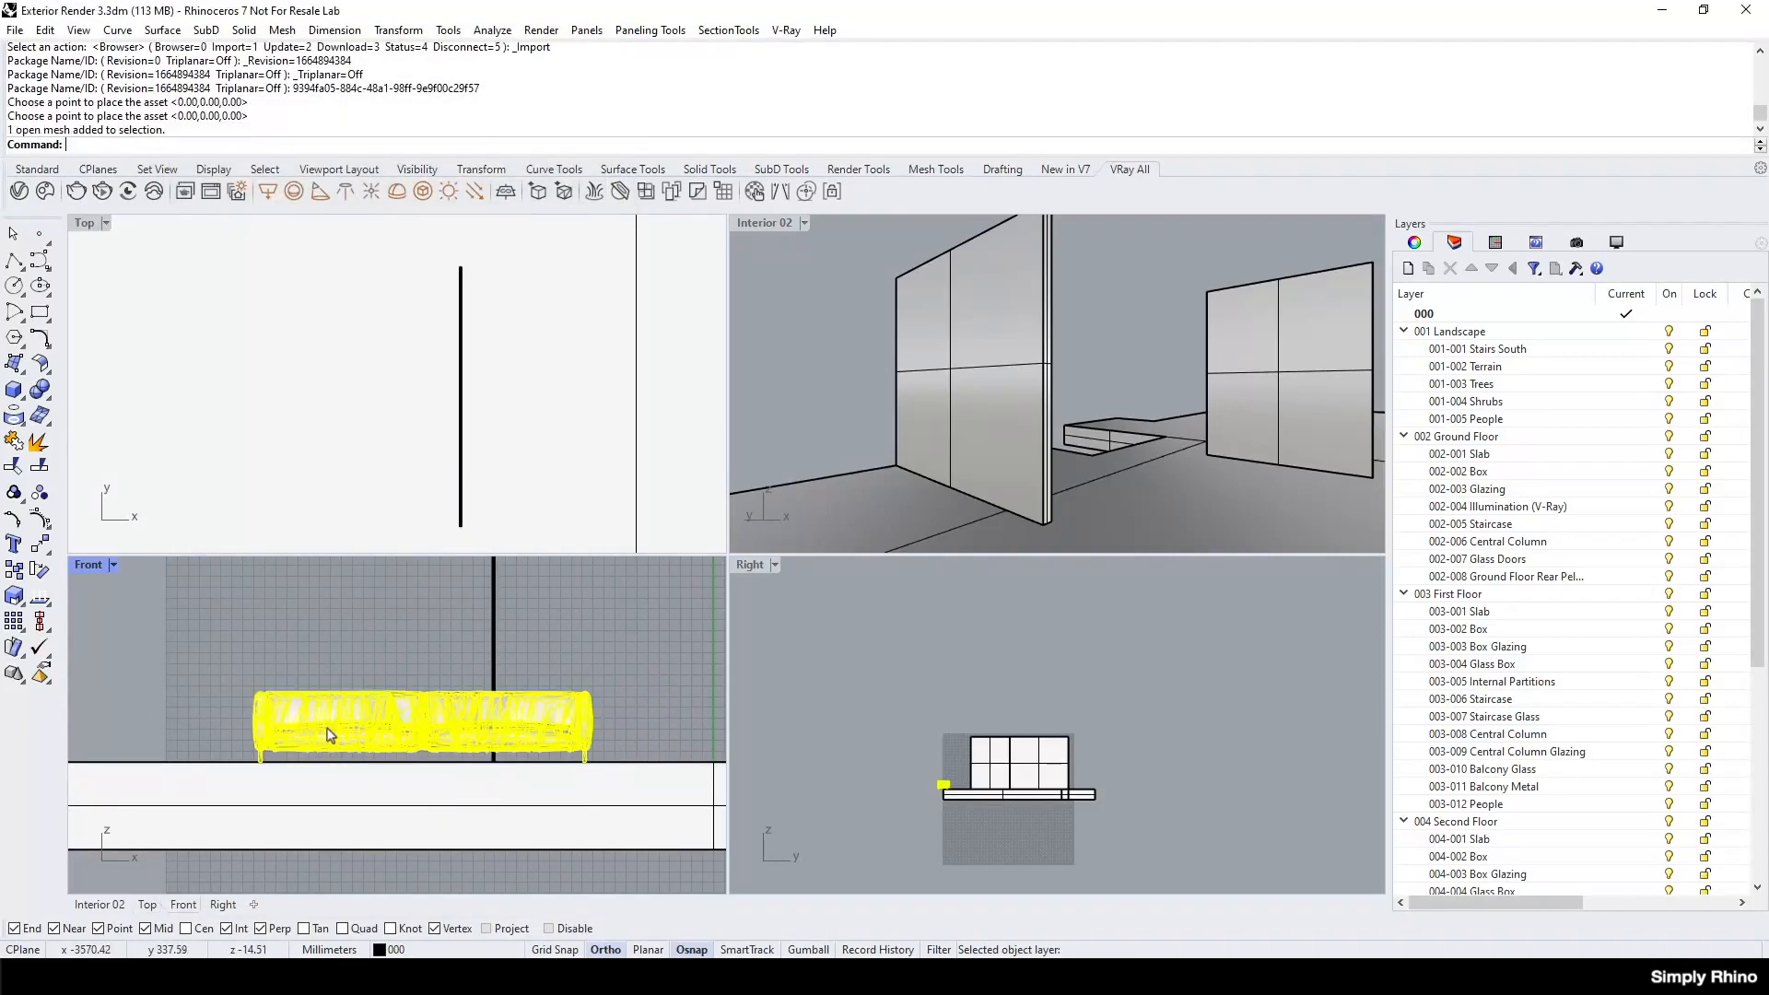
{"action": "scroll", "coordinate": [523, 683], "scroll_direction": "down", "scroll_amount": 8}
{"action": "scroll", "coordinate": [477, 410], "scroll_direction": "down", "scroll_amount": 13}
{"action": "scroll", "coordinate": [502, 501], "scroll_direction": "up", "scroll_amount": 4}
{"action": "scroll", "coordinate": [388, 364], "scroll_direction": "up", "scroll_amount": 2}
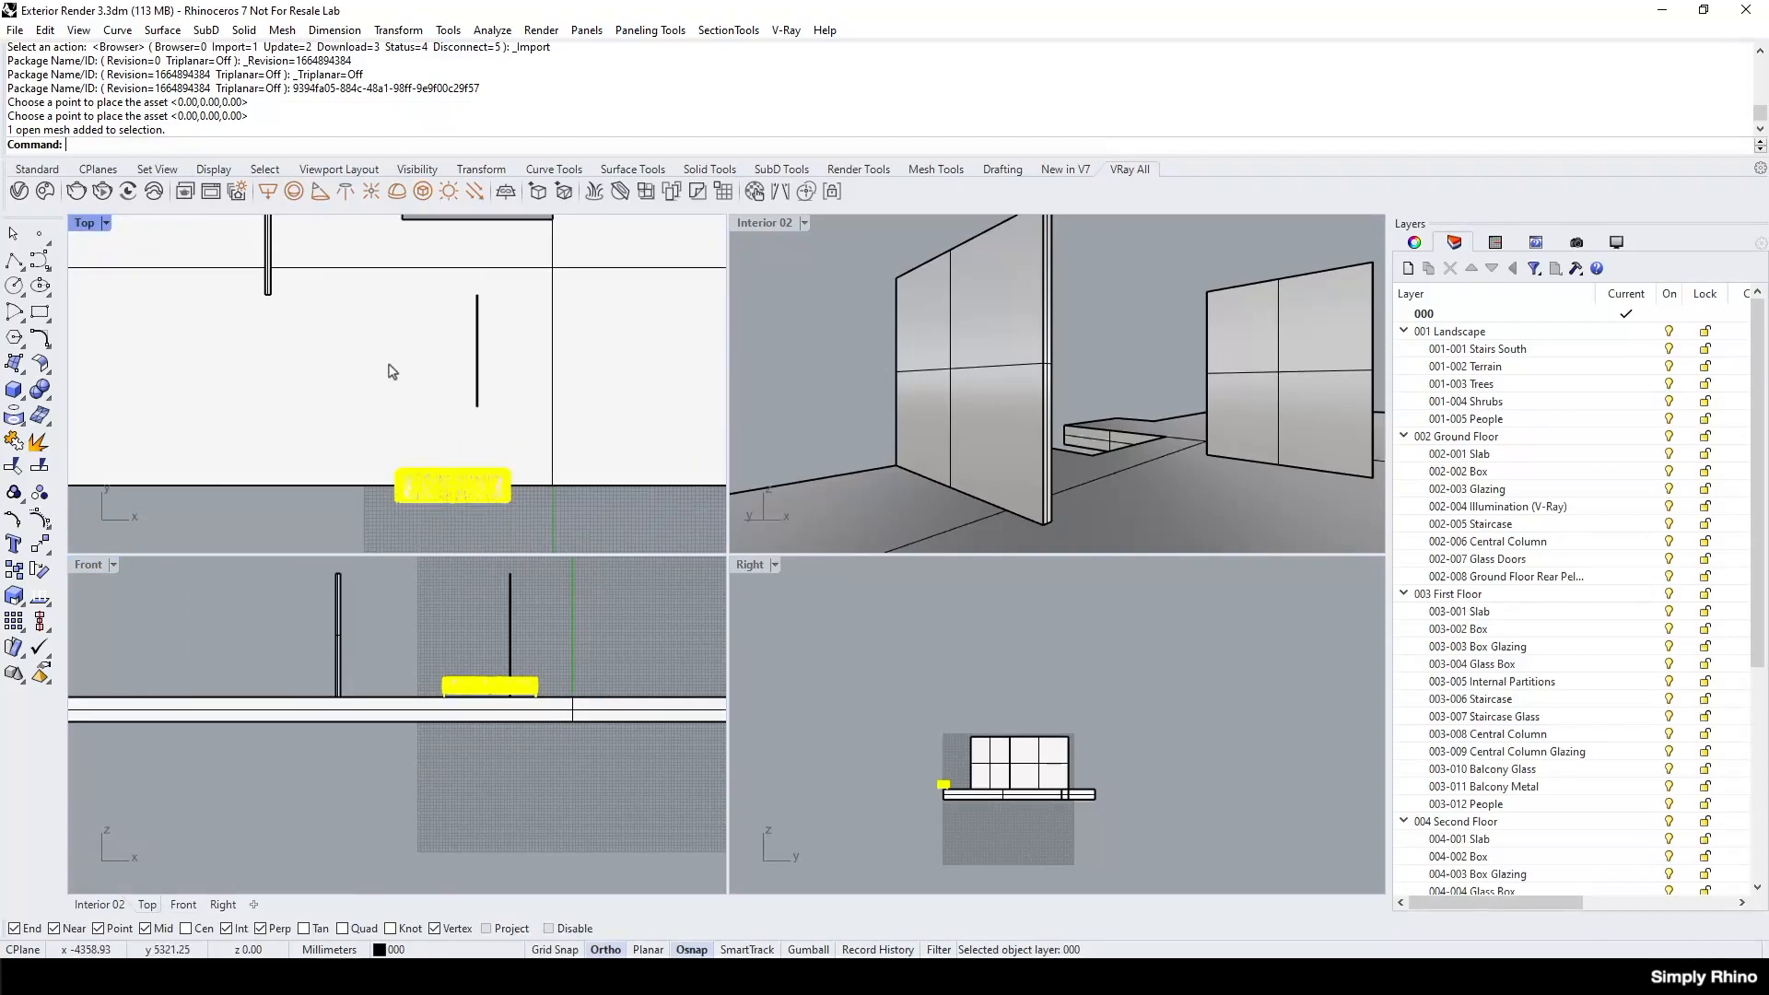
{"action": "left_click", "coordinate": [106, 223]}
{"action": "left_click", "coordinate": [133, 203]}
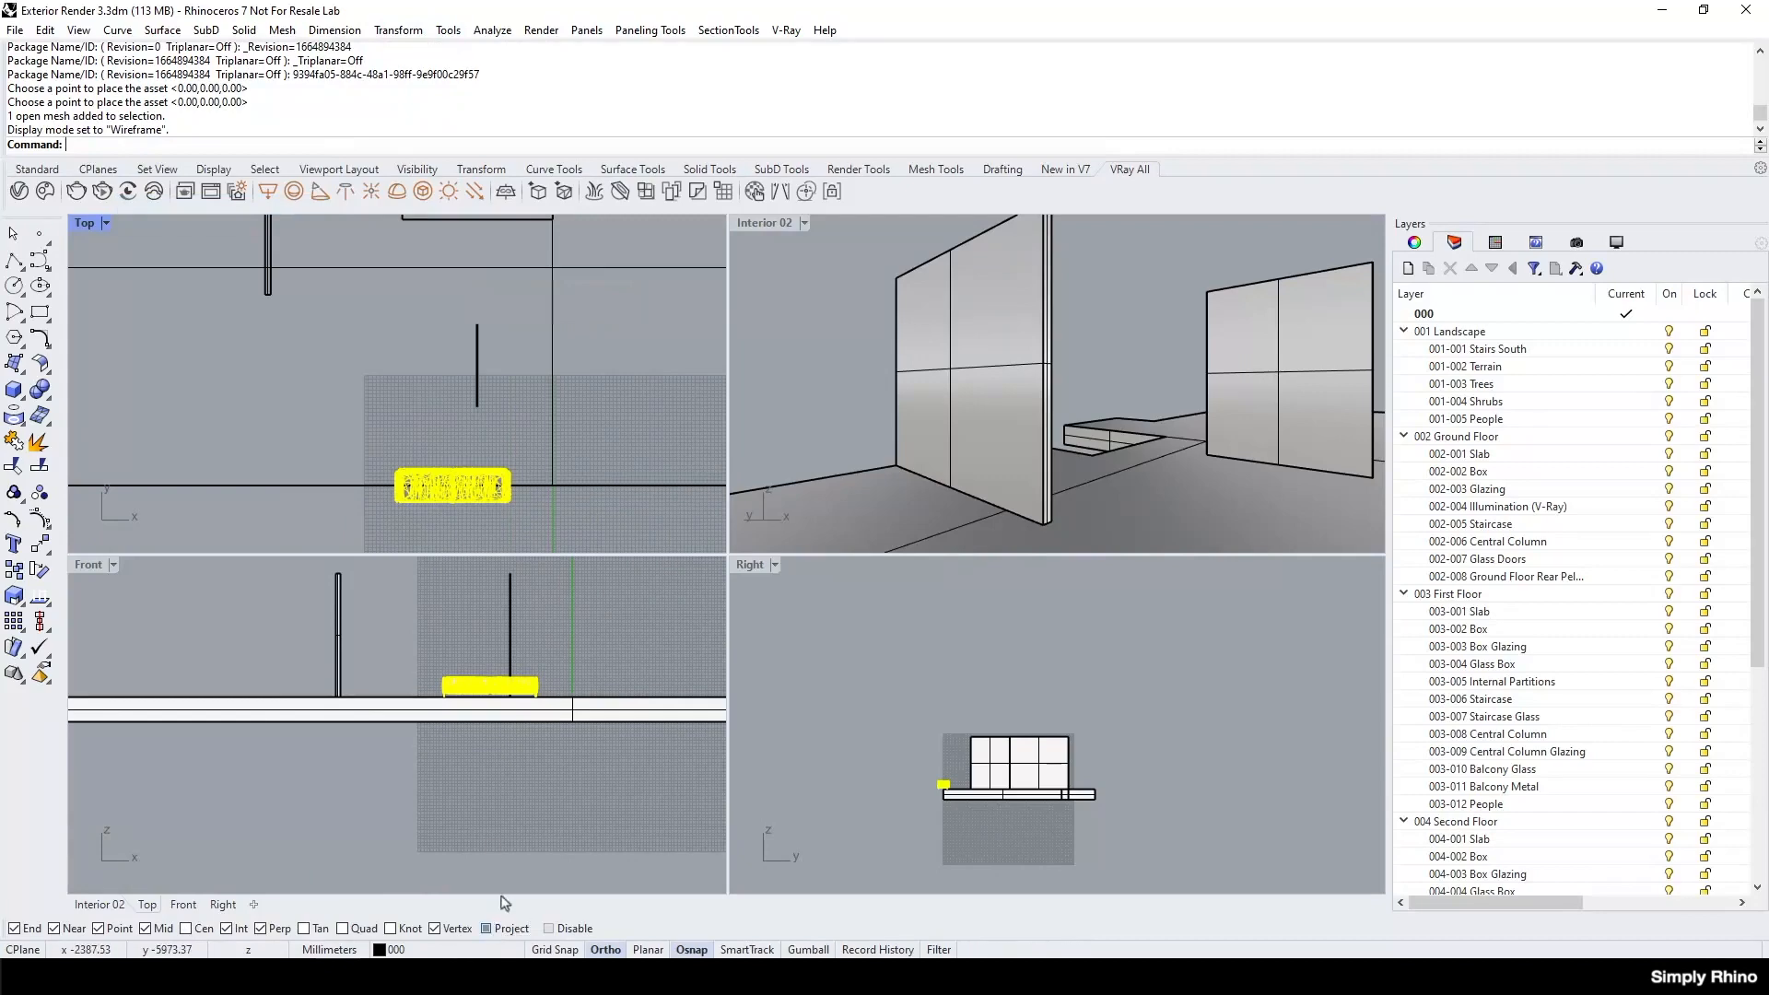
{"action": "left_click", "coordinate": [496, 929]}
Rotate the sofa 90 degrees in the Top view so it runs parallel to the glass panel.
{"action": "left_click", "coordinate": [398, 29]}
{"action": "left_click", "coordinate": [414, 92]}
{"action": "left_click", "coordinate": [503, 471]}
{"action": "left_click", "coordinate": [367, 467]}
{"action": "left_click", "coordinate": [564, 404]}
Move the rotated sofa in the Top view so it stands alongside the glass panel.
{"action": "left_click_drag", "start_coordinate": [504, 441], "coordinate": [445, 396]}
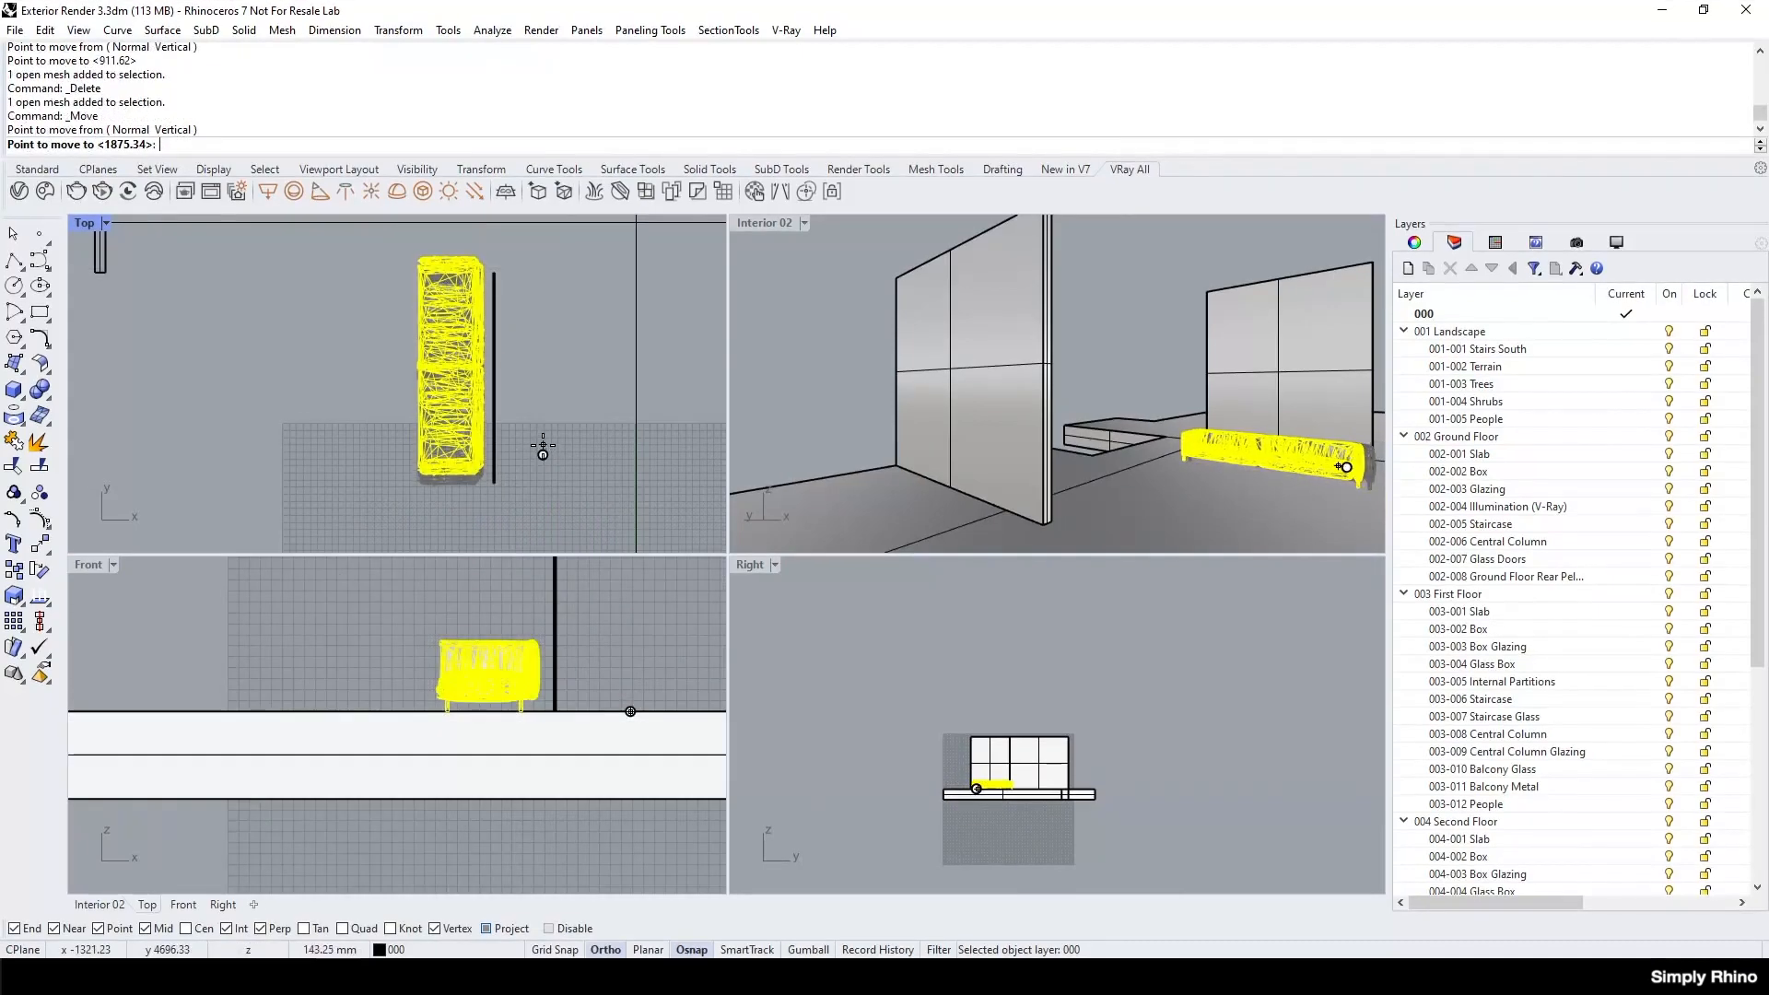
{"action": "left_click", "coordinate": [542, 444]}
{"action": "left_click", "coordinate": [556, 440]}
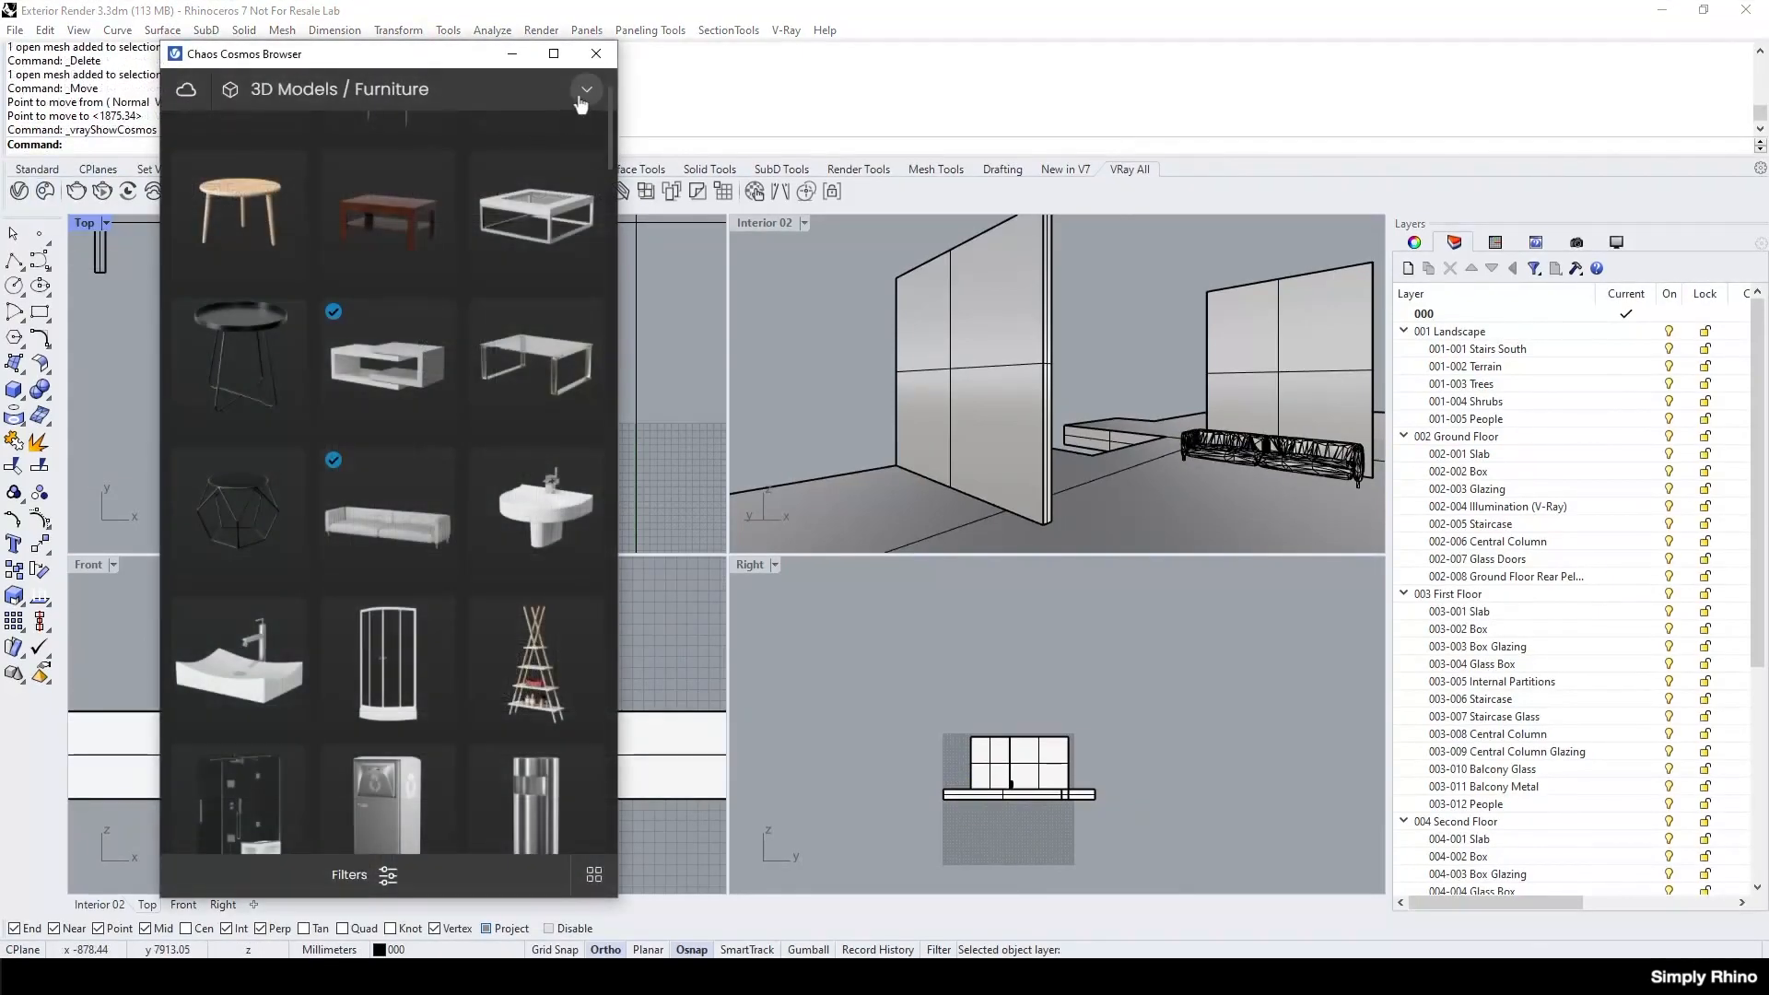
Import the 00284 Misha 005 figure from the Cosmos standing people and place it on the floor in front of the sofa.
{"action": "left_click", "coordinate": [590, 99]}
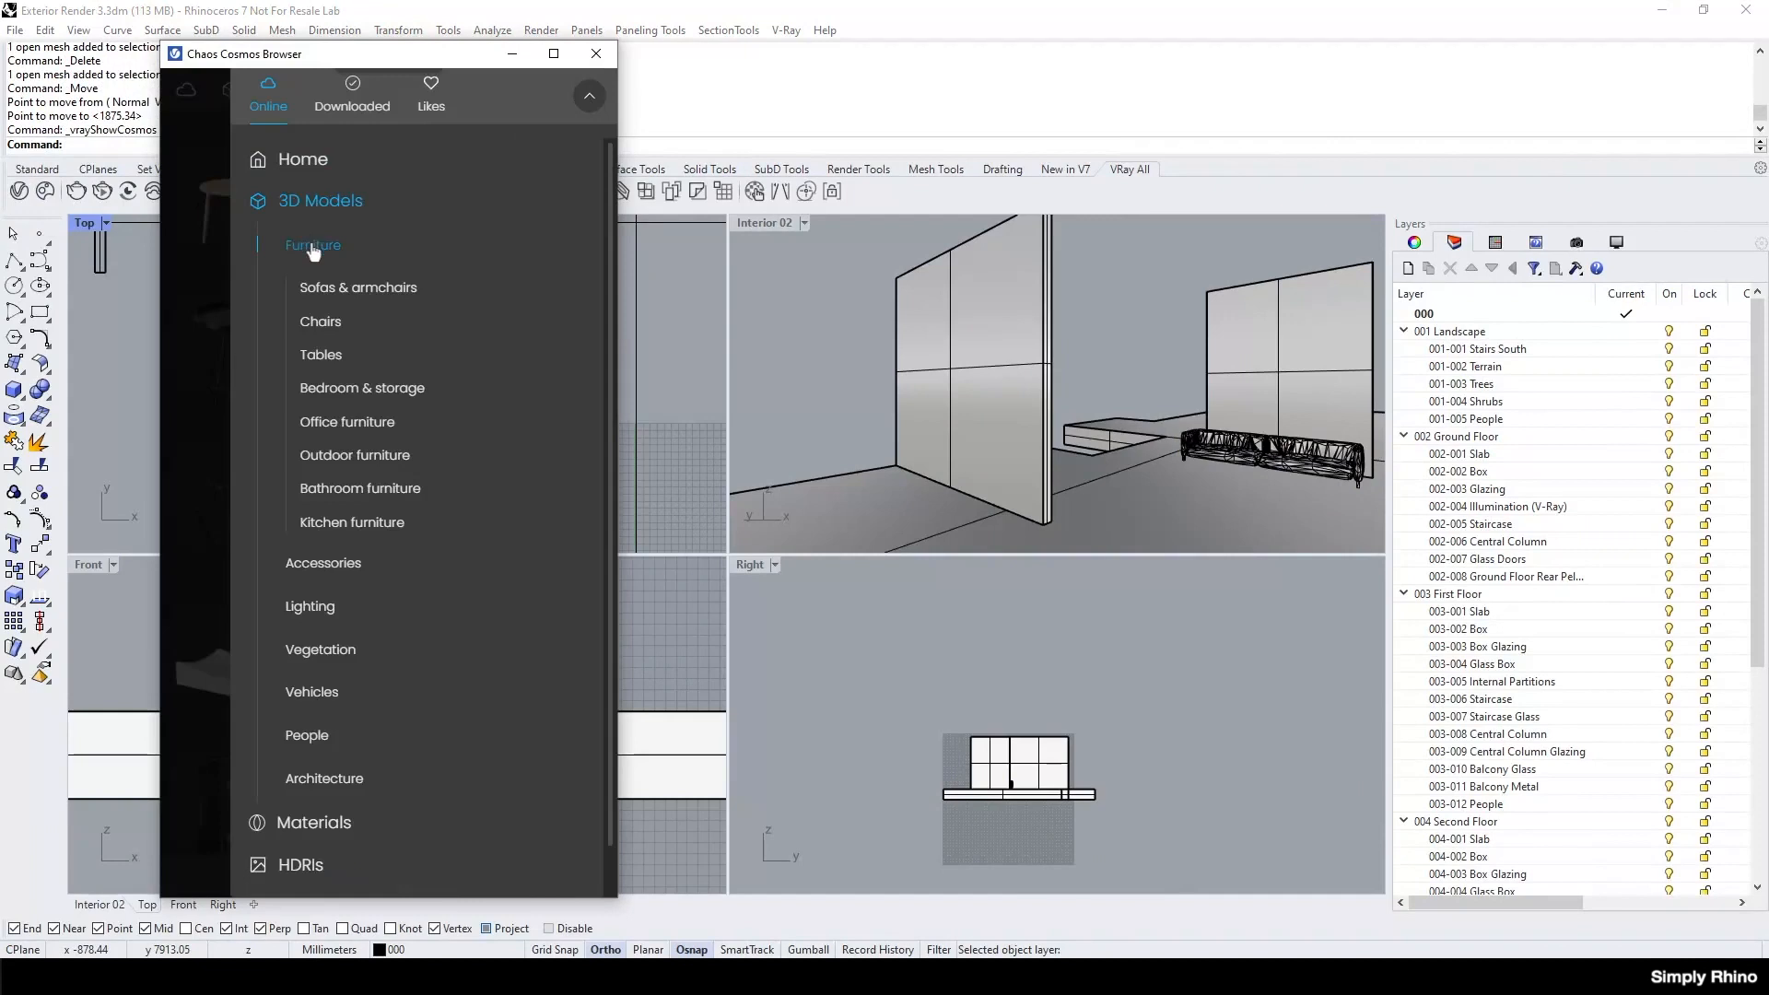
{"action": "scroll", "coordinate": [314, 415], "scroll_direction": "down", "scroll_amount": 1}
{"action": "left_click", "coordinate": [312, 671]}
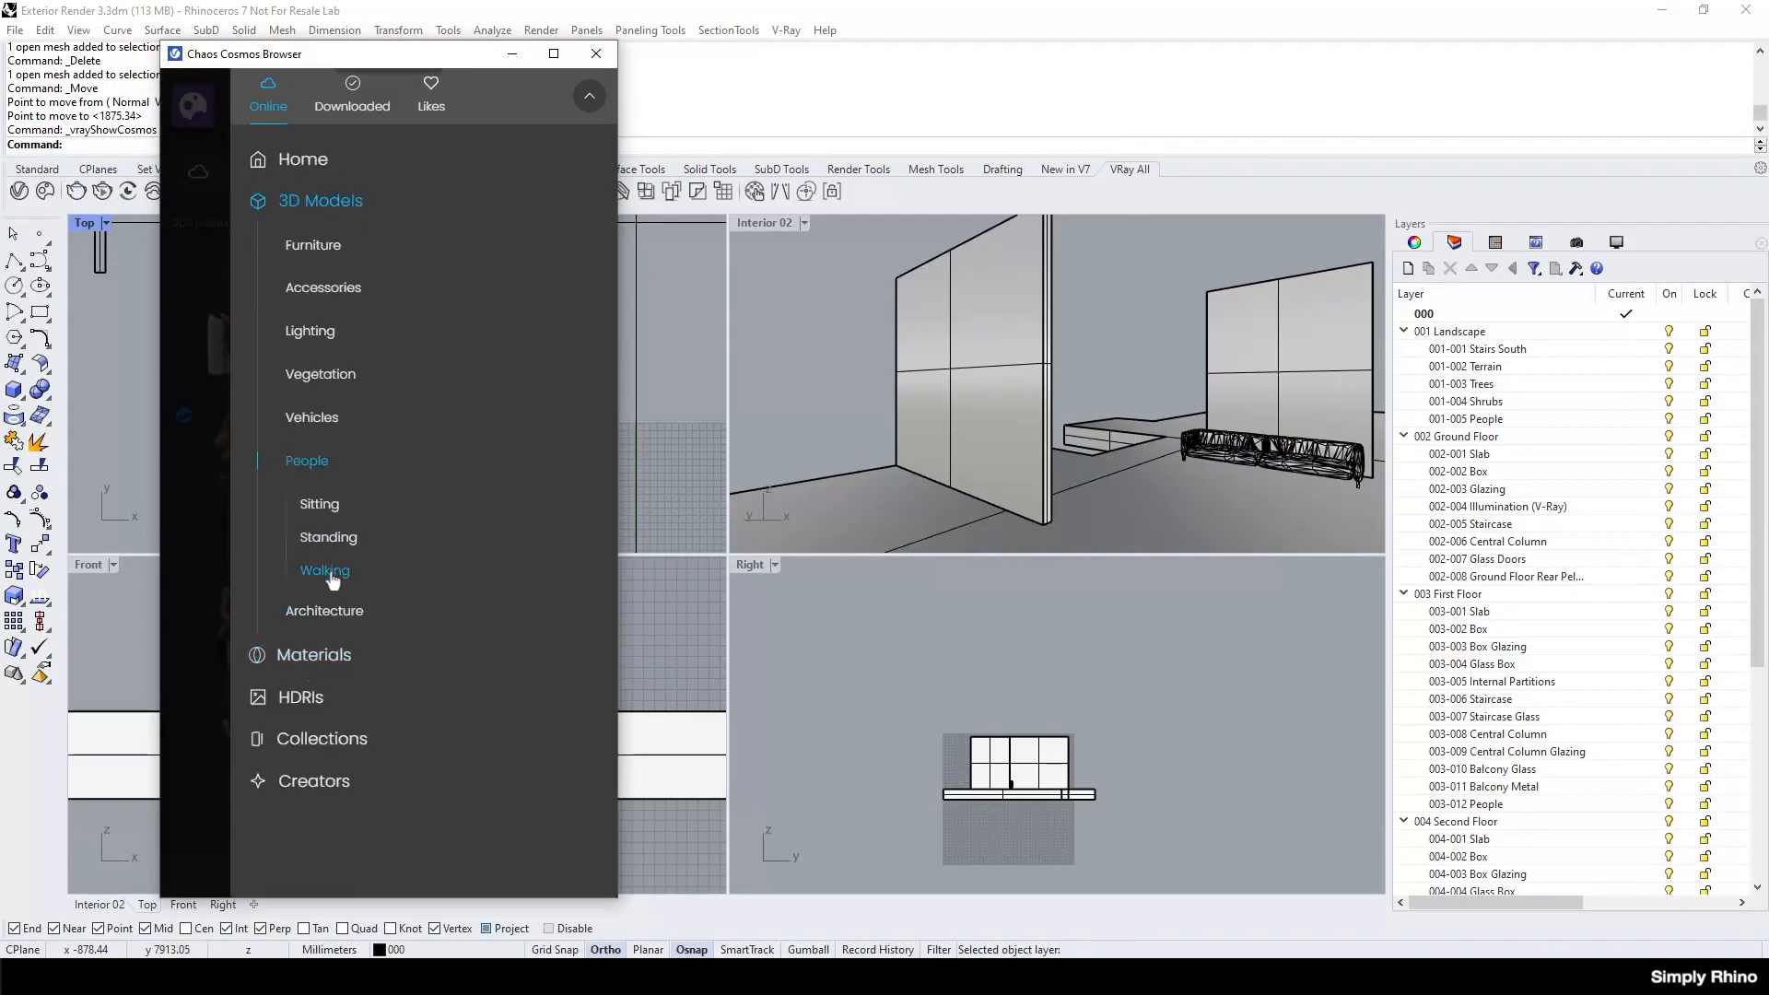
{"action": "left_click", "coordinate": [328, 538]}
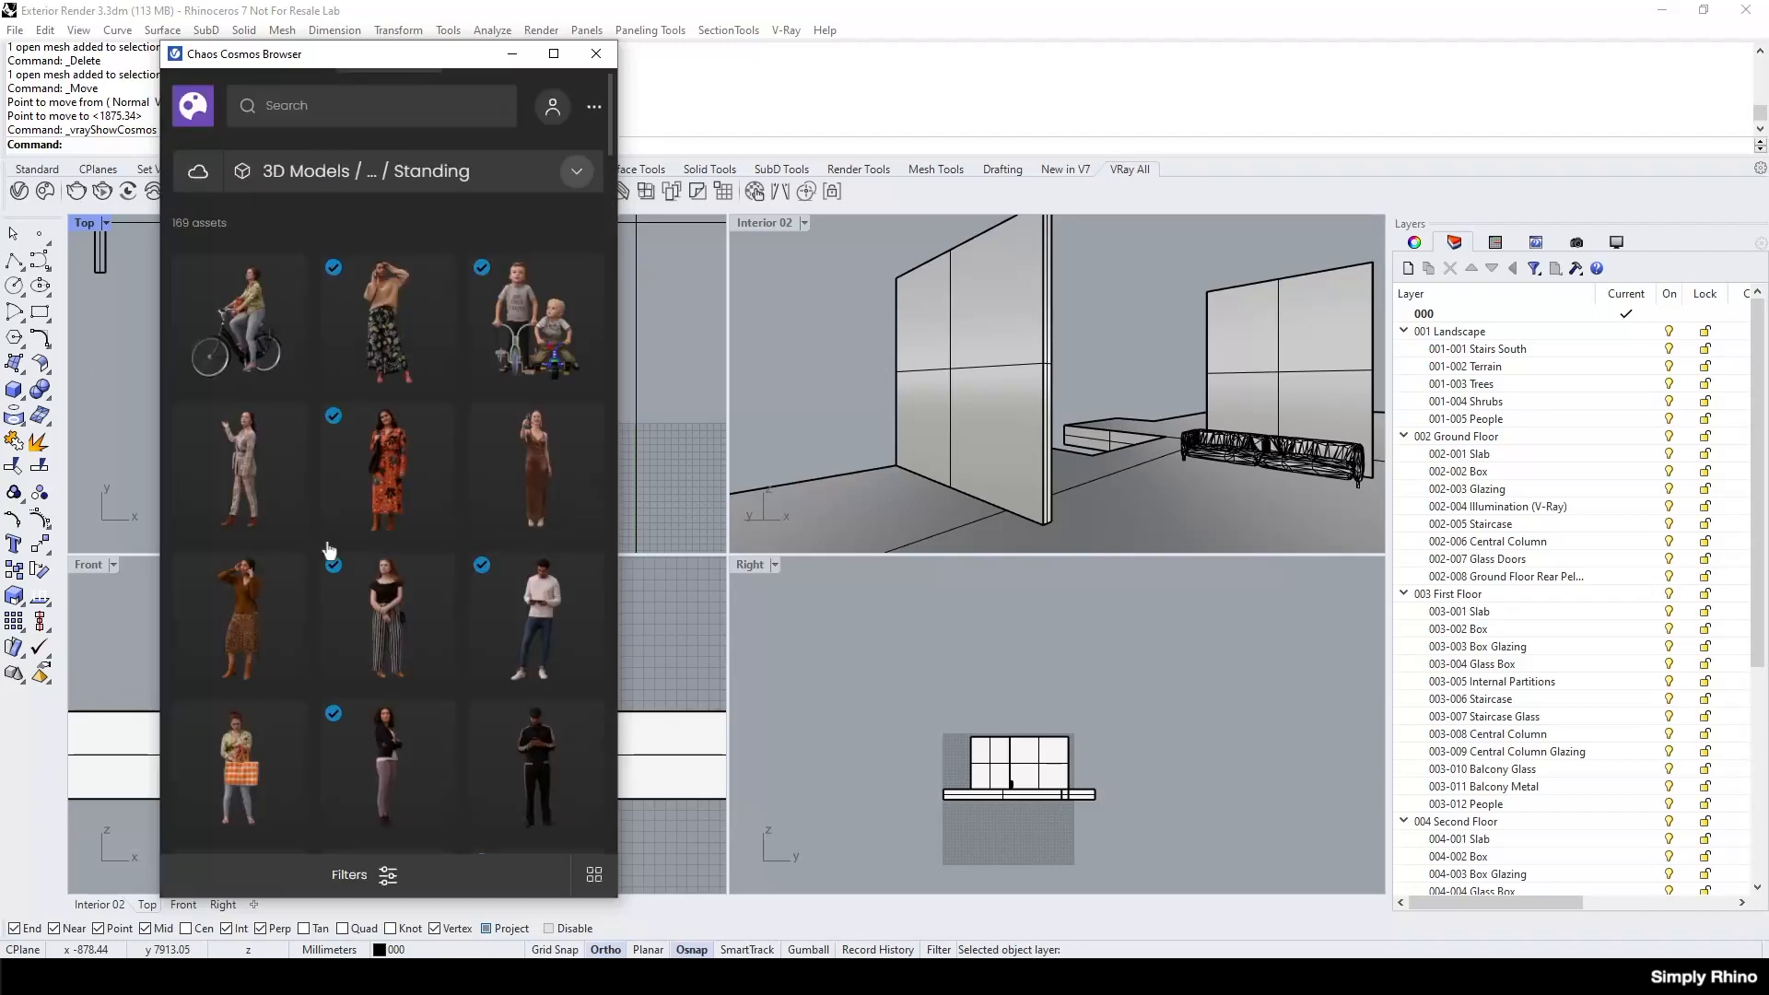
{"action": "scroll", "coordinate": [567, 590], "scroll_direction": "down", "scroll_amount": 5}
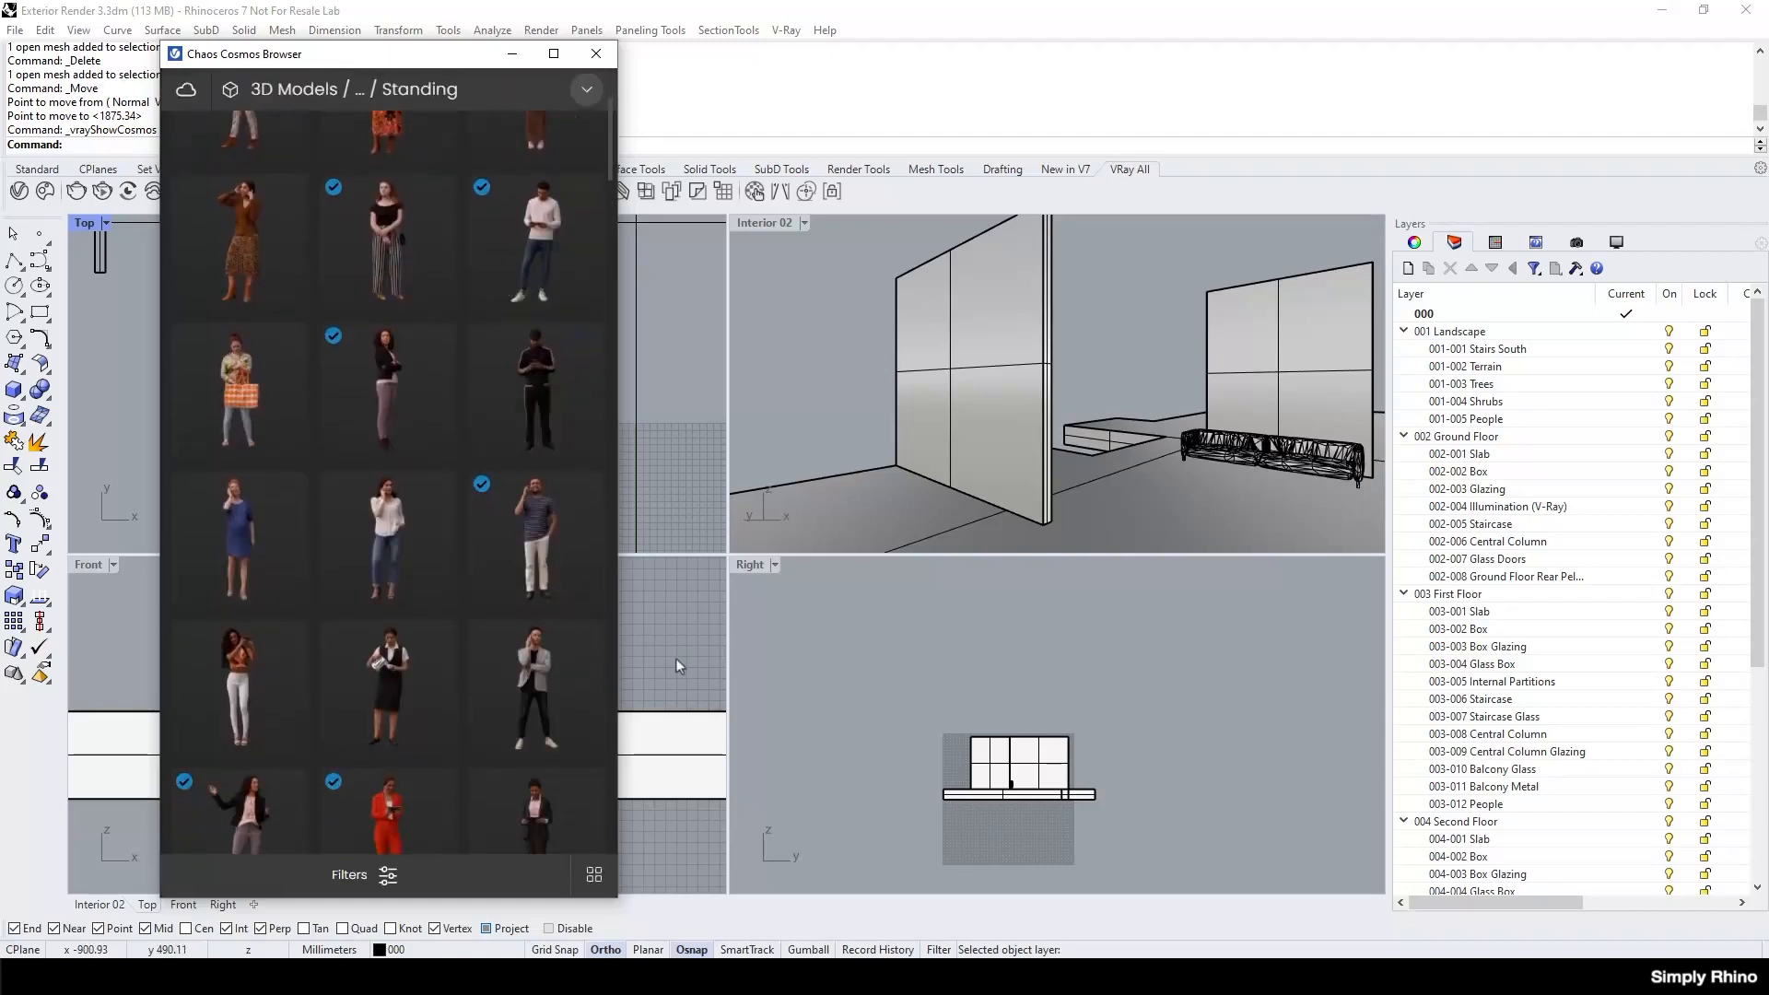
{"action": "scroll", "coordinate": [599, 640], "scroll_direction": "down", "scroll_amount": 5}
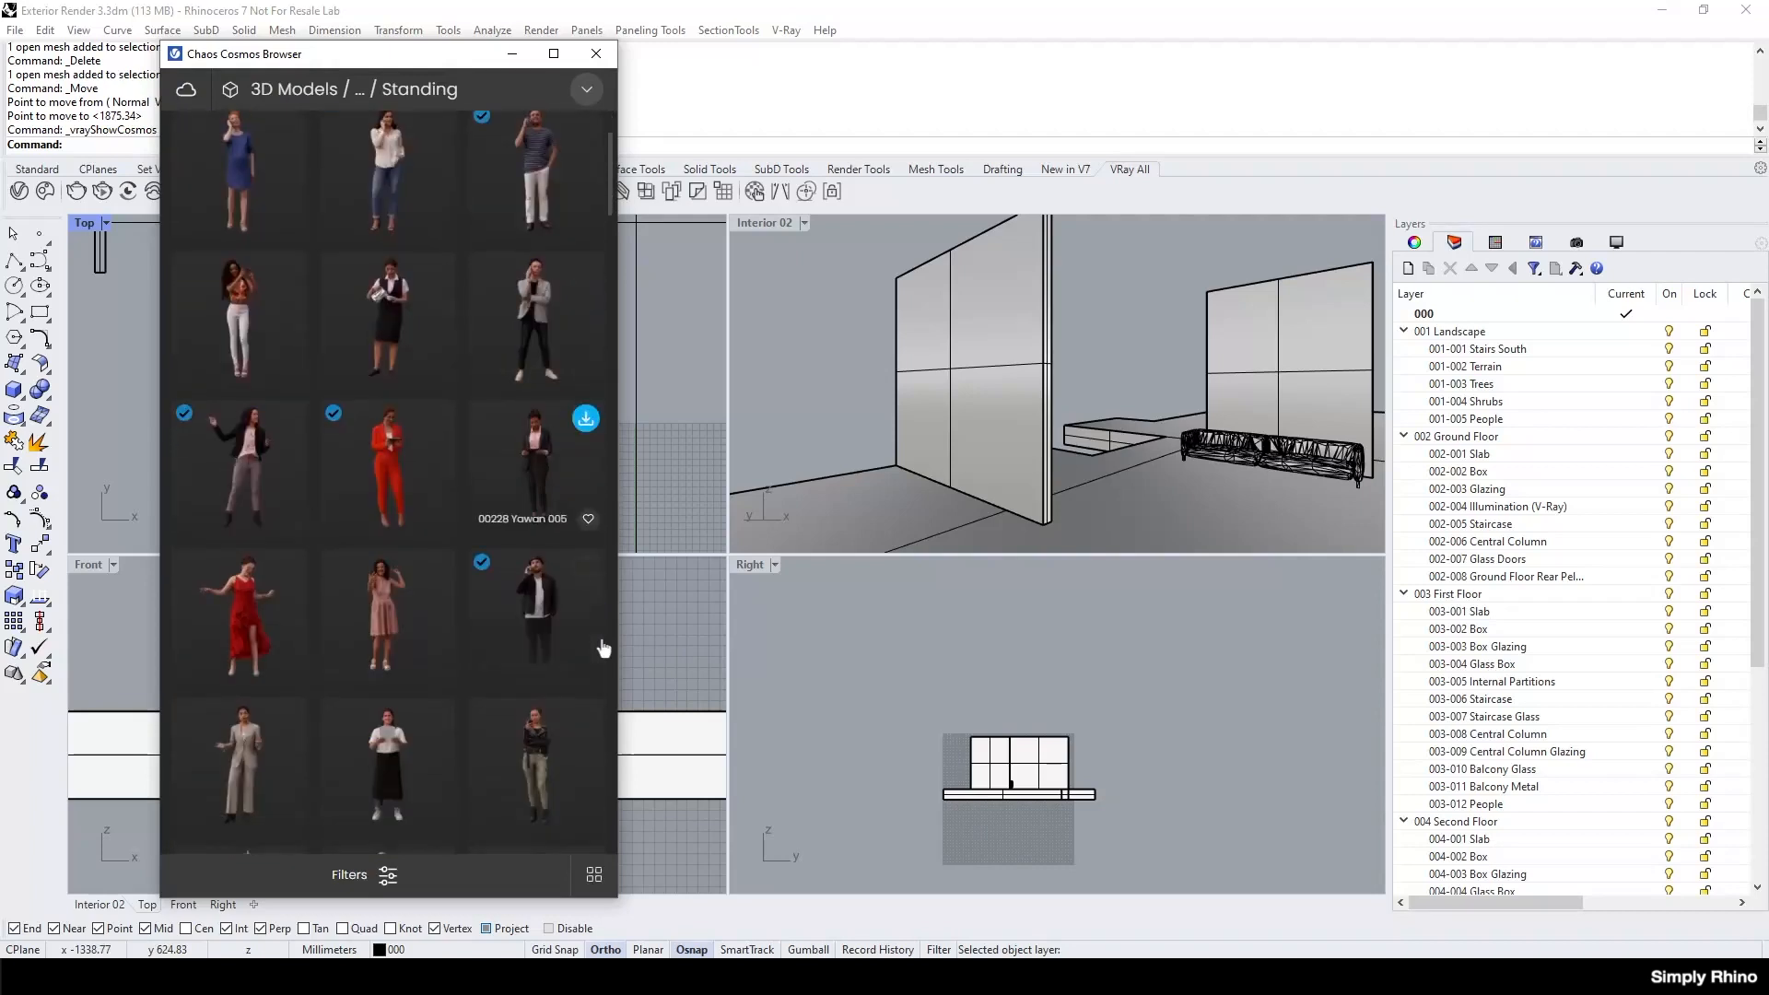
{"action": "scroll", "coordinate": [600, 645], "scroll_direction": "down", "scroll_amount": 2}
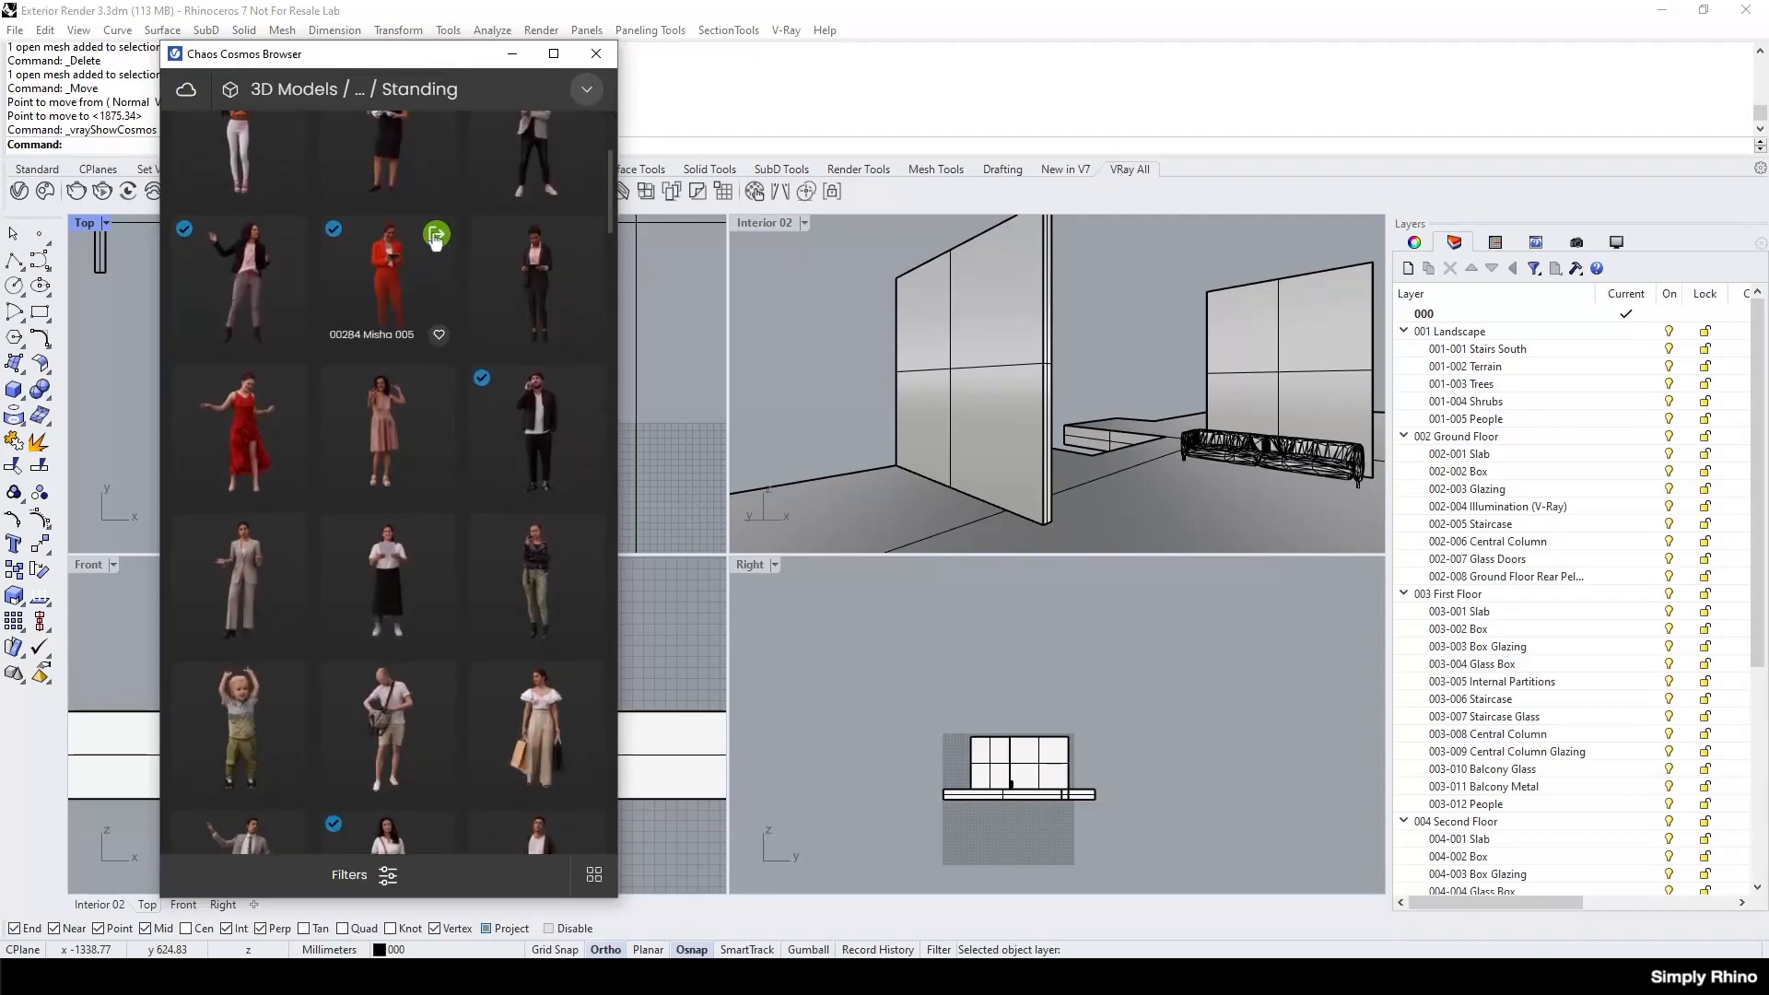
{"action": "left_click", "coordinate": [436, 236]}
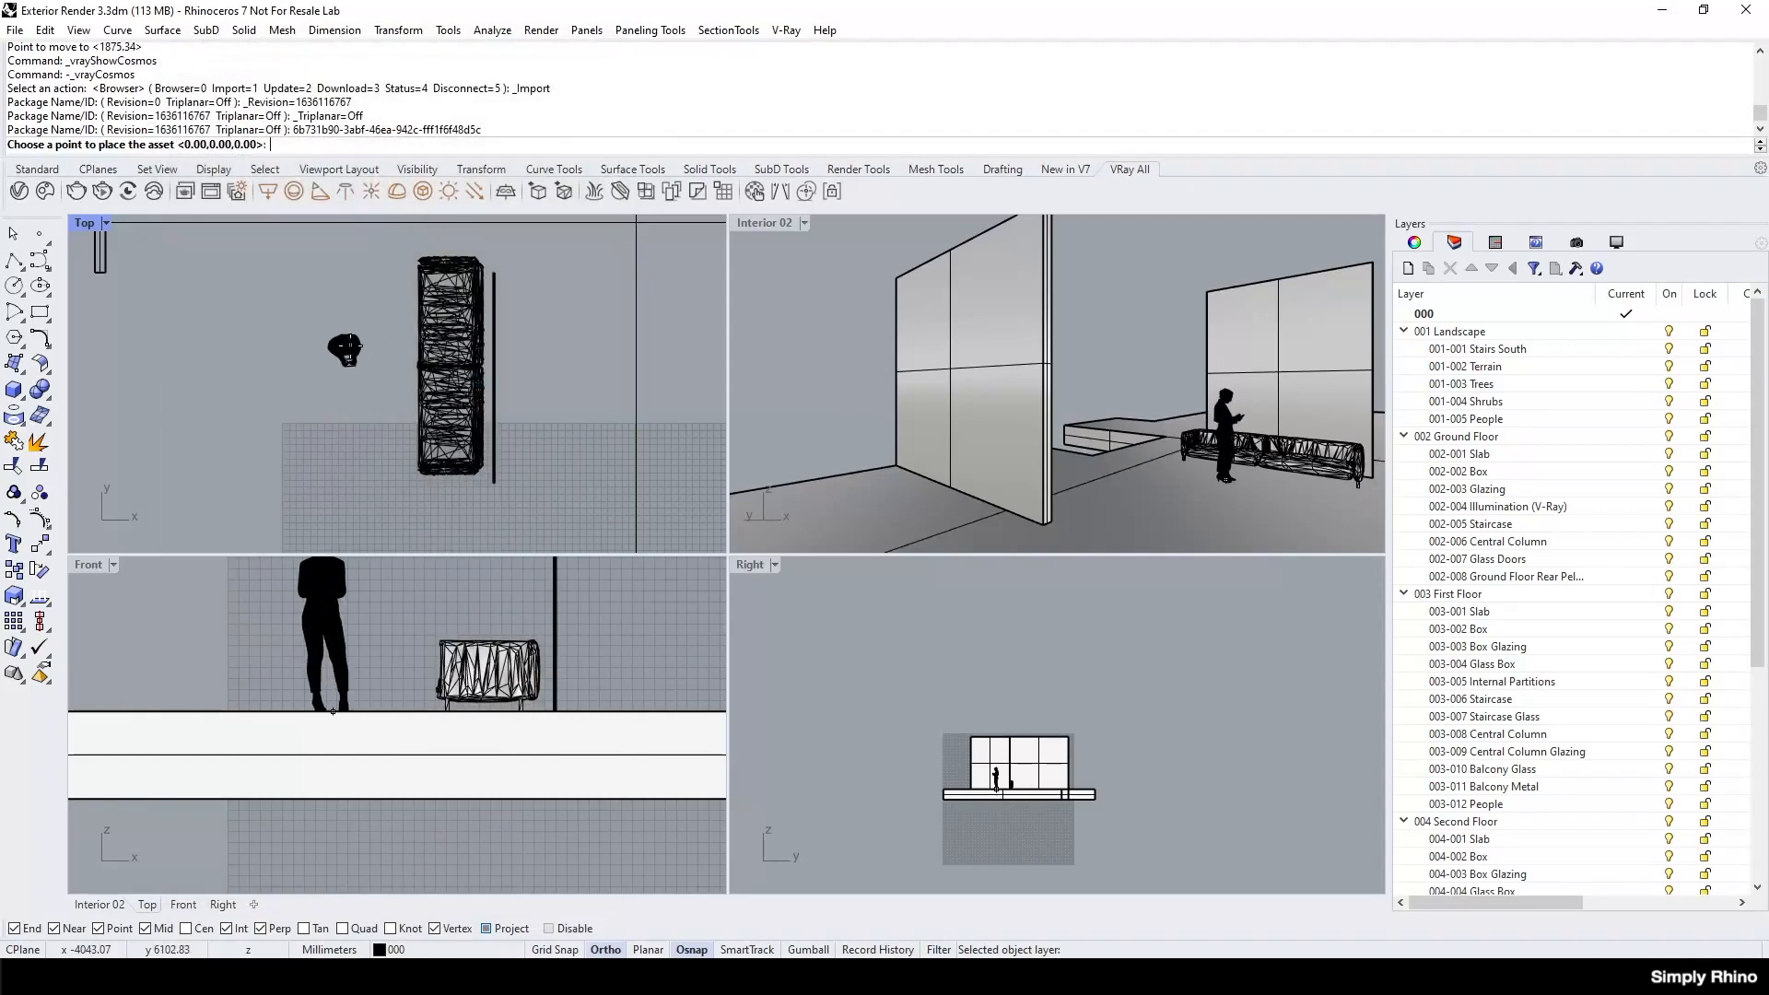
{"action": "left_click", "coordinate": [349, 348]}
Rotate the standing figure by -90 degrees about its own centre in the Top view.
{"action": "left_click", "coordinate": [399, 30]}
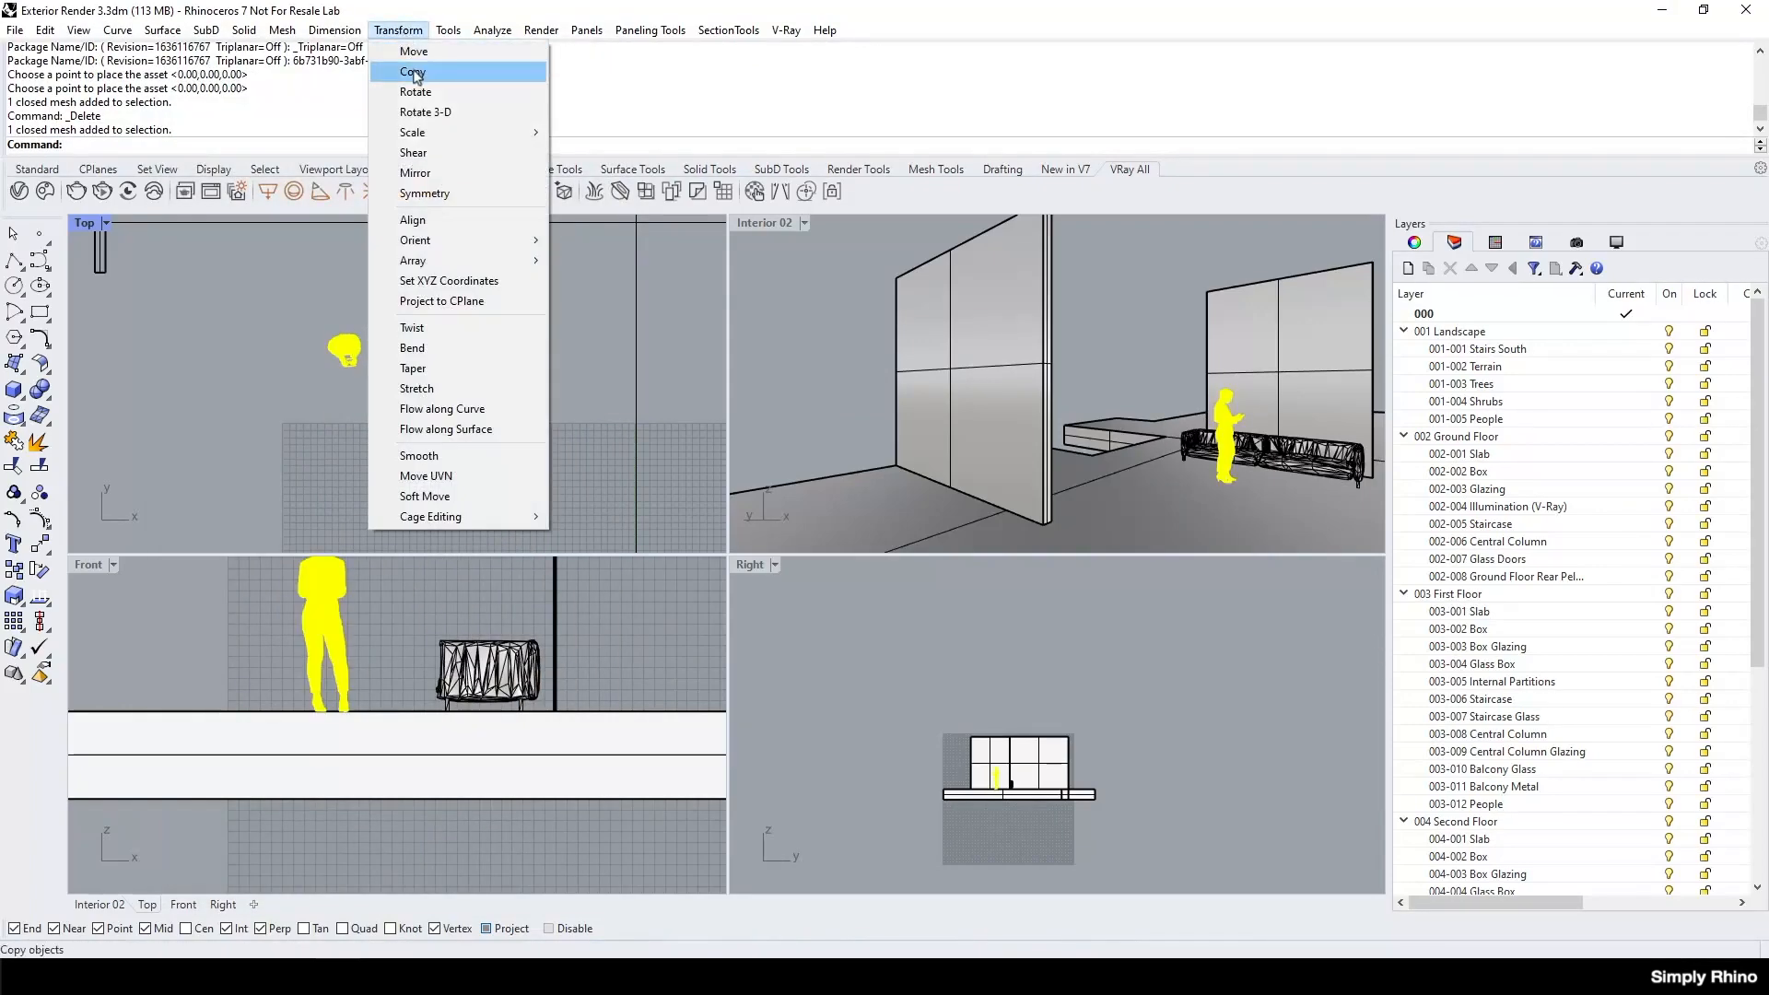
{"action": "left_click", "coordinate": [415, 92]}
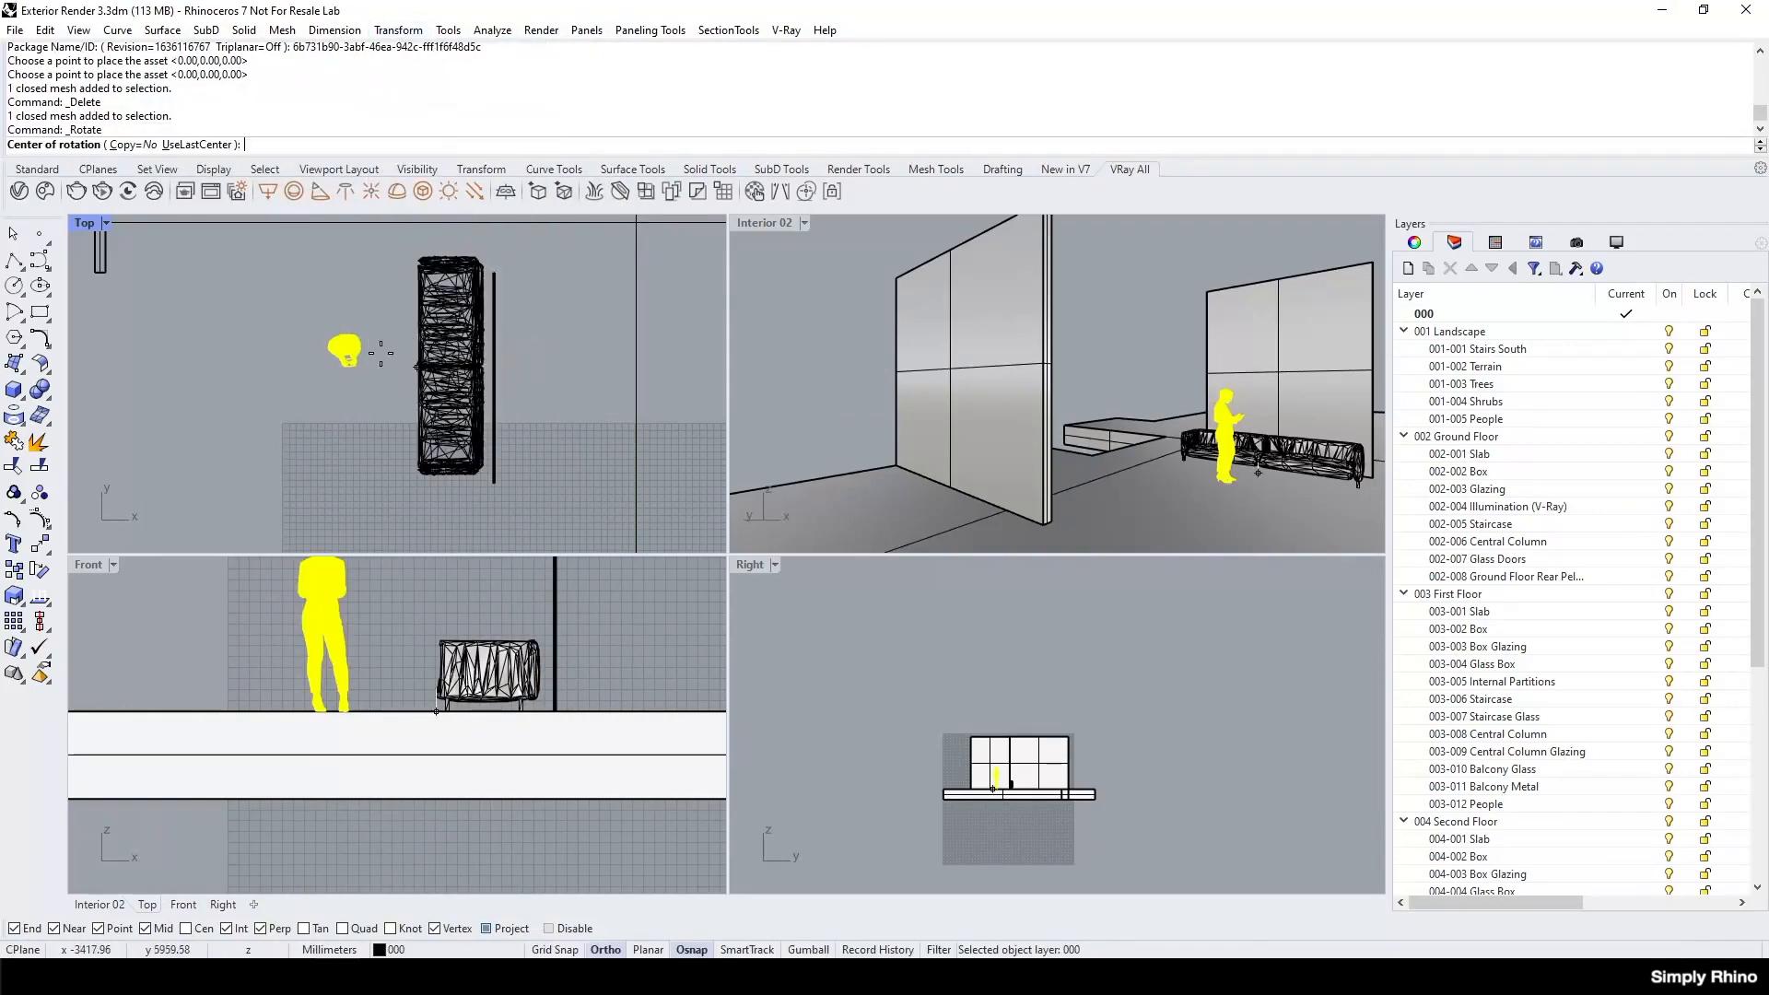
{"action": "left_click", "coordinate": [345, 347]}
{"action": "left_click", "coordinate": [390, 346]}
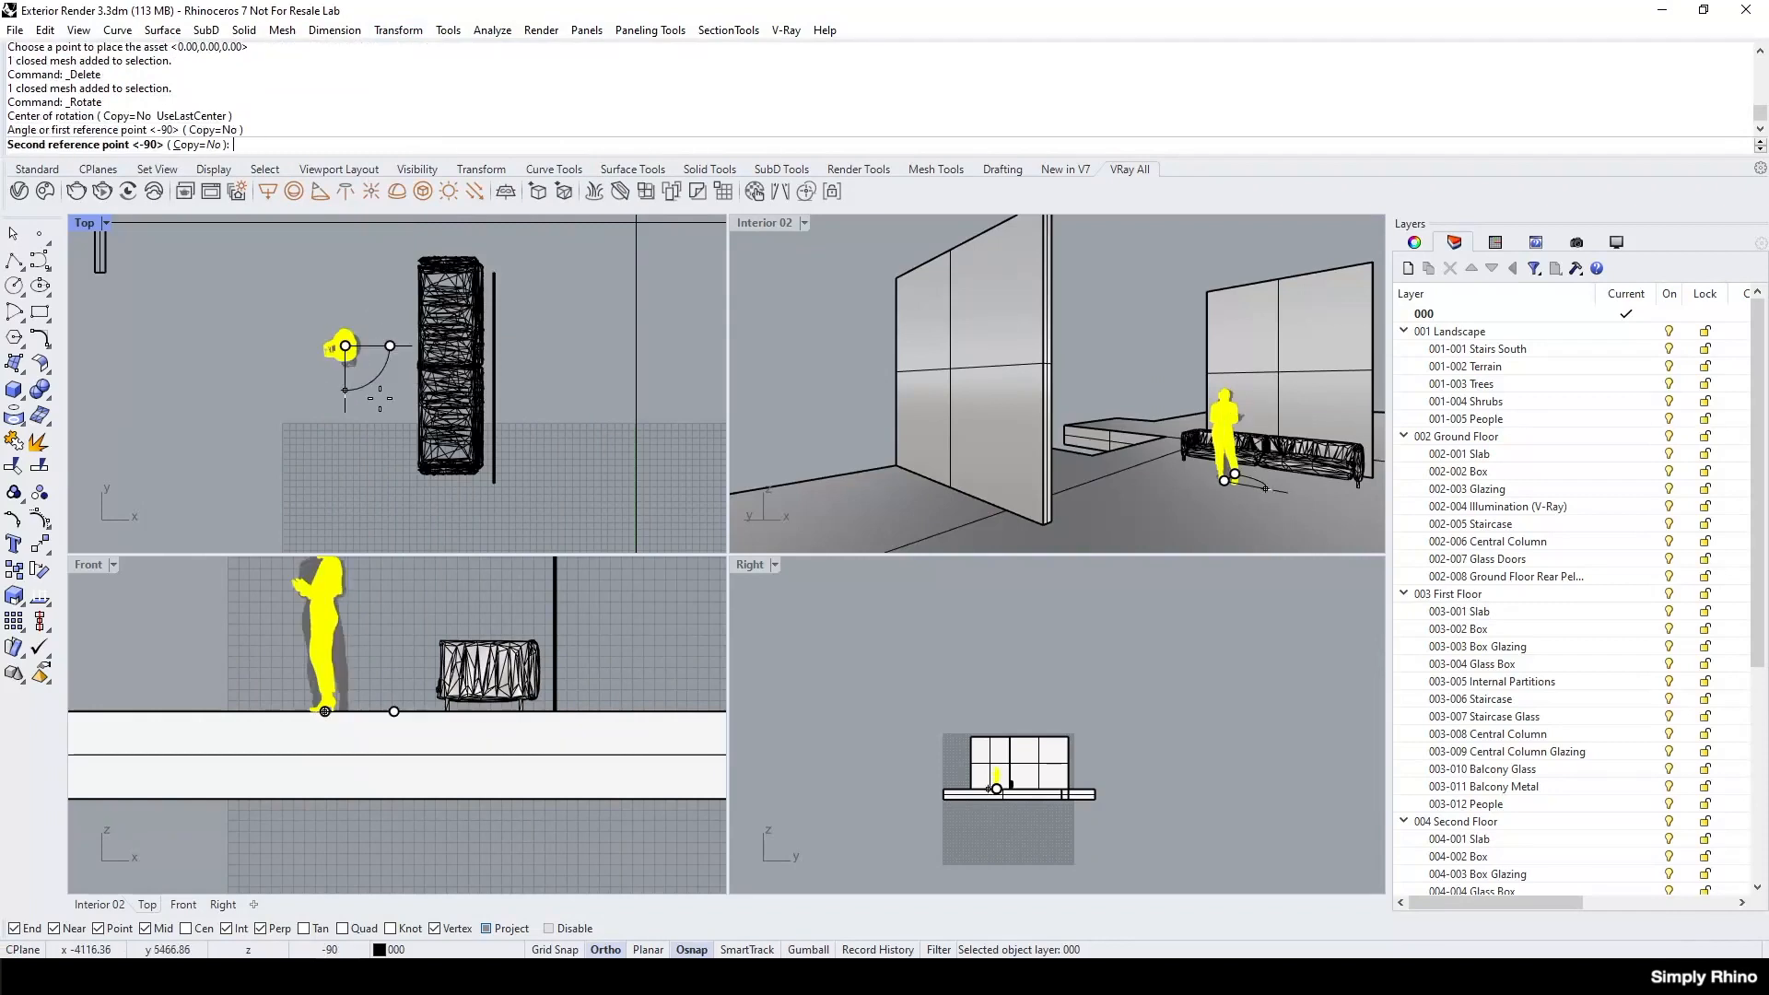
{"action": "left_click", "coordinate": [385, 395]}
{"action": "key", "text": "Escape"}
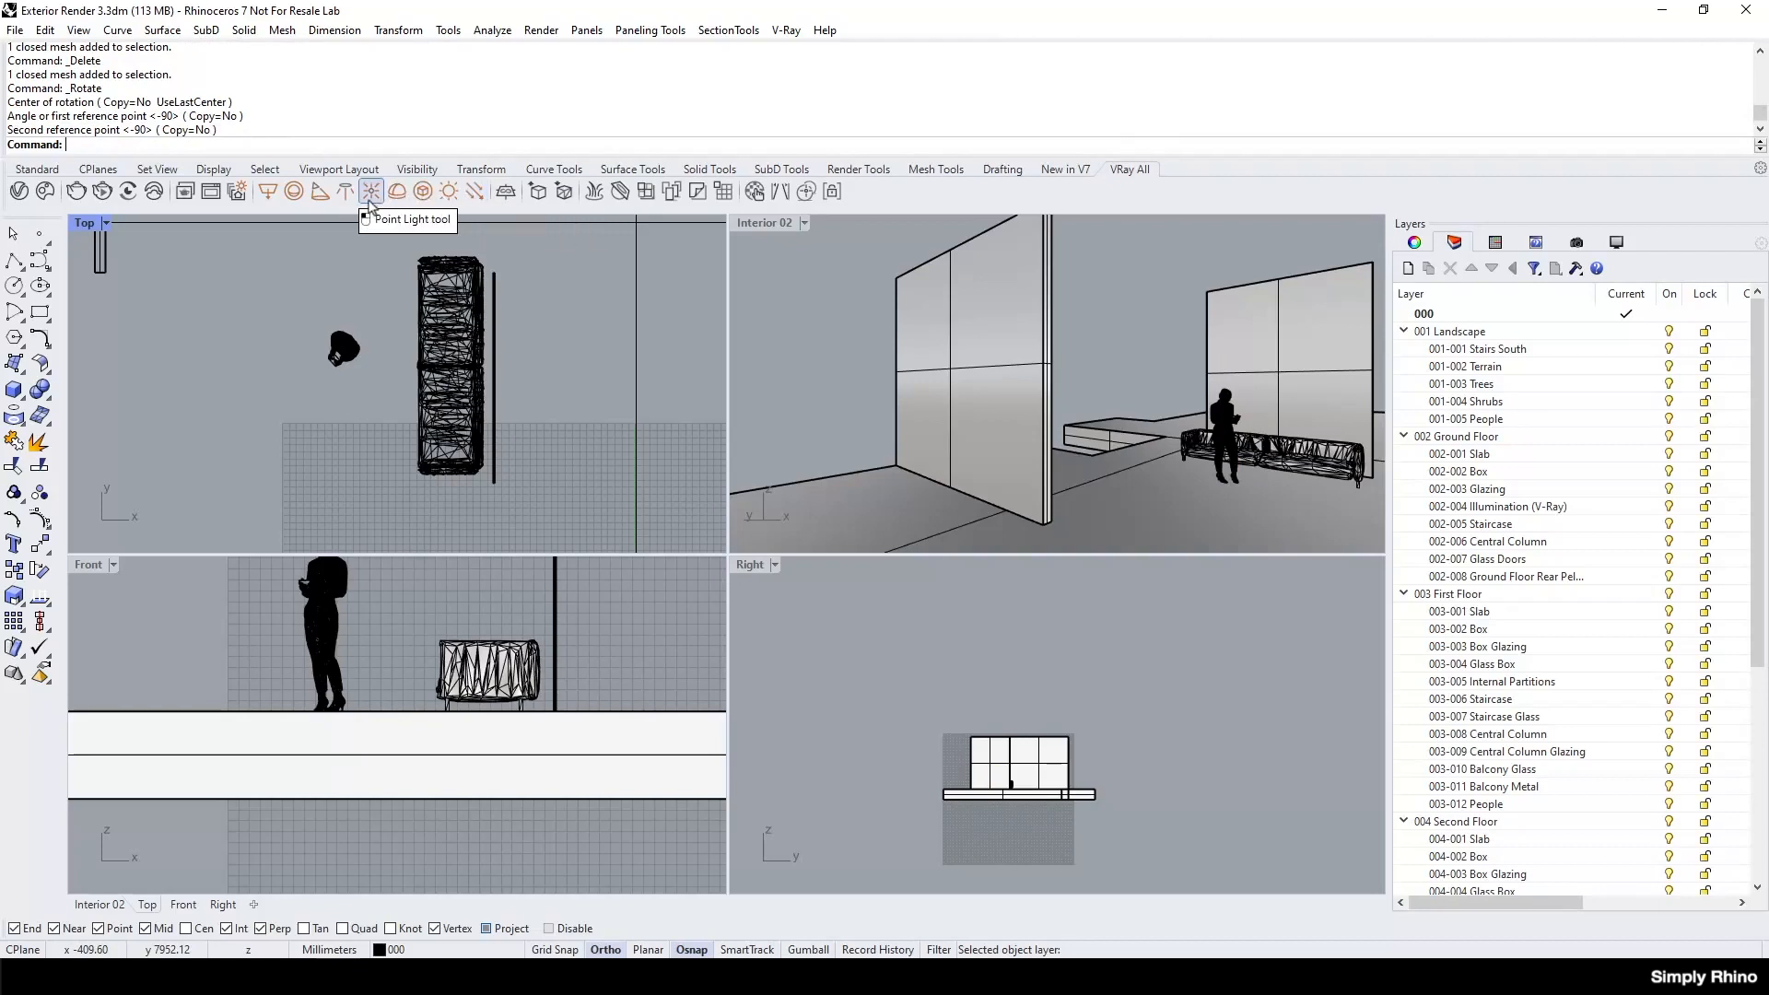
Unisolate the hidden building and landscape objects and set the Interior 02 viewport to V-Ray Interactive display.
{"action": "left_click", "coordinate": [417, 170]}
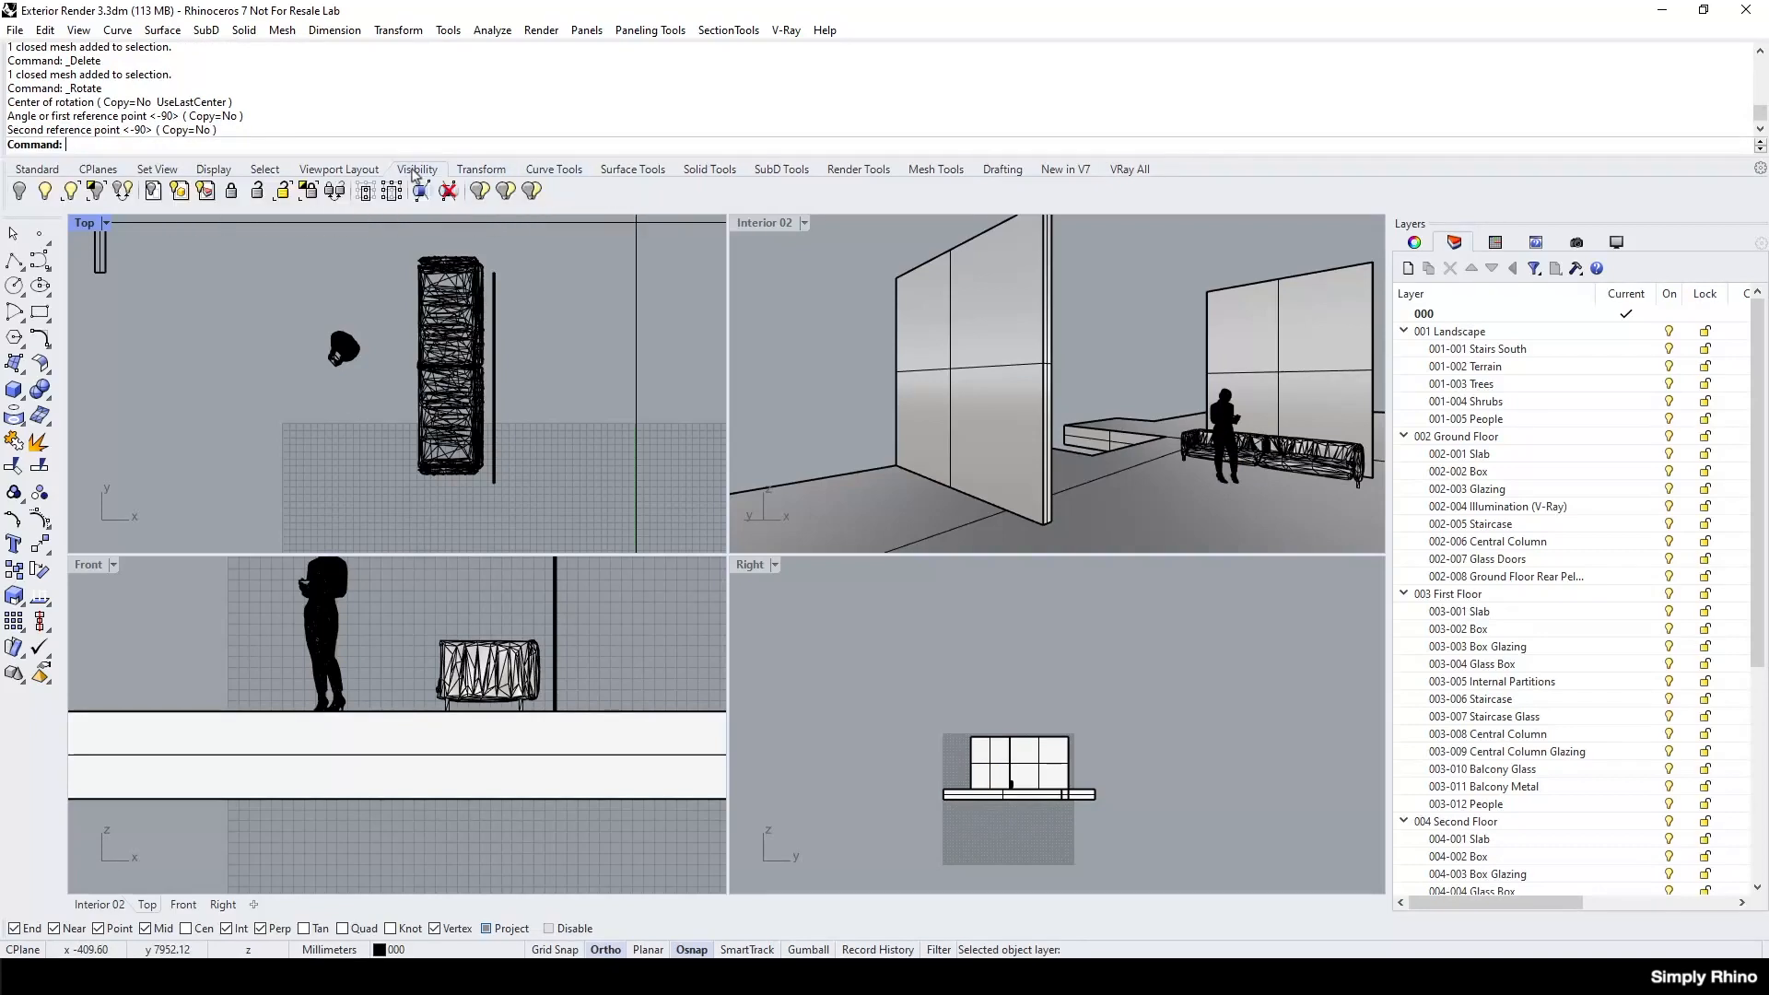
{"action": "left_click", "coordinate": [96, 190]}
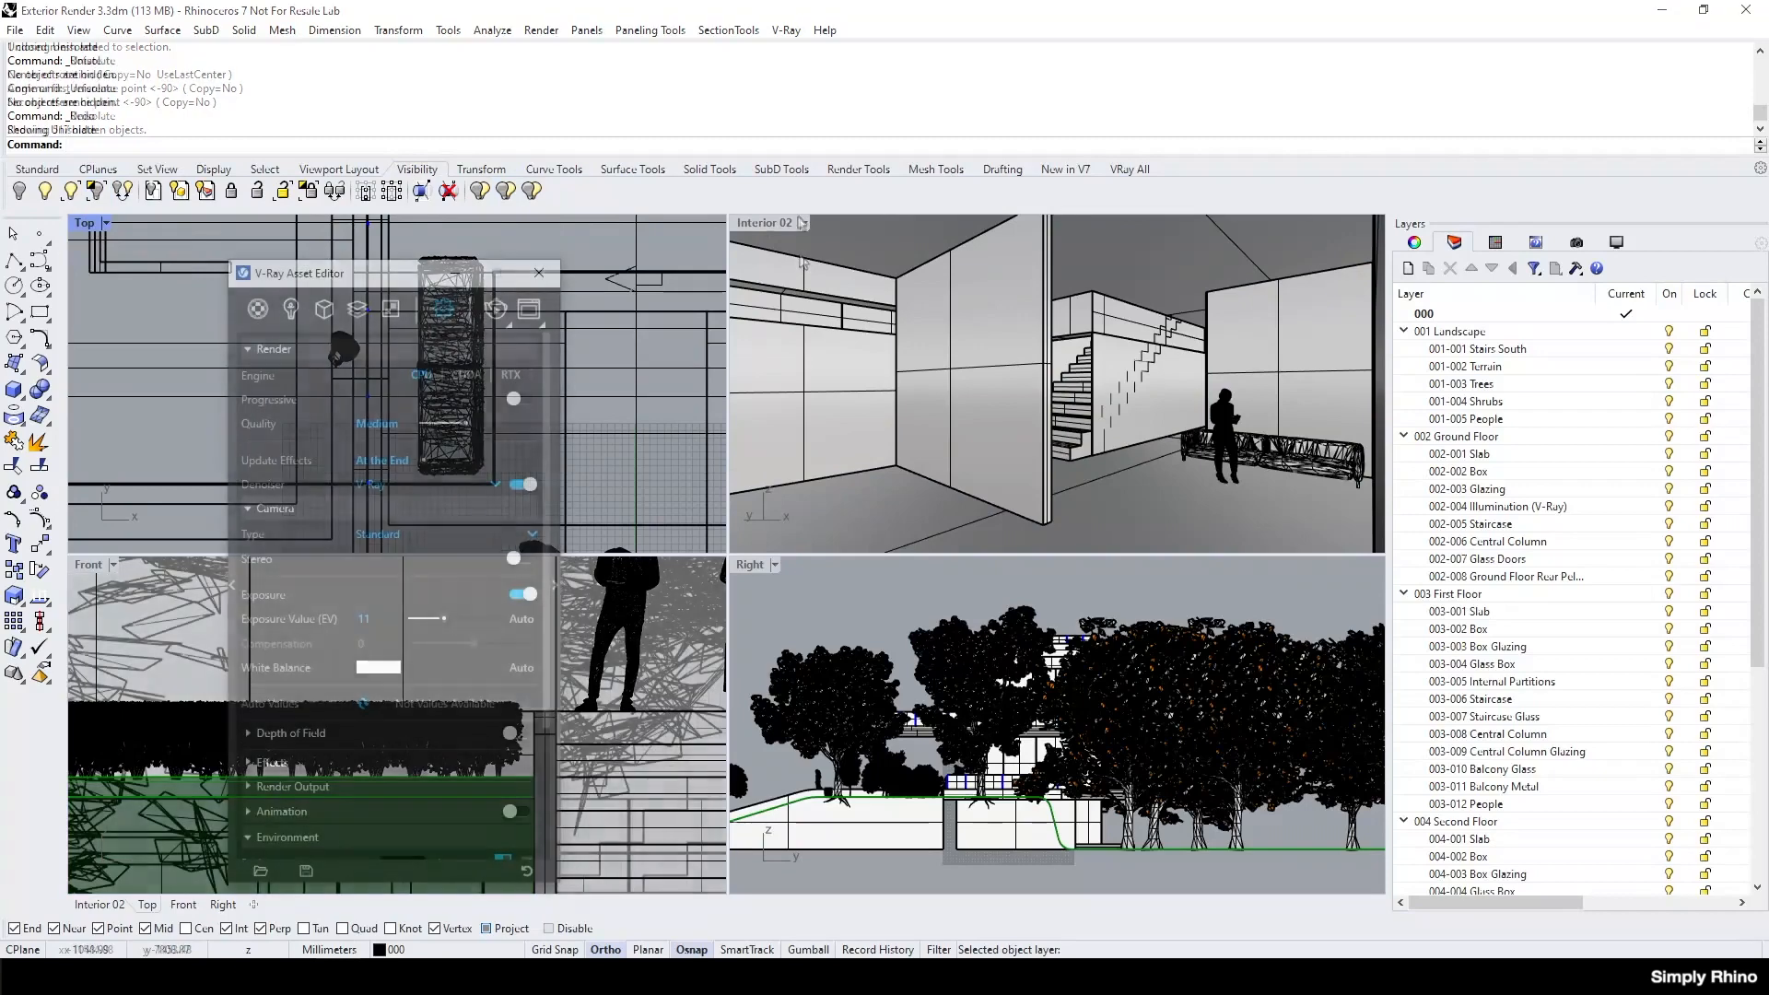
{"action": "left_click", "coordinate": [804, 223]}
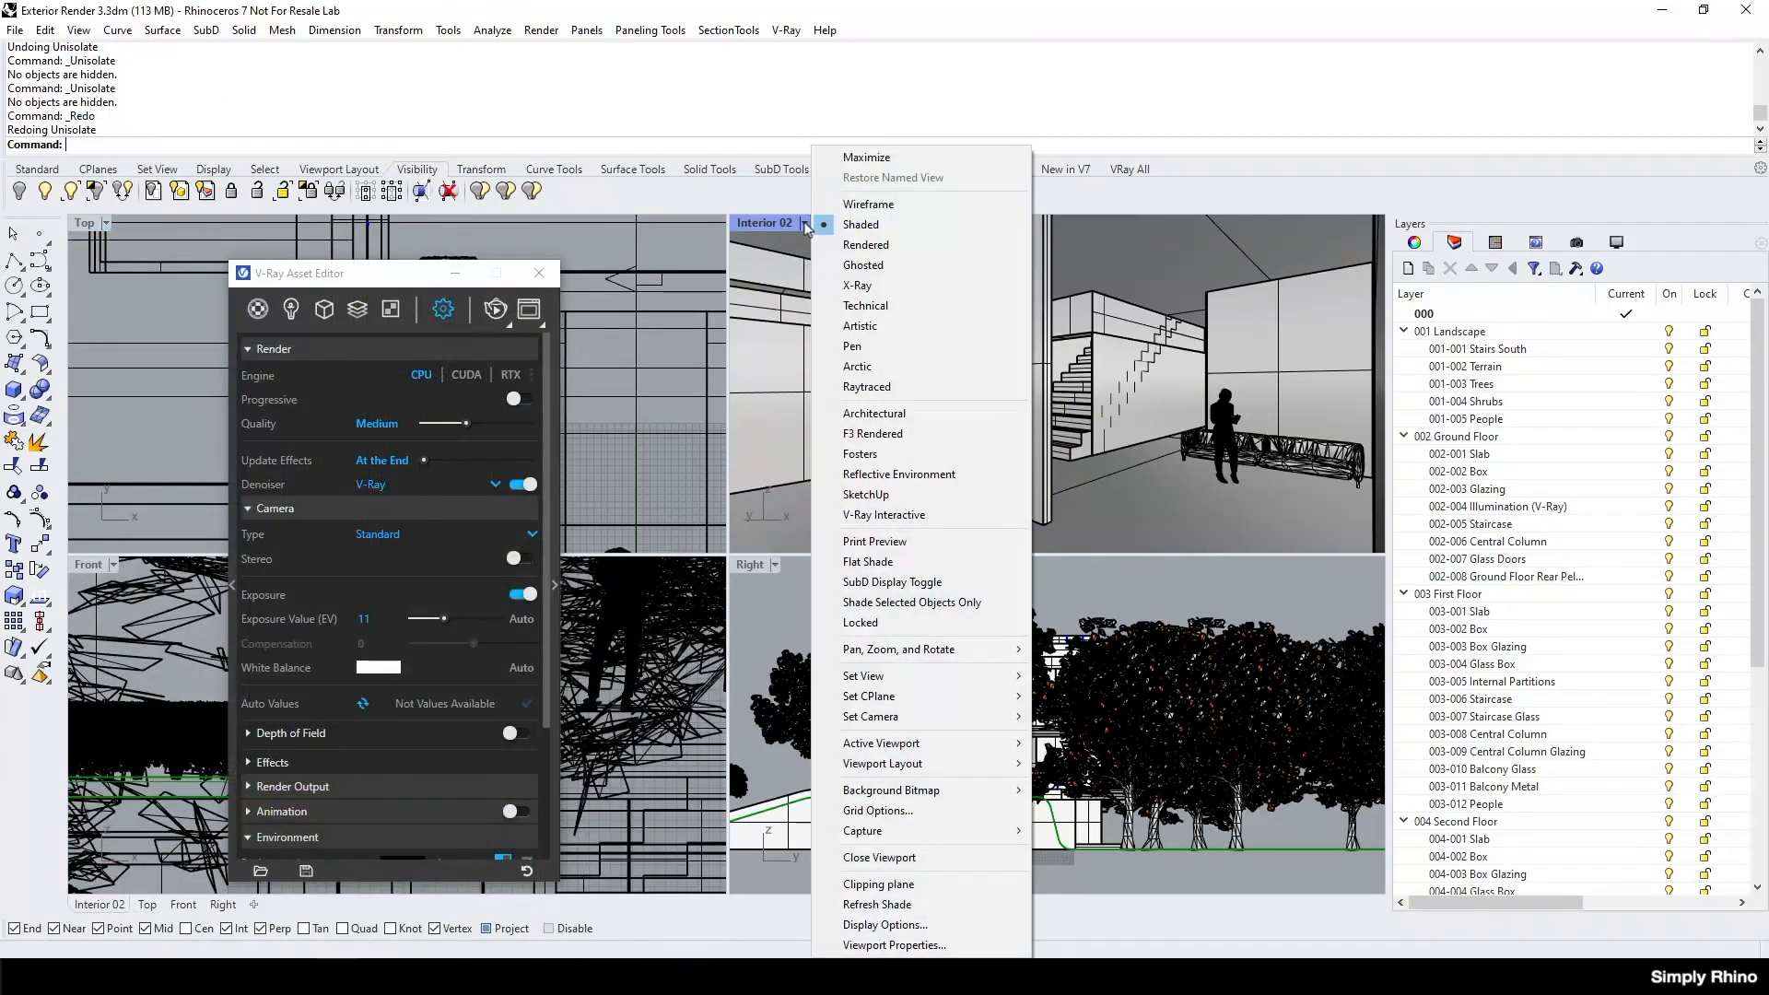
{"action": "left_click", "coordinate": [888, 516]}
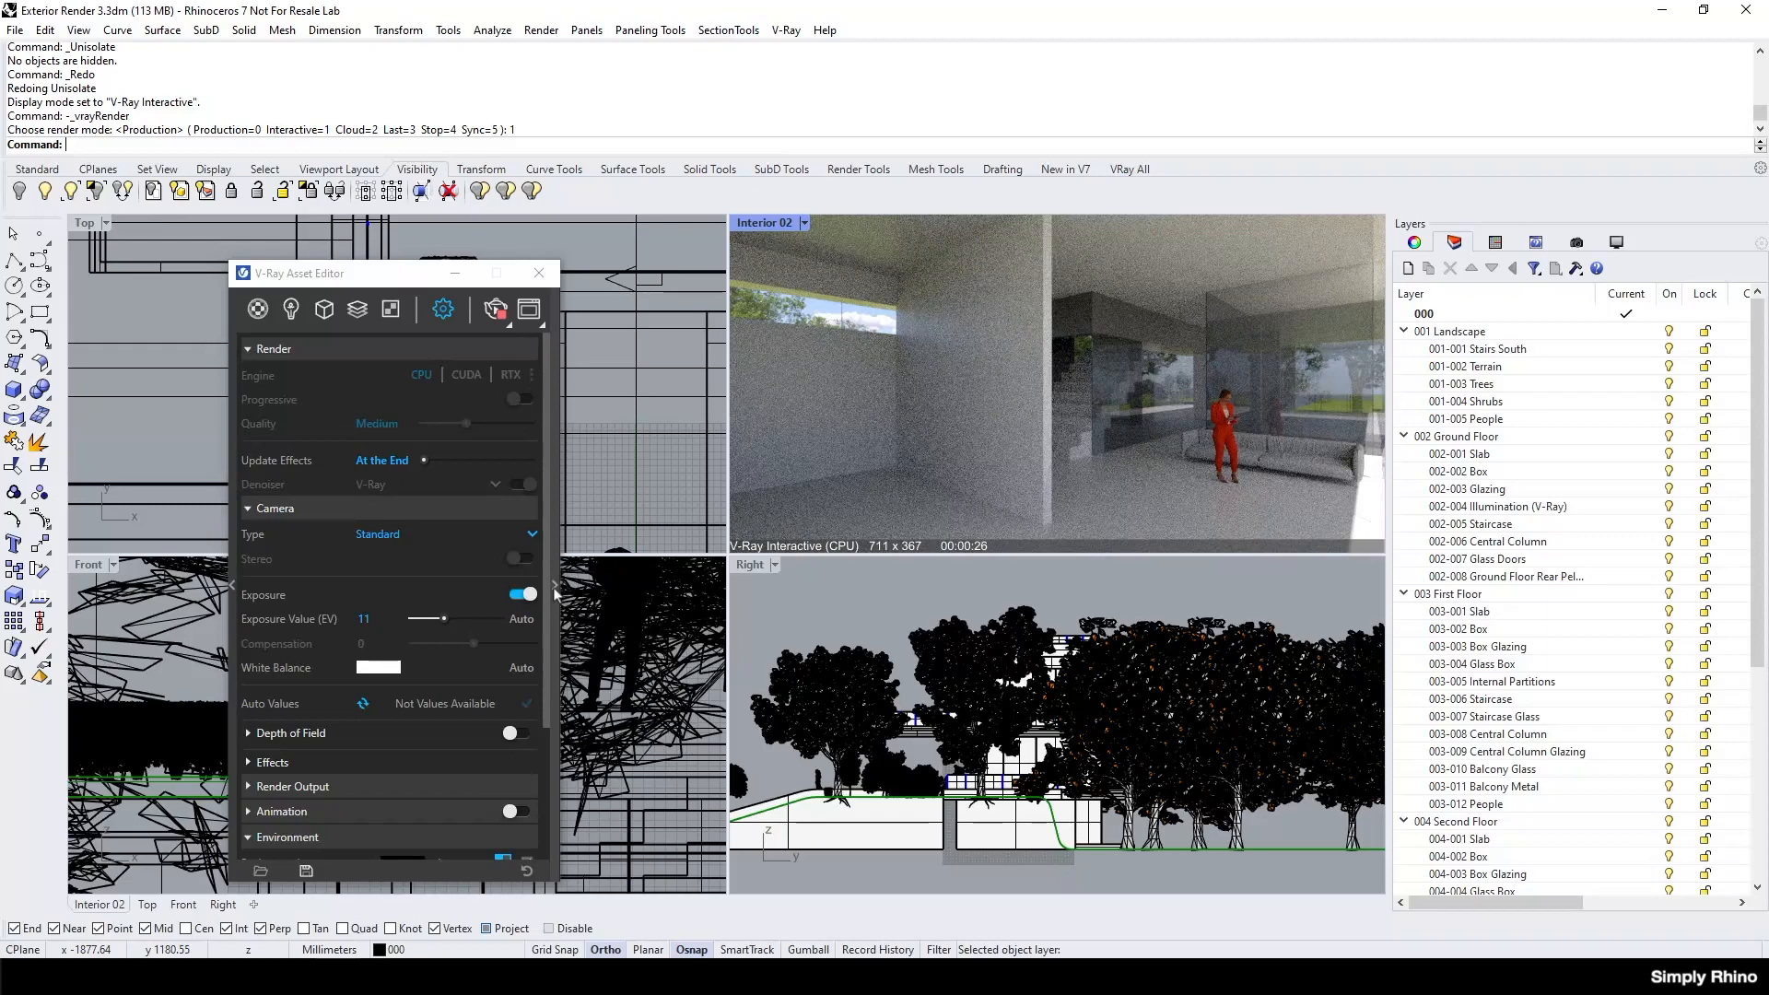
Create a new Generic V-Ray material and name it Pantone 535.
{"action": "left_click", "coordinate": [259, 313]}
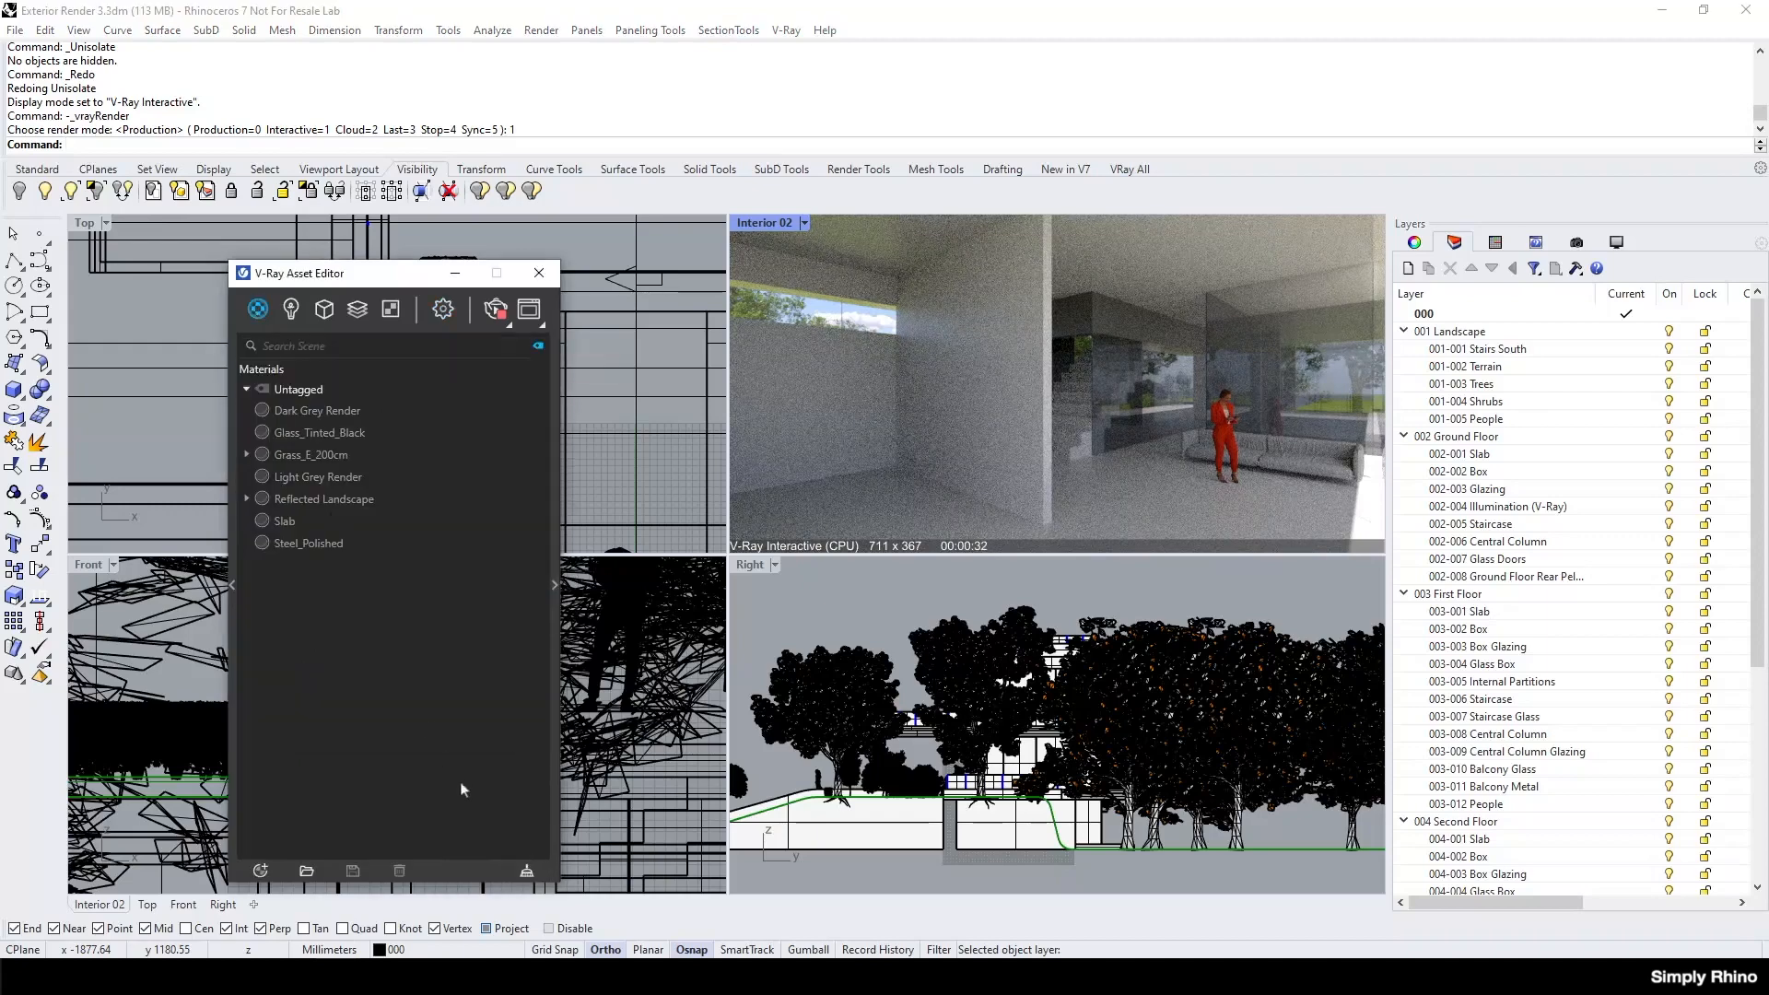
{"action": "left_click", "coordinate": [263, 870]}
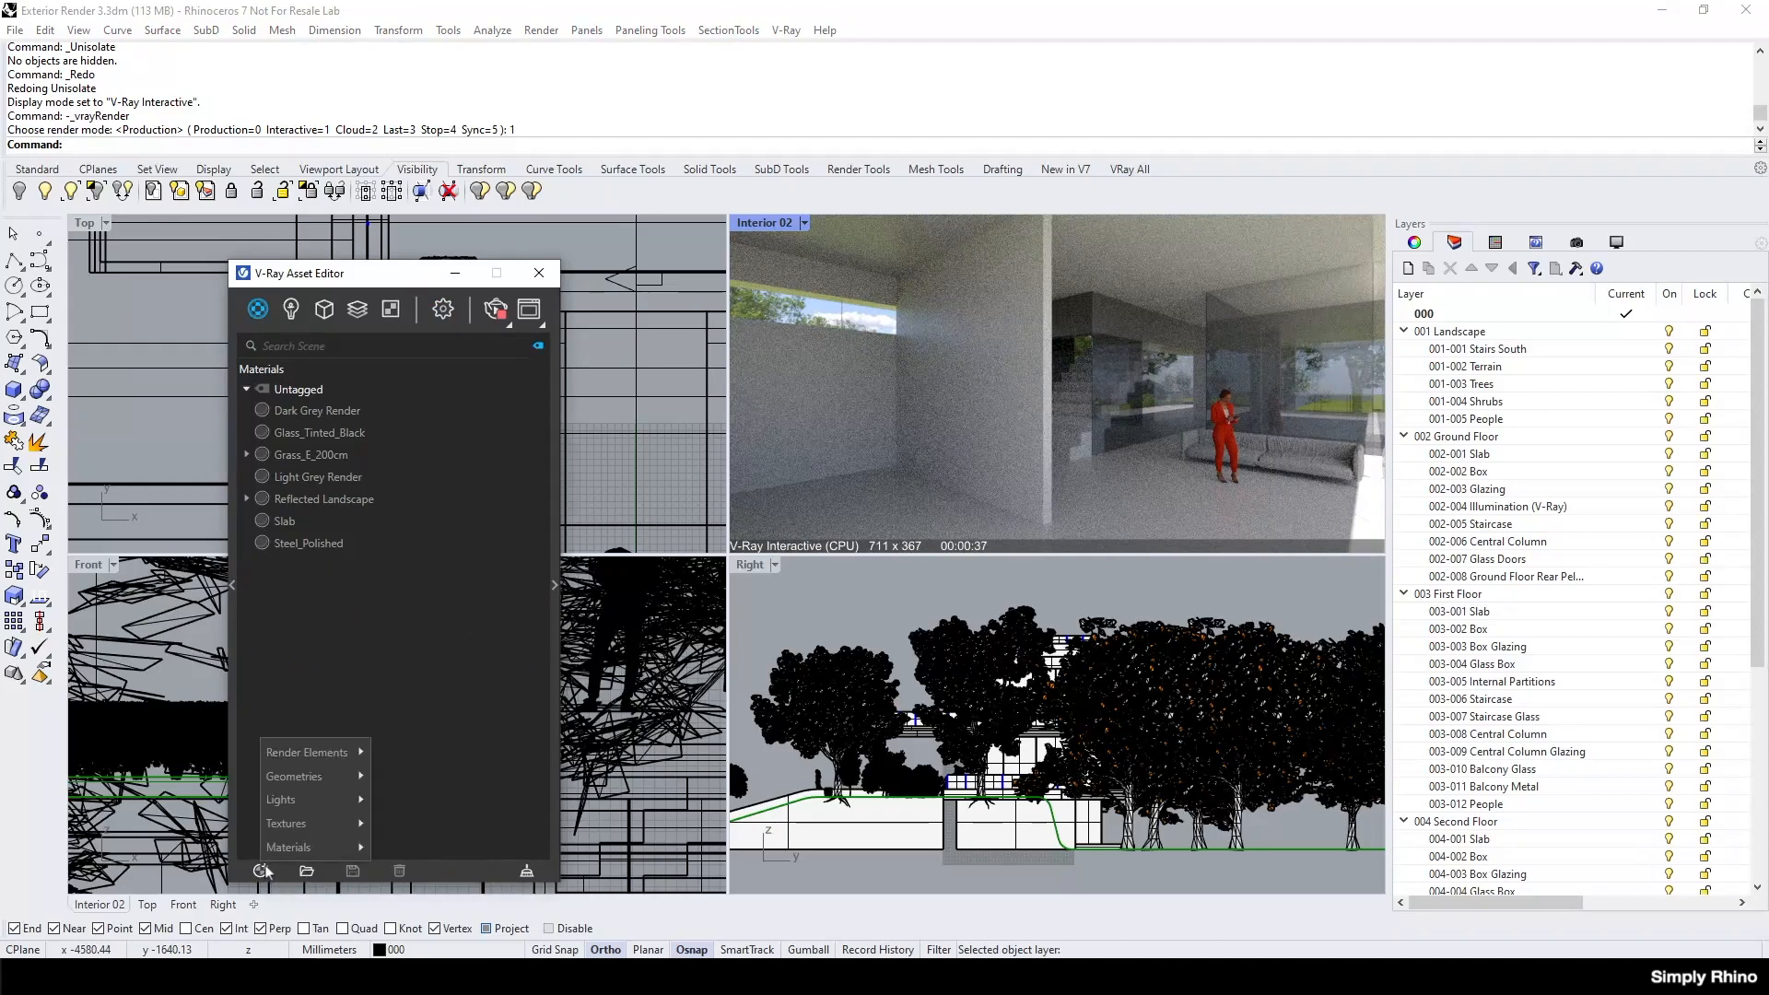
{"action": "mouse_move", "coordinate": [286, 848]}
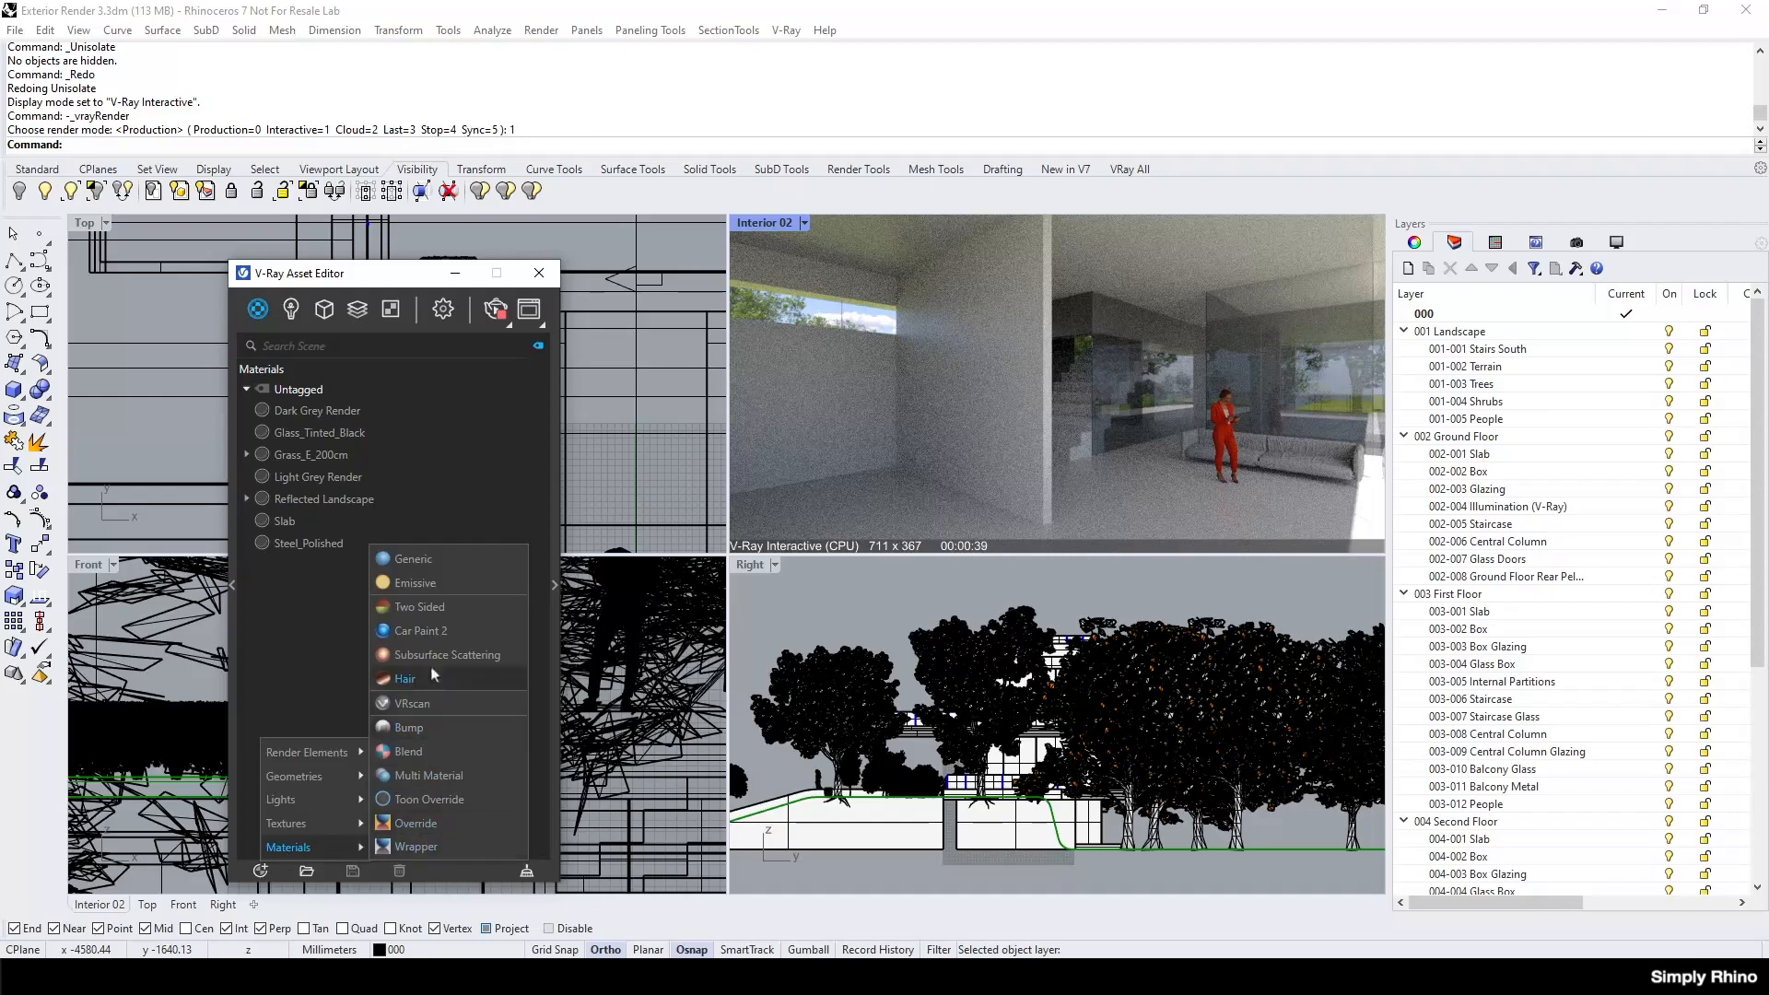
{"action": "left_click", "coordinate": [466, 555]}
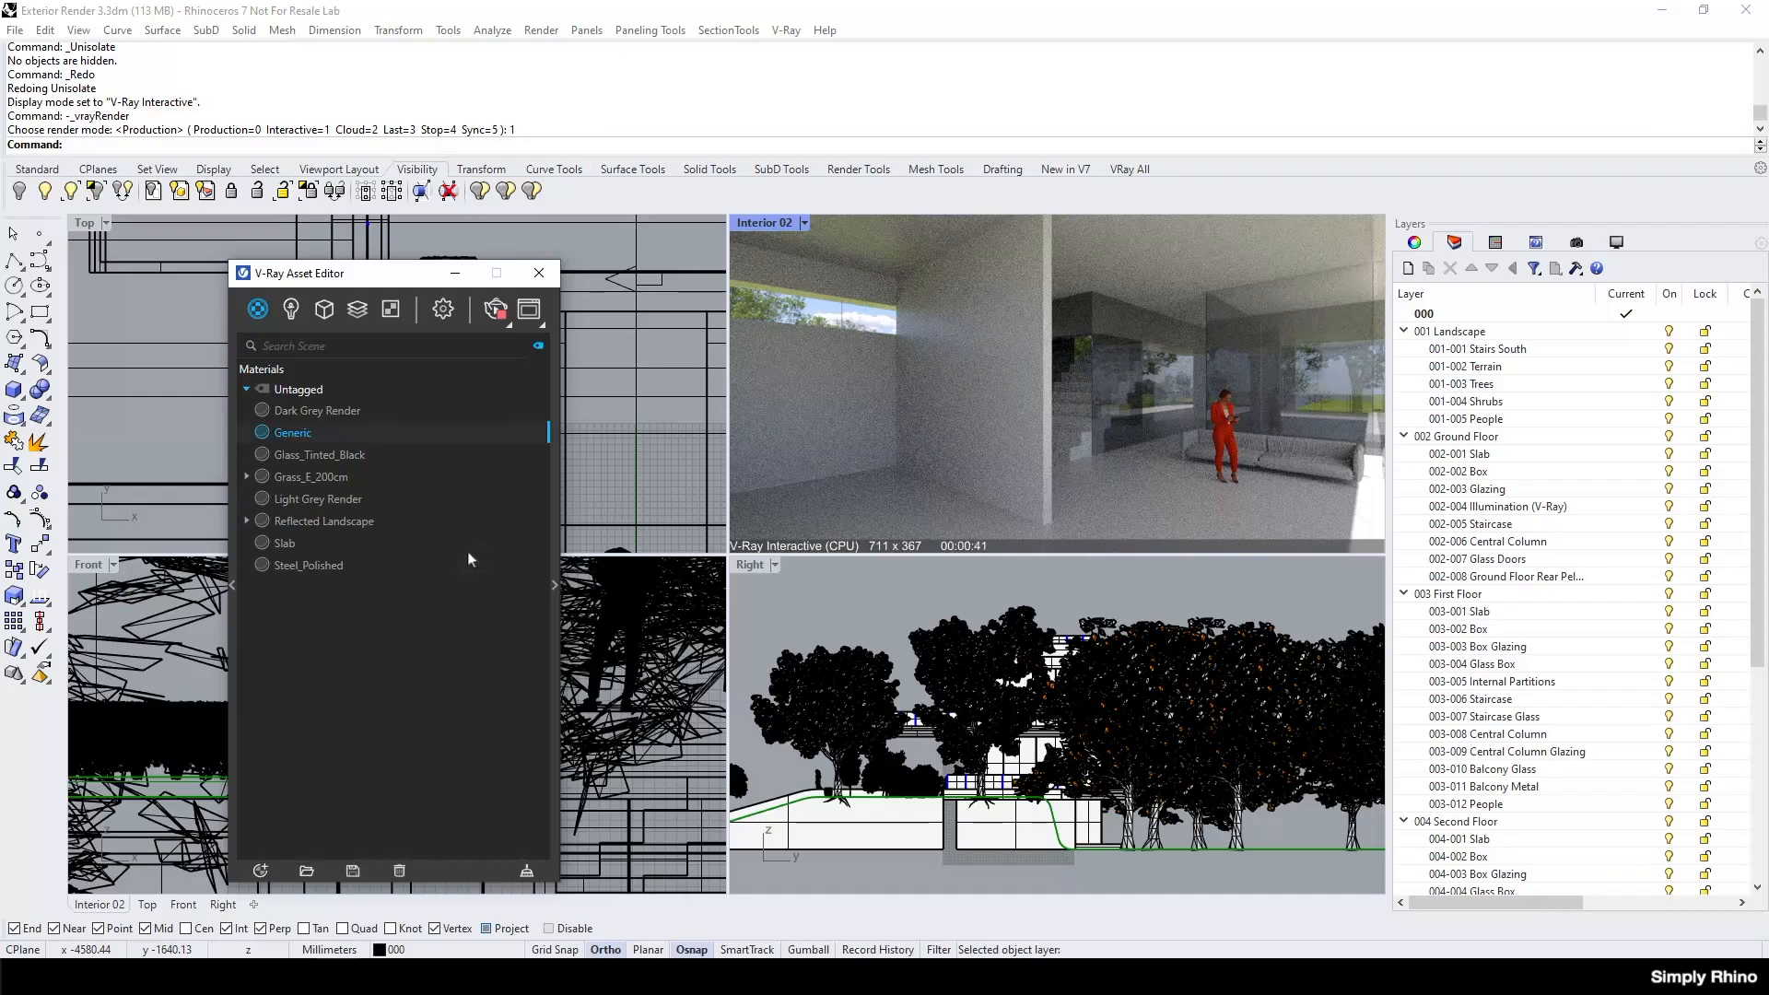
{"action": "double_click", "coordinate": [306, 431]}
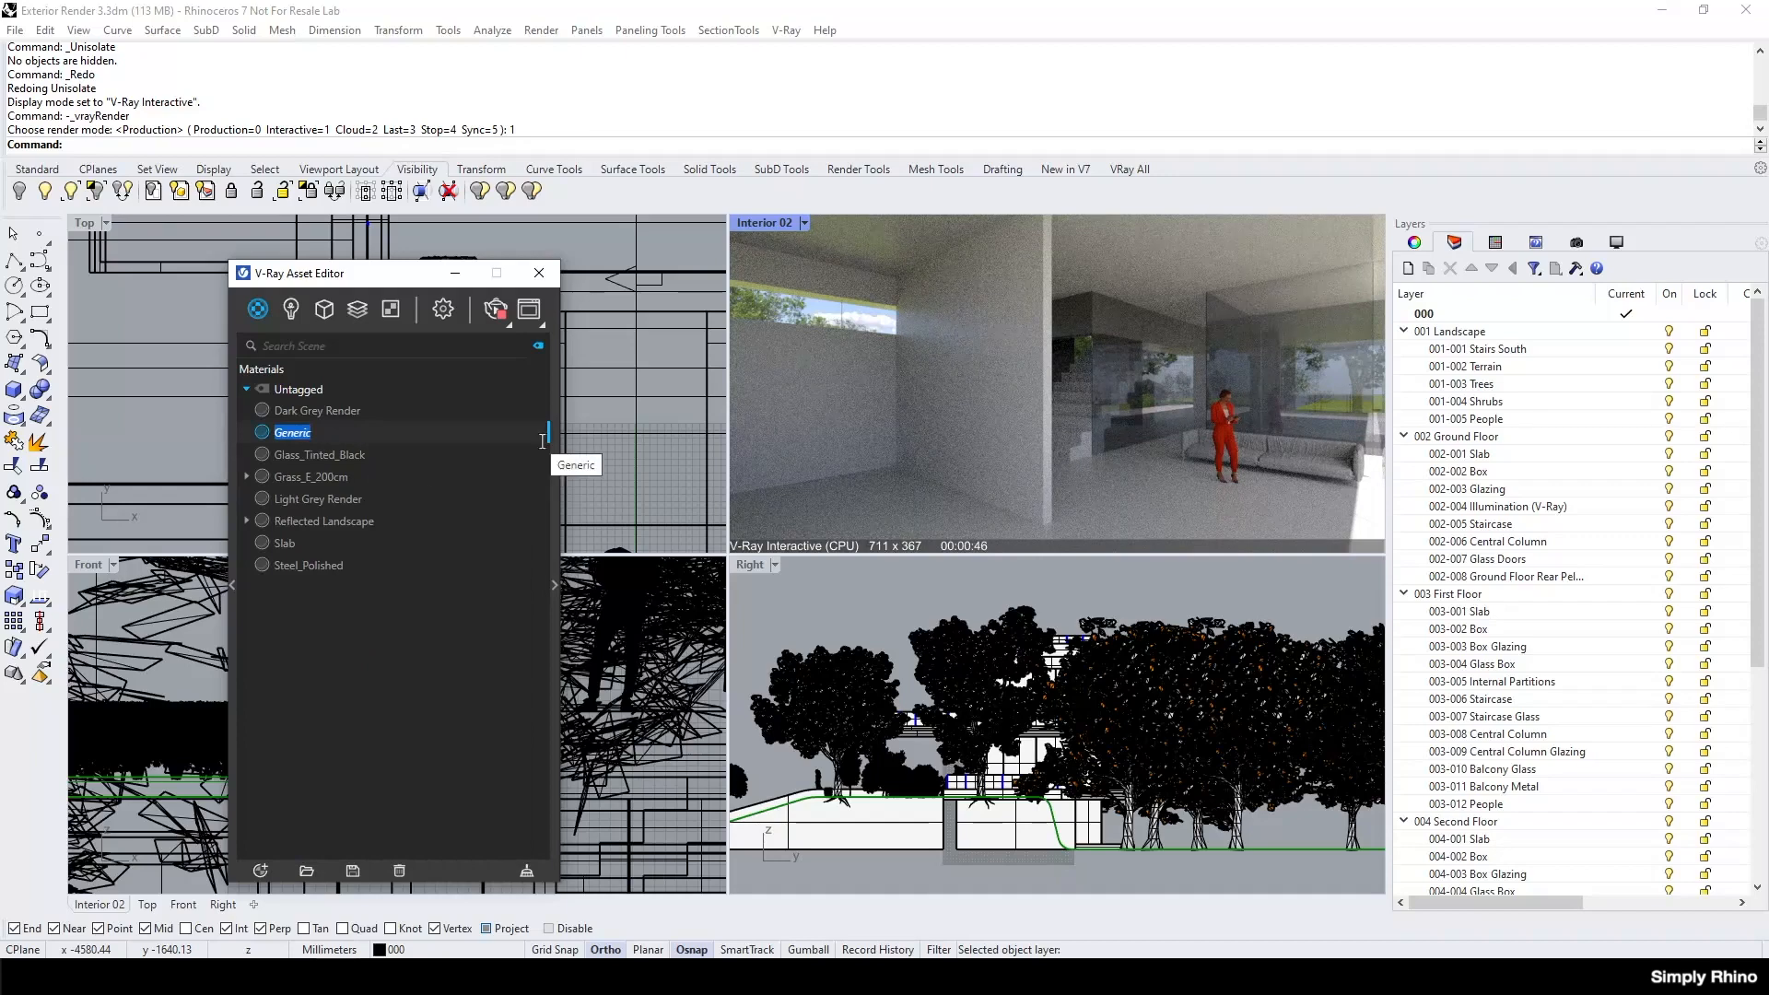
{"action": "type", "text": "Pantone 535"}
{"action": "key", "text": "Return"}
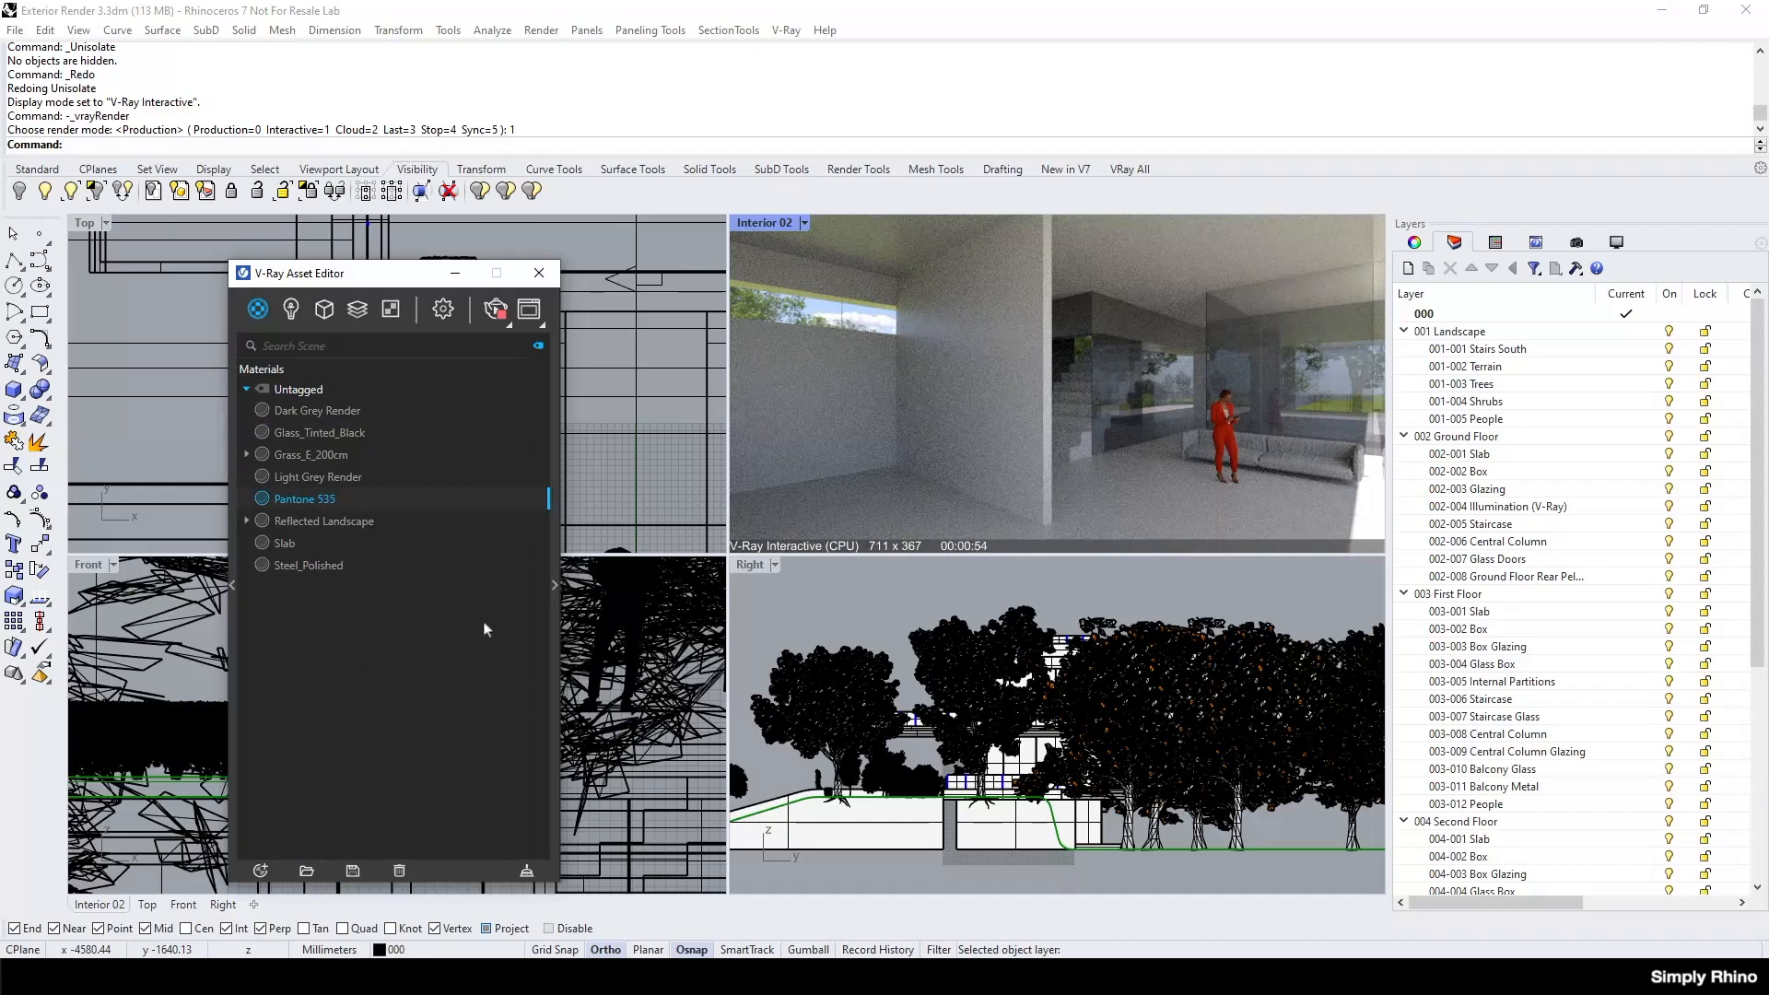
Set the Pantone 535 diffuse colour to RGB 142, 159, 188 using the 0 to 255 range.
{"action": "left_click", "coordinate": [553, 584]}
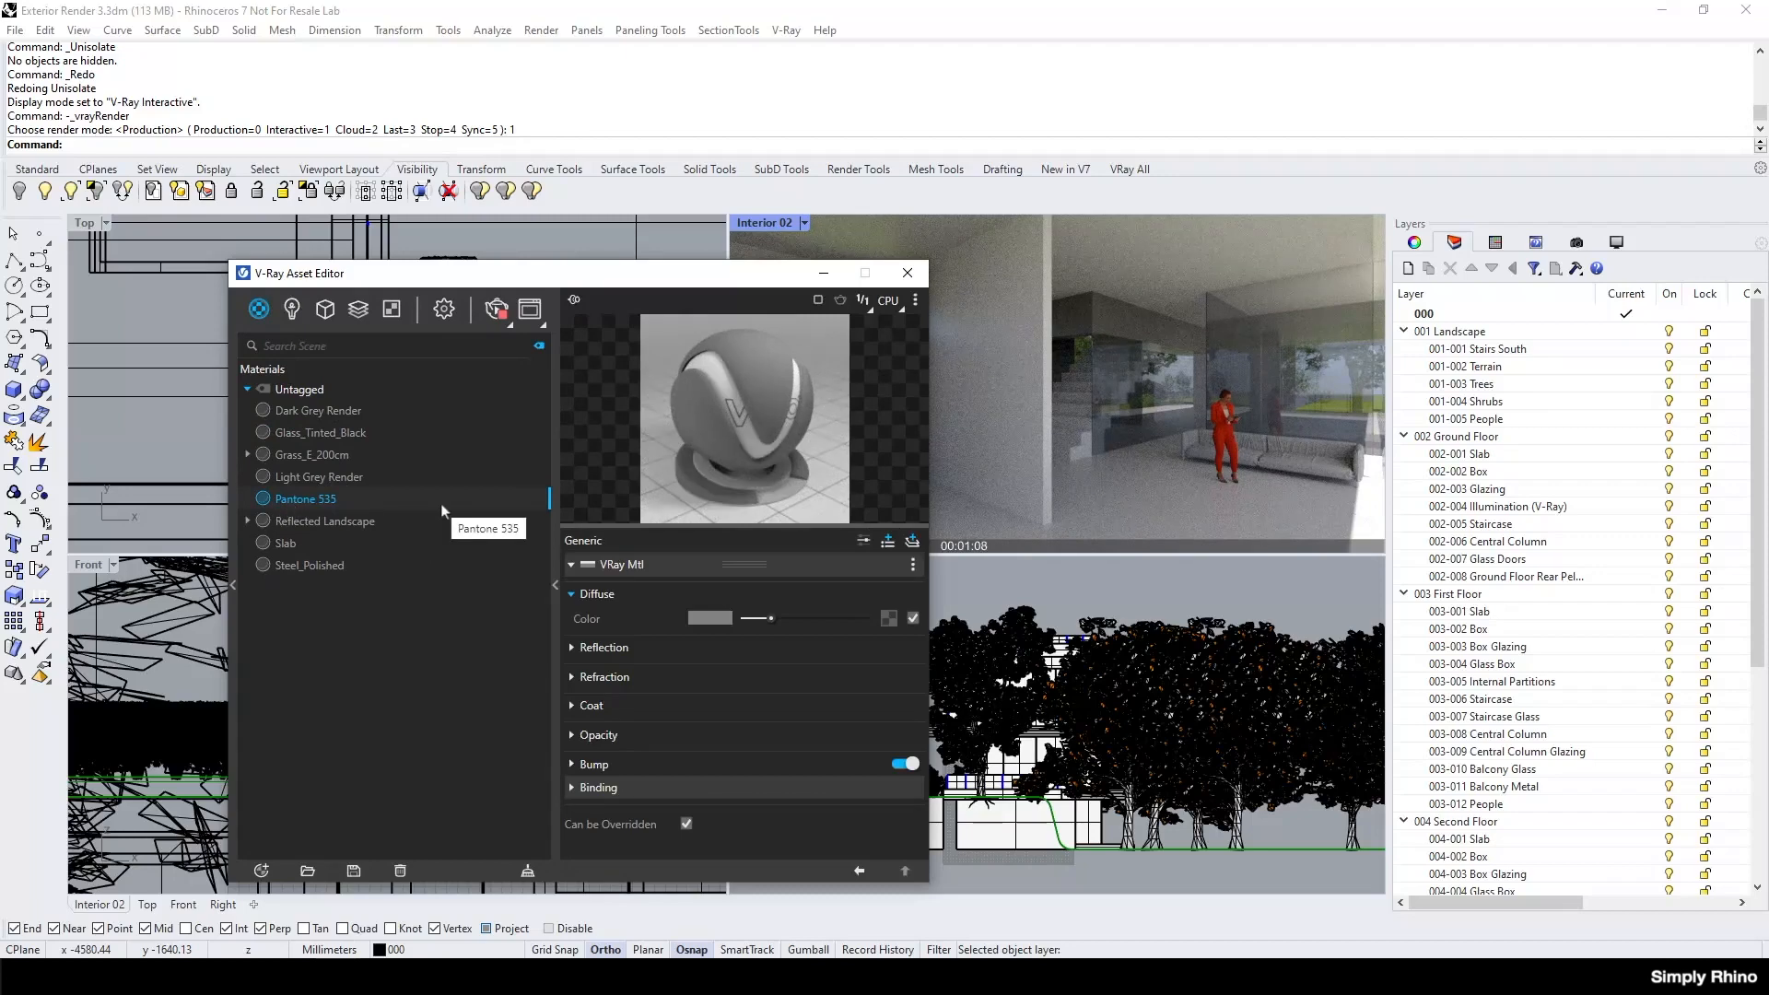
{"action": "left_click", "coordinate": [711, 619]}
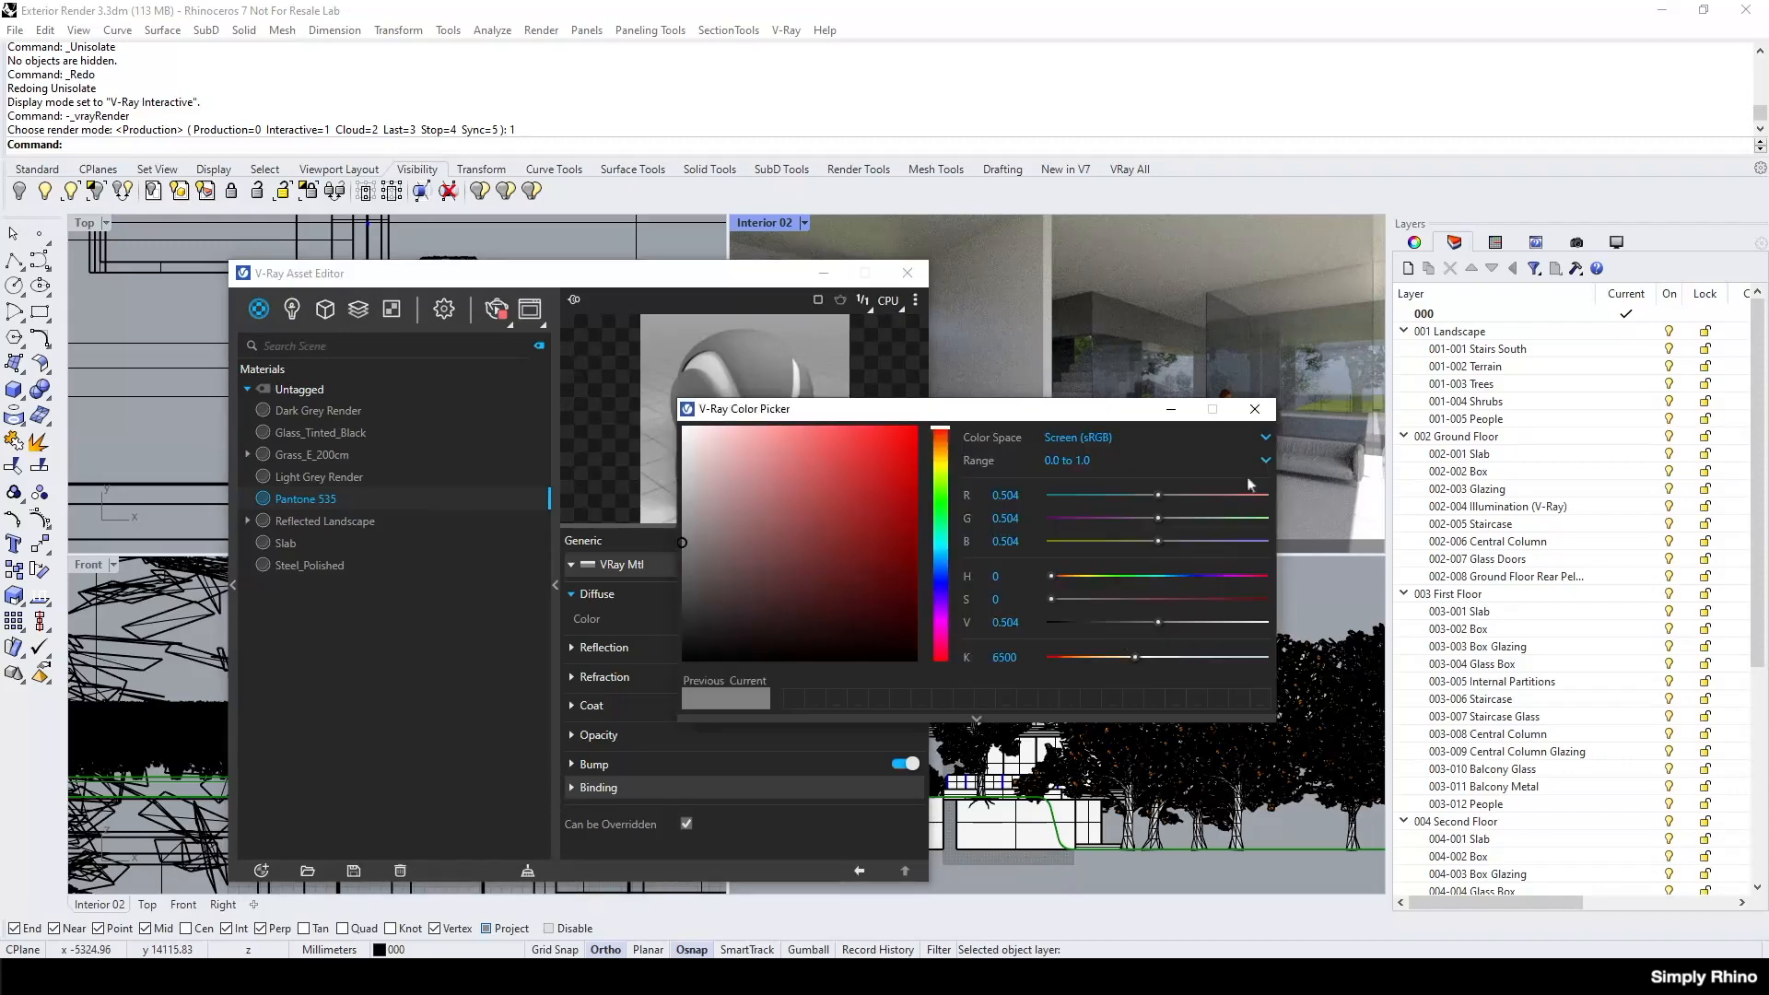
{"action": "left_click", "coordinate": [1264, 457]}
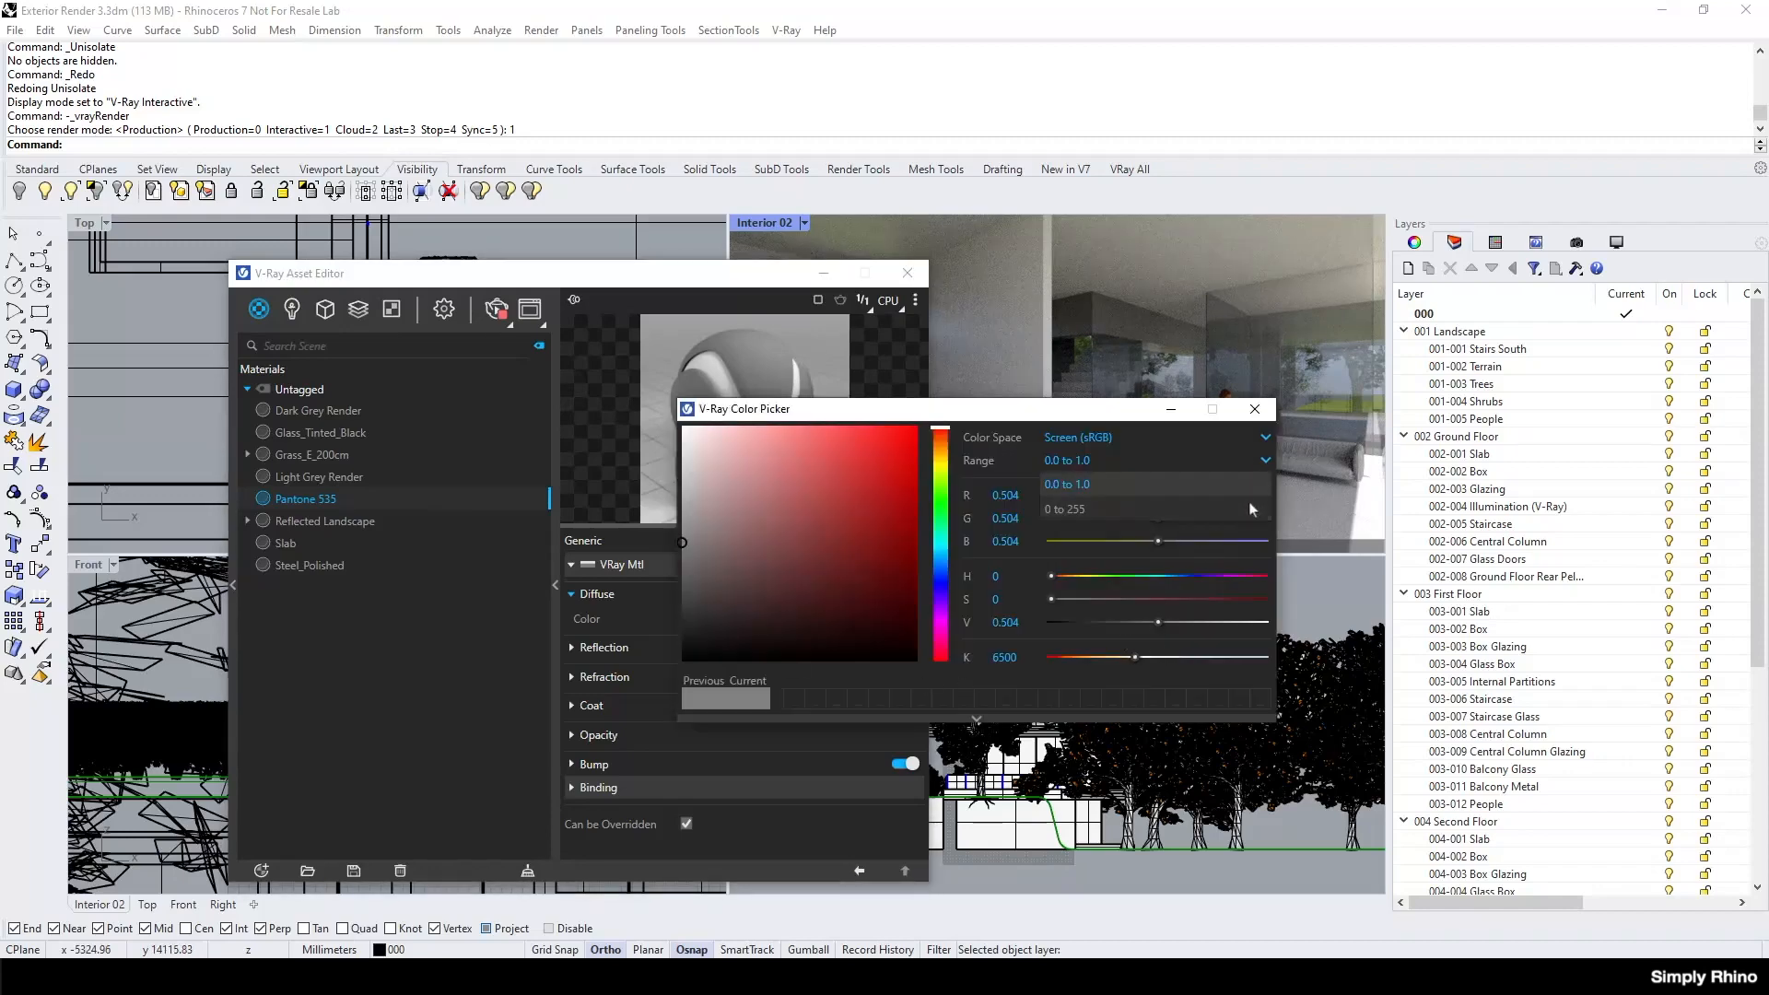
{"action": "left_click", "coordinate": [1122, 509]}
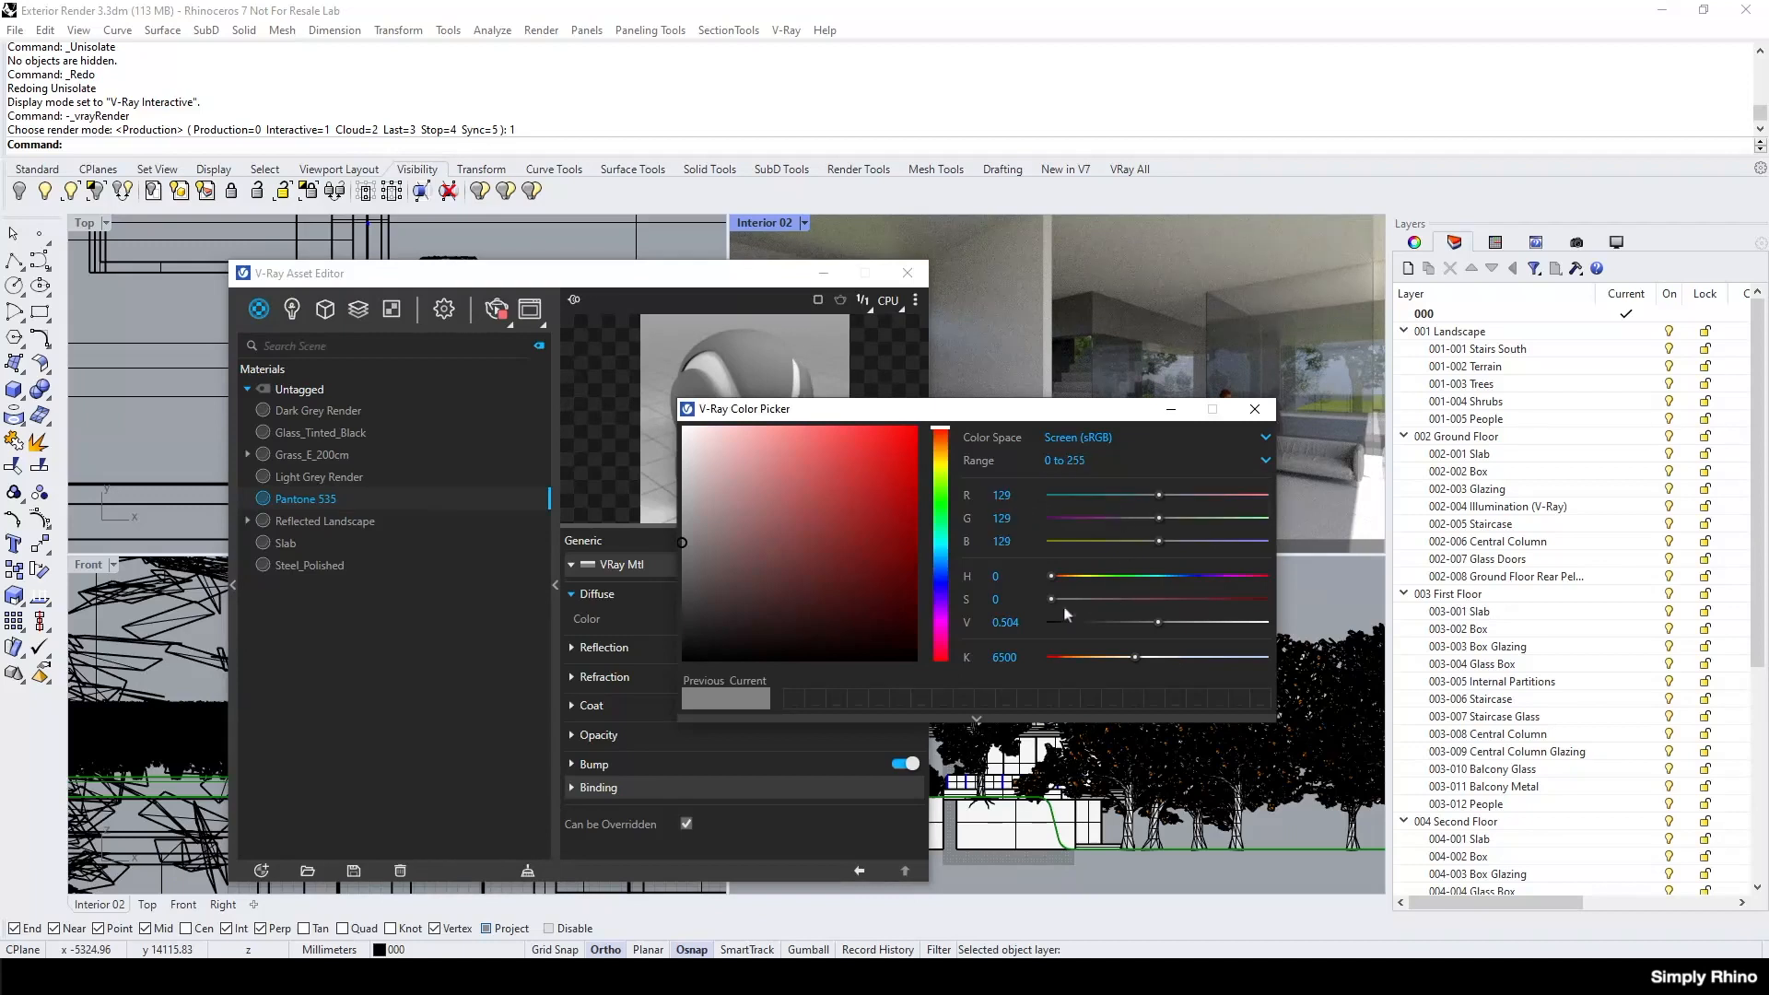
{"action": "type", "text": "142"}
{"action": "key", "text": "Tab"}
{"action": "type", "text": "159"}
{"action": "key", "text": "Tab"}
{"action": "type", "text": "188"}
{"action": "key", "text": "Tab"}
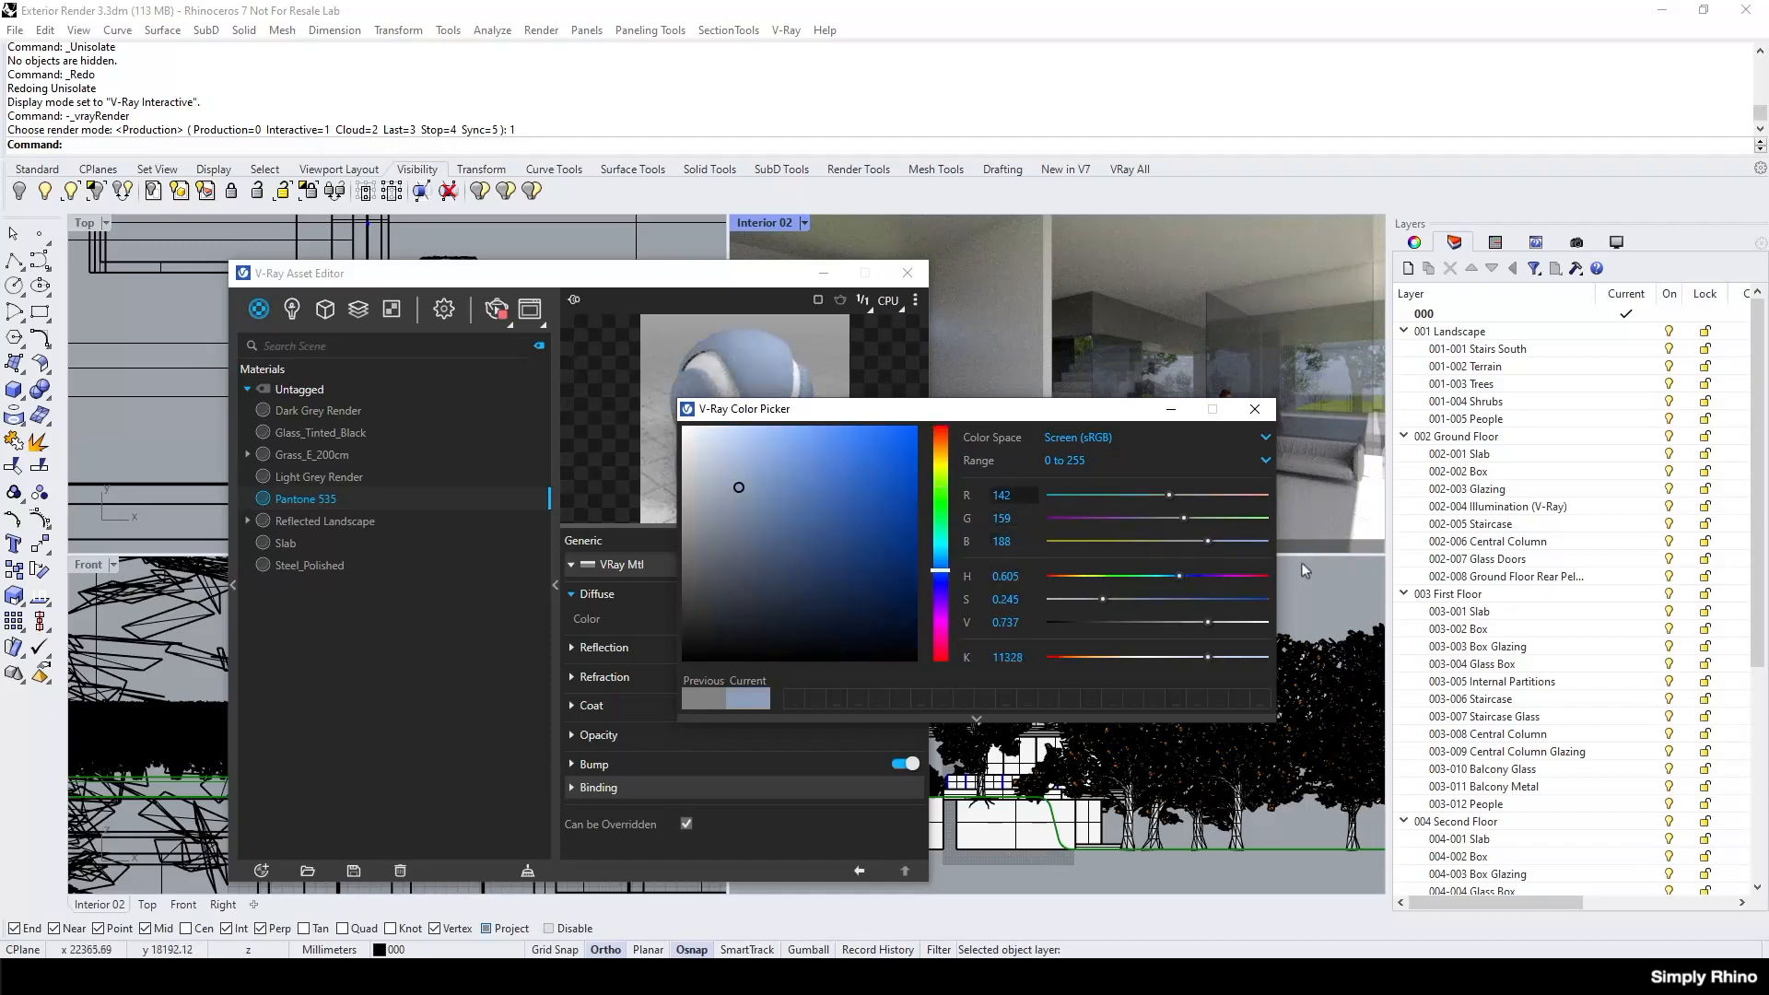
{"action": "left_click", "coordinate": [1255, 409]}
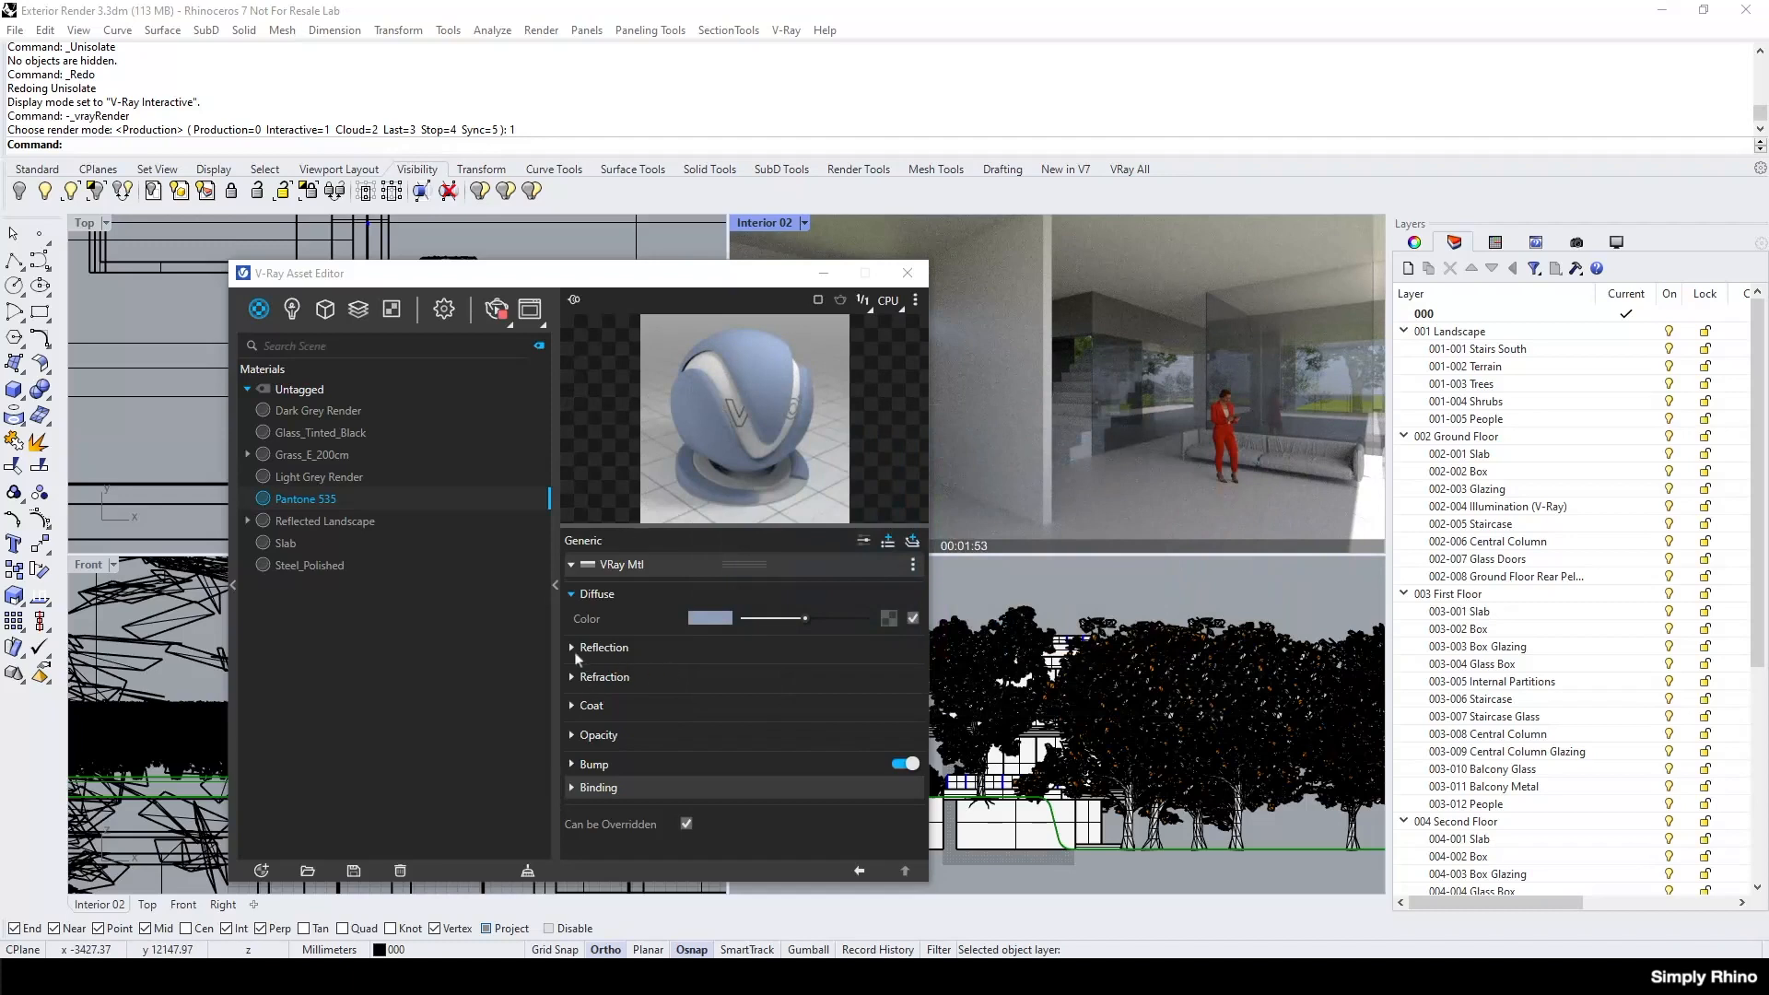
Raise the Pantone 535 reflection colour to near white and set its reflection glossiness to 0.52.
{"action": "left_click", "coordinate": [575, 649]}
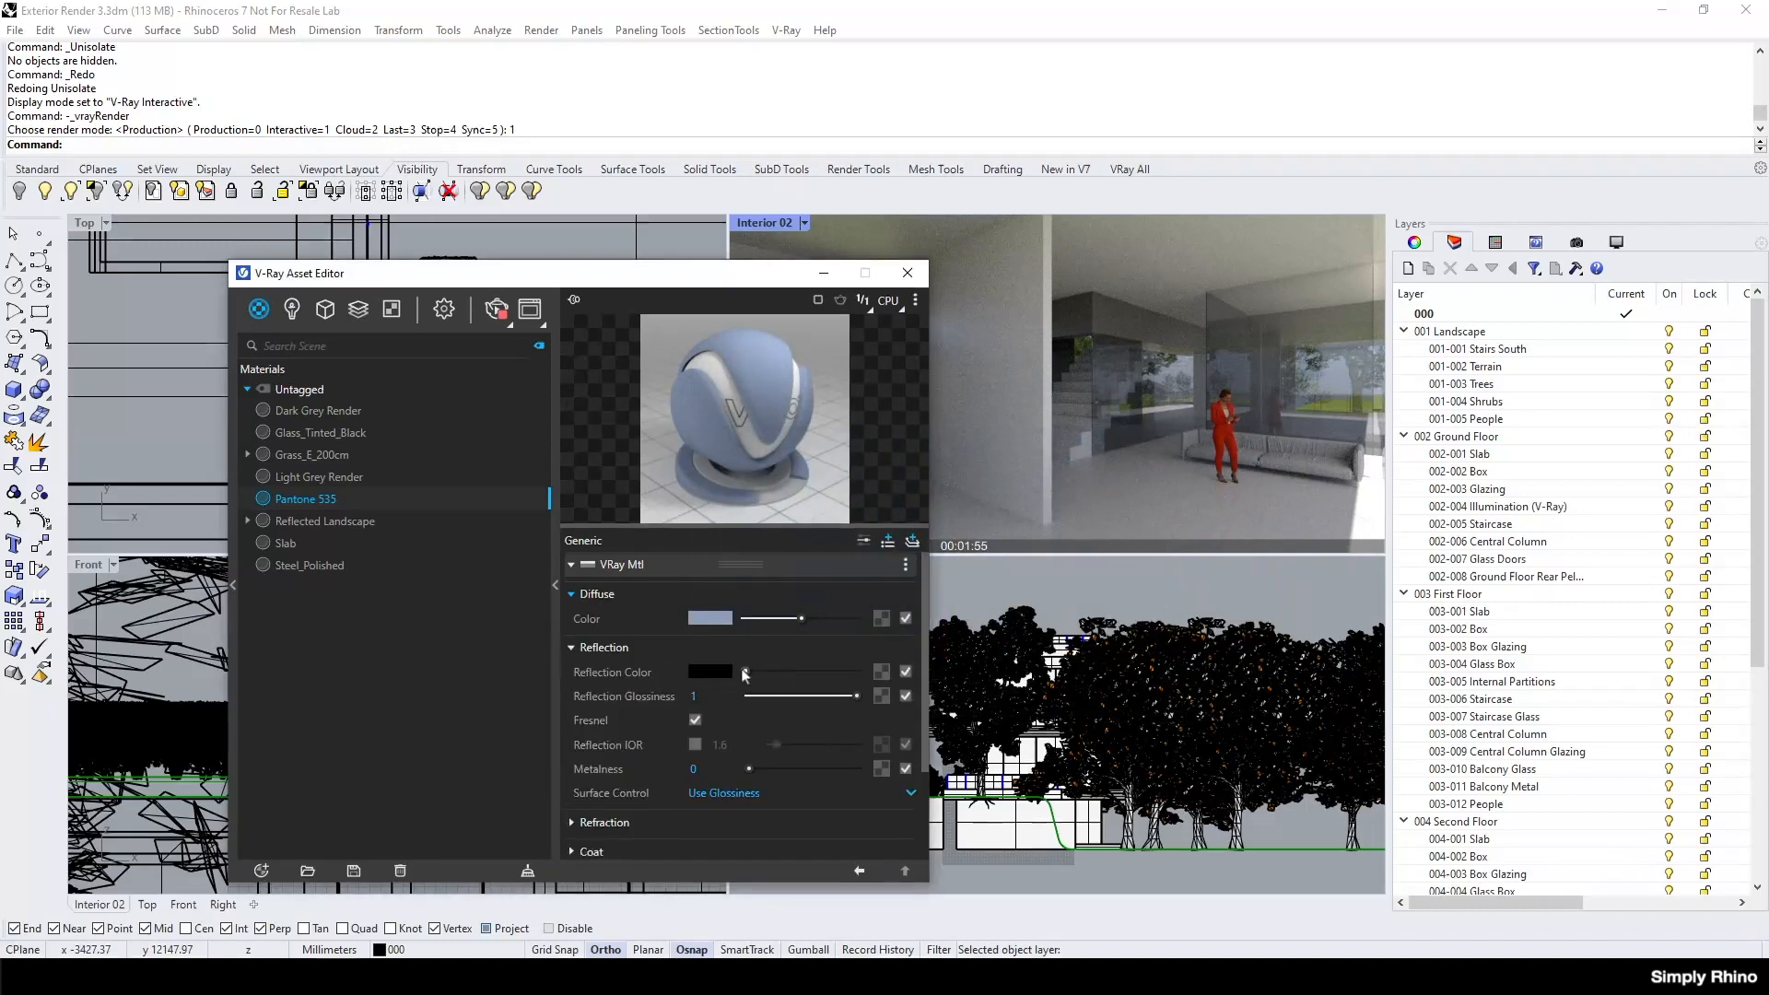
{"action": "left_click_drag", "start_coordinate": [752, 672], "coordinate": [851, 675]}
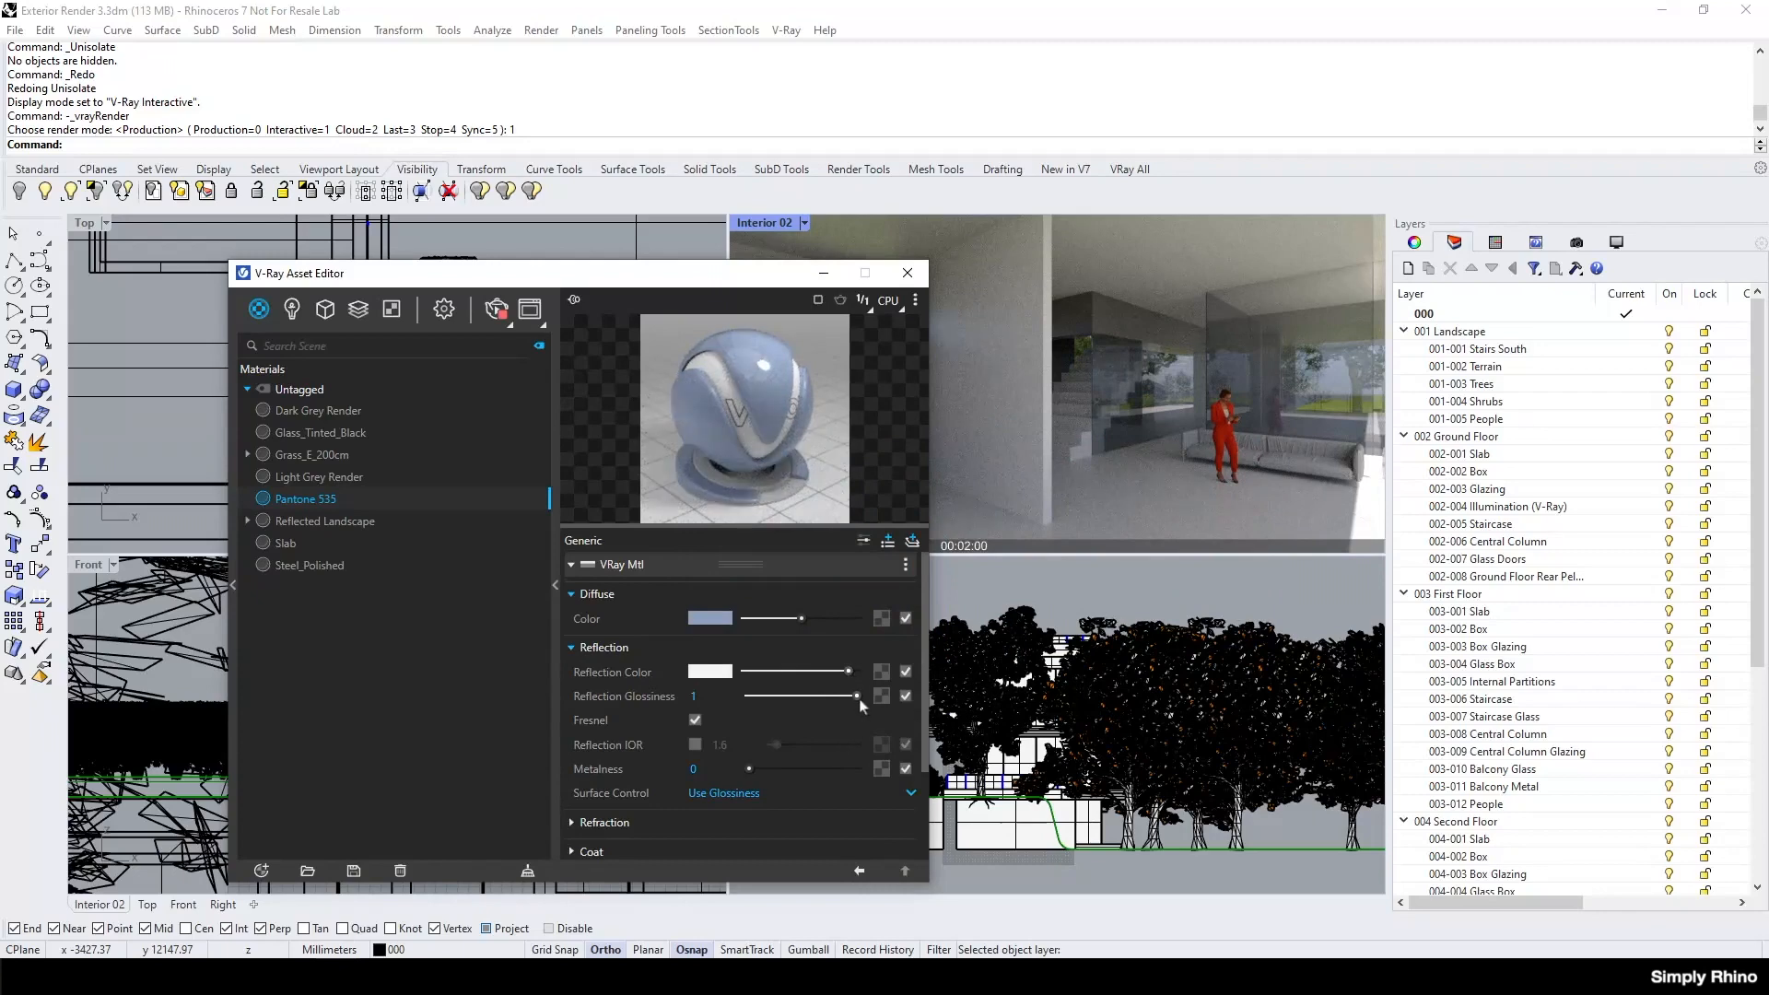
{"action": "left_click_drag", "start_coordinate": [856, 697], "coordinate": [825, 697]}
{"action": "key", "text": "Return"}
Apply the Pantone 535 material to the large internal partition wall in the Interior 02 view and uncover more of the render.
{"action": "left_click", "coordinate": [1042, 466]}
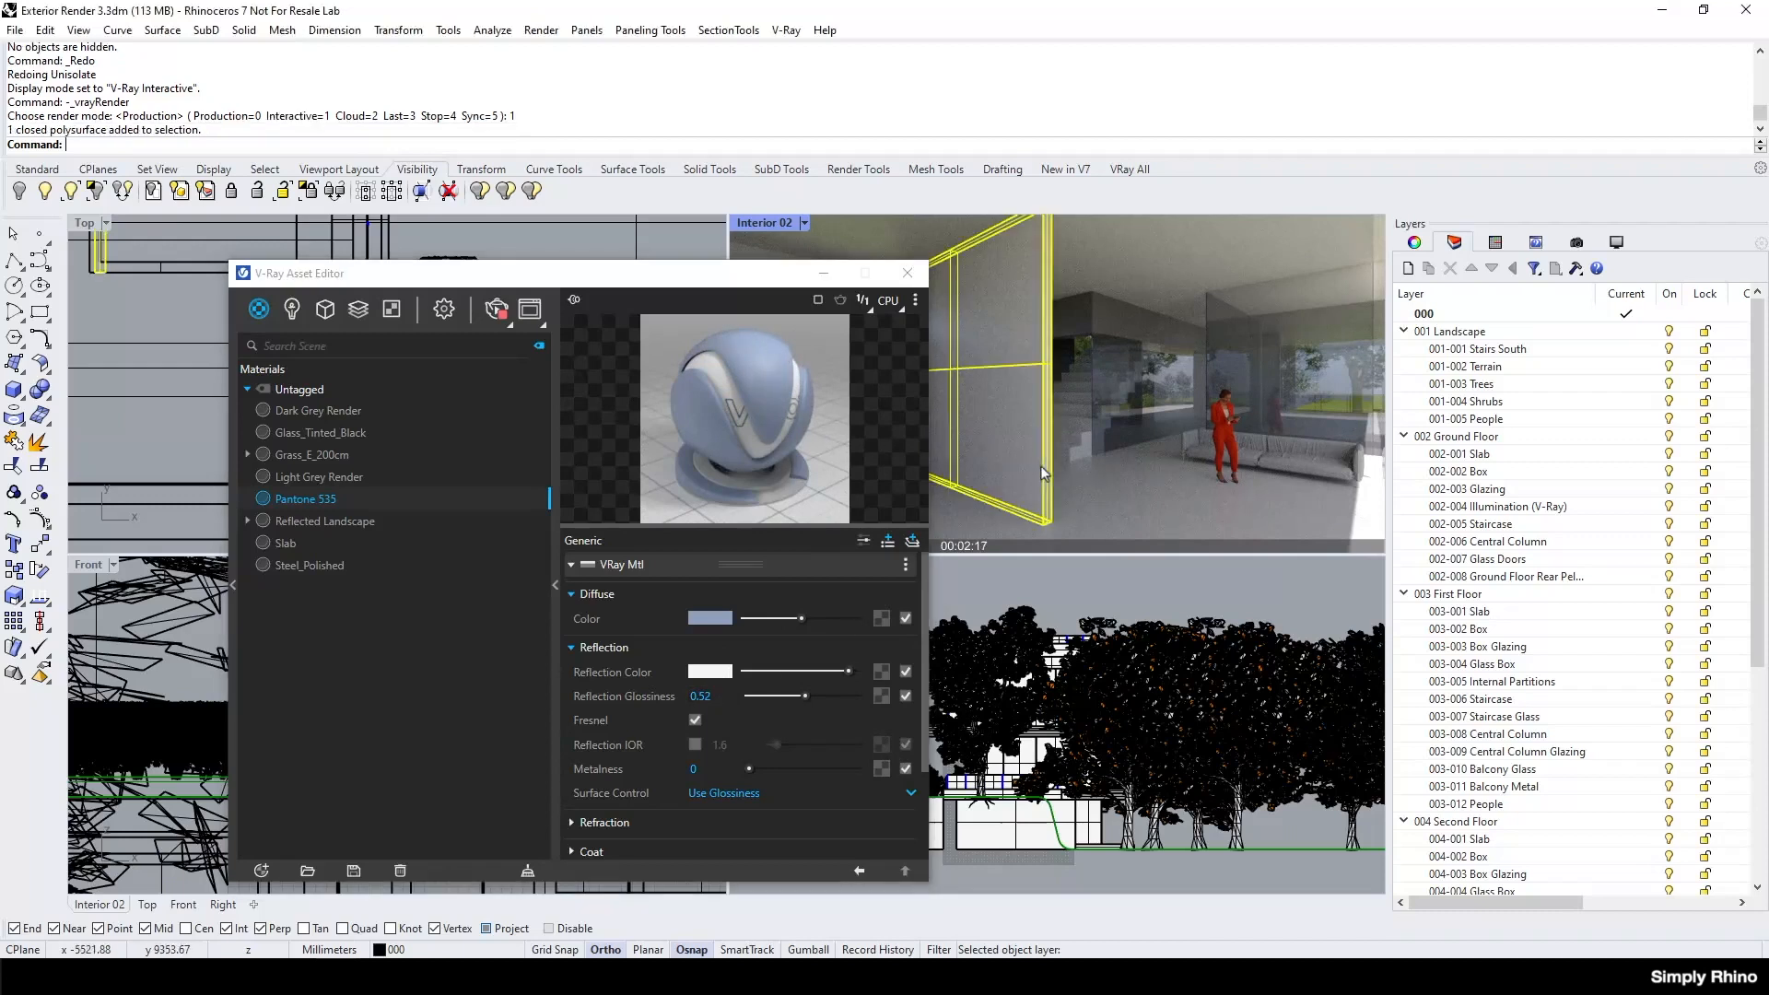
{"action": "right_click", "coordinate": [299, 498]}
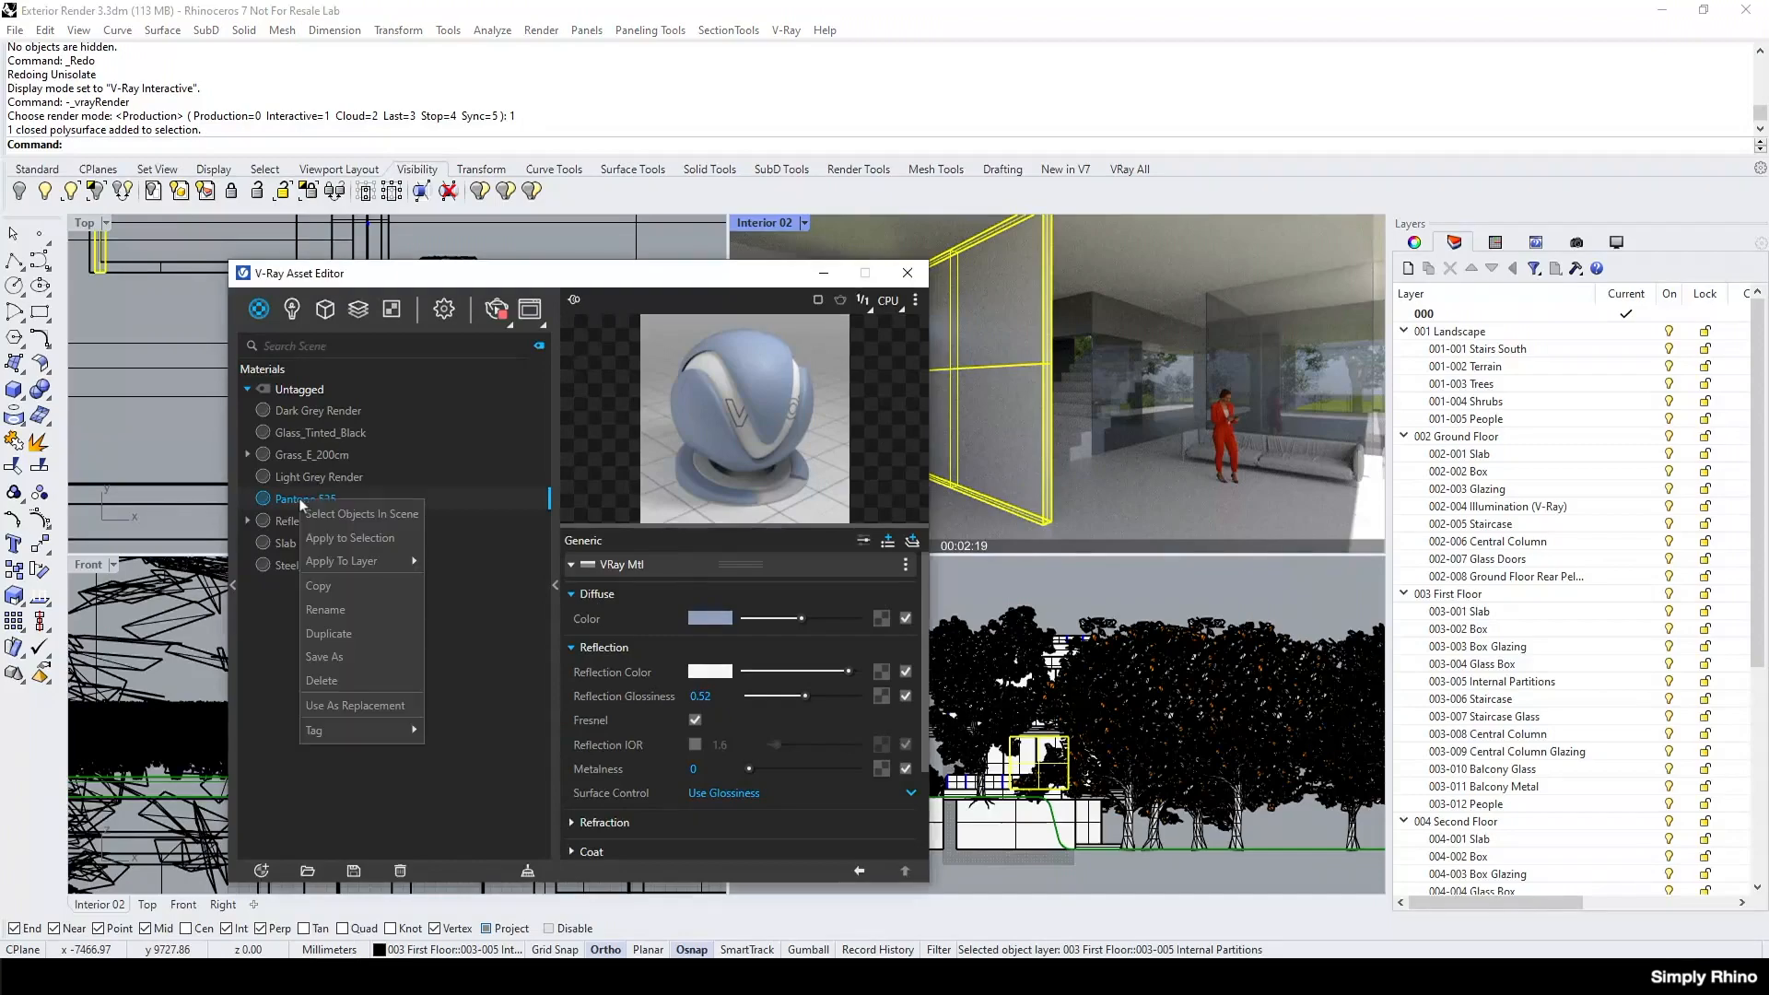
{"action": "left_click", "coordinate": [355, 539]}
{"action": "left_click_drag", "start_coordinate": [672, 277], "coordinate": [385, 272]}
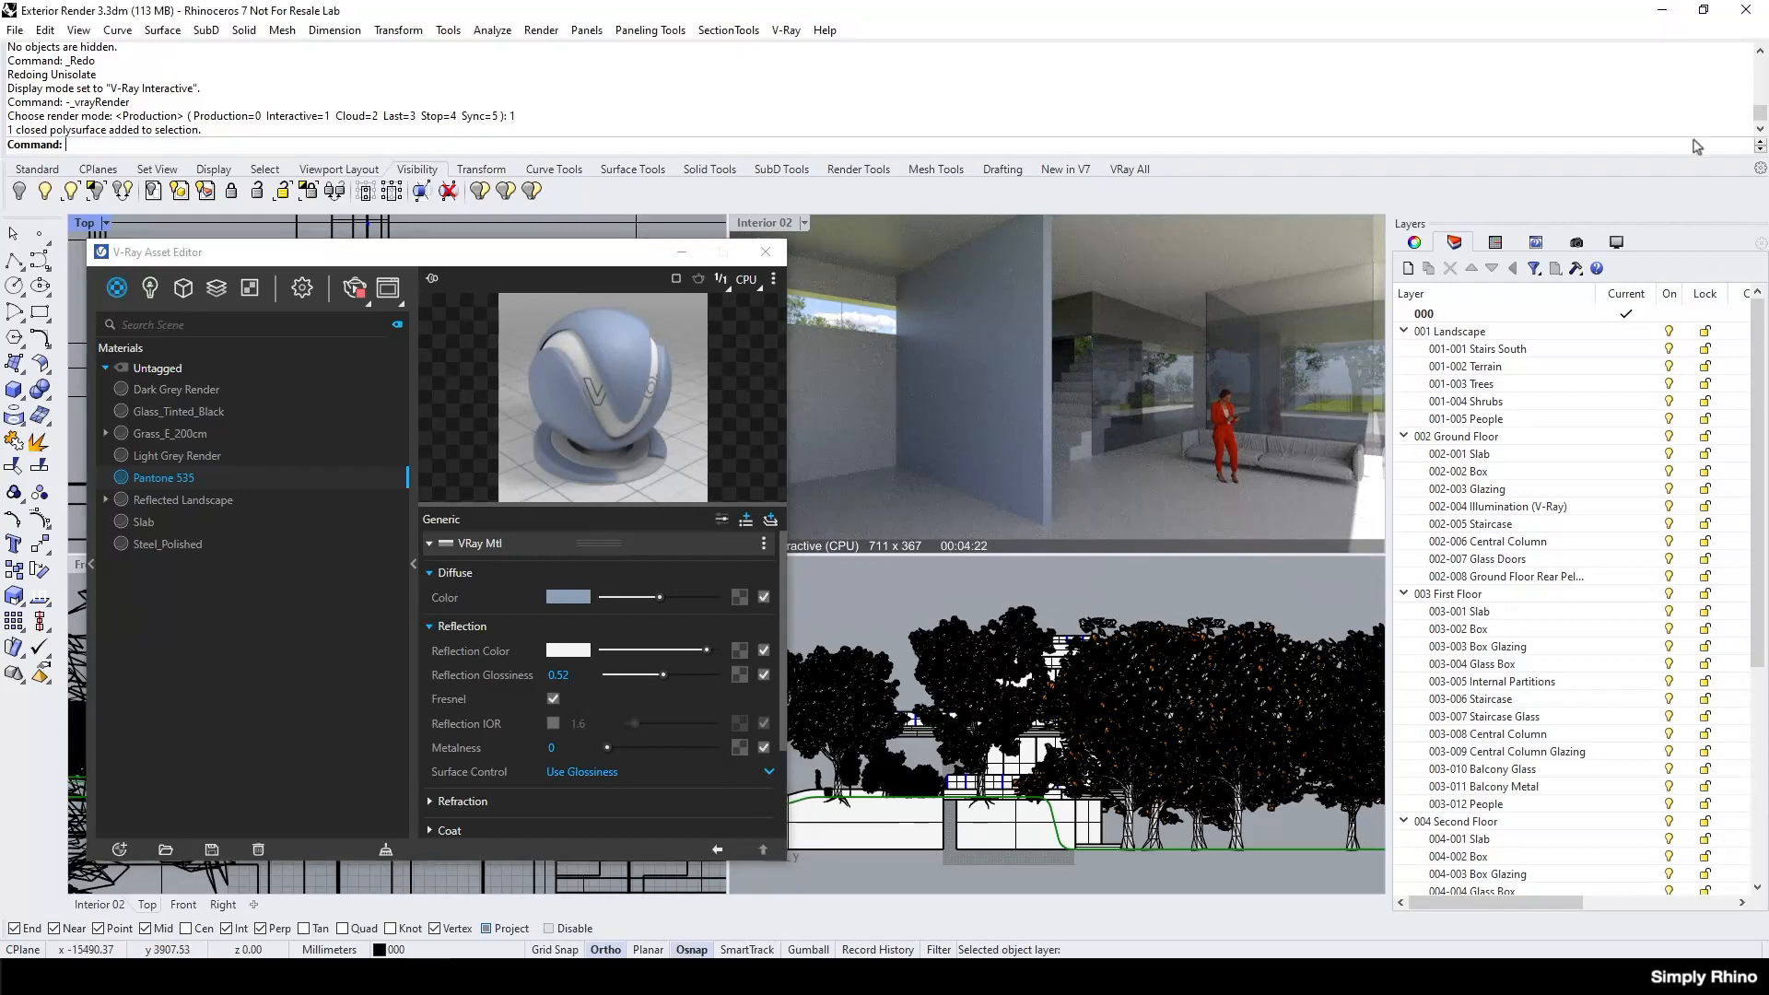
Download the Concrete Flooring H01 200cm material from the Cosmos concrete materials and import it into the scene.
{"action": "left_click", "coordinate": [1126, 170]}
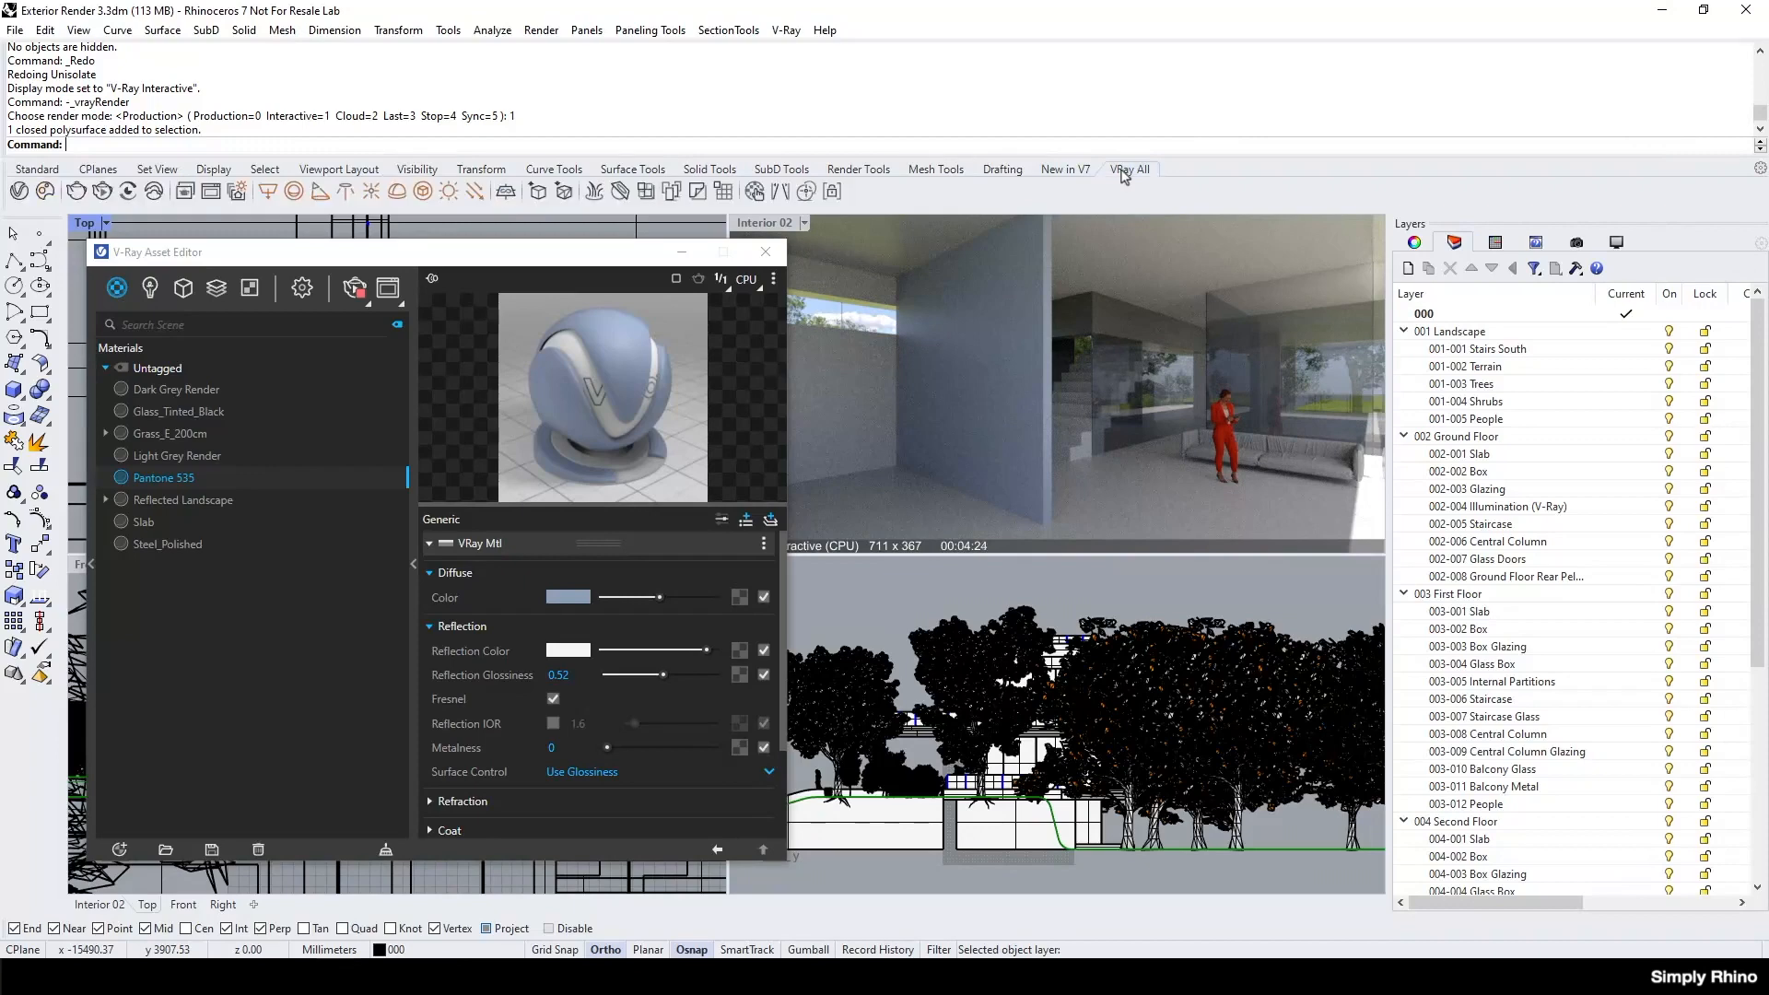
{"action": "left_click", "coordinate": [45, 193]}
{"action": "left_click", "coordinate": [585, 97]}
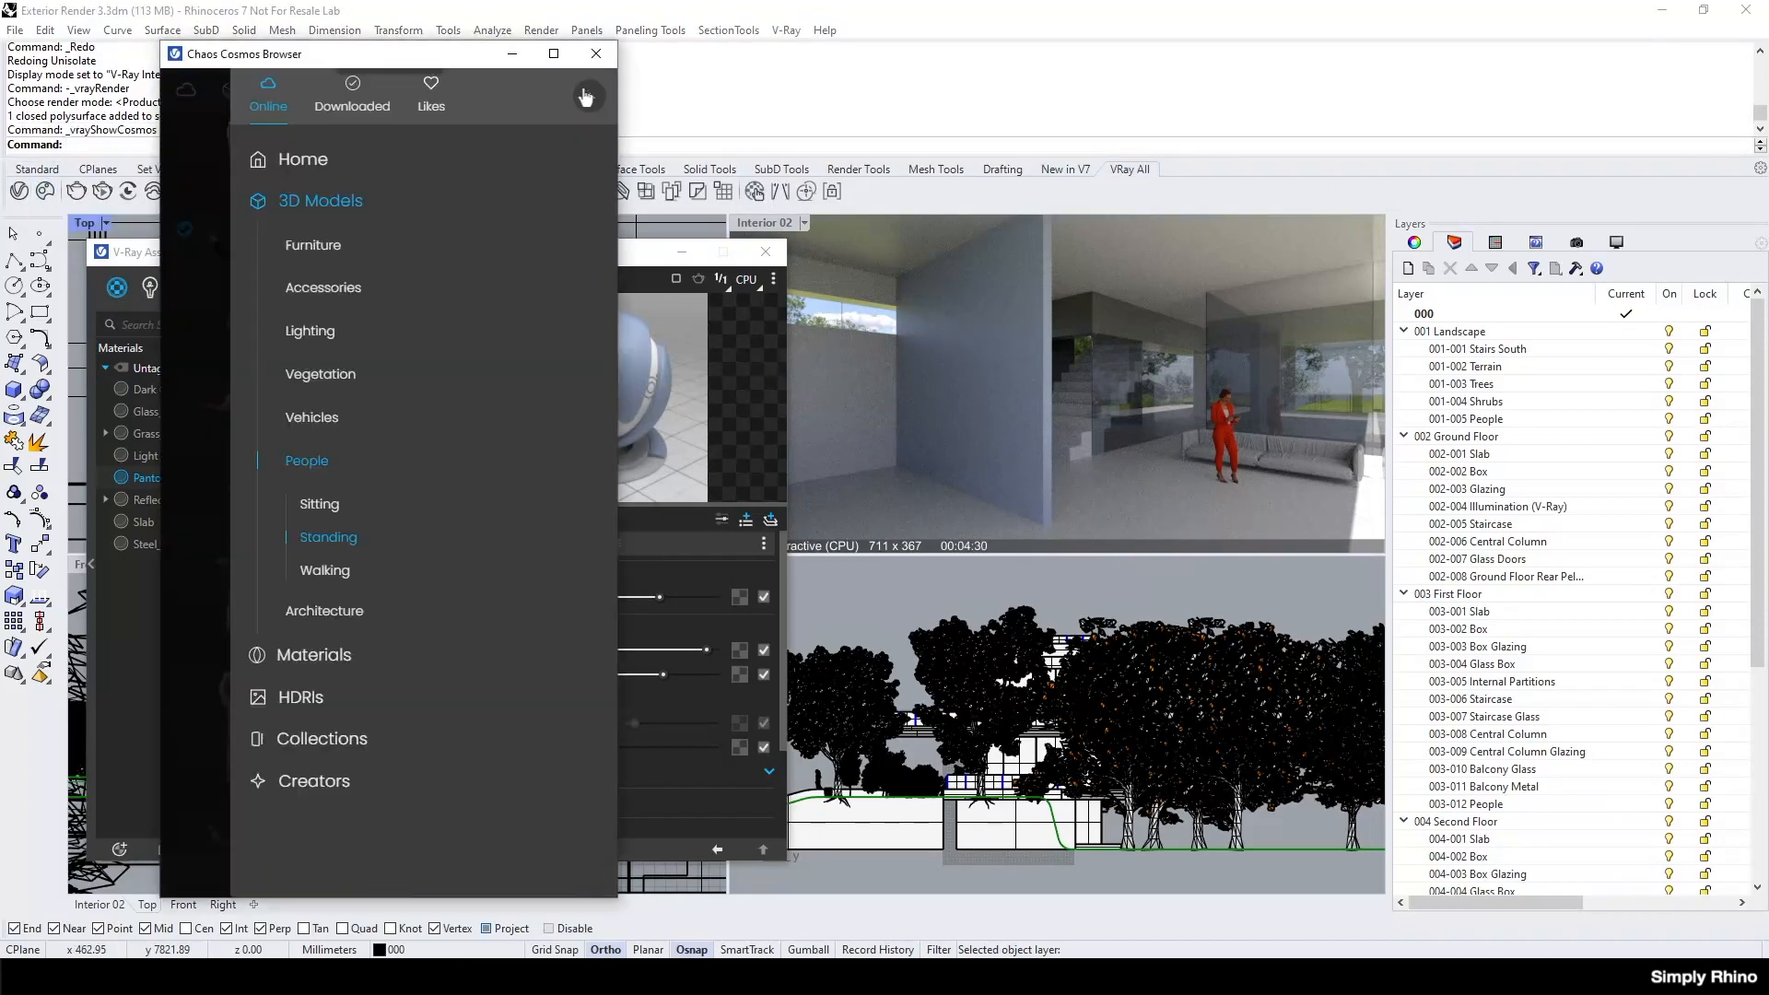
{"action": "left_click", "coordinate": [433, 655]}
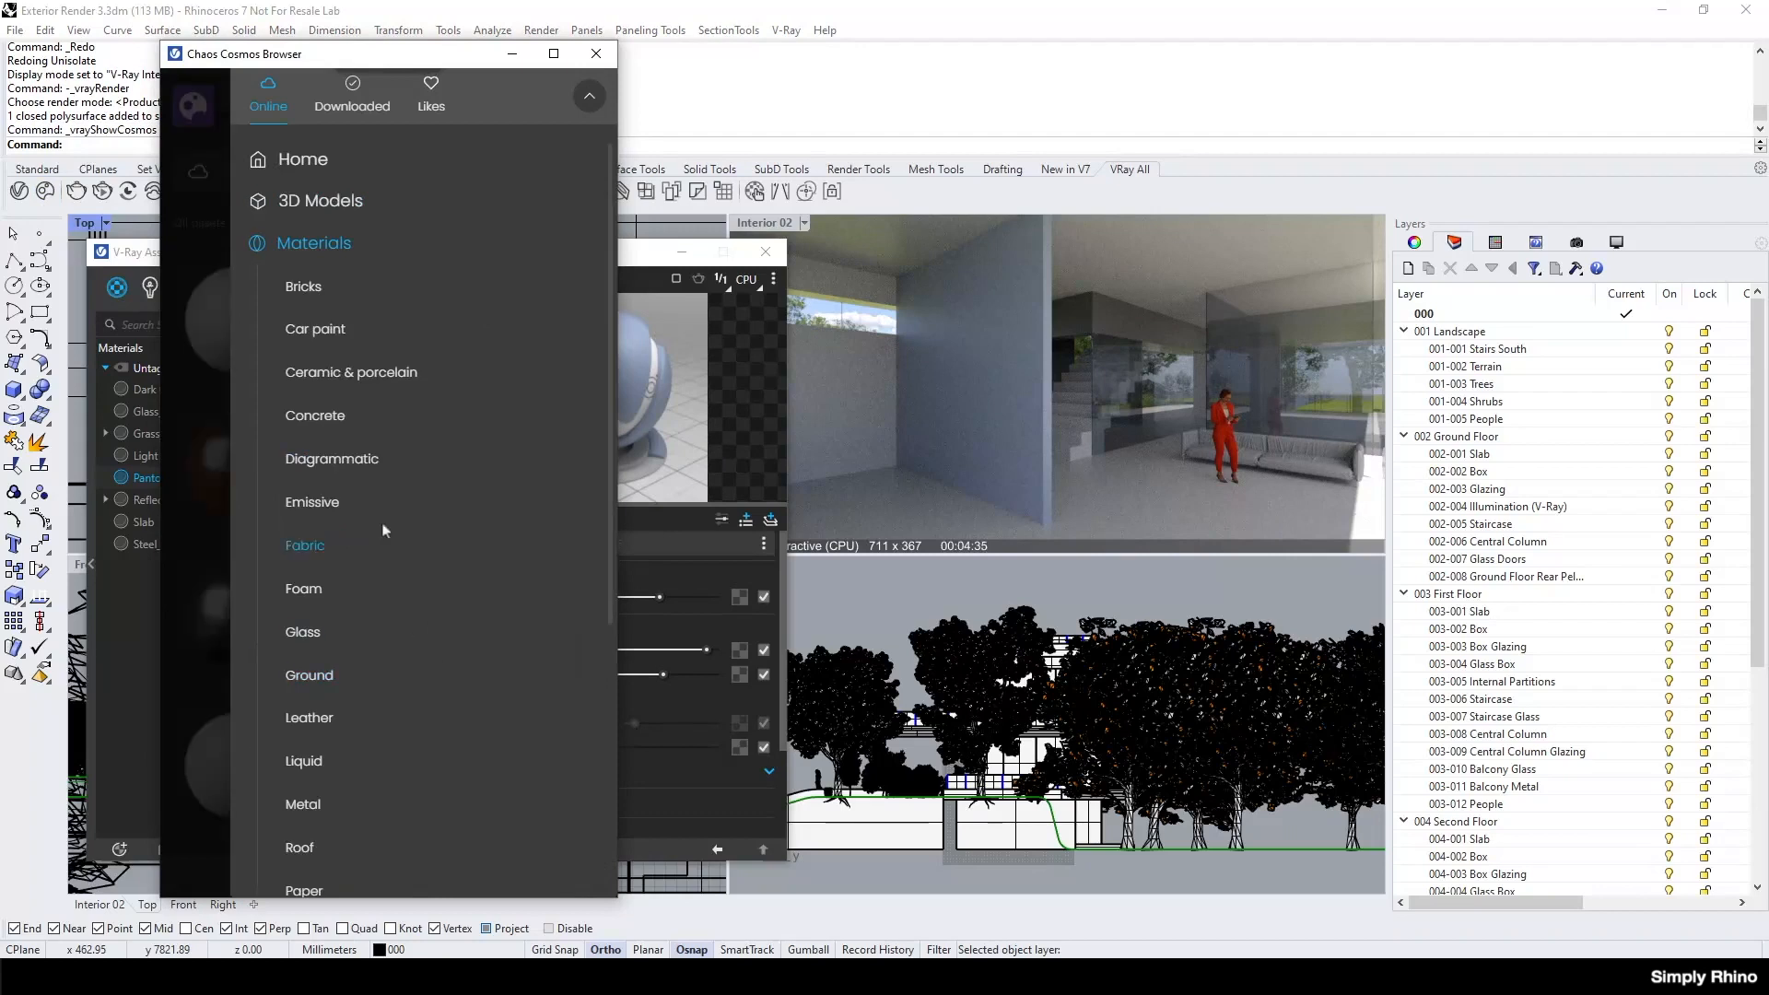
{"action": "left_click", "coordinate": [335, 419]}
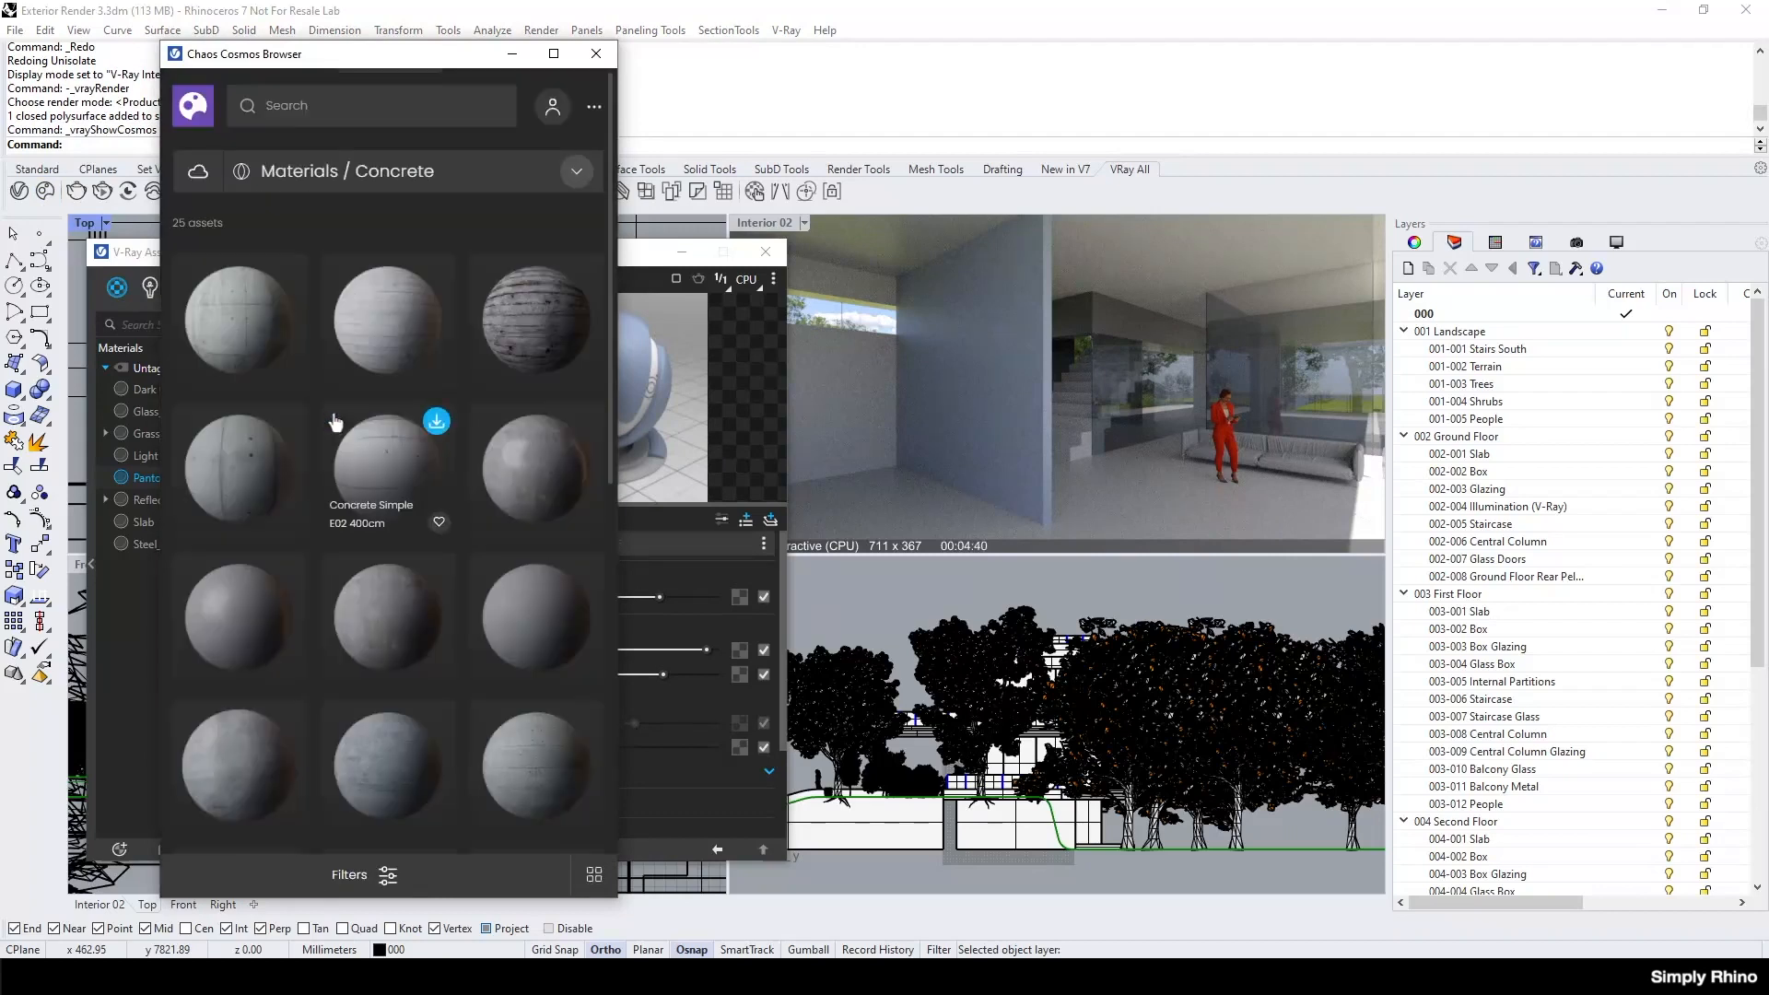
{"action": "scroll", "coordinate": [237, 477], "scroll_direction": "down", "scroll_amount": 5}
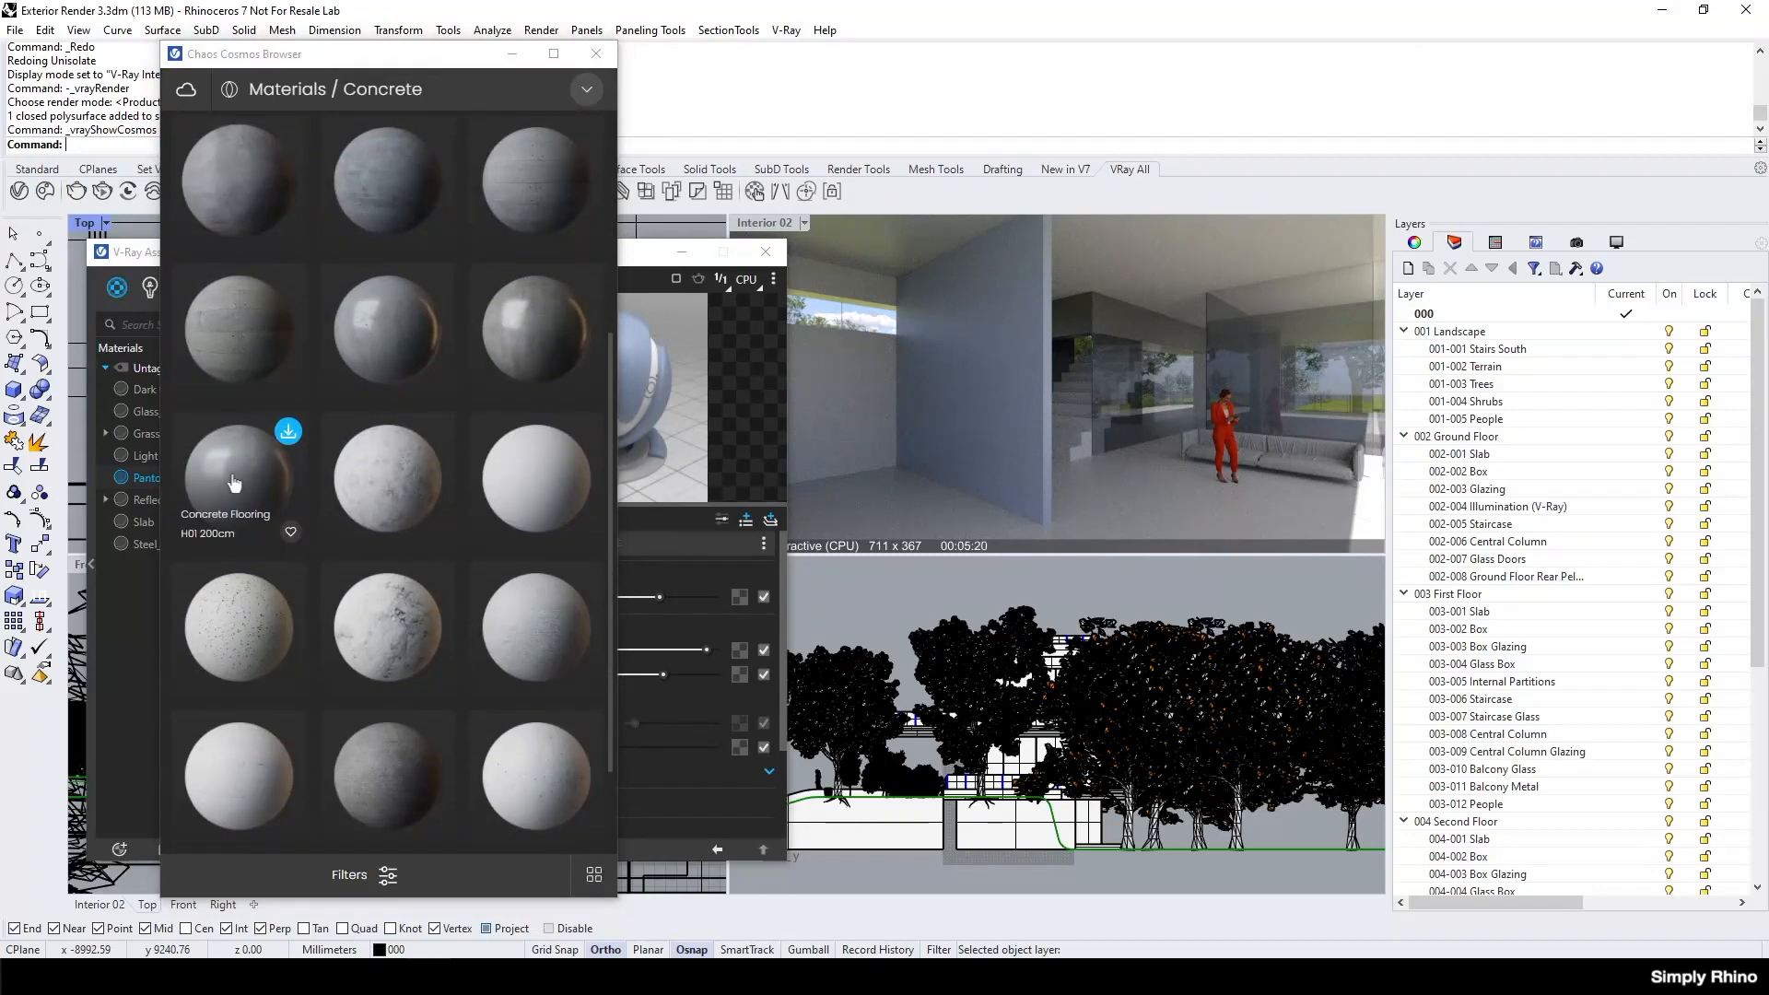
{"action": "left_click", "coordinate": [288, 431]}
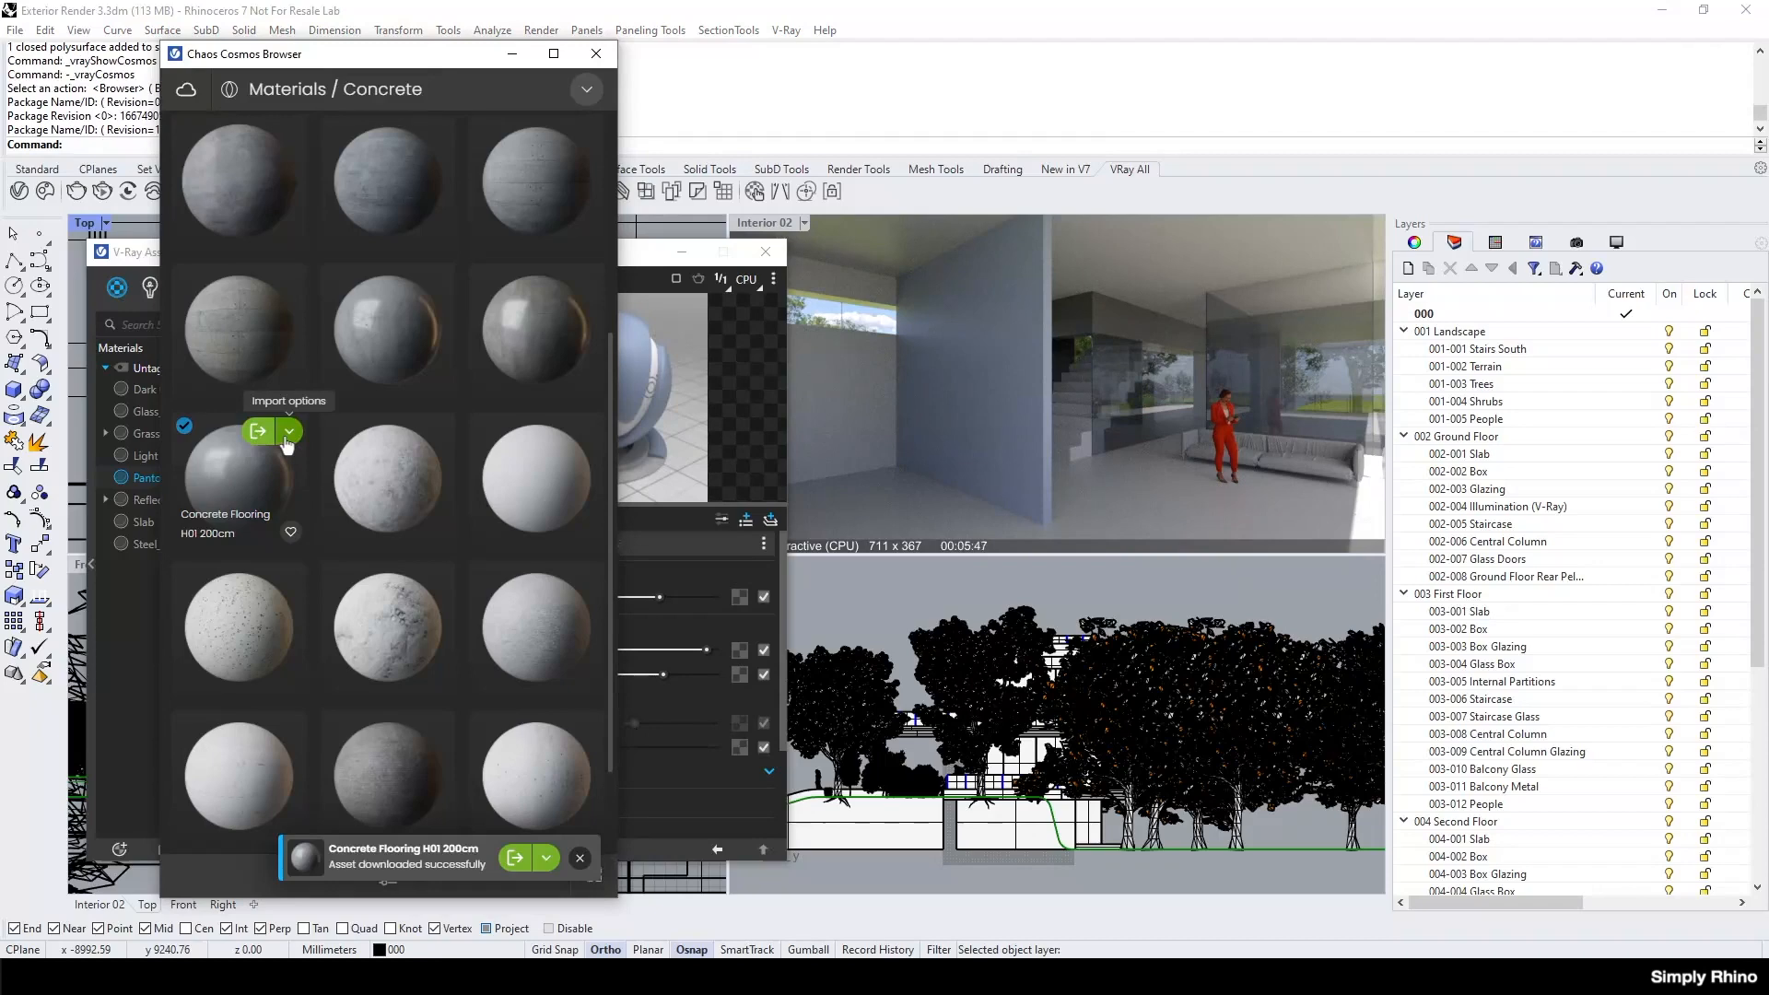
{"action": "left_click", "coordinate": [259, 431]}
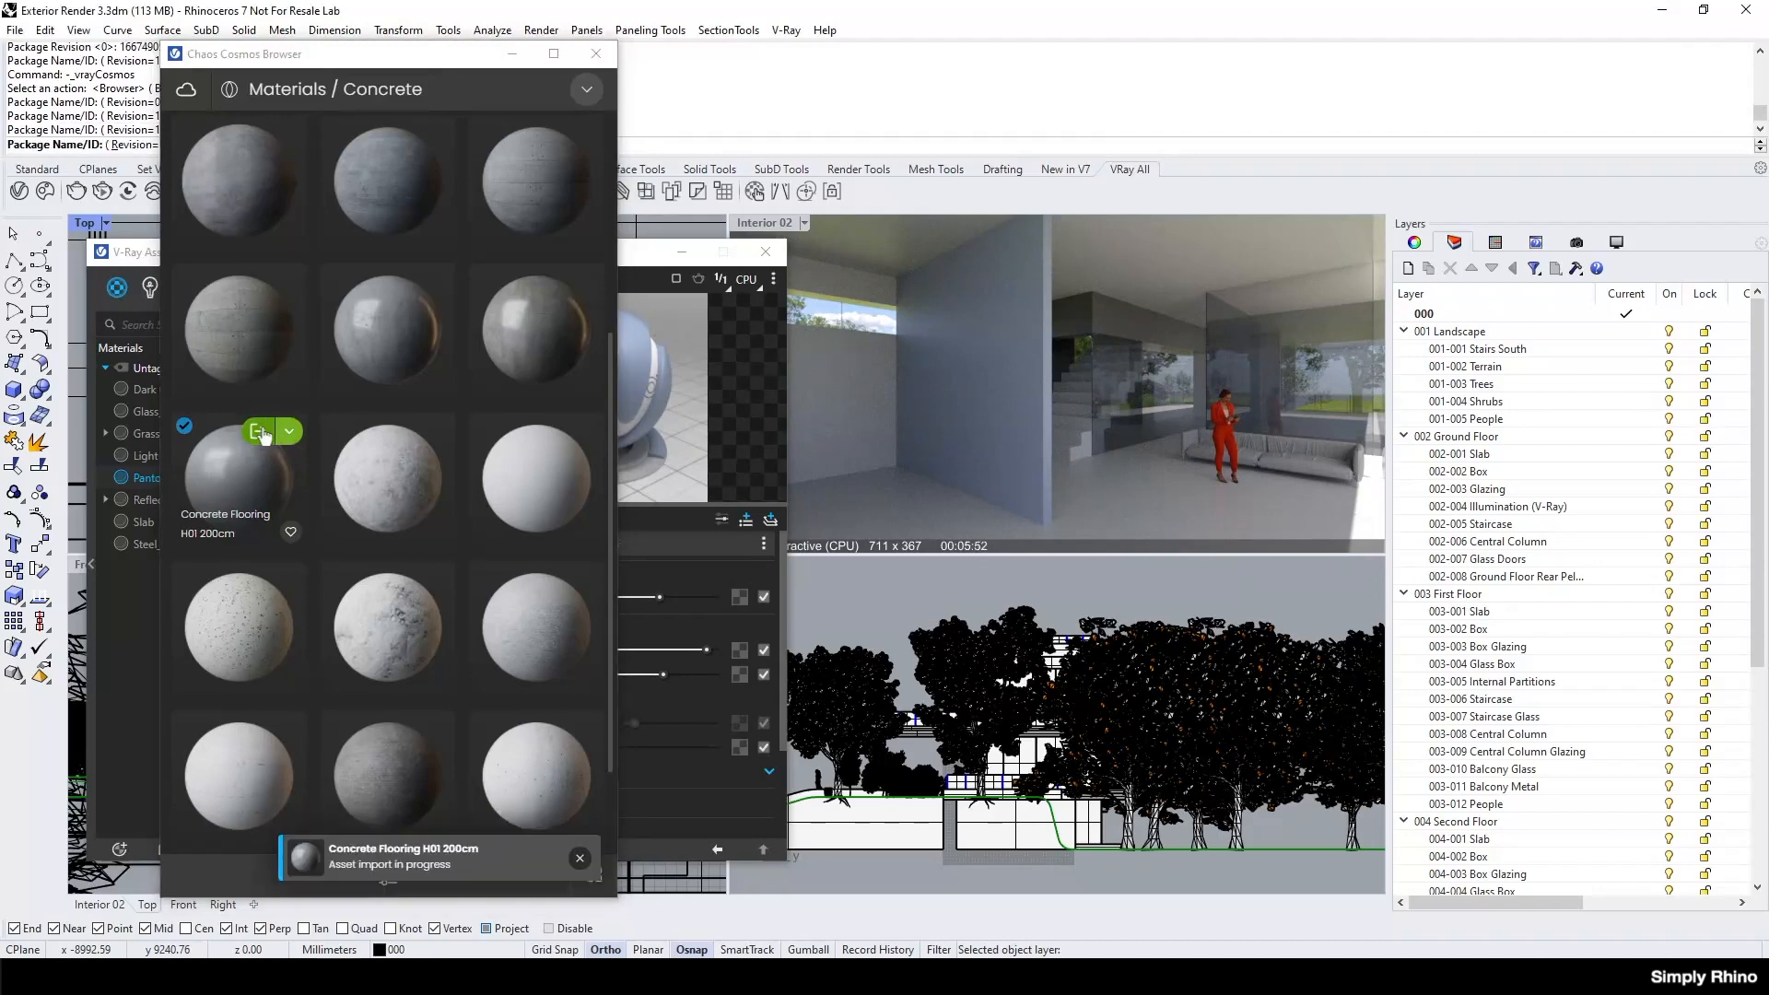
{"action": "left_click", "coordinate": [598, 59]}
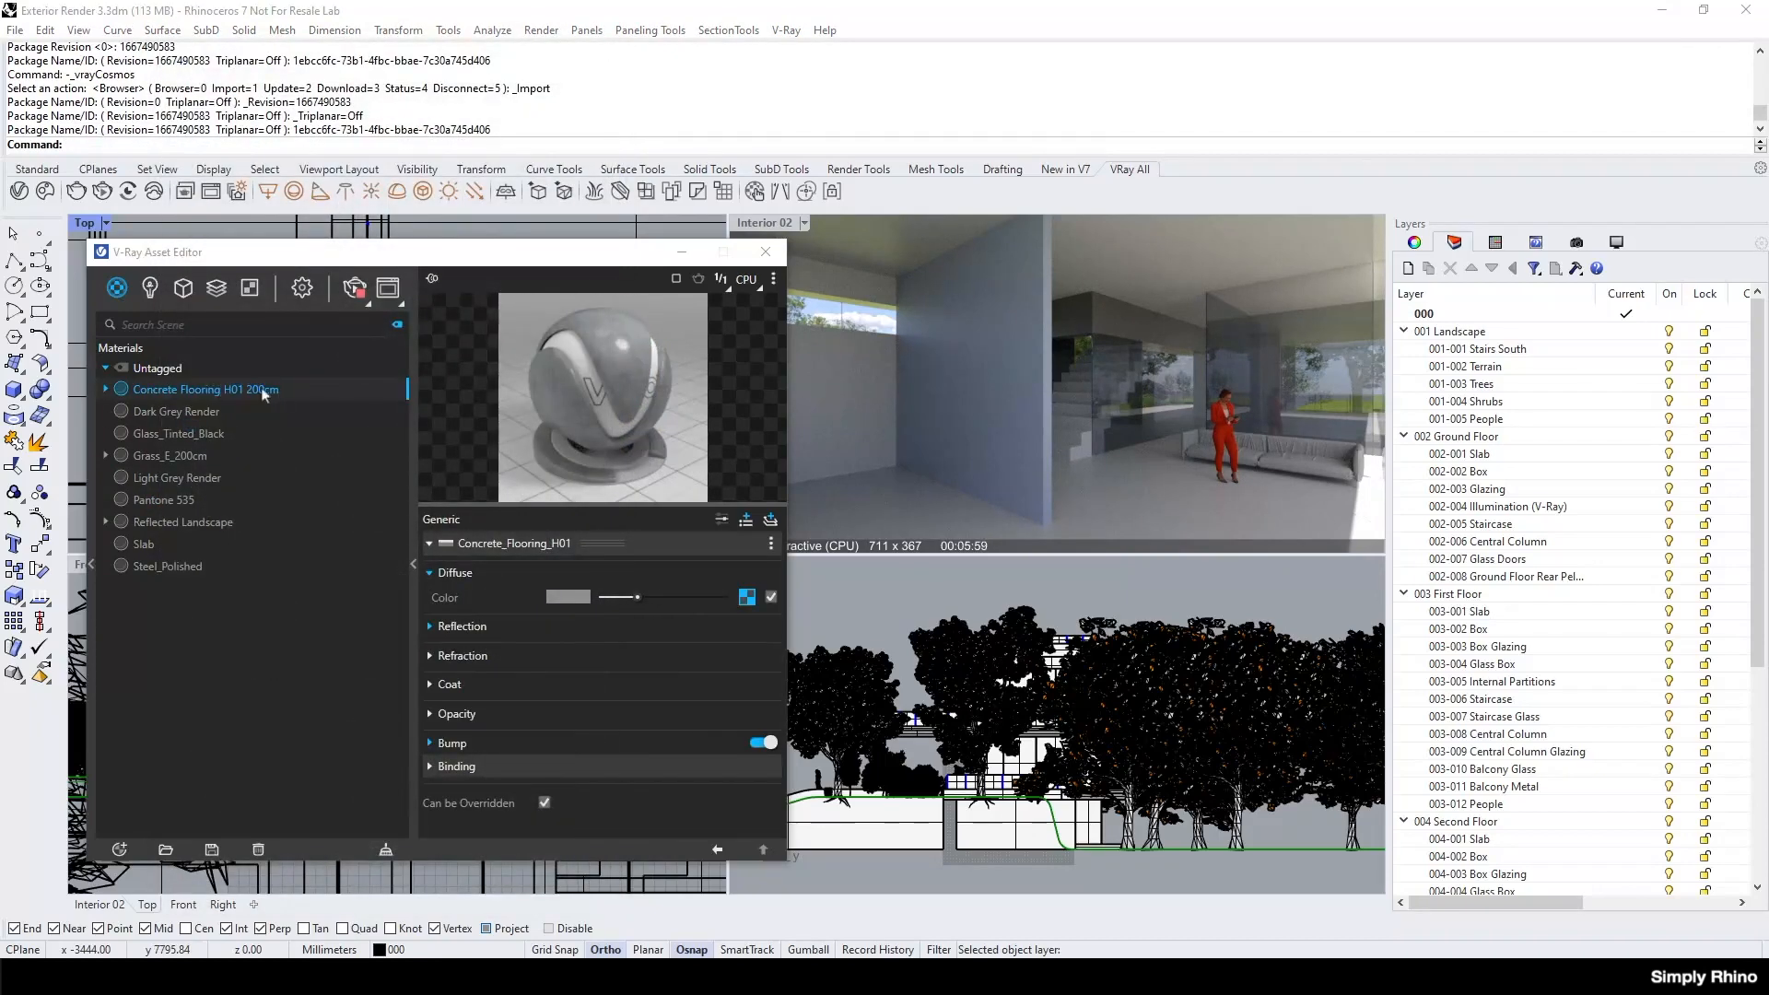
Apply the Concrete Flooring H01 200cm material to the first floor slab.
{"action": "left_click", "coordinate": [1257, 505]}
{"action": "right_click", "coordinate": [278, 394]}
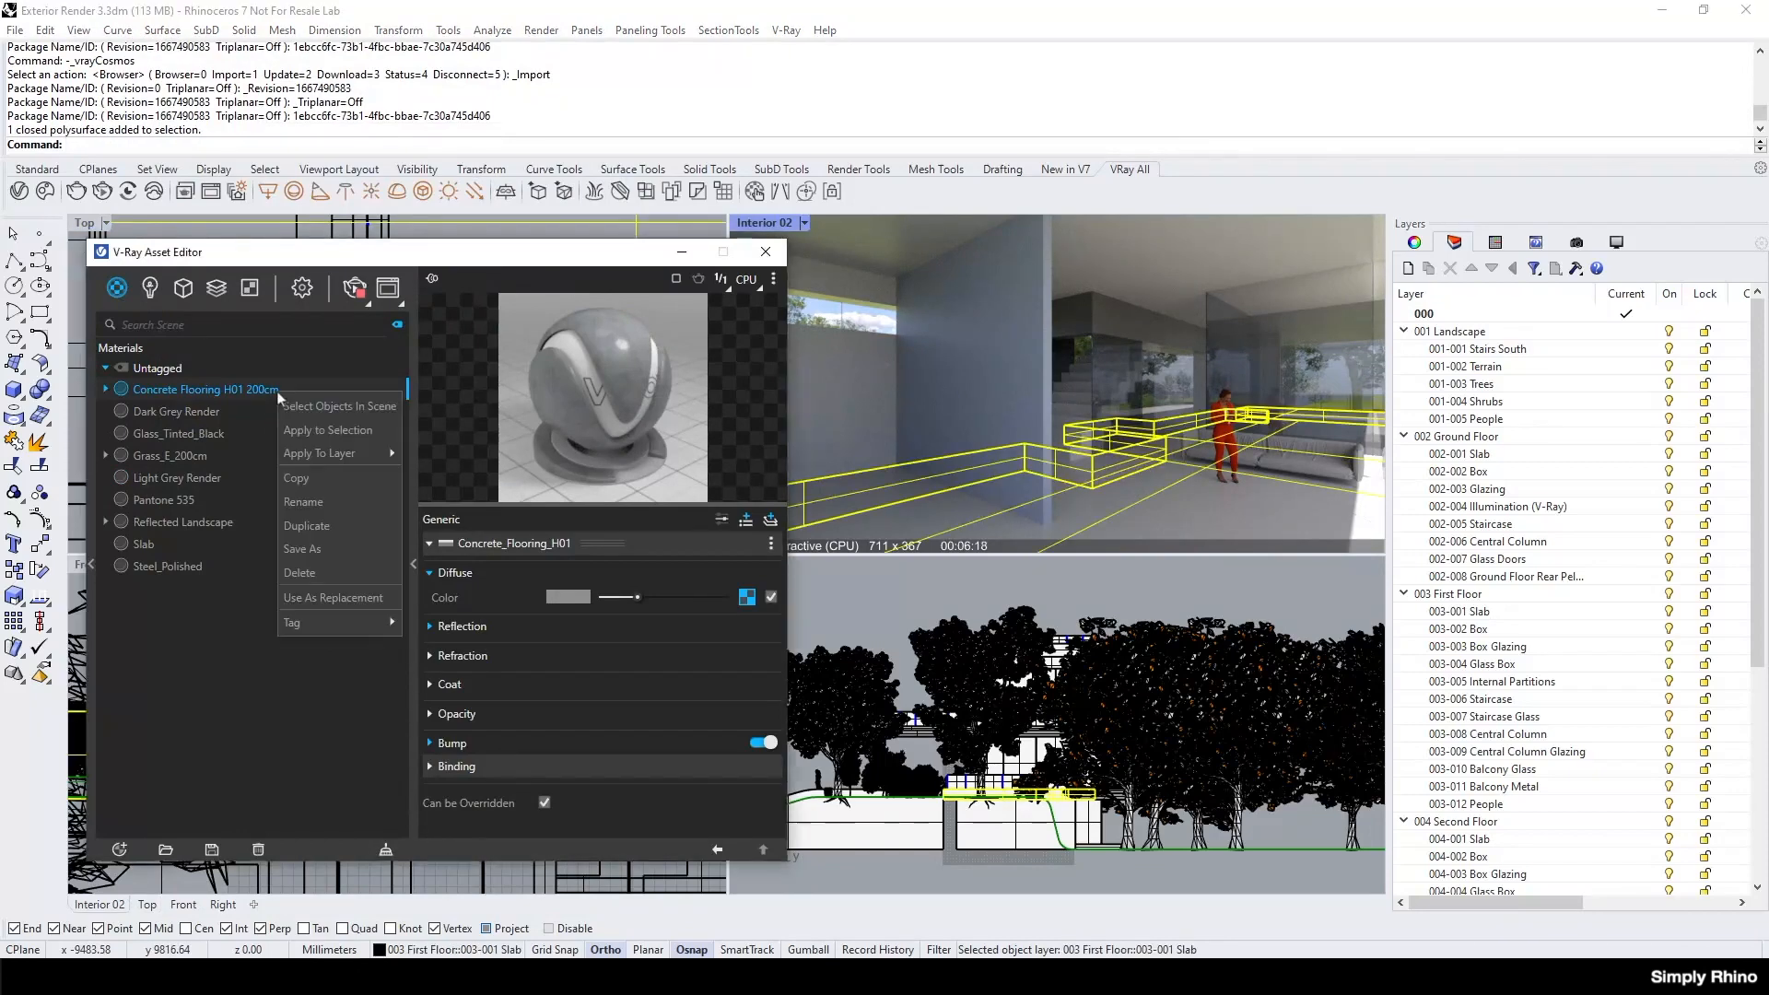
{"action": "left_click", "coordinate": [311, 429]}
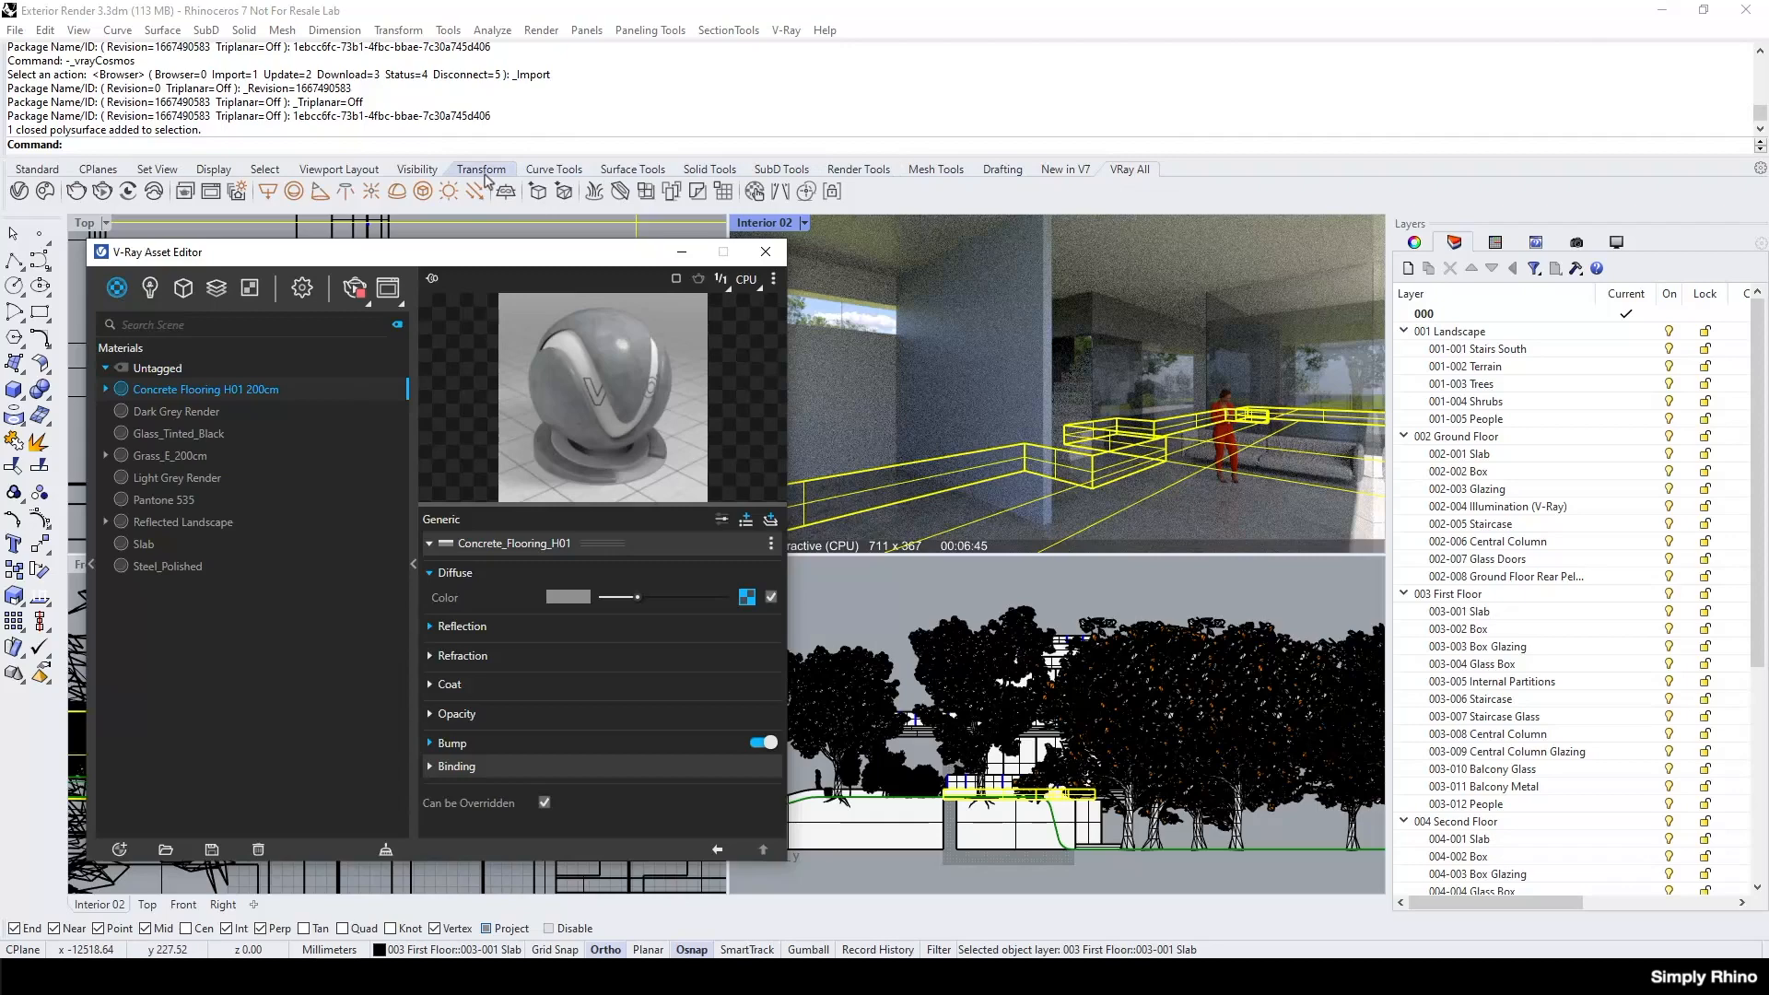
Isolate the selected first floor slab and move the V-Ray Asset Editor clear of the Top view.
{"action": "left_click", "coordinate": [420, 169]}
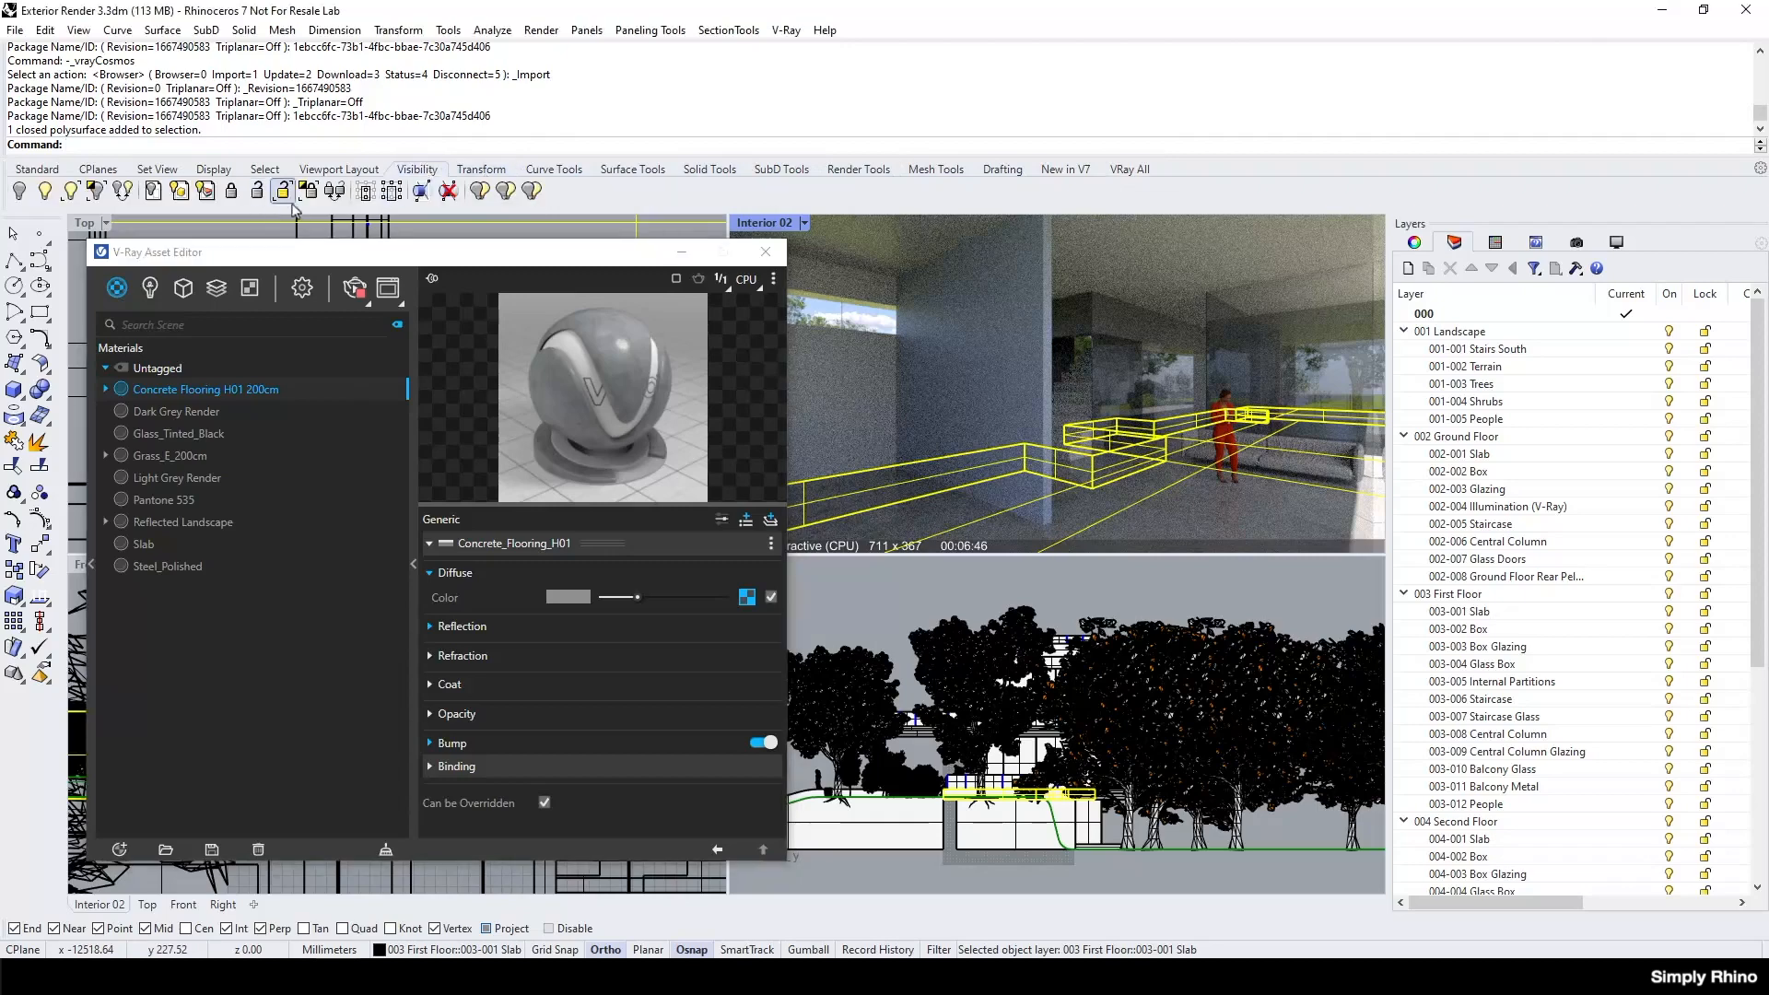
{"action": "left_click", "coordinate": [96, 190]}
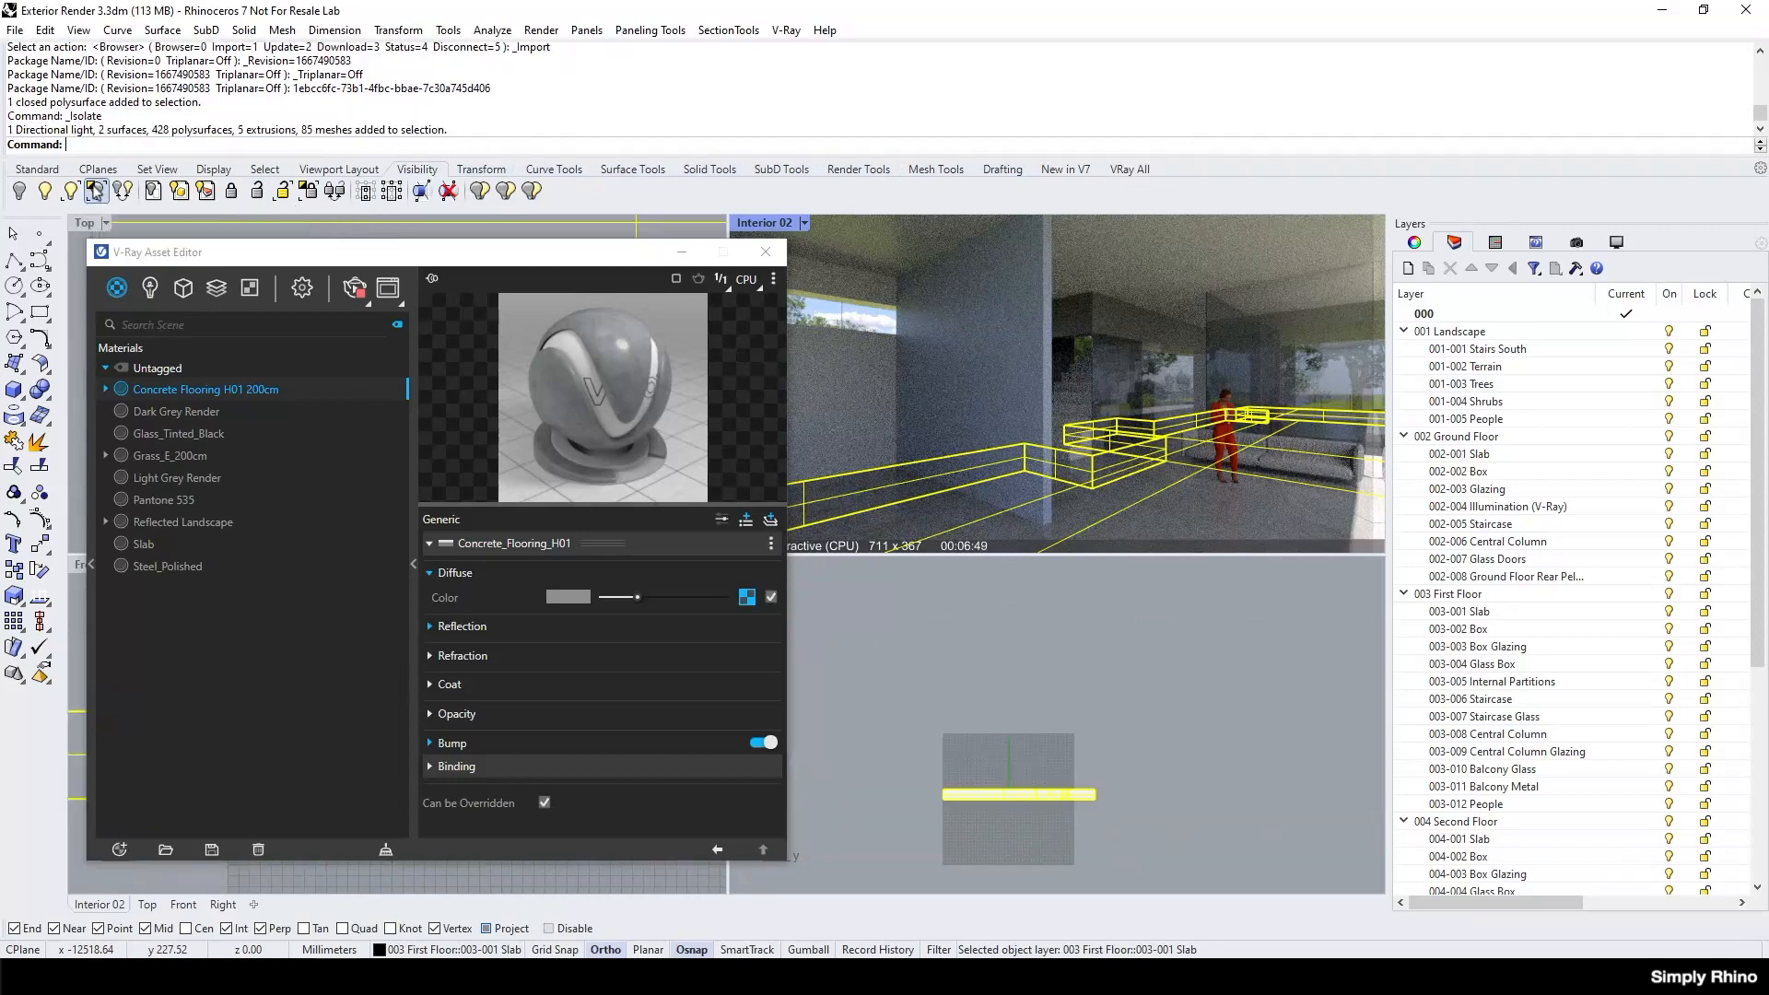
{"action": "left_click_drag", "start_coordinate": [256, 256], "coordinate": [244, 533]}
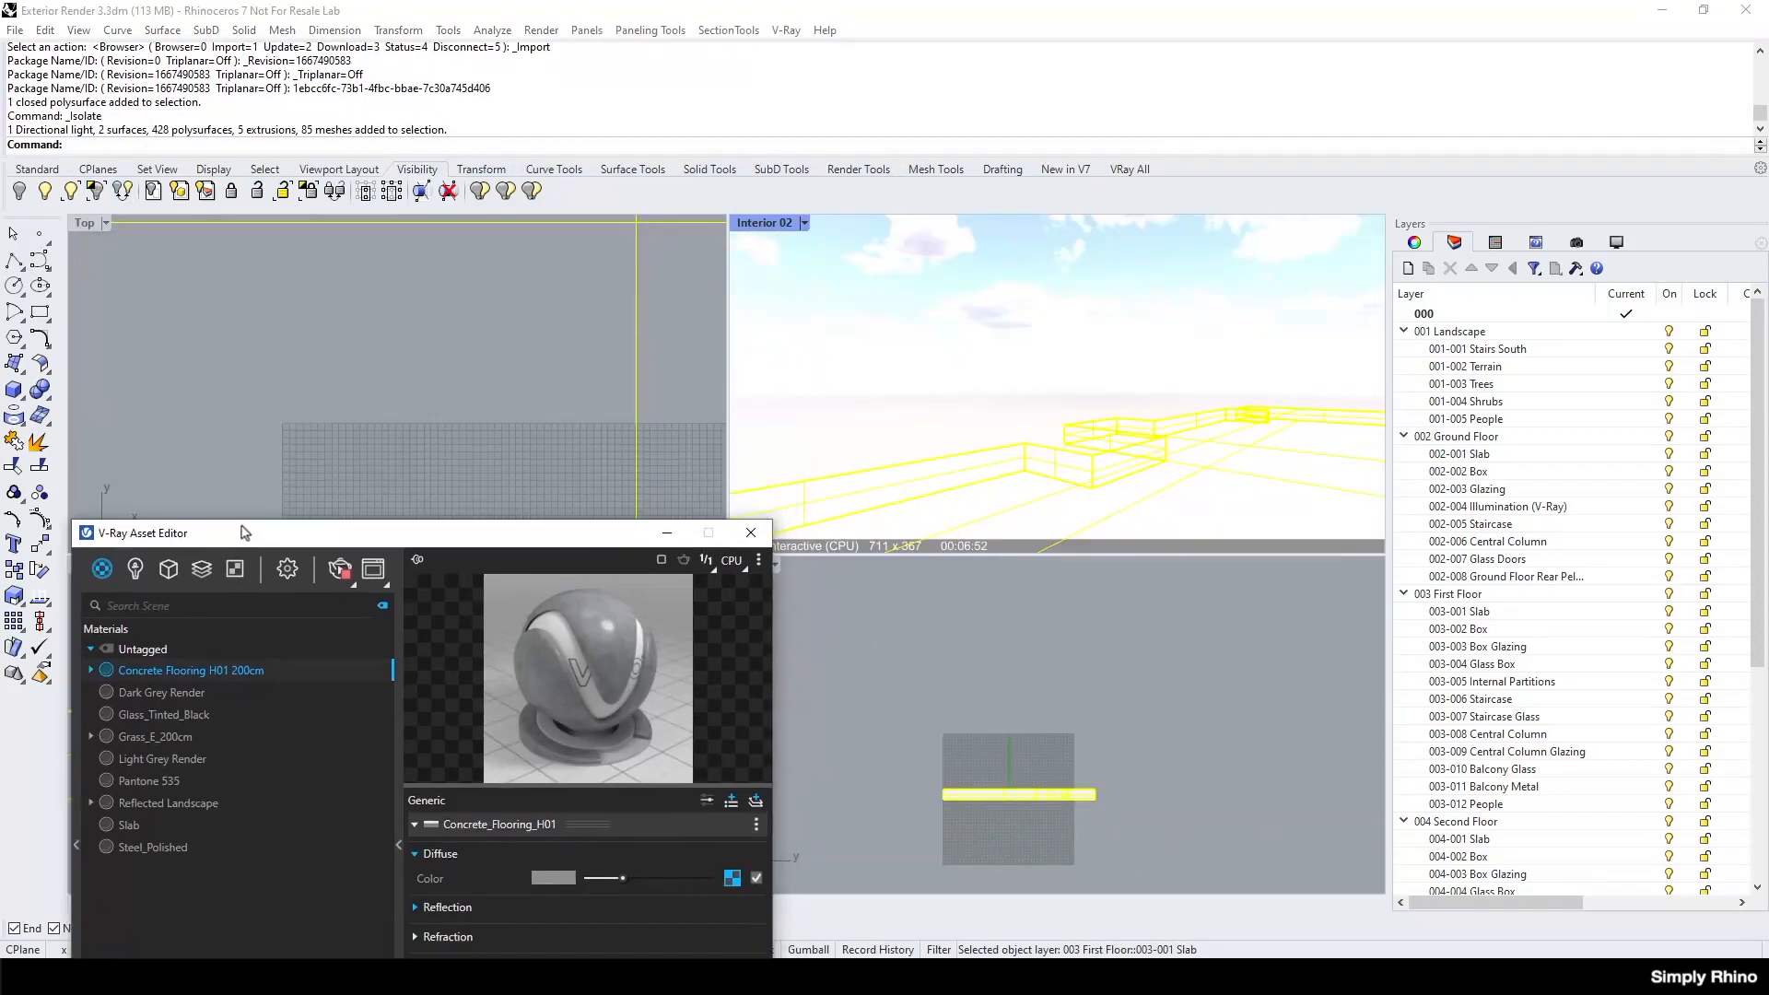
{"action": "left_click", "coordinate": [288, 408]}
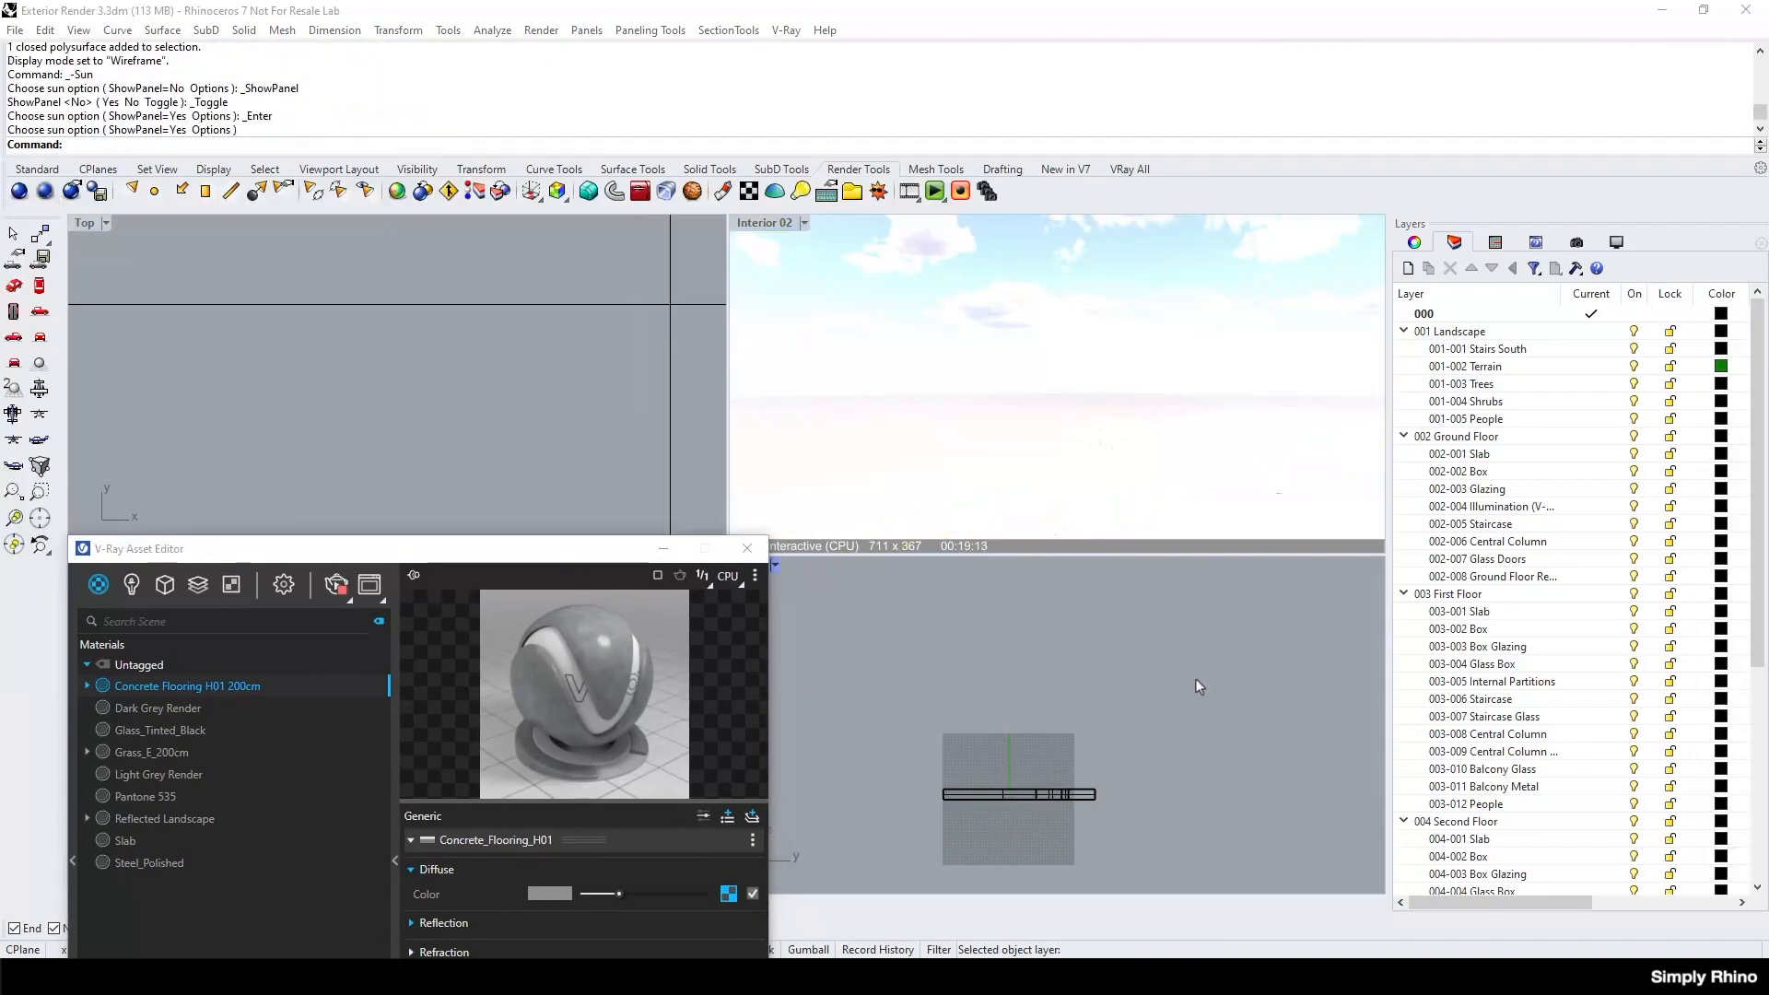
Zoom the Top view to the extents of the isolated slab and set its display mode to Rendered.
{"action": "left_click", "coordinate": [1051, 795]}
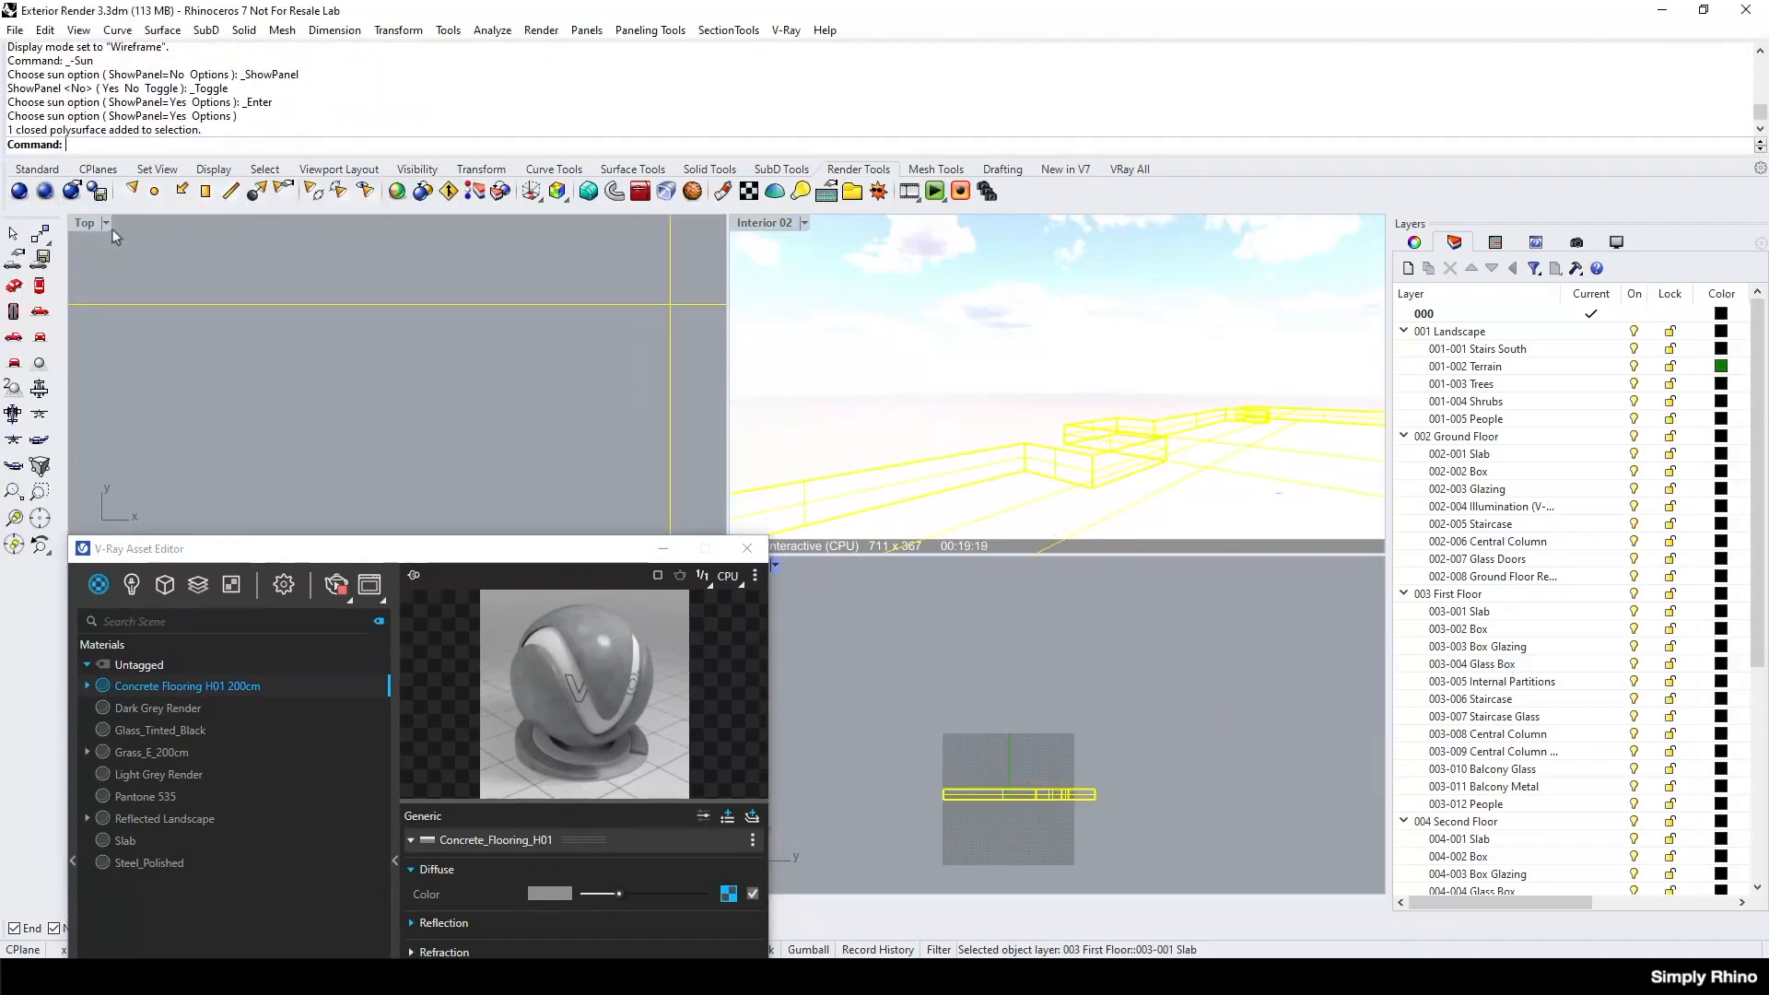
{"action": "left_click", "coordinate": [37, 169]}
{"action": "left_click", "coordinate": [354, 190]}
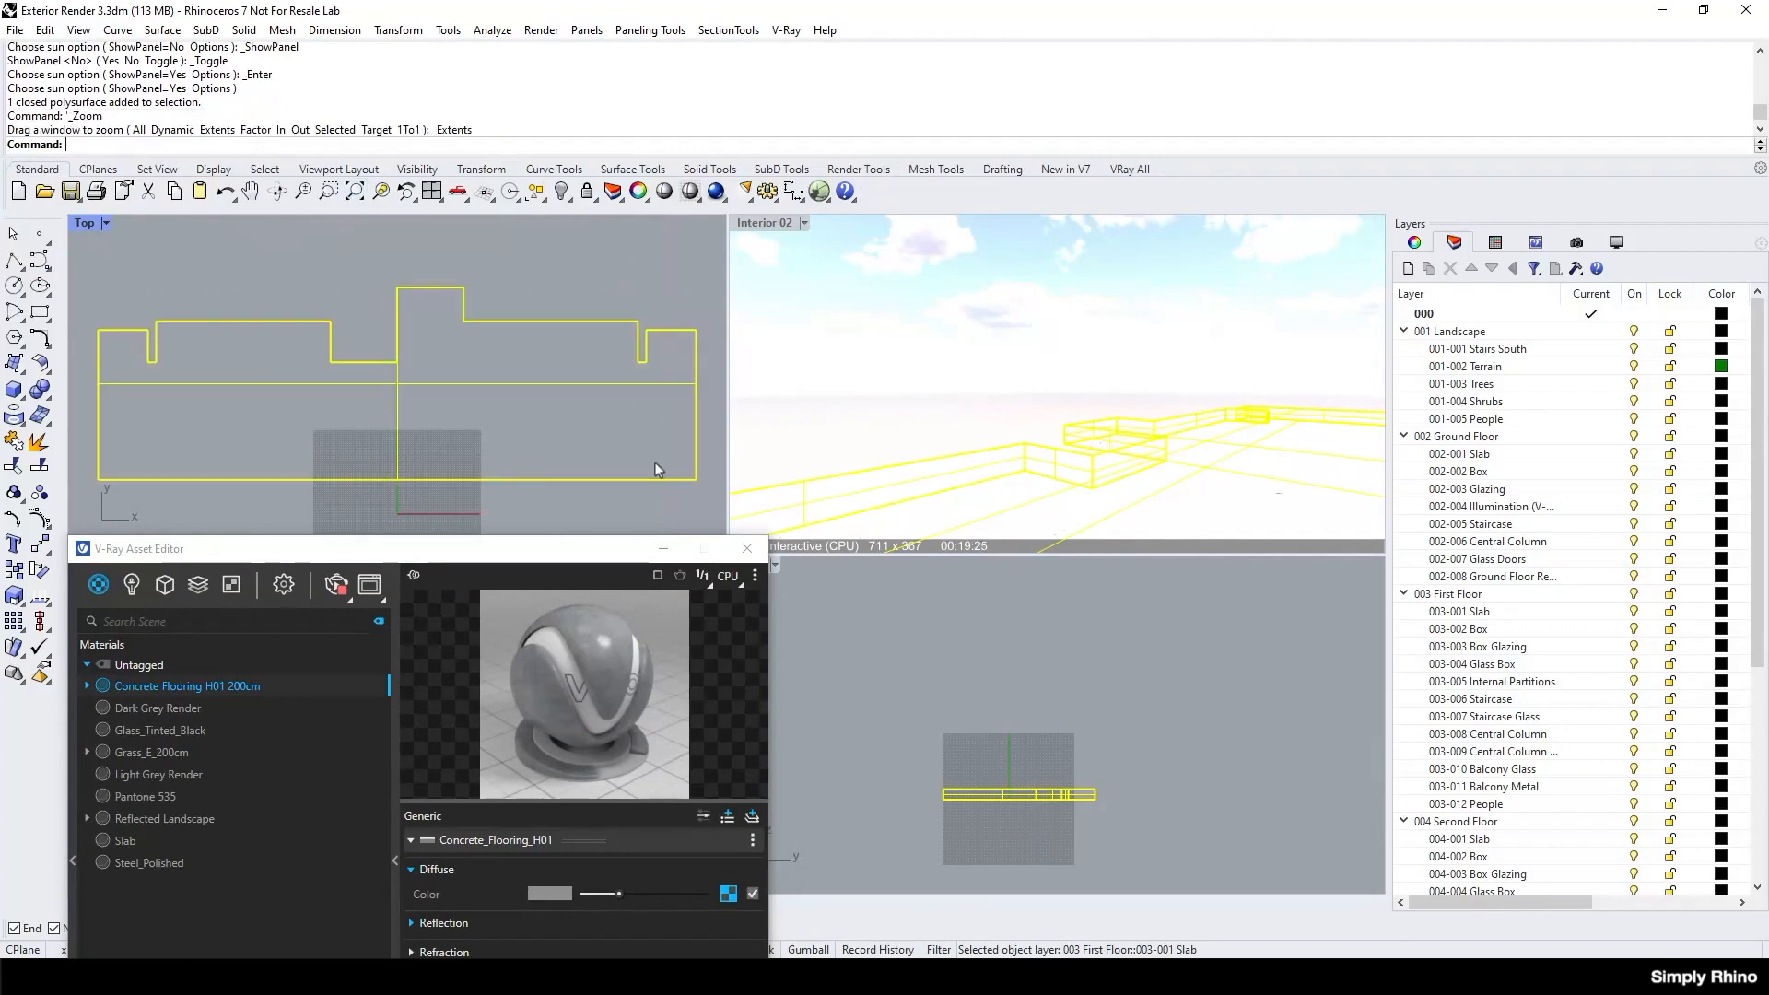
{"action": "left_click", "coordinate": [106, 223]}
{"action": "left_click", "coordinate": [152, 205]}
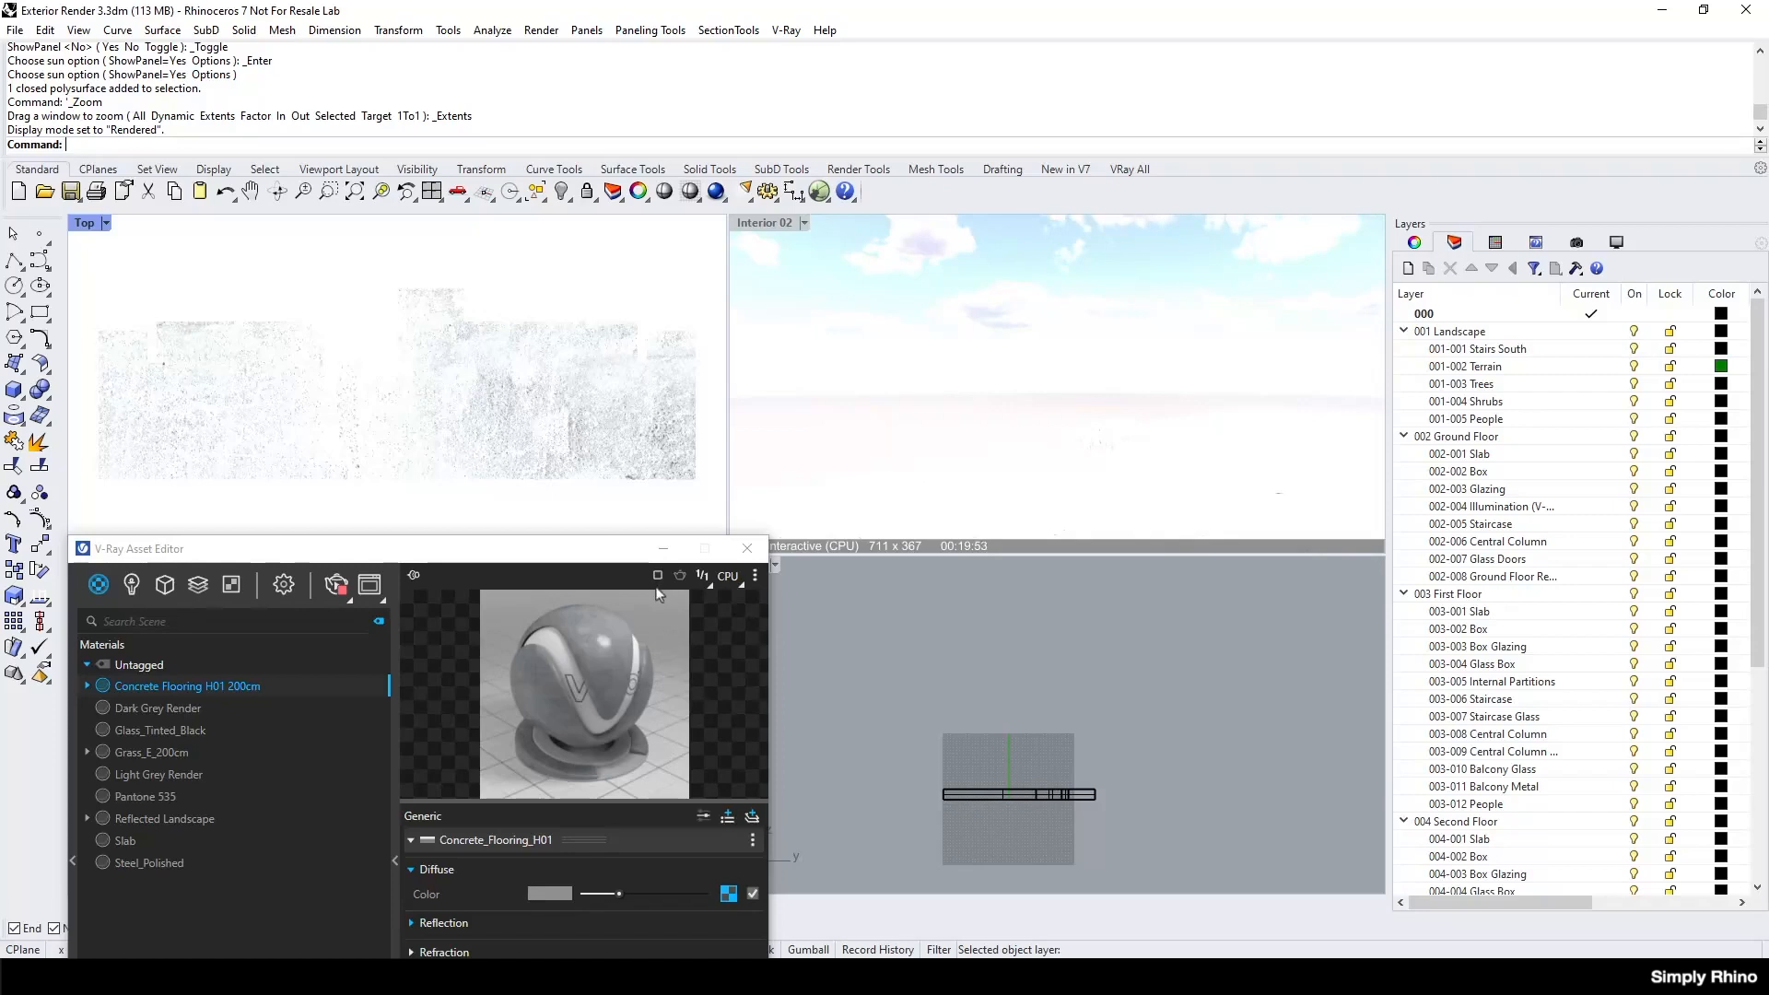
Turn off the Rhino sun so the slab's concrete texture can be judged in the Rendered Top view.
{"action": "left_click", "coordinate": [860, 170]}
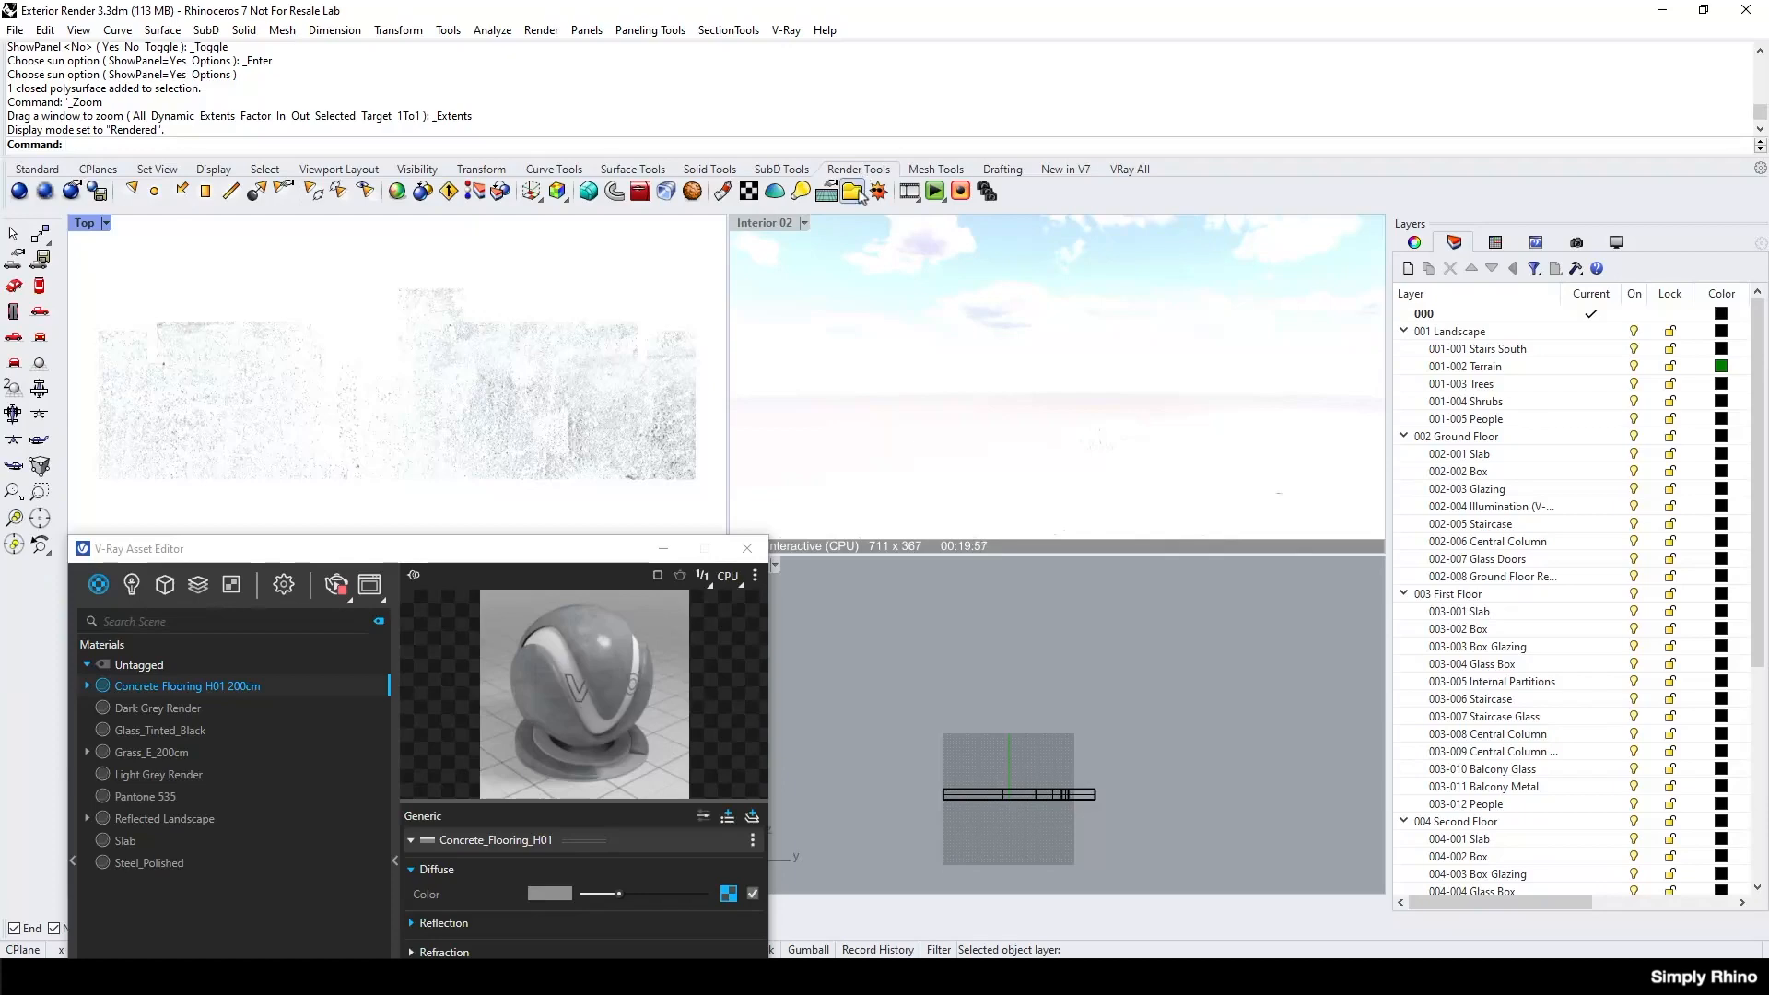
{"action": "left_click", "coordinate": [877, 192]}
{"action": "left_click", "coordinate": [139, 259]}
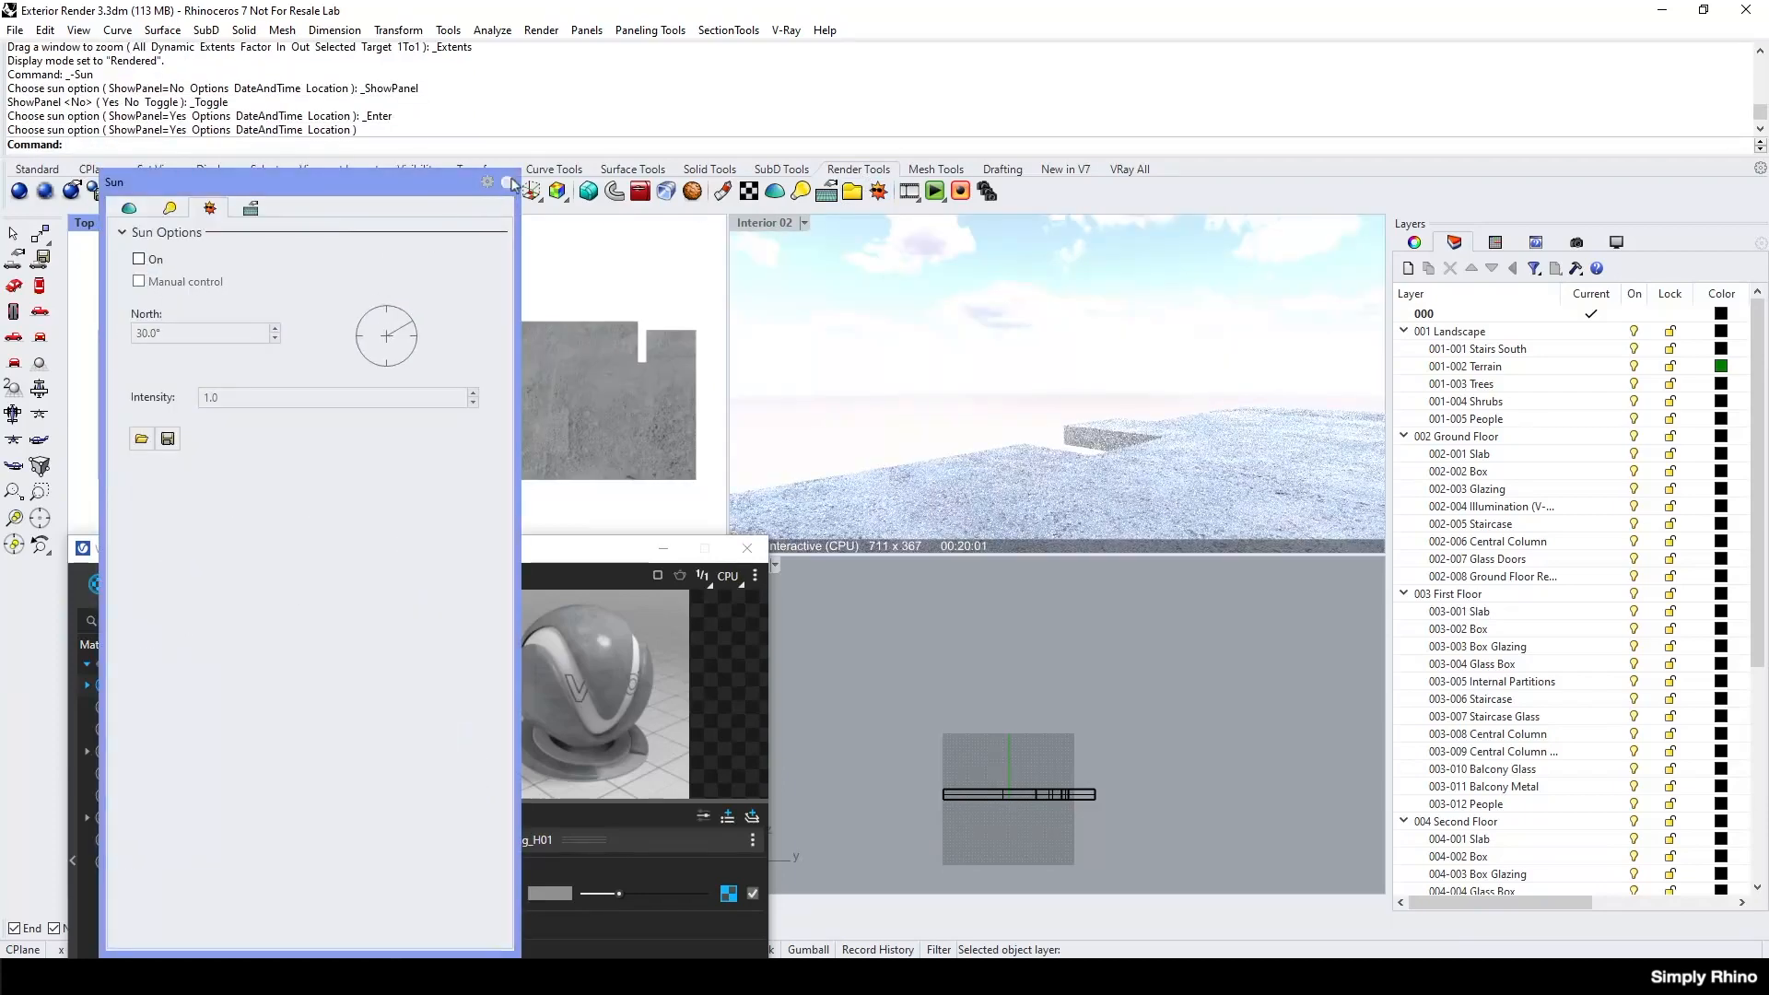
{"action": "left_click", "coordinate": [507, 182]}
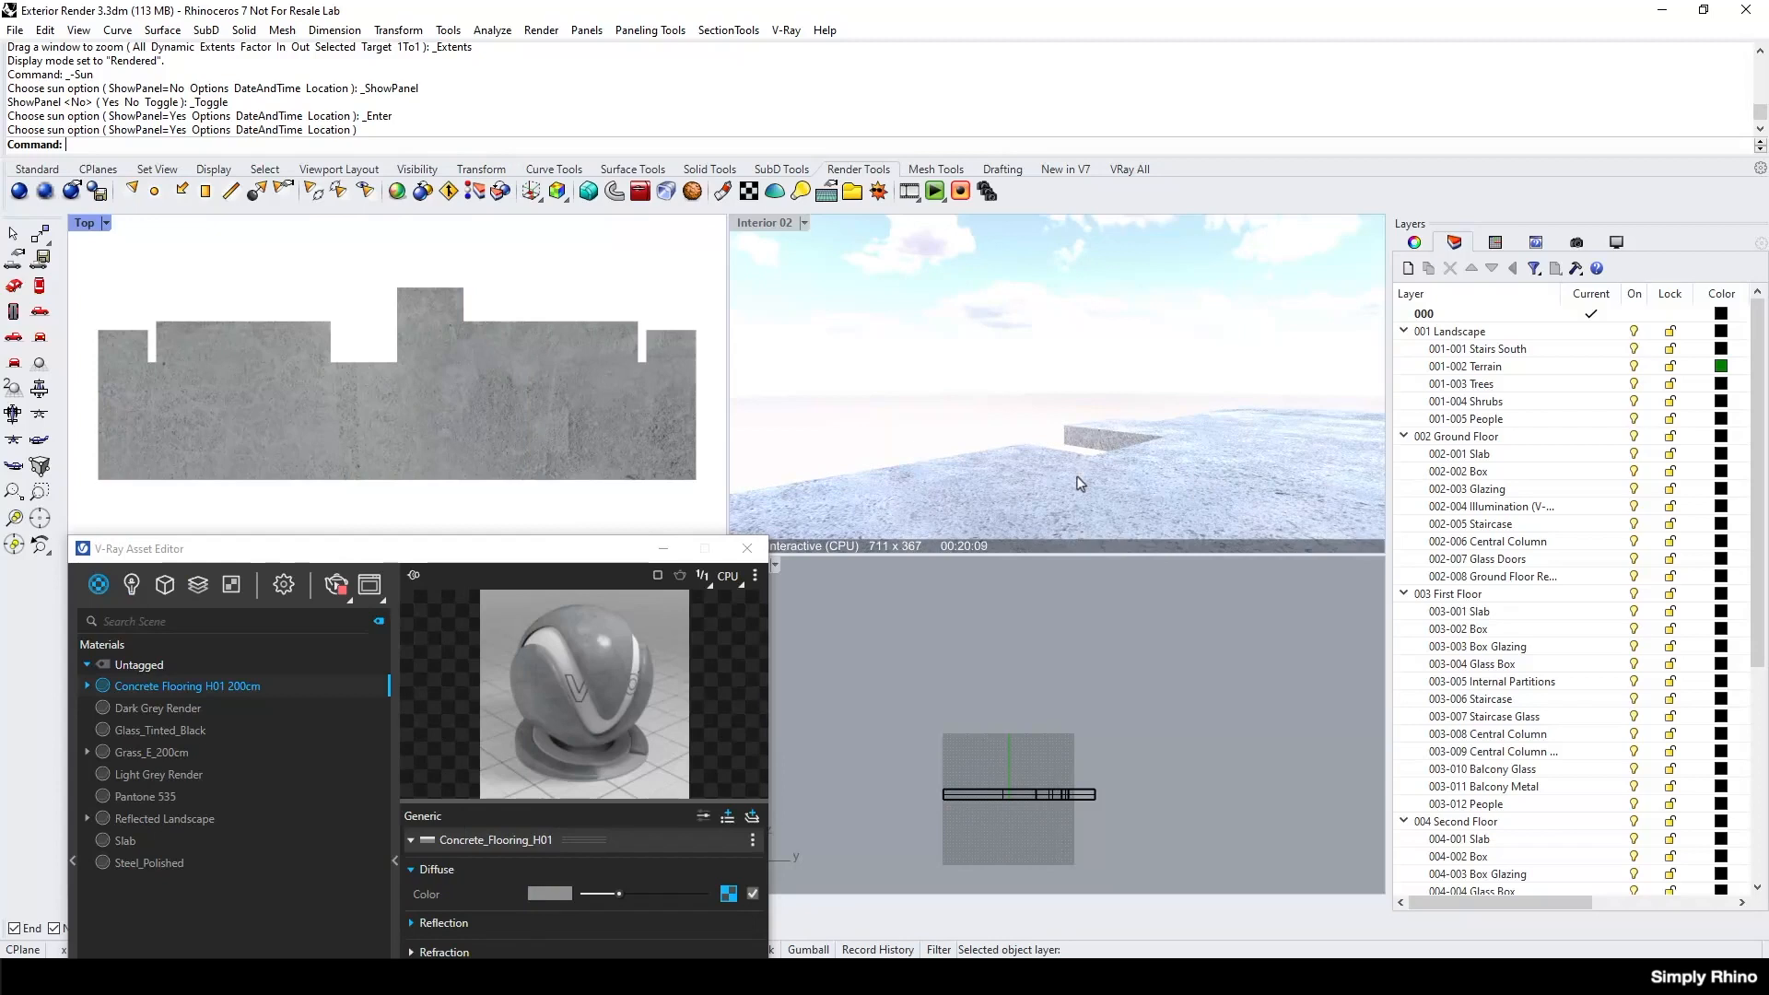
Apply a capped box texture mapping to the first floor slab with length, width and height of 2000 mm.
{"action": "left_click", "coordinate": [620, 450]}
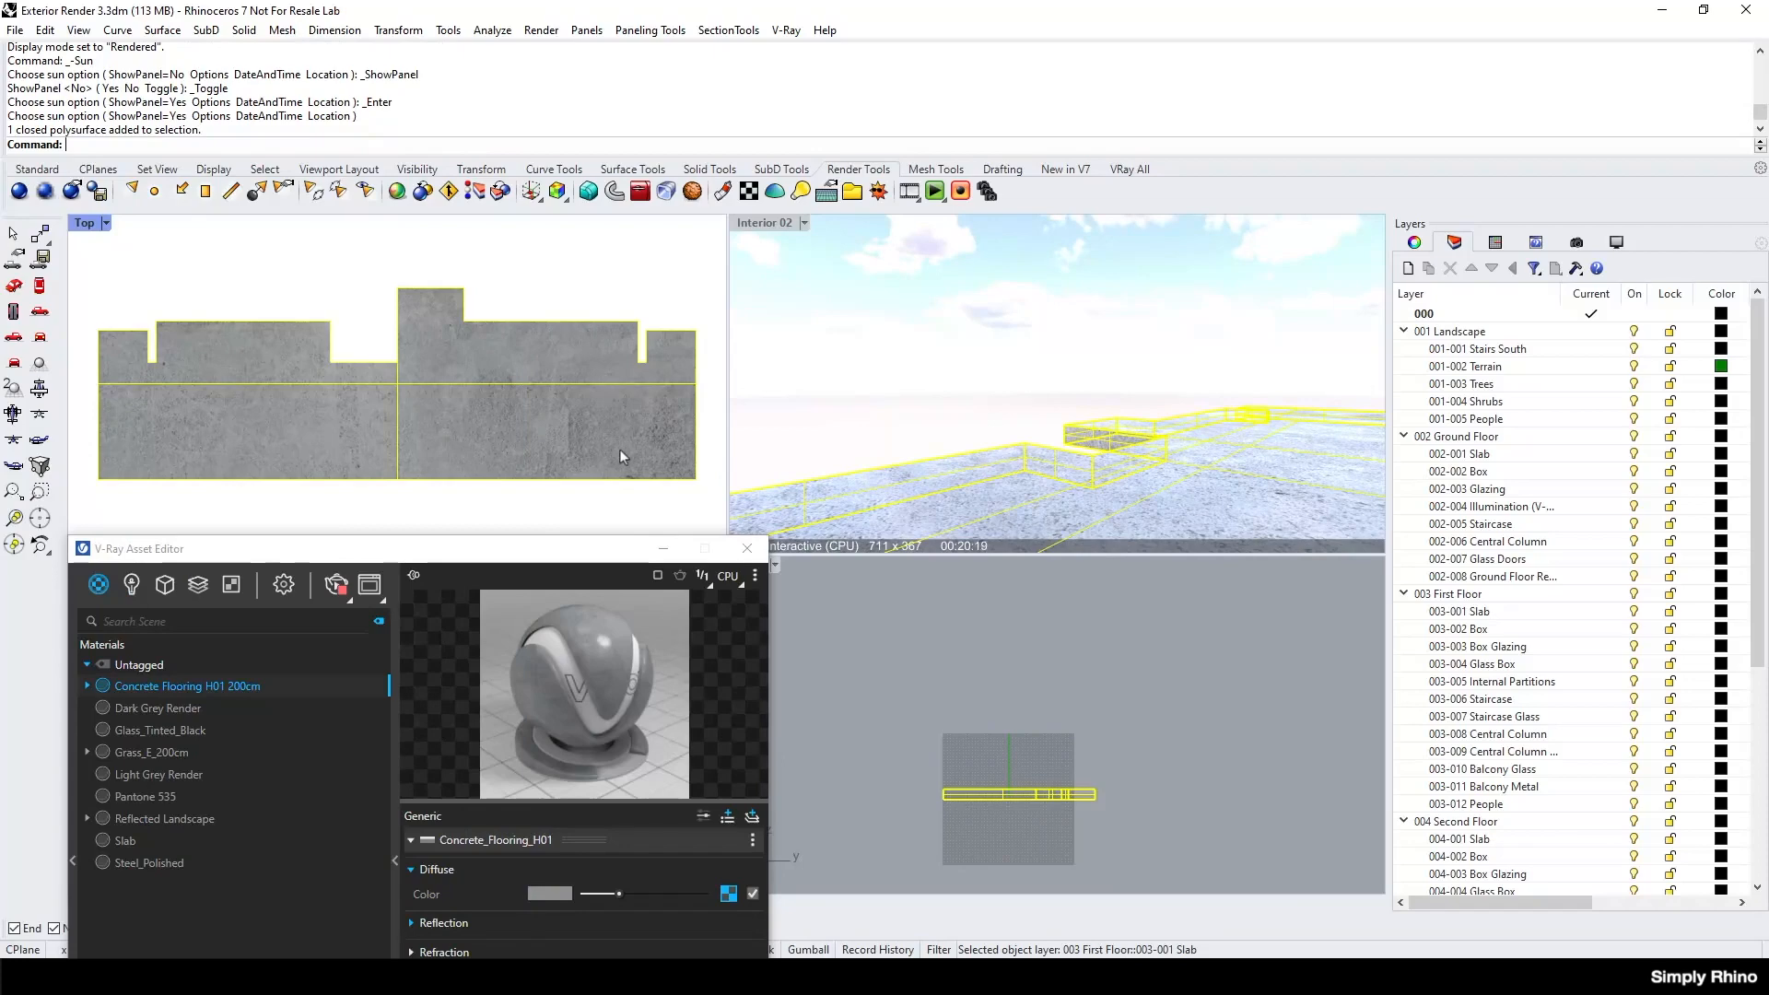
{"action": "left_click", "coordinate": [1414, 243]}
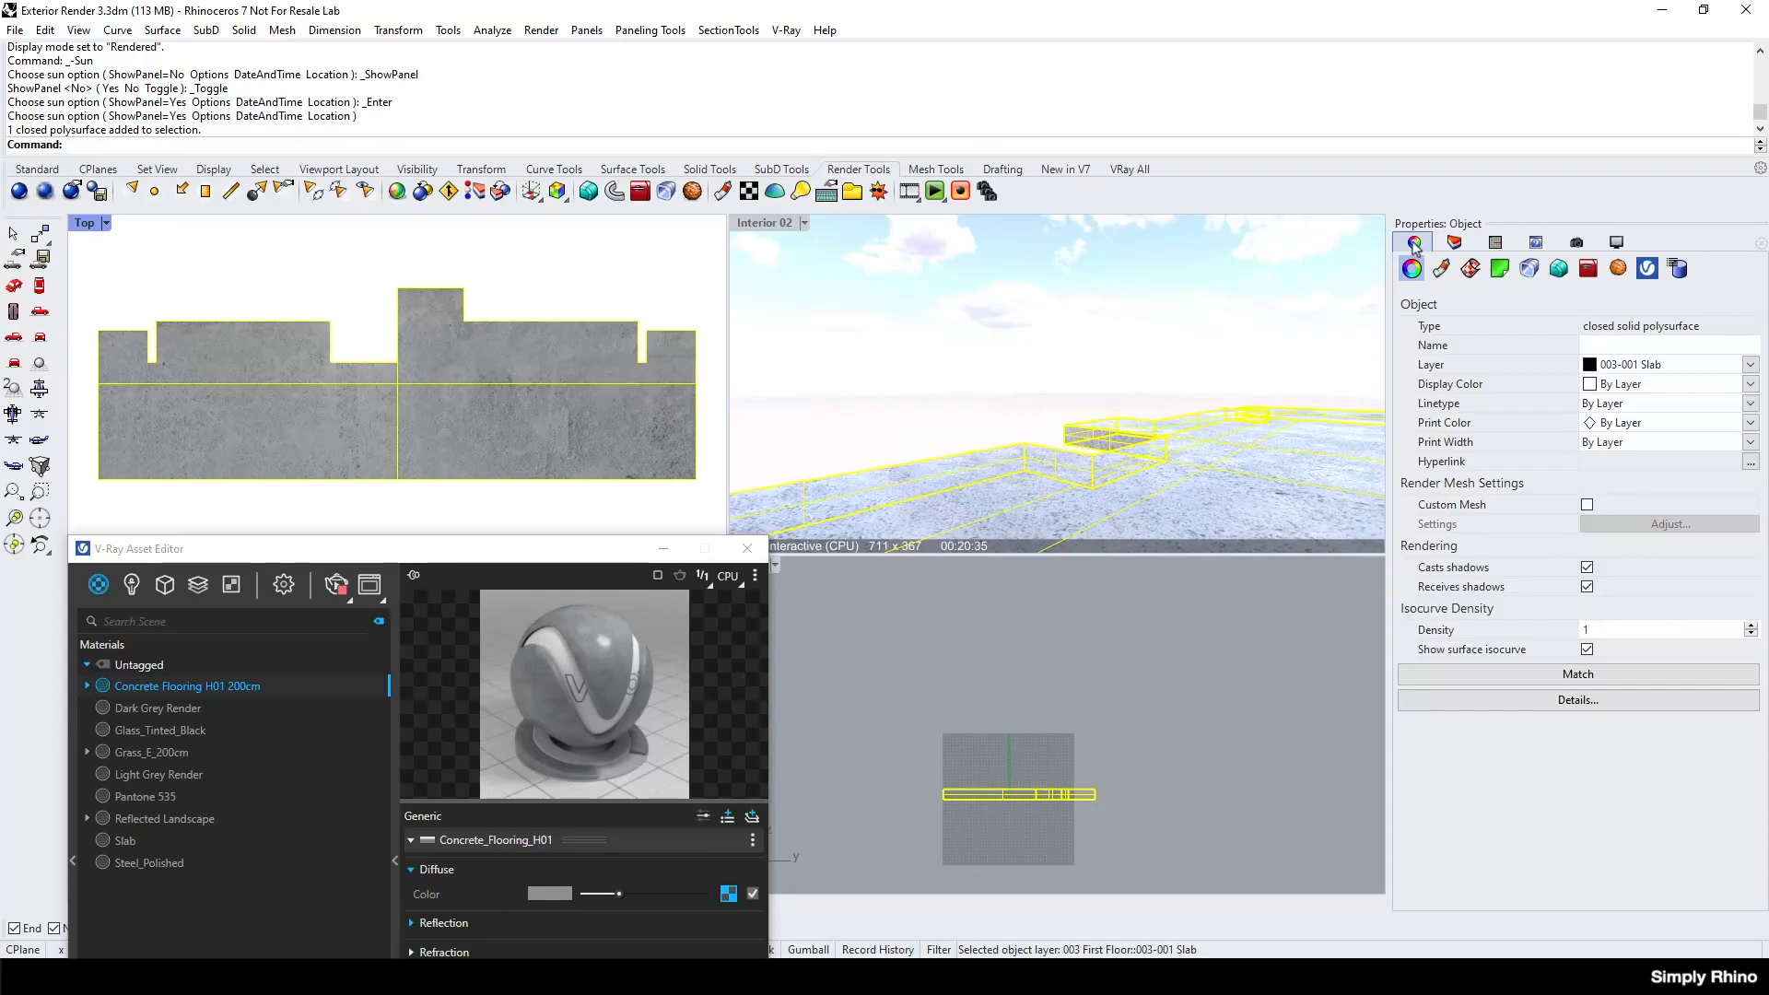
{"action": "left_click", "coordinate": [1470, 269]}
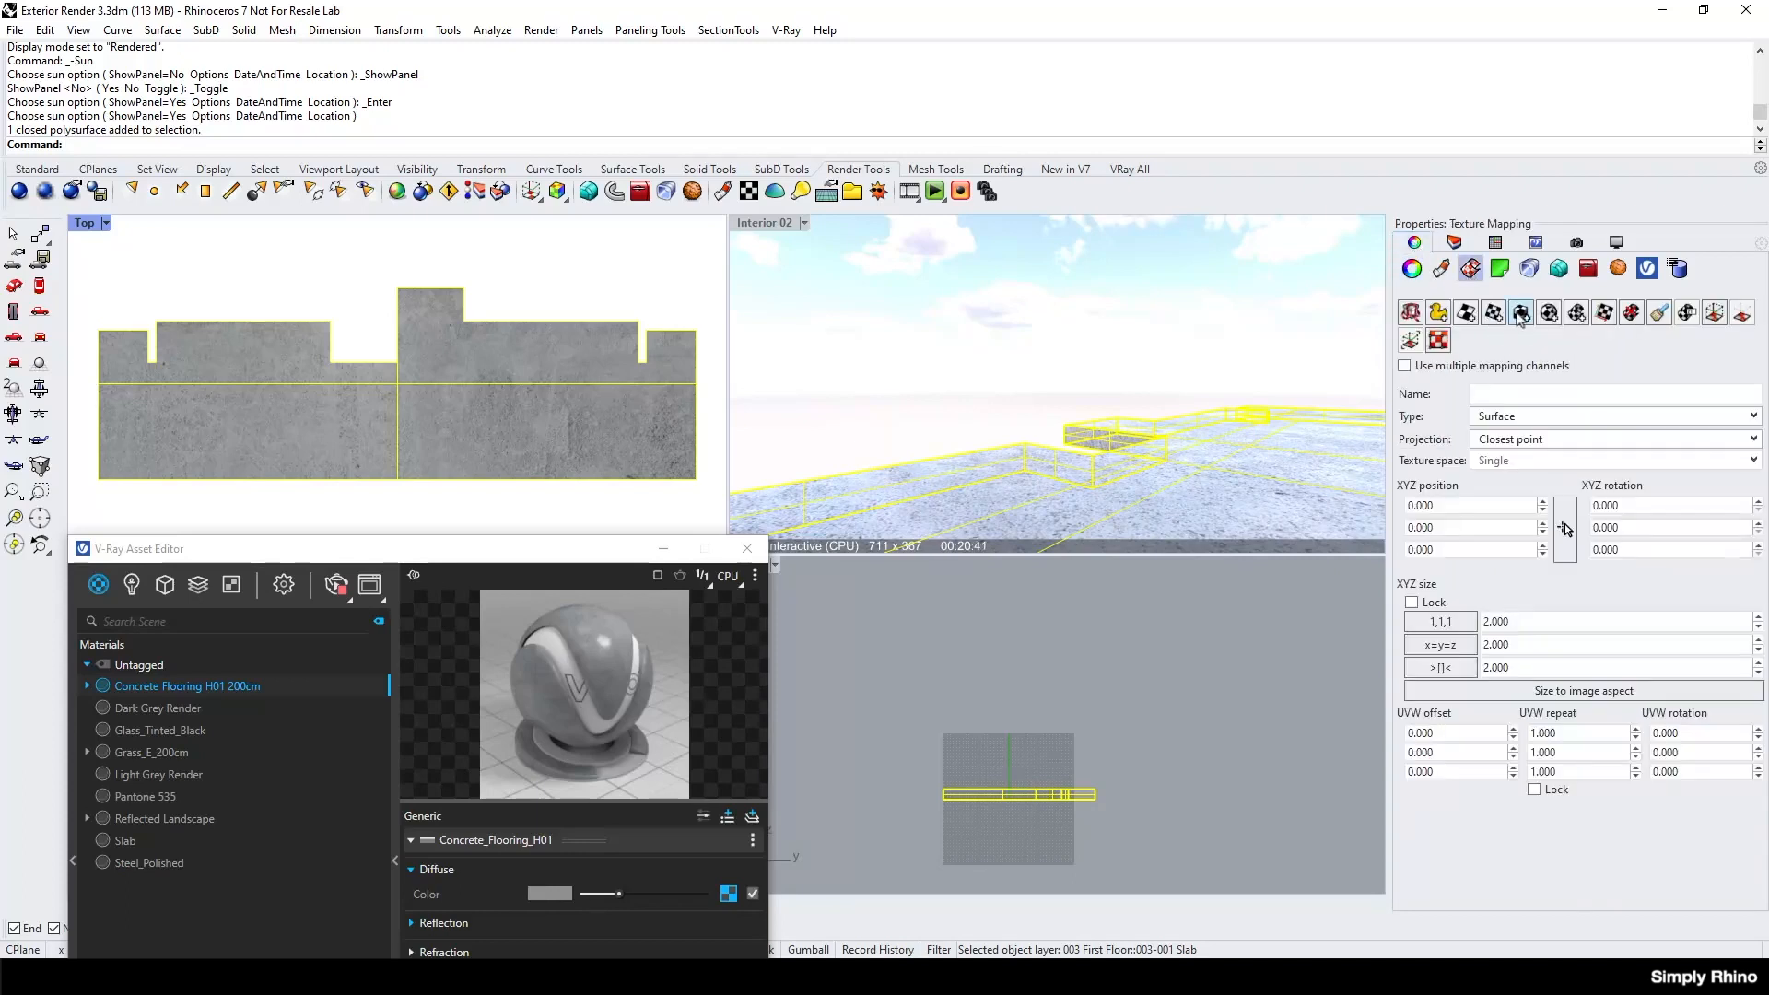
{"action": "left_click", "coordinate": [1521, 313]}
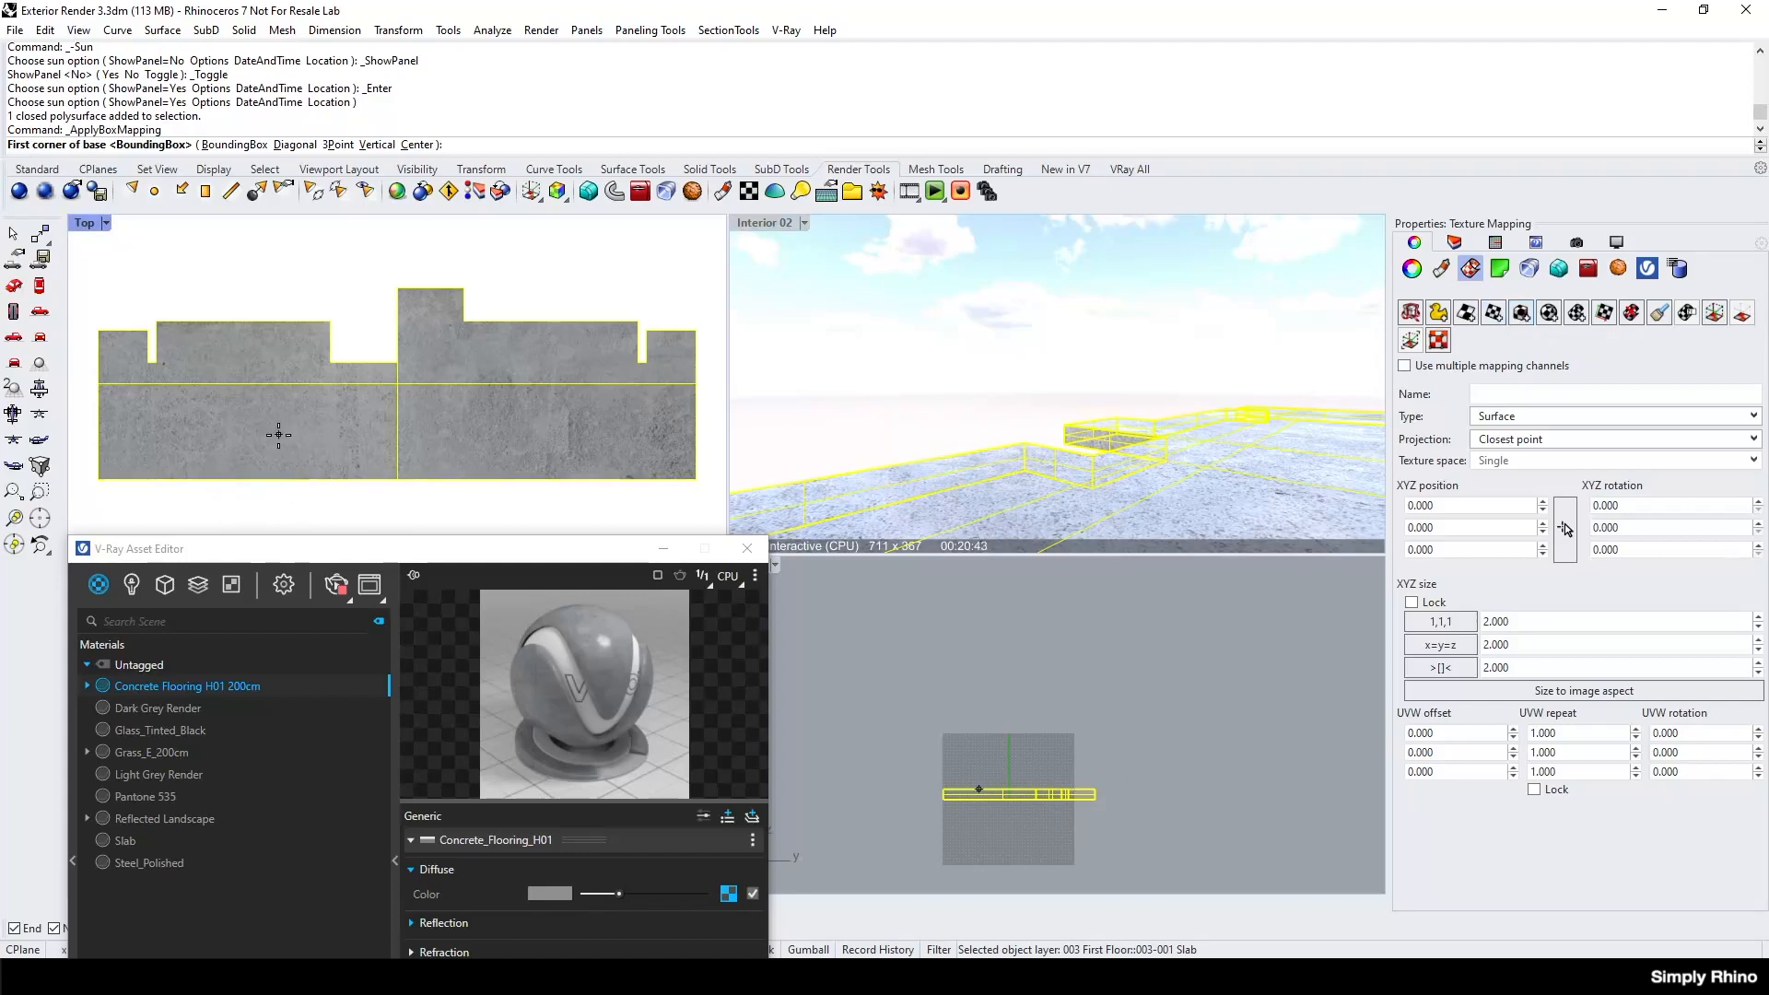
{"action": "left_click", "coordinate": [278, 434]}
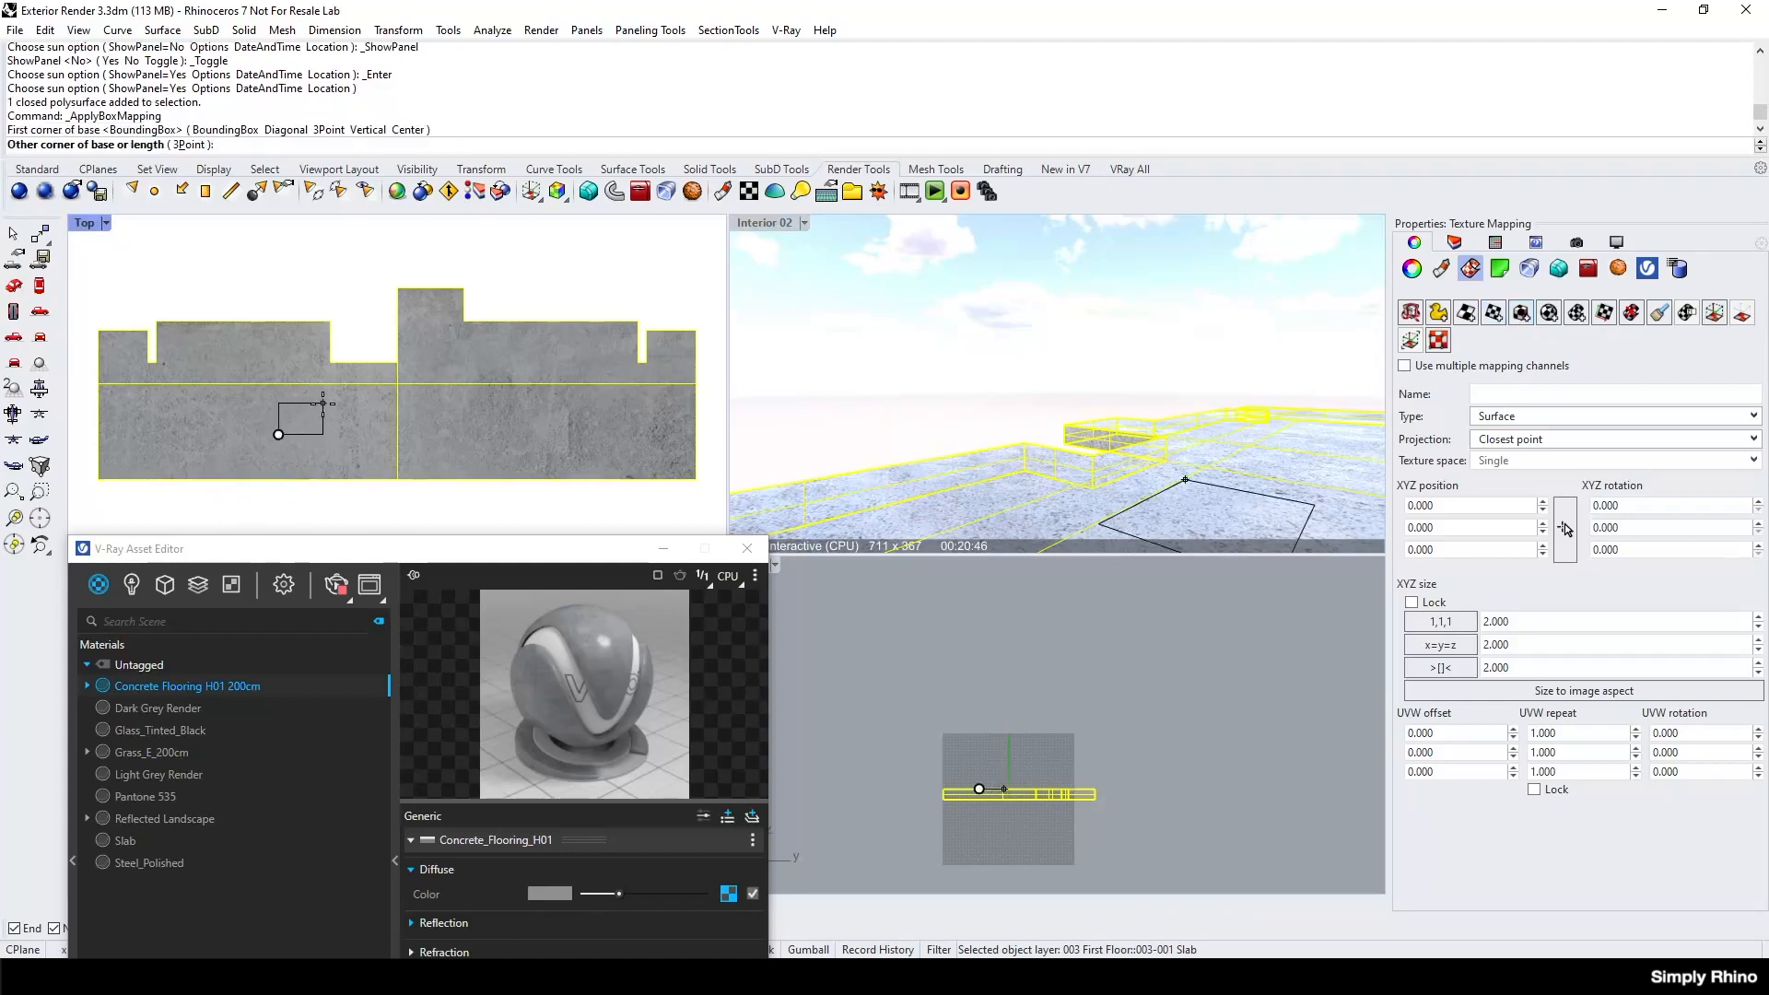
{"action": "type", "text": "2000"}
{"action": "key", "text": "Return"}
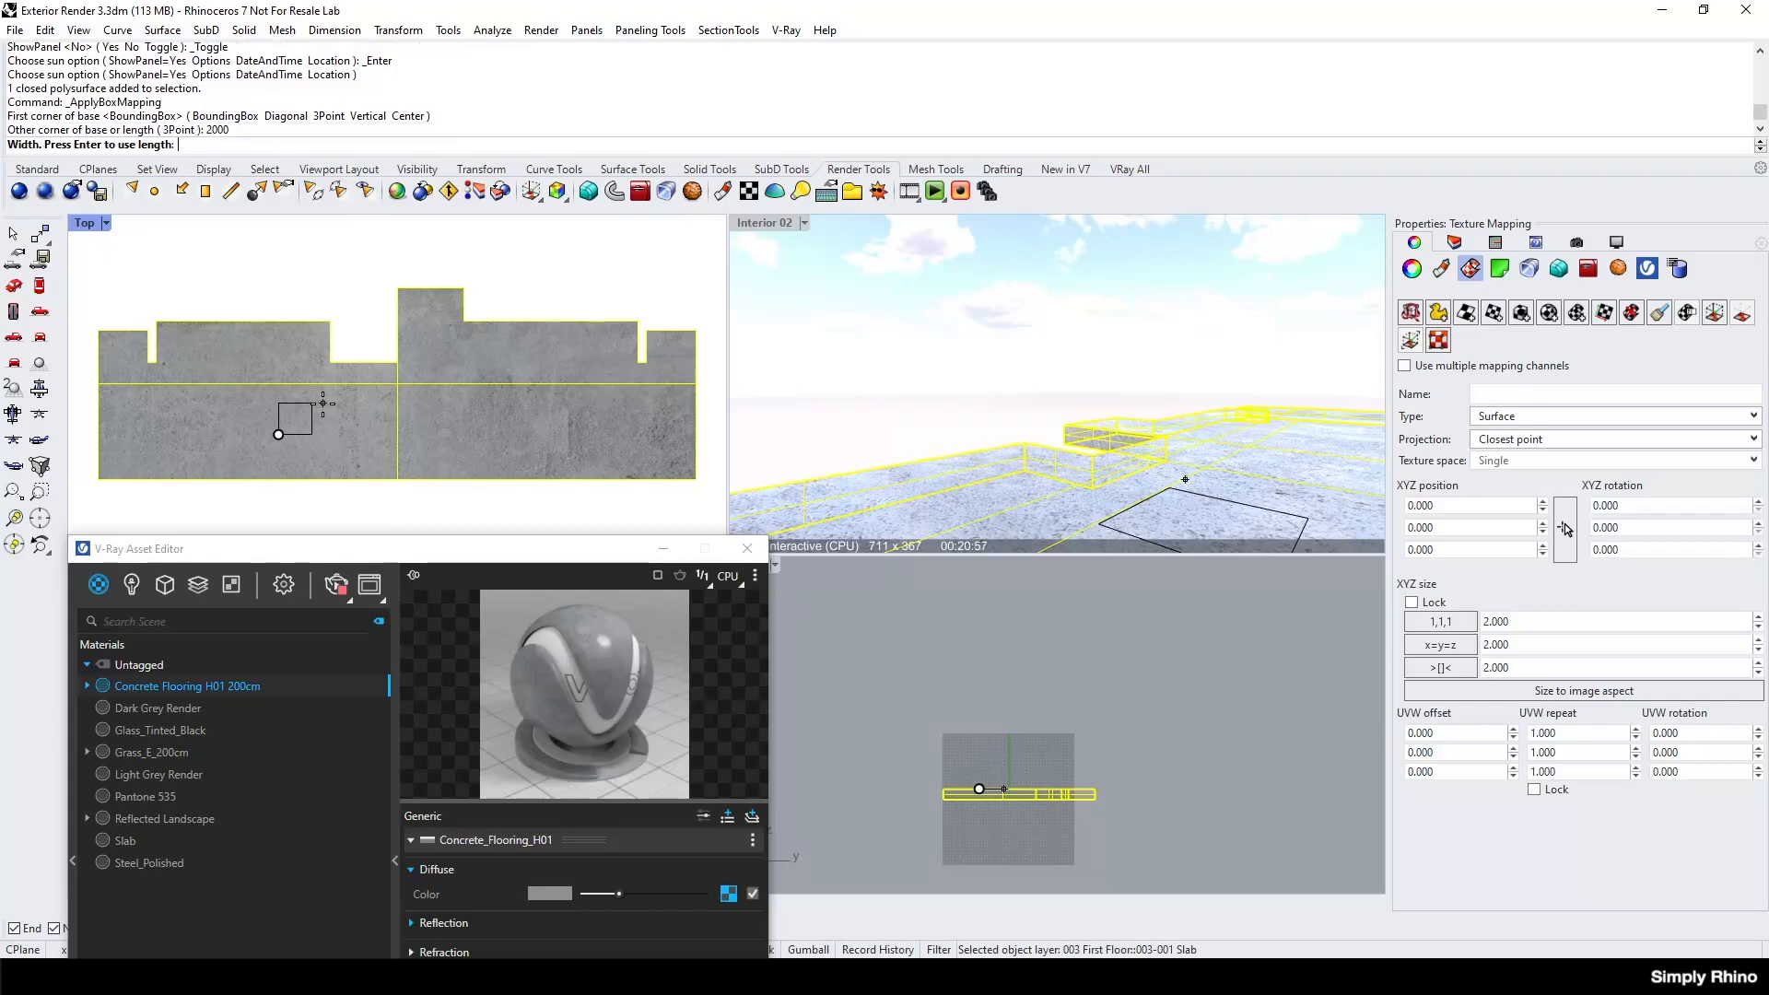
{"action": "key", "text": "Return"}
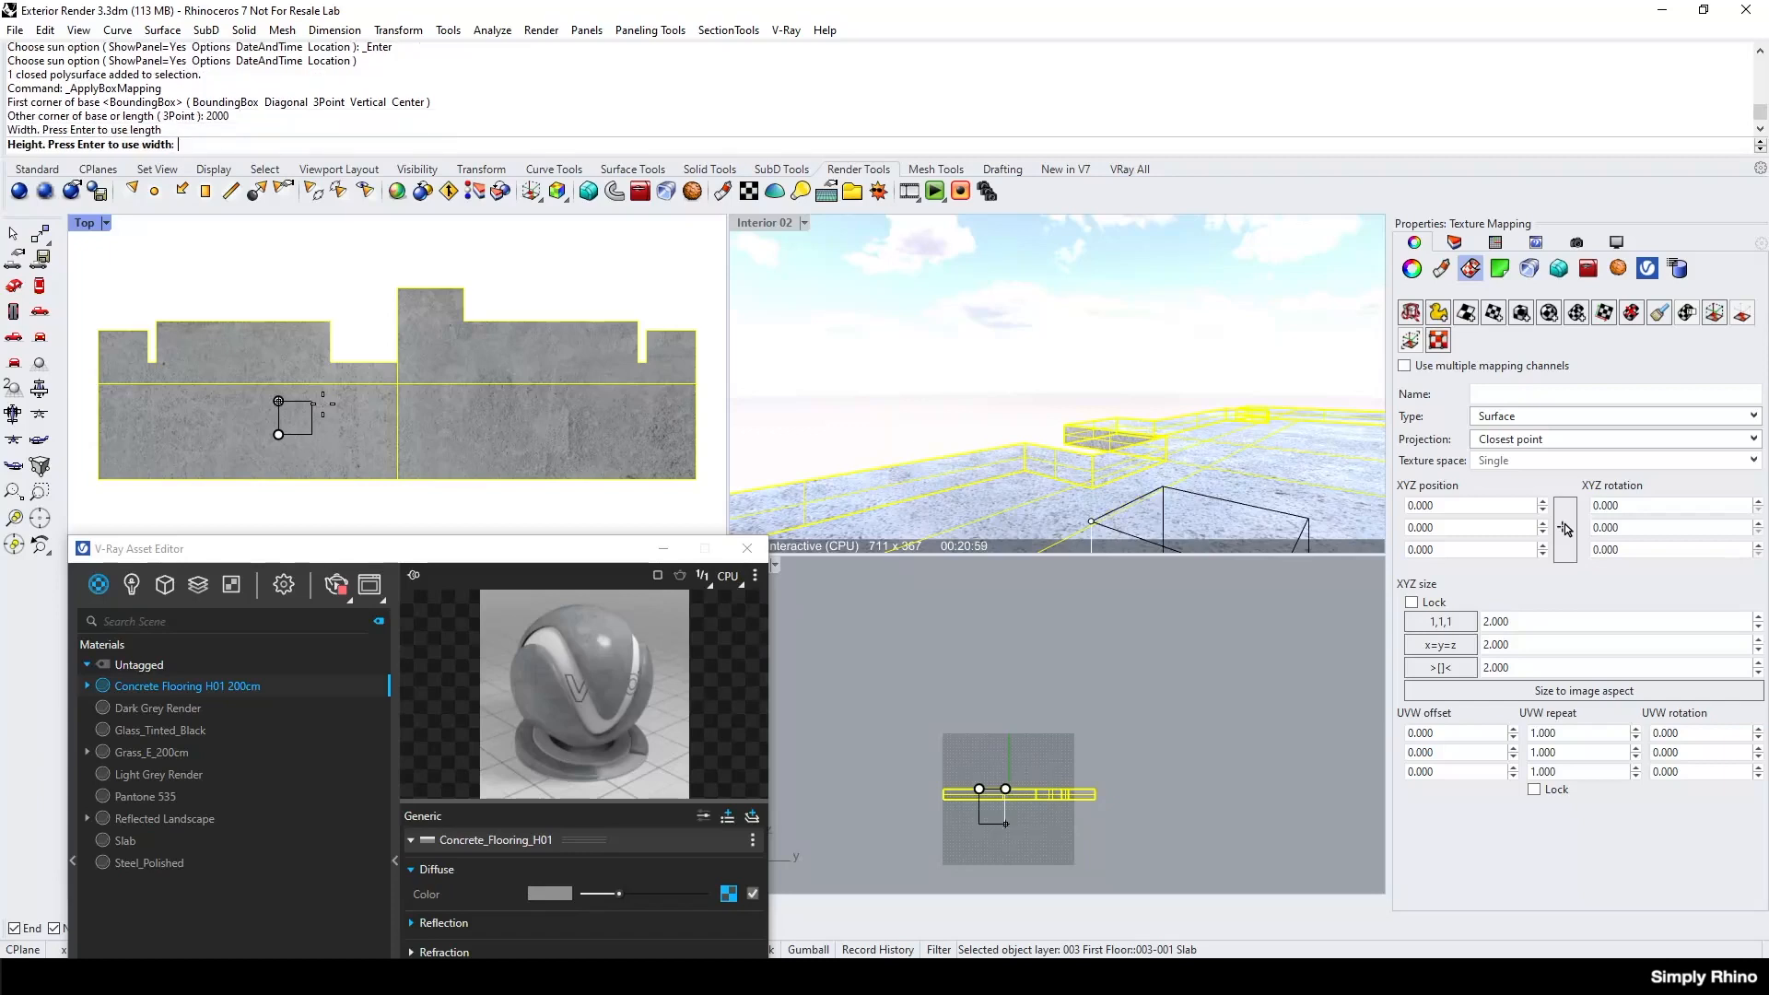
{"action": "key", "text": "Return"}
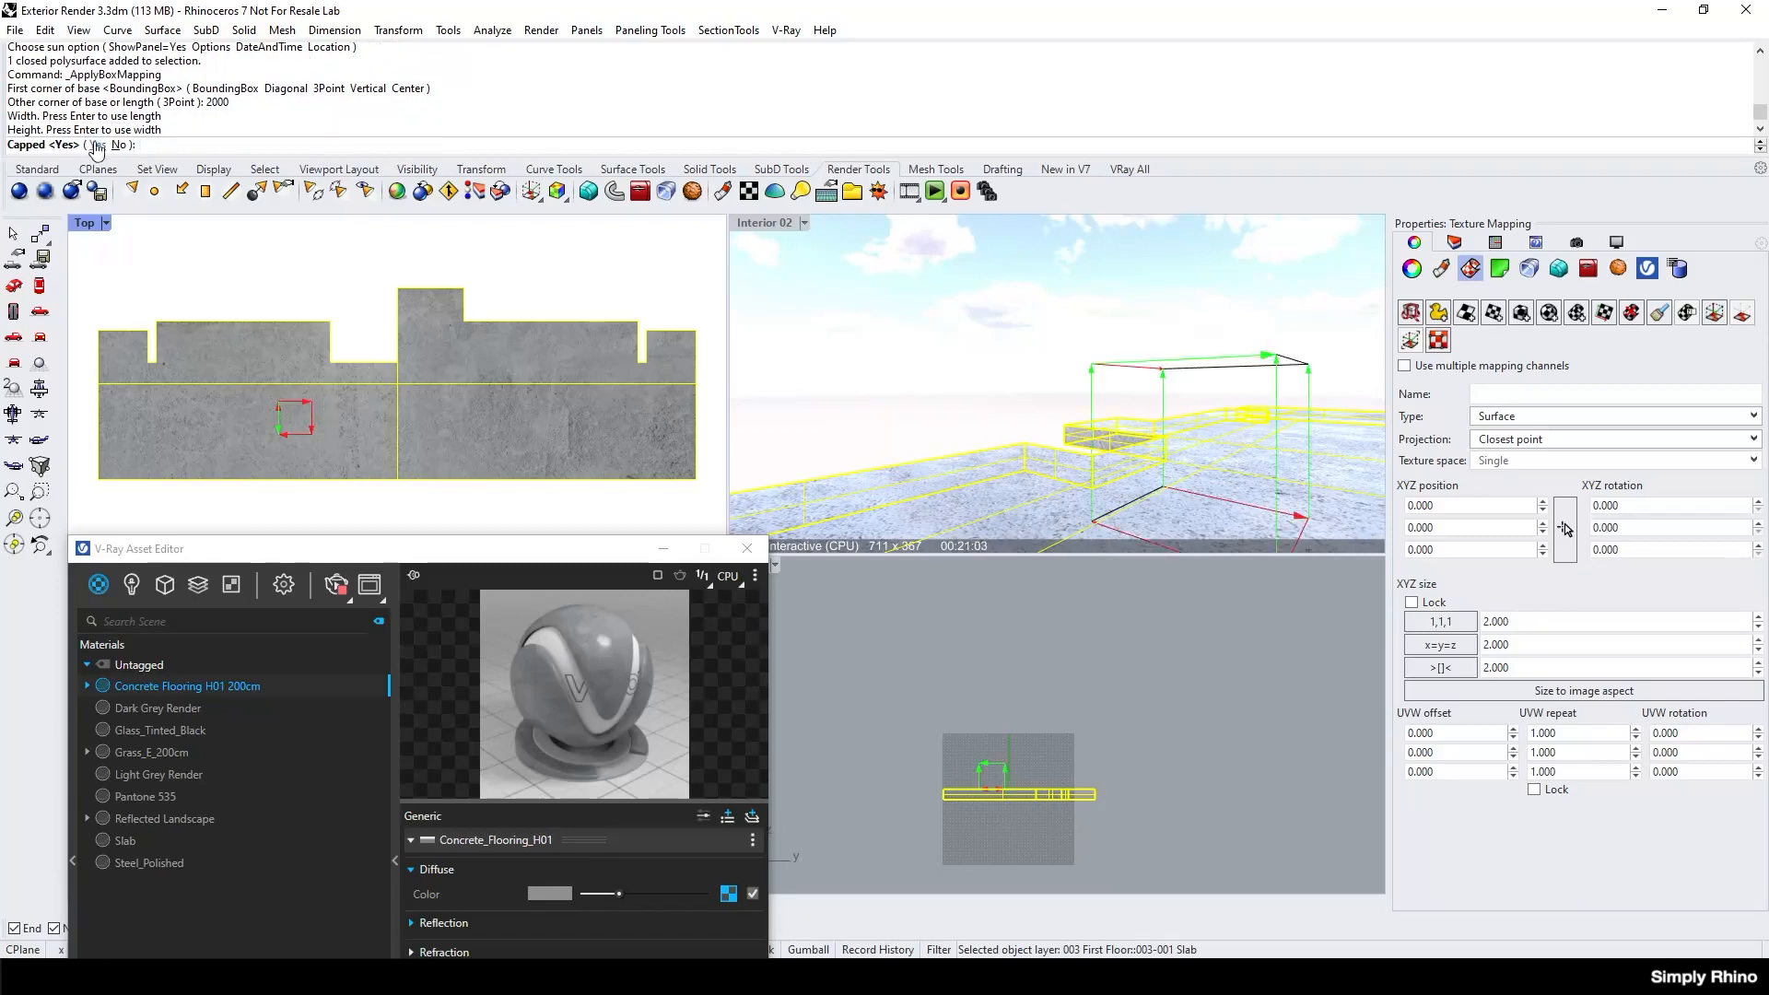
{"action": "left_click", "coordinate": [96, 145]}
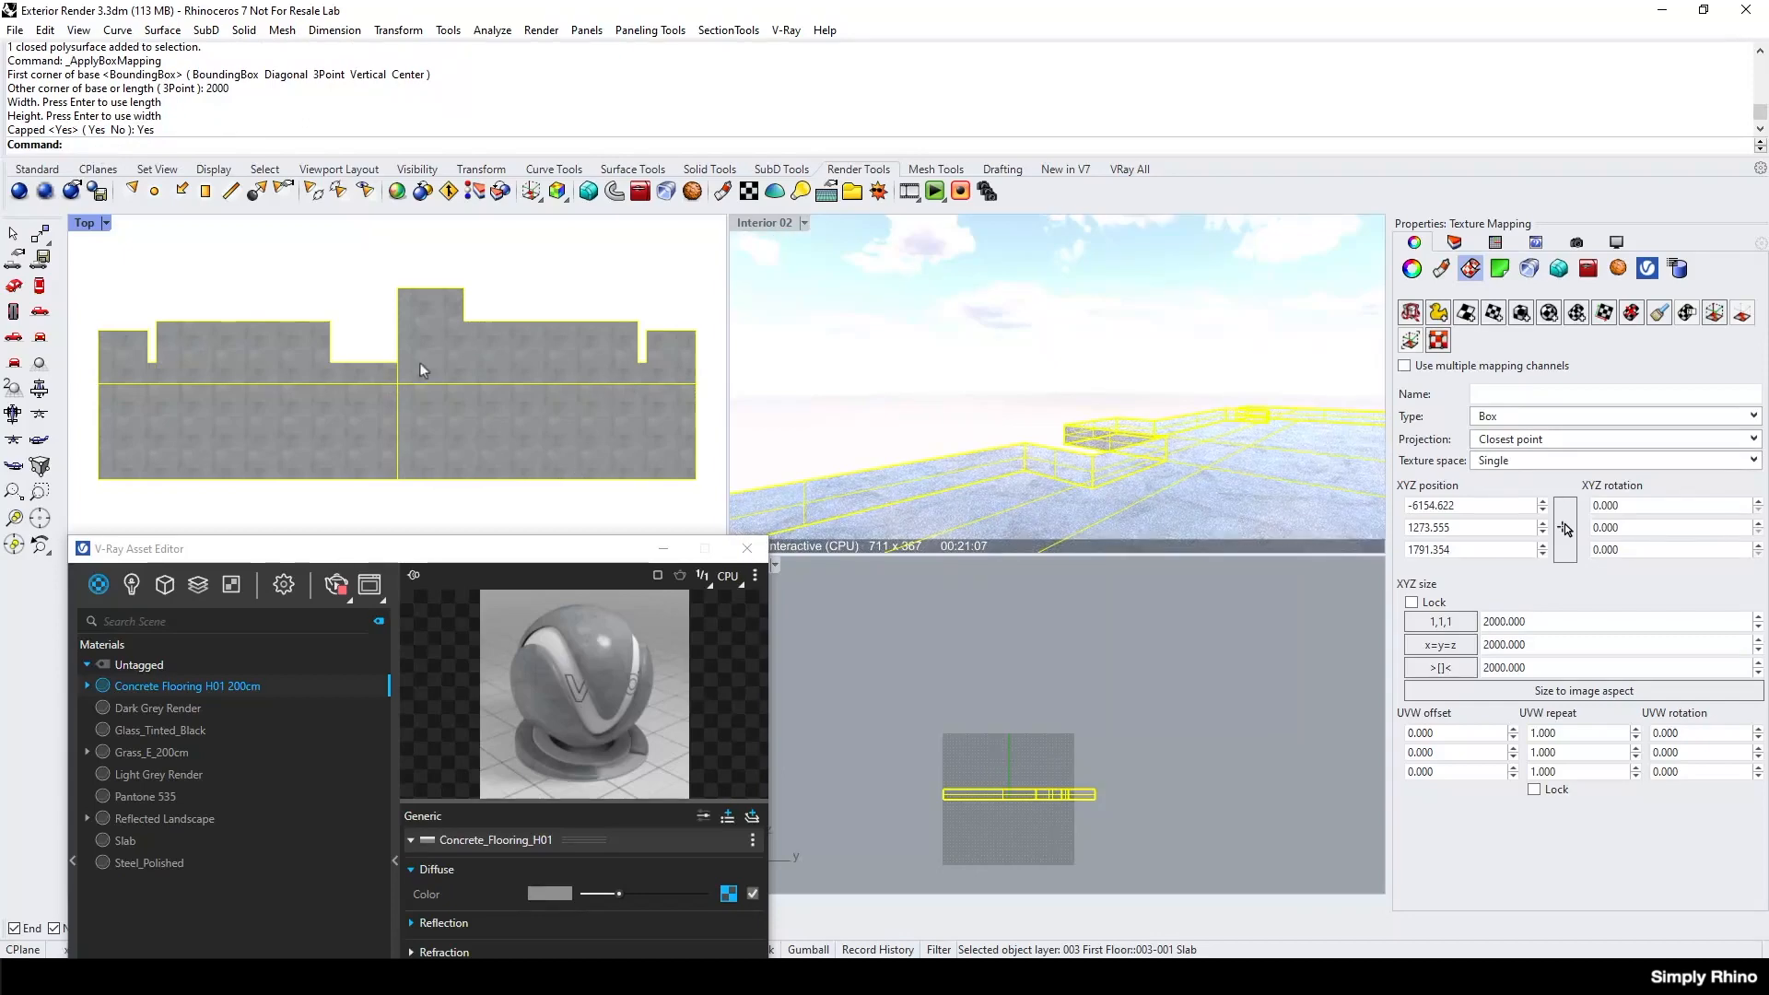
Turn the Rhino sun back on and unisolate the slab to show the rest of the model.
{"action": "key", "text": "Escape"}
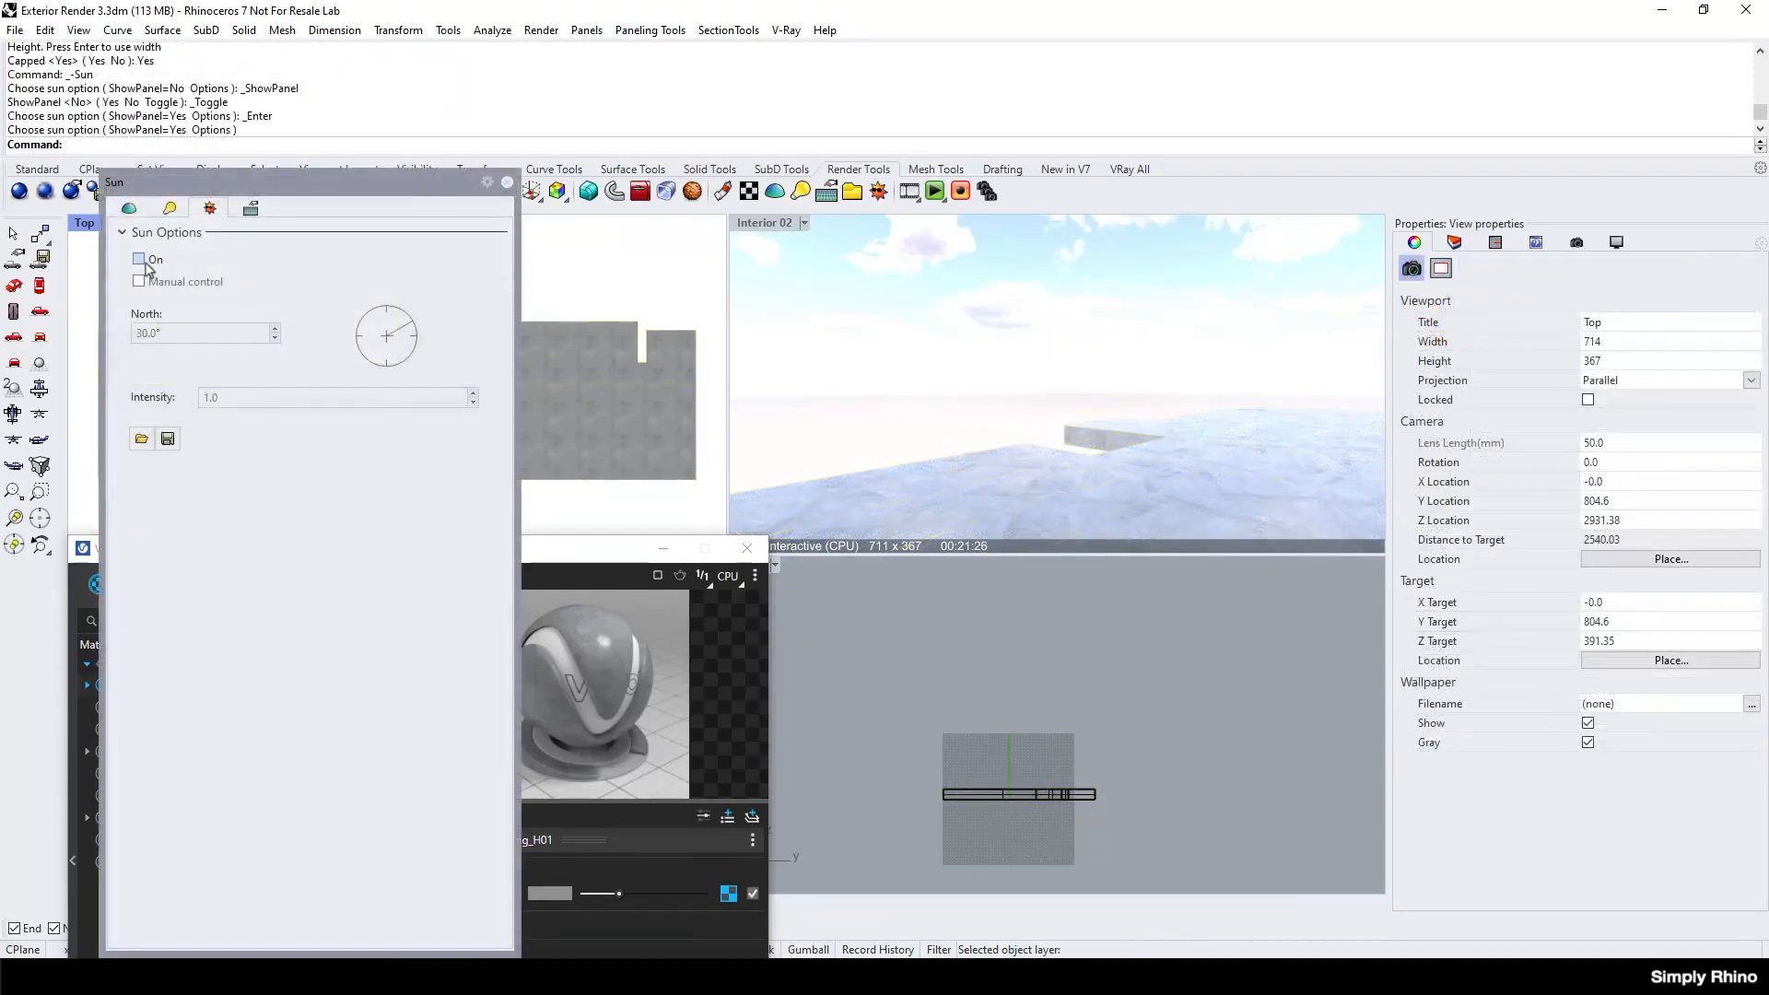
{"action": "left_click", "coordinate": [140, 260]}
{"action": "left_click", "coordinate": [508, 183]}
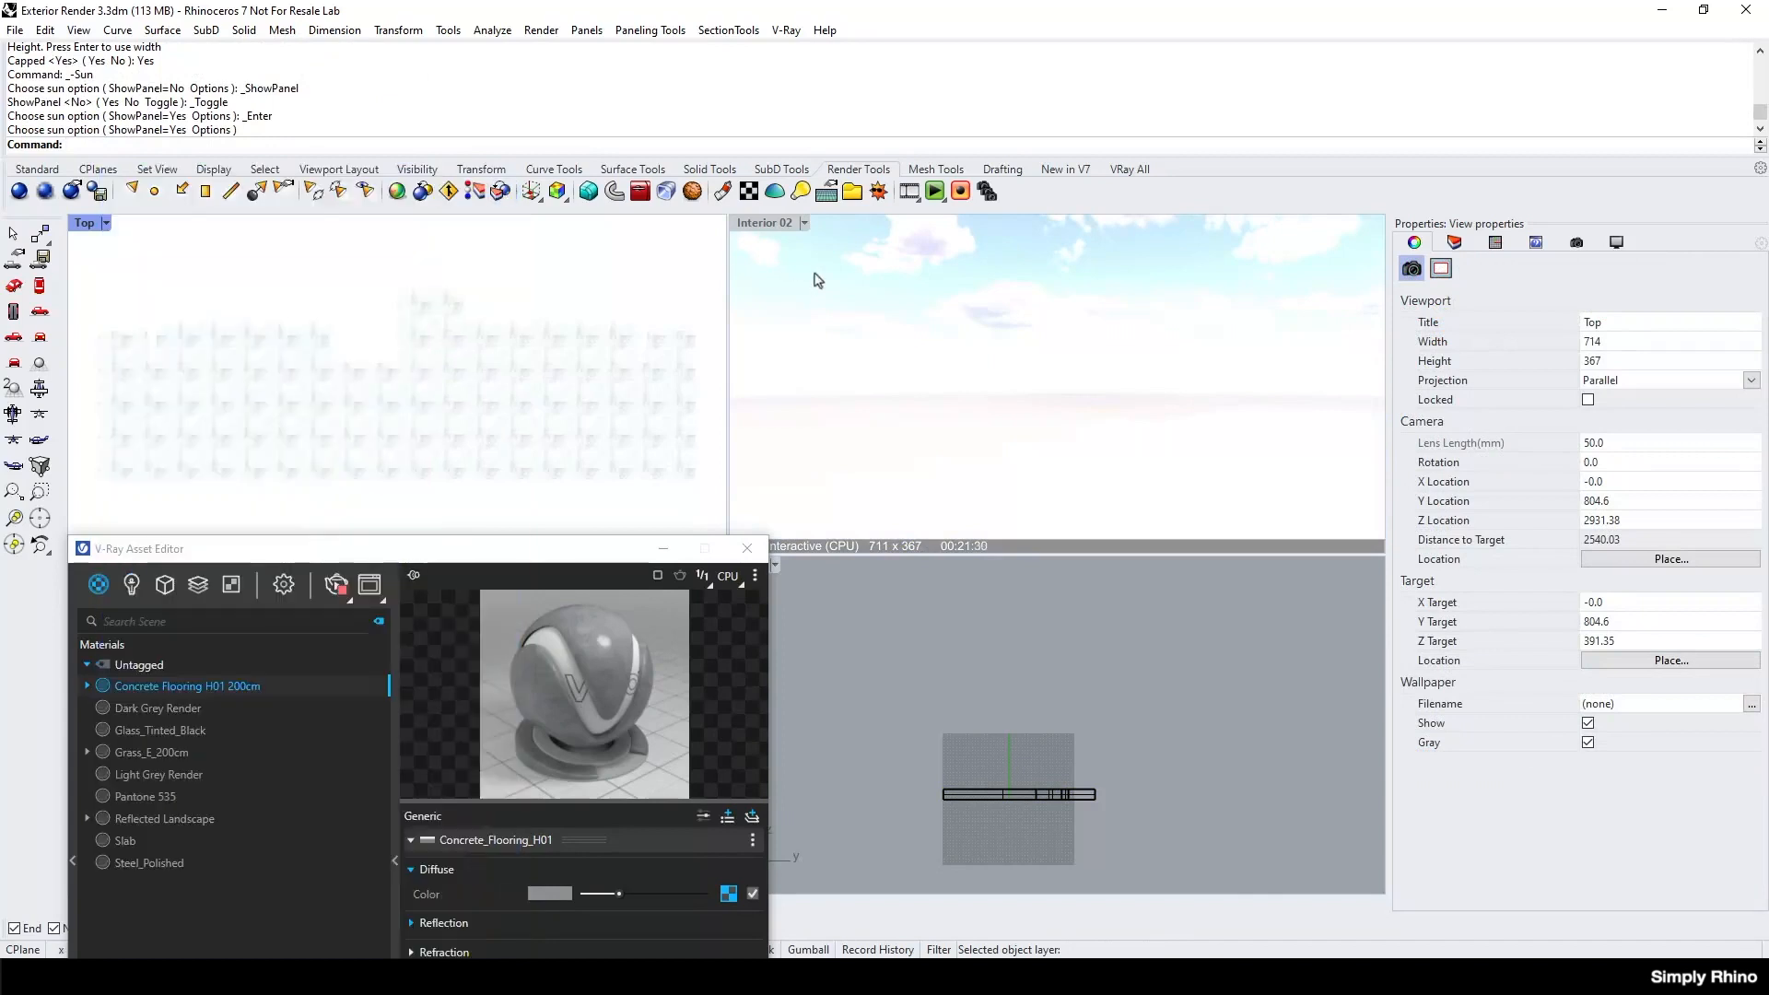
{"action": "left_click", "coordinate": [416, 169]}
{"action": "right_click", "coordinate": [96, 192]}
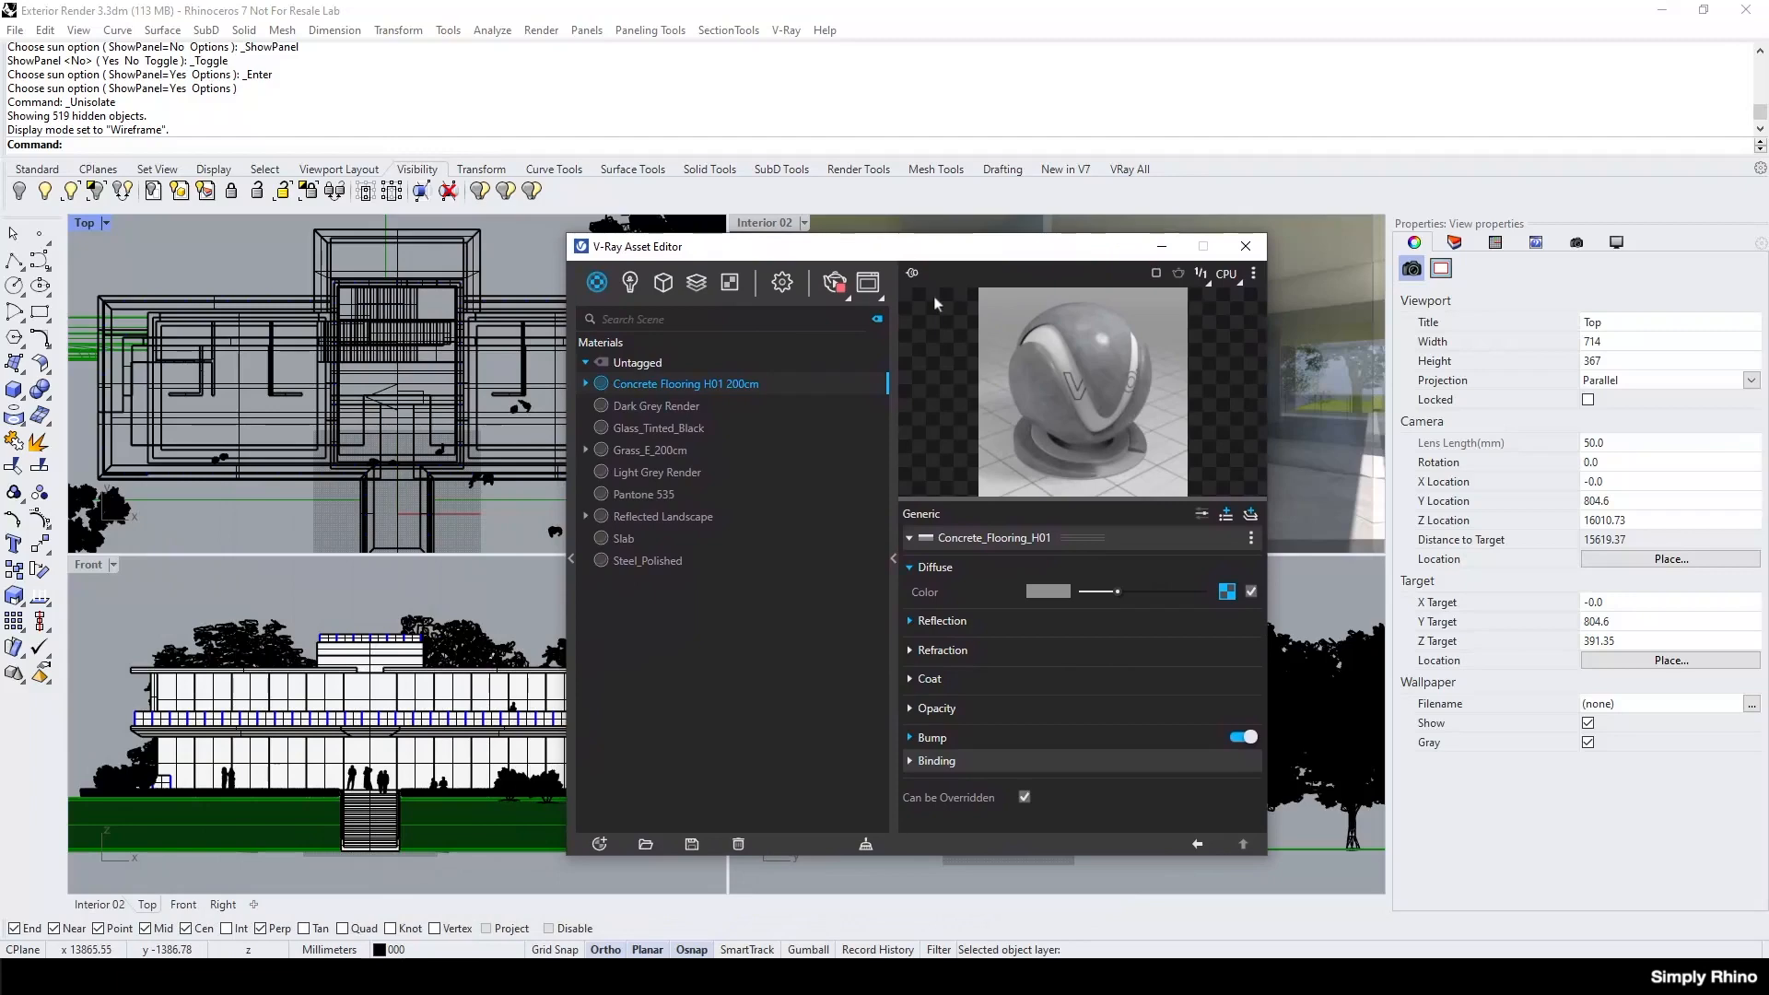
Expand the Asset Editor's material library pane and browse Documents > V-Ray Material Library > AEC > materials in File Explorer.
{"action": "left_click", "coordinate": [570, 558]}
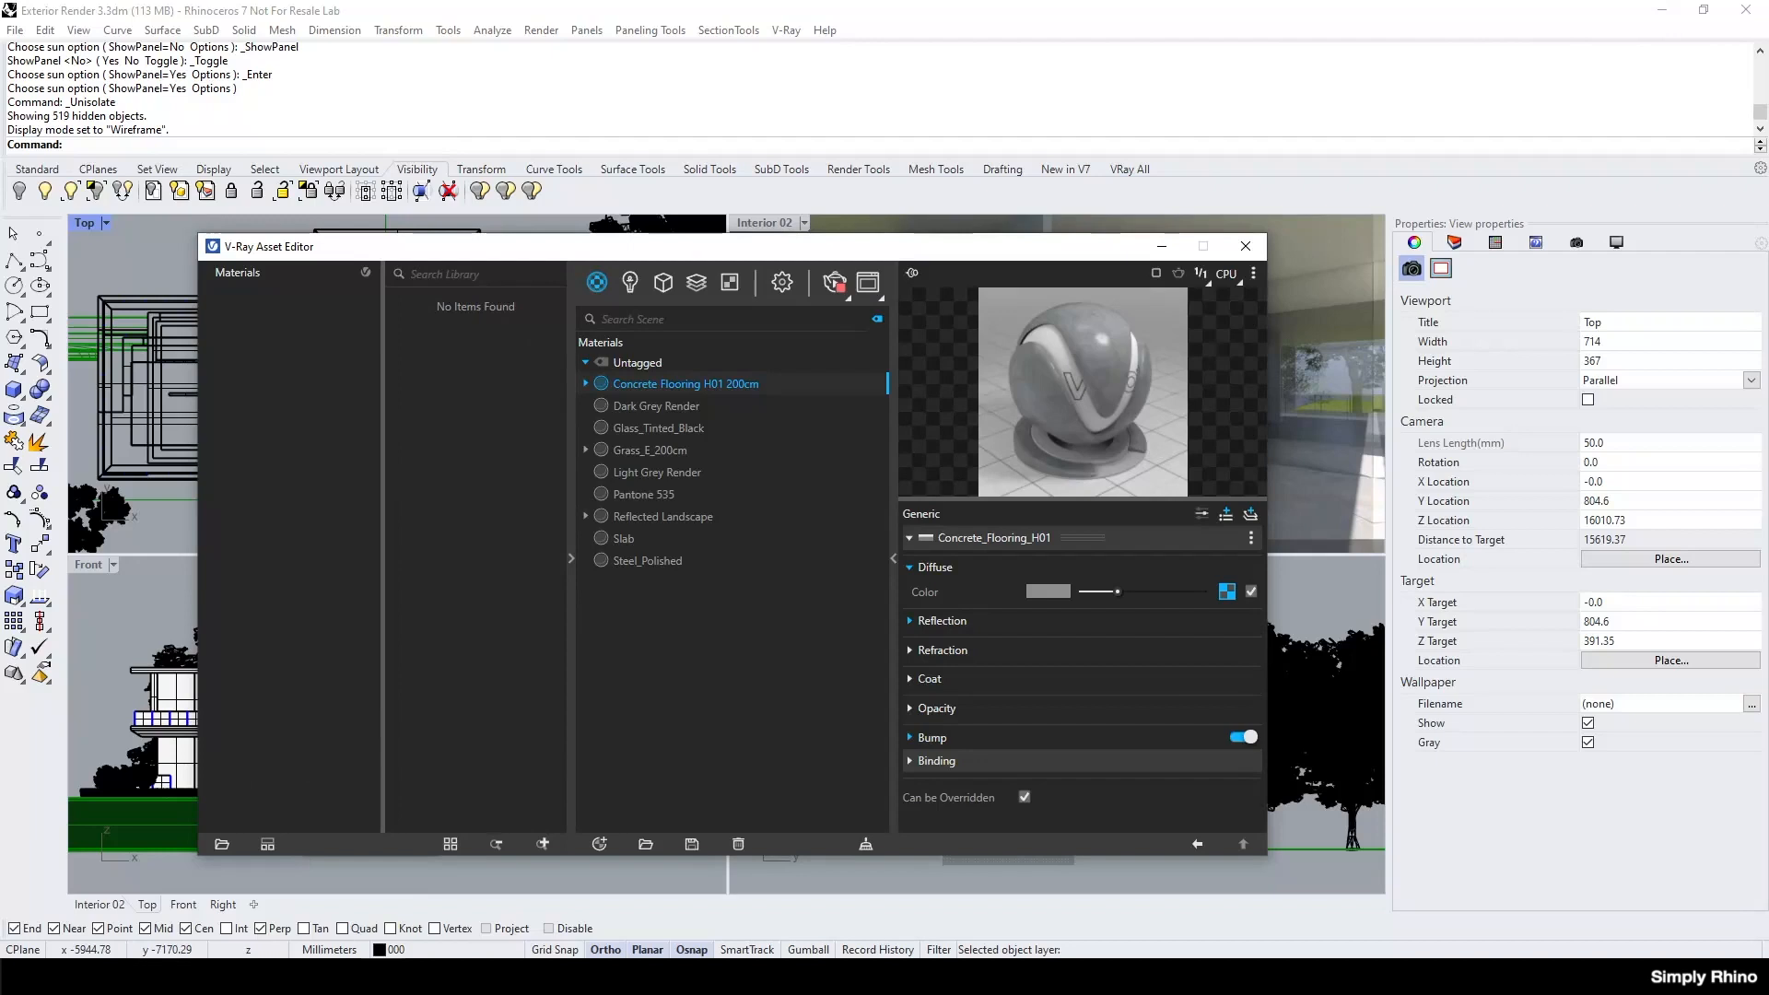
{"action": "key", "text": "super+e"}
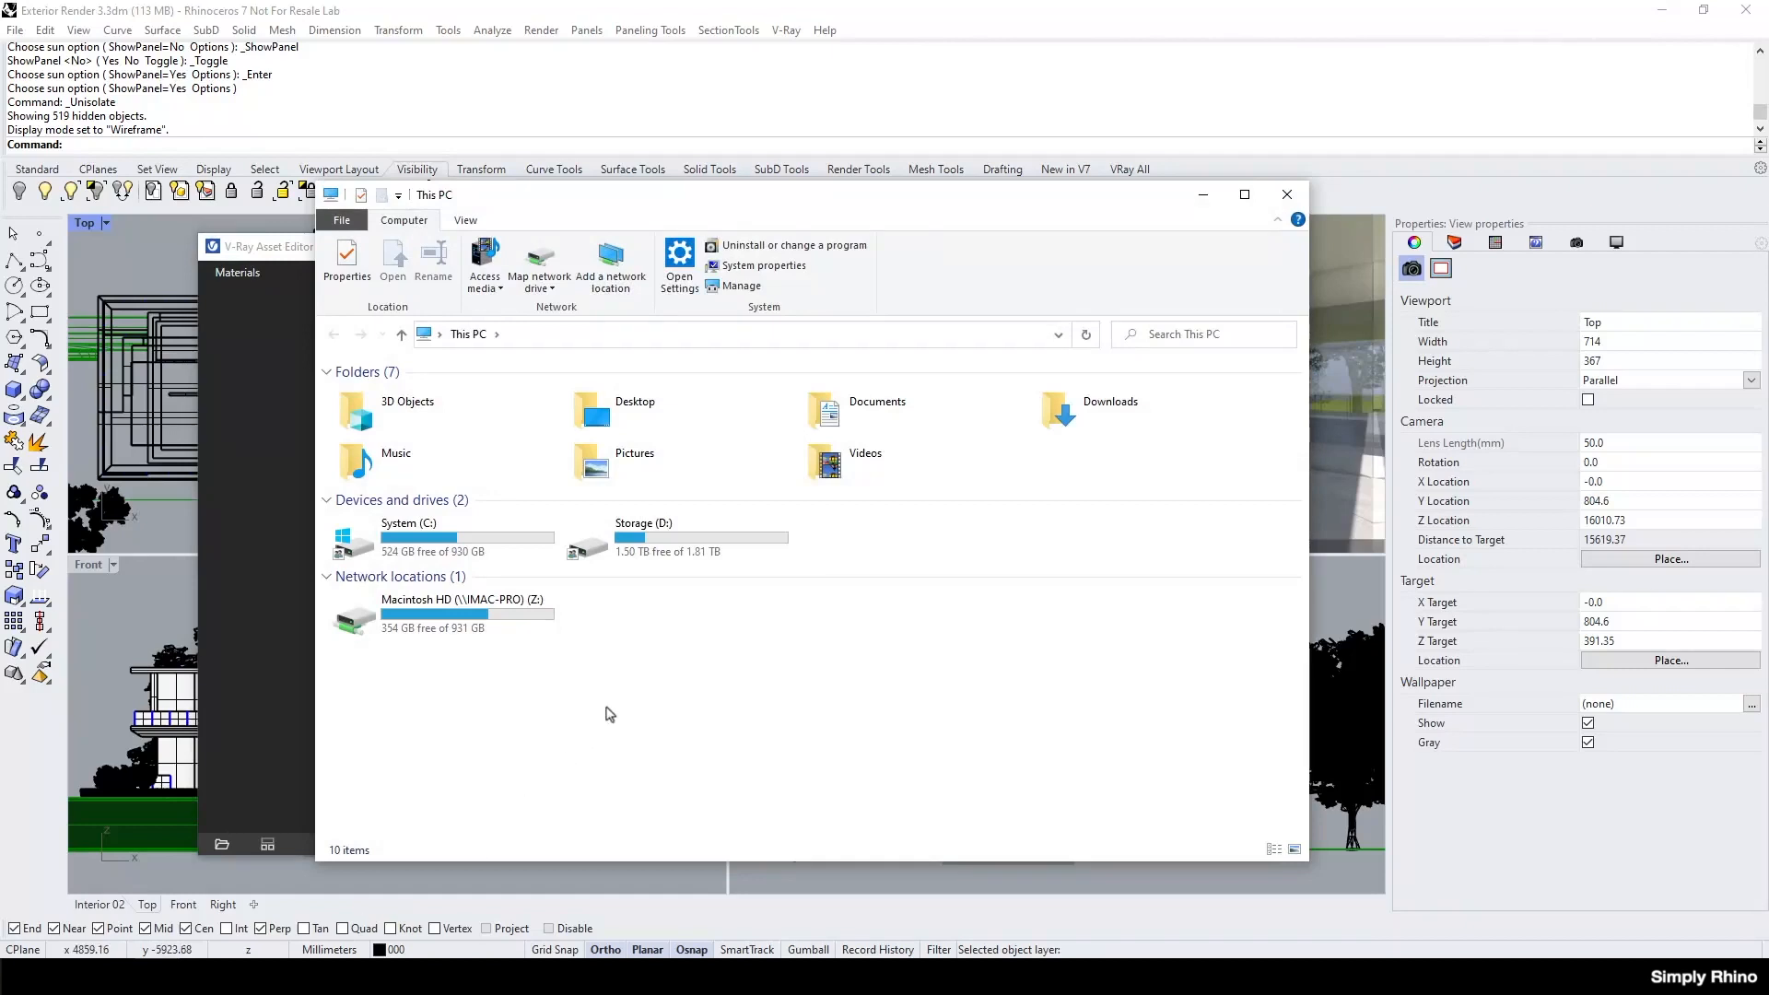
{"action": "double_click", "coordinate": [877, 422]}
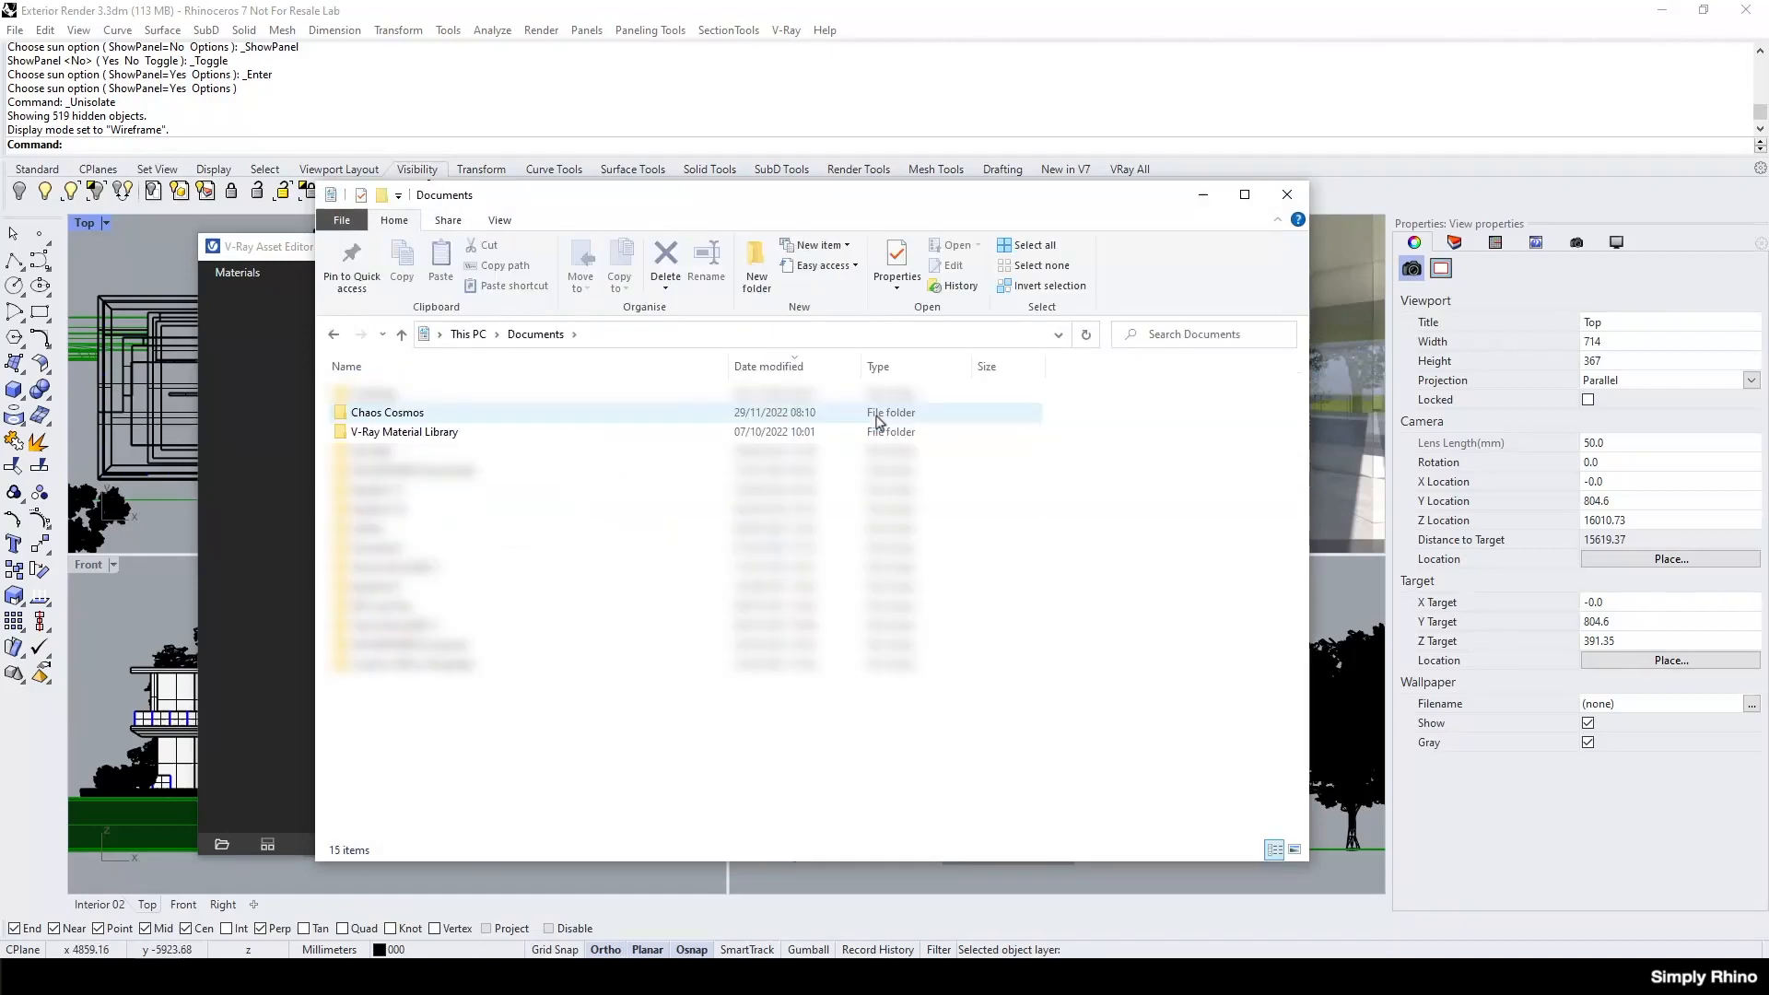
{"action": "double_click", "coordinate": [639, 433]}
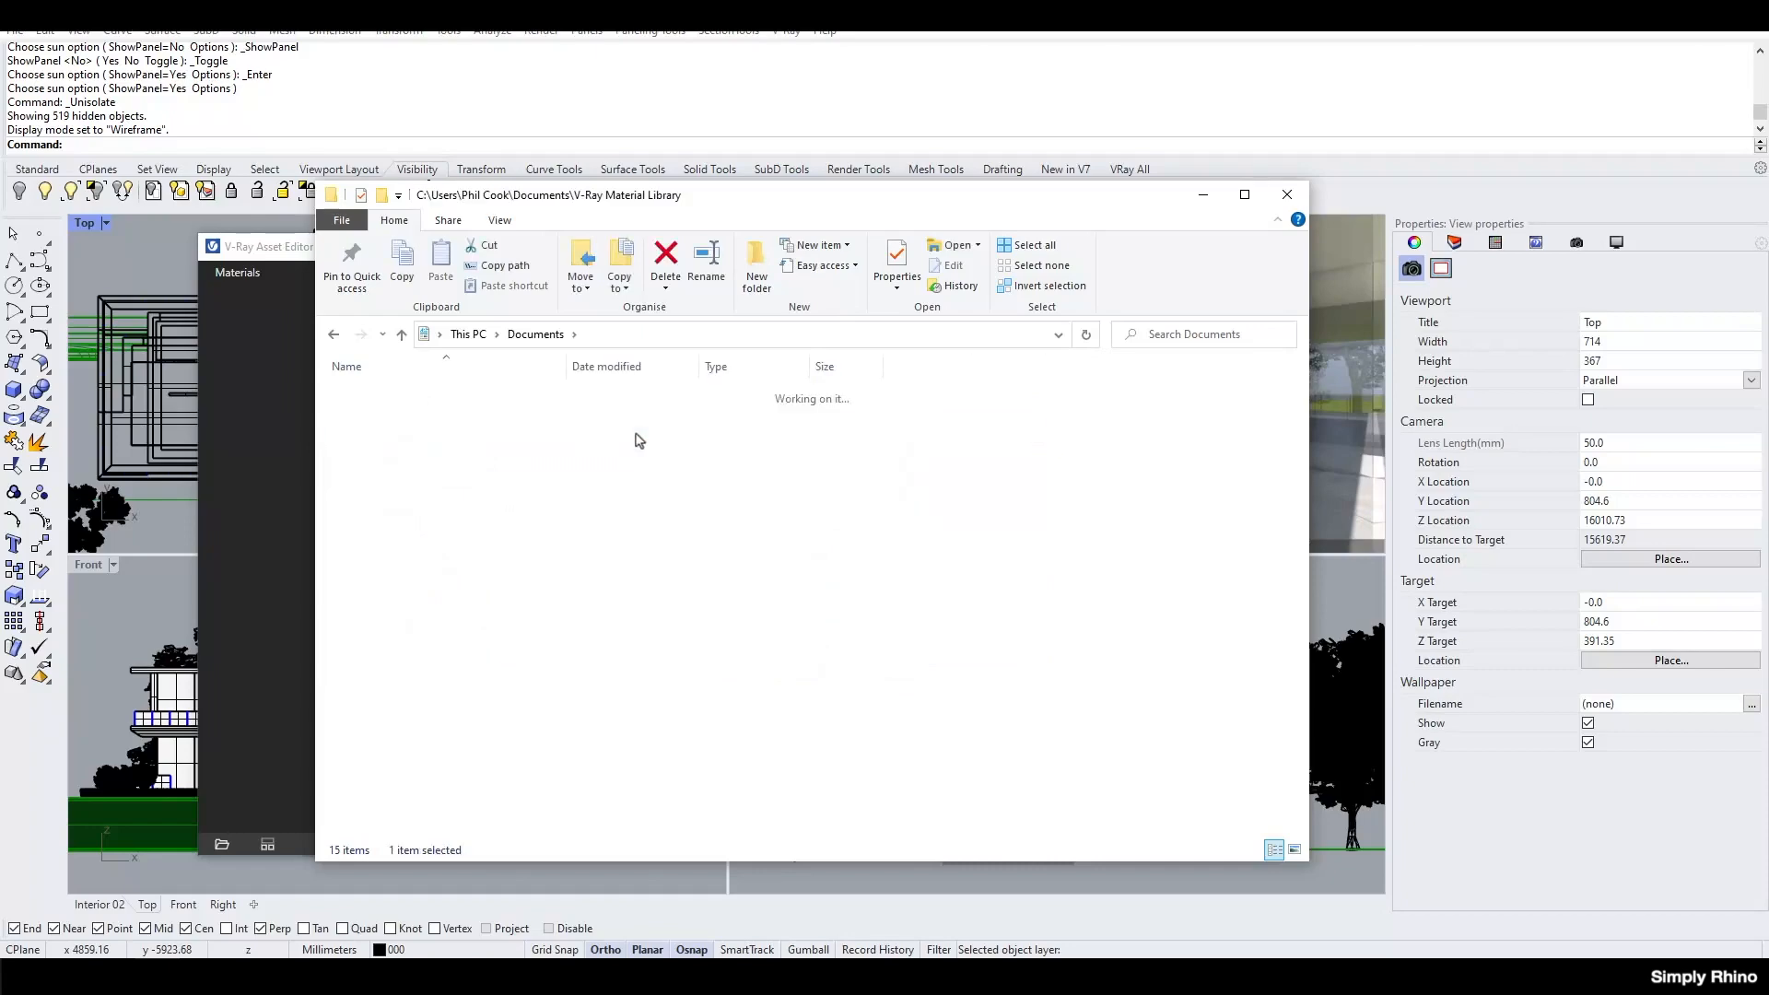
{"action": "double_click", "coordinate": [653, 394]}
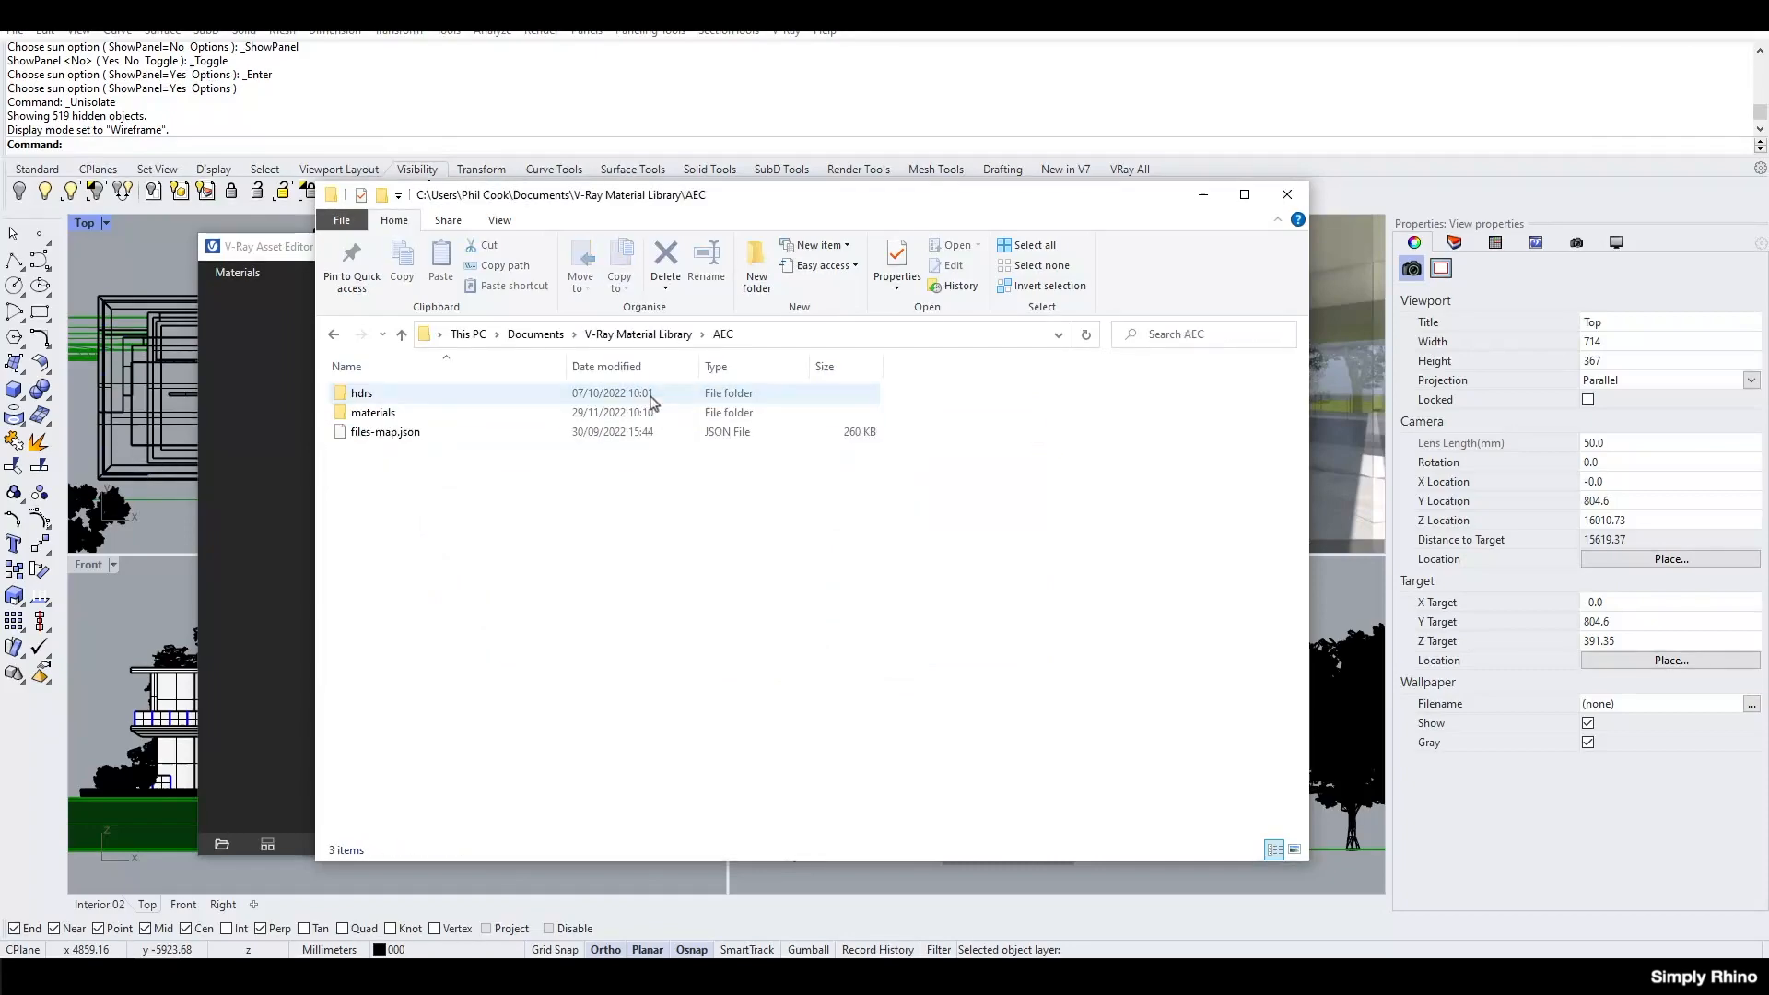
{"action": "double_click", "coordinate": [645, 414]}
{"action": "double_click", "coordinate": [645, 394]}
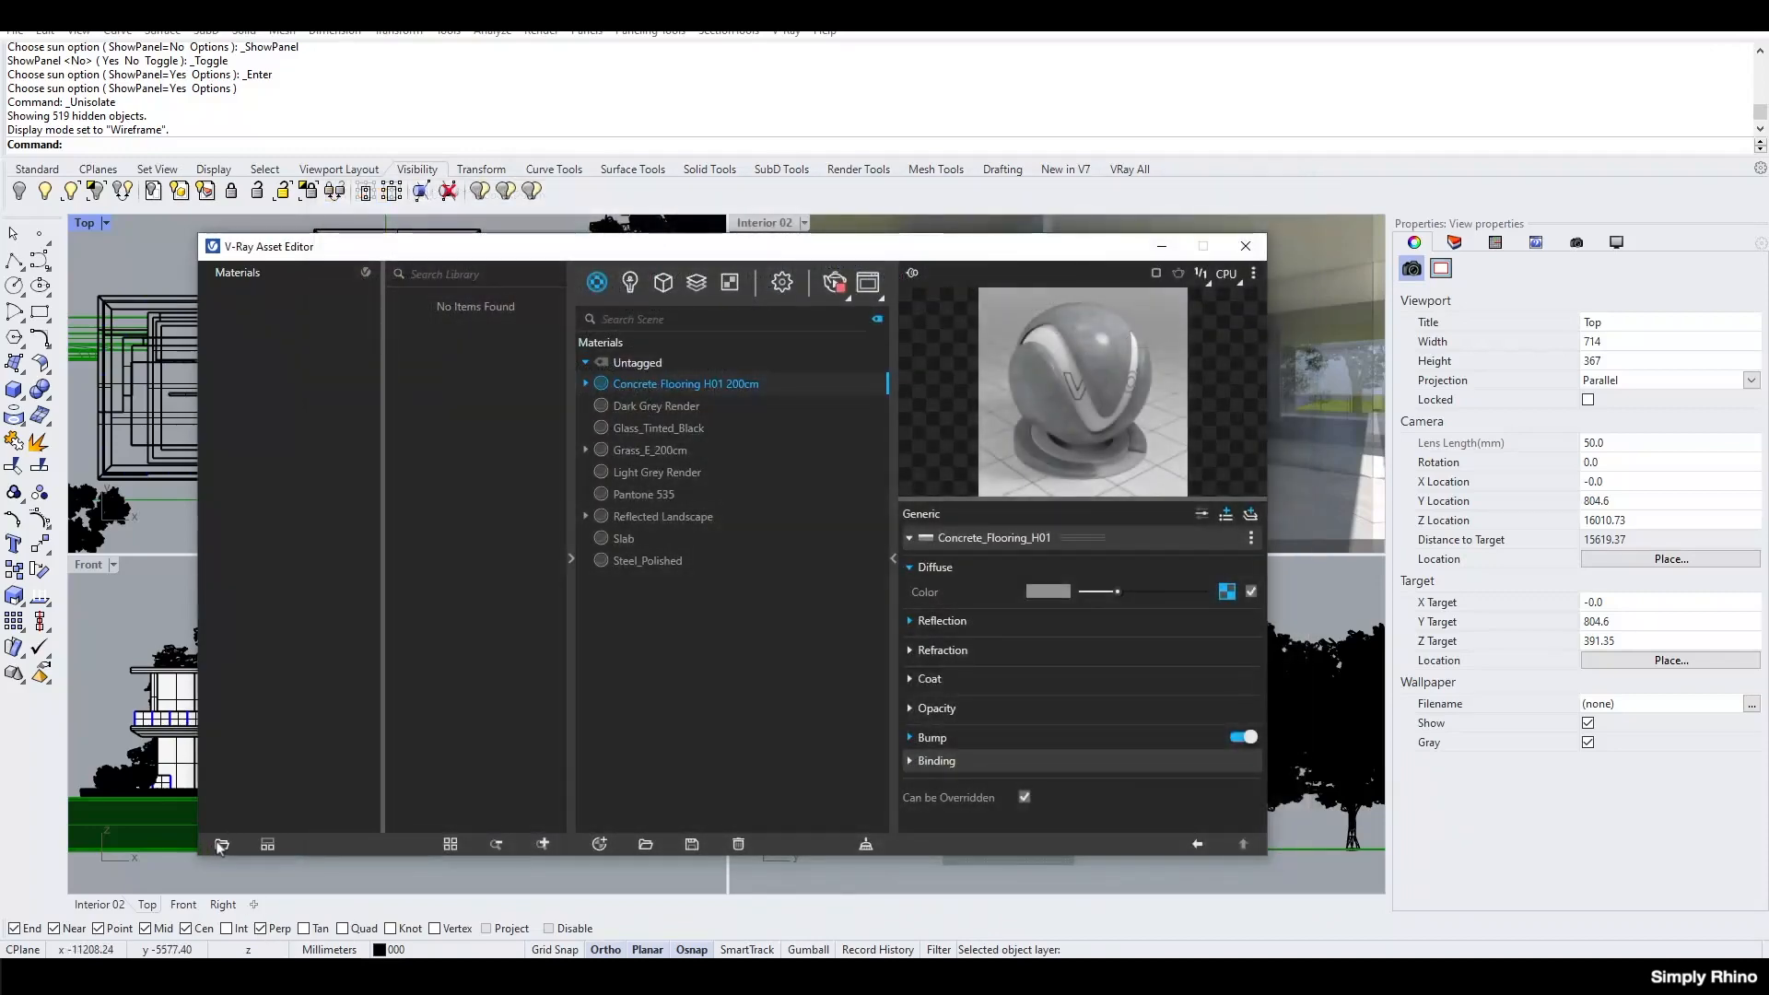
Load the Materials folder found within Documents > V-Ray Material Library > AEC as a library location in the V-Ray Asset Editor.
{"action": "left_click", "coordinate": [221, 845]}
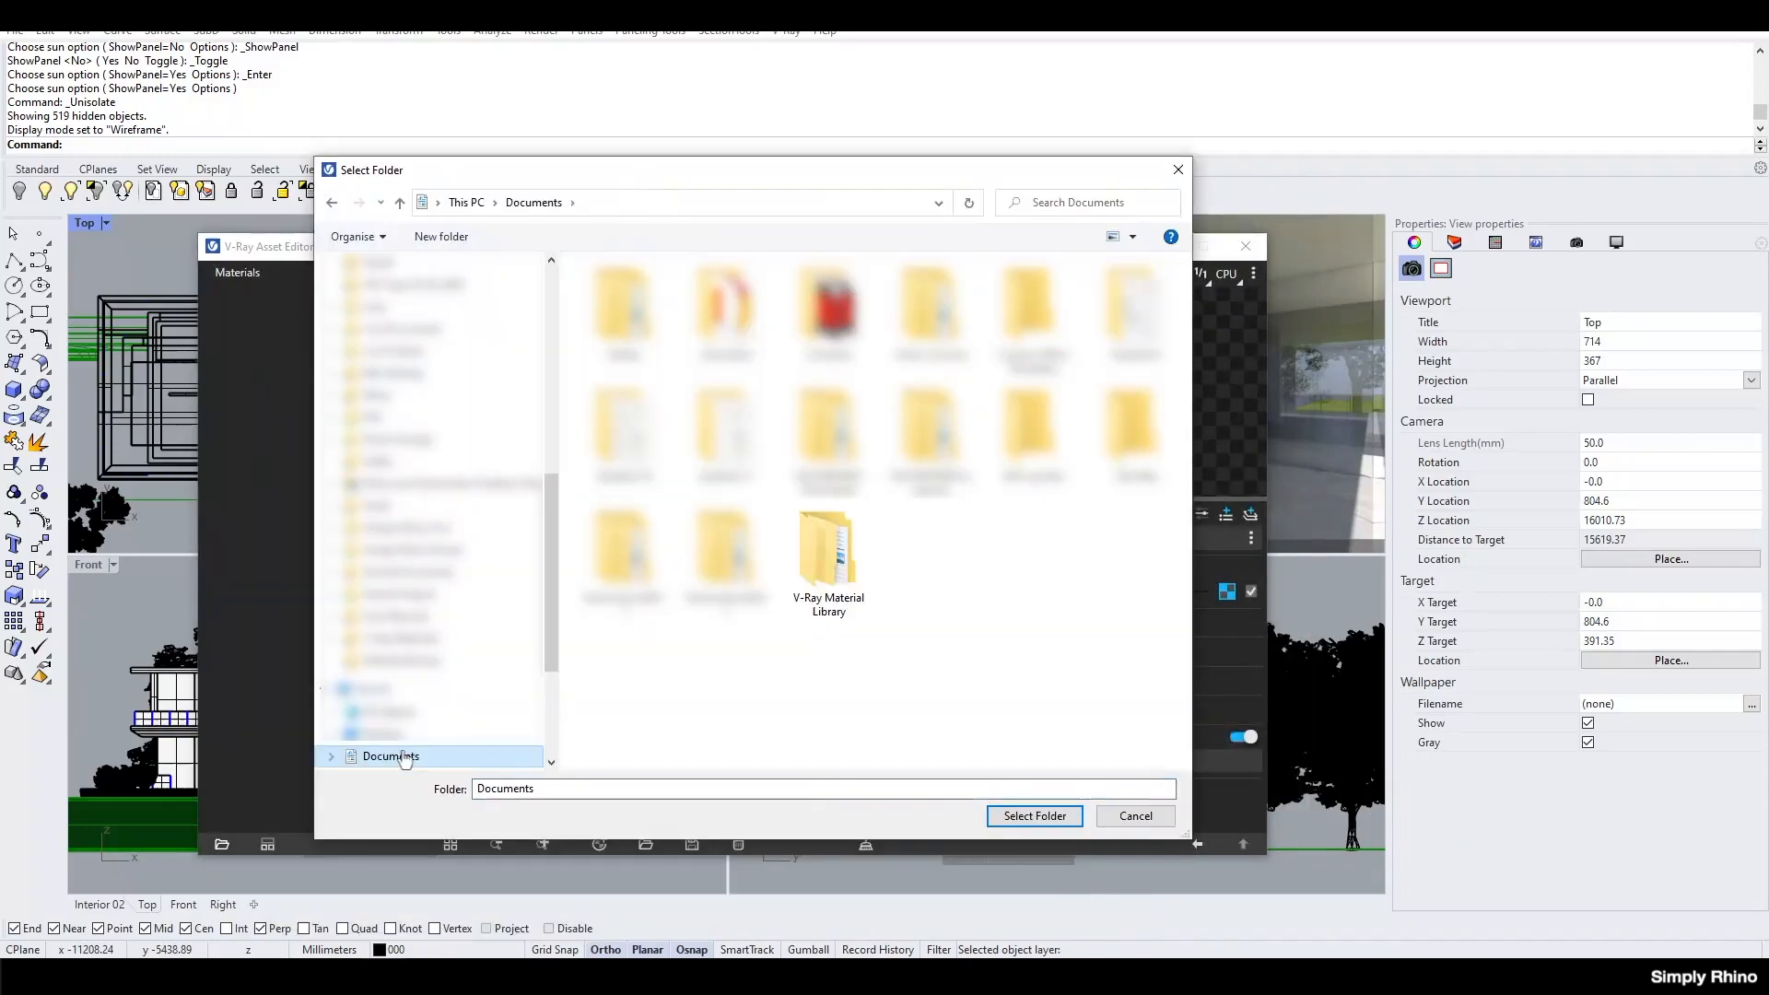
{"action": "left_click", "coordinate": [800, 570]}
{"action": "double_click", "coordinate": [798, 574]}
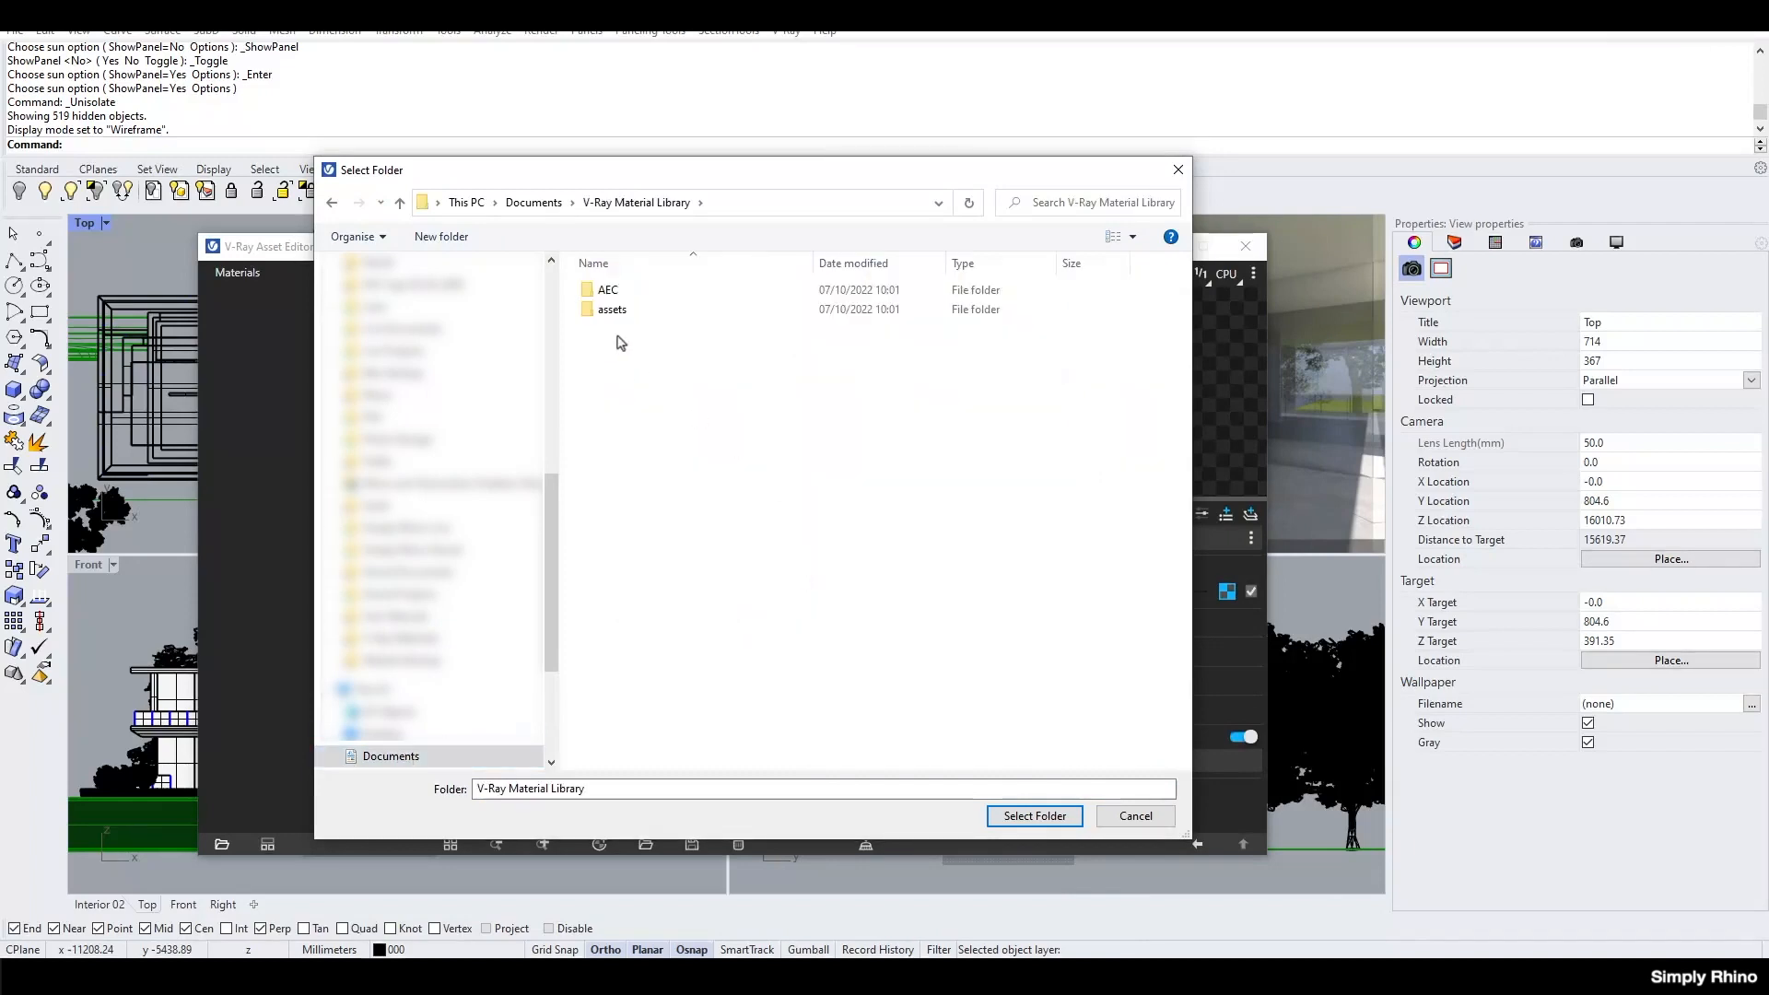
{"action": "left_click", "coordinate": [623, 296]}
{"action": "double_click", "coordinate": [625, 299]}
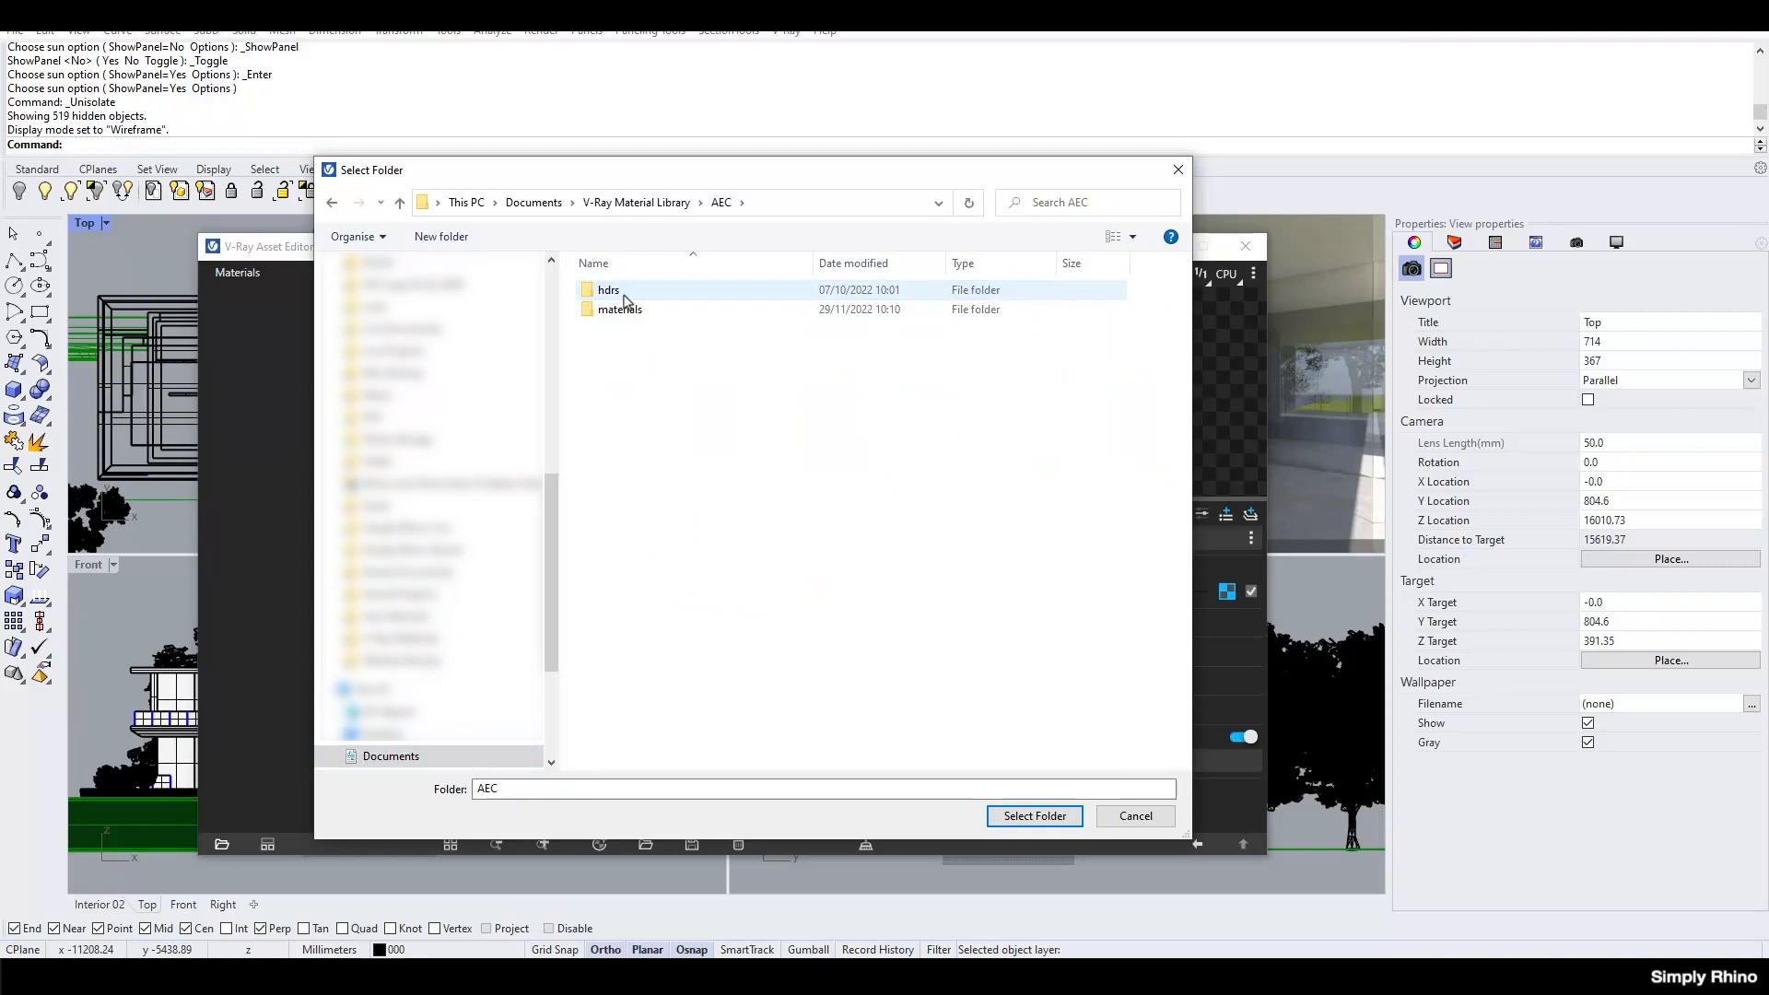
{"action": "left_click", "coordinate": [621, 311]}
{"action": "double_click", "coordinate": [621, 310]}
{"action": "left_click", "coordinate": [652, 305]}
{"action": "double_click", "coordinate": [652, 305]}
{"action": "left_click", "coordinate": [658, 293]}
{"action": "double_click", "coordinate": [658, 293]}
{"action": "left_click", "coordinate": [1034, 816]}
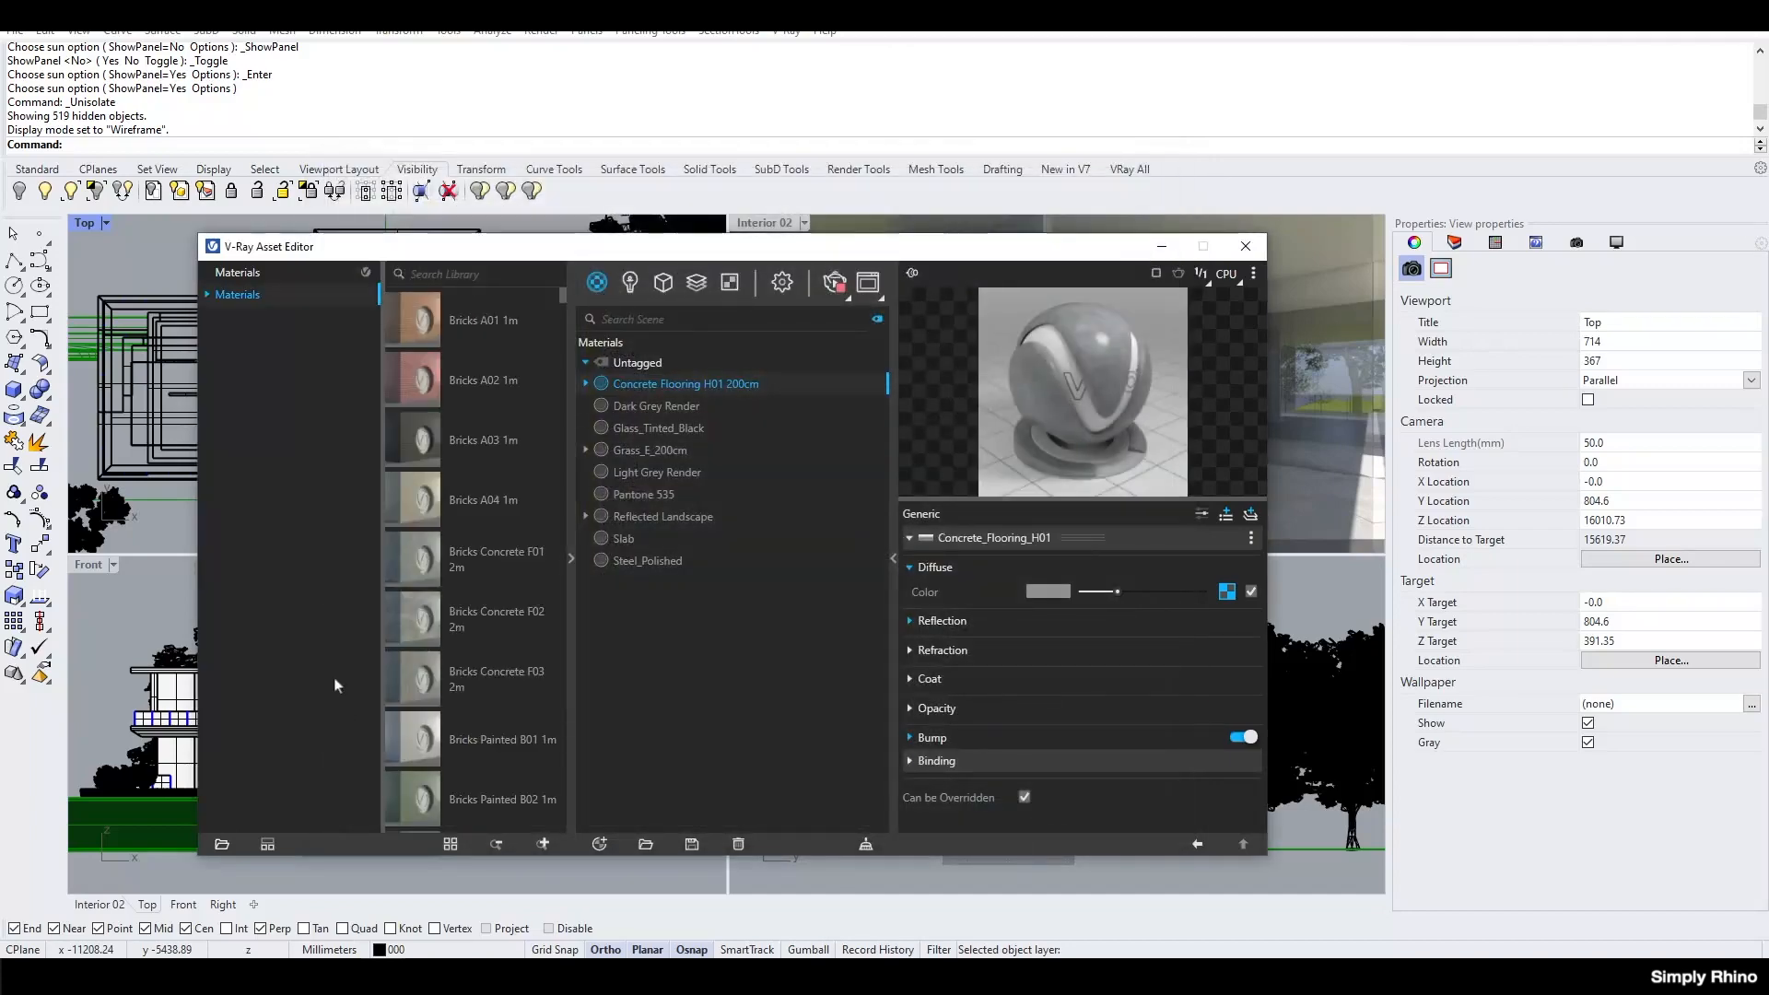
Expand the loaded Materials library and browse its Bricks, Carpaint and Ceramic & Porcelain categories.
{"action": "left_click", "coordinate": [208, 296]}
{"action": "left_click", "coordinate": [252, 318]}
{"action": "left_click", "coordinate": [250, 339]}
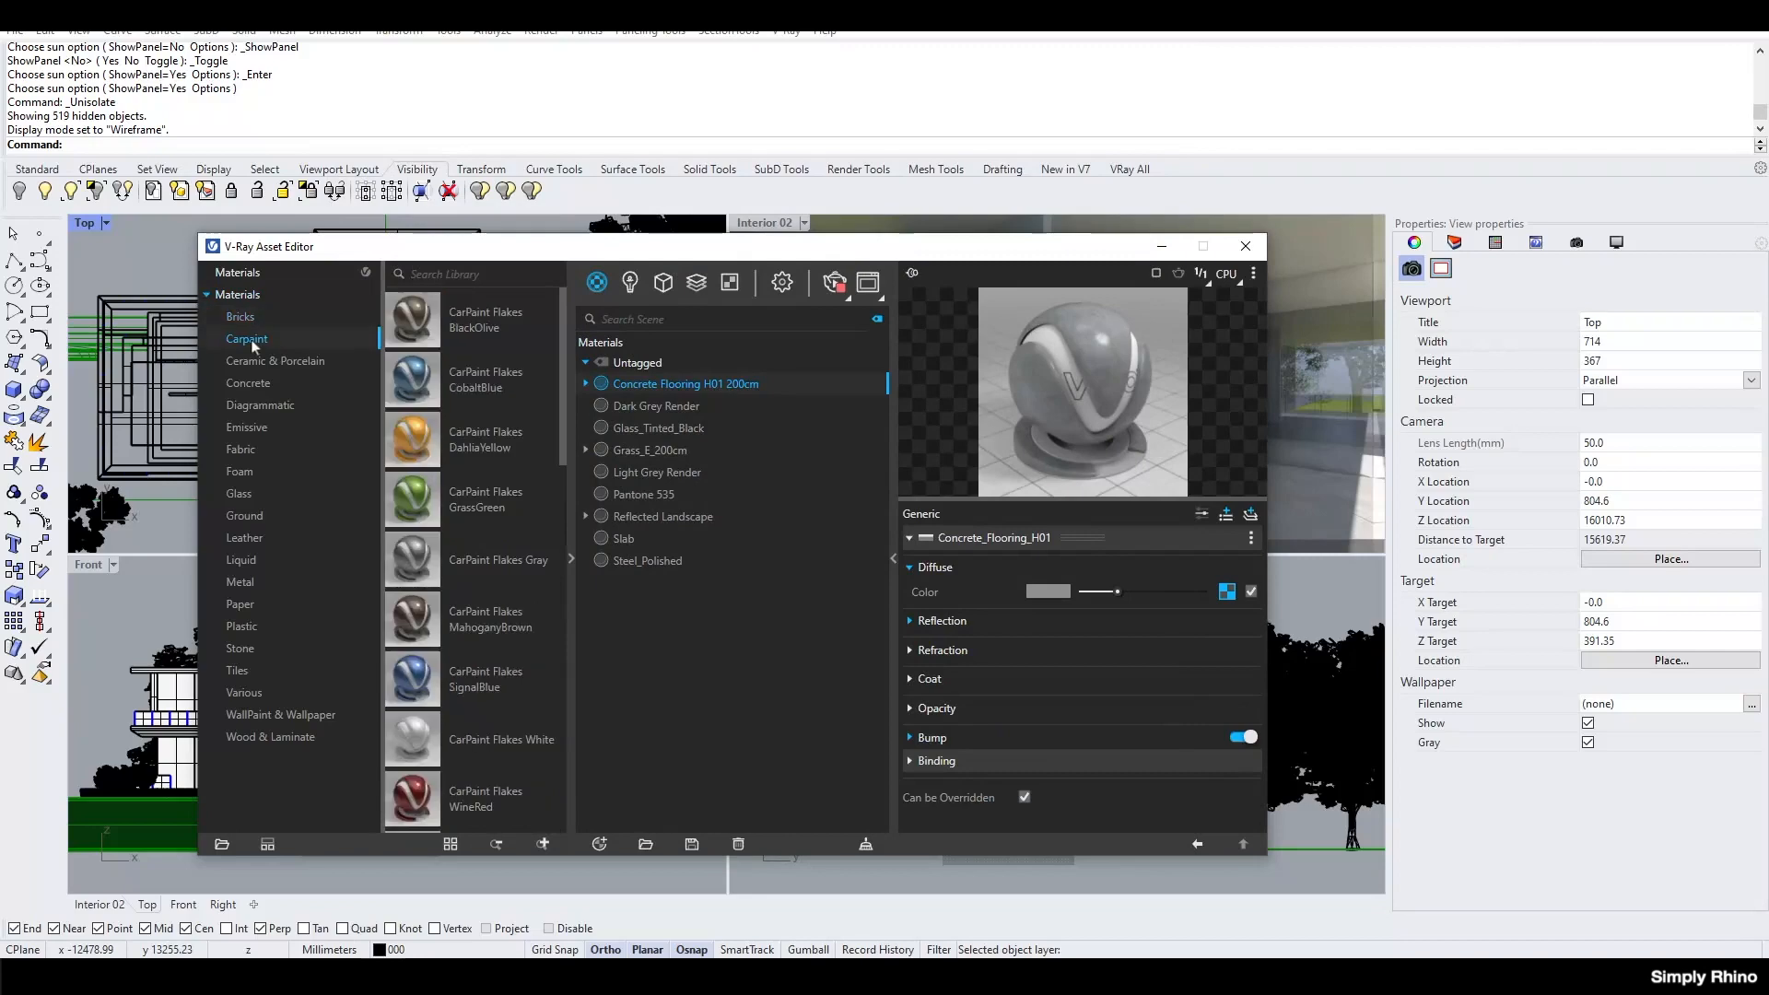
{"action": "left_click", "coordinate": [247, 360]}
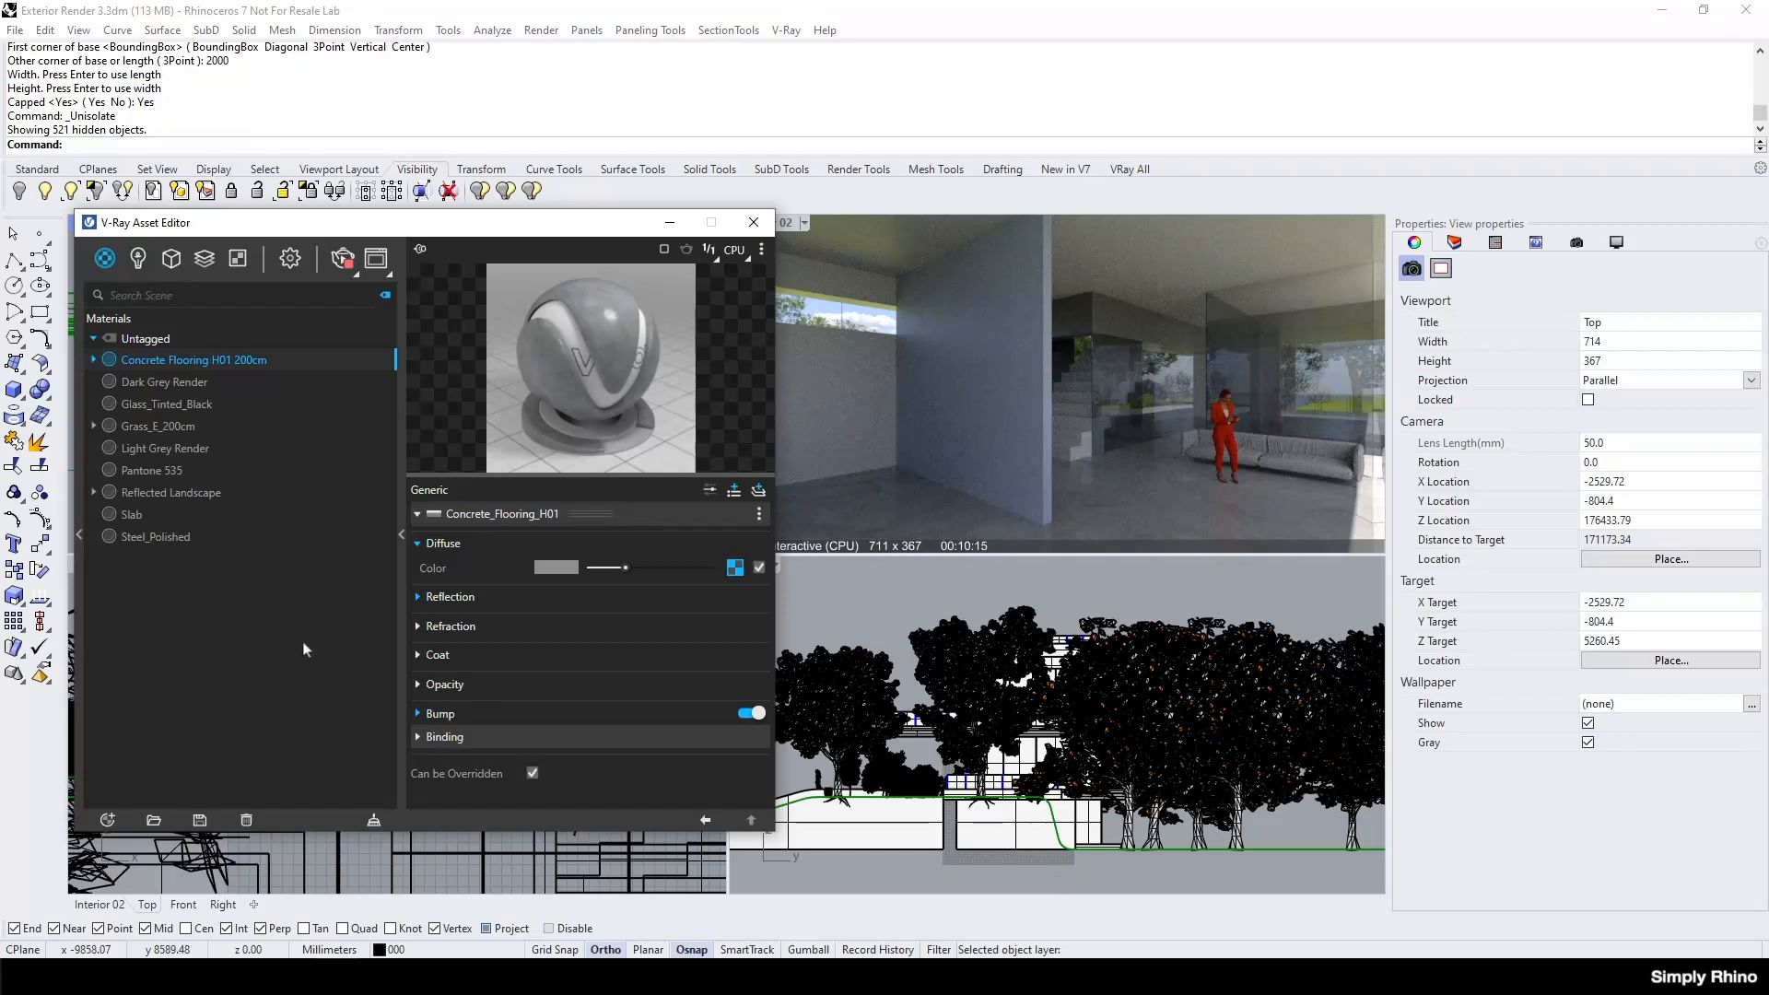
Turn on Material Override in the V-Ray render settings.
{"action": "left_click", "coordinate": [289, 267]}
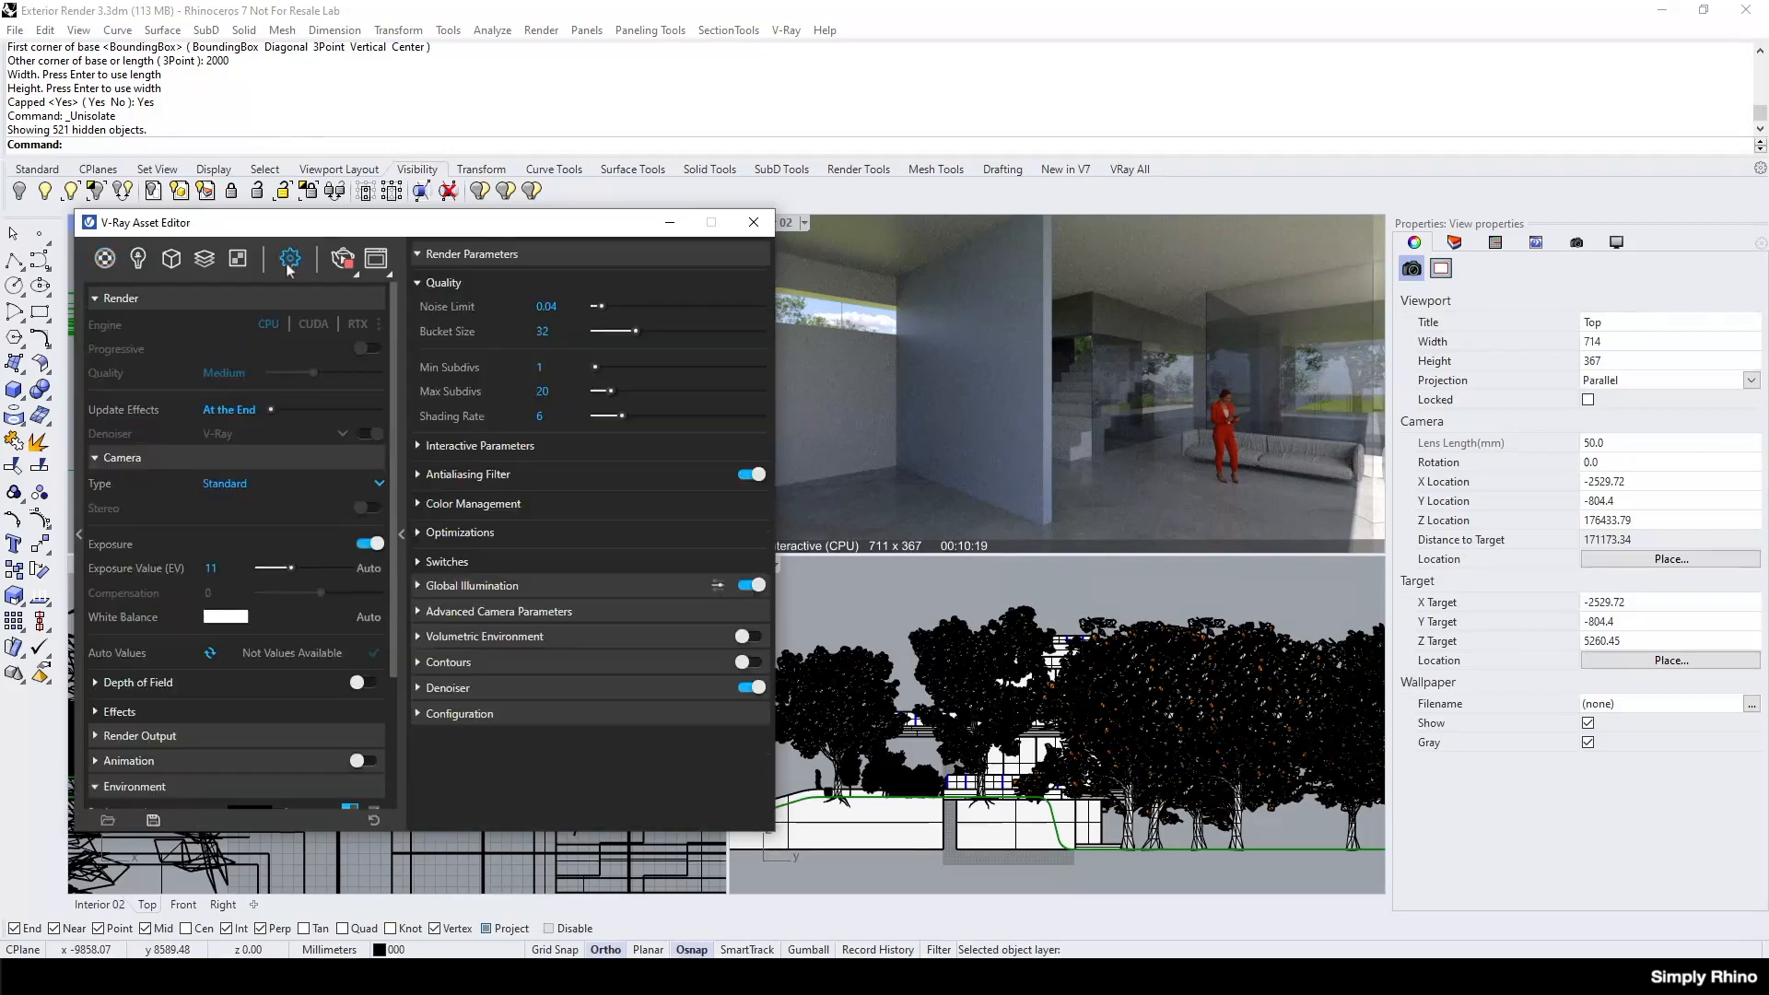
{"action": "scroll", "coordinate": [253, 542], "scroll_direction": "down", "scroll_amount": 2}
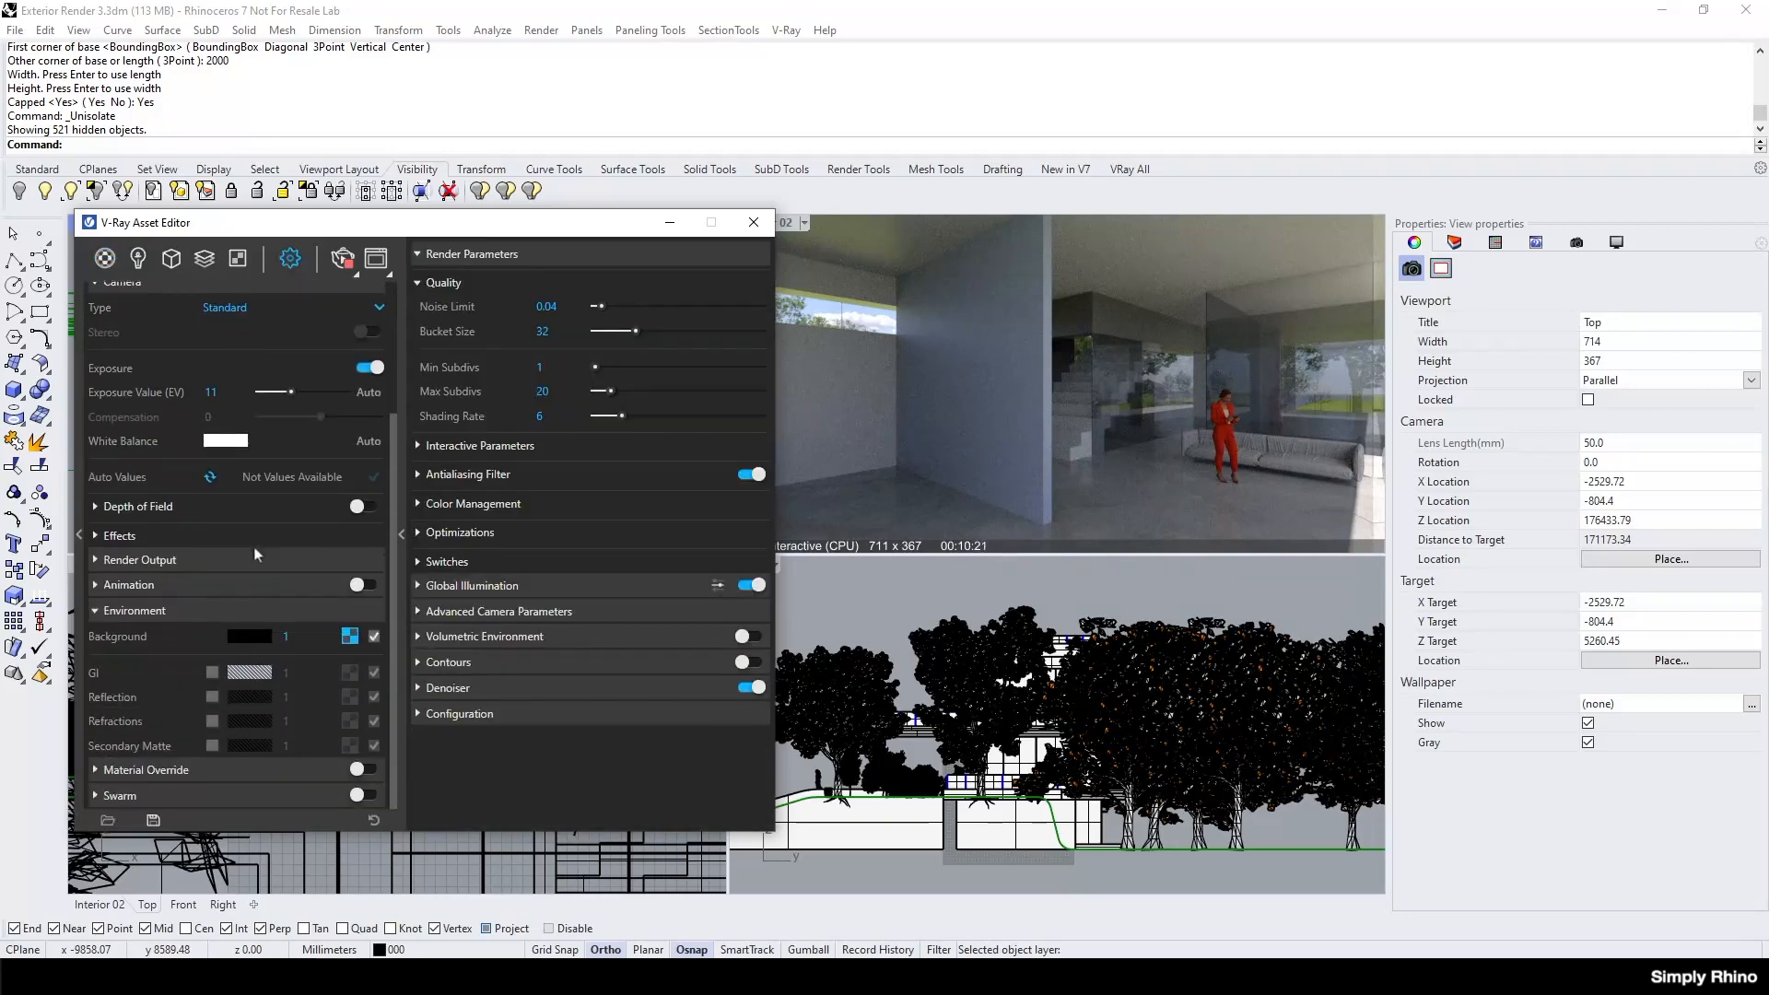
{"action": "left_click", "coordinate": [365, 771]}
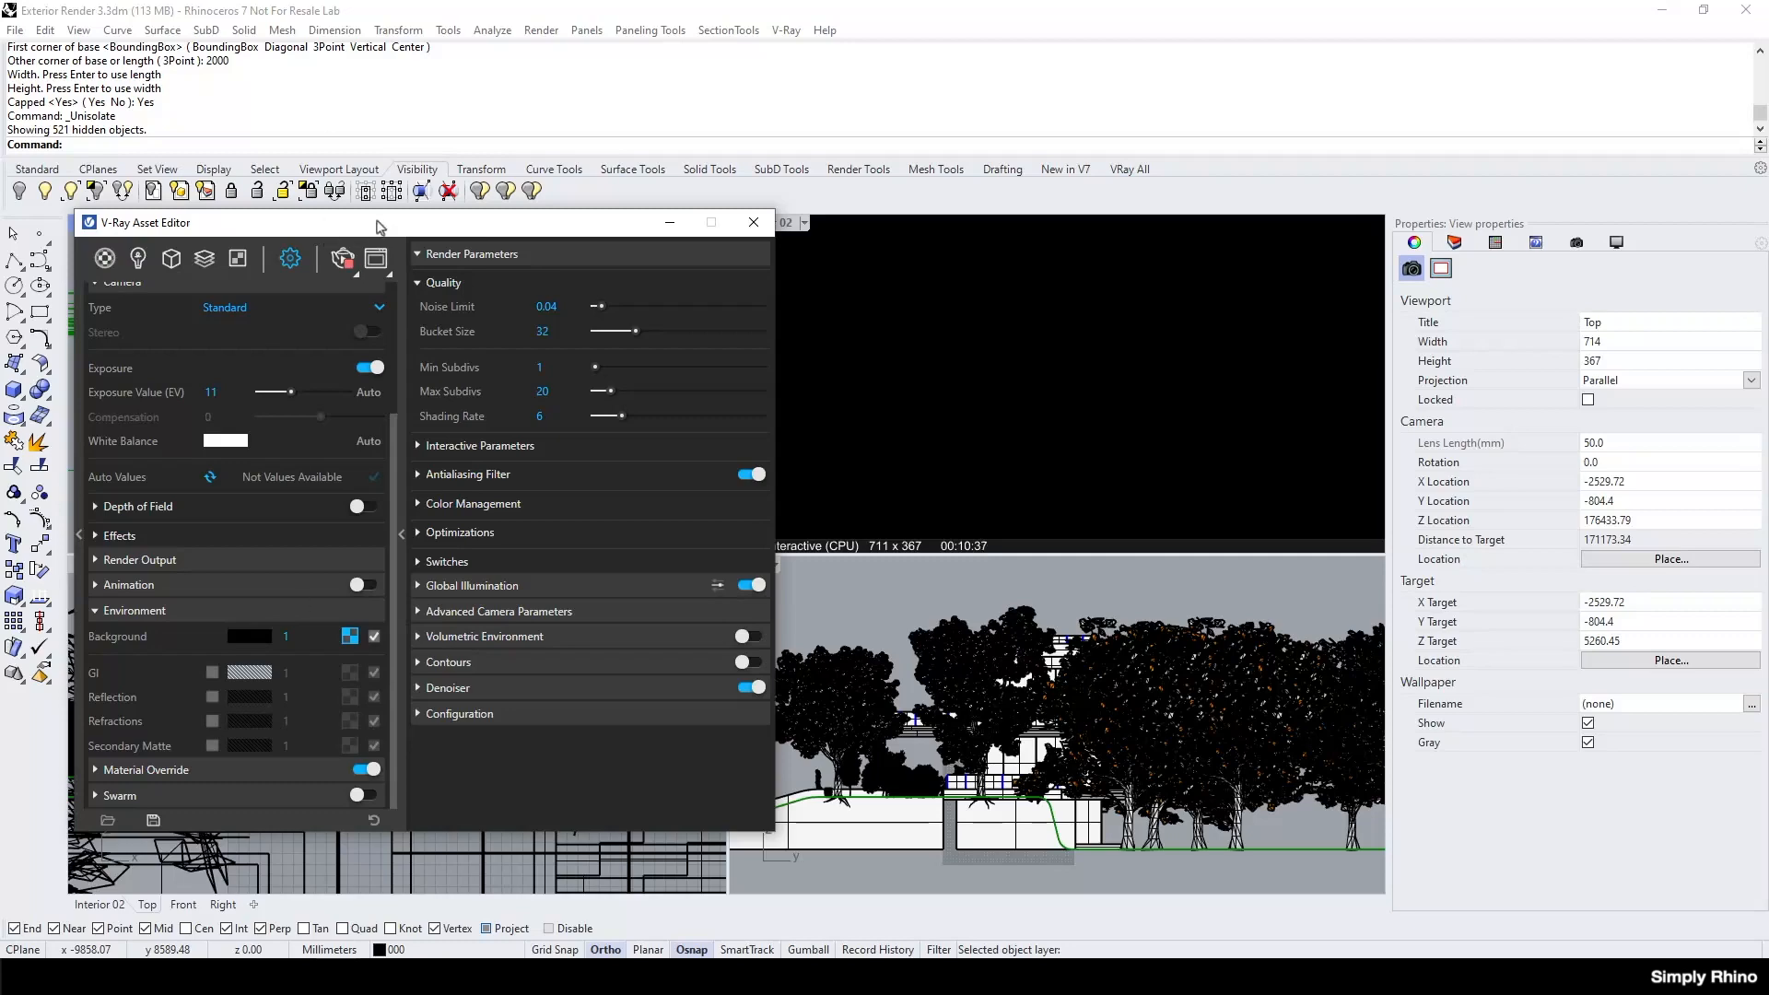
Move the Asset Editor aside and display the Glass_Tinted_Black material's properties to check its Can Be Overridden setting.
{"action": "left_click_drag", "start_coordinate": [377, 225], "coordinate": [356, 171]}
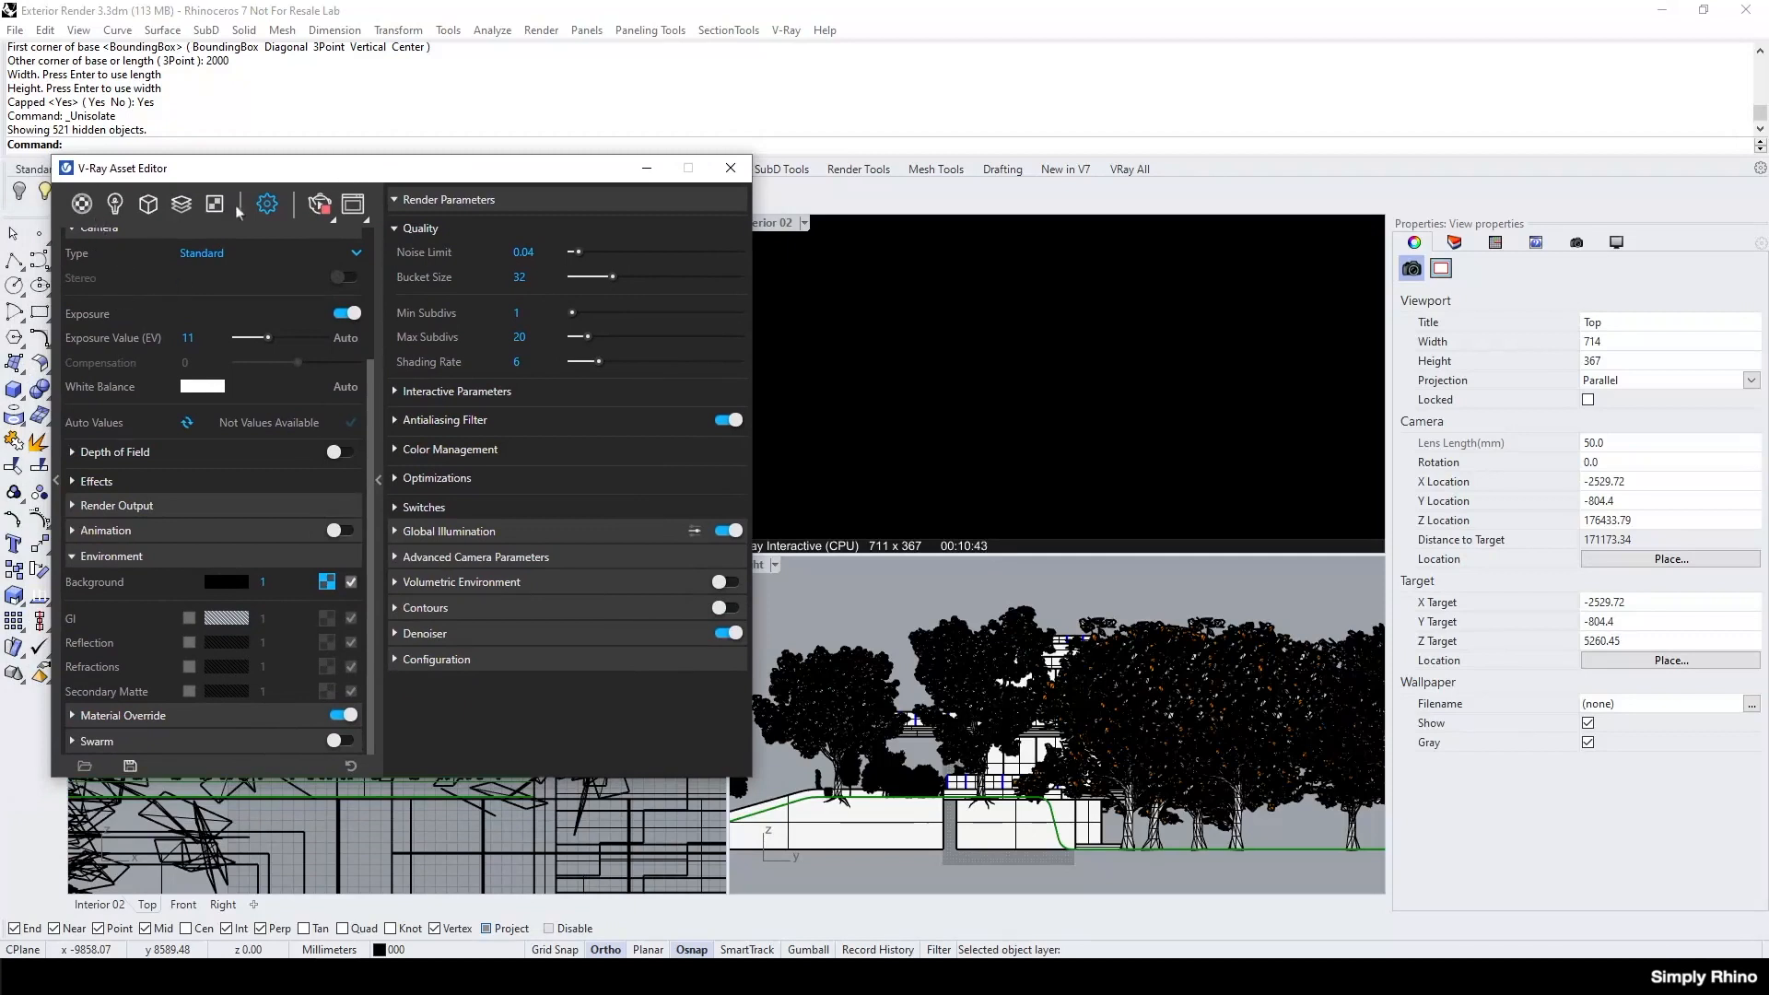
{"action": "left_click", "coordinate": [82, 204]}
{"action": "left_click", "coordinate": [143, 349]}
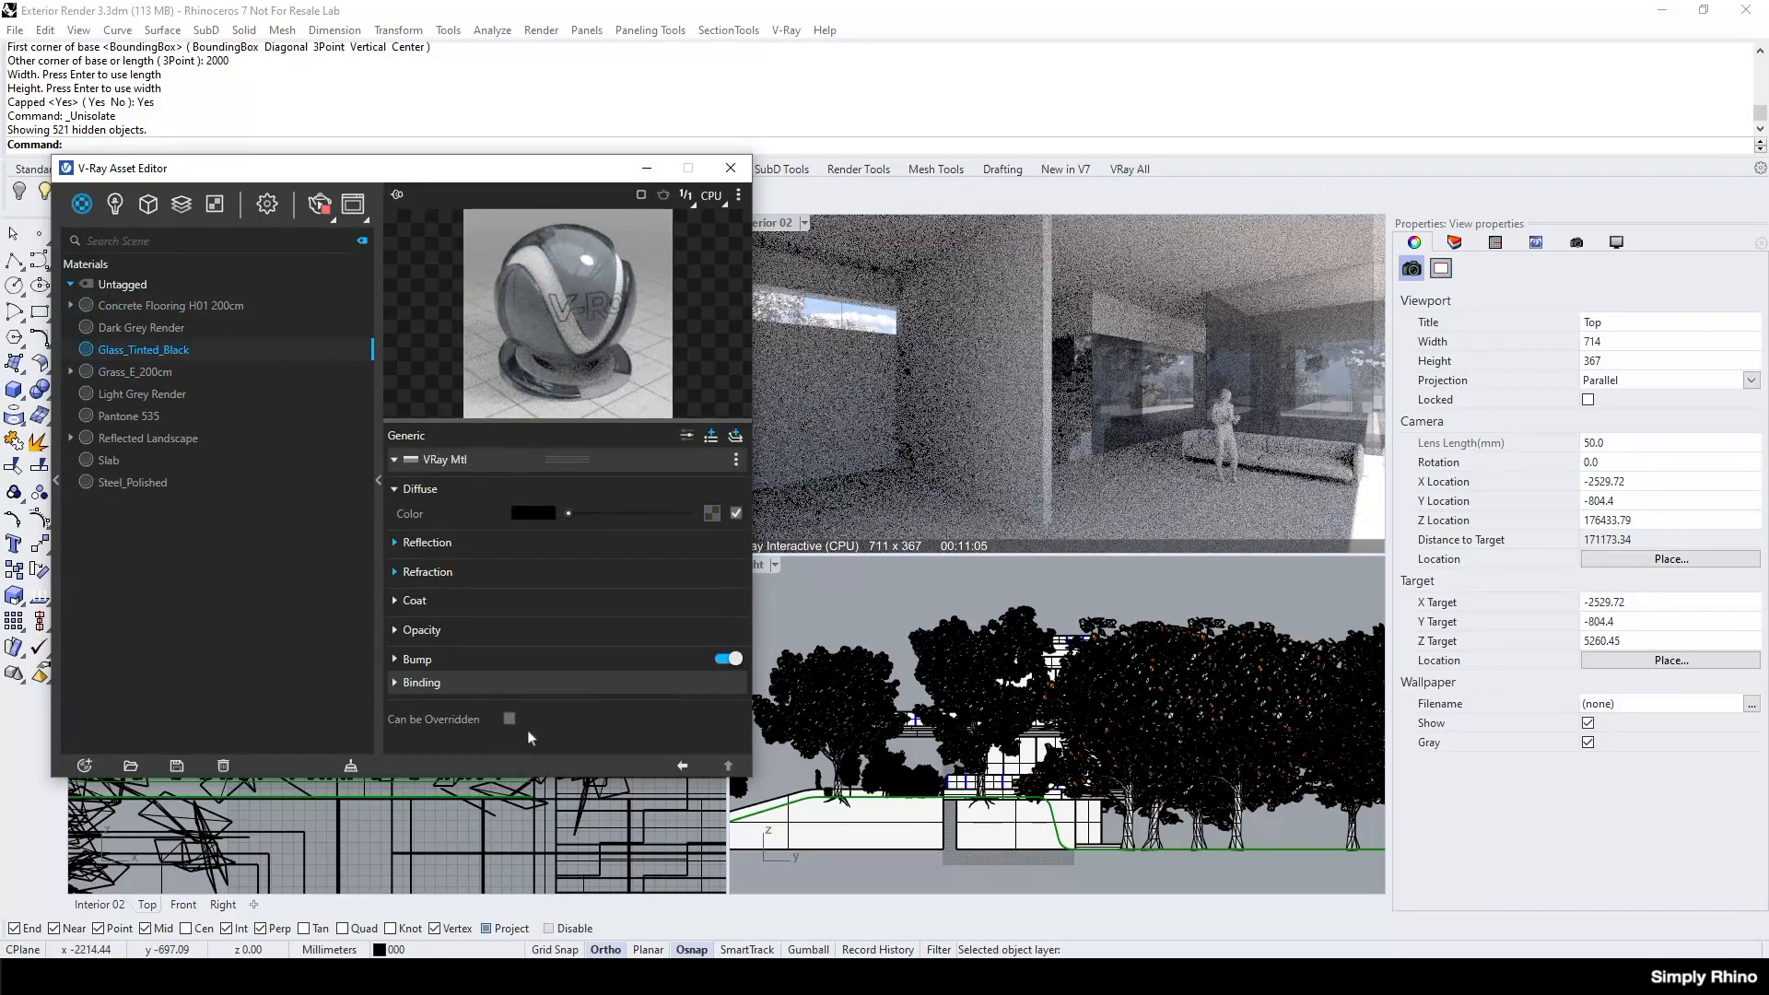
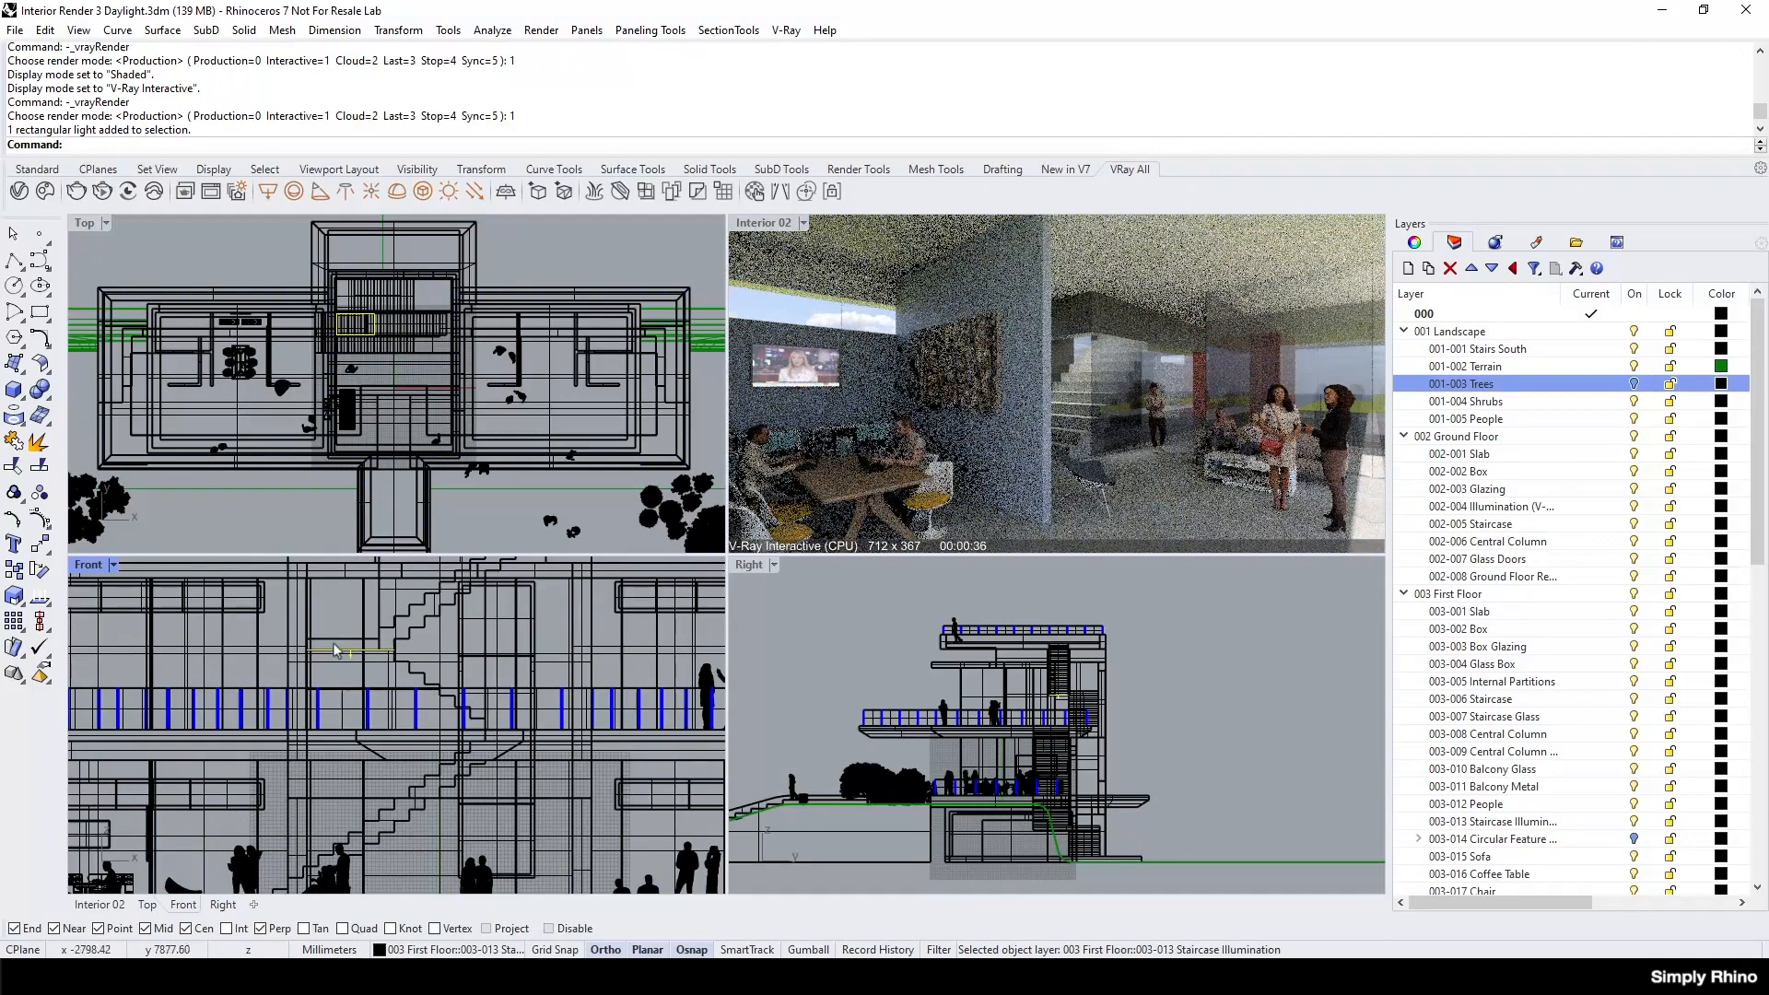
Display the Stairwell Illumination light's parameters in the Asset Editor, try an intensity of 88.2 and set it back to 100.
{"action": "scroll", "coordinate": [350, 362], "scroll_direction": "up", "scroll_amount": 3}
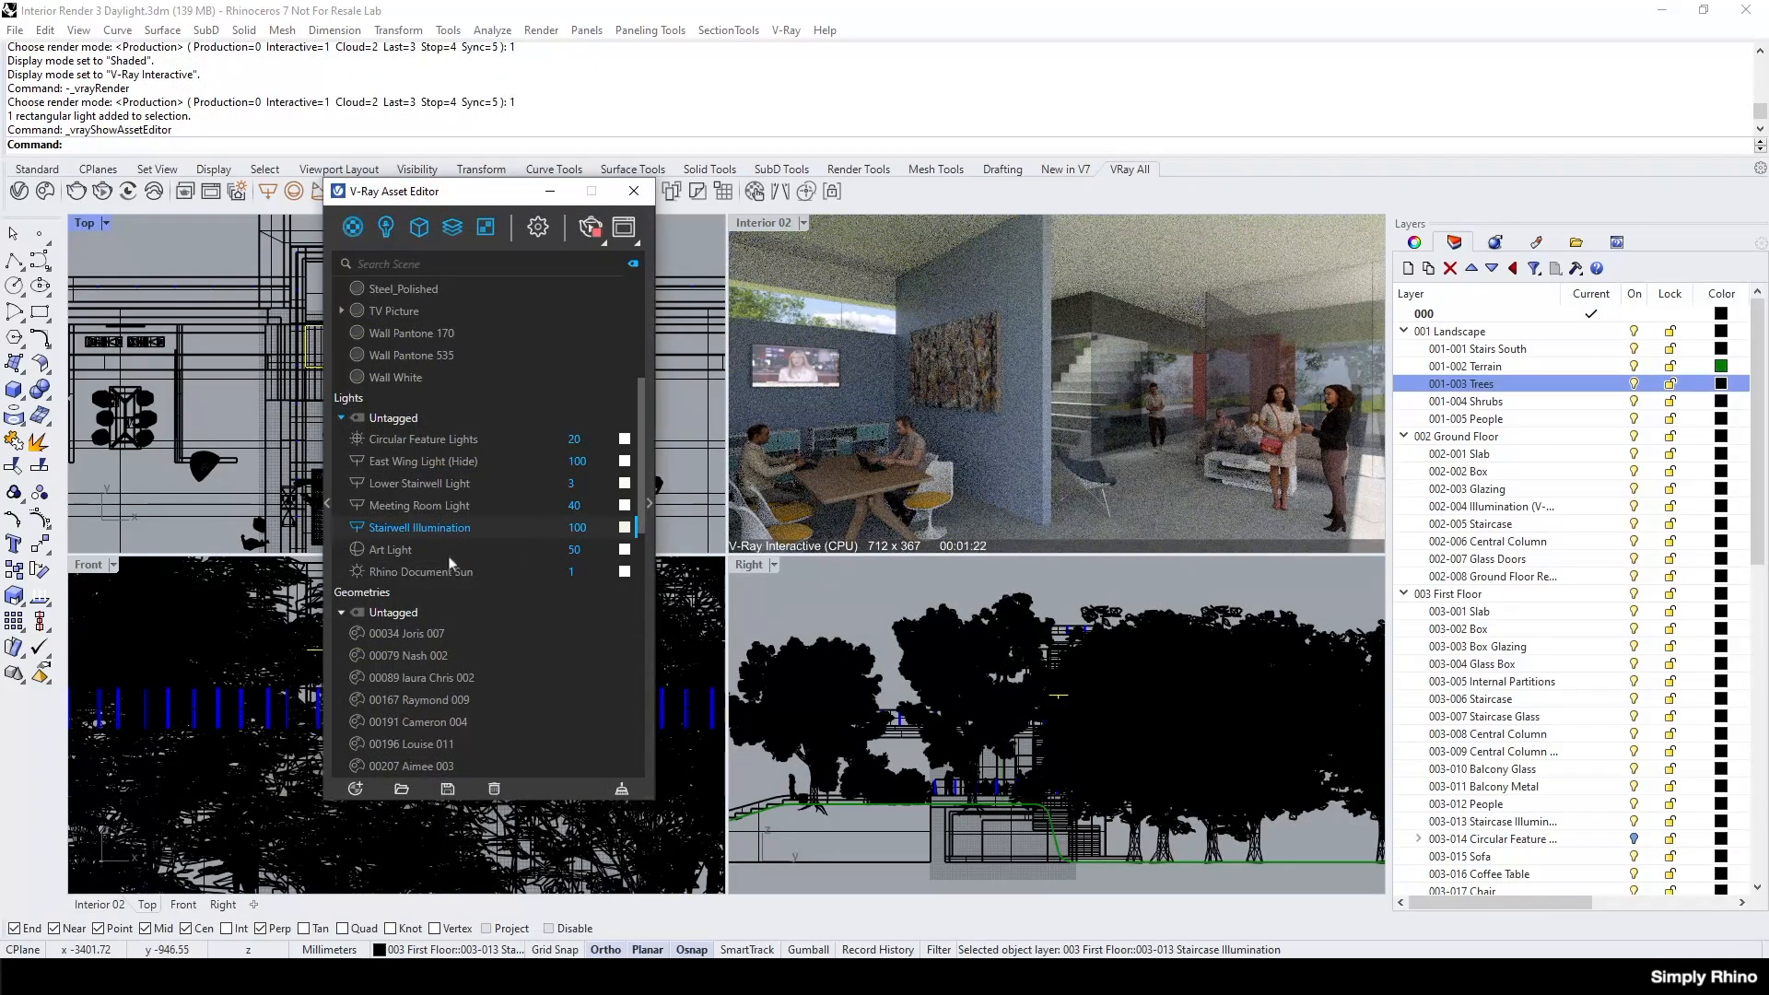
{"action": "left_click", "coordinate": [651, 505]}
{"action": "left_click_drag", "start_coordinate": [662, 192], "coordinate": [509, 212]}
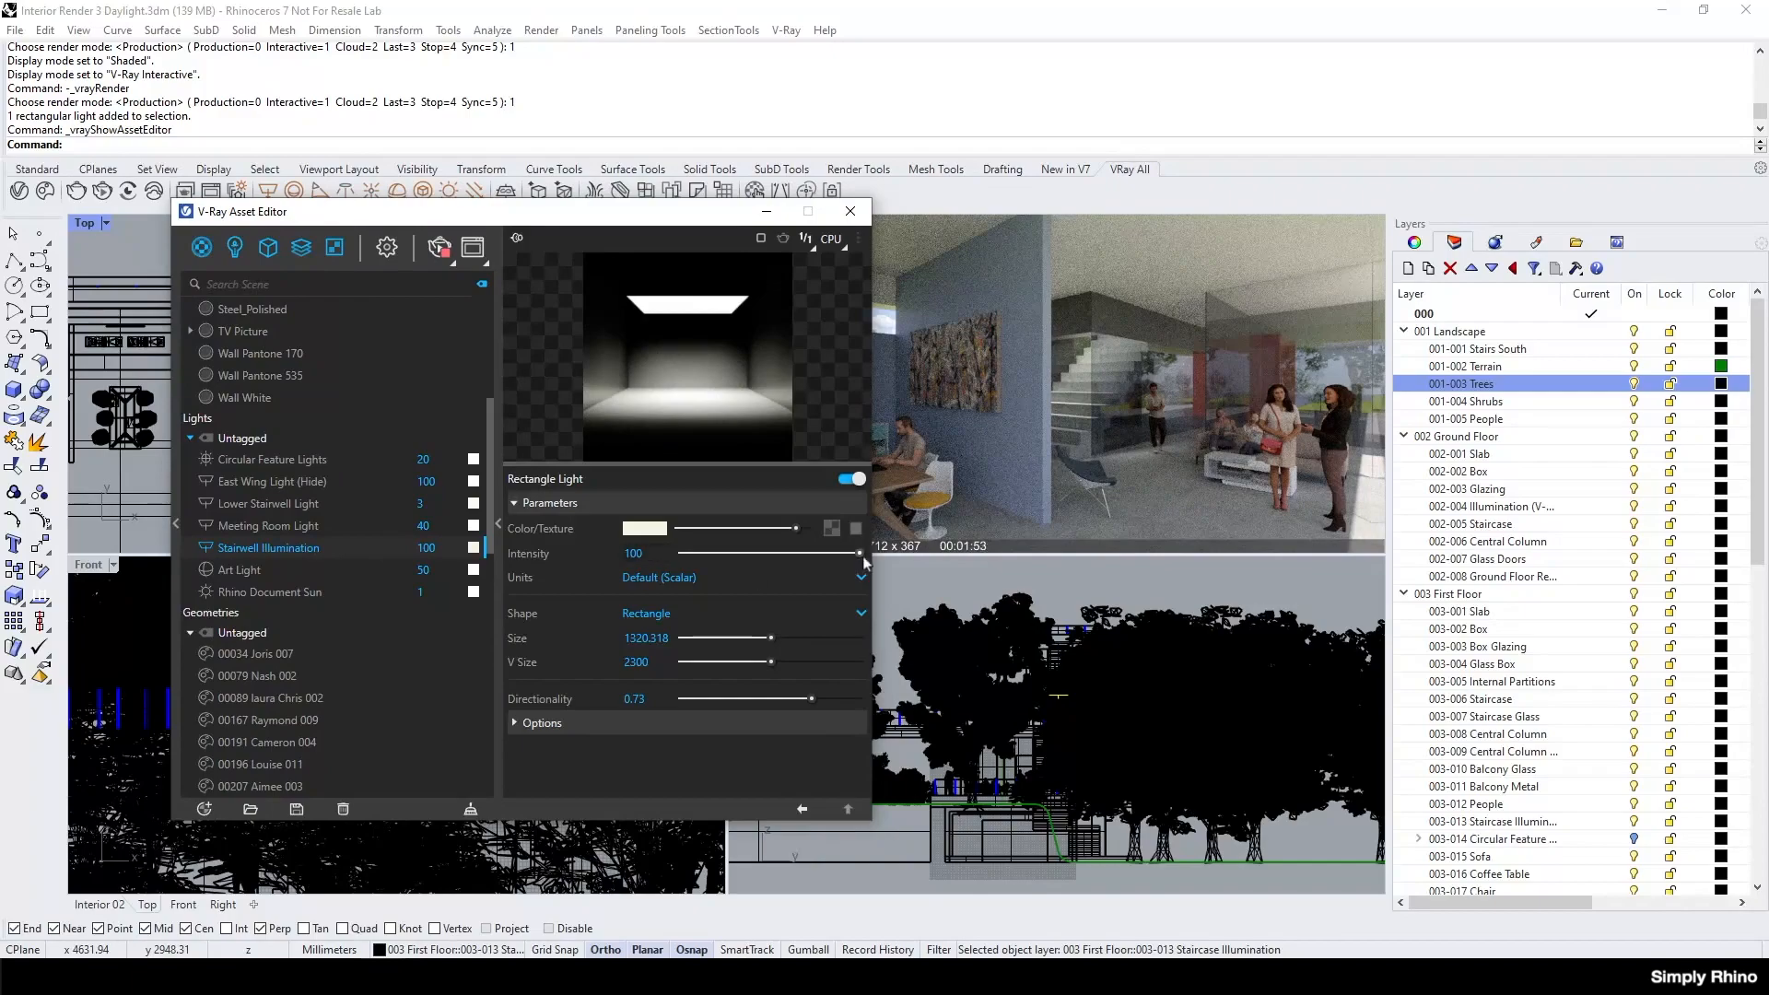
{"action": "mouse_move", "coordinate": [860, 553]}
{"action": "left_mouse_down"}
{"action": "mouse_move", "coordinate": [711, 554]}
{"action": "mouse_move", "coordinate": [838, 556]}
{"action": "left_mouse_up"}
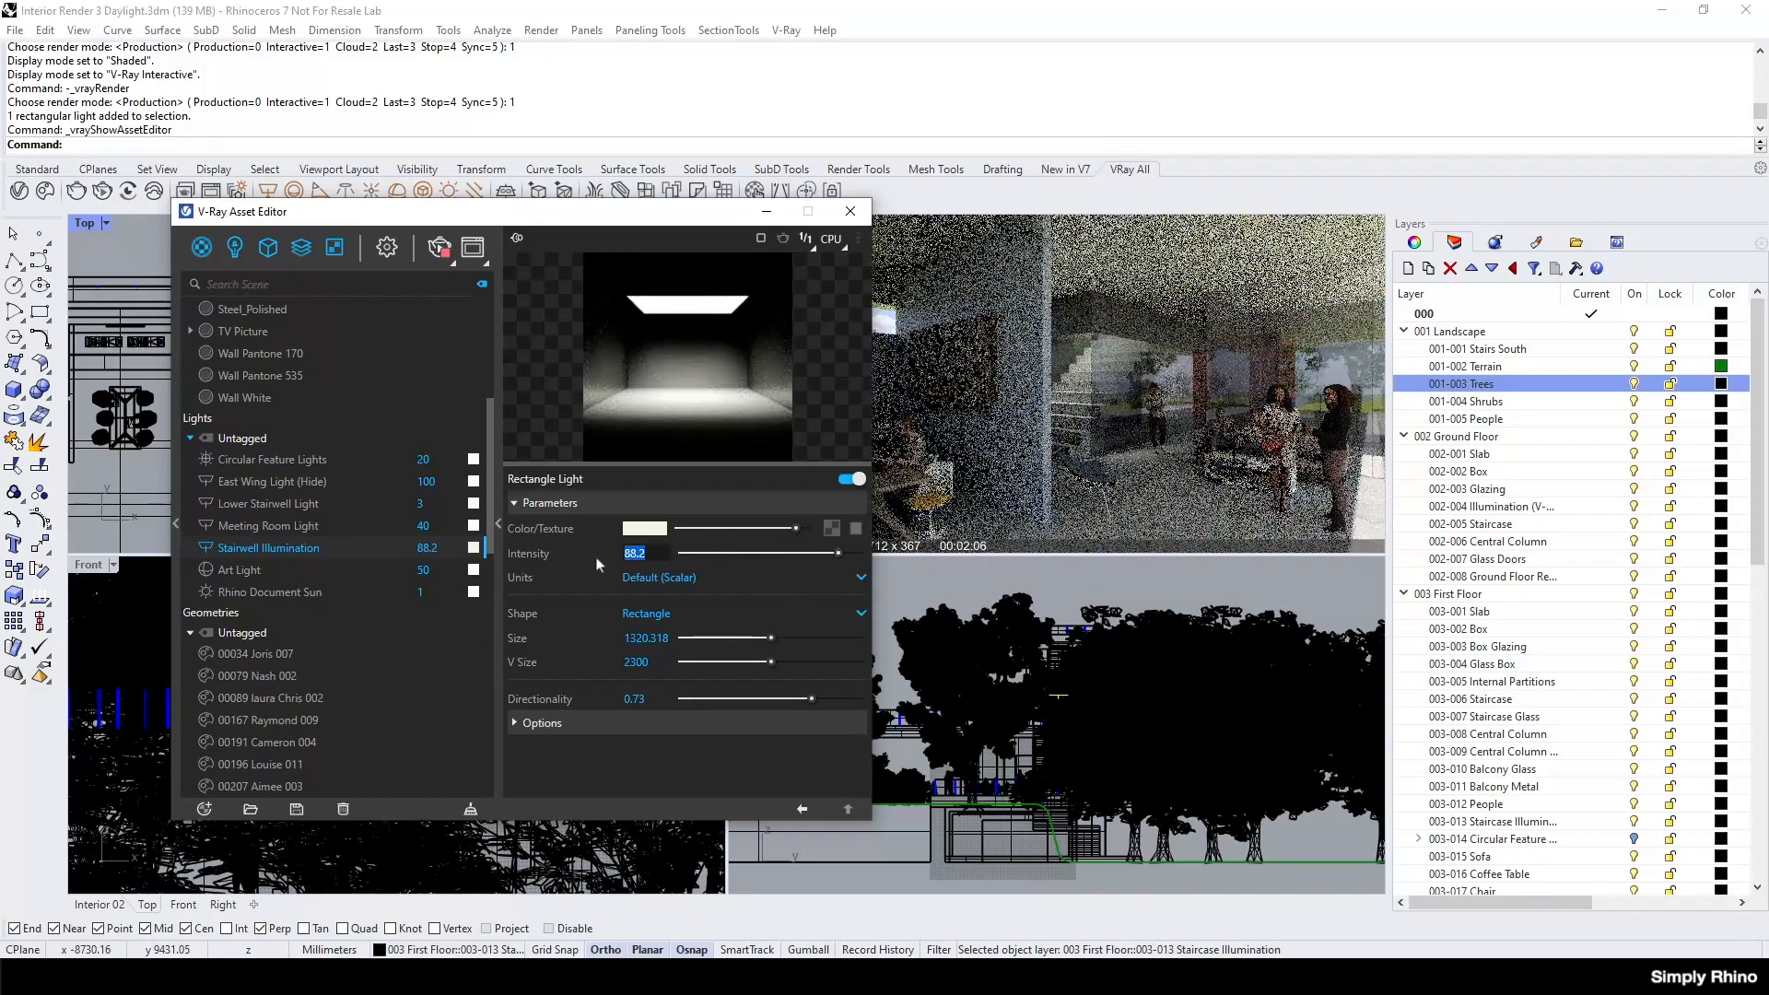
{"action": "type", "text": "100"}
{"action": "key", "text": "Return"}
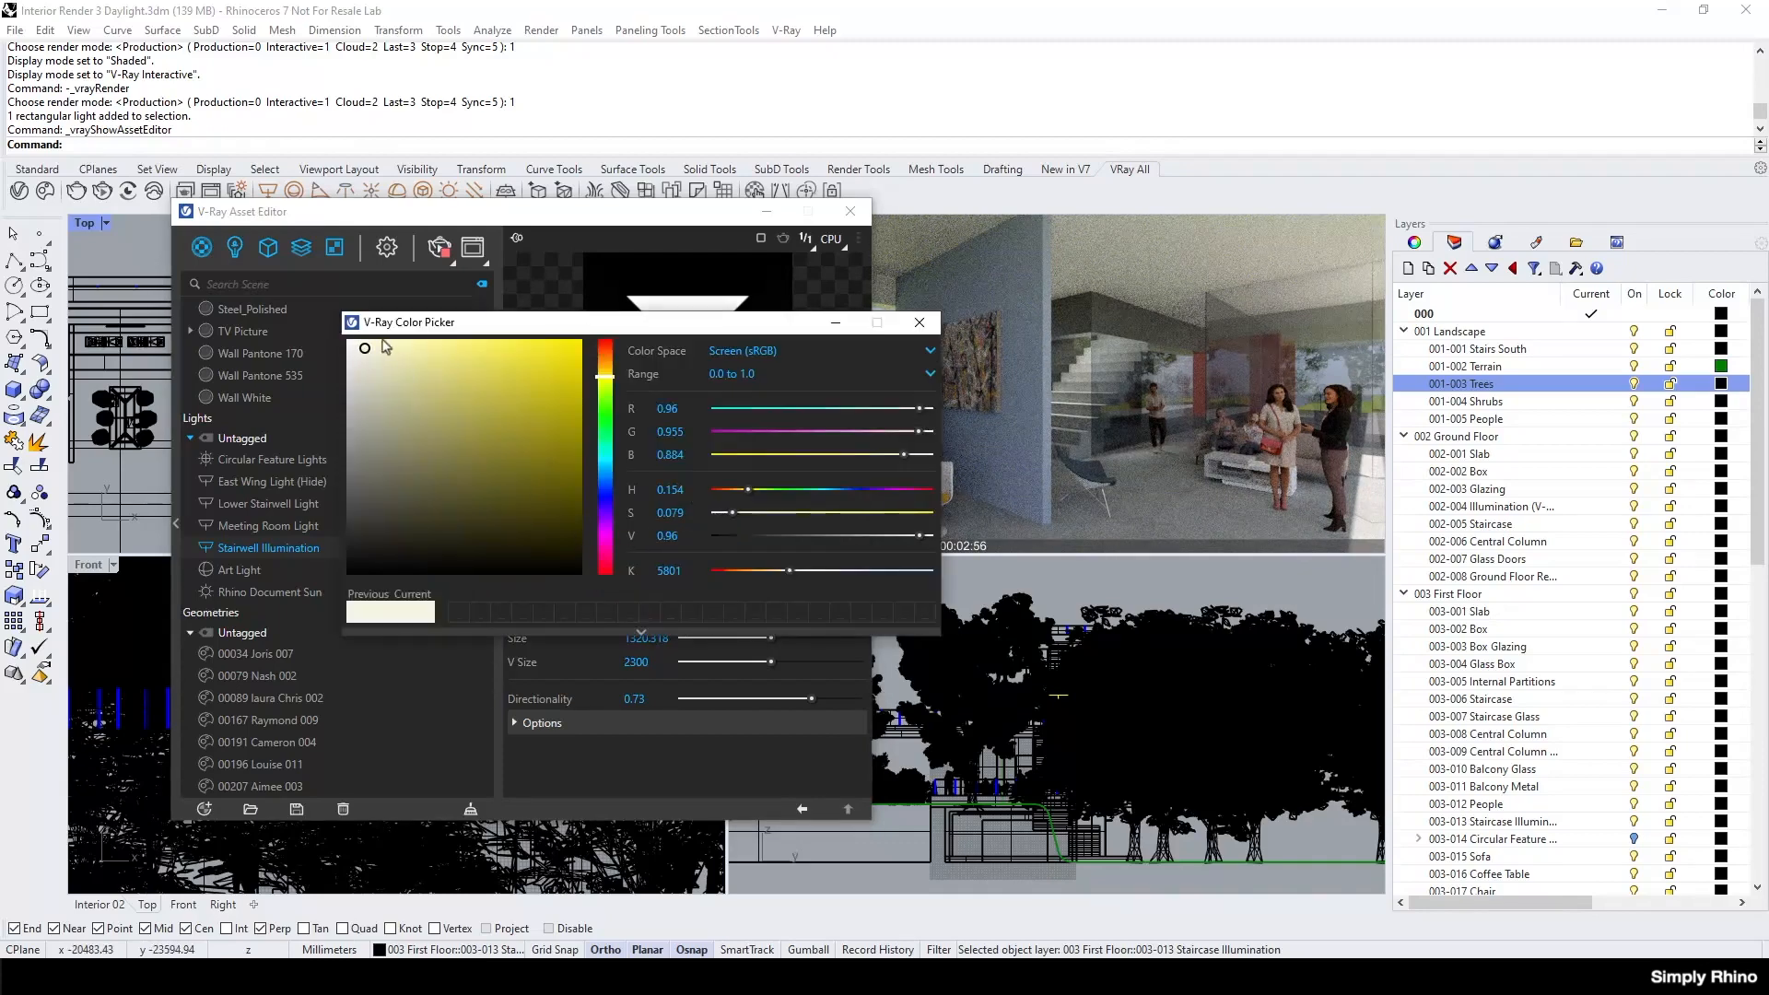
Review the Stairwell Illumination light's colour and its options such as Invisible, Shadows and Affect Diffuse.
{"action": "left_click", "coordinate": [919, 324]}
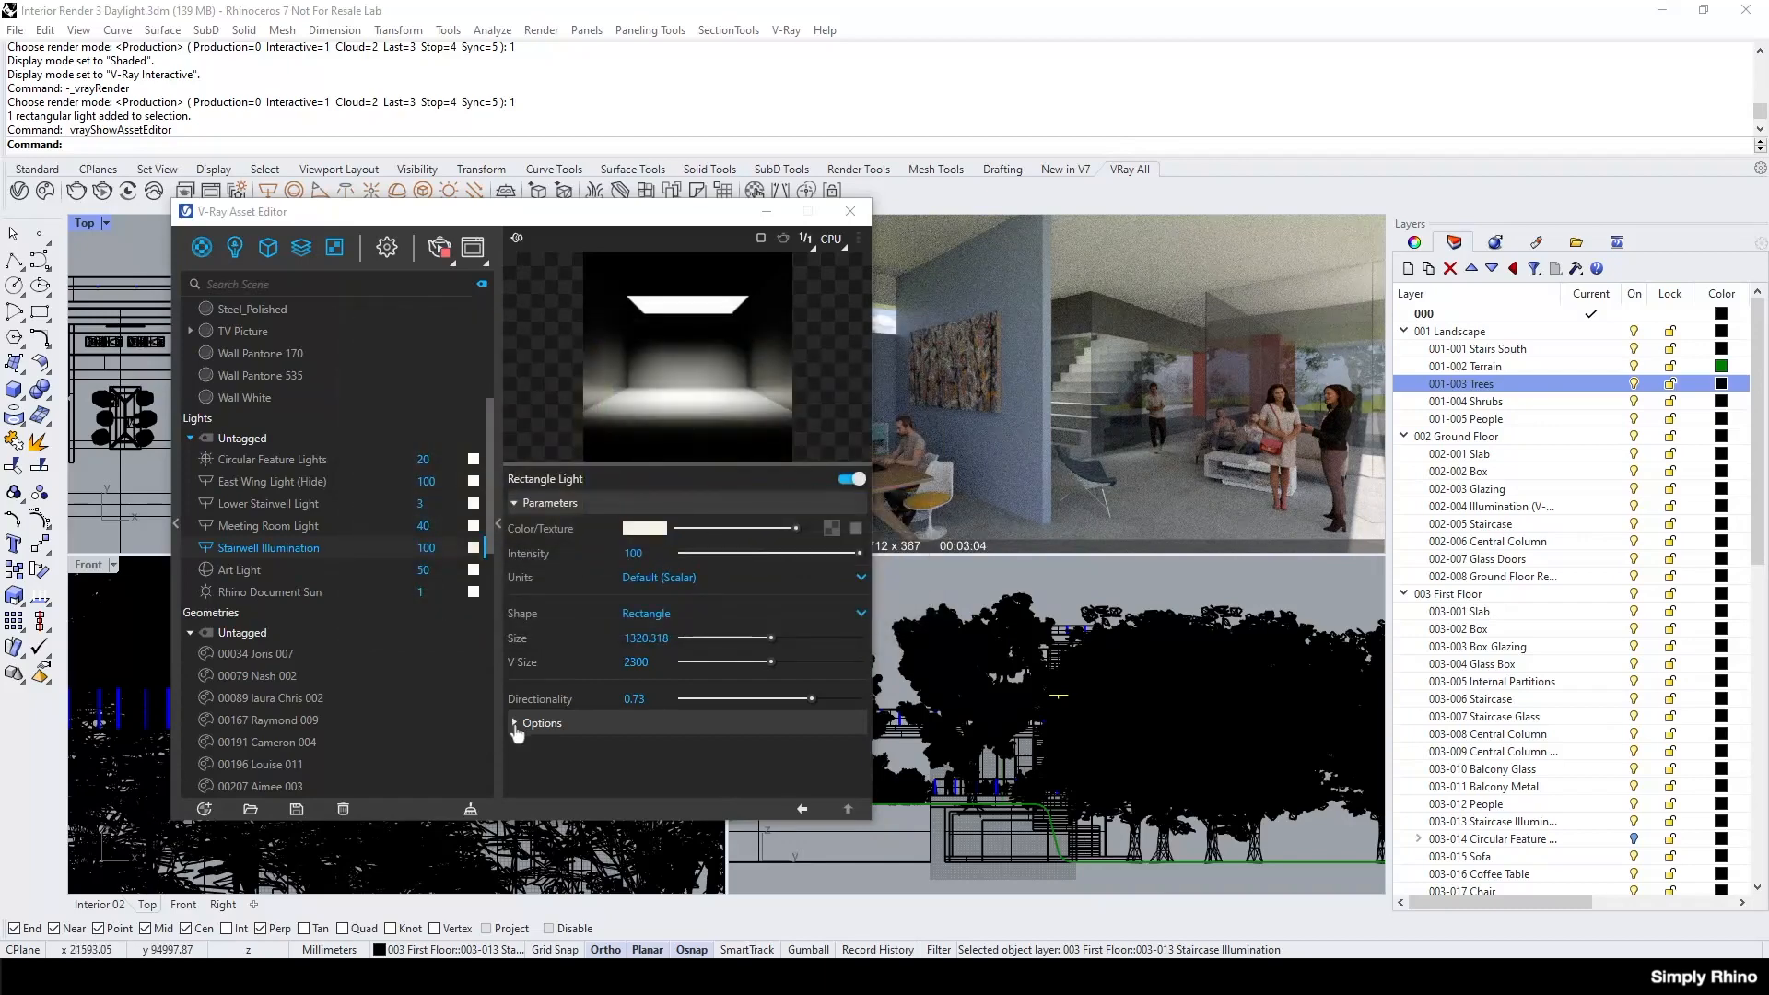
{"action": "left_click", "coordinate": [539, 721]}
{"action": "scroll", "coordinate": [582, 683], "scroll_direction": "down", "scroll_amount": 3}
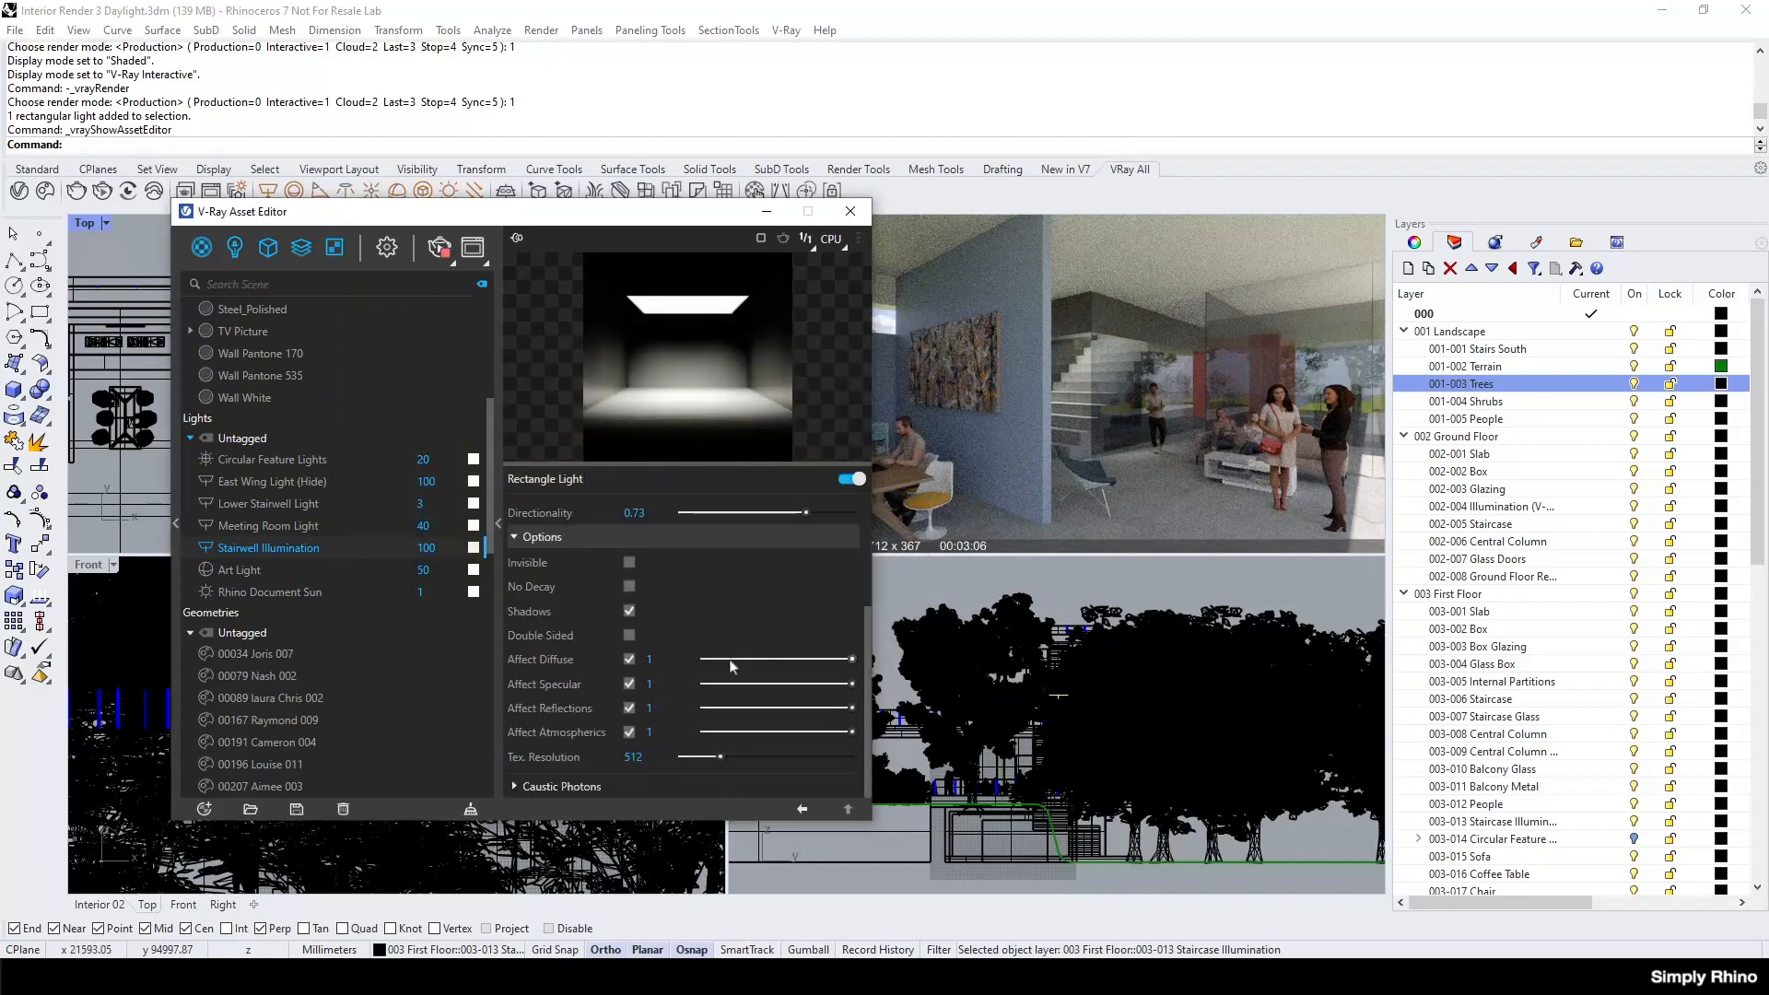
{"action": "scroll", "coordinate": [723, 667], "scroll_direction": "up", "scroll_amount": 1}
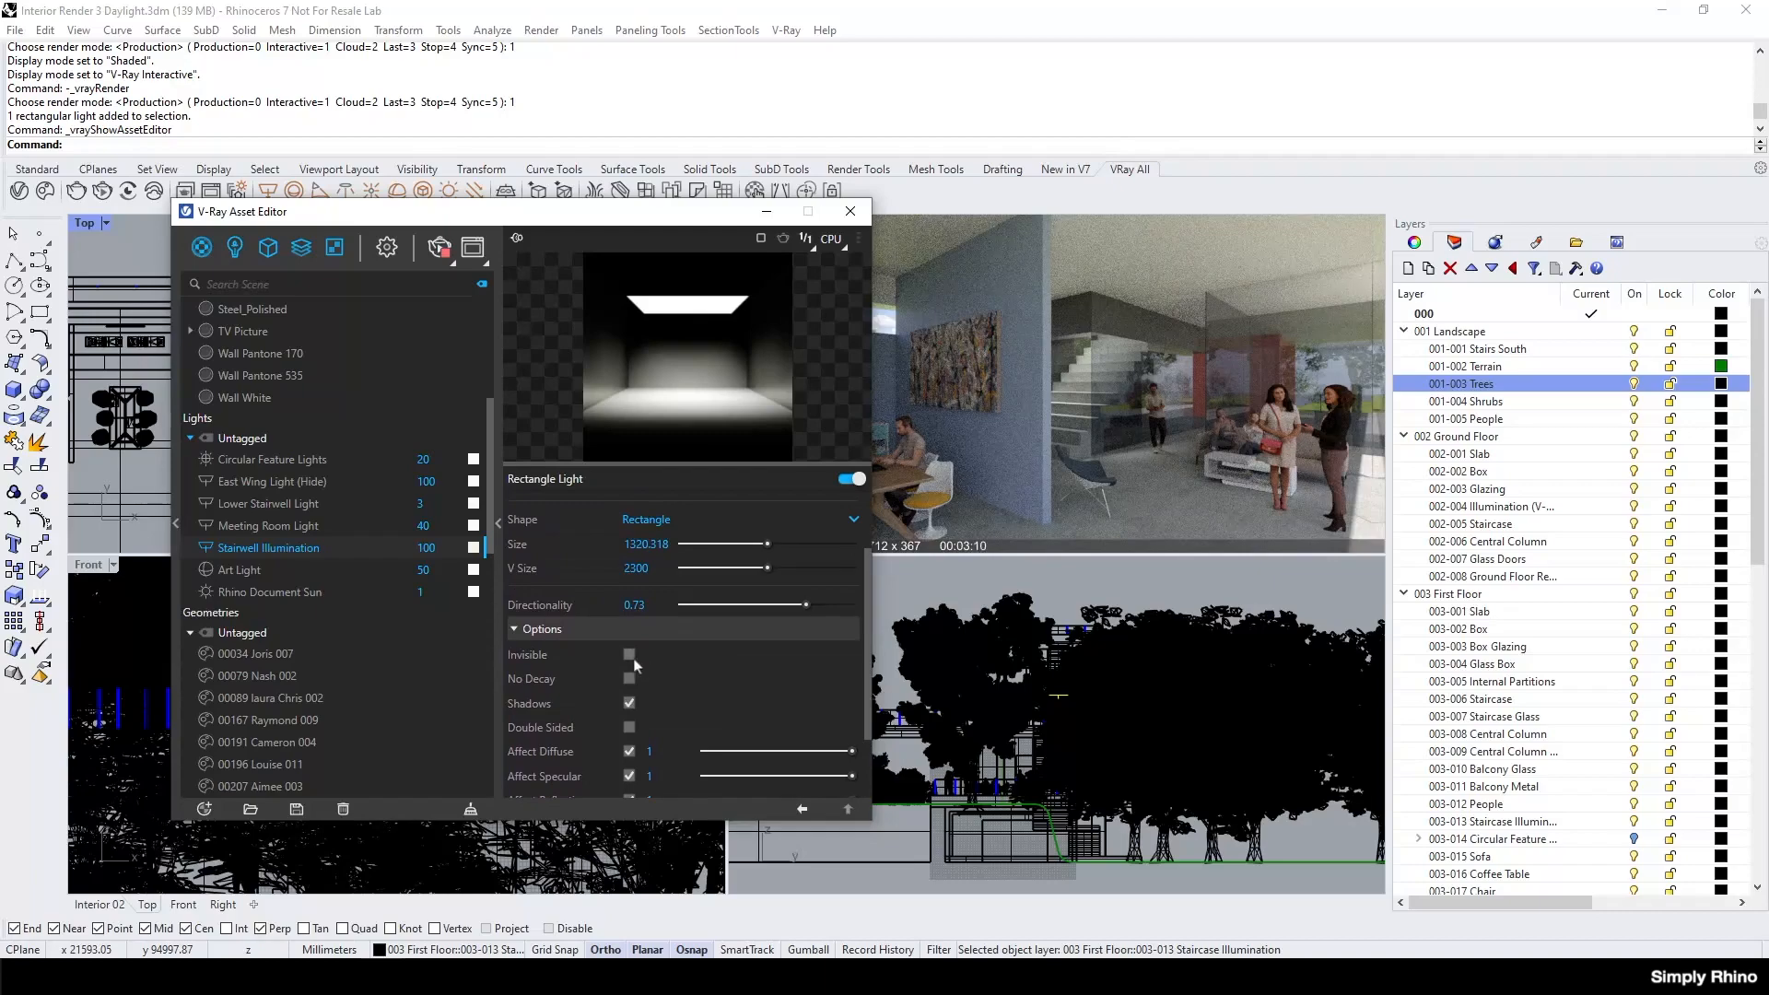
Try different Directionality values for the Stairwell Illumination light, ending at 0.89, and lower its intensity.
{"action": "mouse_move", "coordinate": [806, 605]}
{"action": "left_mouse_down"}
{"action": "mouse_move", "coordinate": [761, 606]}
{"action": "mouse_move", "coordinate": [796, 607]}
{"action": "left_mouse_up"}
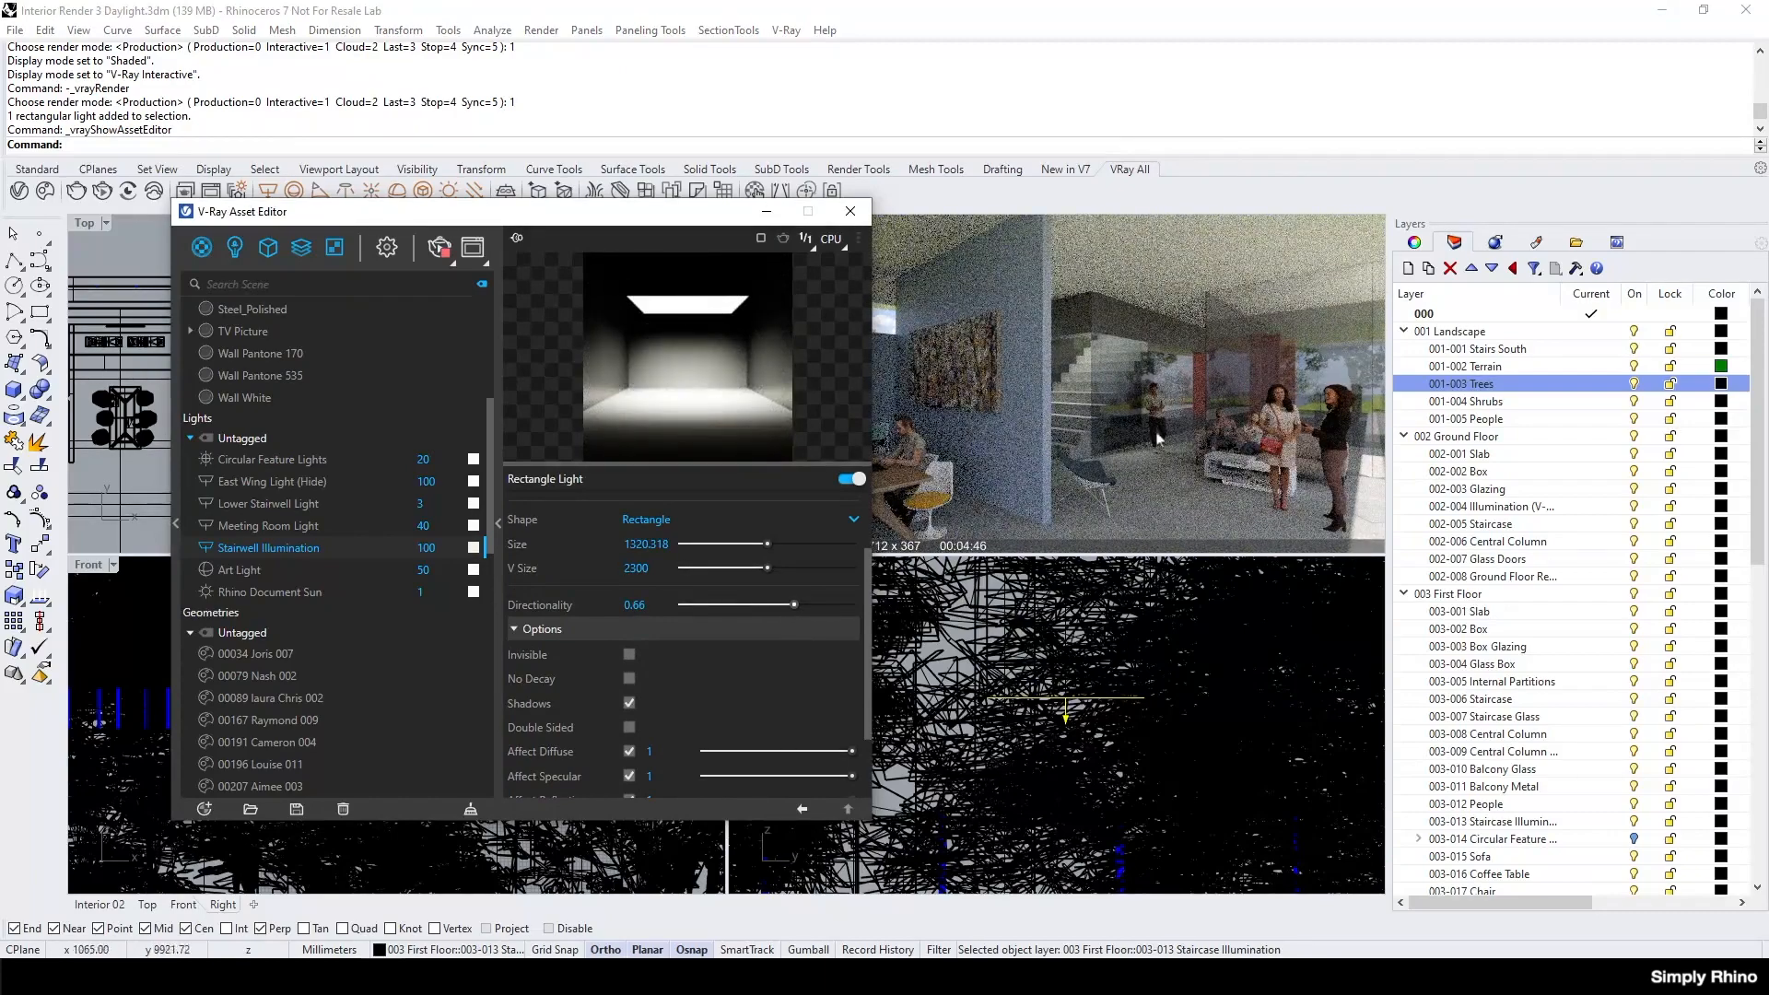
{"action": "left_click_drag", "start_coordinate": [794, 604], "coordinate": [823, 604]}
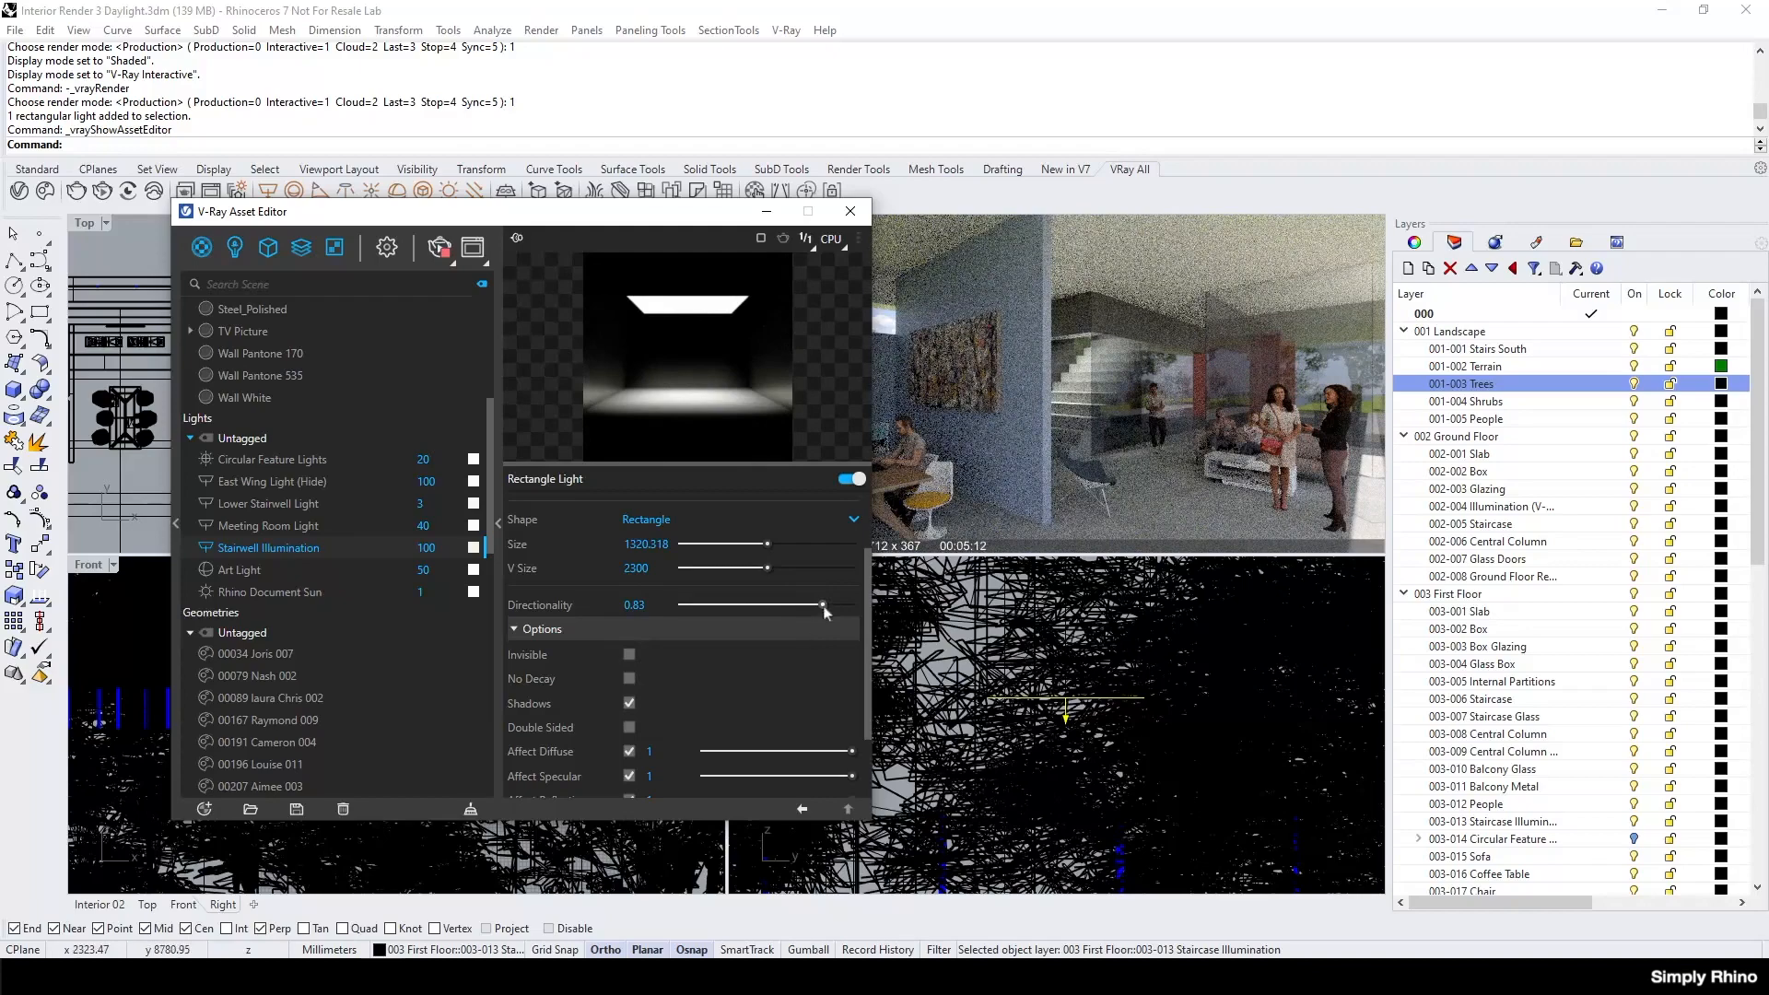
{"action": "left_click_drag", "start_coordinate": [823, 604], "coordinate": [834, 605]}
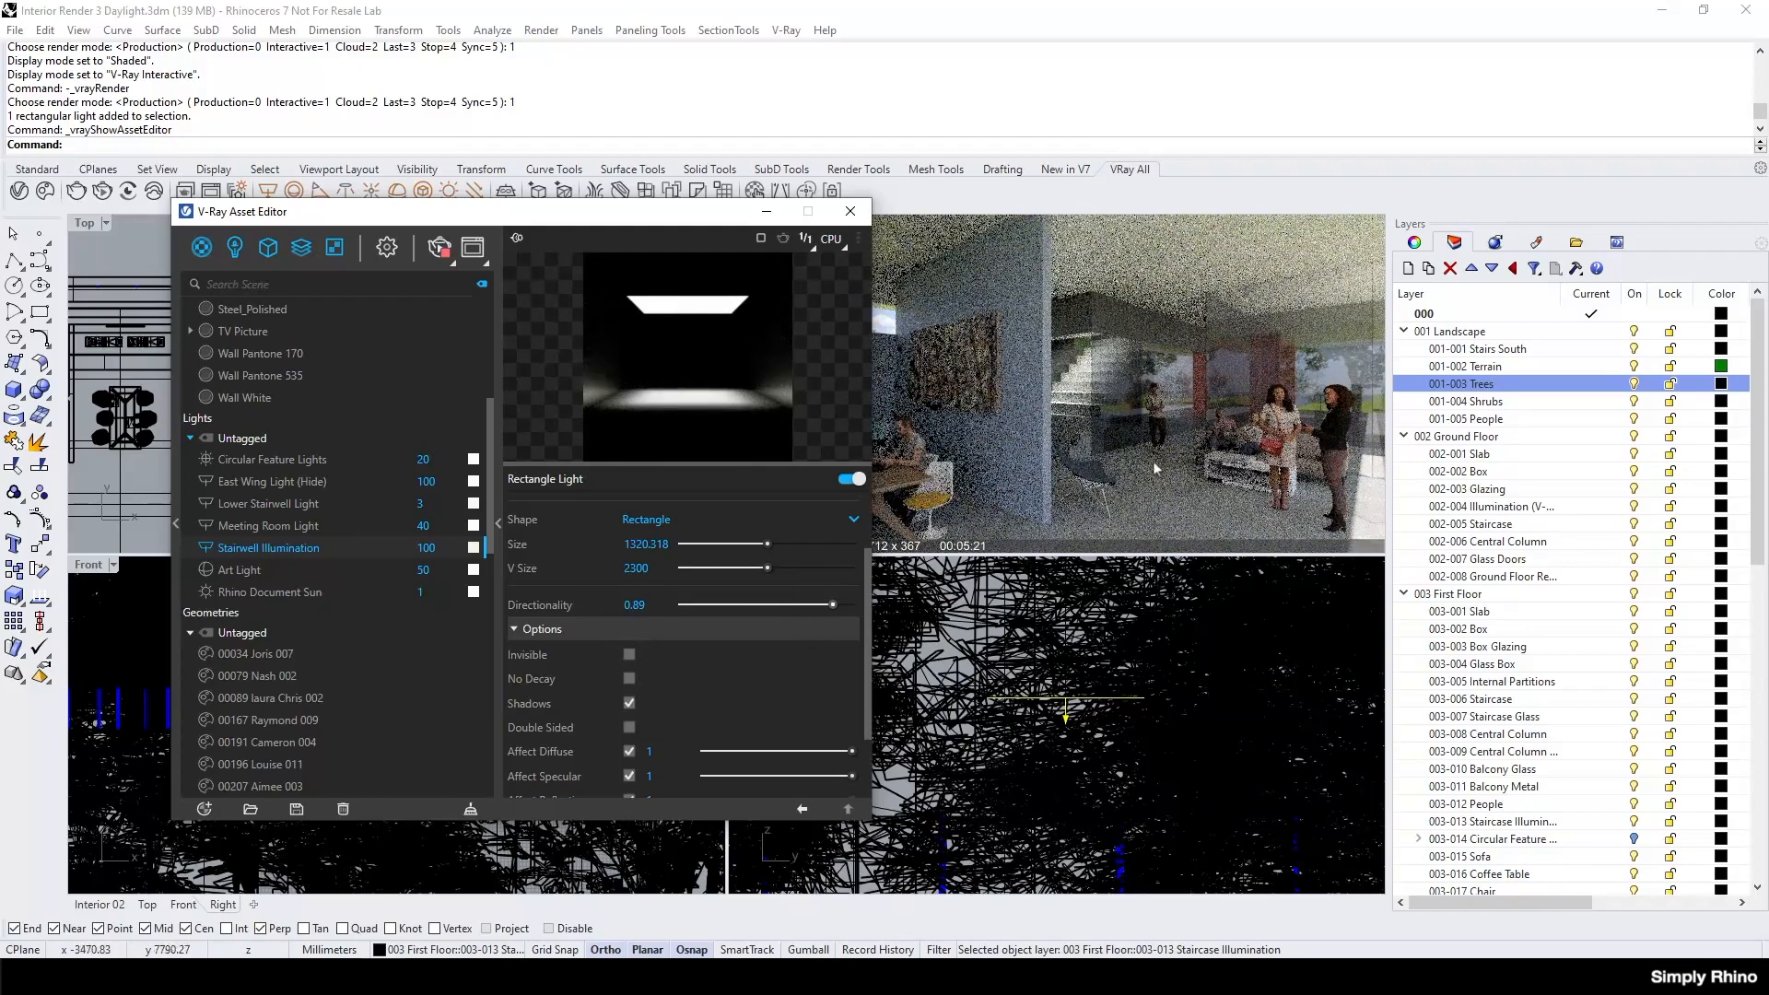
{"action": "scroll", "coordinate": [735, 566], "scroll_direction": "up", "scroll_amount": 2}
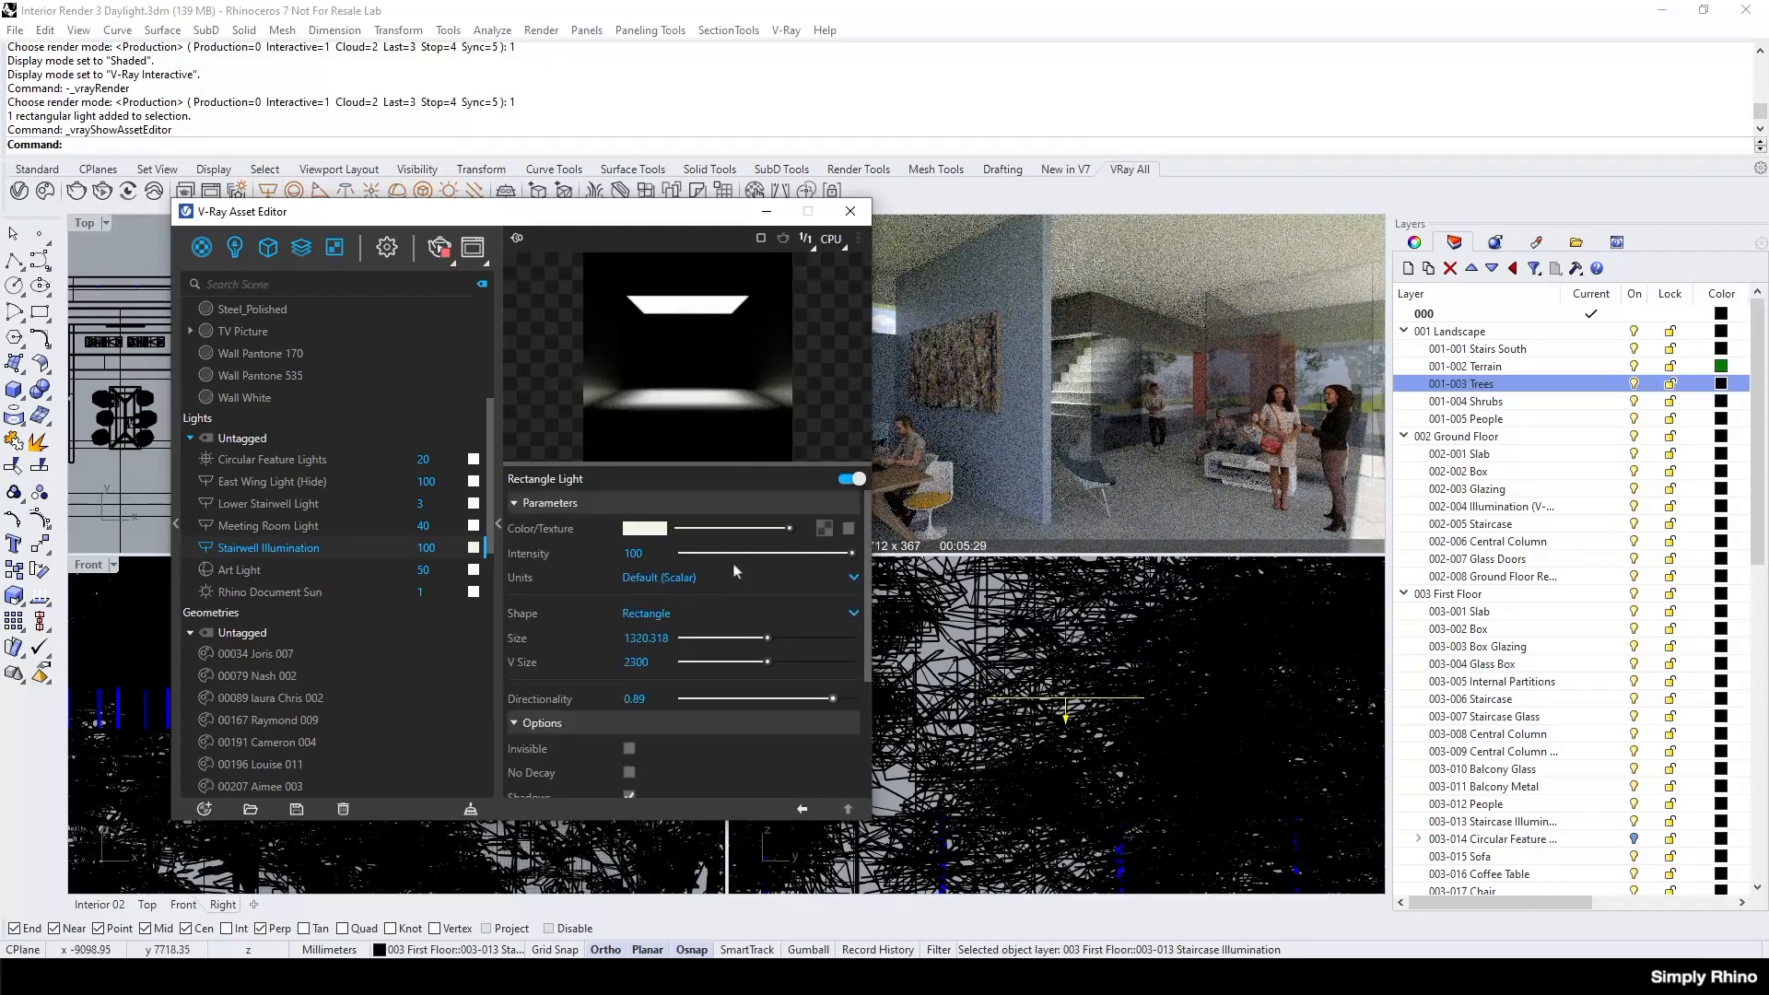
{"action": "left_click_drag", "start_coordinate": [852, 555], "coordinate": [819, 565]}
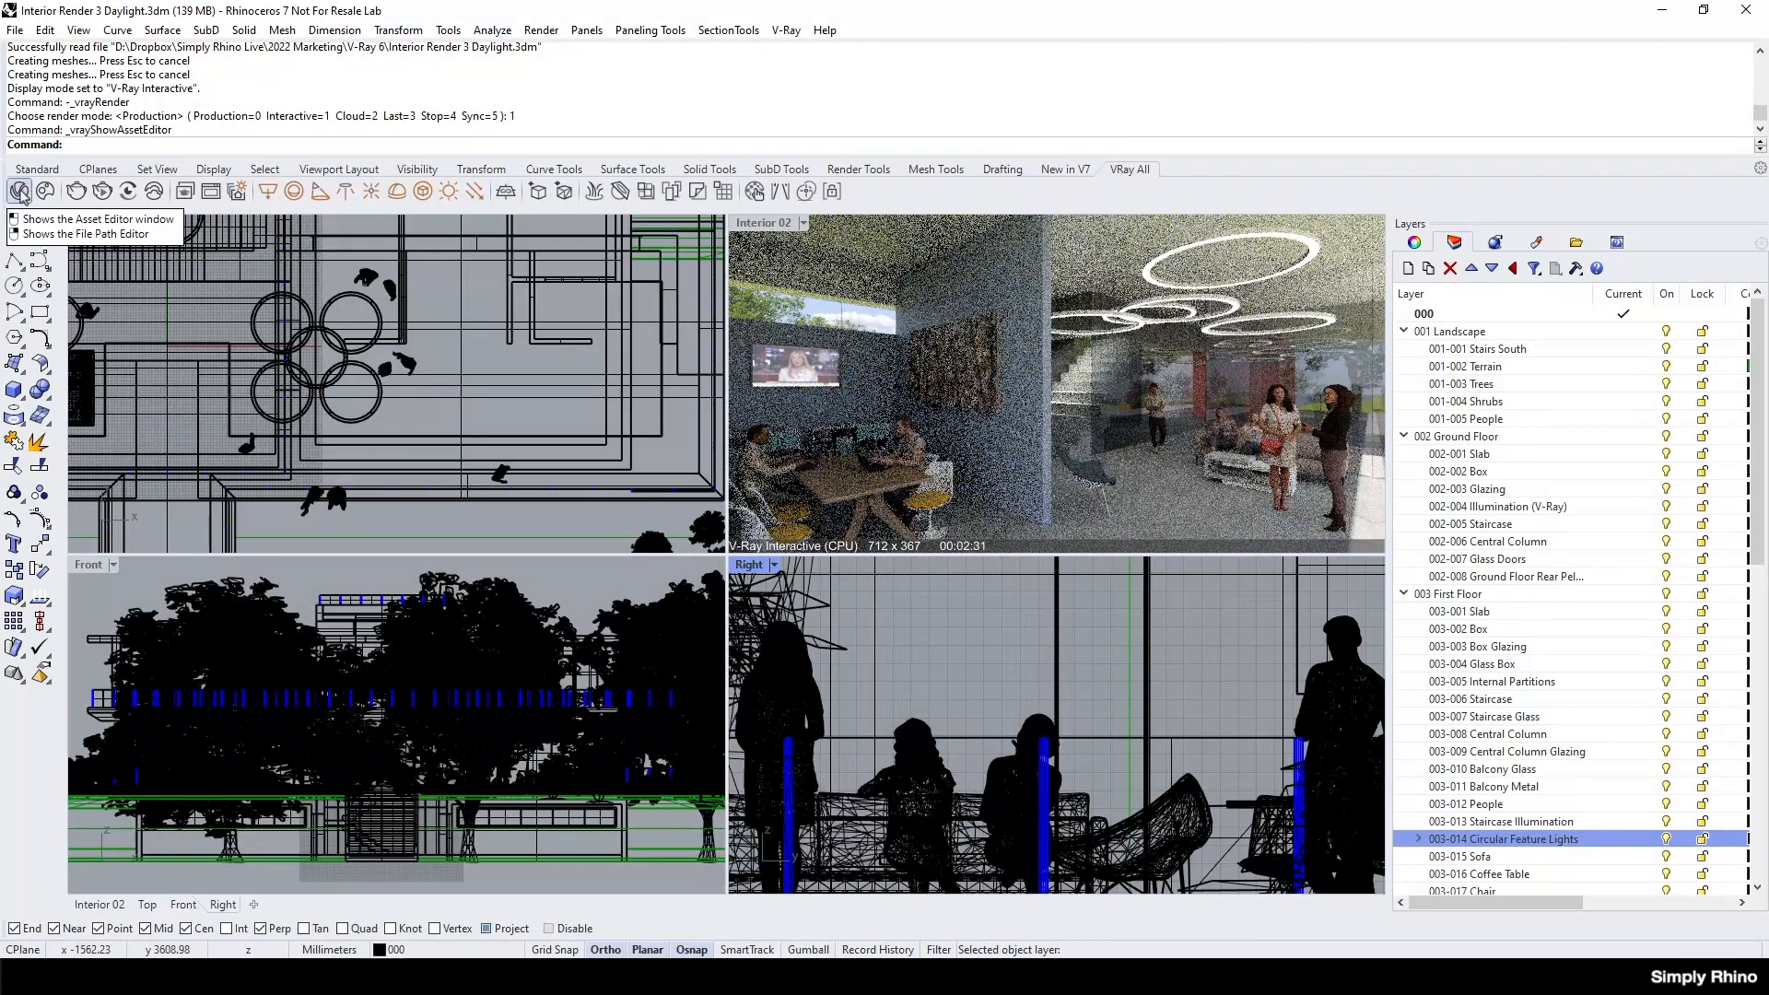
Open the V-Ray Asset Editor, and in the circular feature lights model switch the shaded Perspective viewport to V-Ray Interactive.
{"action": "left_click", "coordinate": [19, 192]}
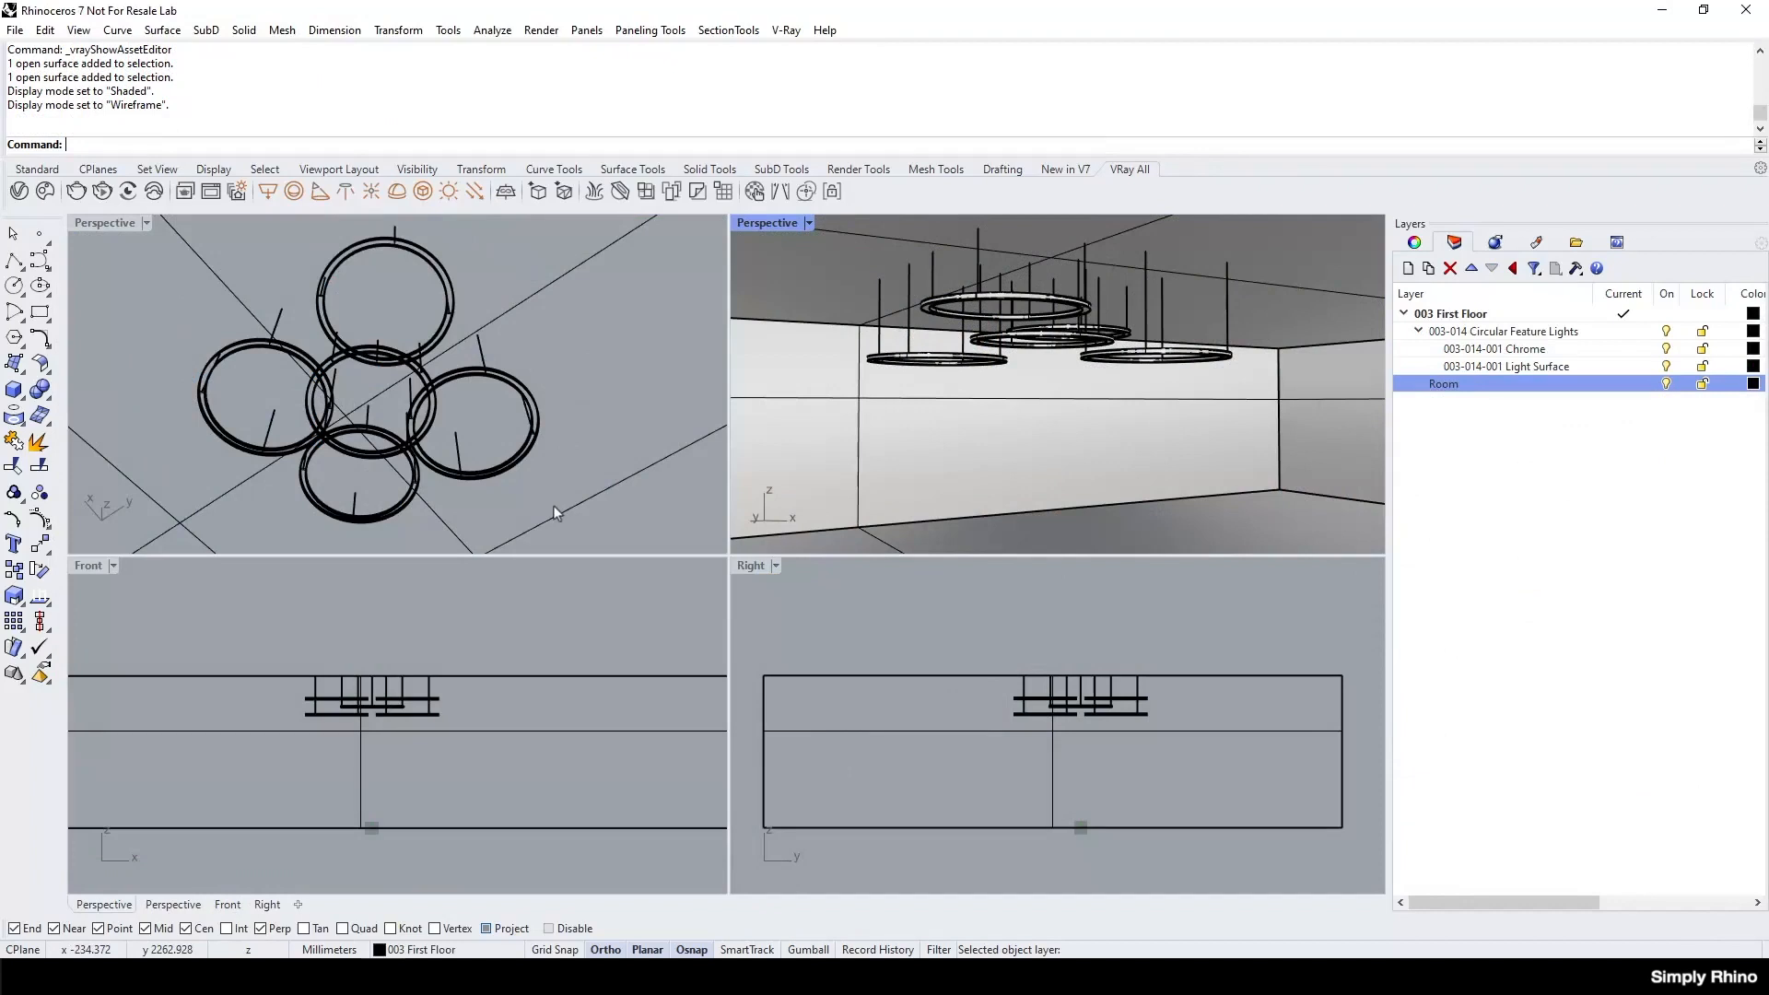
{"action": "left_click", "coordinate": [809, 224]}
{"action": "left_click", "coordinate": [868, 513]}
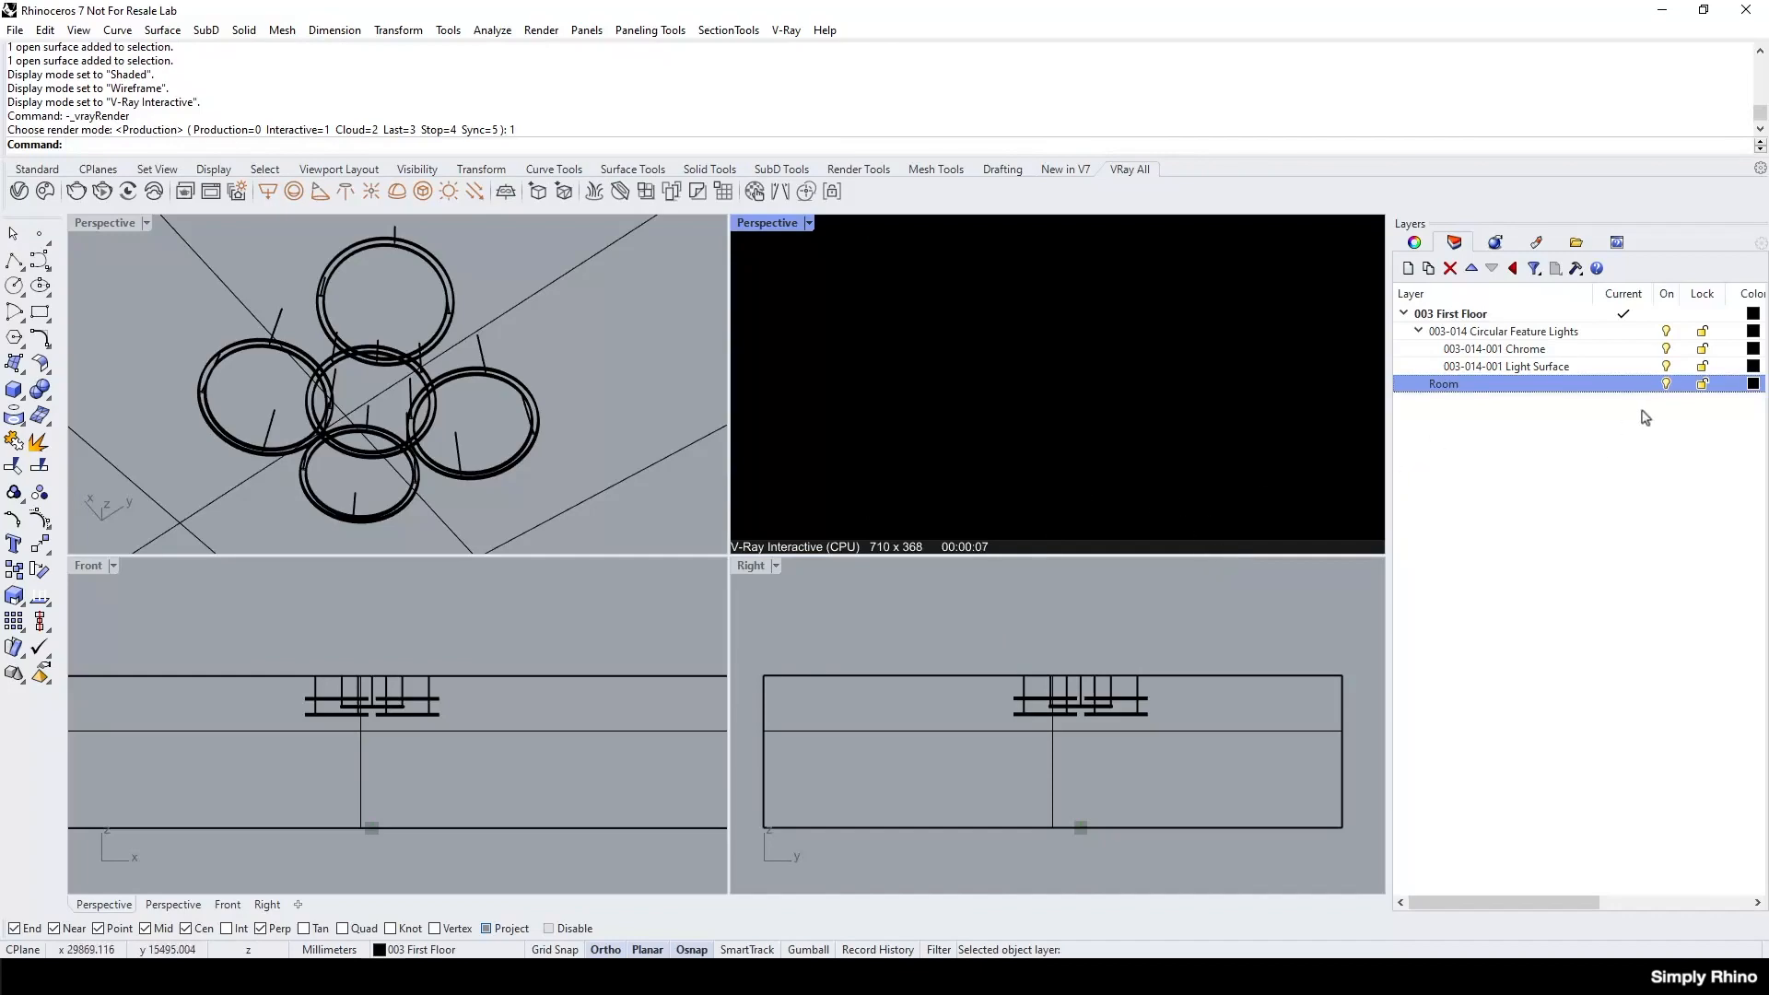
Maximise the wireframe Perspective viewport in Shaded mode, inspect the circular feature lights and select the objects on the 003-014-001 Chrome layer.
{"action": "double_click", "coordinate": [105, 222]}
{"action": "left_click", "coordinate": [146, 222]}
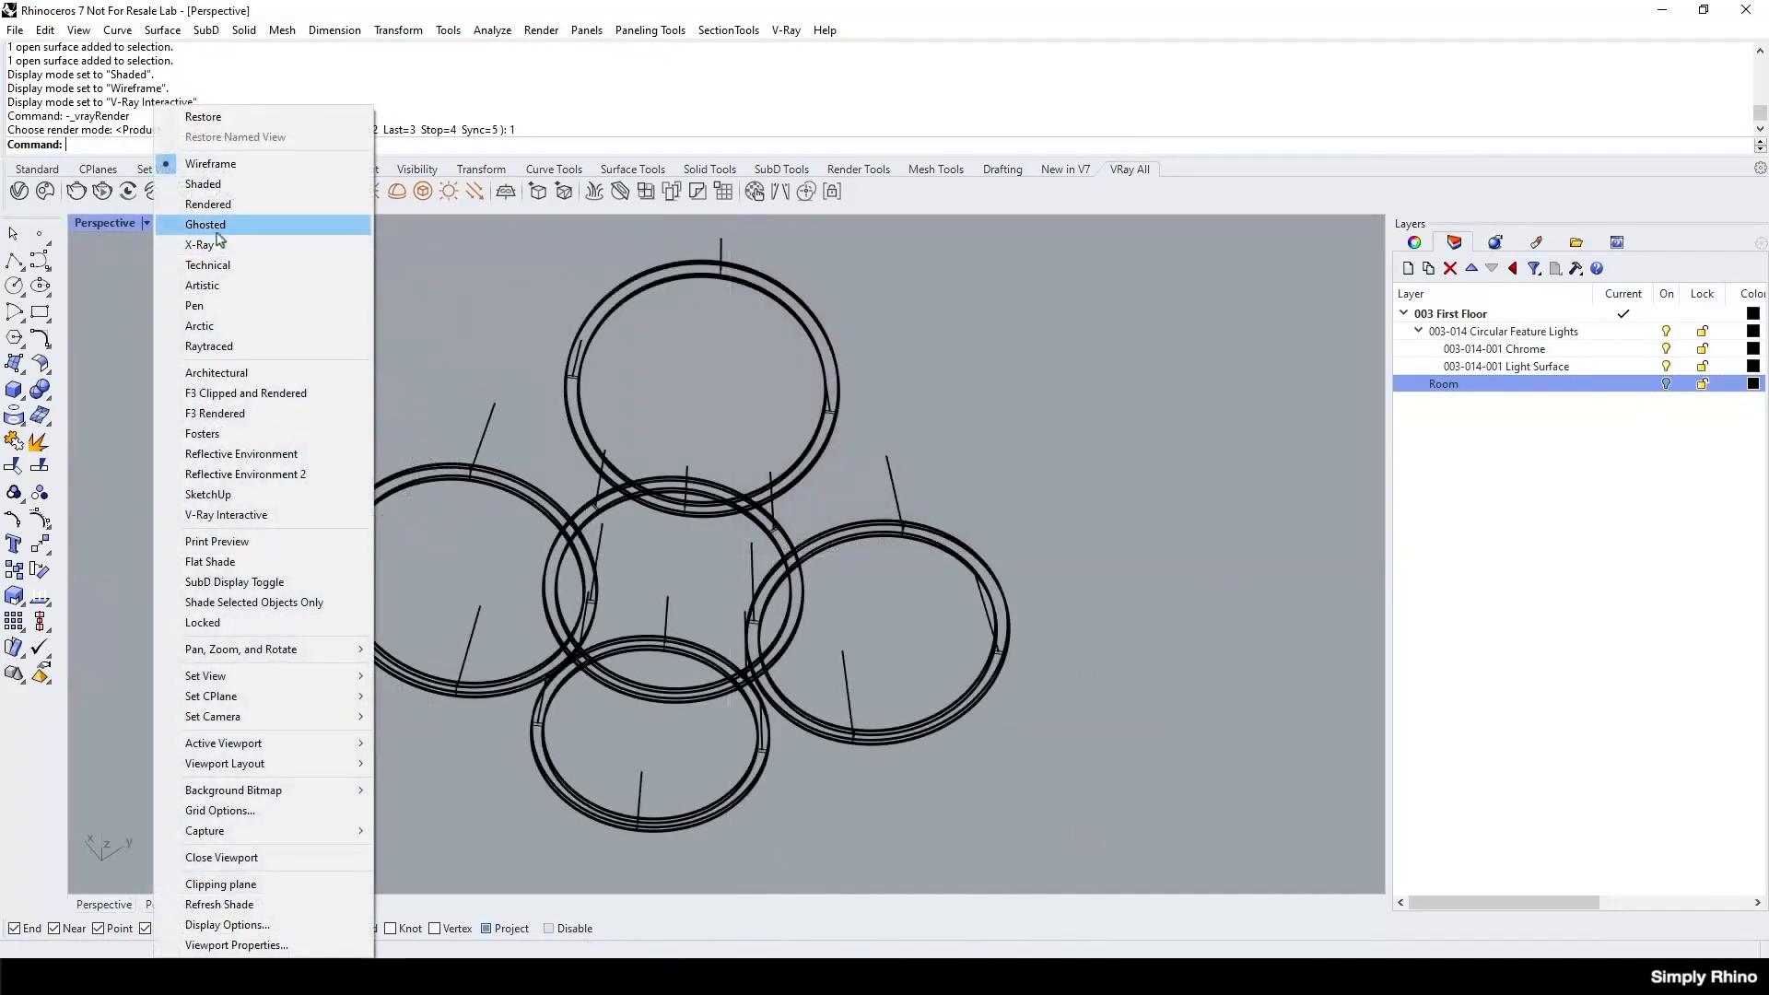
{"action": "left_click", "coordinate": [222, 192]}
{"action": "right_click_drag", "start_coordinate": [730, 390], "coordinate": [636, 348]}
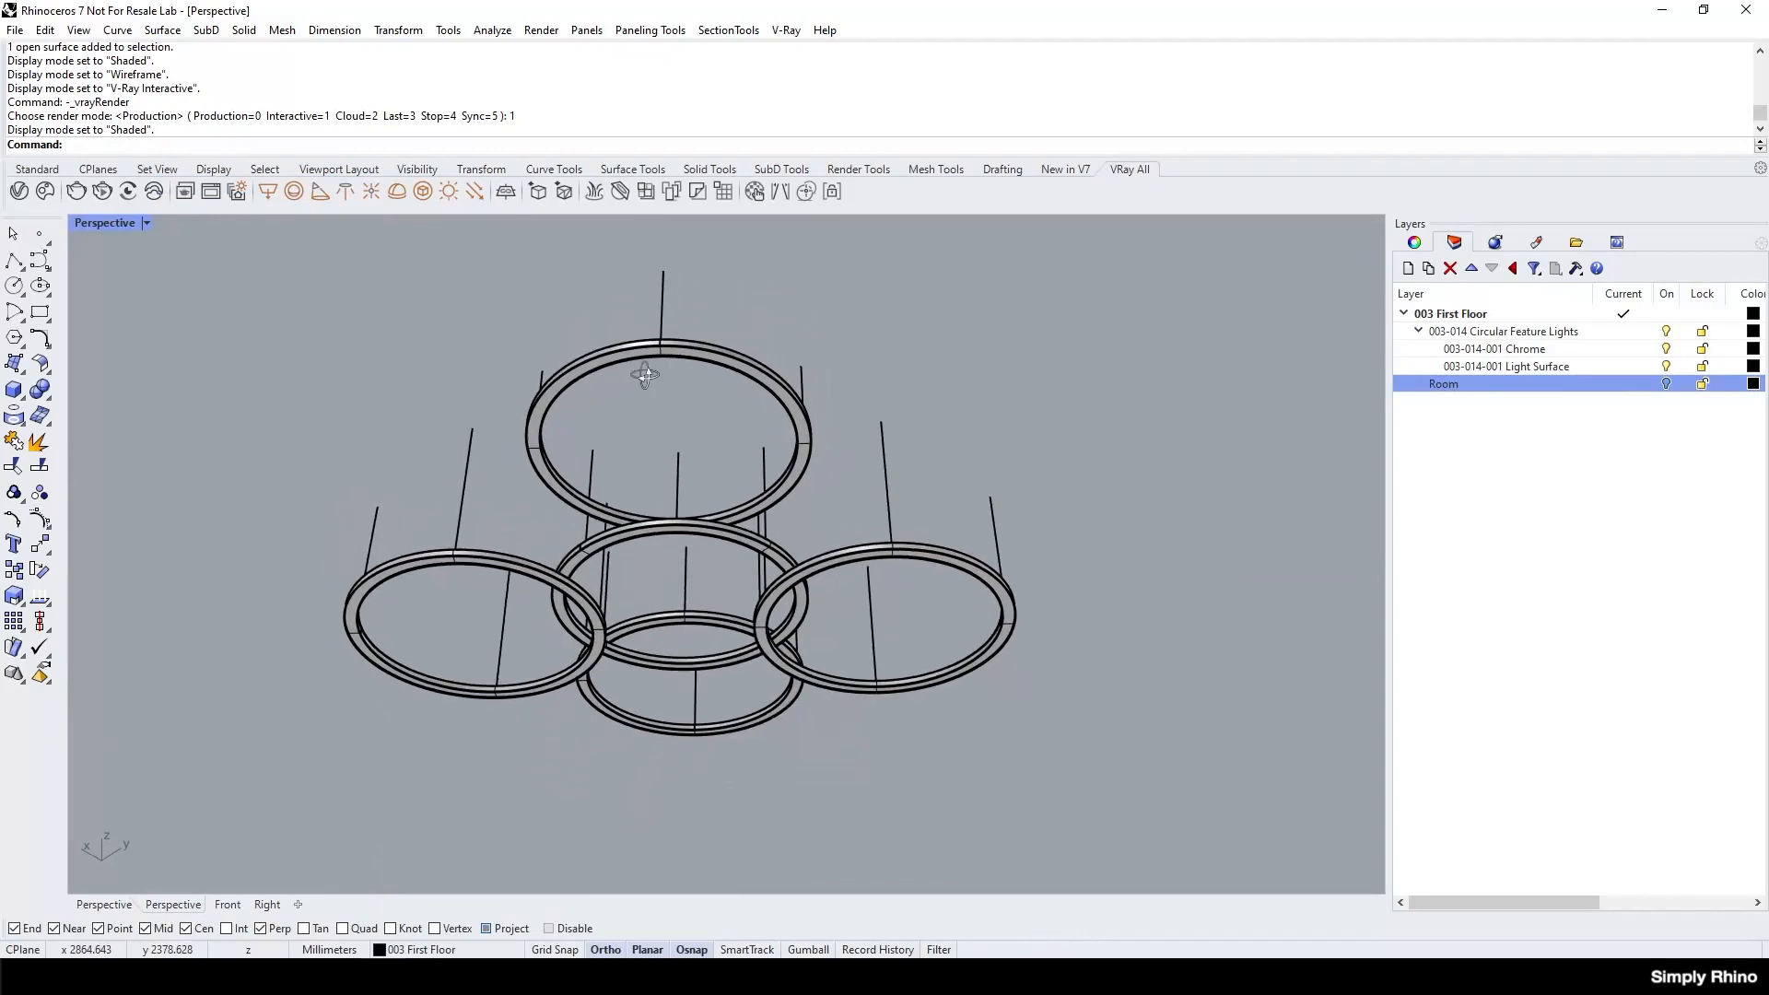
{"action": "scroll", "coordinate": [650, 349], "scroll_direction": "up", "scroll_amount": 5}
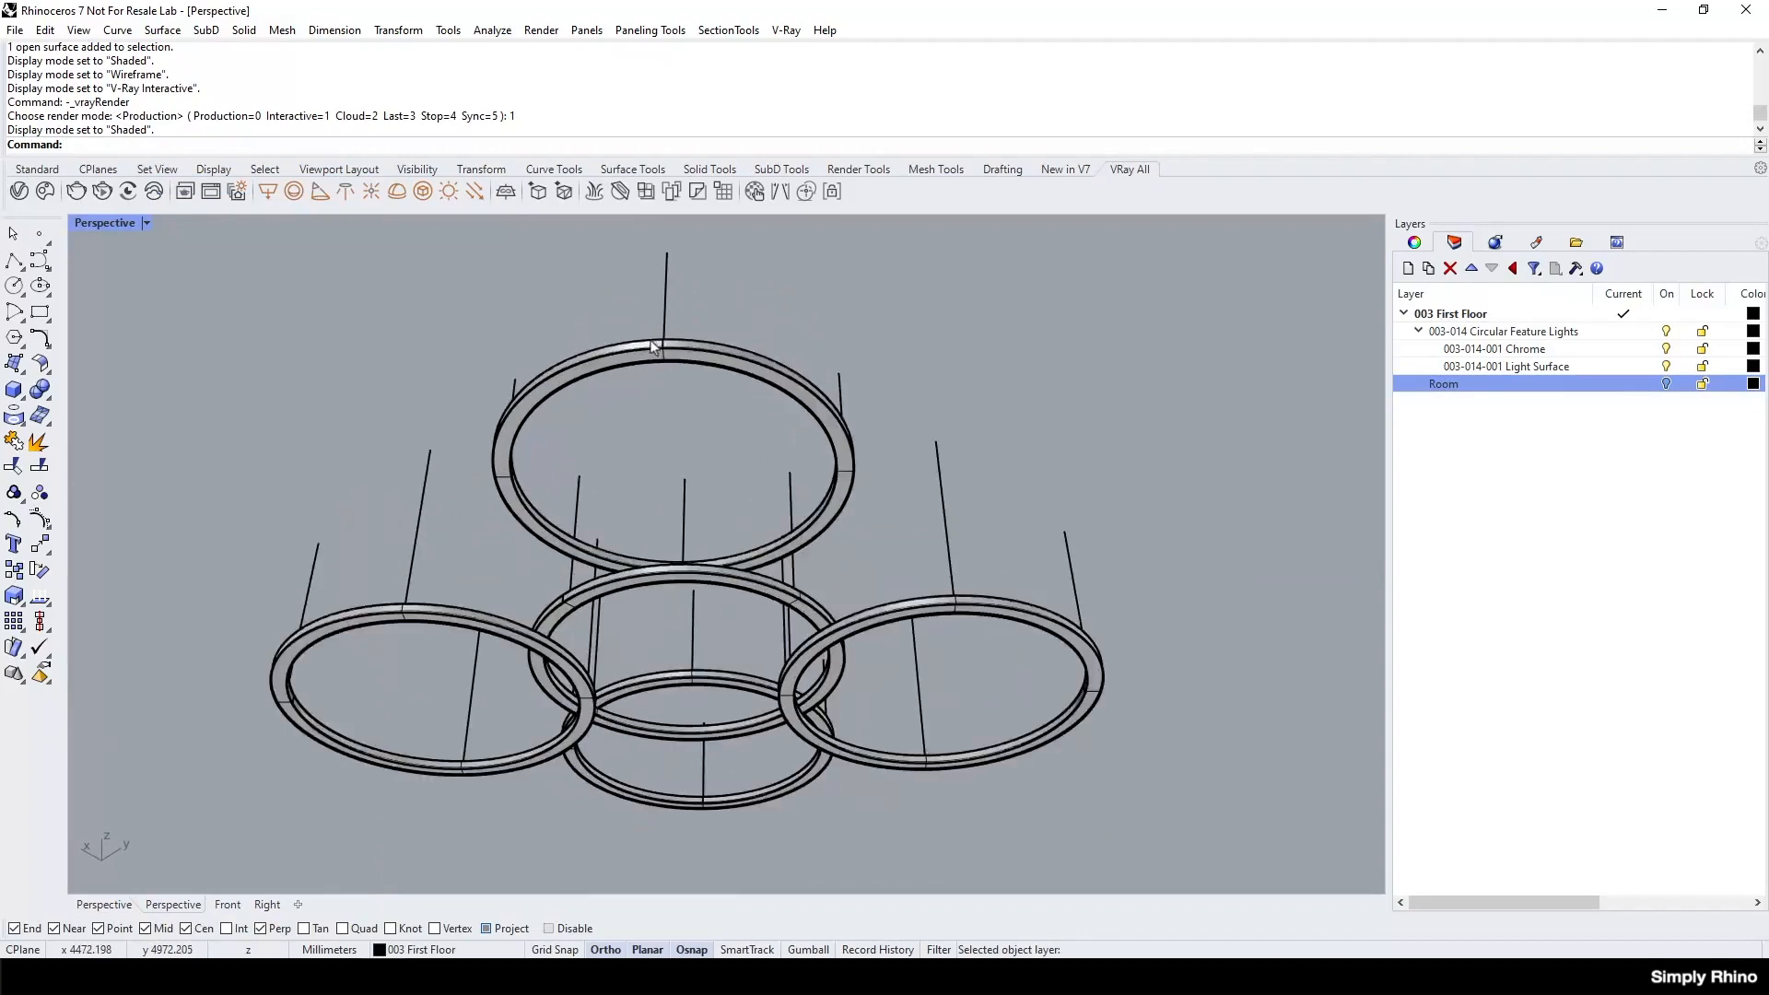
{"action": "scroll", "coordinate": [693, 349], "scroll_direction": "up", "scroll_amount": 5}
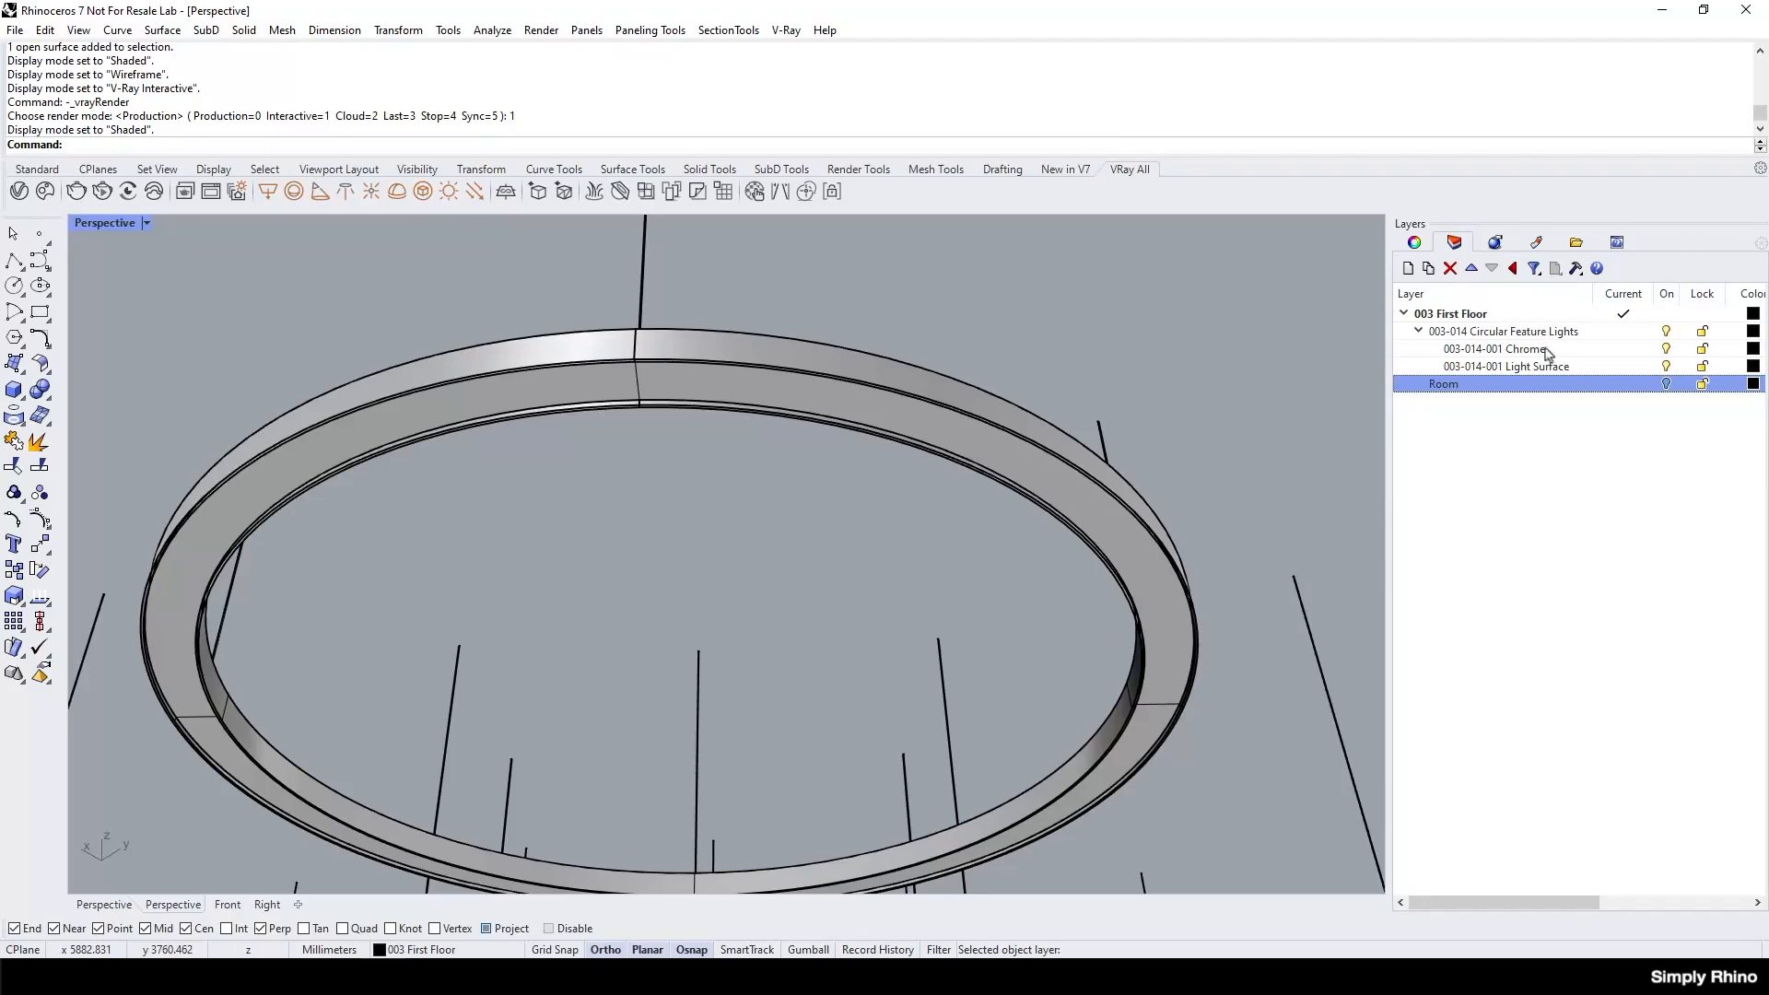
{"action": "left_click", "coordinate": [1495, 350]}
{"action": "scroll", "coordinate": [955, 526], "scroll_direction": "down", "scroll_amount": 5}
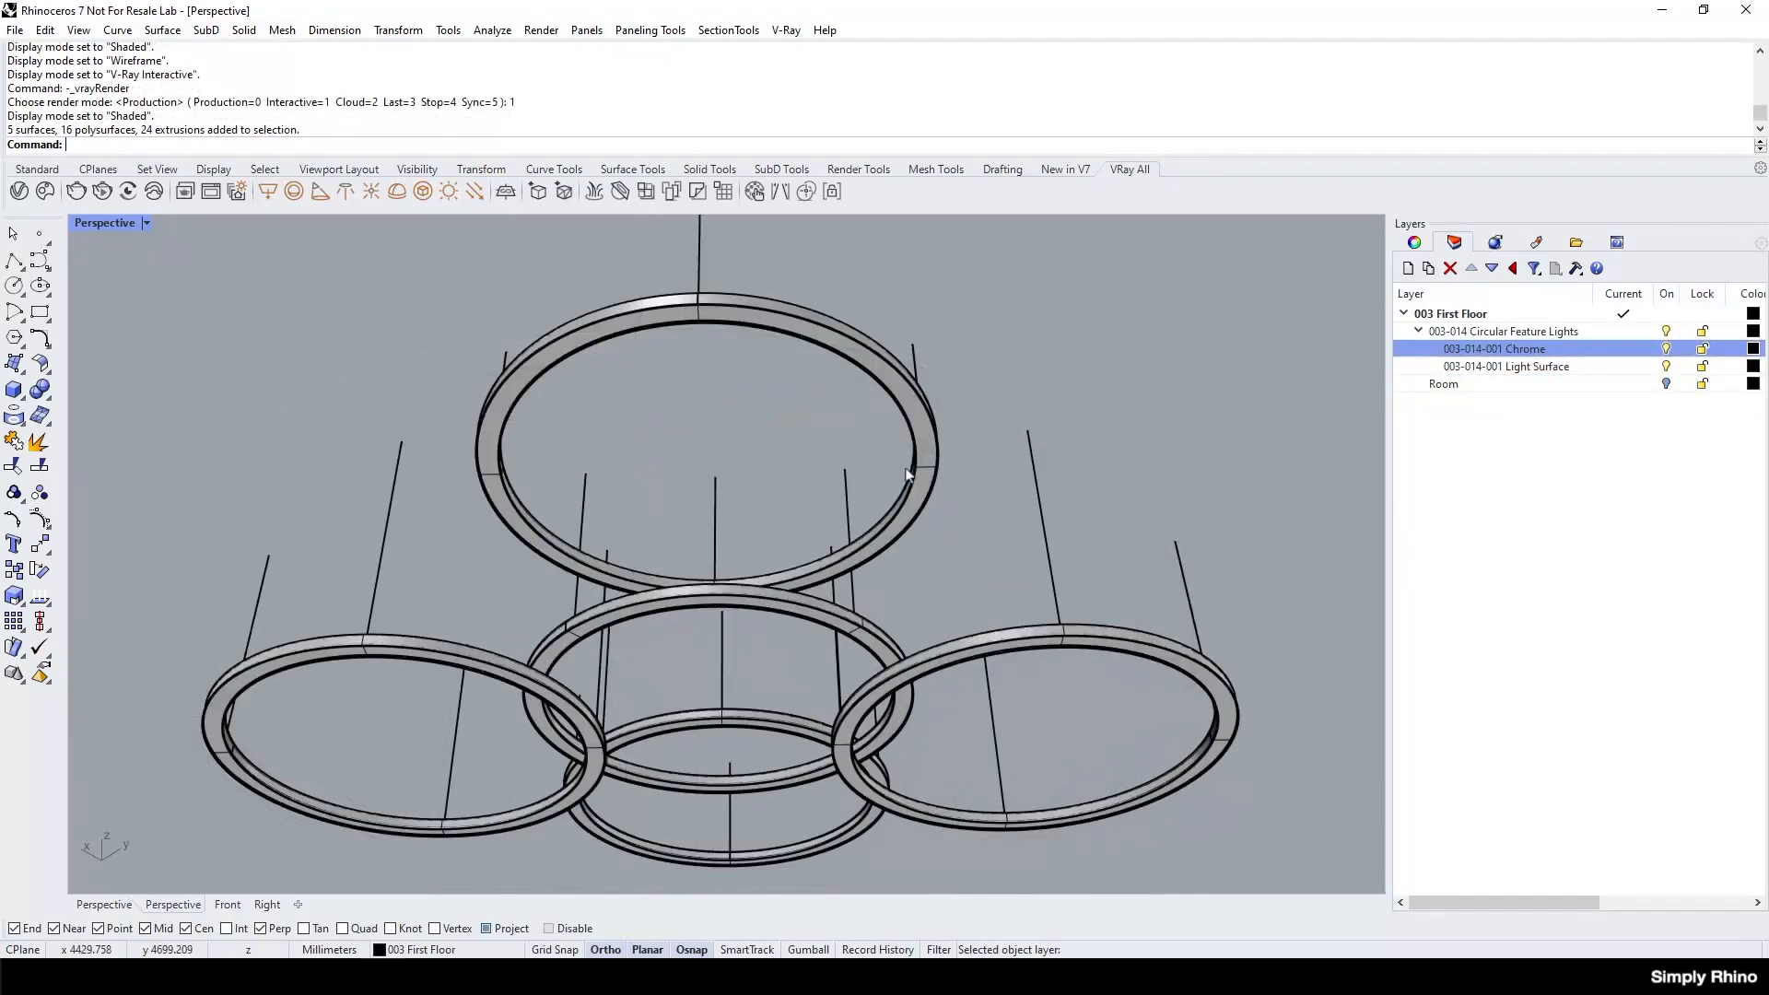
Create a V-Ray mesh light from the uppermost ring's light surface and show it in the Asset Editor.
{"action": "scroll", "coordinate": [908, 474], "scroll_direction": "up", "scroll_amount": 4}
{"action": "left_click", "coordinate": [949, 465]}
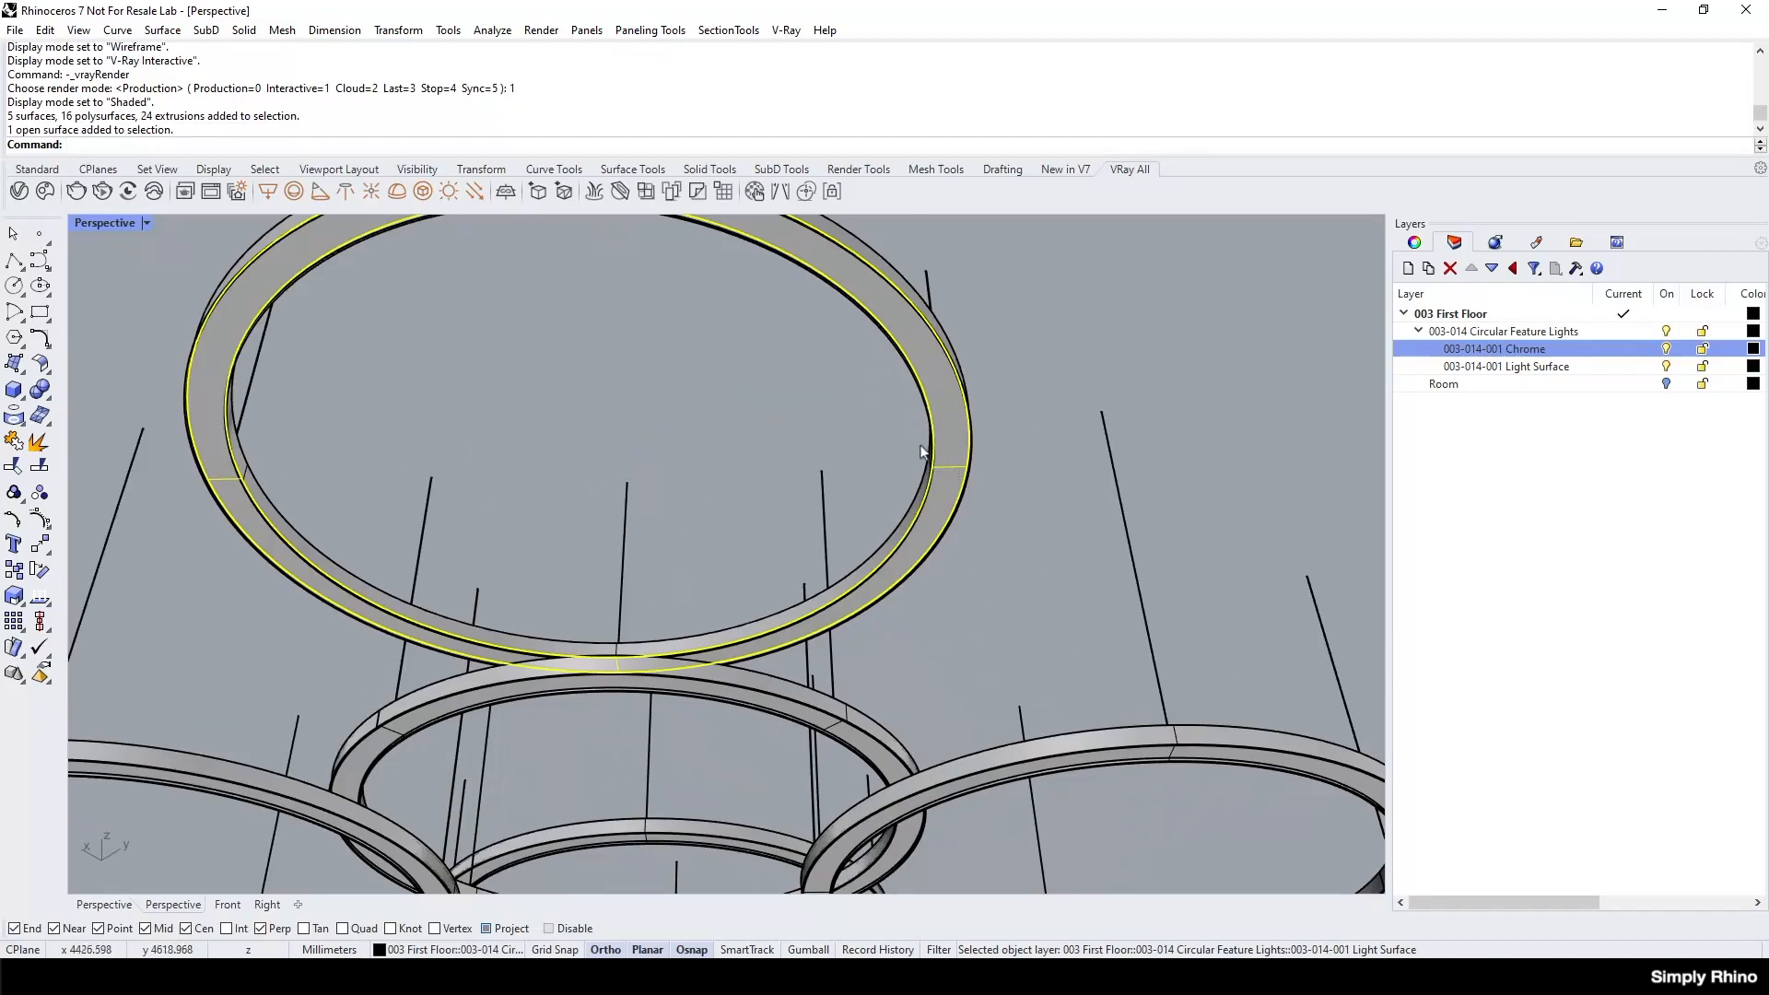
{"action": "scroll", "coordinate": [915, 444], "scroll_direction": "down", "scroll_amount": 4}
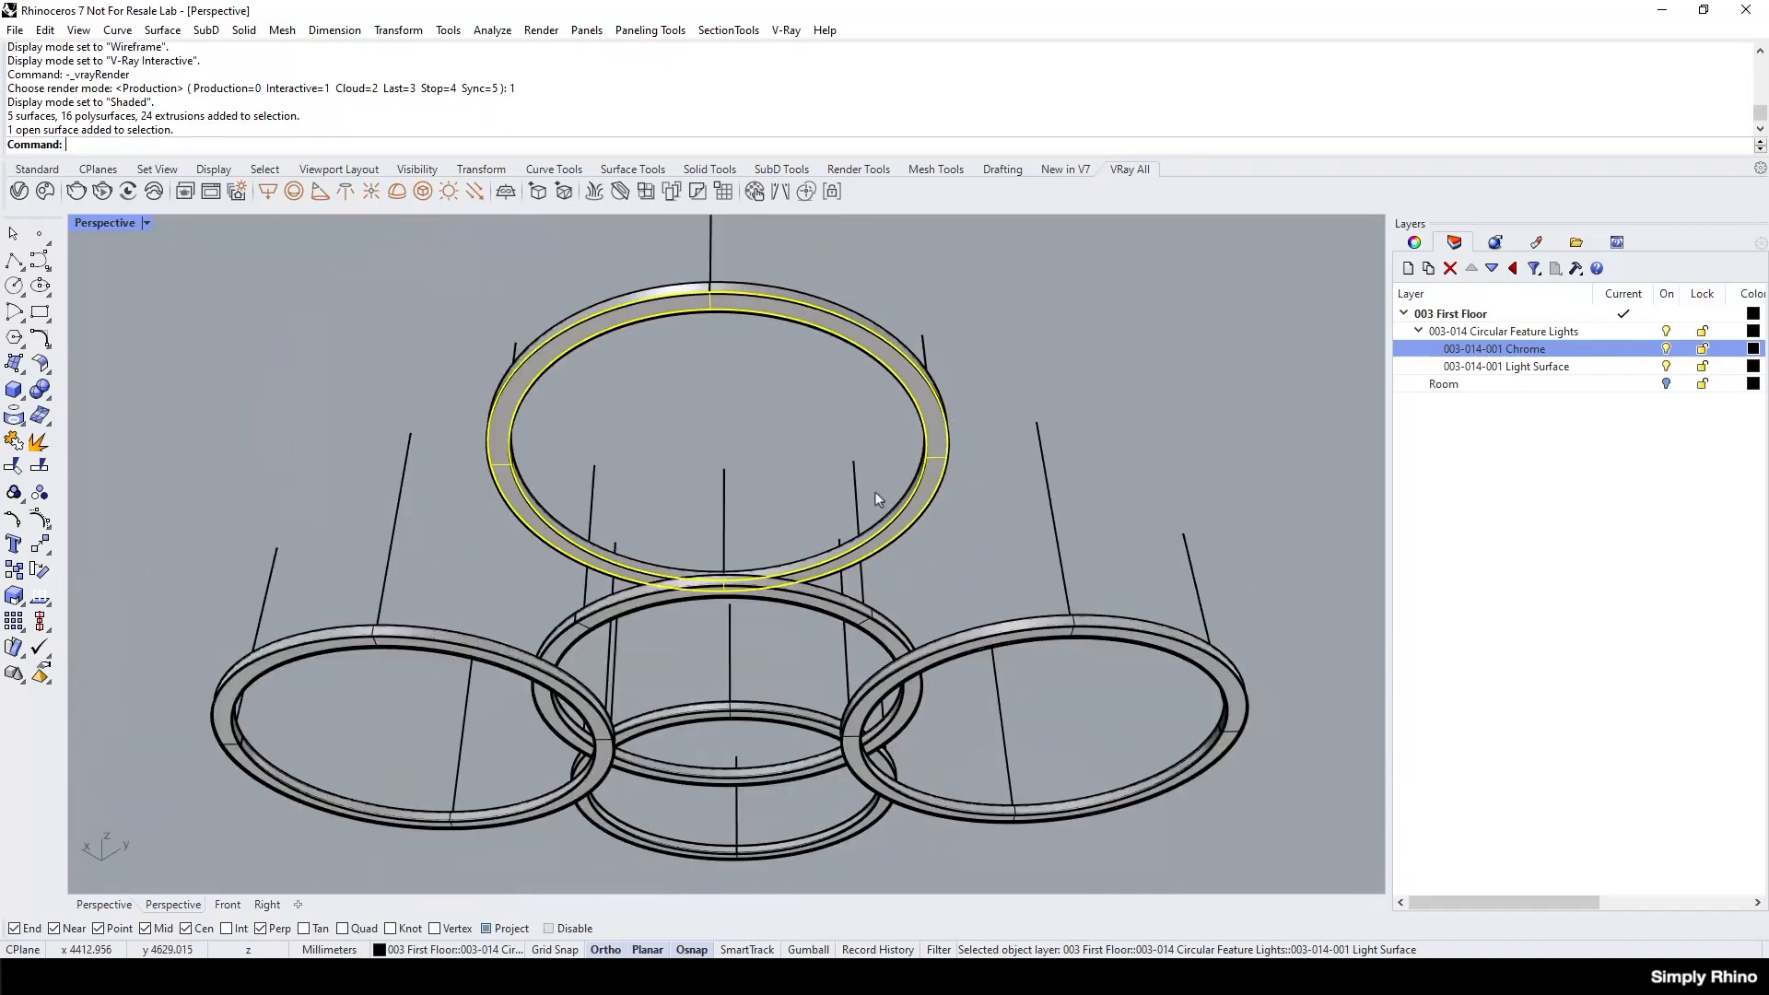
{"action": "right_click_drag", "start_coordinate": [640, 378], "coordinate": [699, 467]}
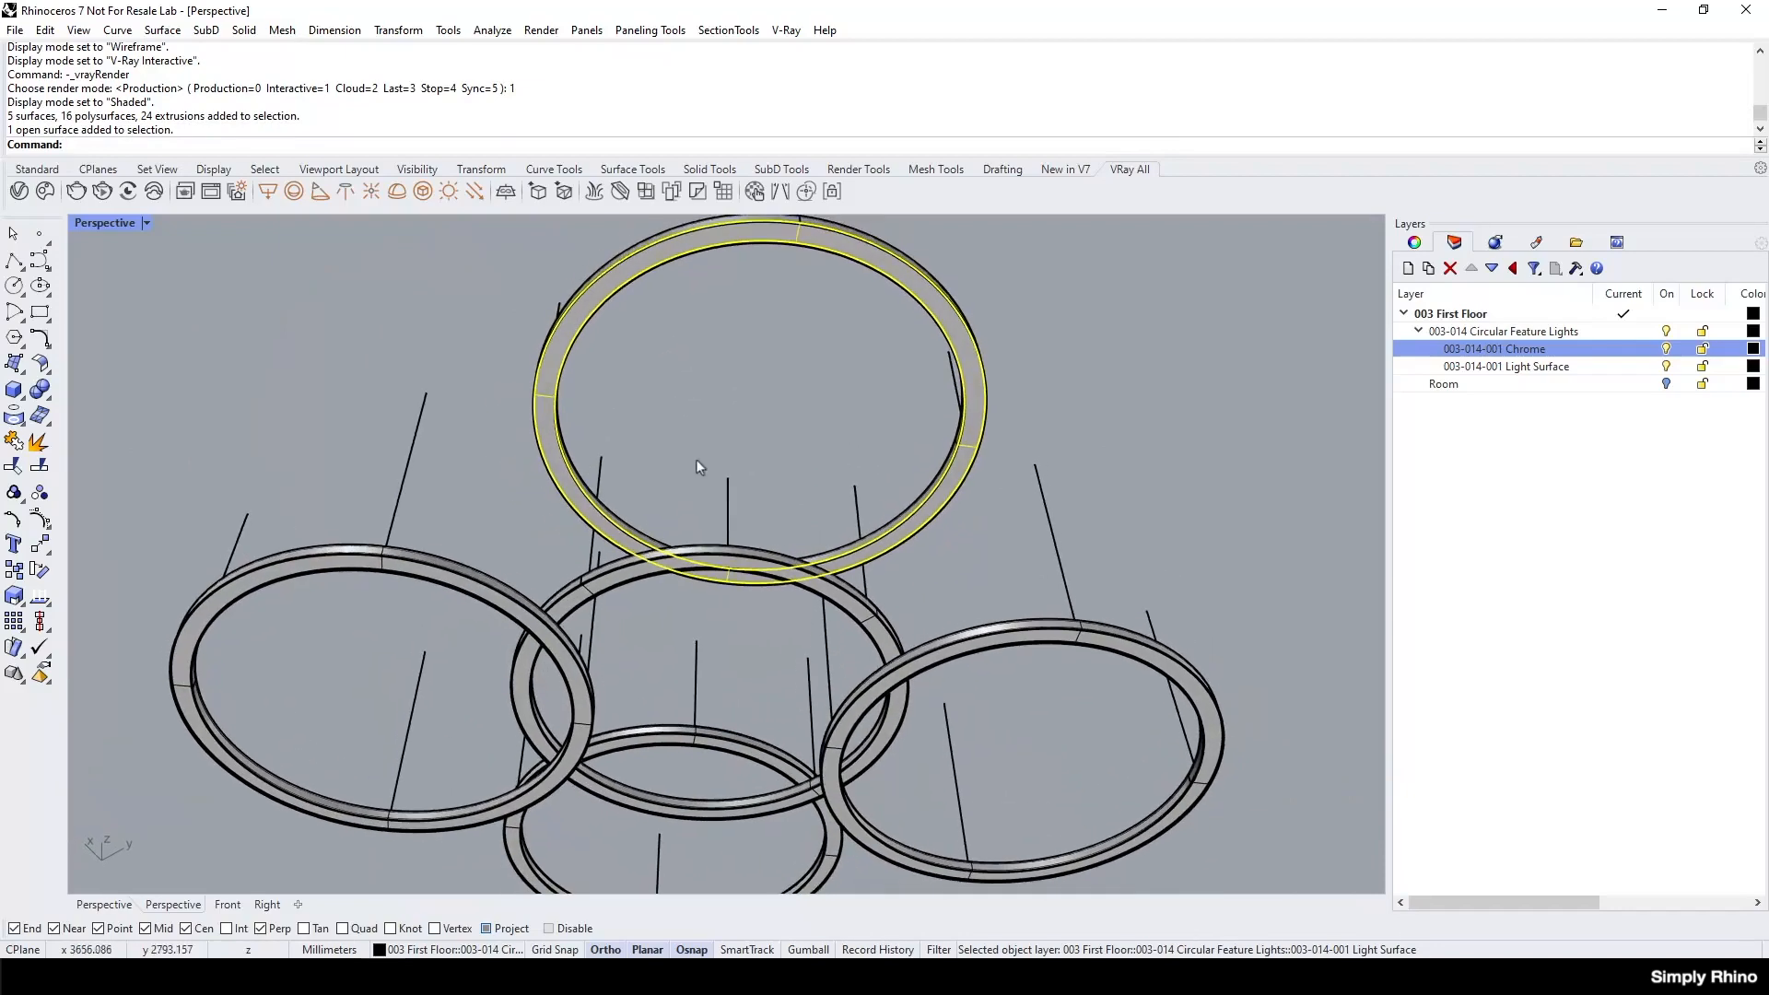
{"action": "scroll", "coordinate": [755, 278], "scroll_direction": "down", "scroll_amount": 1}
{"action": "scroll", "coordinate": [770, 303], "scroll_direction": "up", "scroll_amount": 5}
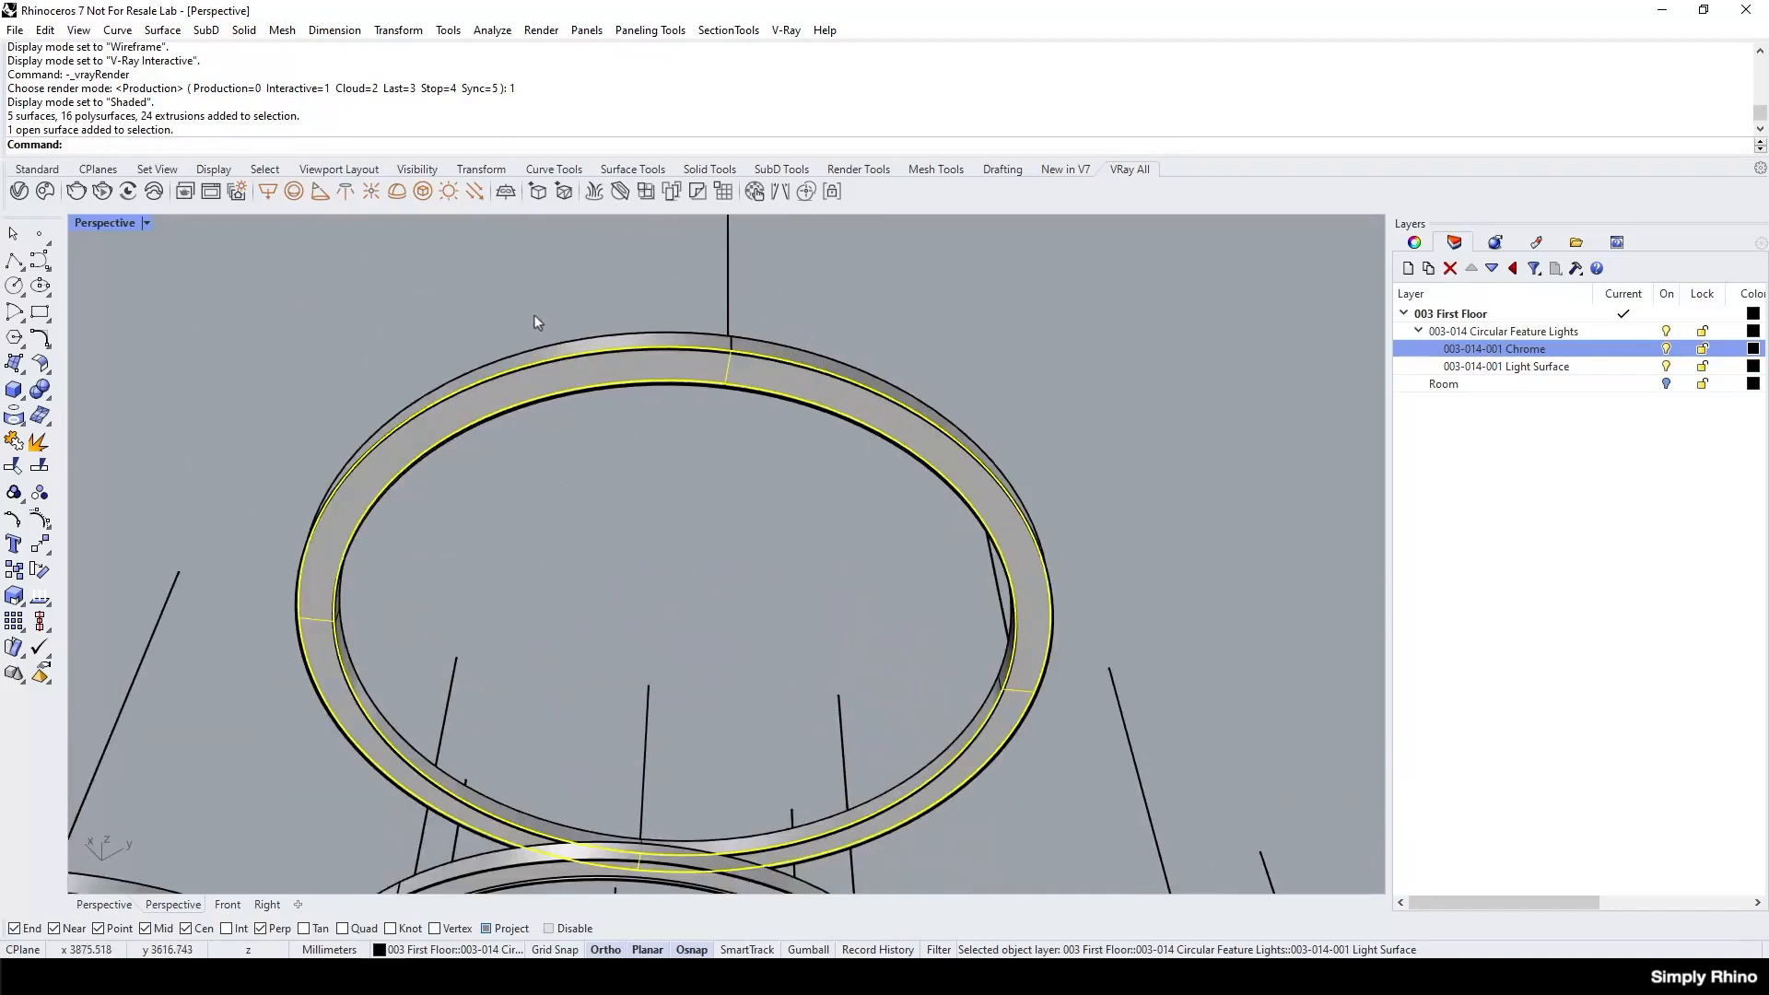
{"action": "left_click", "coordinate": [423, 190]}
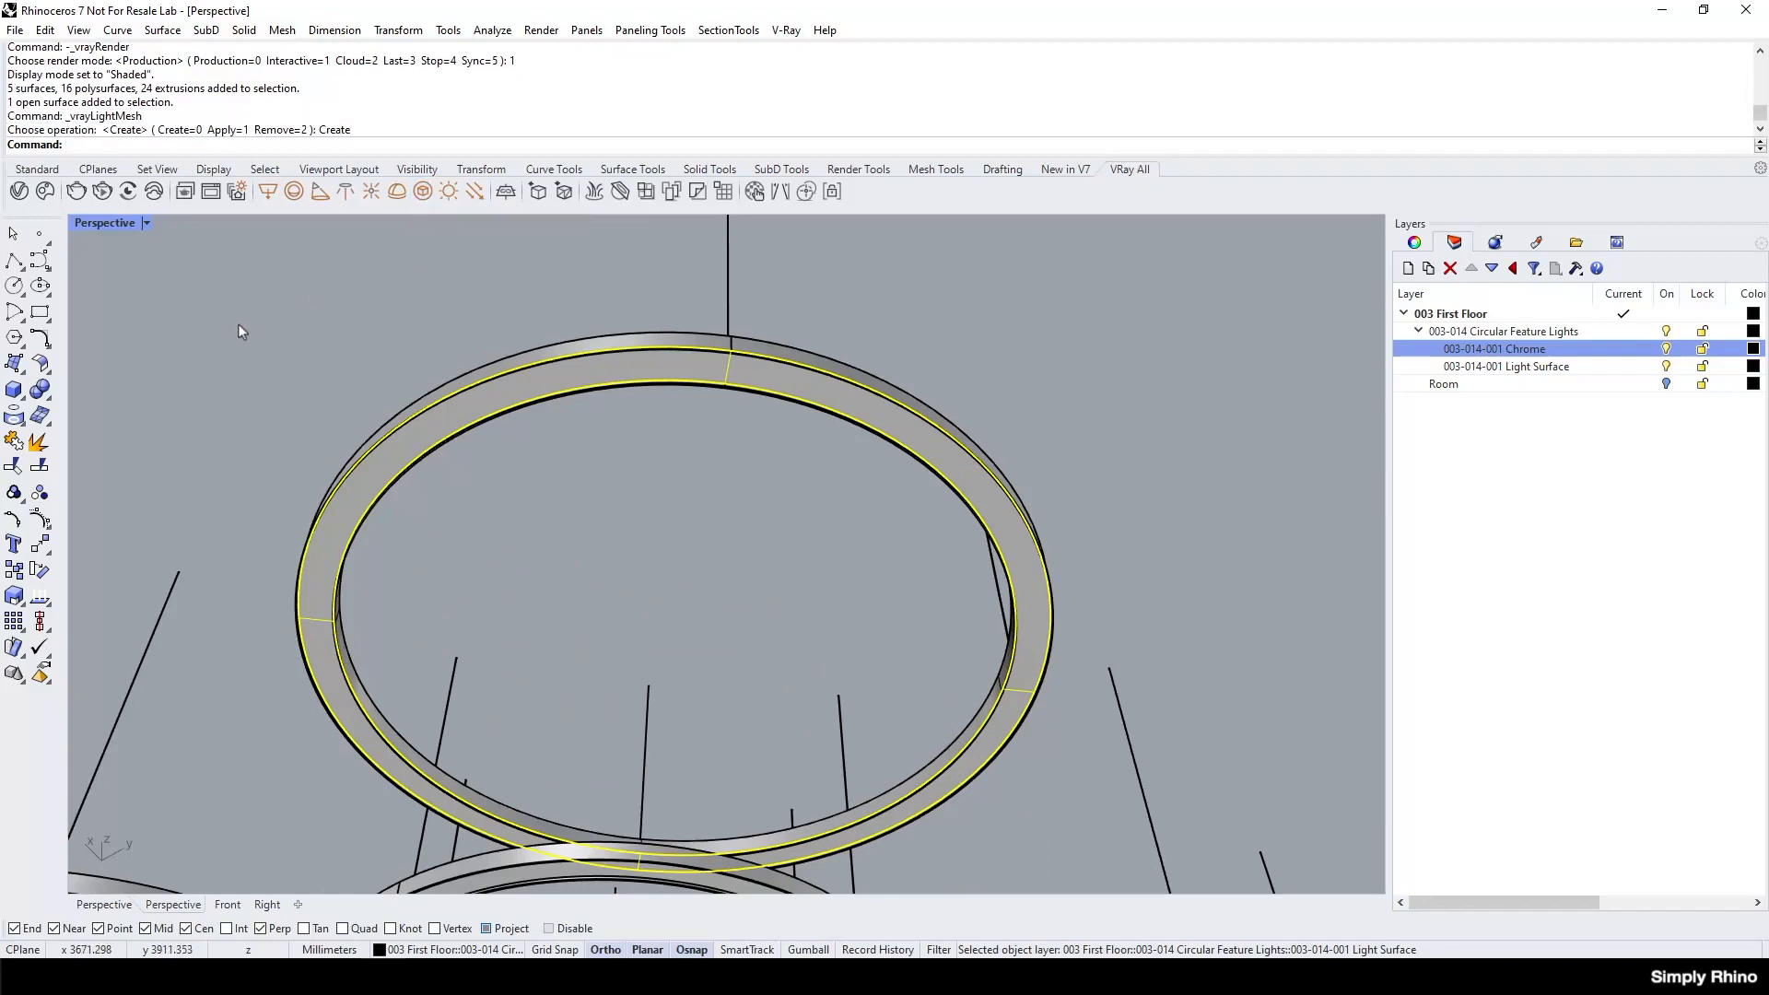
{"action": "left_click", "coordinate": [19, 191]}
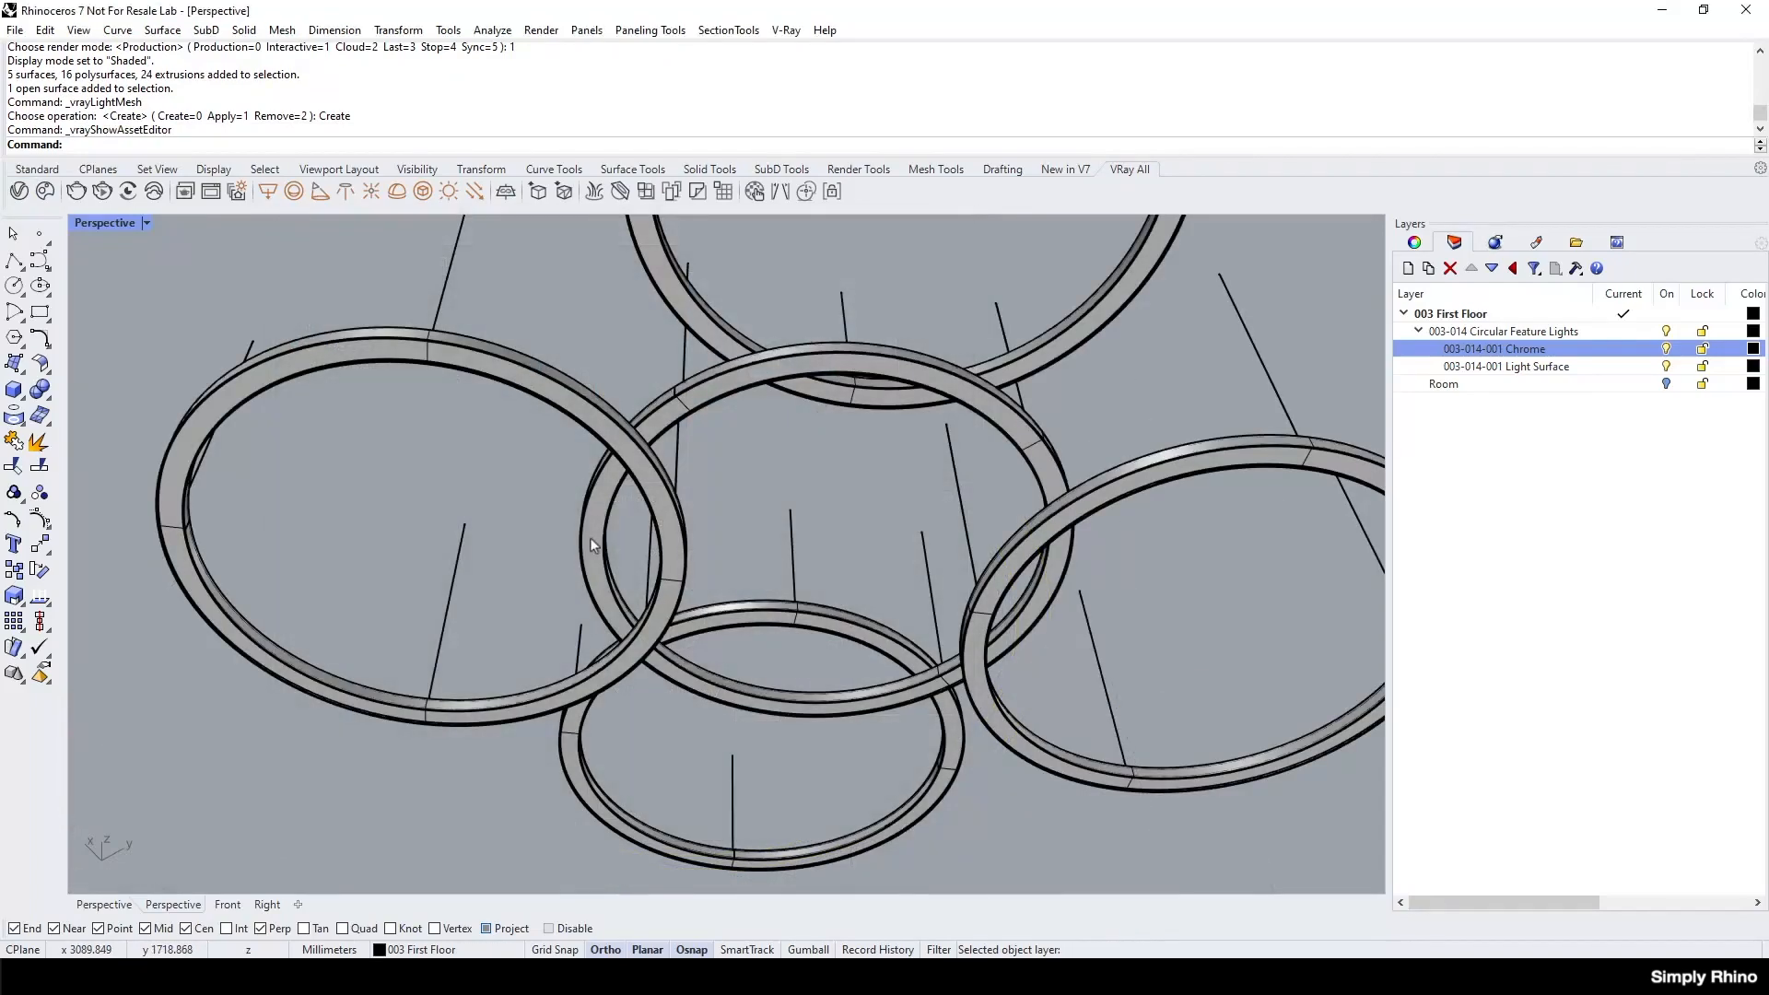
Create one V-Ray mesh light from two overlapping rings' light surfaces together, then view the lights list and move the Asset Editor aside.
{"action": "left_click", "coordinate": [654, 550]}
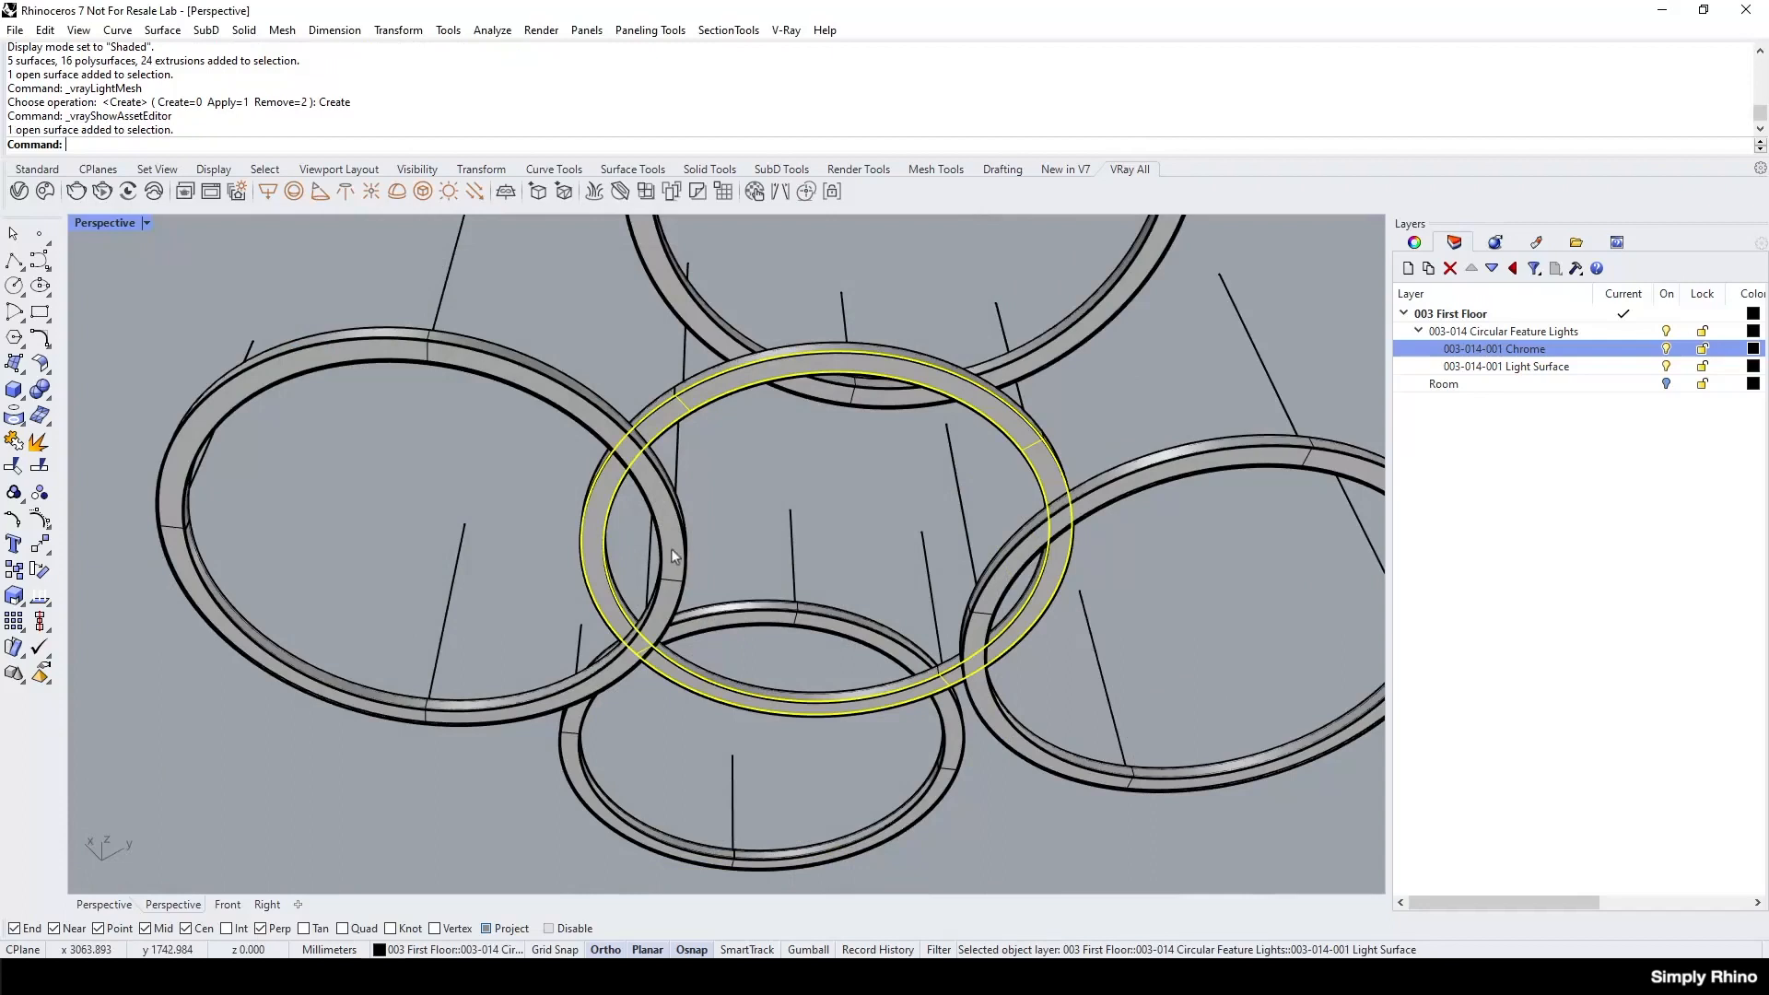
{"action": "left_click", "coordinate": [671, 551], "text": "shift"}
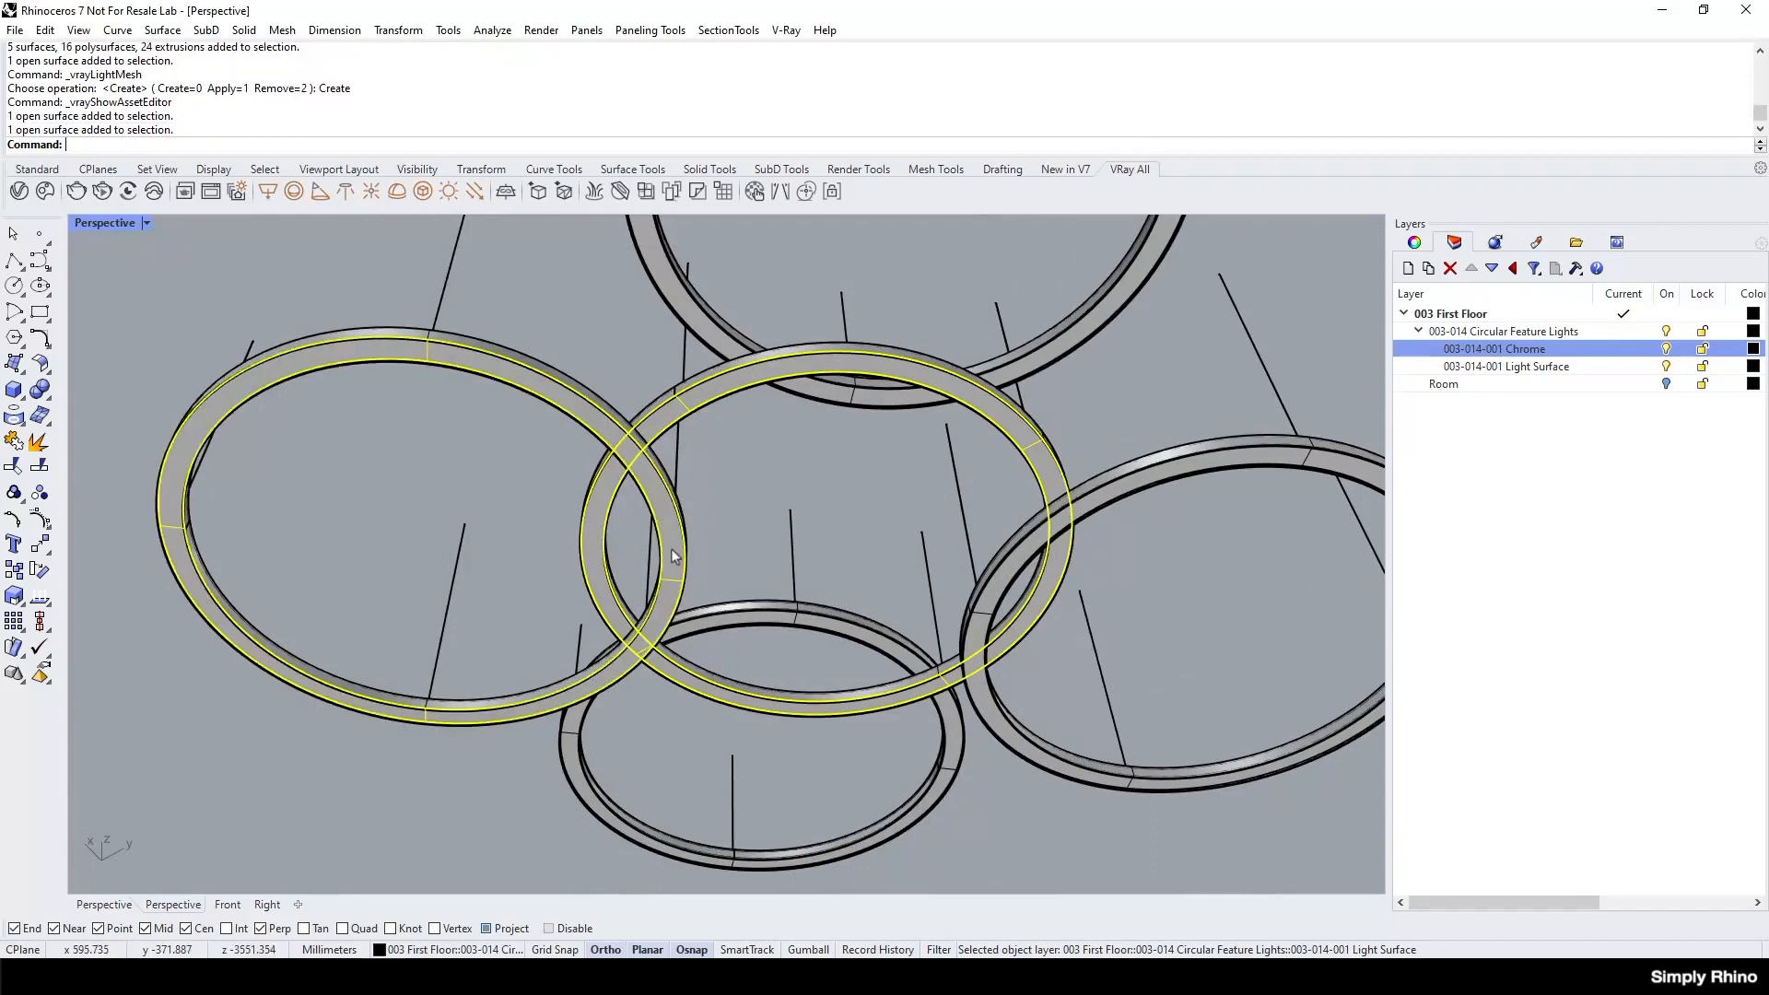
{"action": "left_click", "coordinate": [423, 191]}
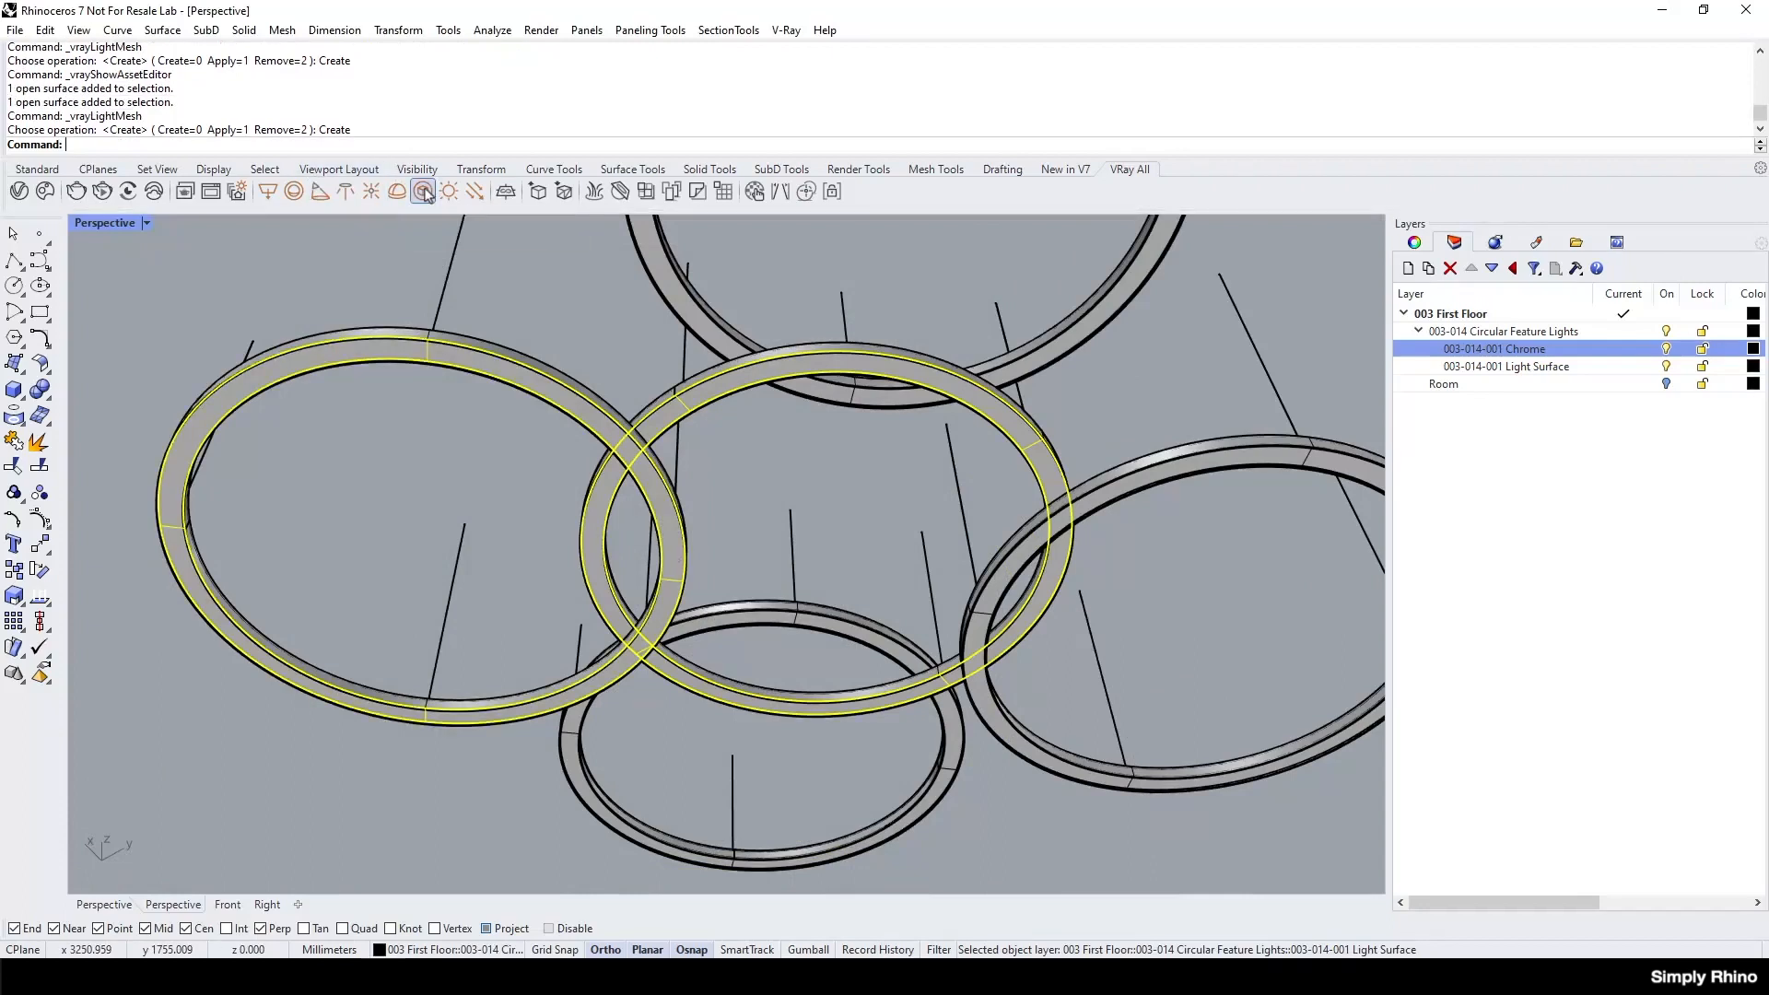
{"action": "left_click", "coordinate": [19, 192]}
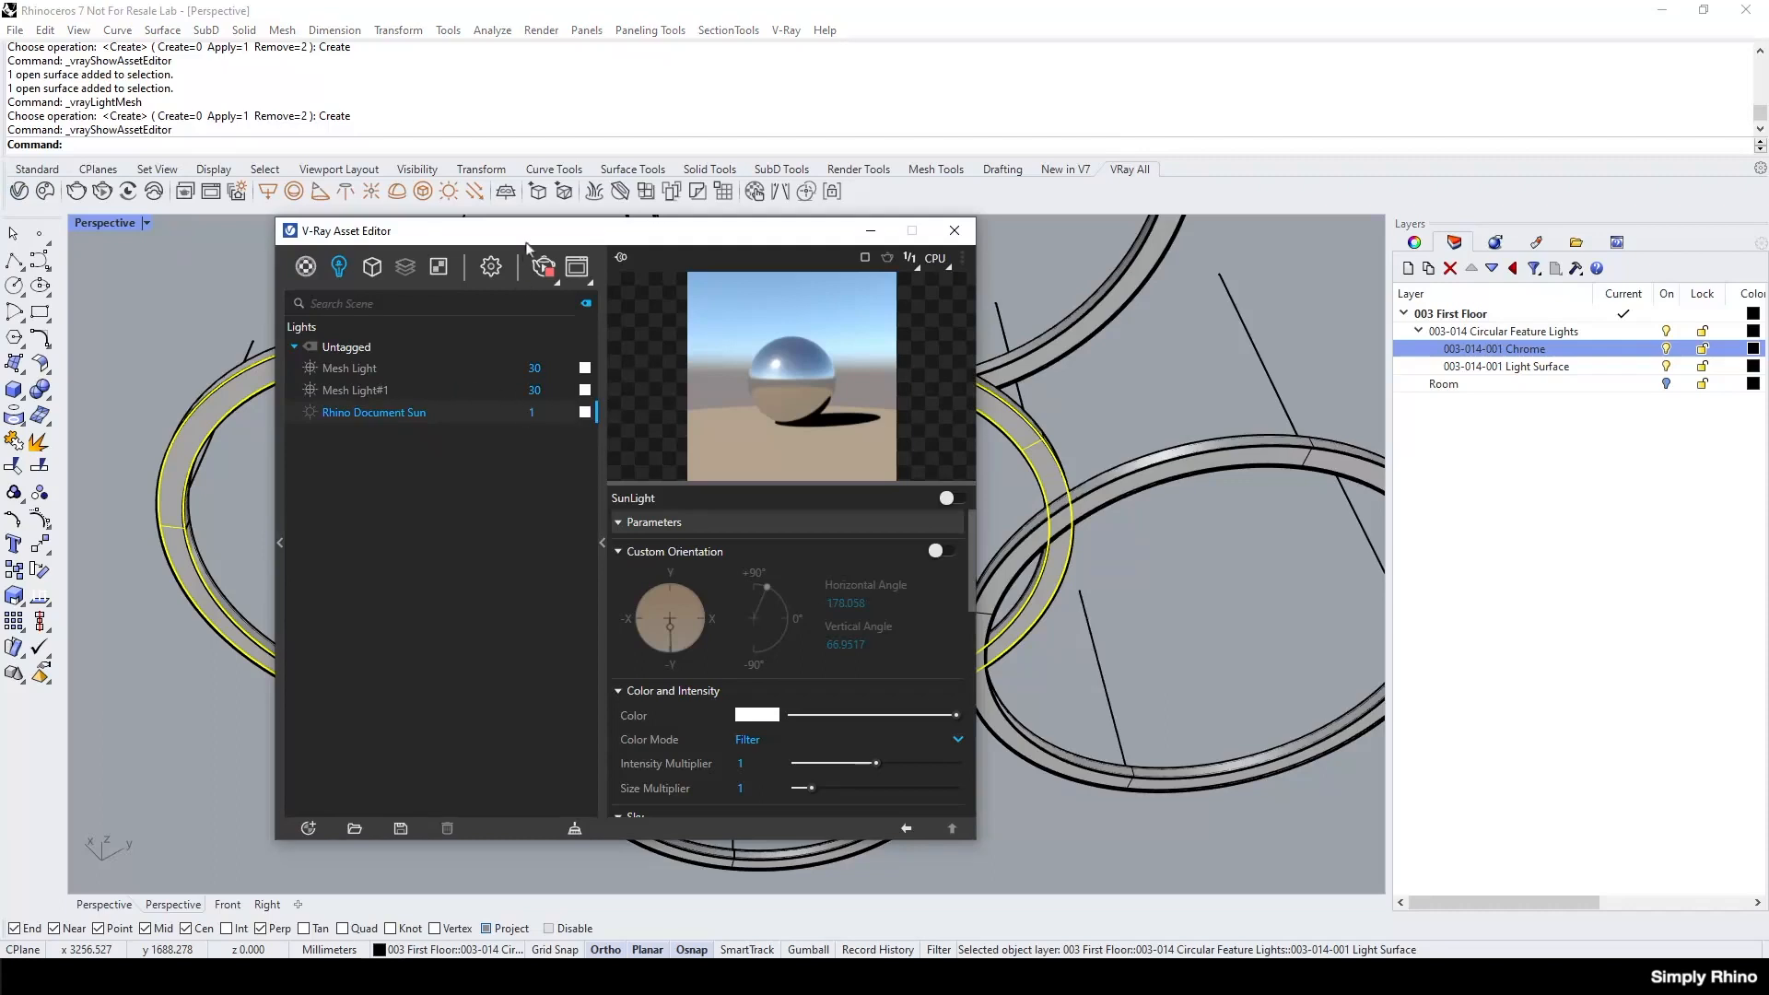
{"action": "left_click_drag", "start_coordinate": [527, 241], "coordinate": [209, 323]}
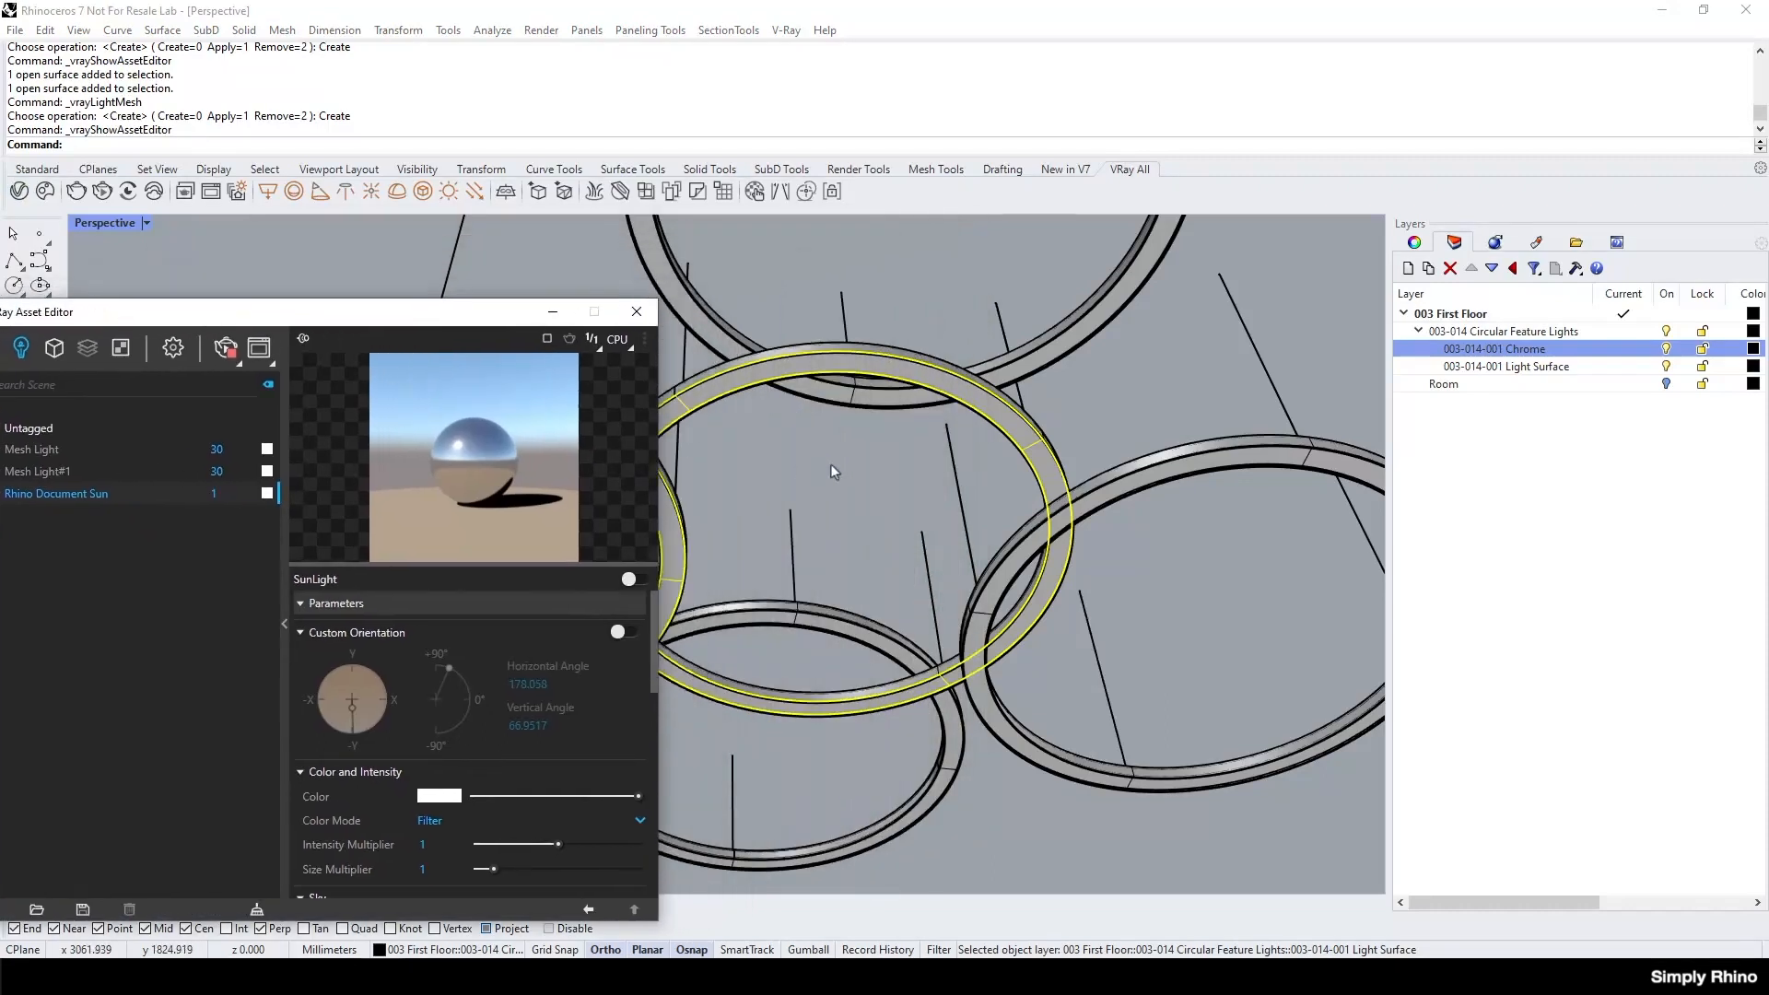
Create another V-Ray mesh light from the light surfaces of the two remaining rings and deselect them.
{"action": "scroll", "coordinate": [959, 546], "scroll_direction": "up", "scroll_amount": 4}
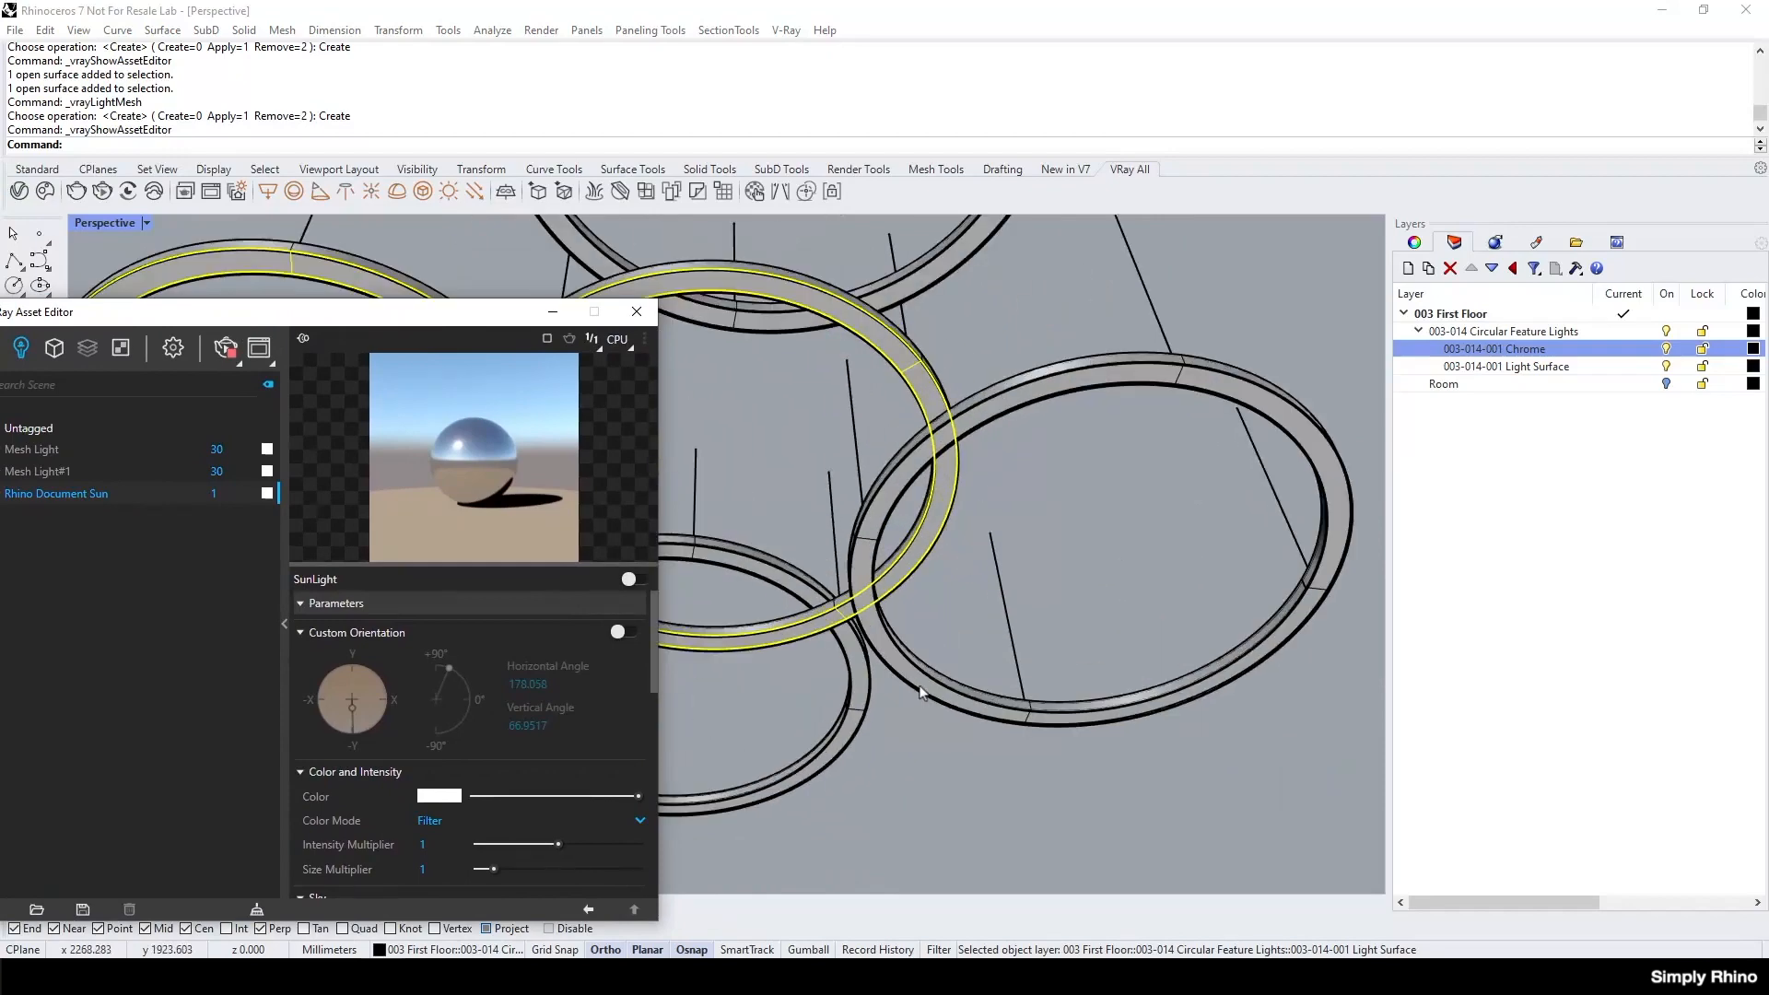
{"action": "left_click", "coordinate": [920, 685]}
{"action": "scroll", "coordinate": [890, 683], "scroll_direction": "up", "scroll_amount": 5}
{"action": "left_click", "coordinate": [890, 635]}
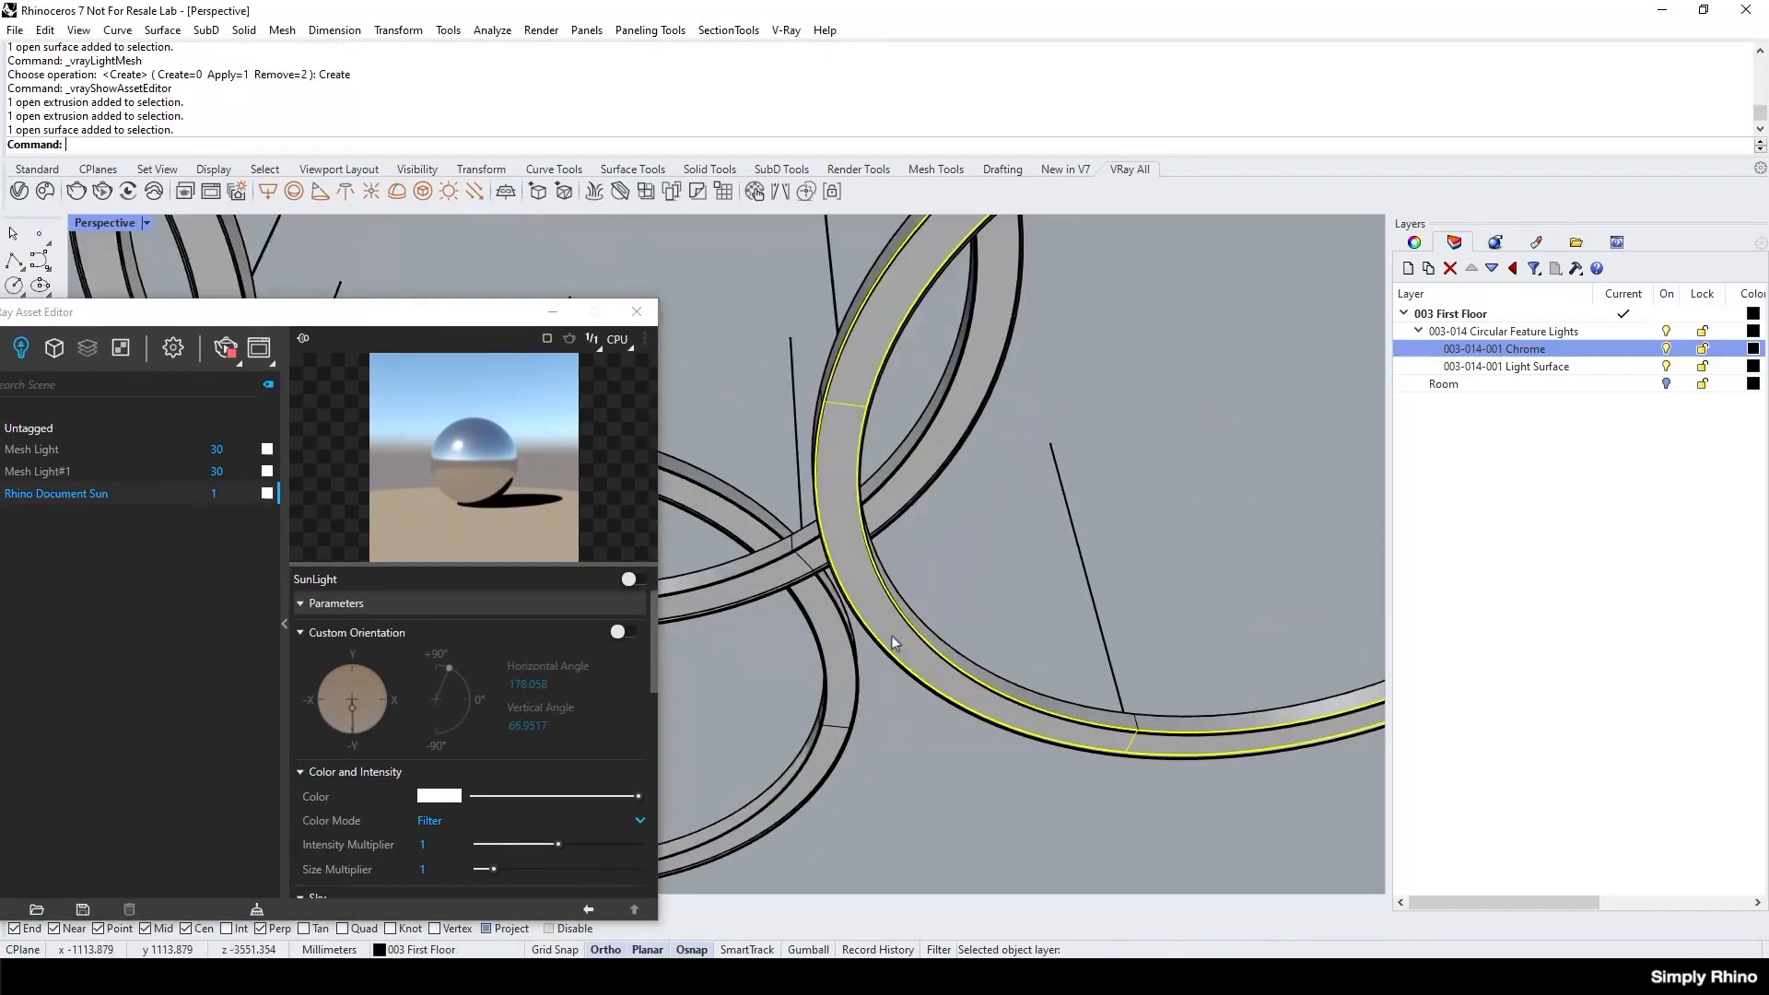
{"action": "left_click", "coordinate": [835, 668], "text": "shift"}
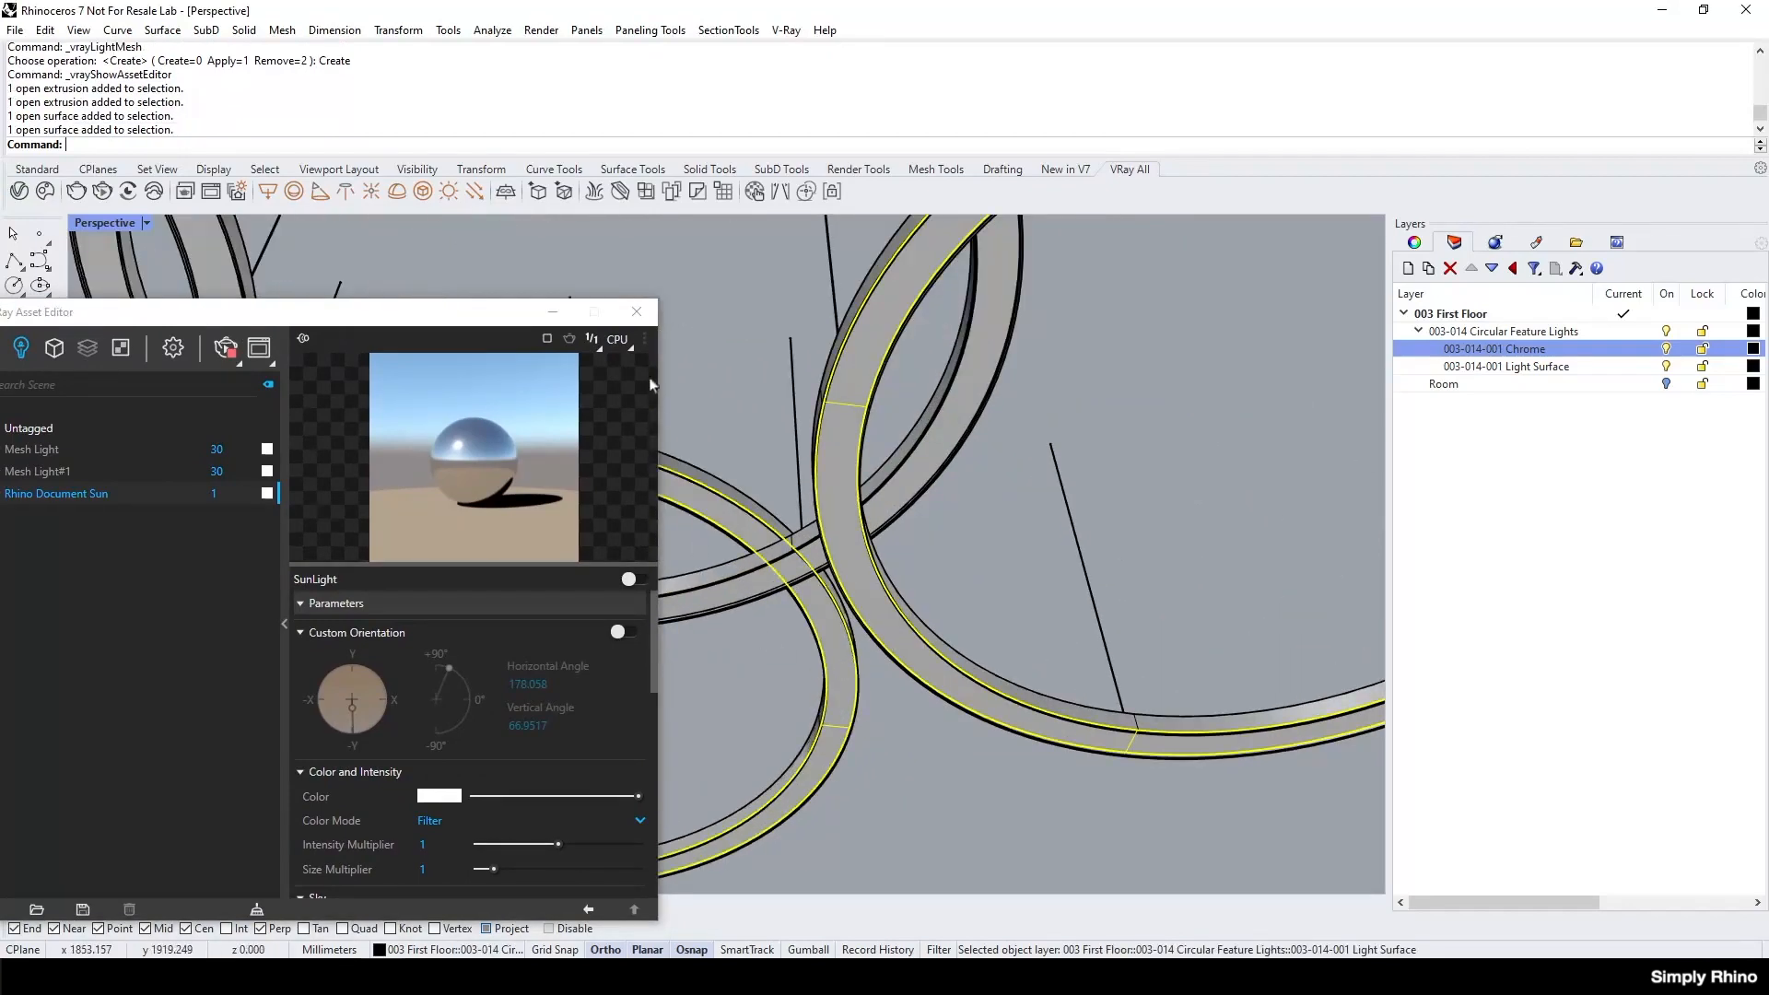
{"action": "left_click", "coordinate": [427, 202]}
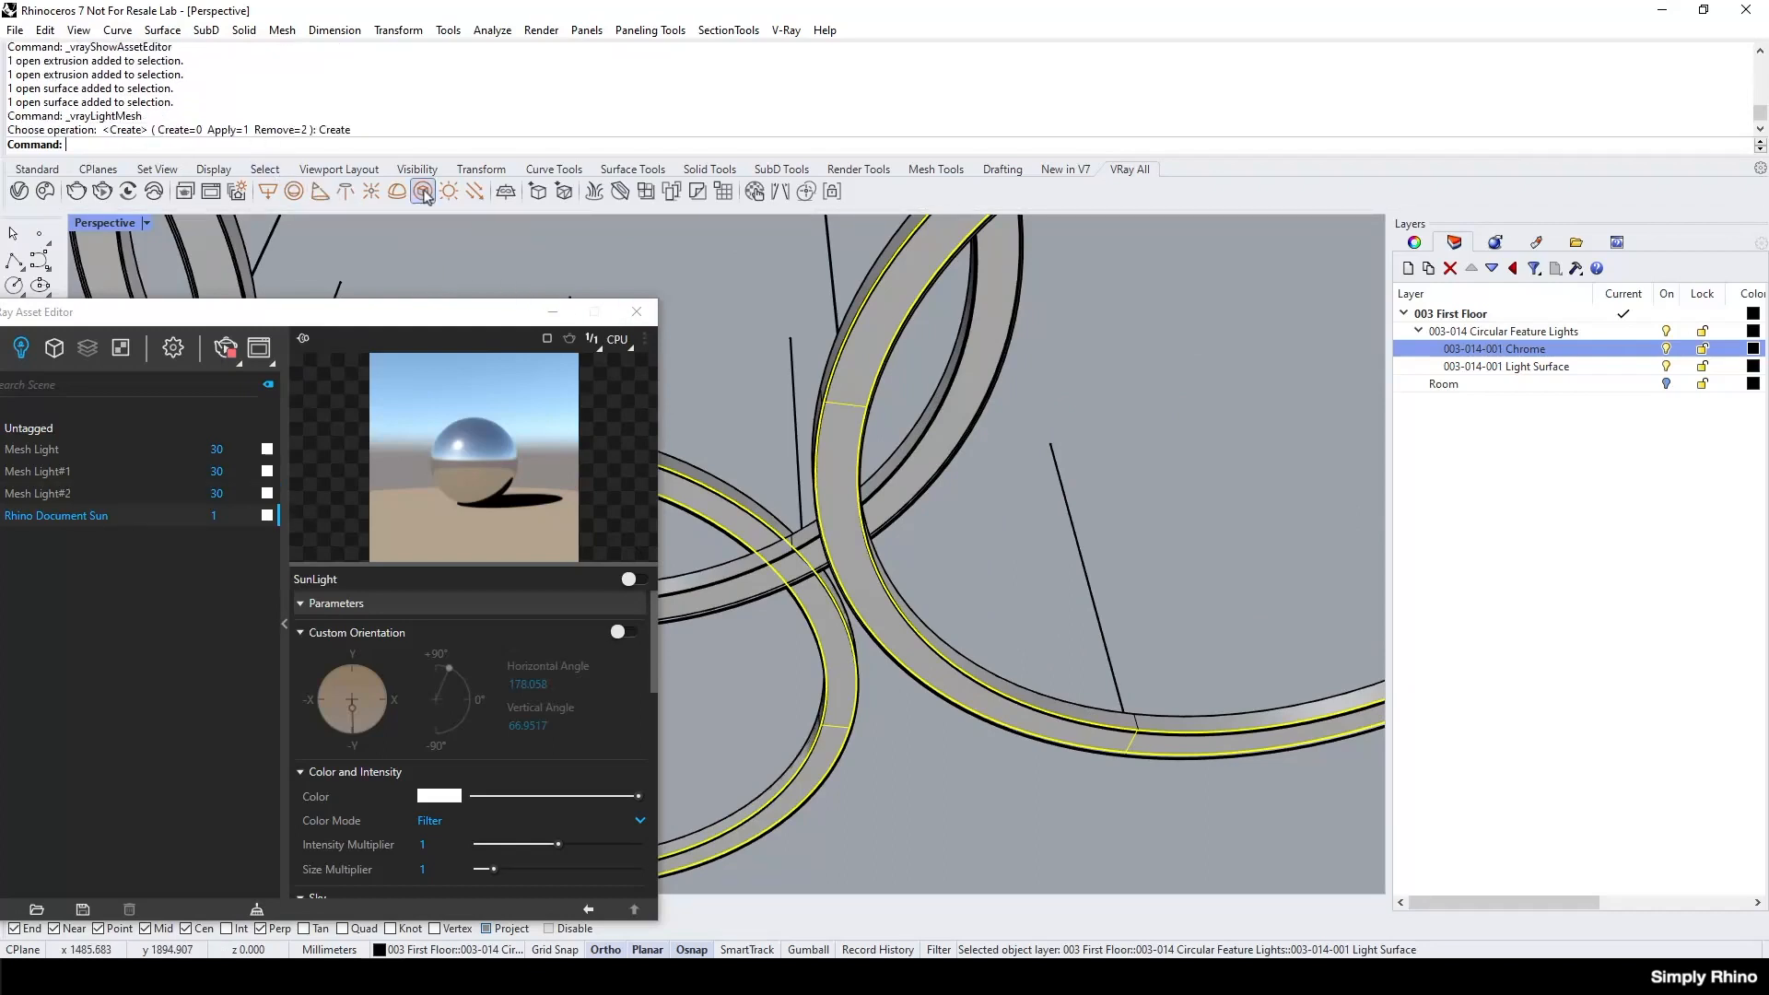
{"action": "left_click", "coordinate": [982, 798]}
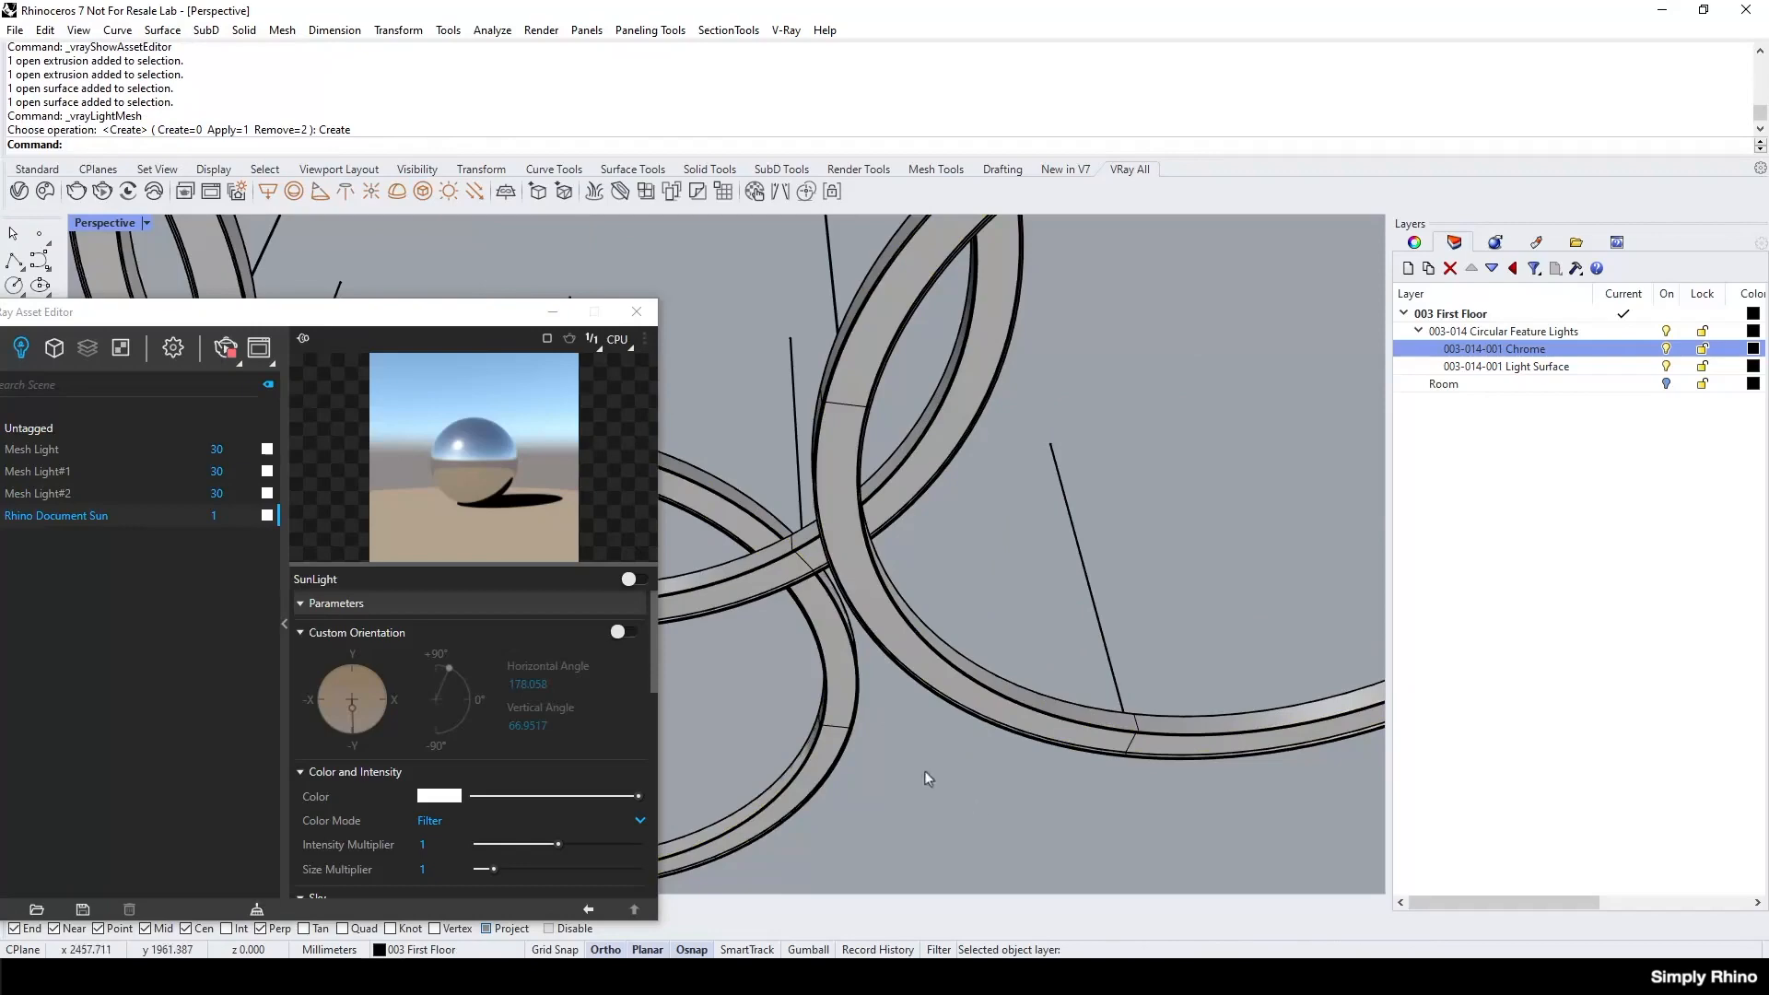
Review the list of mesh lights in the V-Ray Asset Editor, then close the editor.
{"action": "scroll", "coordinate": [833, 667], "scroll_direction": "down", "scroll_amount": 5}
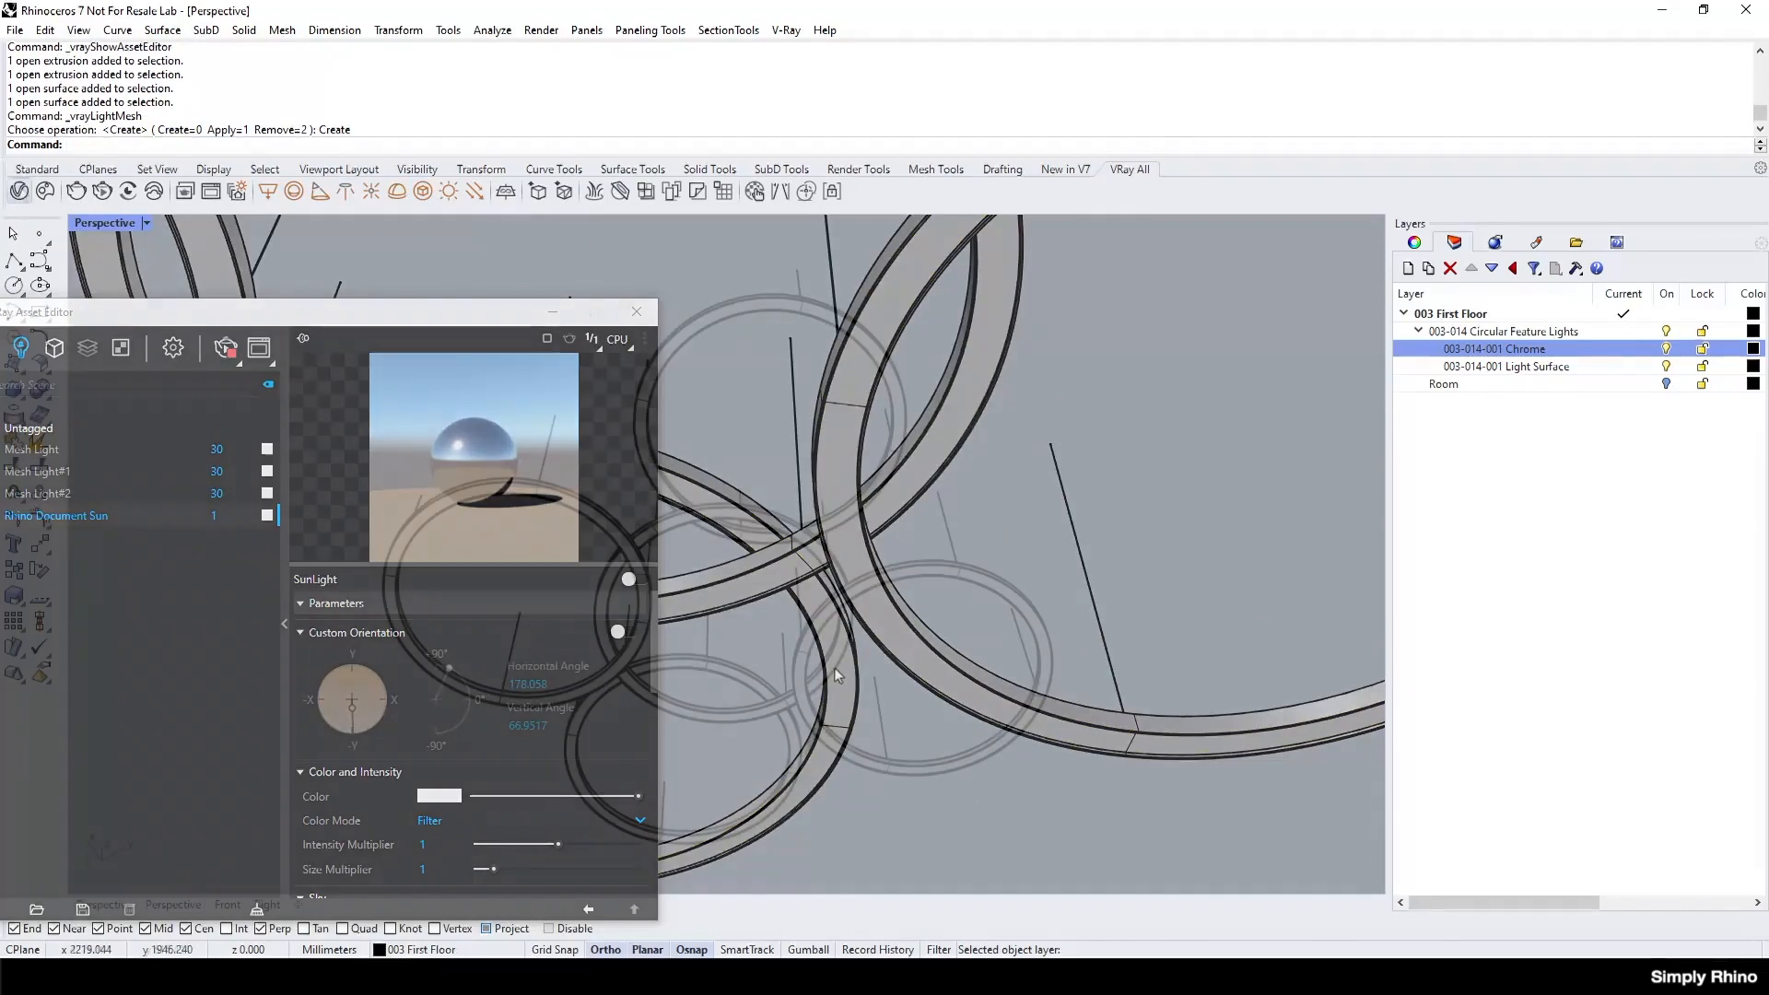
{"action": "left_click", "coordinate": [18, 191]}
{"action": "left_click", "coordinate": [19, 191]}
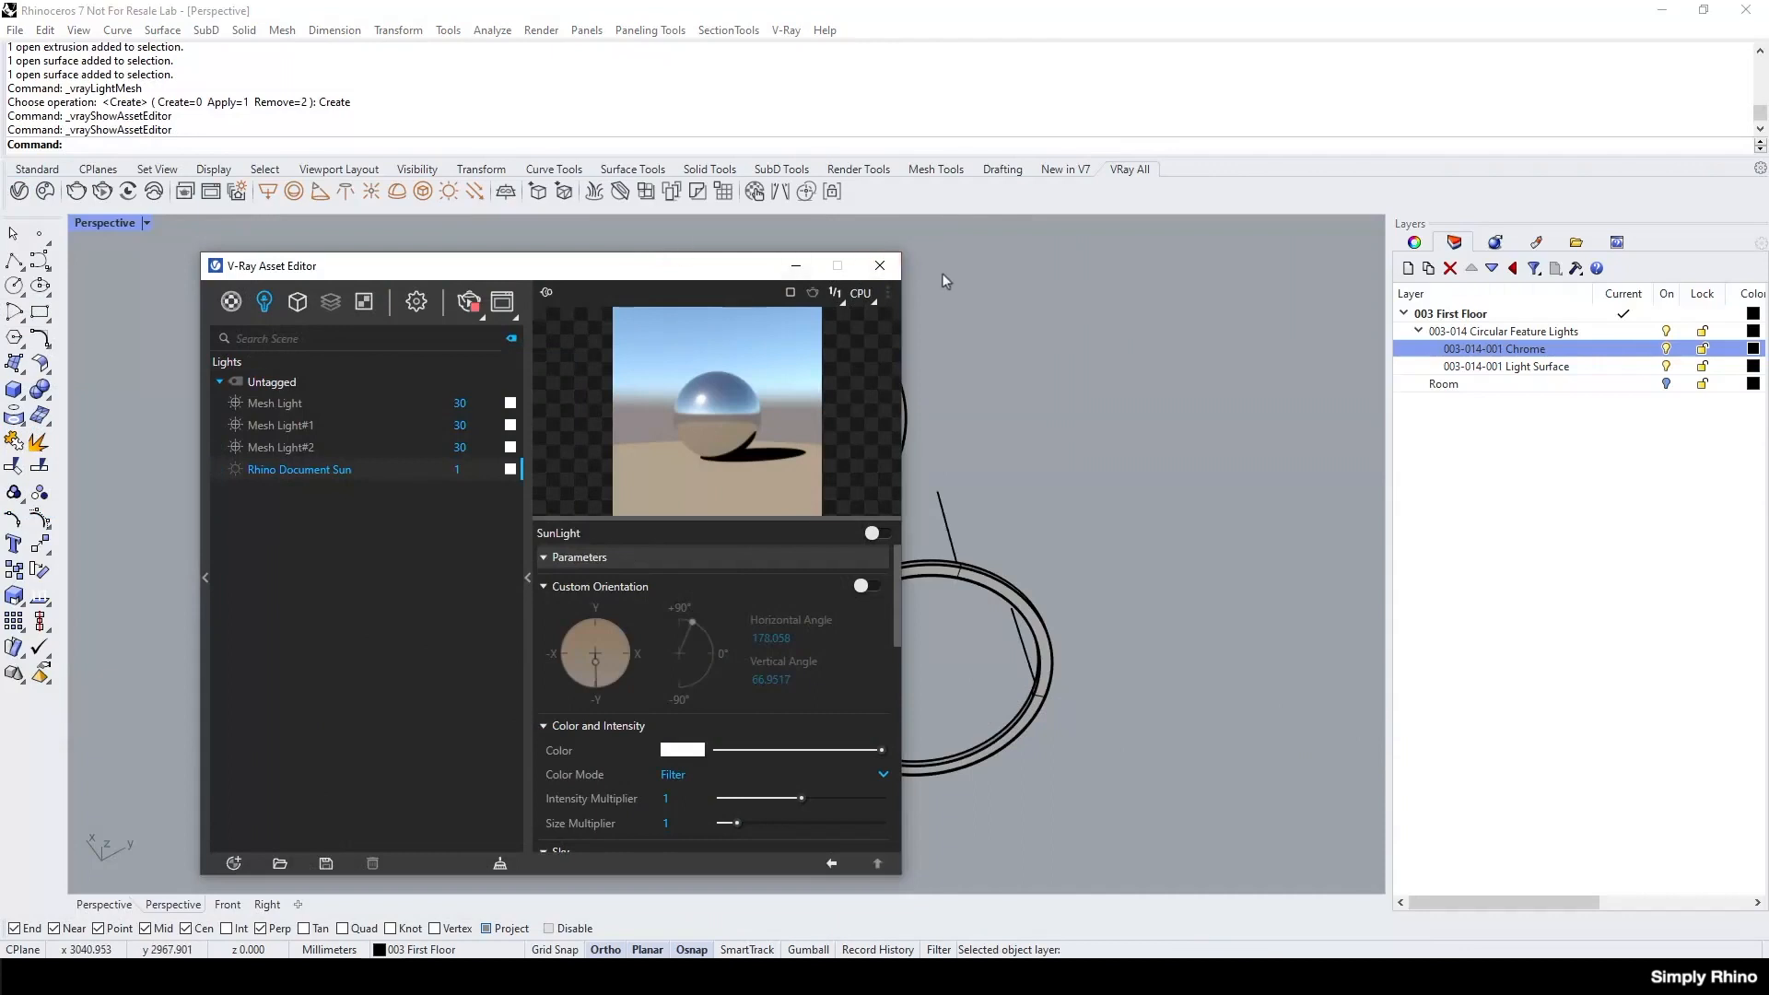
{"action": "left_click", "coordinate": [881, 265]}
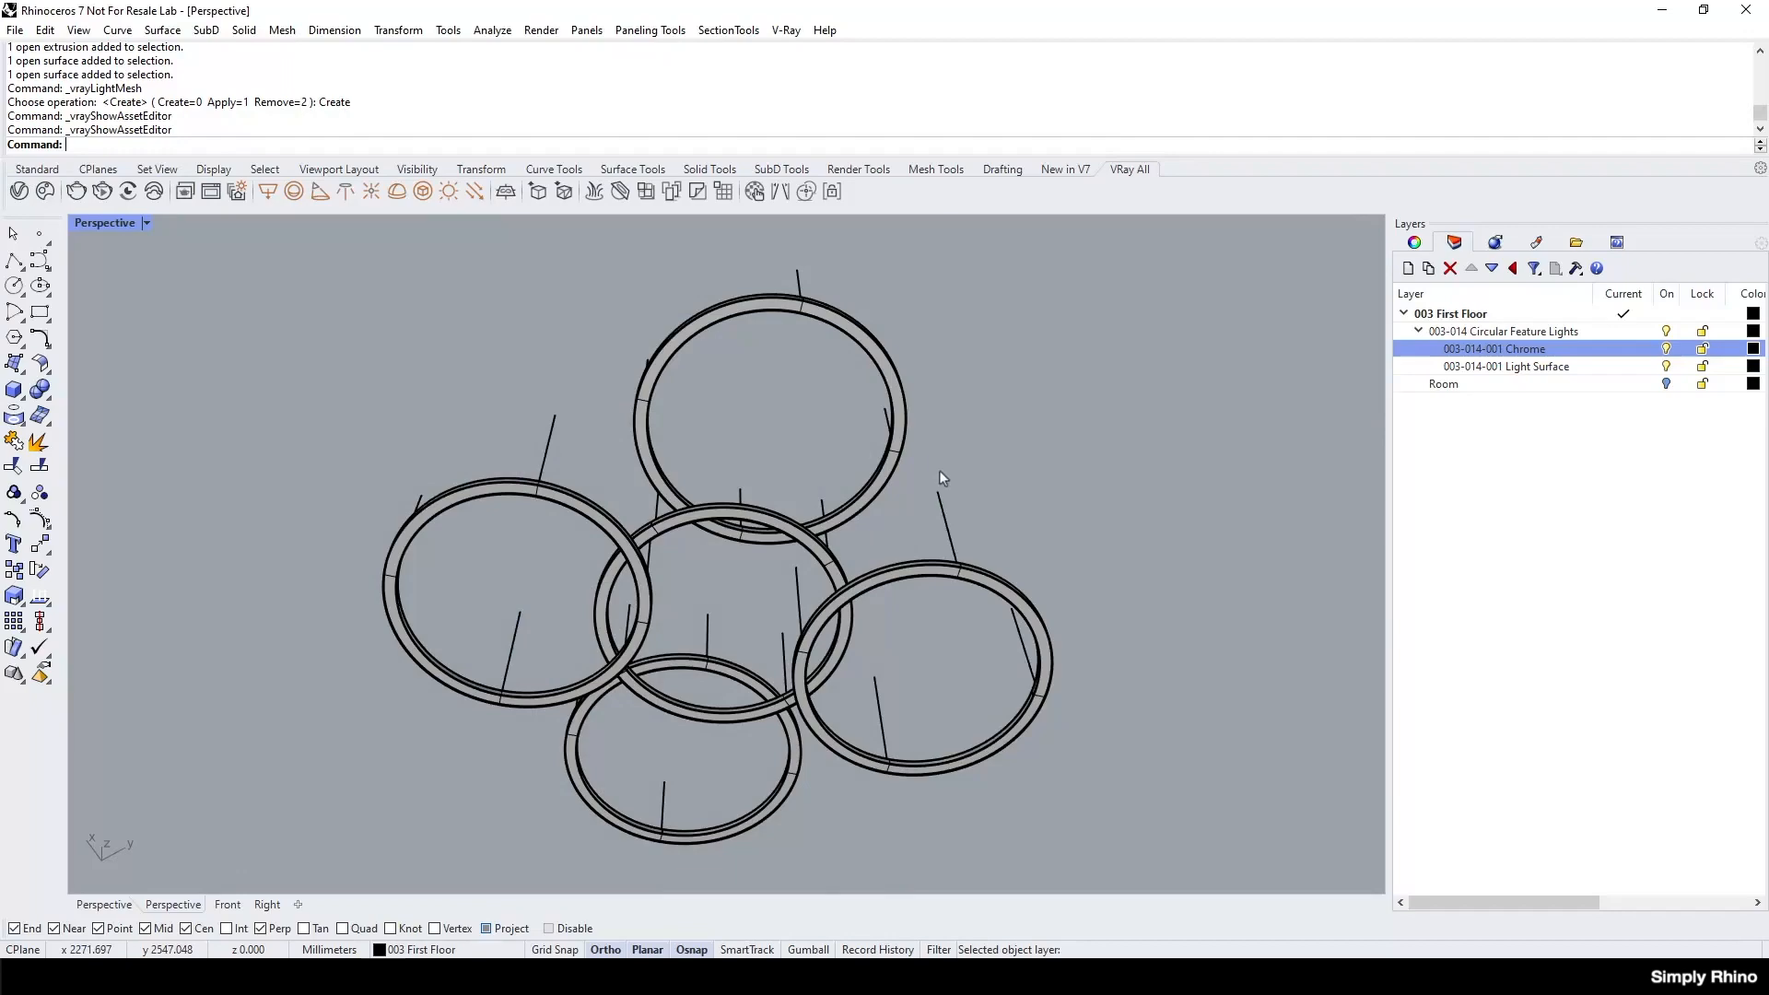
Select the light surface of a side ring and assign the existing Mesh Light to it in its V-Ray object properties.
{"action": "scroll", "coordinate": [644, 601], "scroll_direction": "up", "scroll_amount": 5}
{"action": "left_click", "coordinate": [645, 600]}
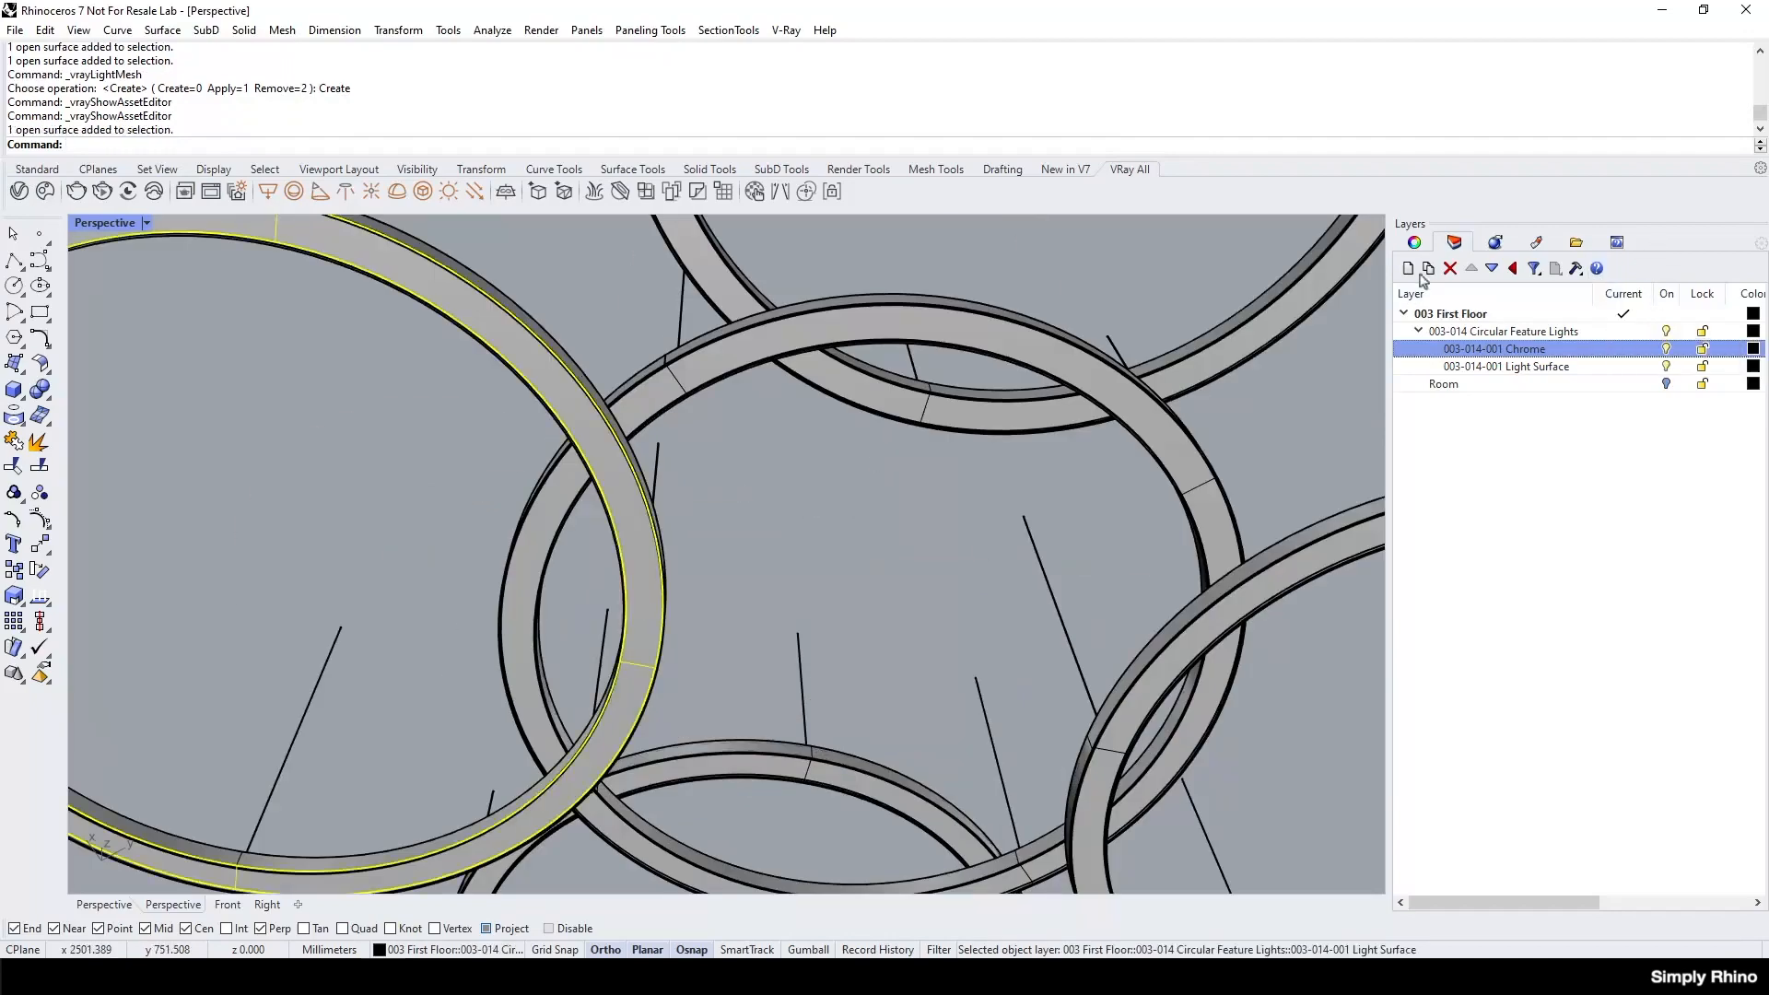
{"action": "left_click", "coordinate": [1415, 243]}
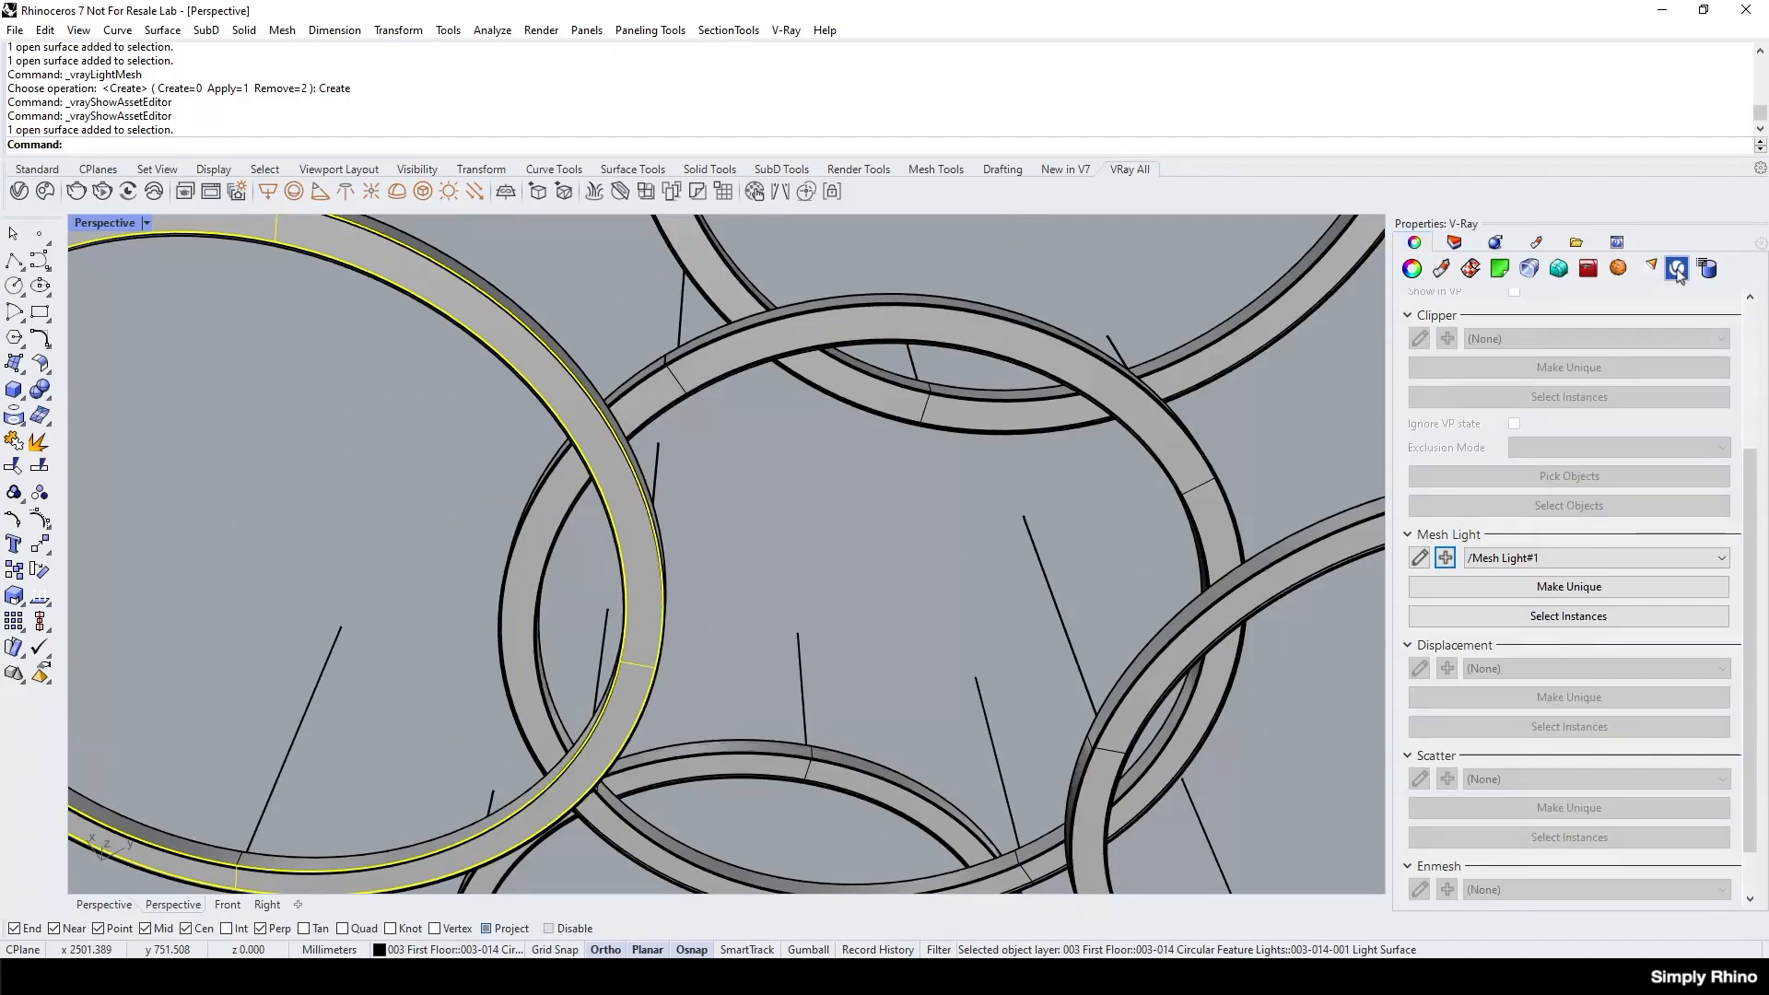
{"action": "left_click", "coordinate": [1611, 559]}
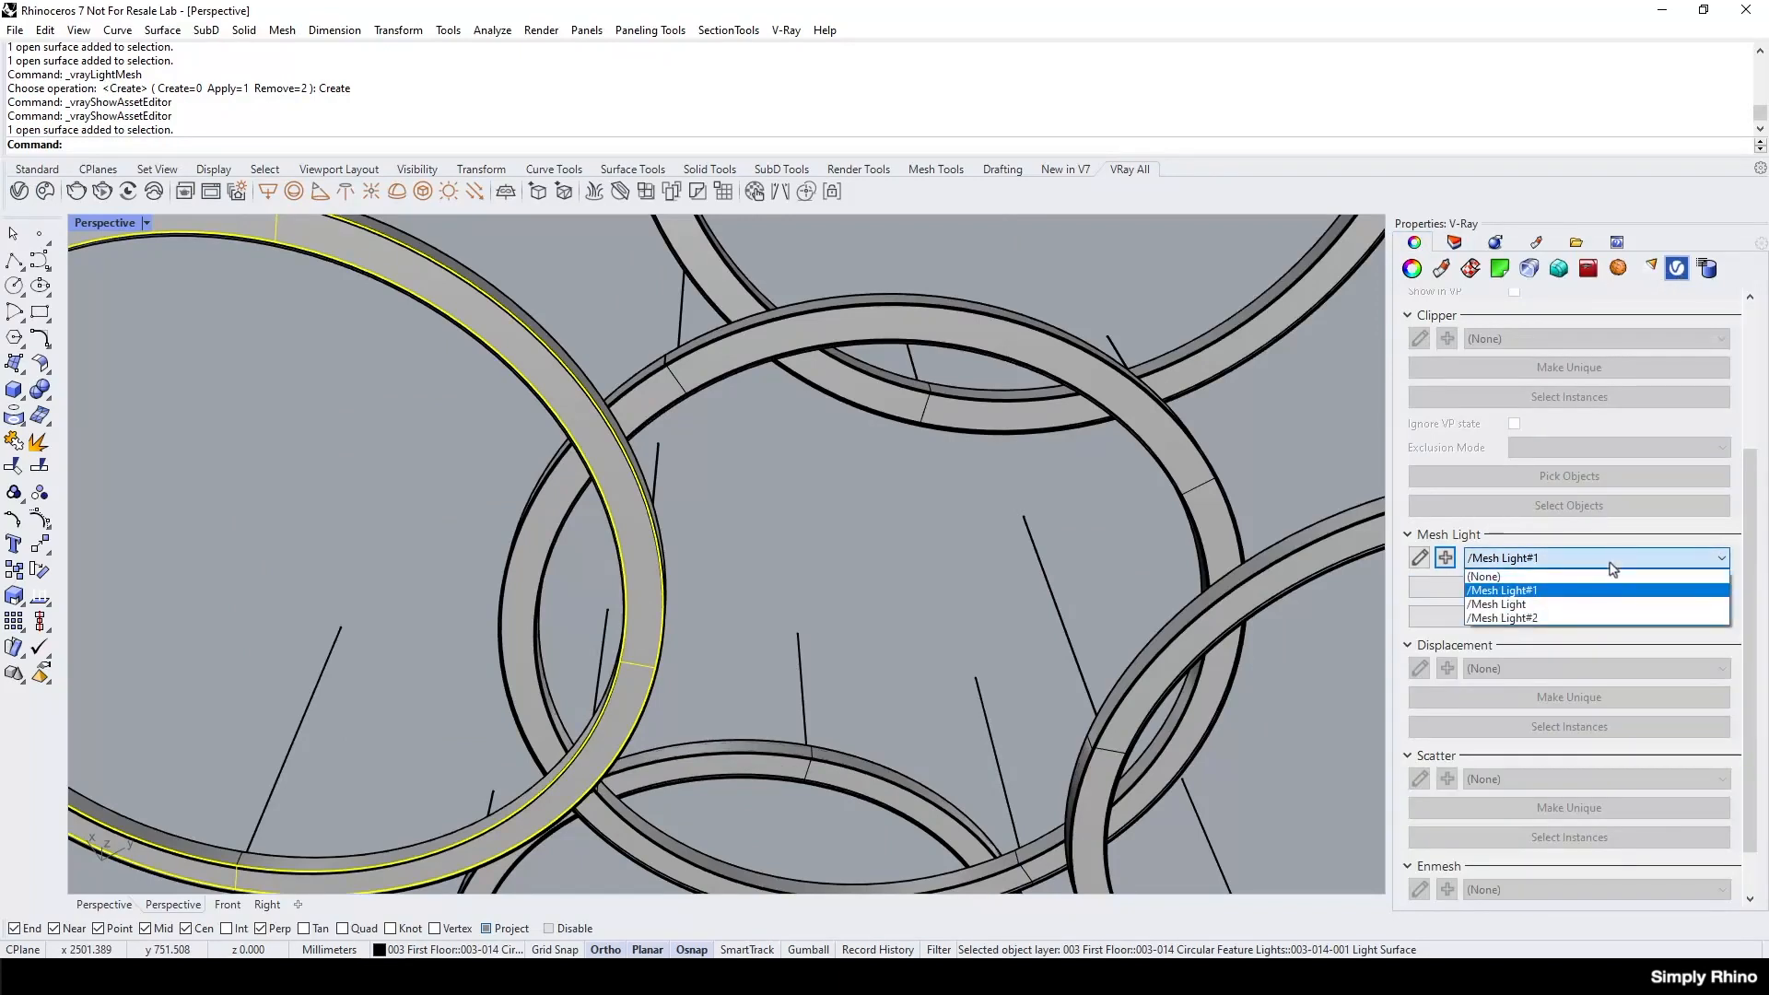
{"action": "left_click", "coordinate": [1581, 606]}
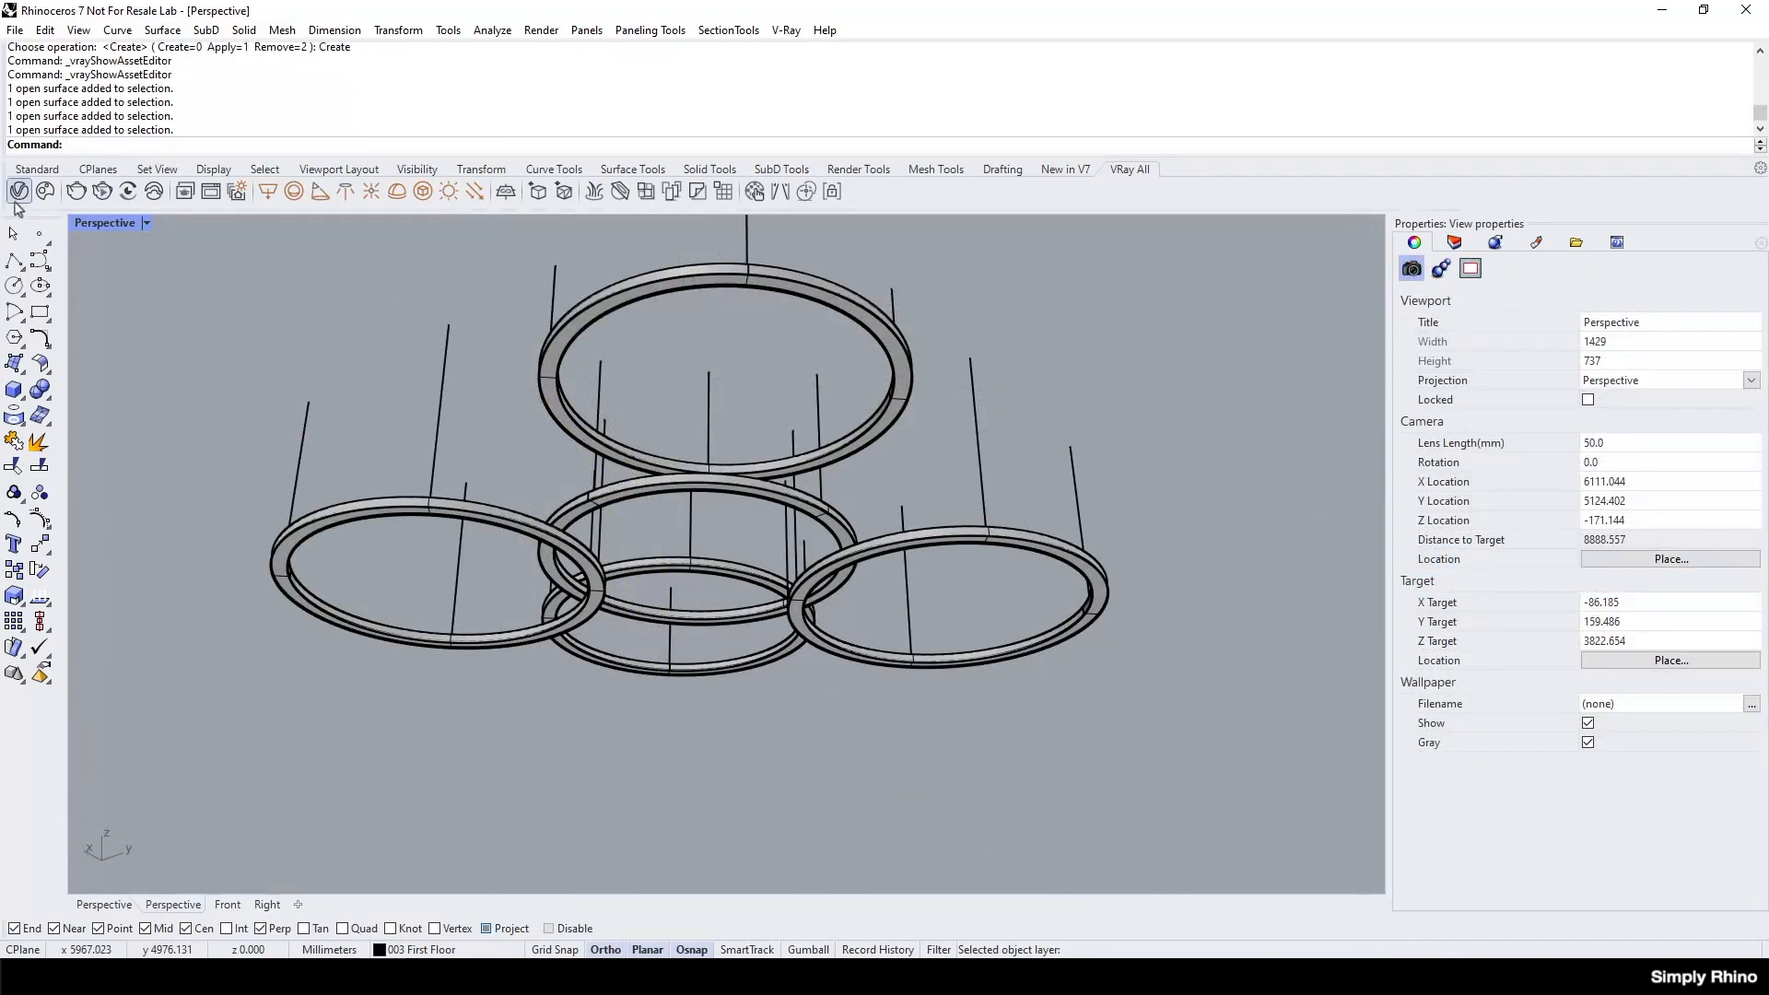
Purge the unused assets from the V-Ray Asset Editor and deselect the rings.
{"action": "left_click", "coordinate": [18, 192]}
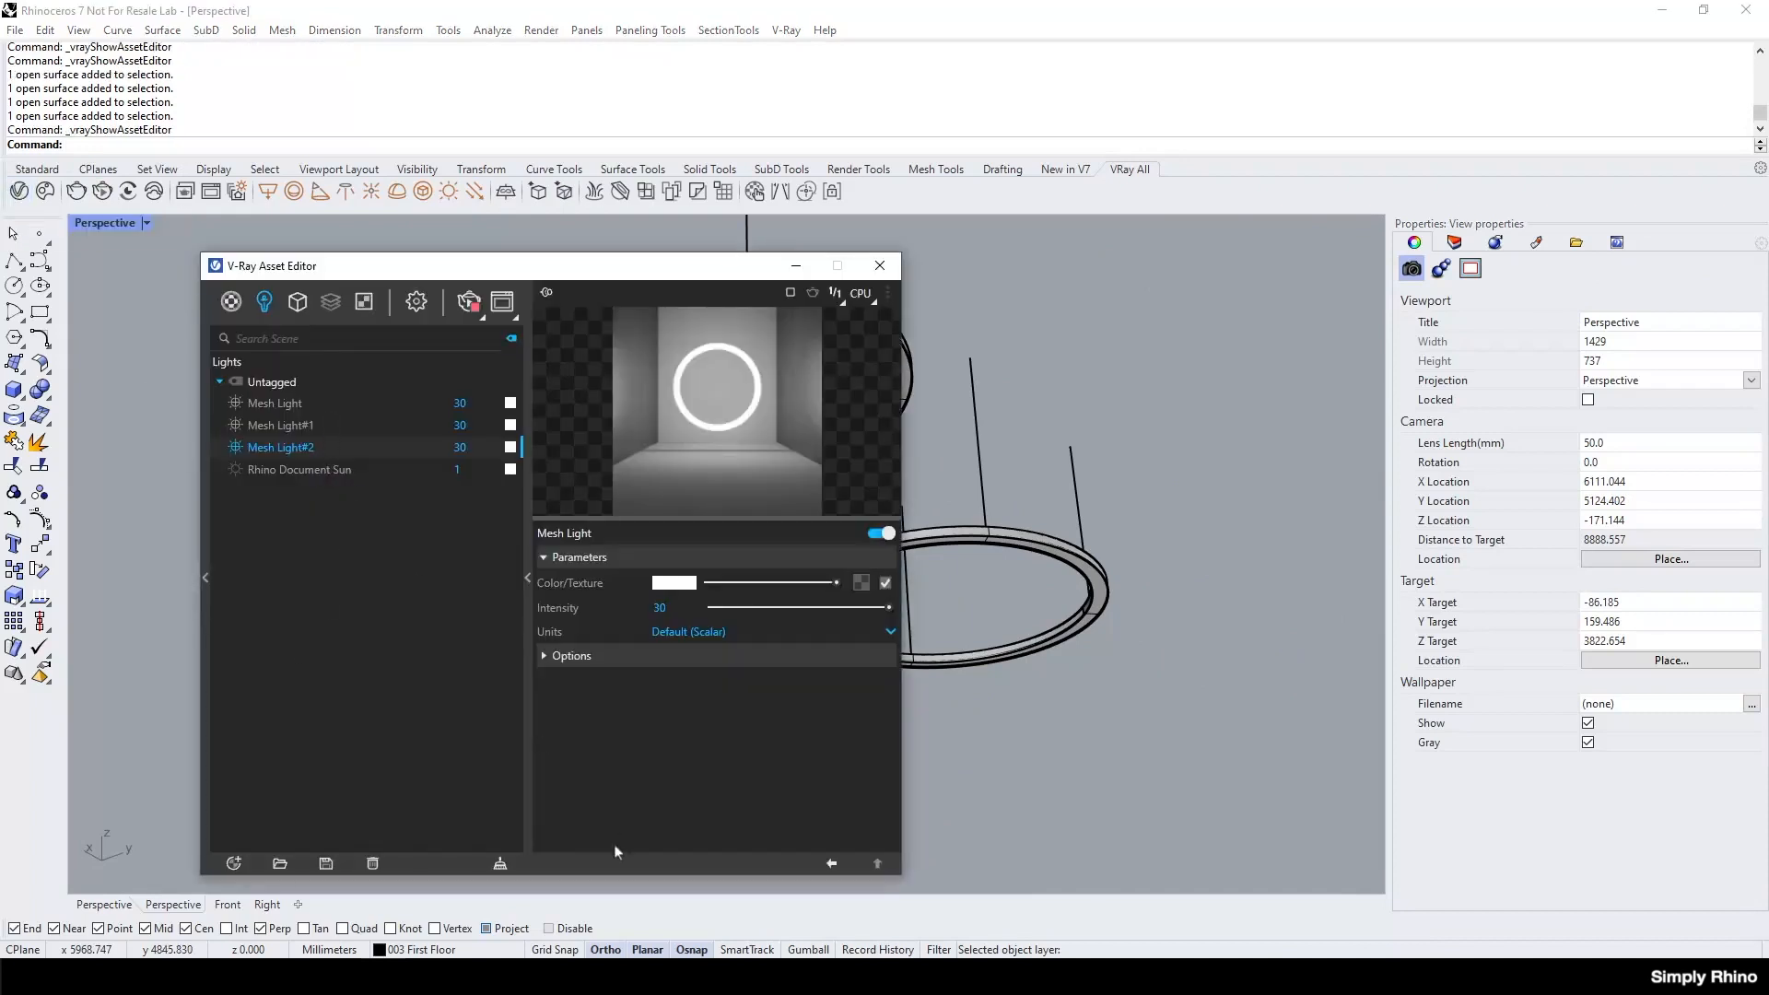
{"action": "left_click", "coordinate": [500, 866]}
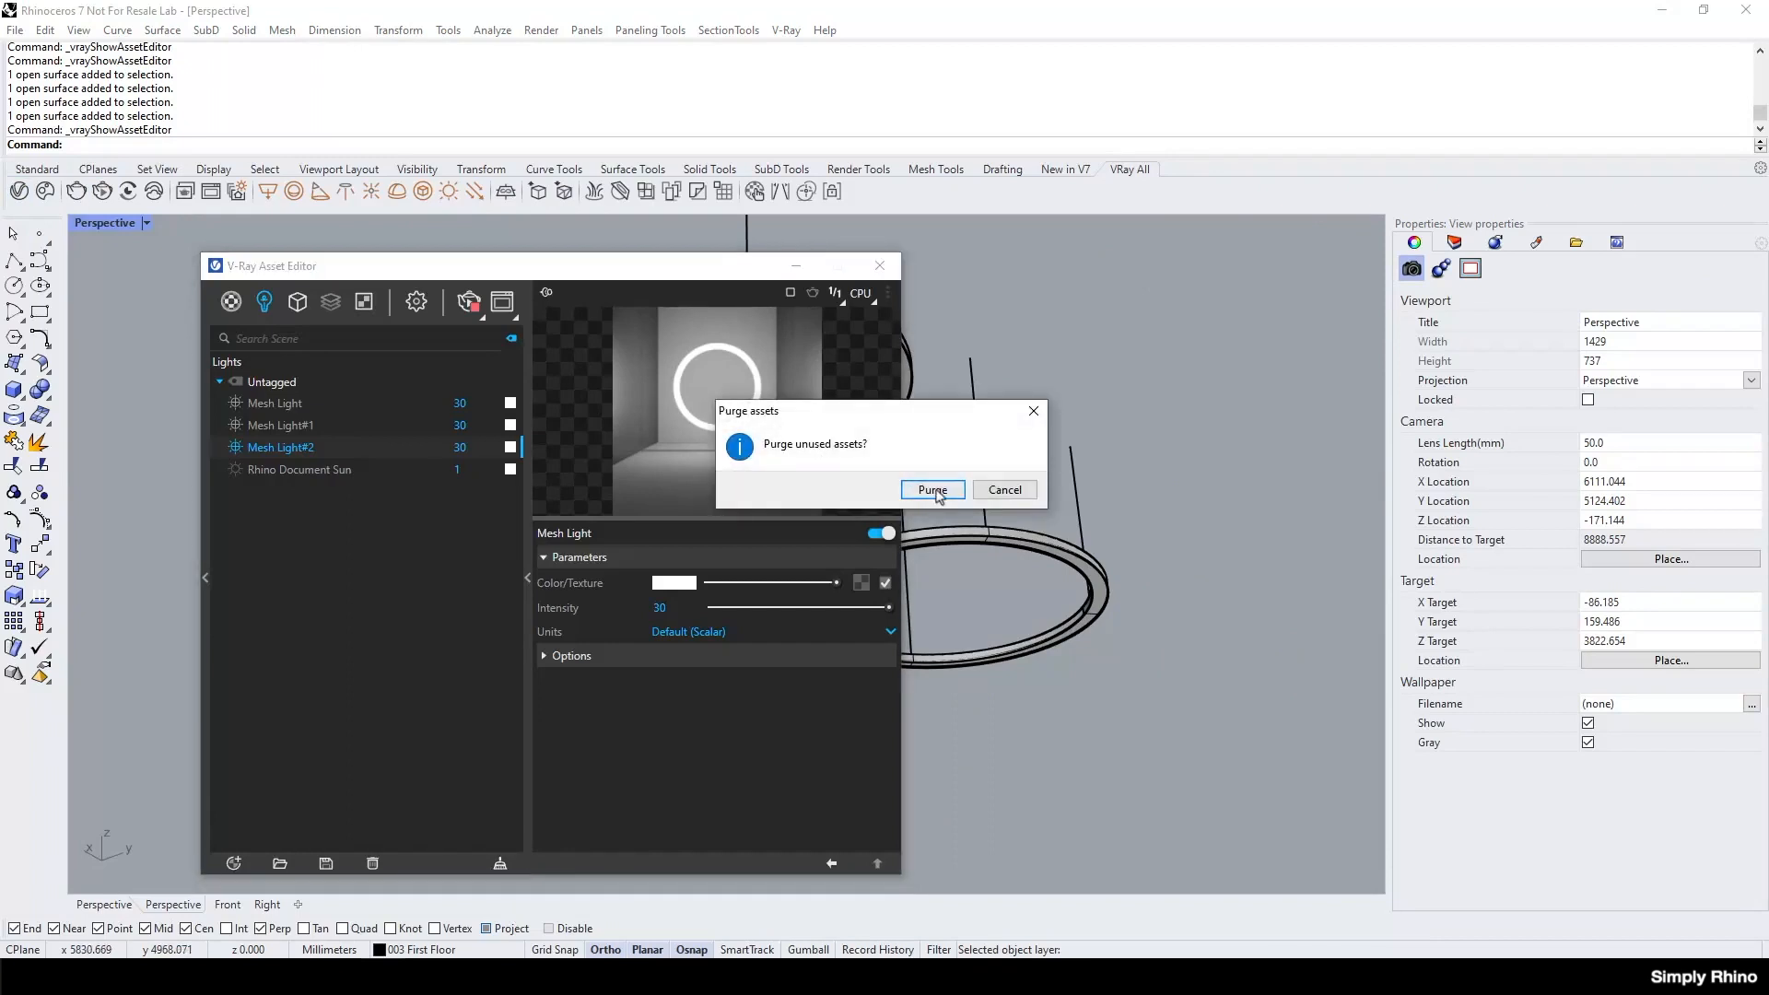
{"action": "left_click", "coordinate": [933, 490]}
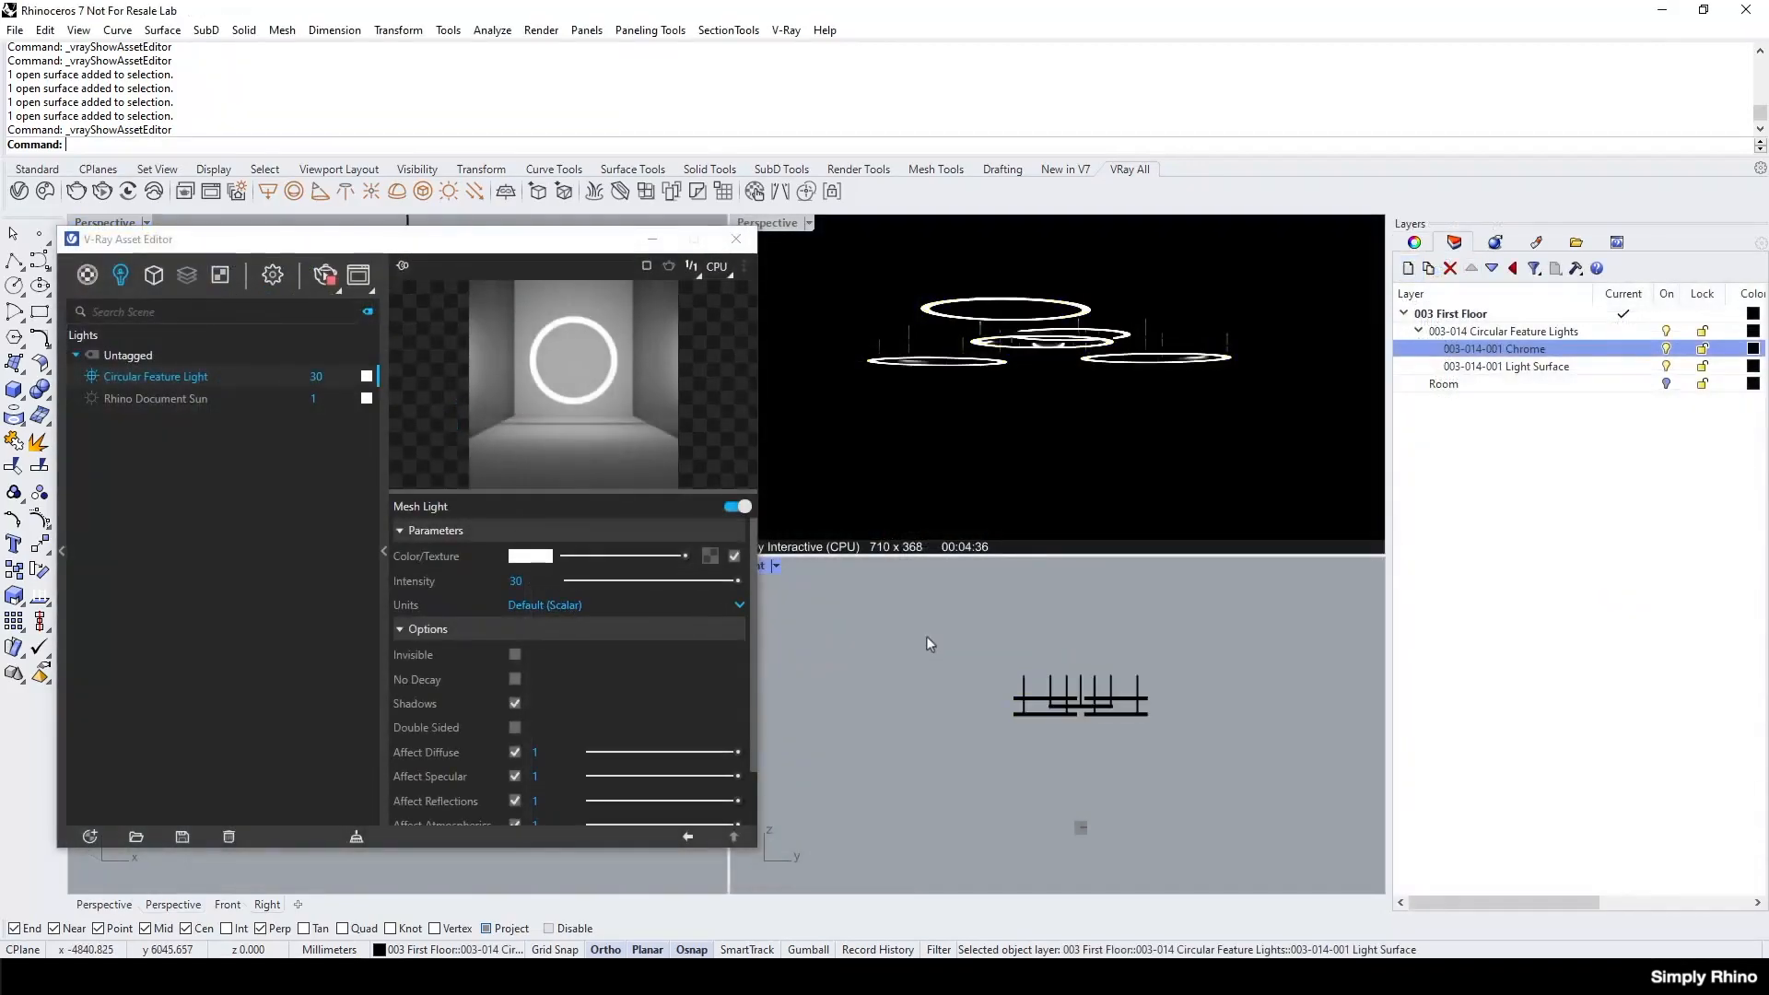
{"action": "left_click", "coordinate": [928, 639]}
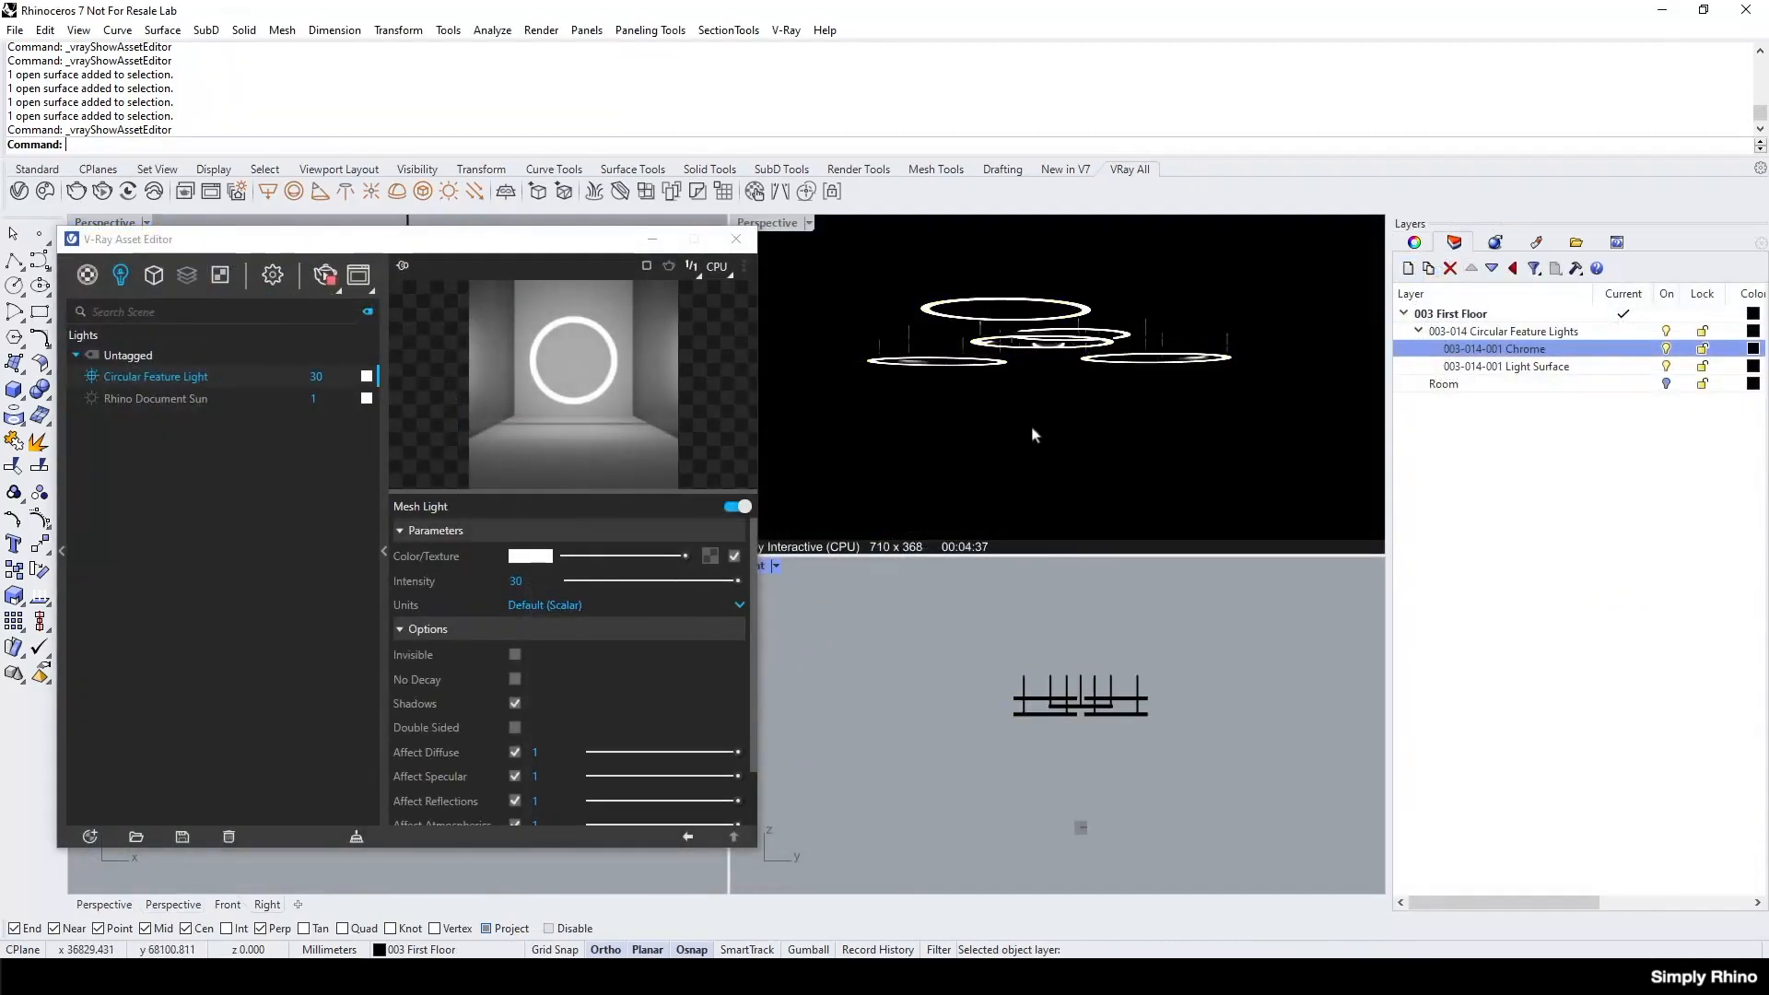
Turn on the Room layer and raise the Circular Feature Light's intensity to 40, then to about 58, keeping Default (Scalar) units.
{"action": "left_click", "coordinate": [1666, 383]}
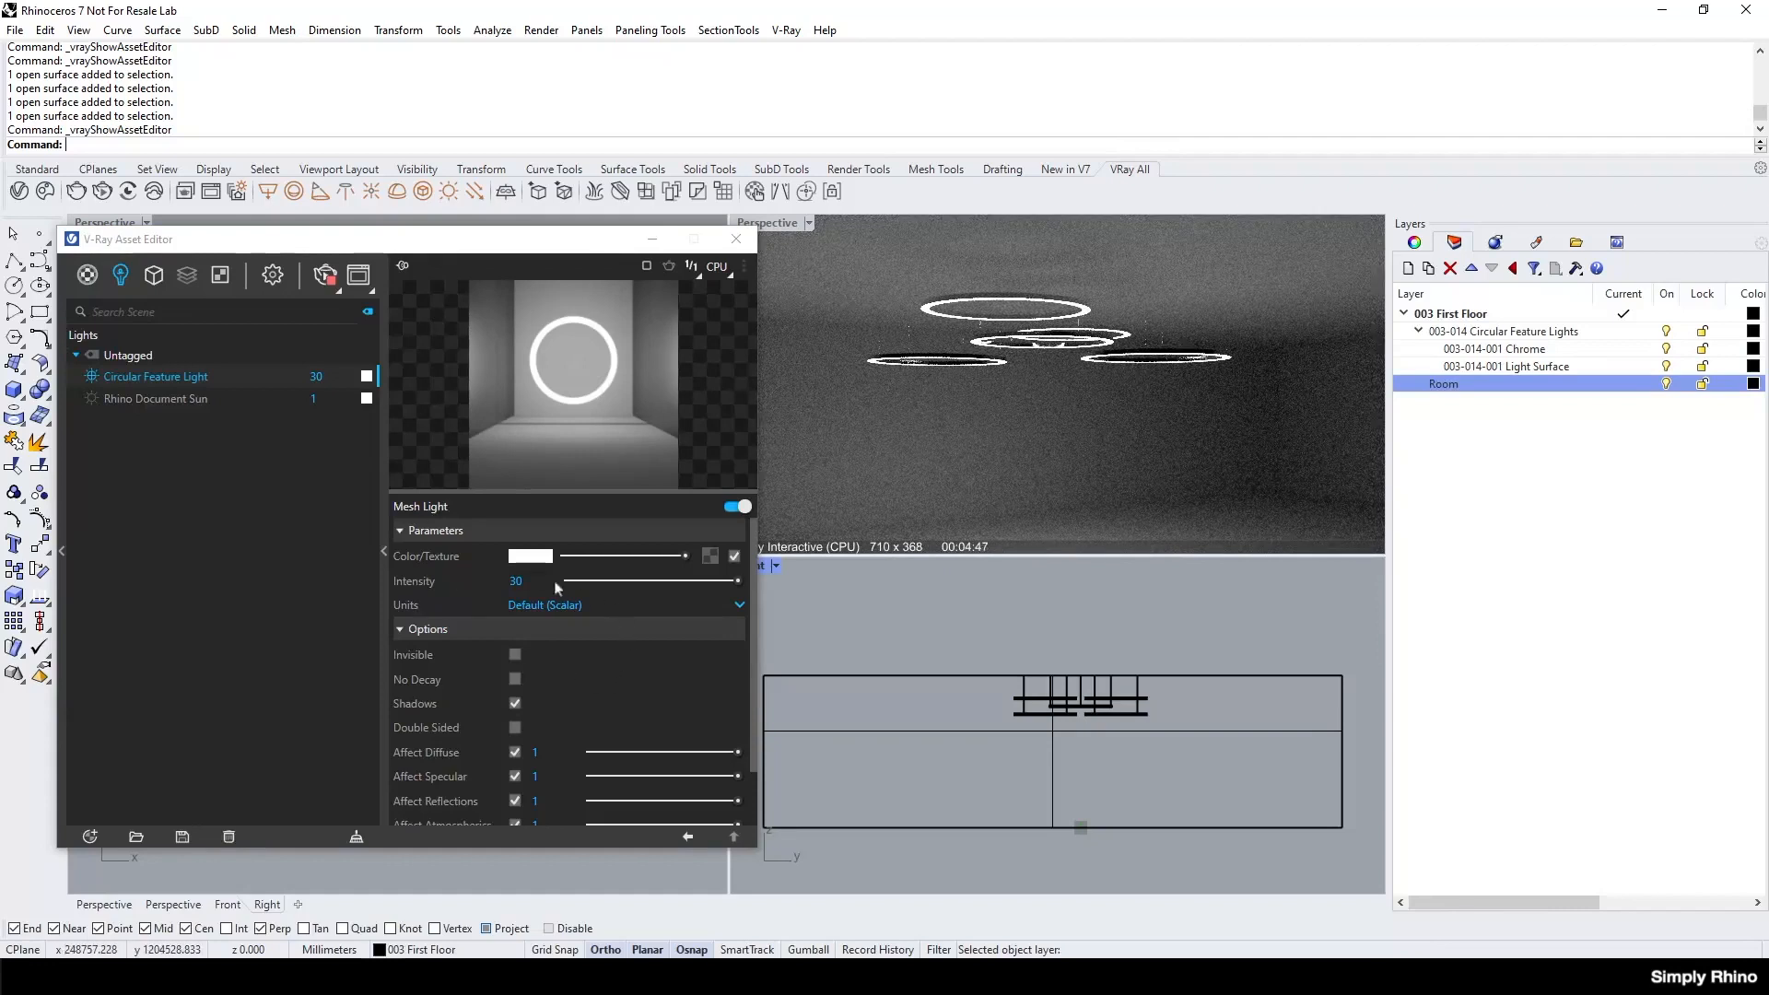
{"action": "left_click", "coordinate": [526, 581]}
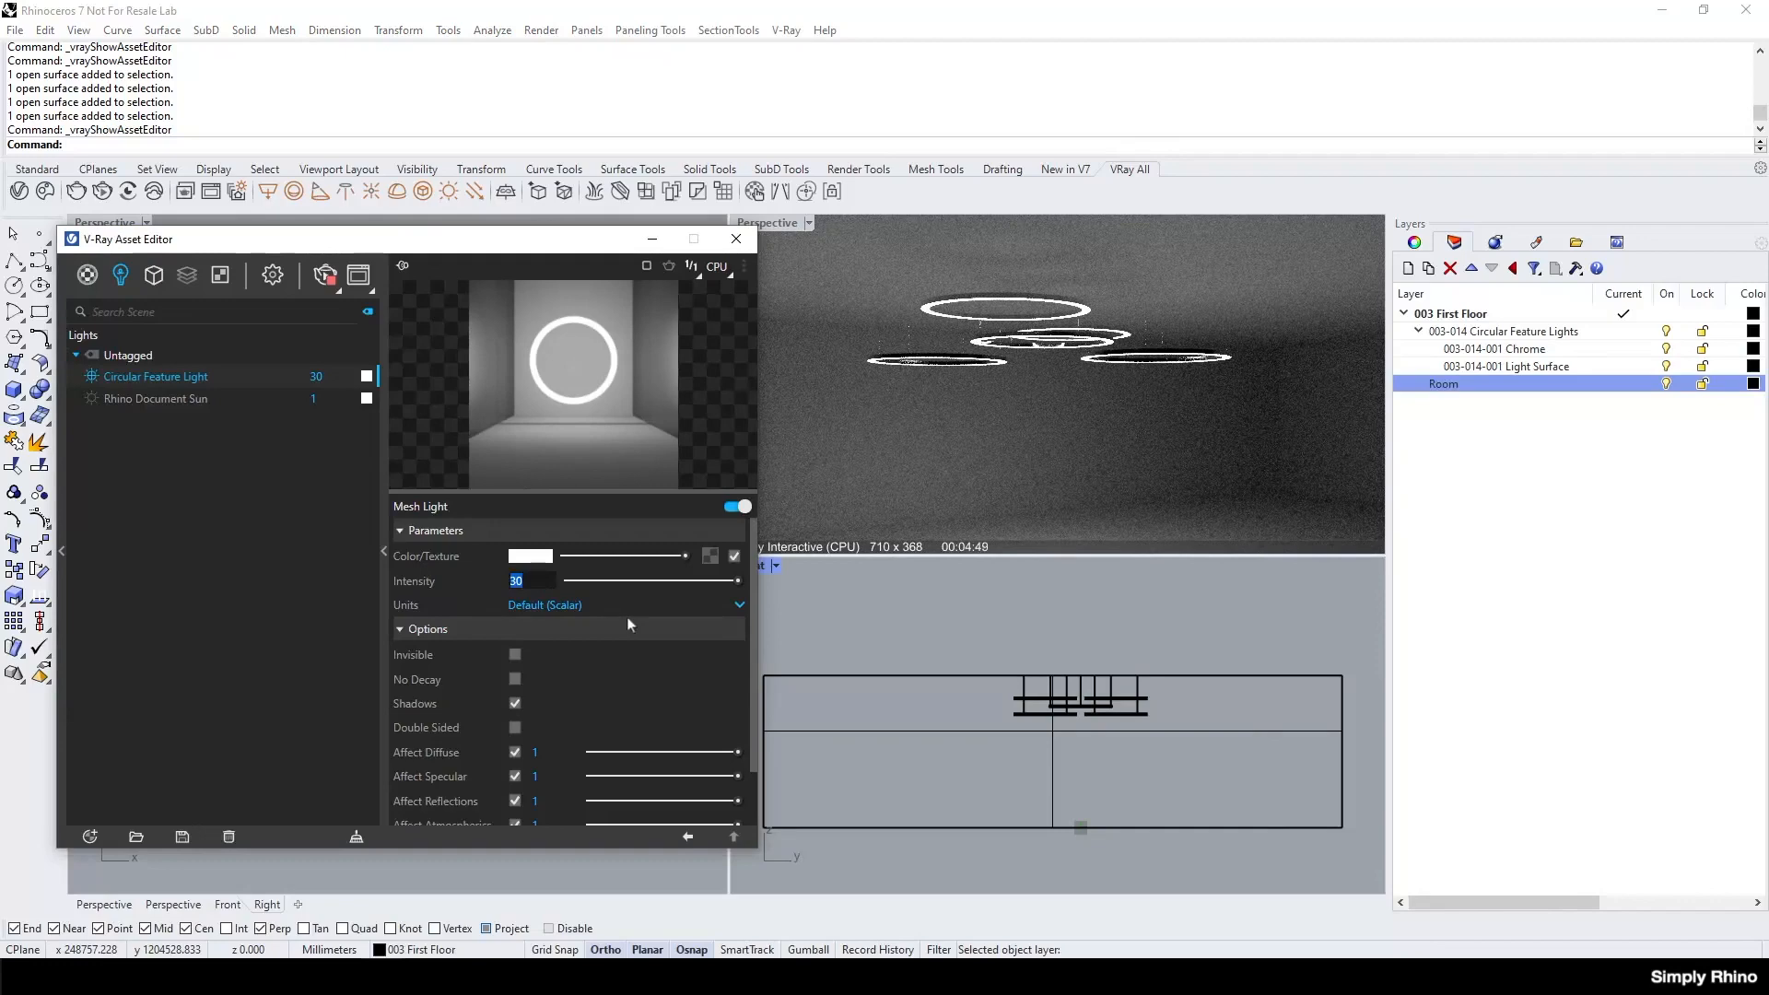
{"action": "type", "text": "40"}
{"action": "left_click", "coordinate": [694, 604]}
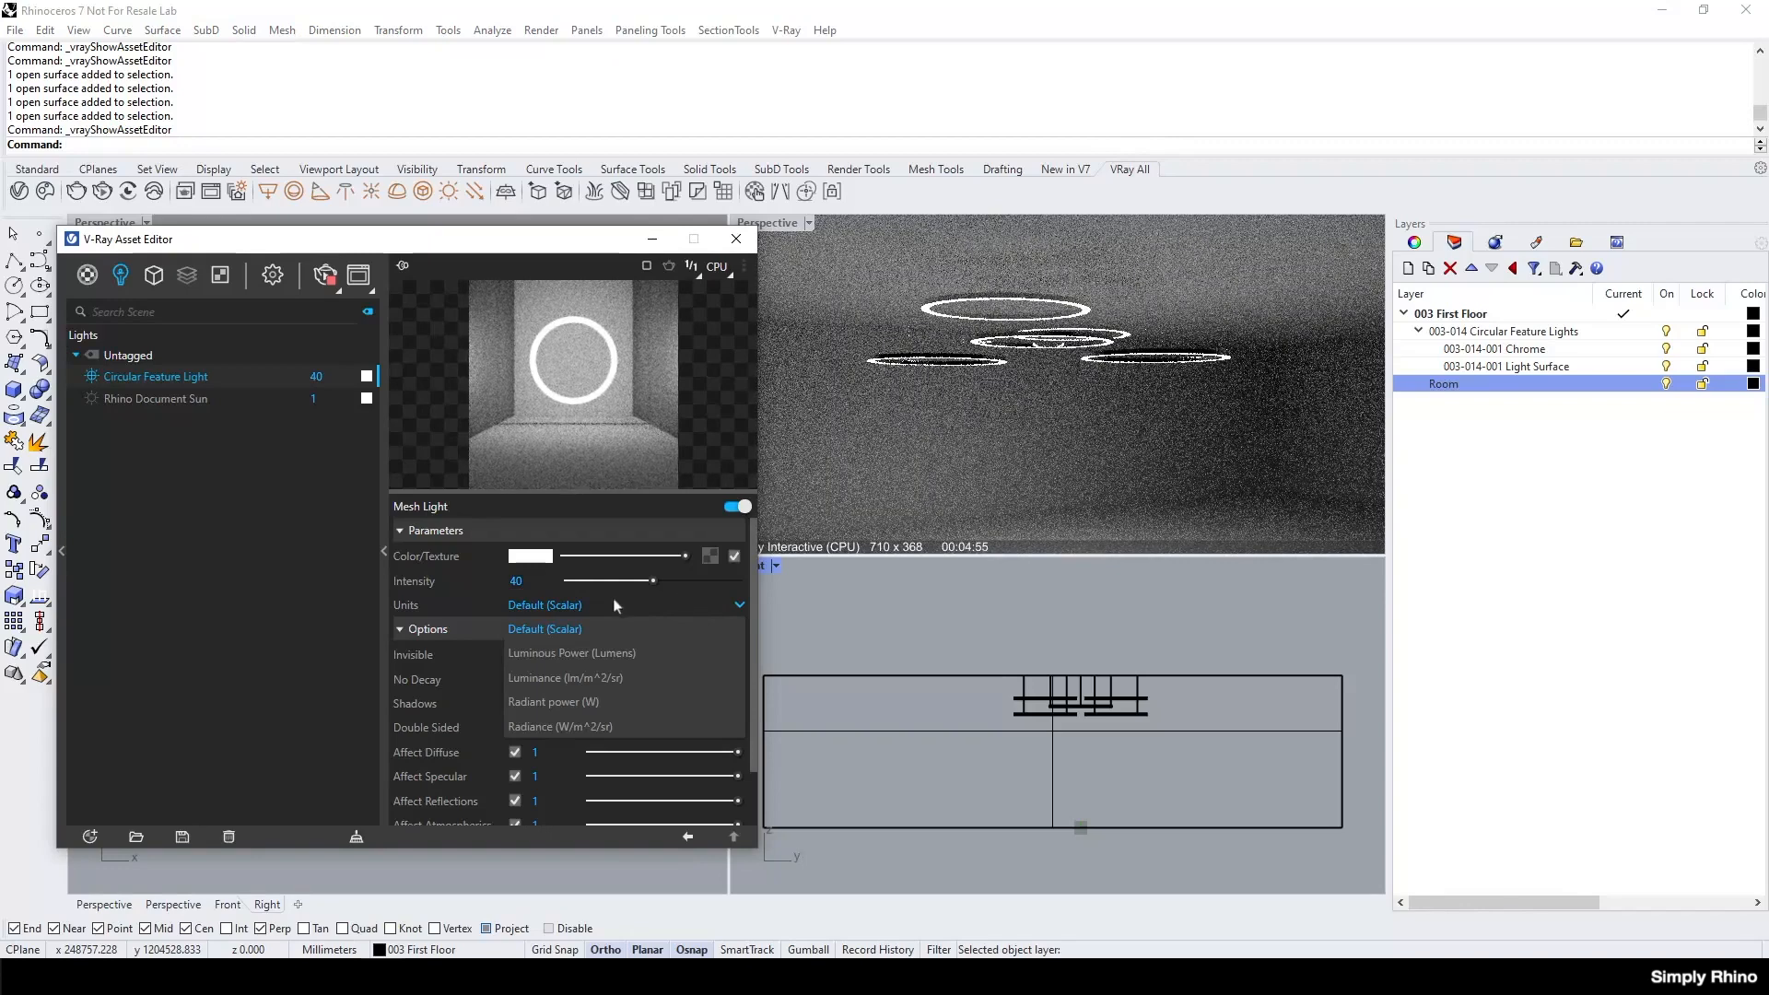
{"action": "left_click", "coordinate": [651, 579]}
{"action": "left_click_drag", "start_coordinate": [652, 581], "coordinate": [692, 581]}
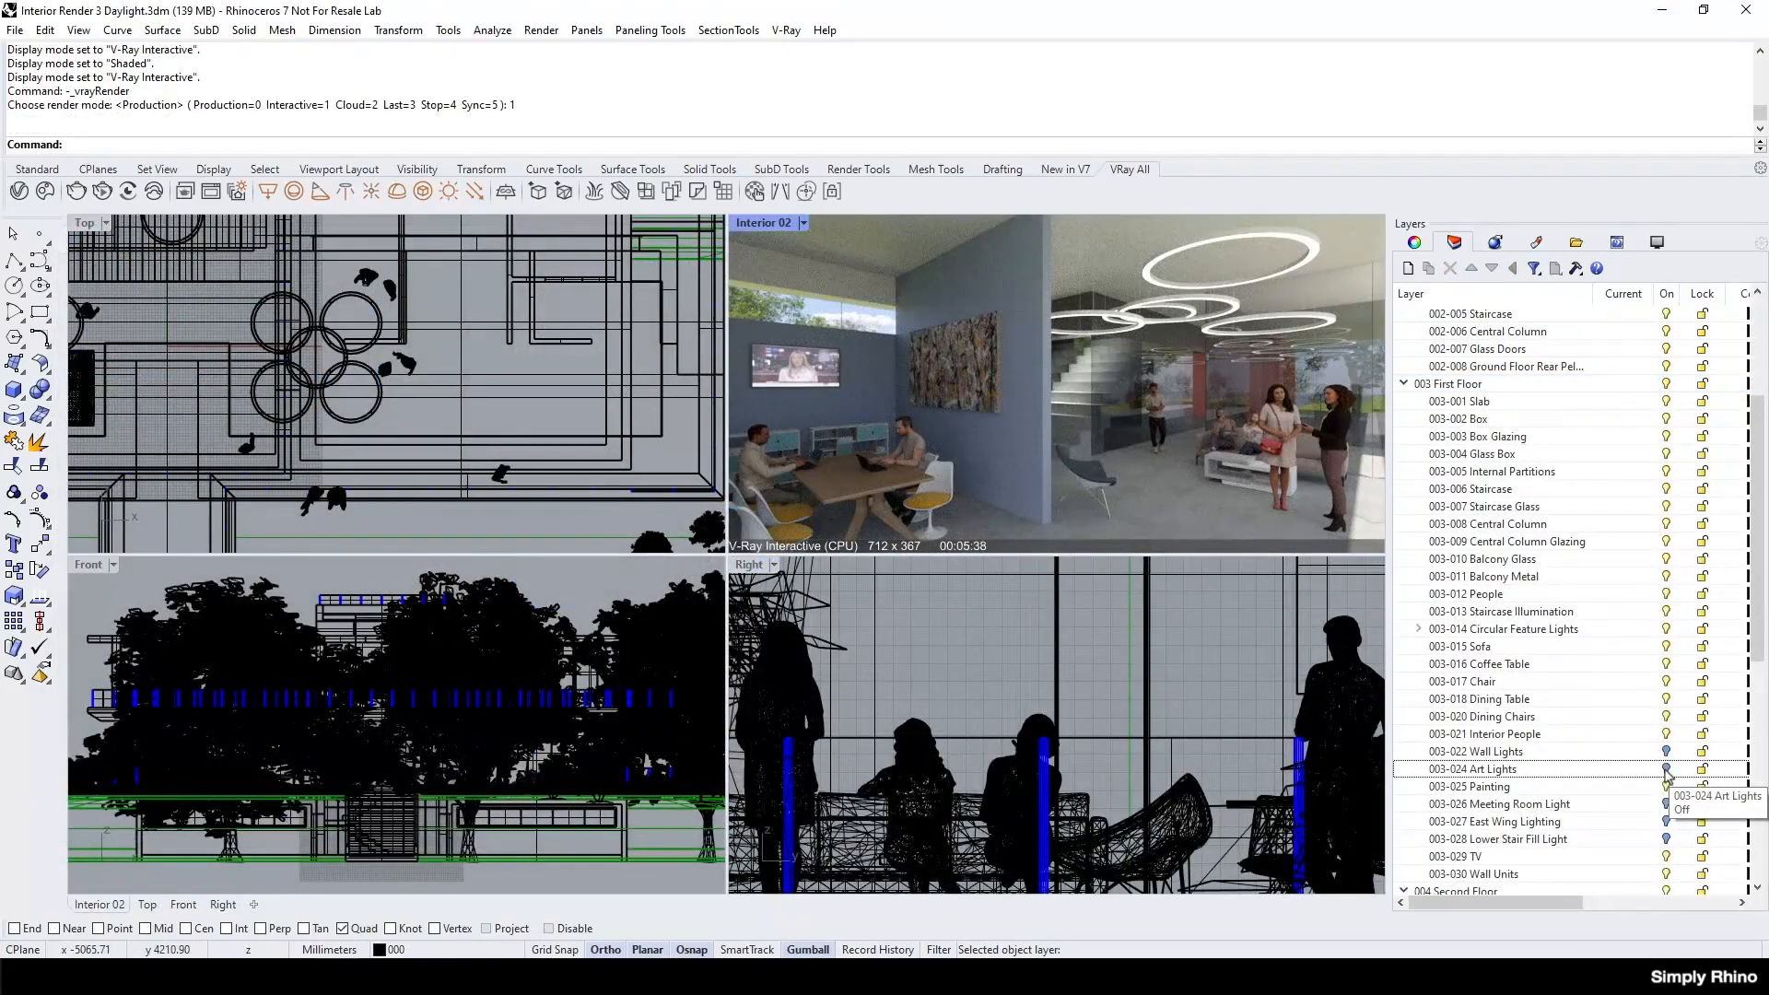
Turn on the 003-024 Art Lights layer in the interior scene and maximise the Interior 02 viewport.
{"action": "left_click", "coordinate": [1668, 770]}
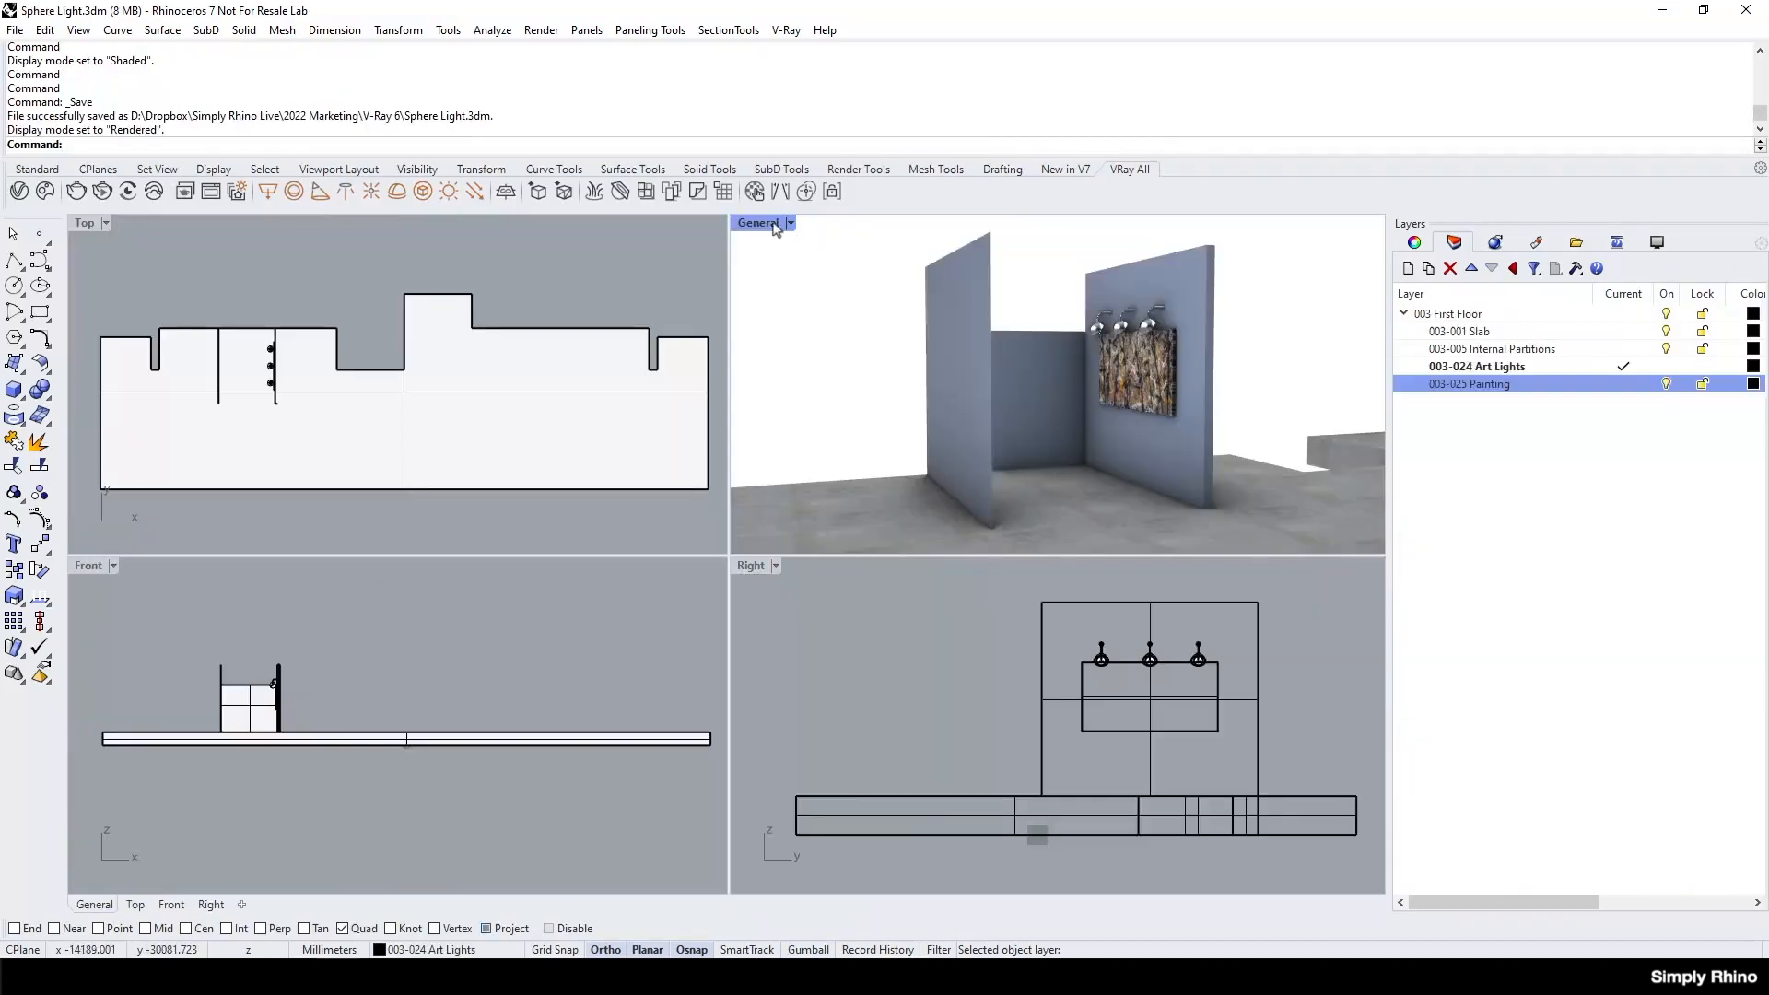
{"action": "double_click", "coordinate": [773, 224]}
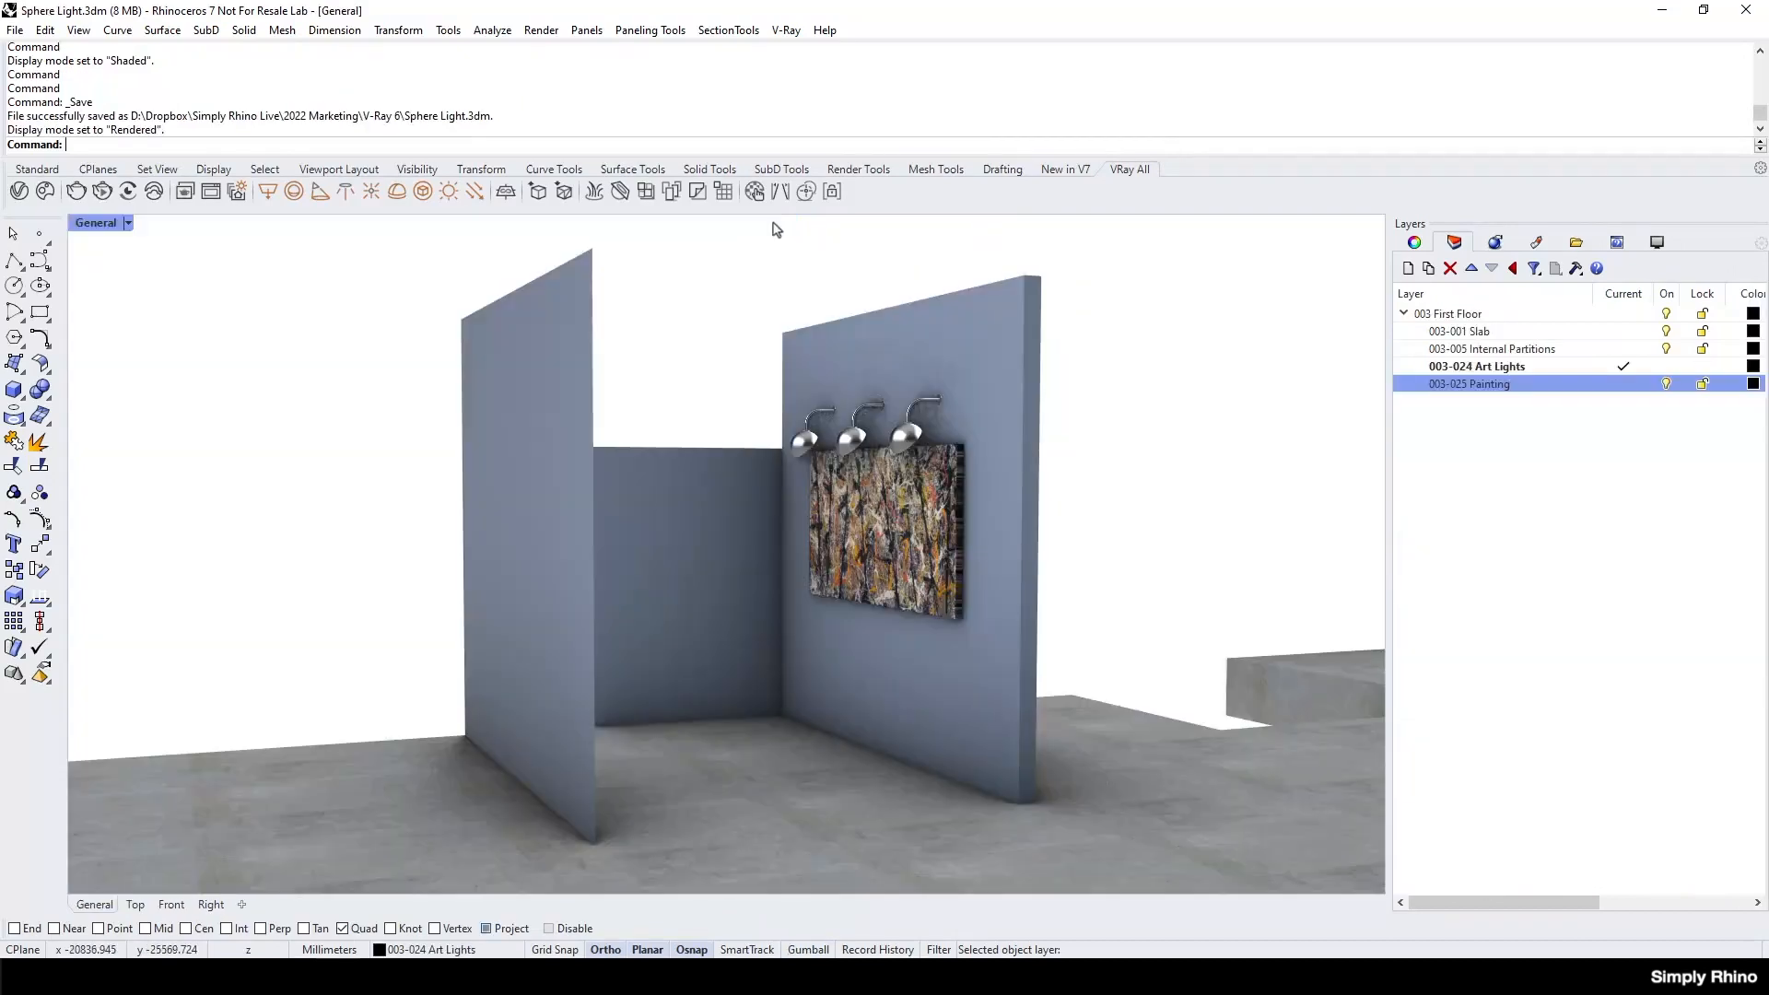
Restore the Close Up named view of the art lights and set its display mode to Rendered.
{"action": "left_click", "coordinate": [129, 225]}
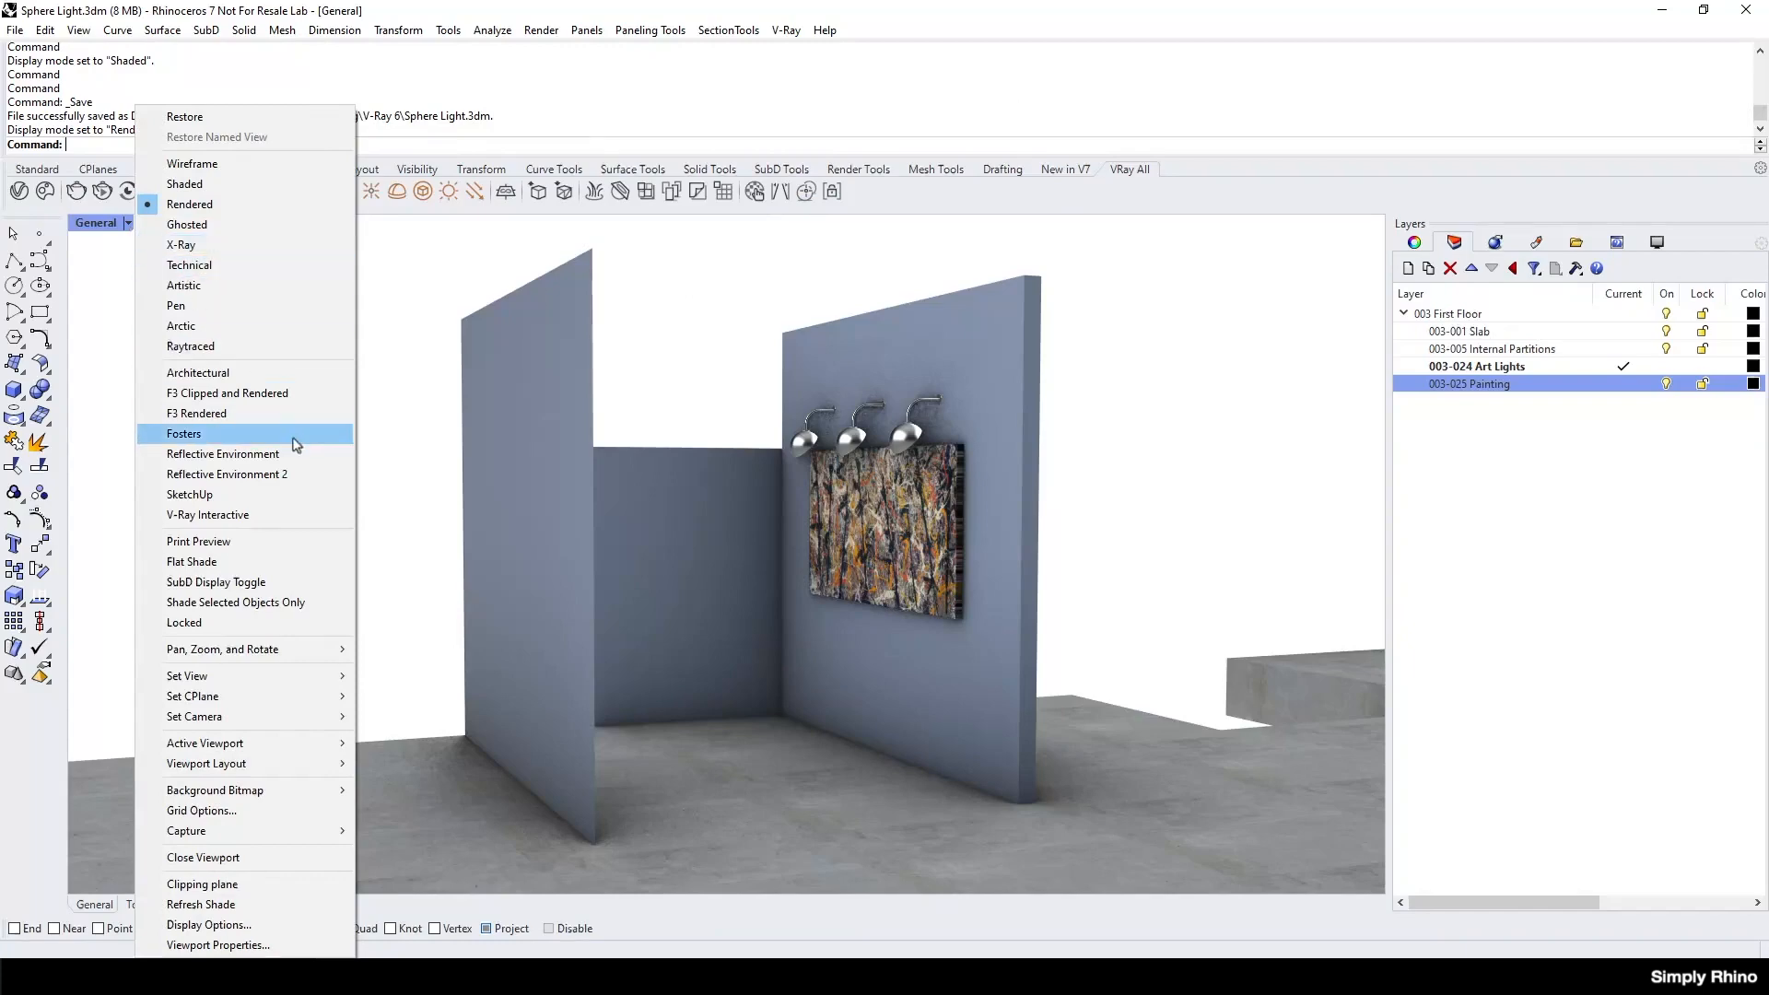
{"action": "mouse_move", "coordinate": [322, 683]}
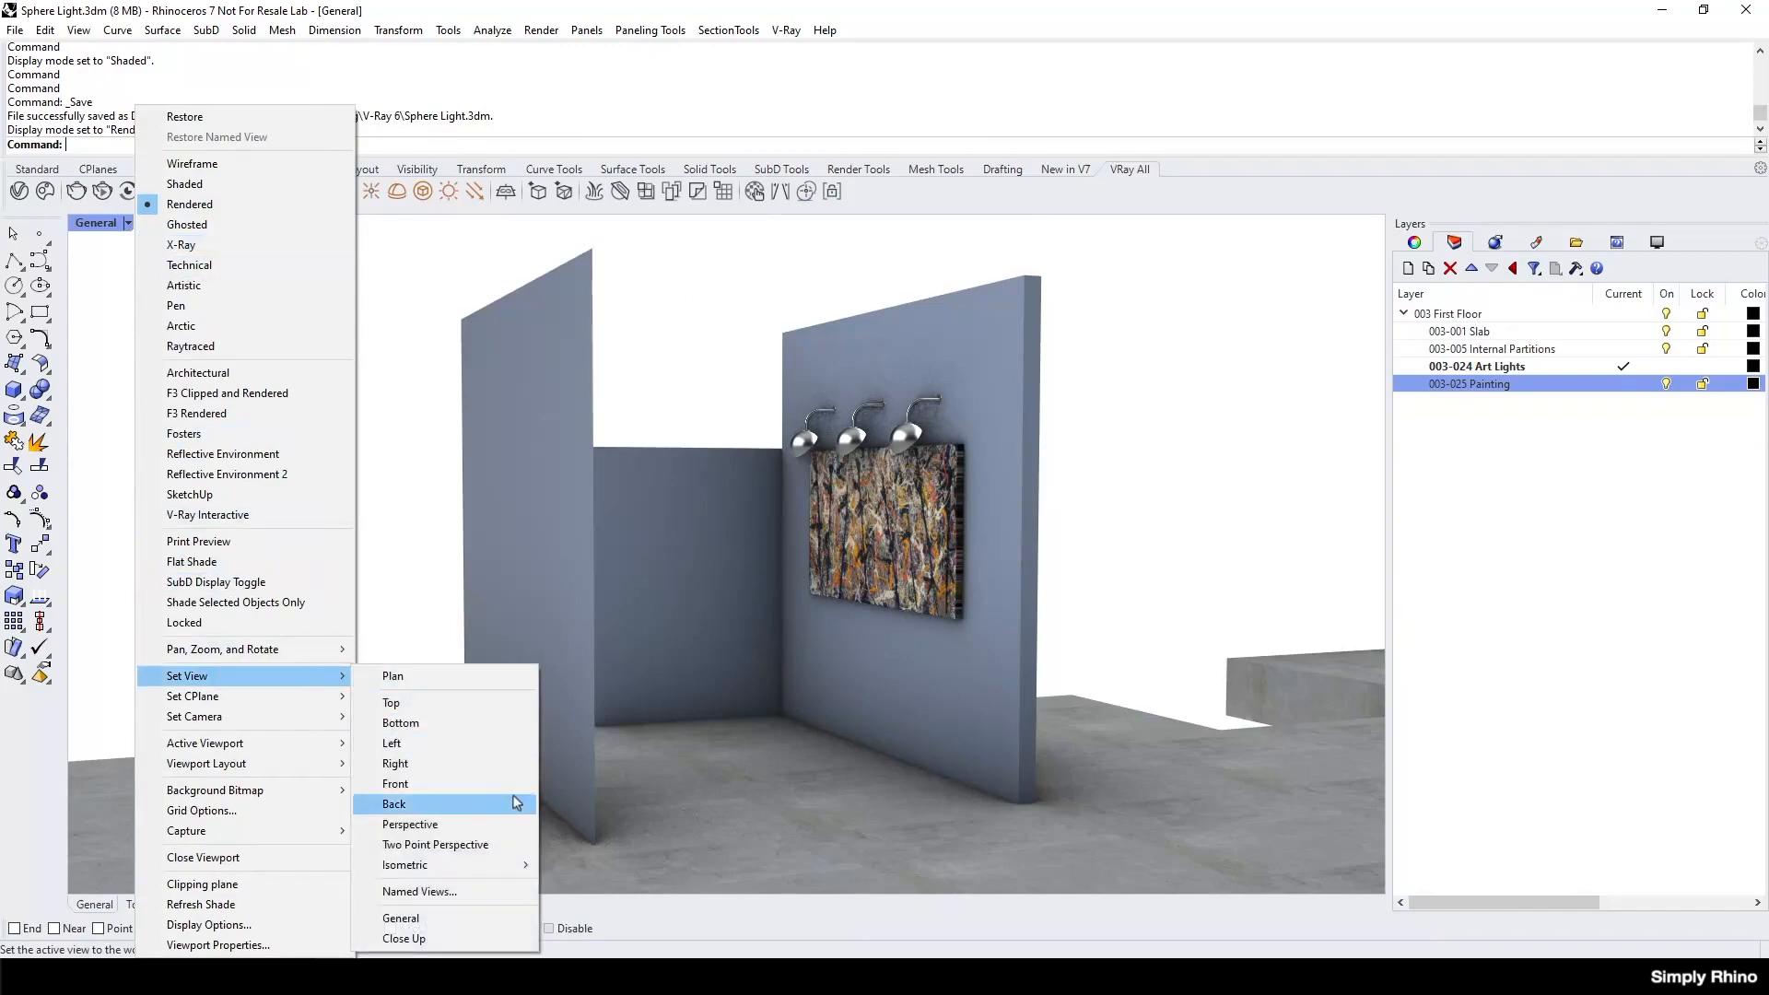
{"action": "left_click", "coordinate": [404, 938]}
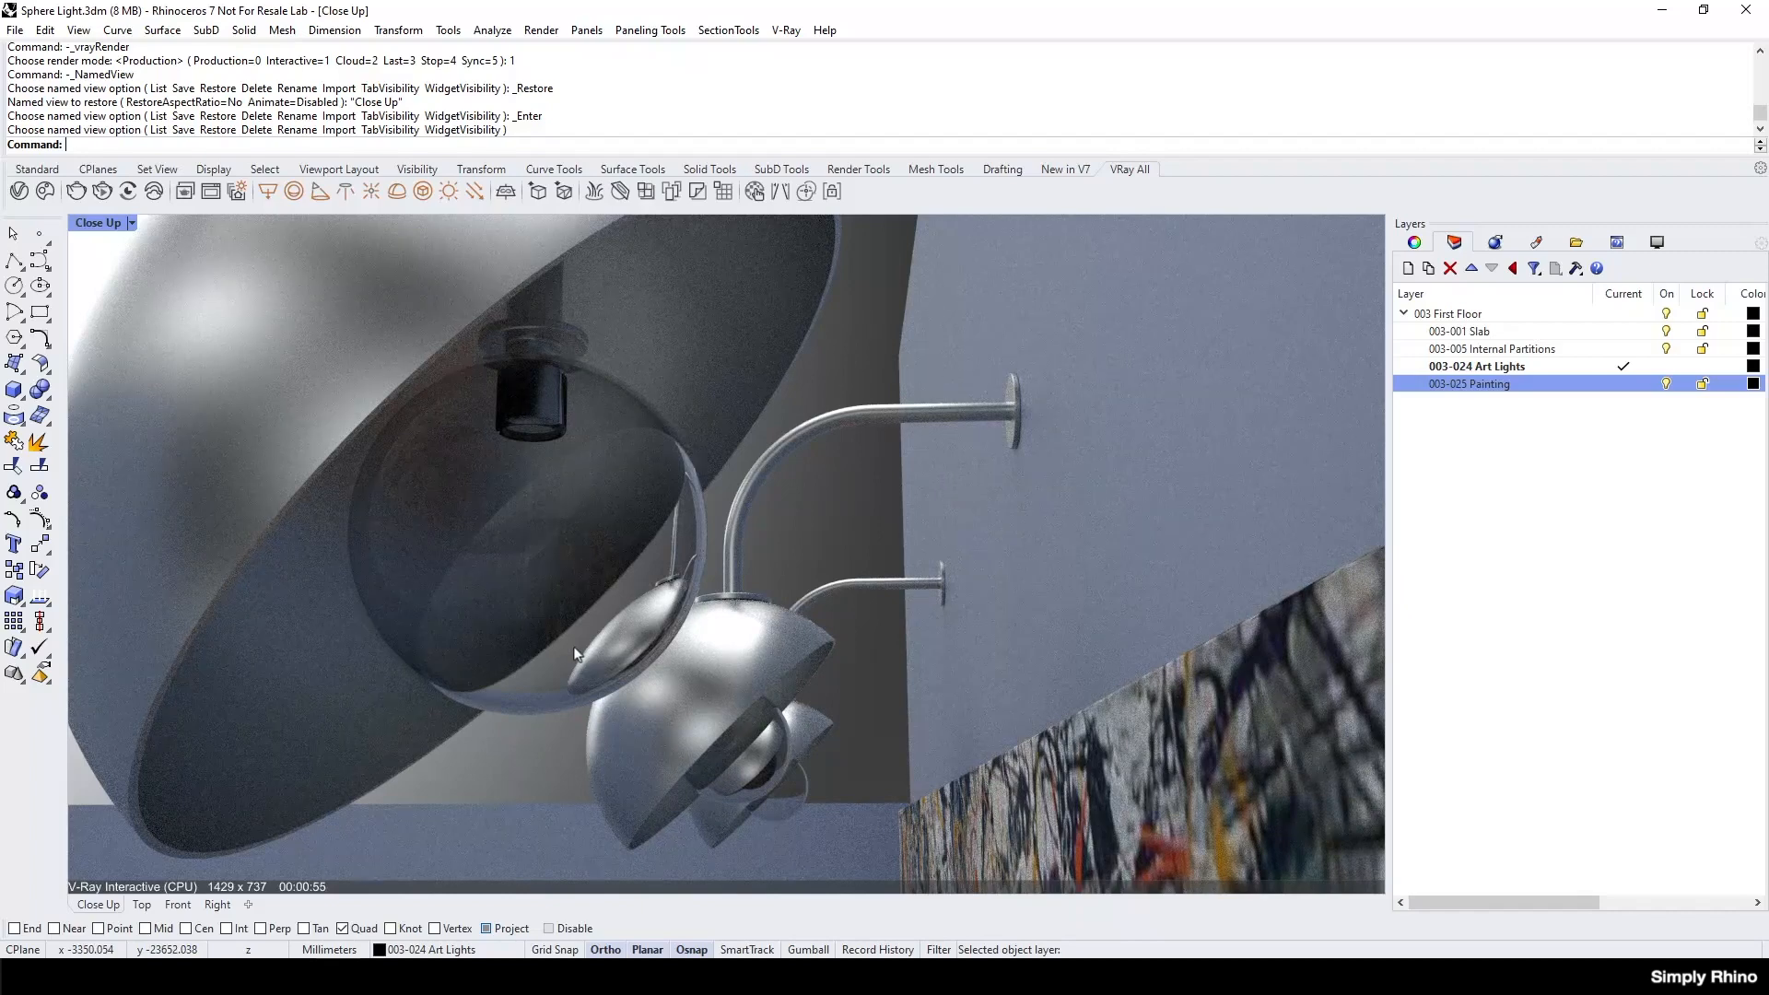
{"action": "left_click", "coordinate": [132, 223]}
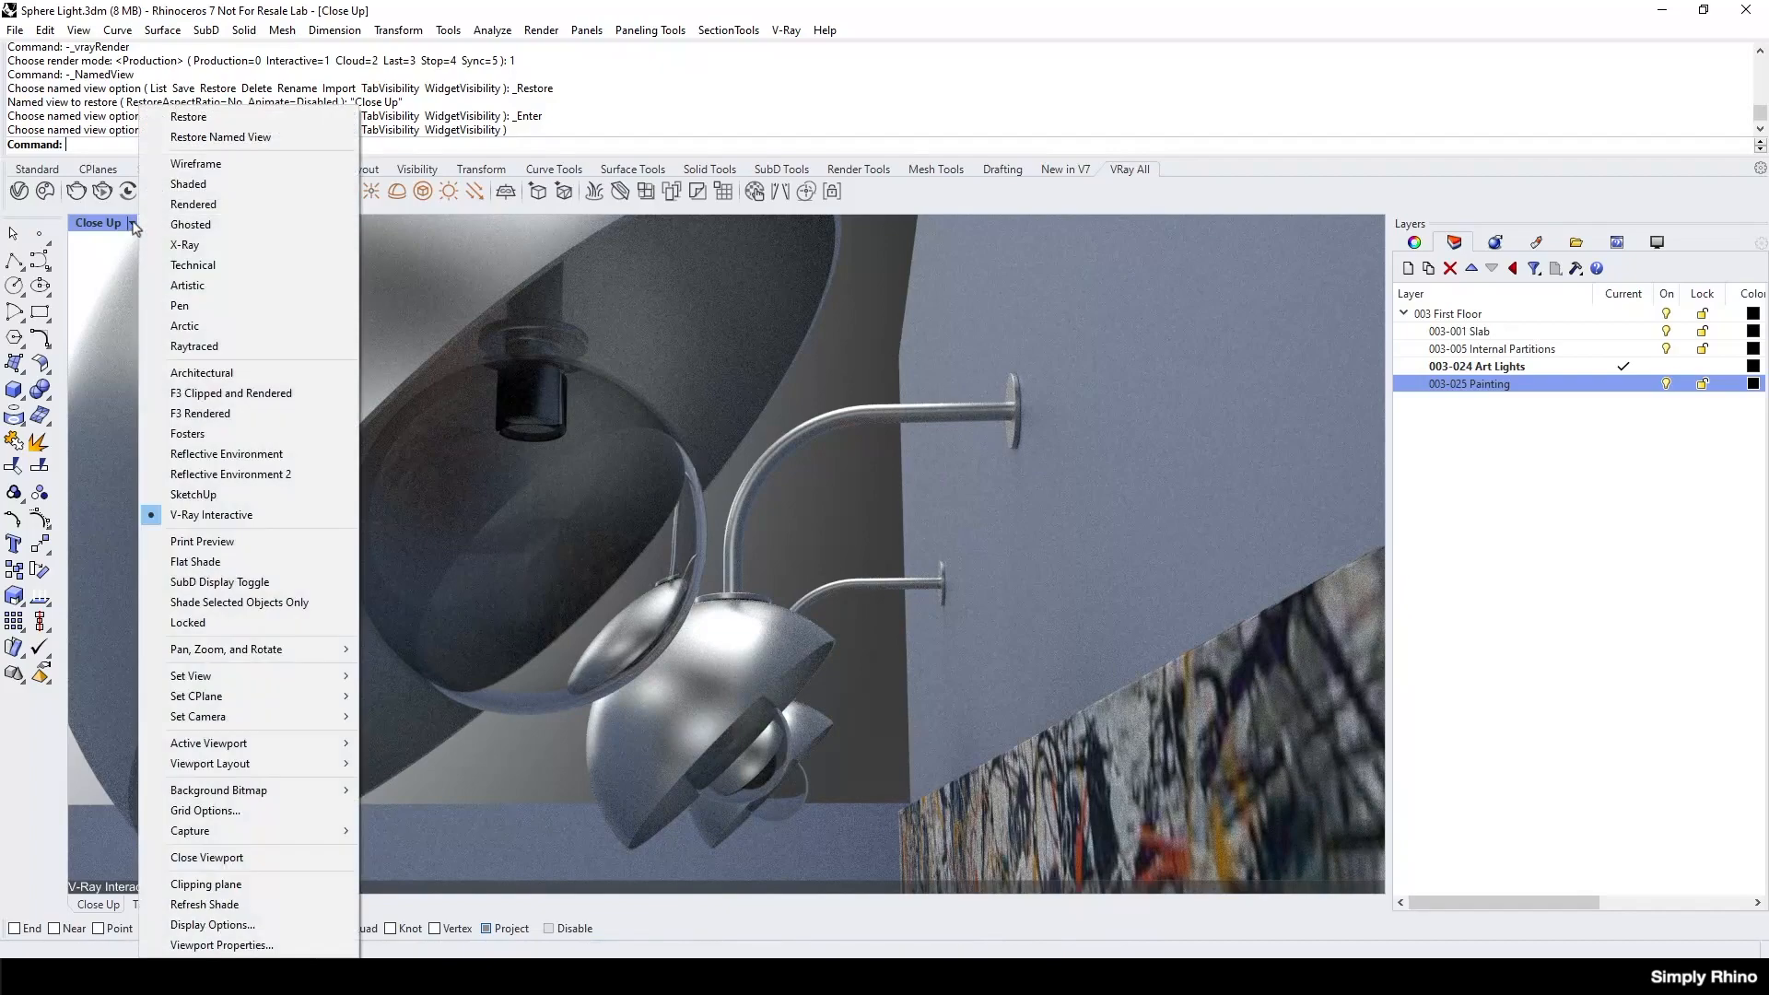
{"action": "left_click", "coordinate": [189, 203]}
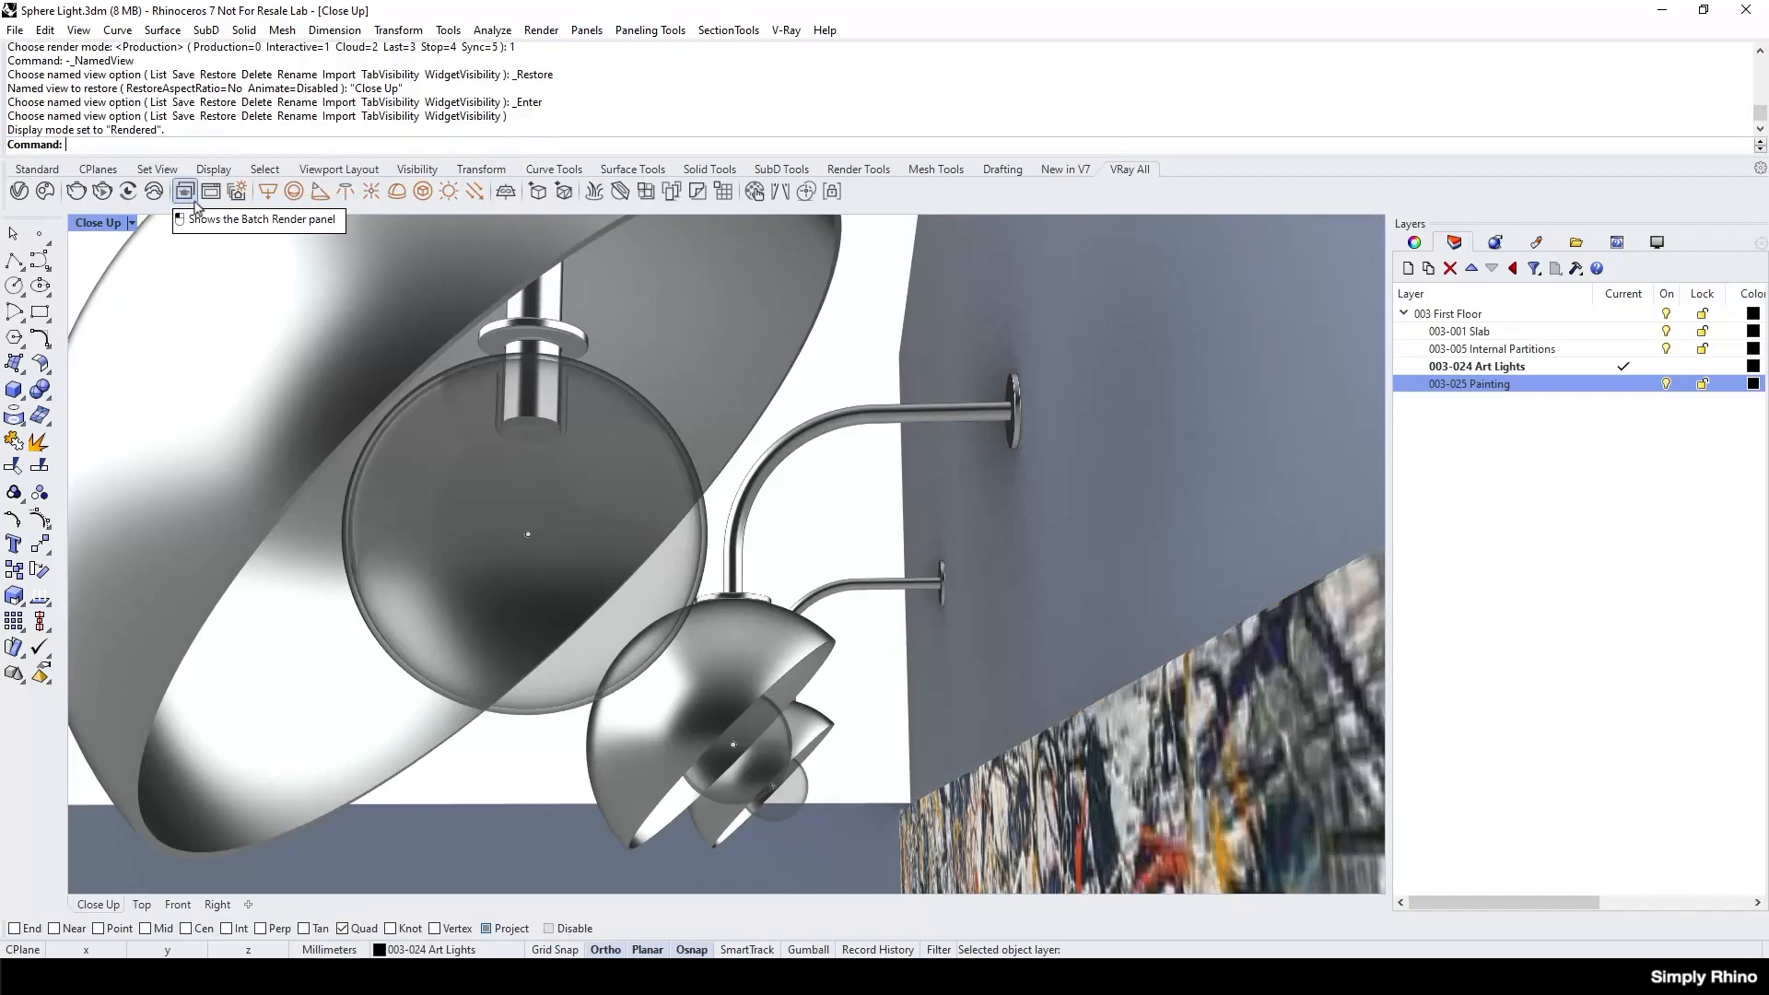
Create a V-Ray sphere light with a radius of about 36.4 mm centred in the nearest lamp's bulb, and display it in V-Ray Interactive.
{"action": "left_click", "coordinate": [295, 193]}
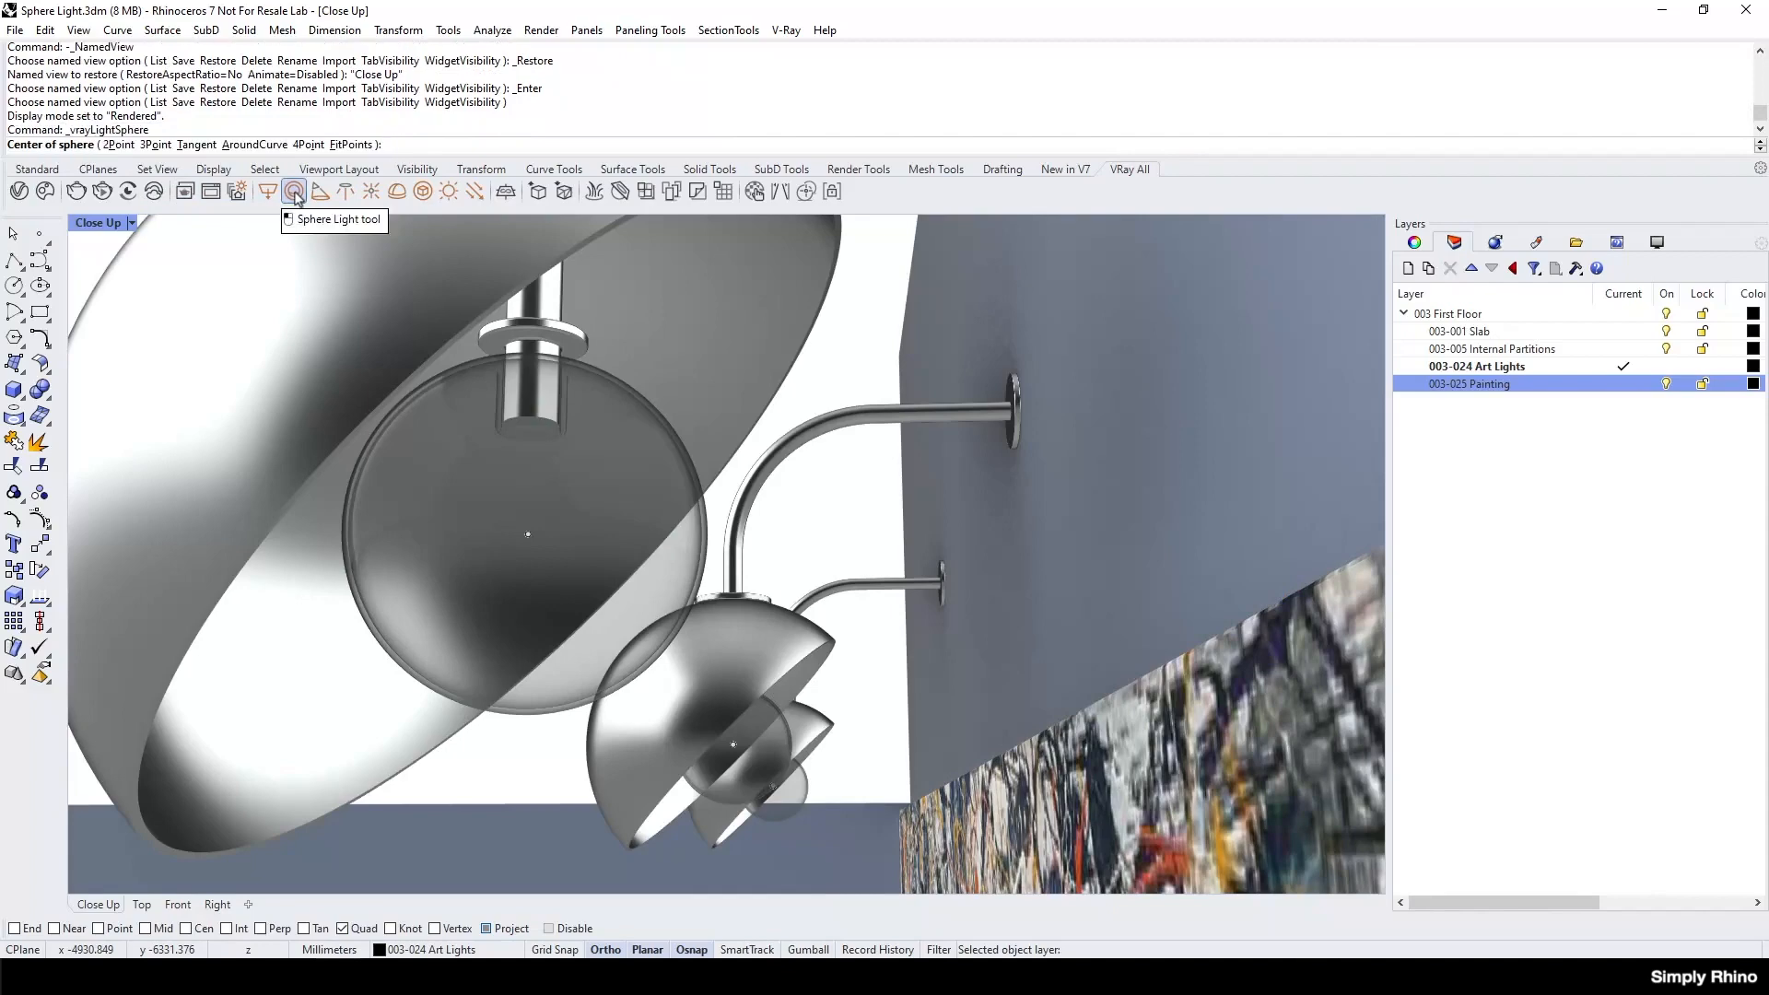
{"action": "left_click", "coordinate": [528, 534]}
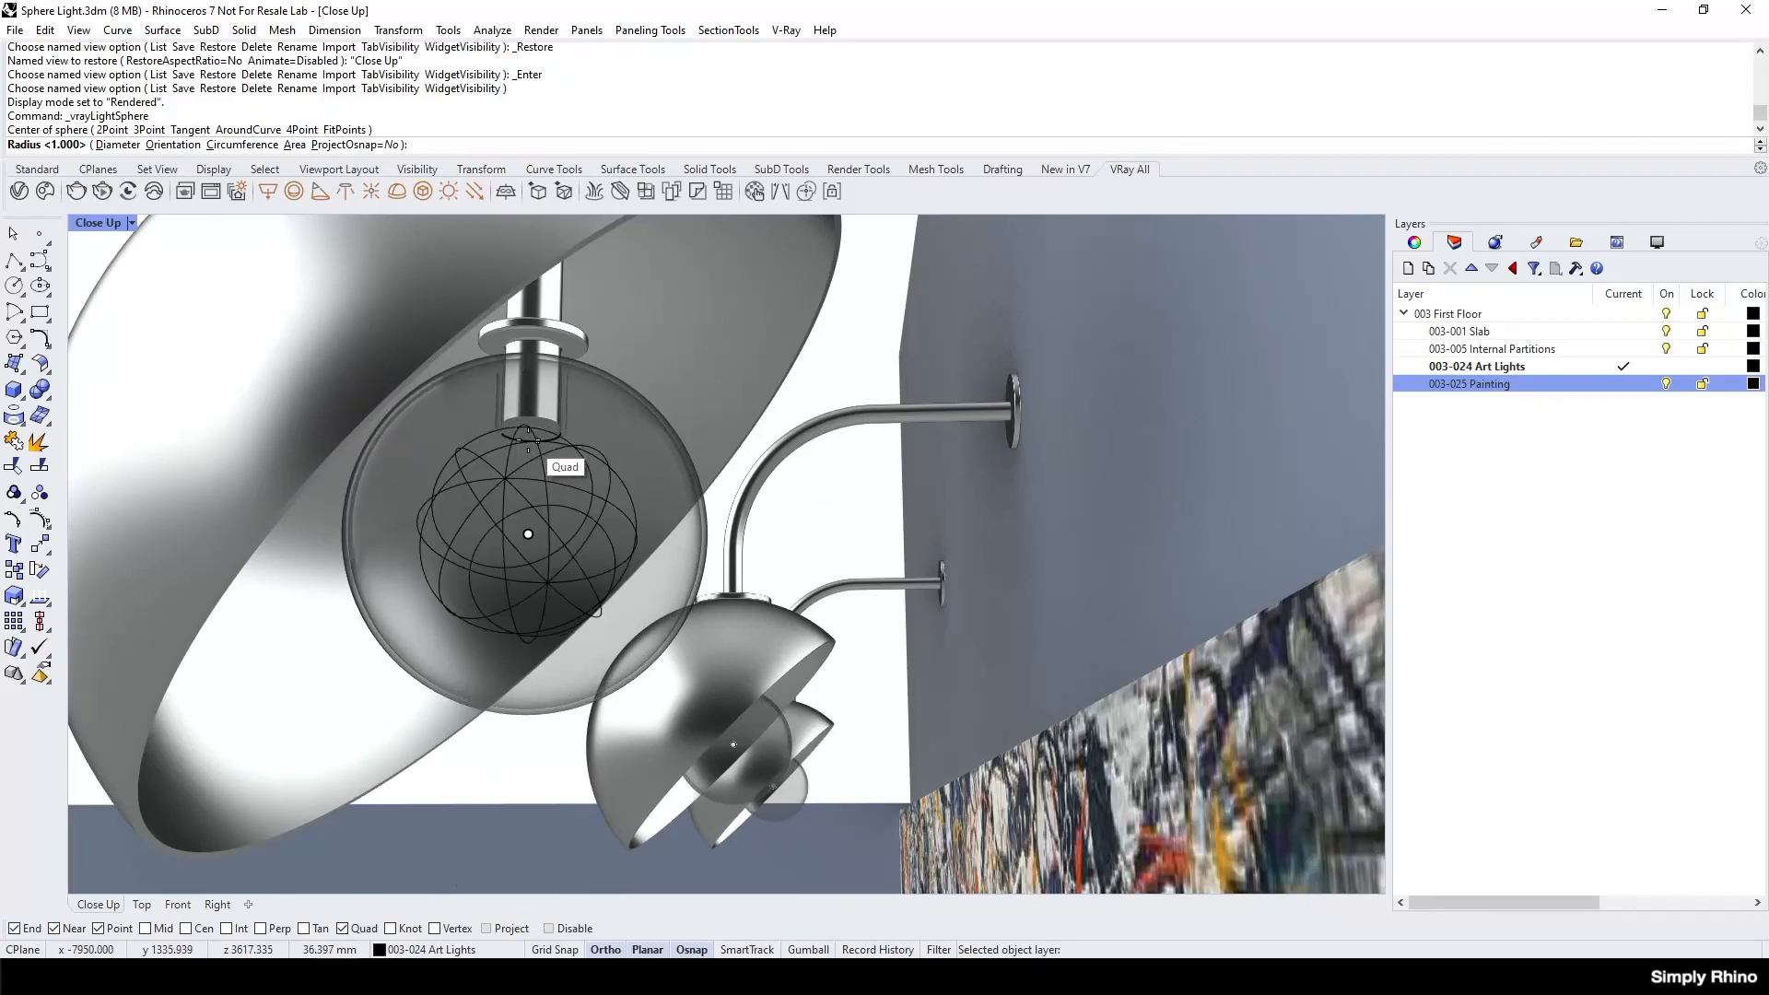
{"action": "left_click", "coordinate": [528, 440]}
{"action": "left_click", "coordinate": [132, 223]}
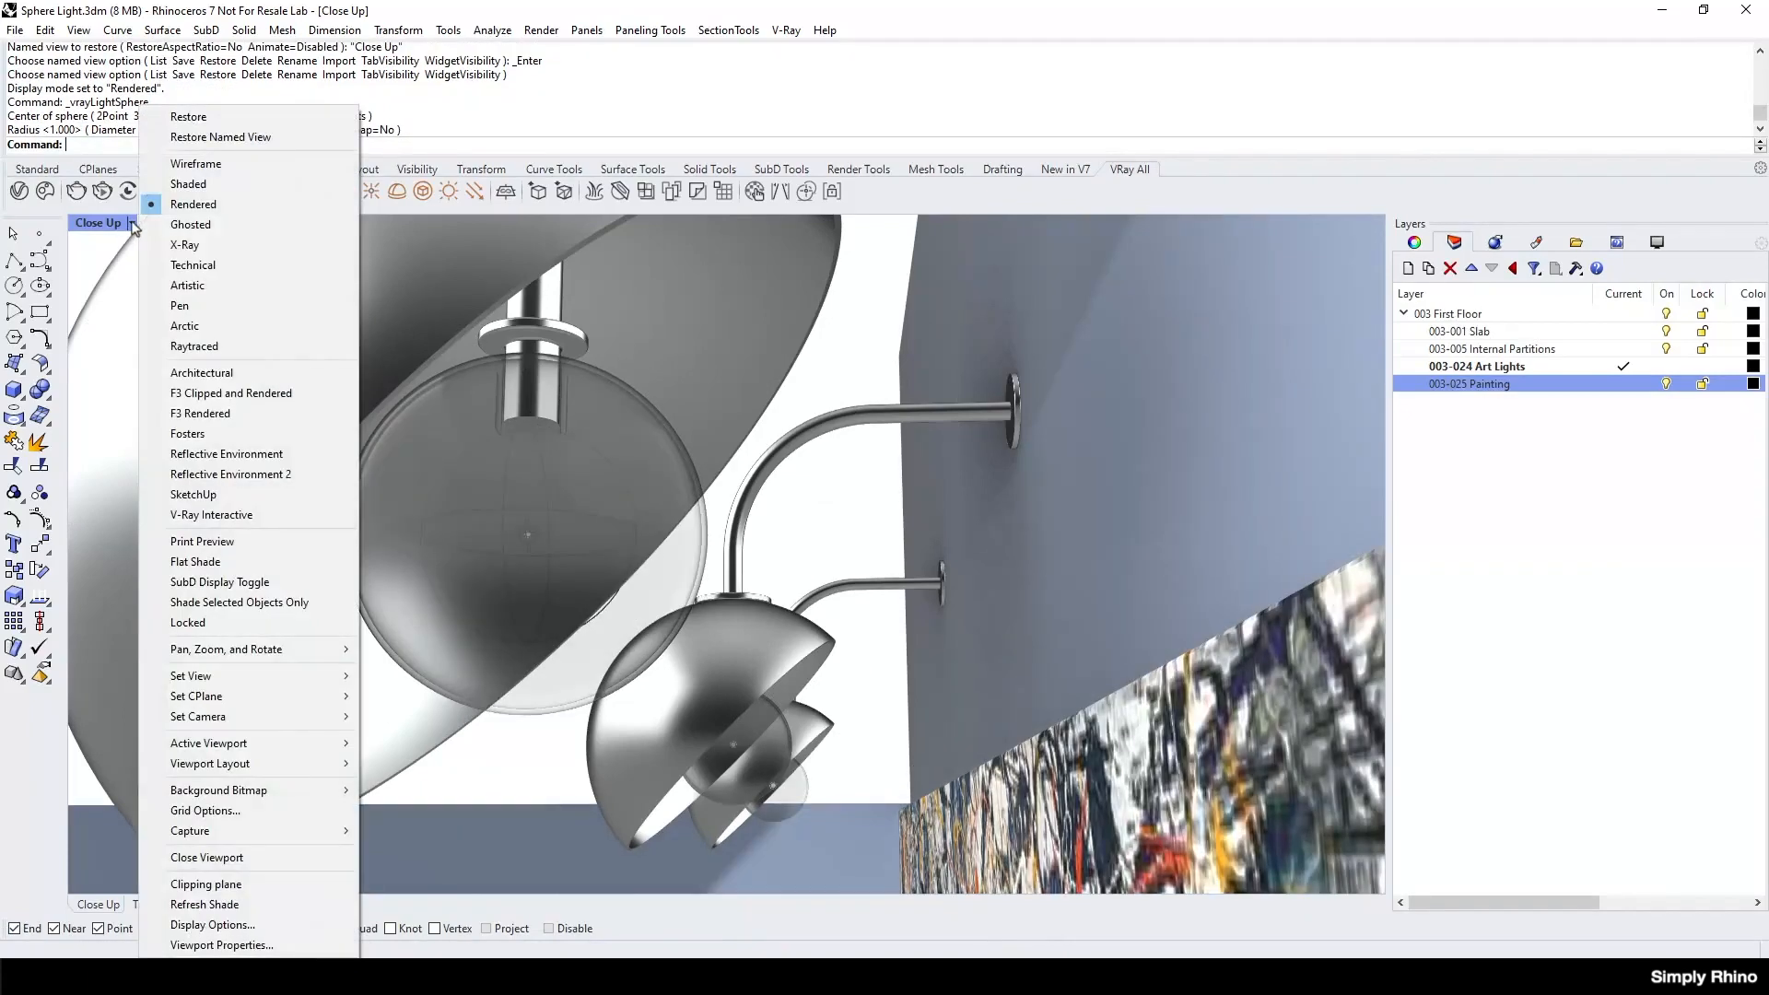
{"action": "left_click", "coordinate": [210, 512]}
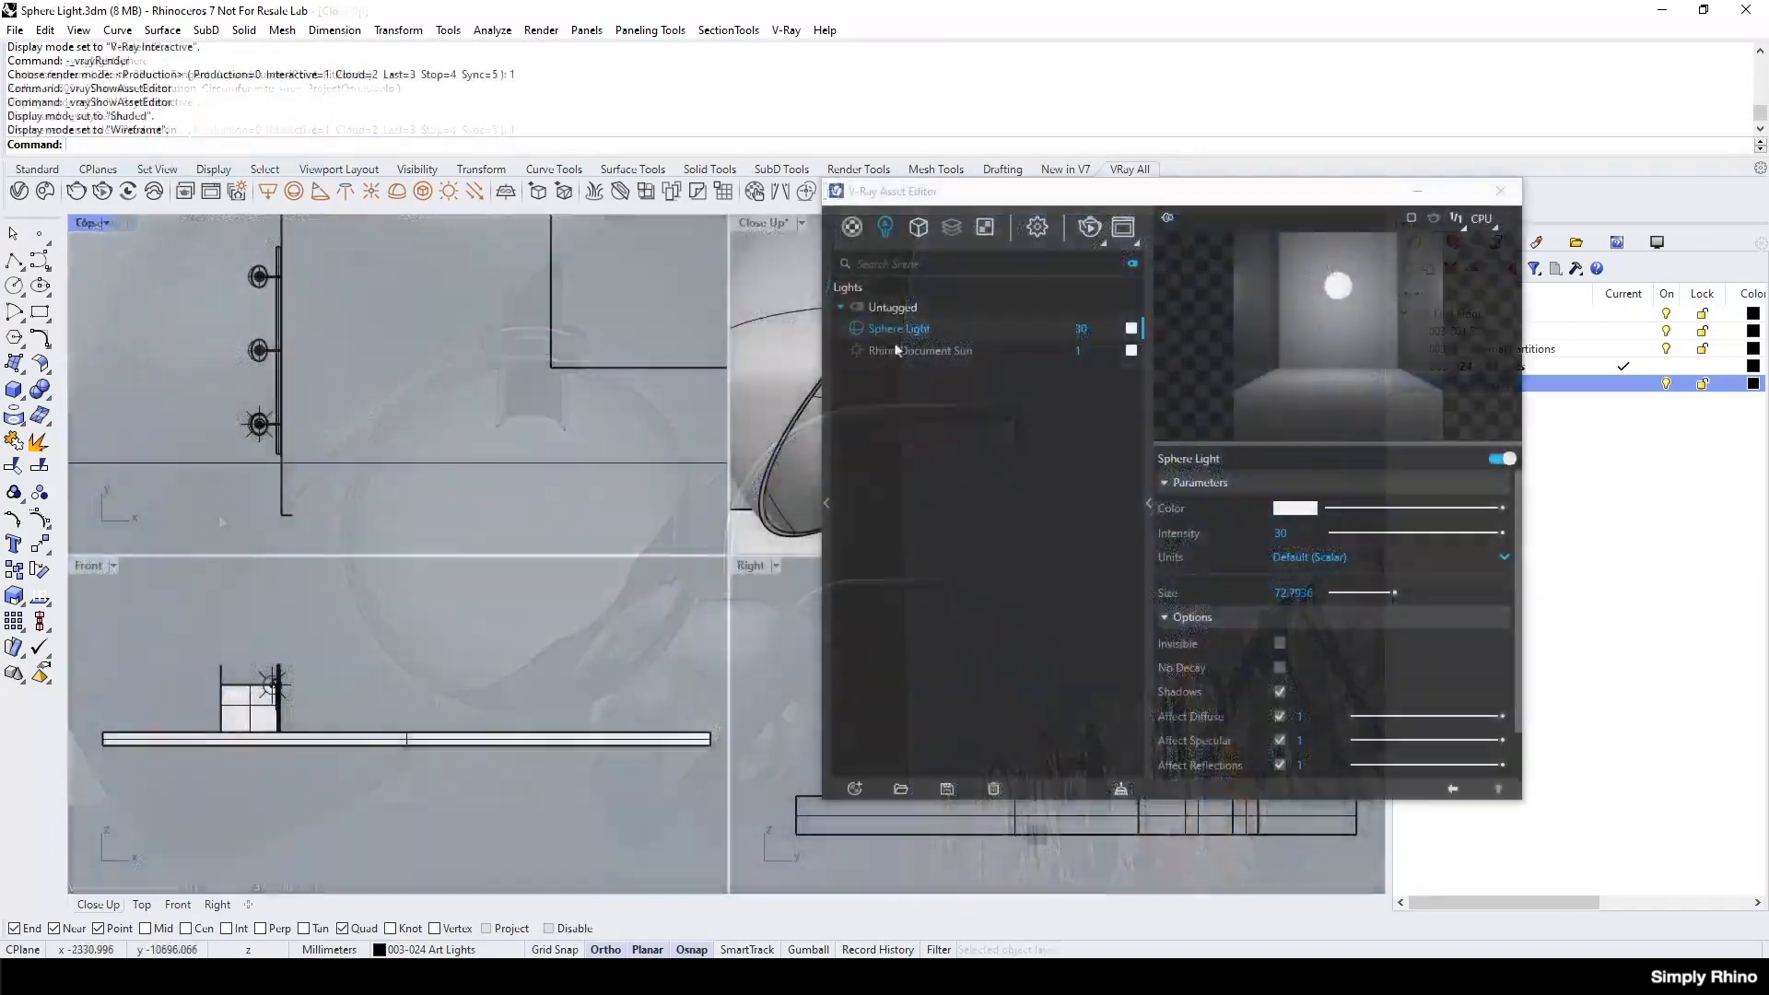
Select the sphere light's object in the scene from the Asset Editor and maximise the Top viewport around the lamps.
{"action": "right_click", "coordinate": [901, 335]}
{"action": "left_click", "coordinate": [941, 344]}
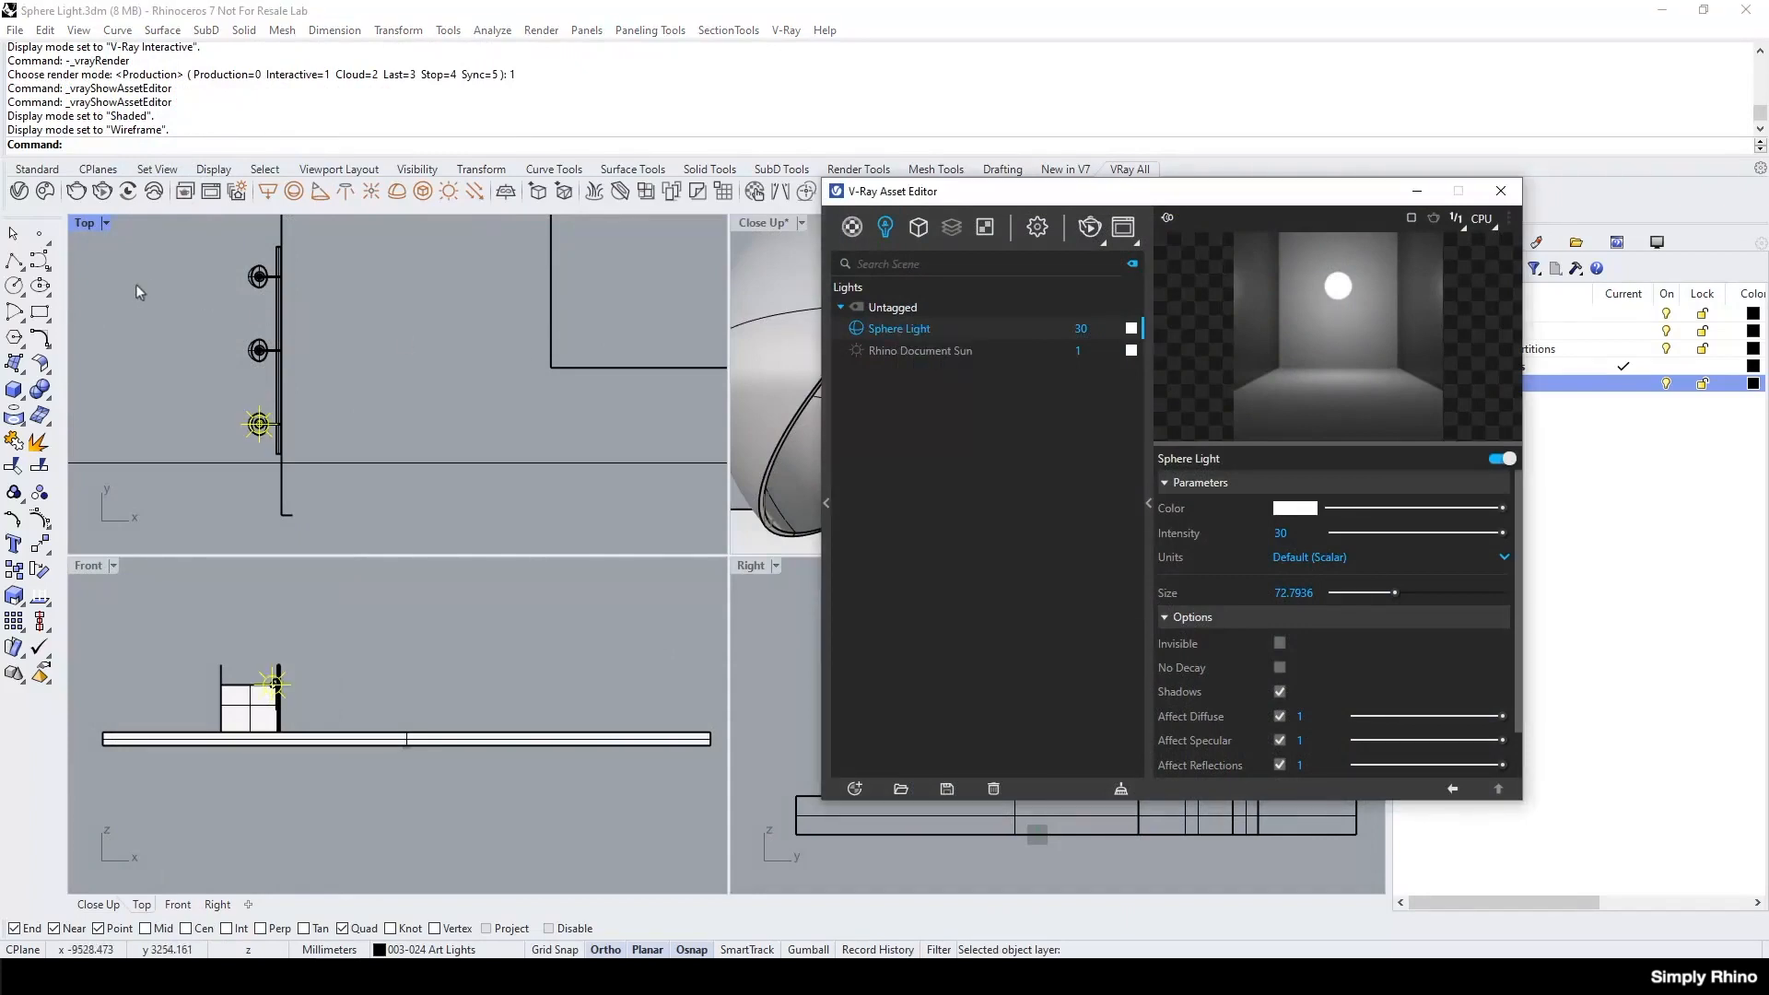
{"action": "double_click", "coordinate": [84, 222]}
{"action": "scroll", "coordinate": [391, 542], "scroll_direction": "up", "scroll_amount": 2}
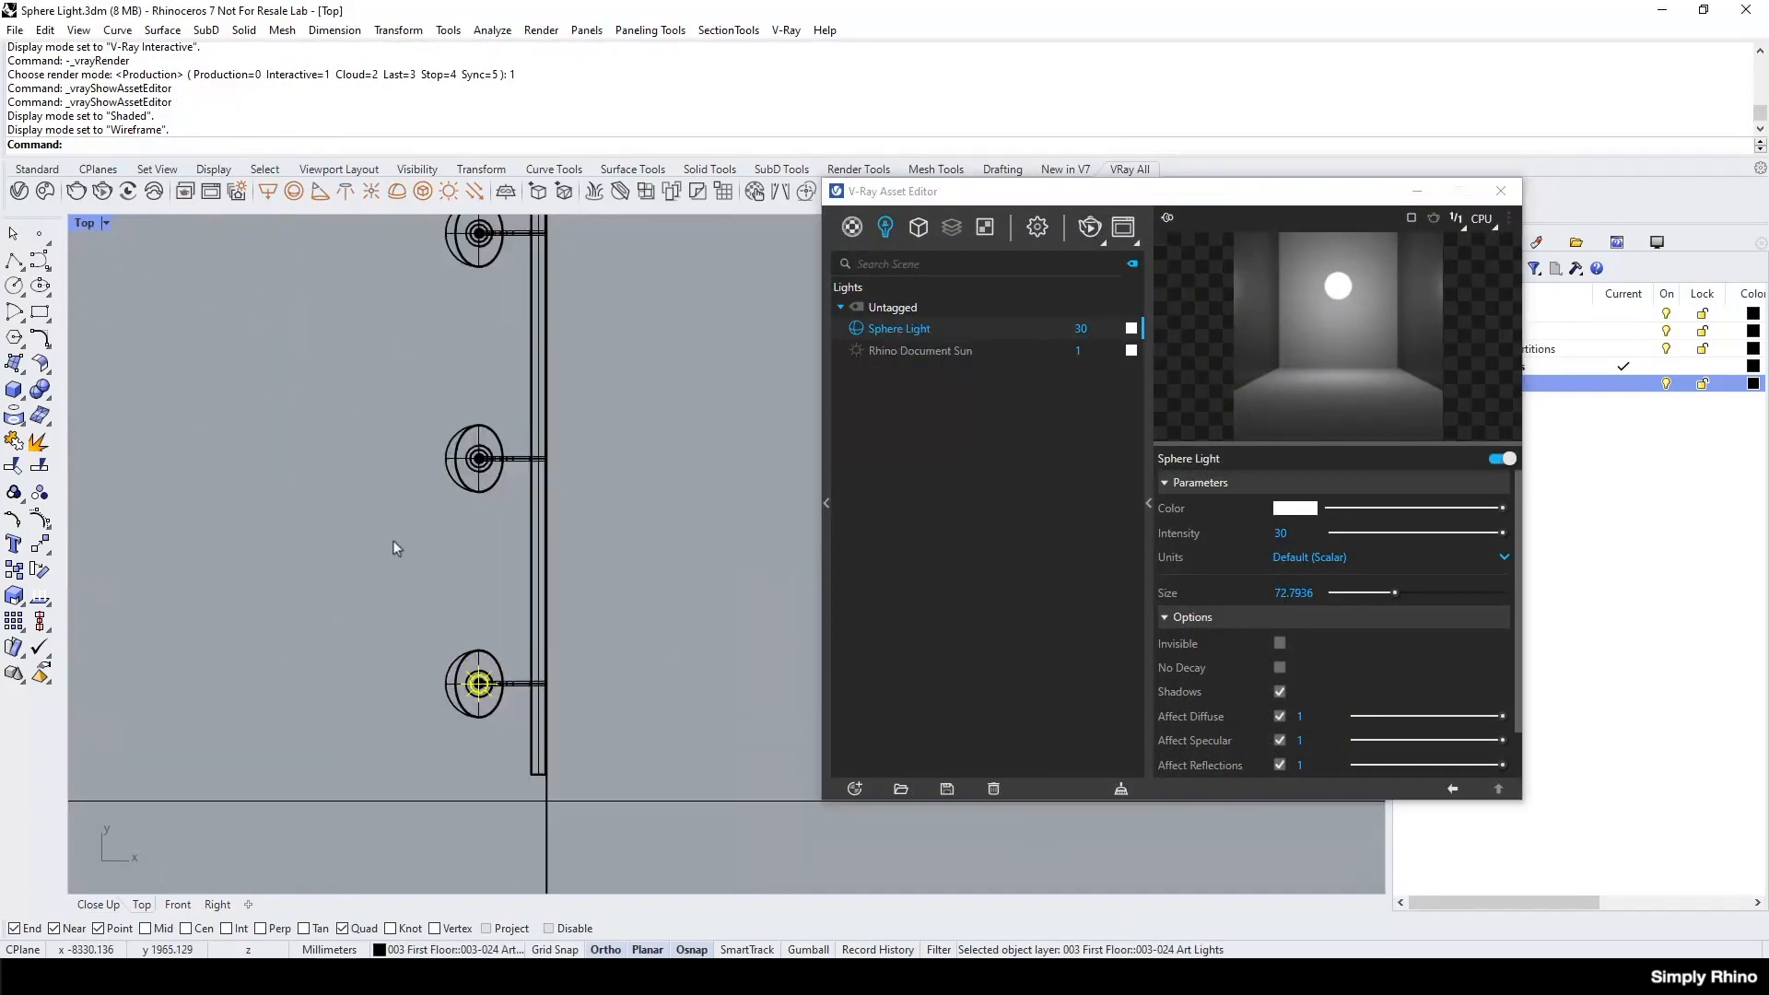
Copy the selected sphere light to the other two art lamps, using the points where the lamp arms meet the wall as references.
{"action": "left_click", "coordinate": [398, 31]}
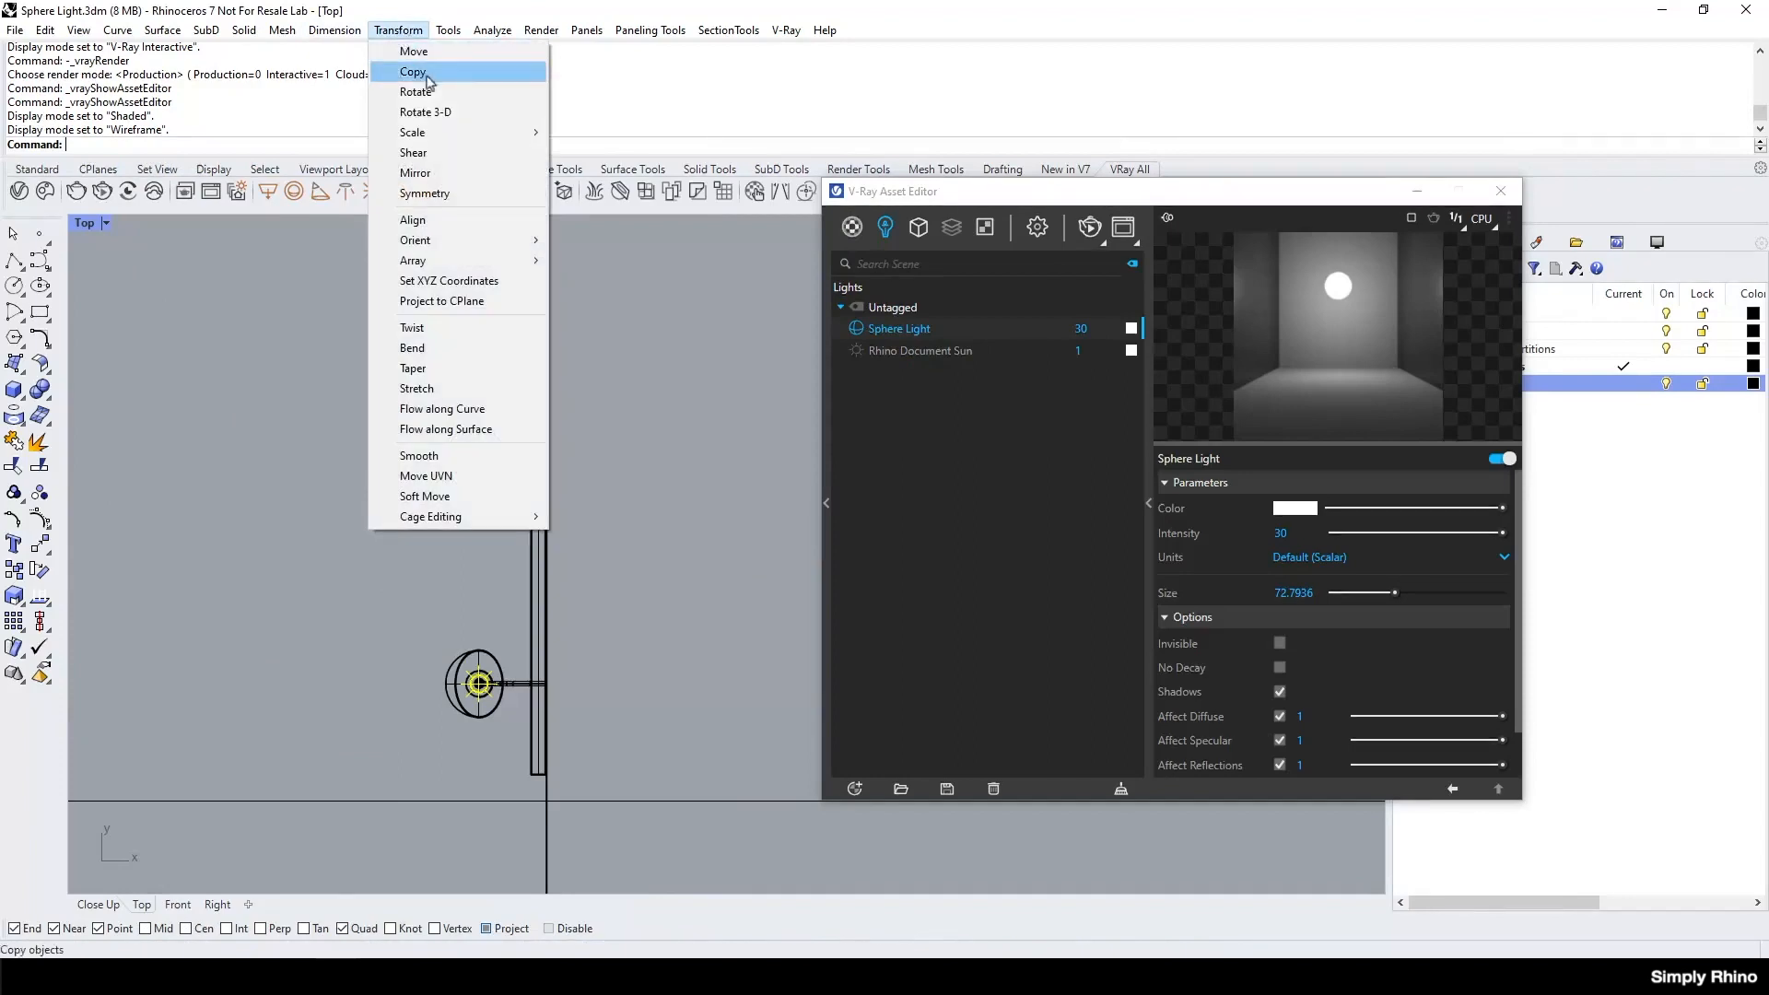
{"action": "left_click", "coordinate": [408, 67]}
{"action": "scroll", "coordinate": [599, 636], "scroll_direction": "up", "scroll_amount": 1}
{"action": "scroll", "coordinate": [595, 603], "scroll_direction": "up", "scroll_amount": 2}
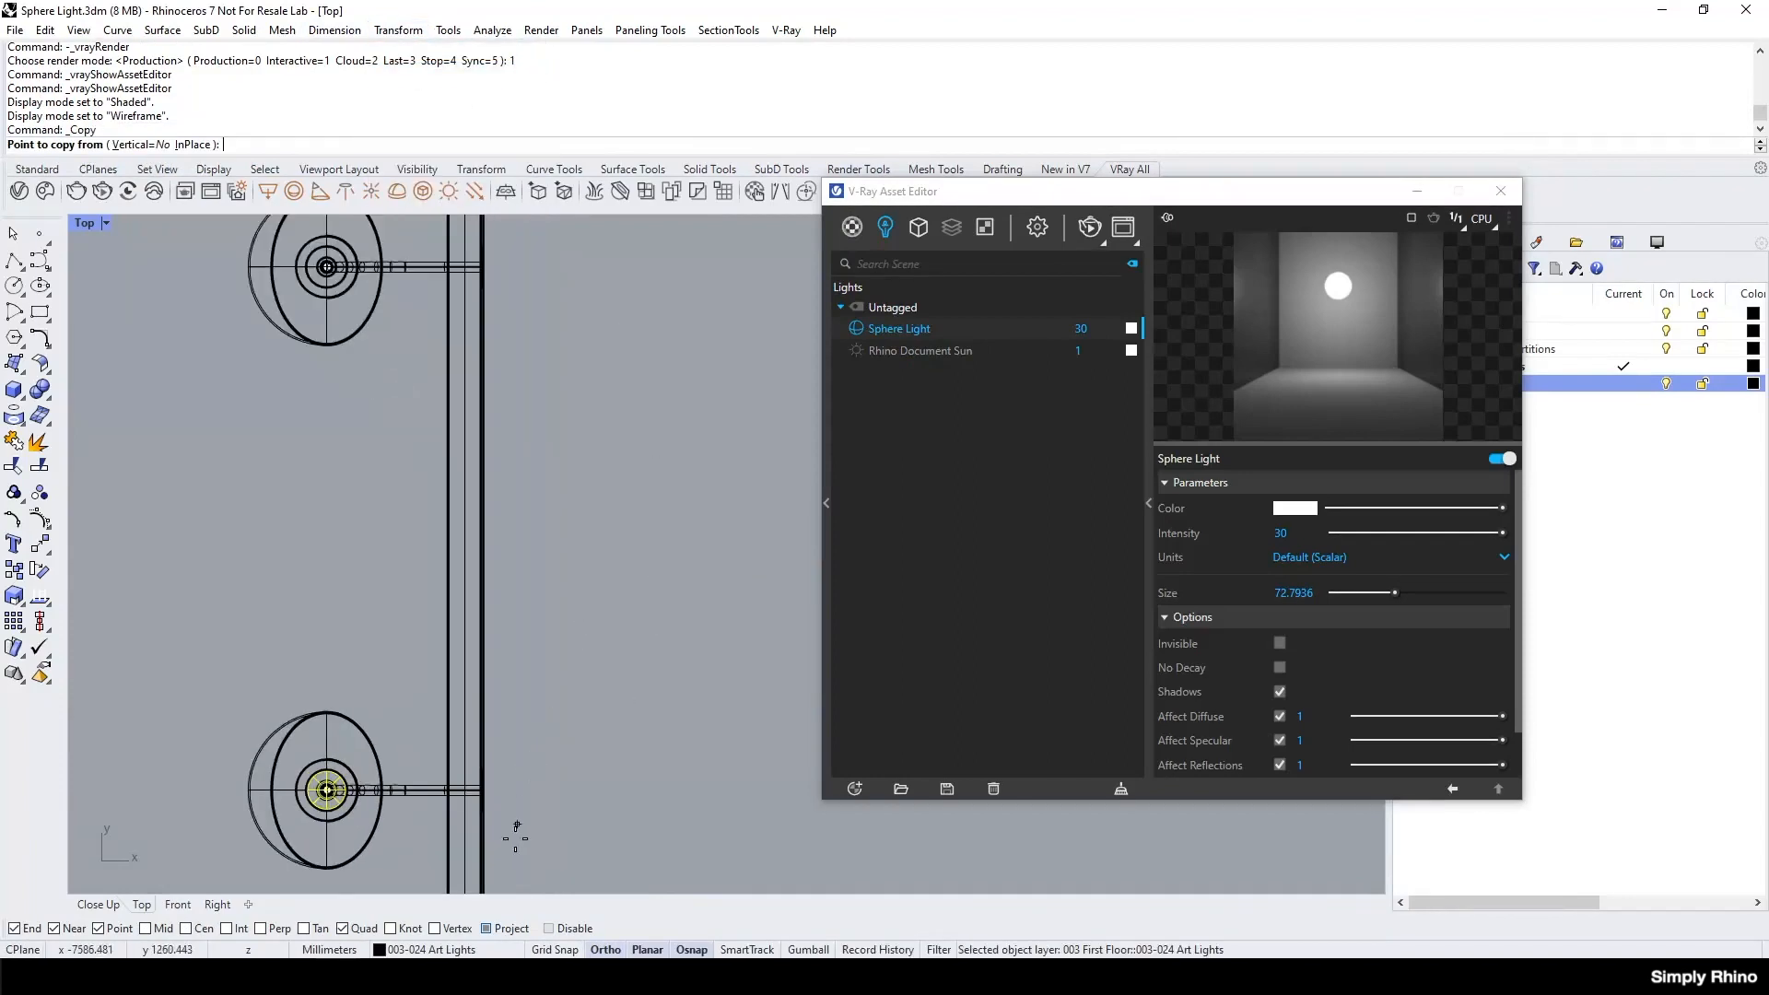
{"action": "left_click", "coordinate": [486, 790]}
{"action": "scroll", "coordinate": [486, 790], "scroll_direction": "down", "scroll_amount": 2}
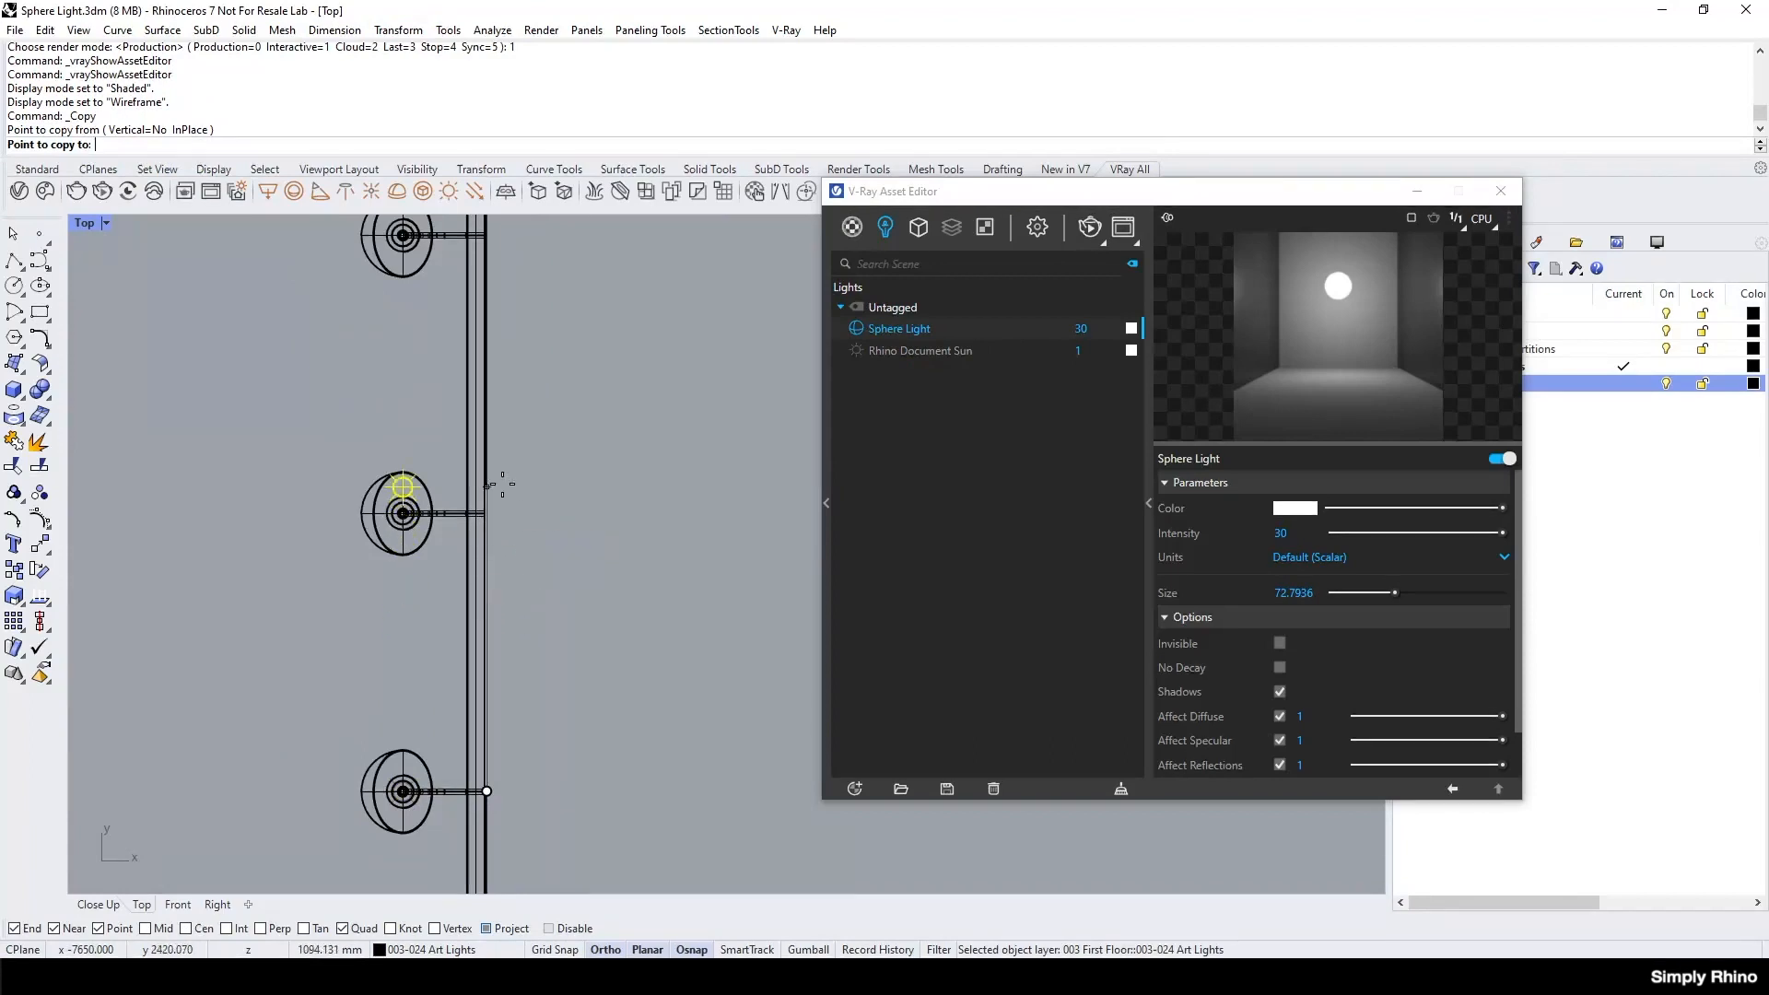
{"action": "left_click", "coordinate": [486, 513]}
{"action": "scroll", "coordinate": [487, 514], "scroll_direction": "down", "scroll_amount": 2}
{"action": "scroll", "coordinate": [476, 400], "scroll_direction": "up", "scroll_amount": 3}
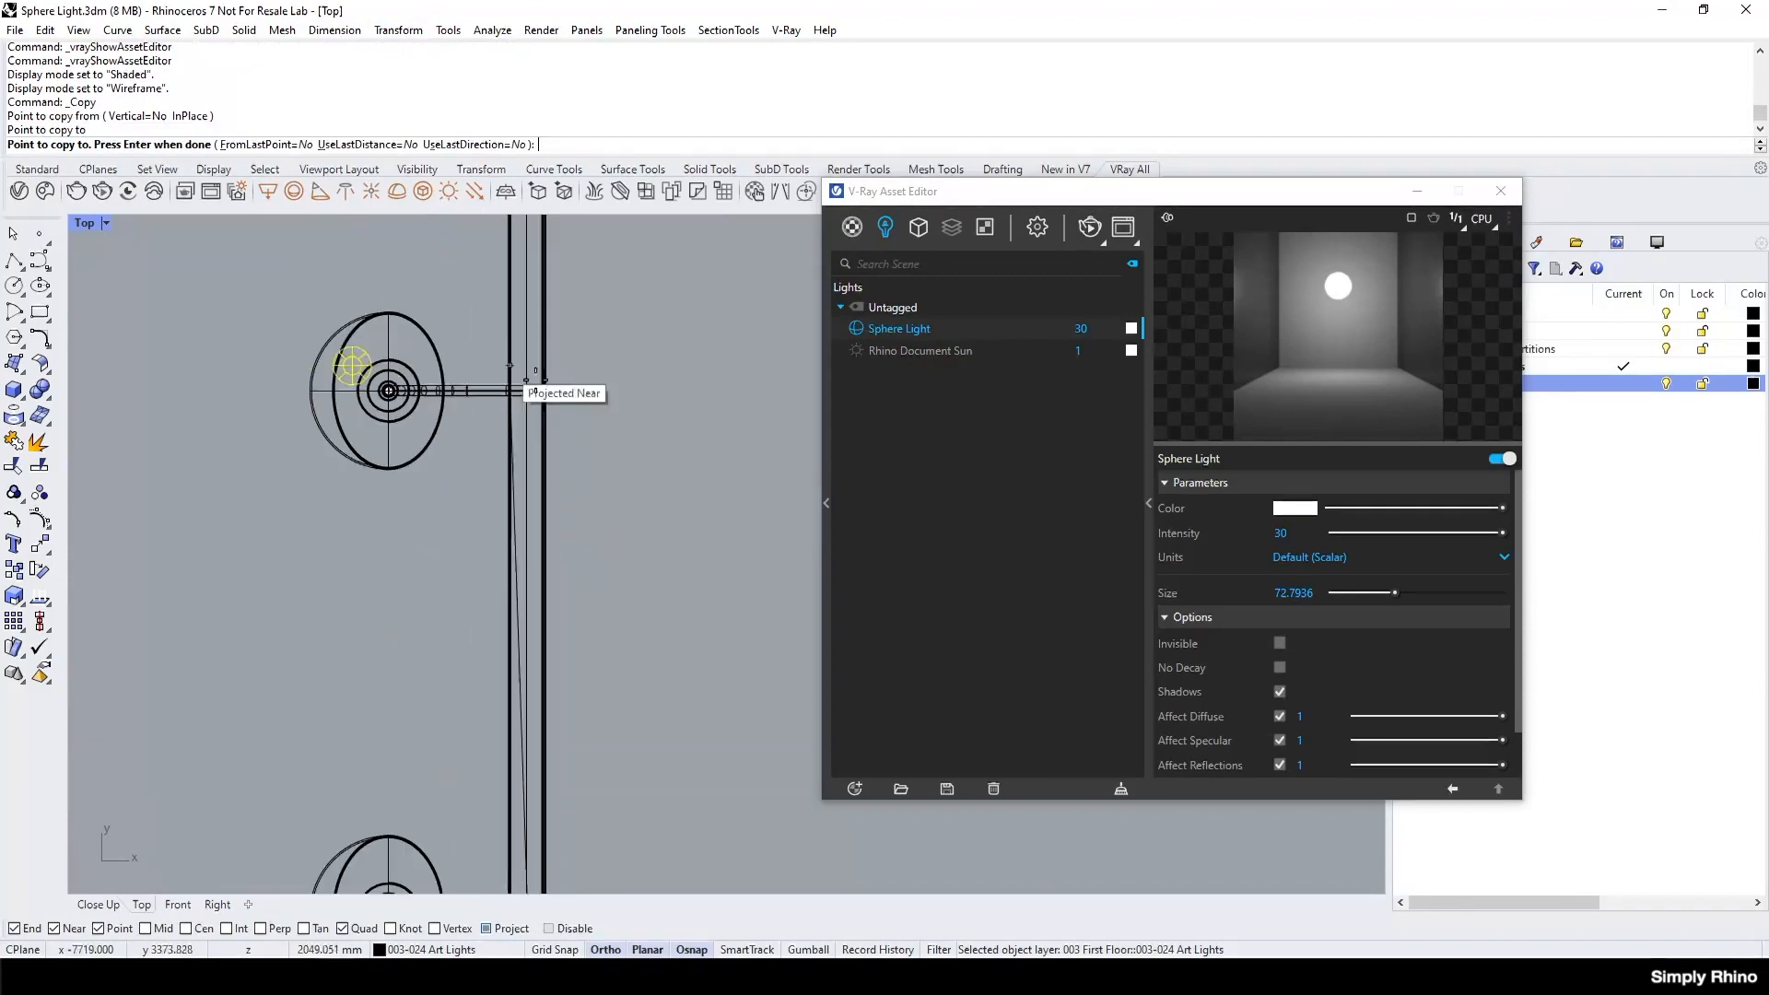
{"action": "left_click", "coordinate": [553, 394]}
{"action": "key", "text": "Return"}
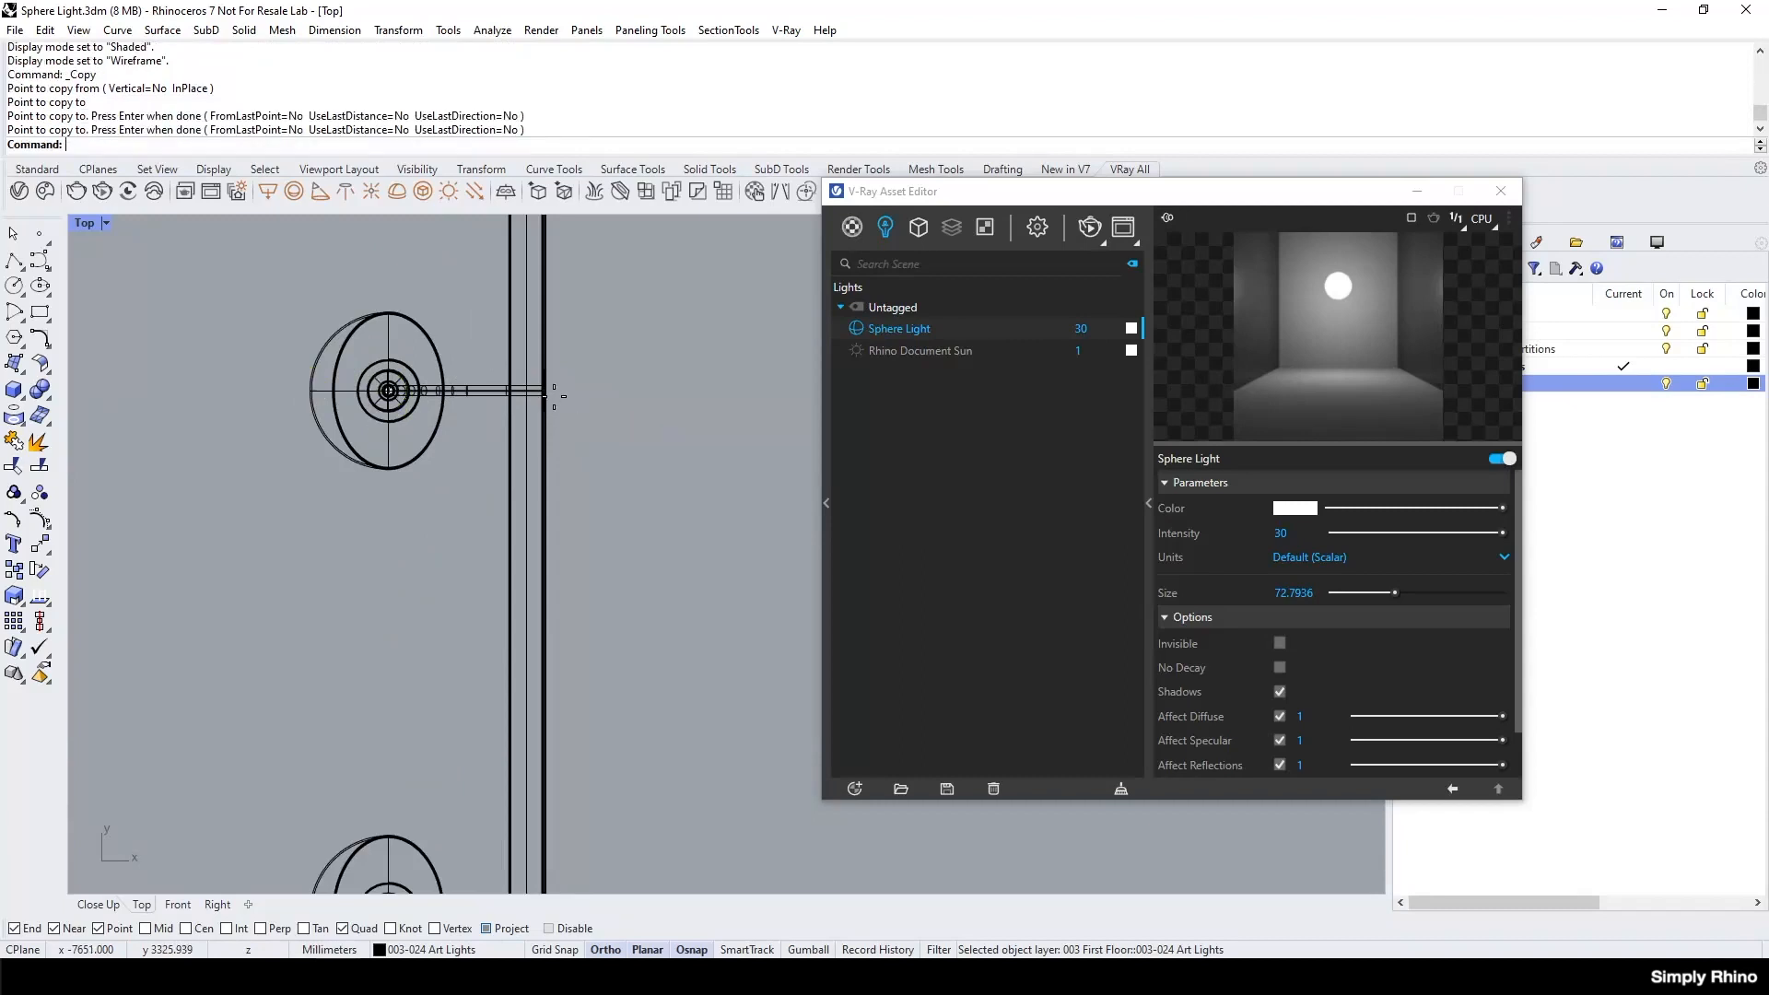
{"action": "scroll", "coordinate": [433, 539], "scroll_direction": "down", "scroll_amount": 3}
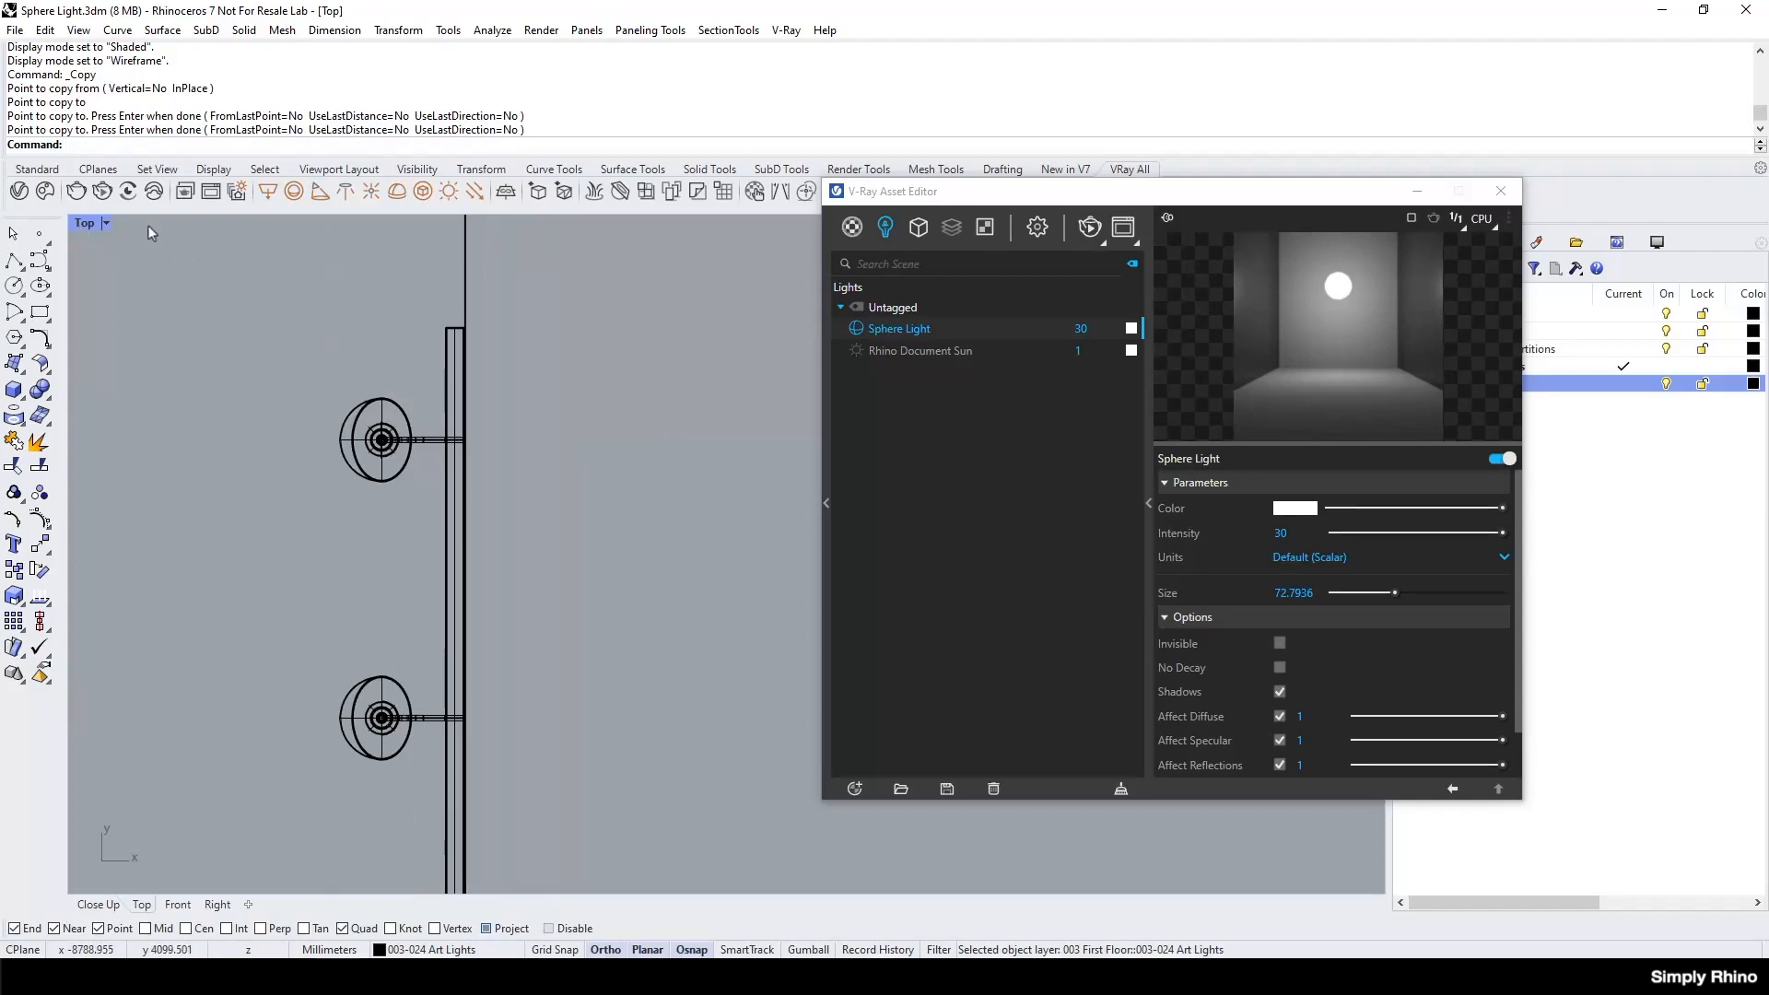
{"action": "scroll", "coordinate": [153, 233], "scroll_direction": "down", "scroll_amount": 3}
{"action": "scroll", "coordinate": [247, 687], "scroll_direction": "up", "scroll_amount": 3}
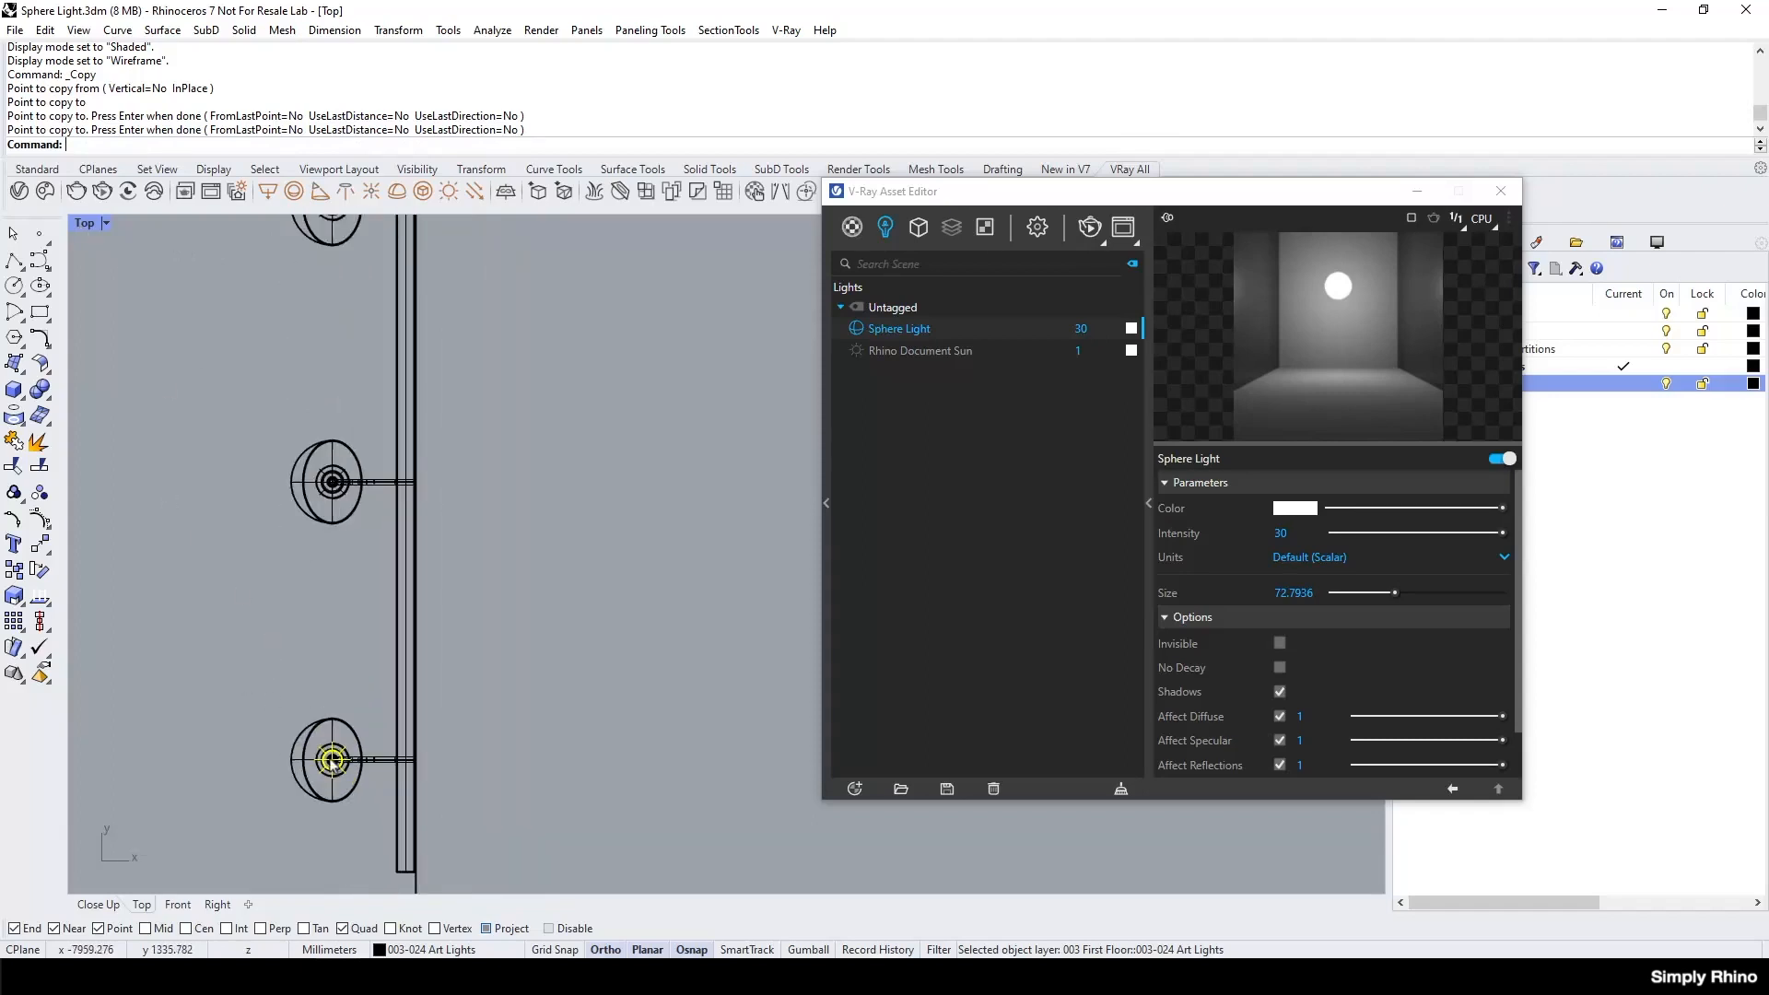
Deselect the copied lights, raise the sphere light's intensity to 60, and increase it slightly further in the V-Ray Interactive view.
{"action": "left_click", "coordinate": [502, 568]}
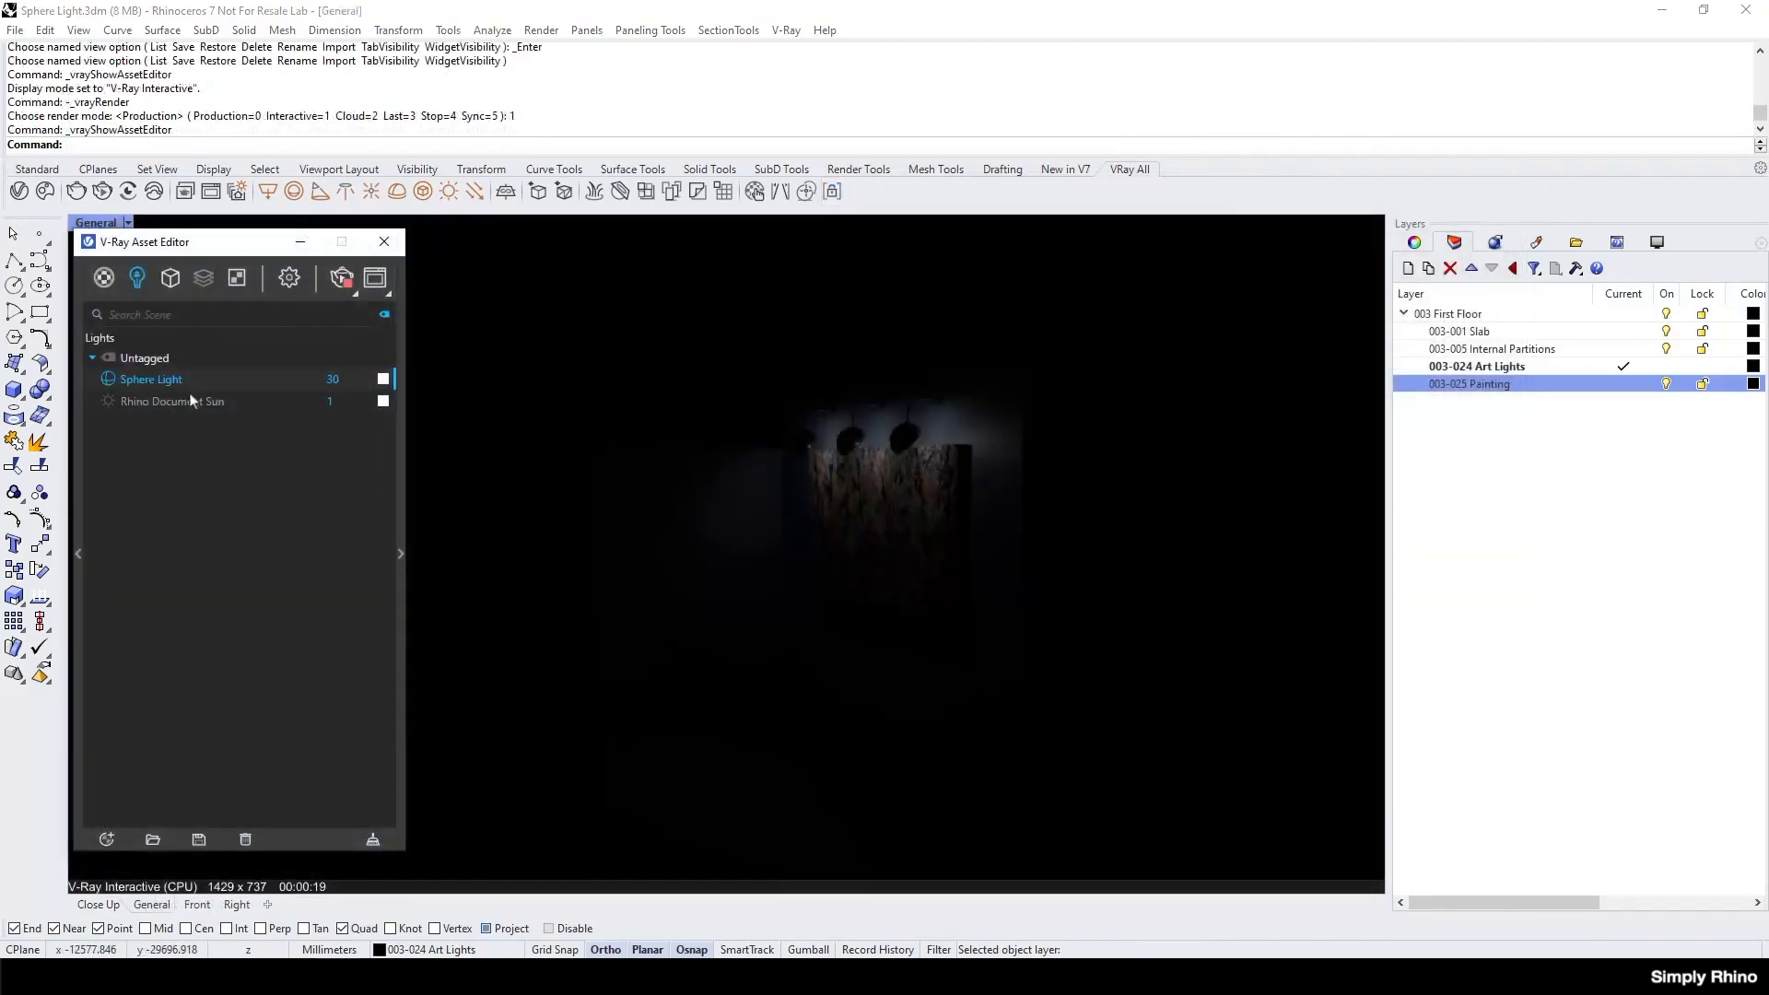
{"action": "left_click", "coordinate": [400, 557]}
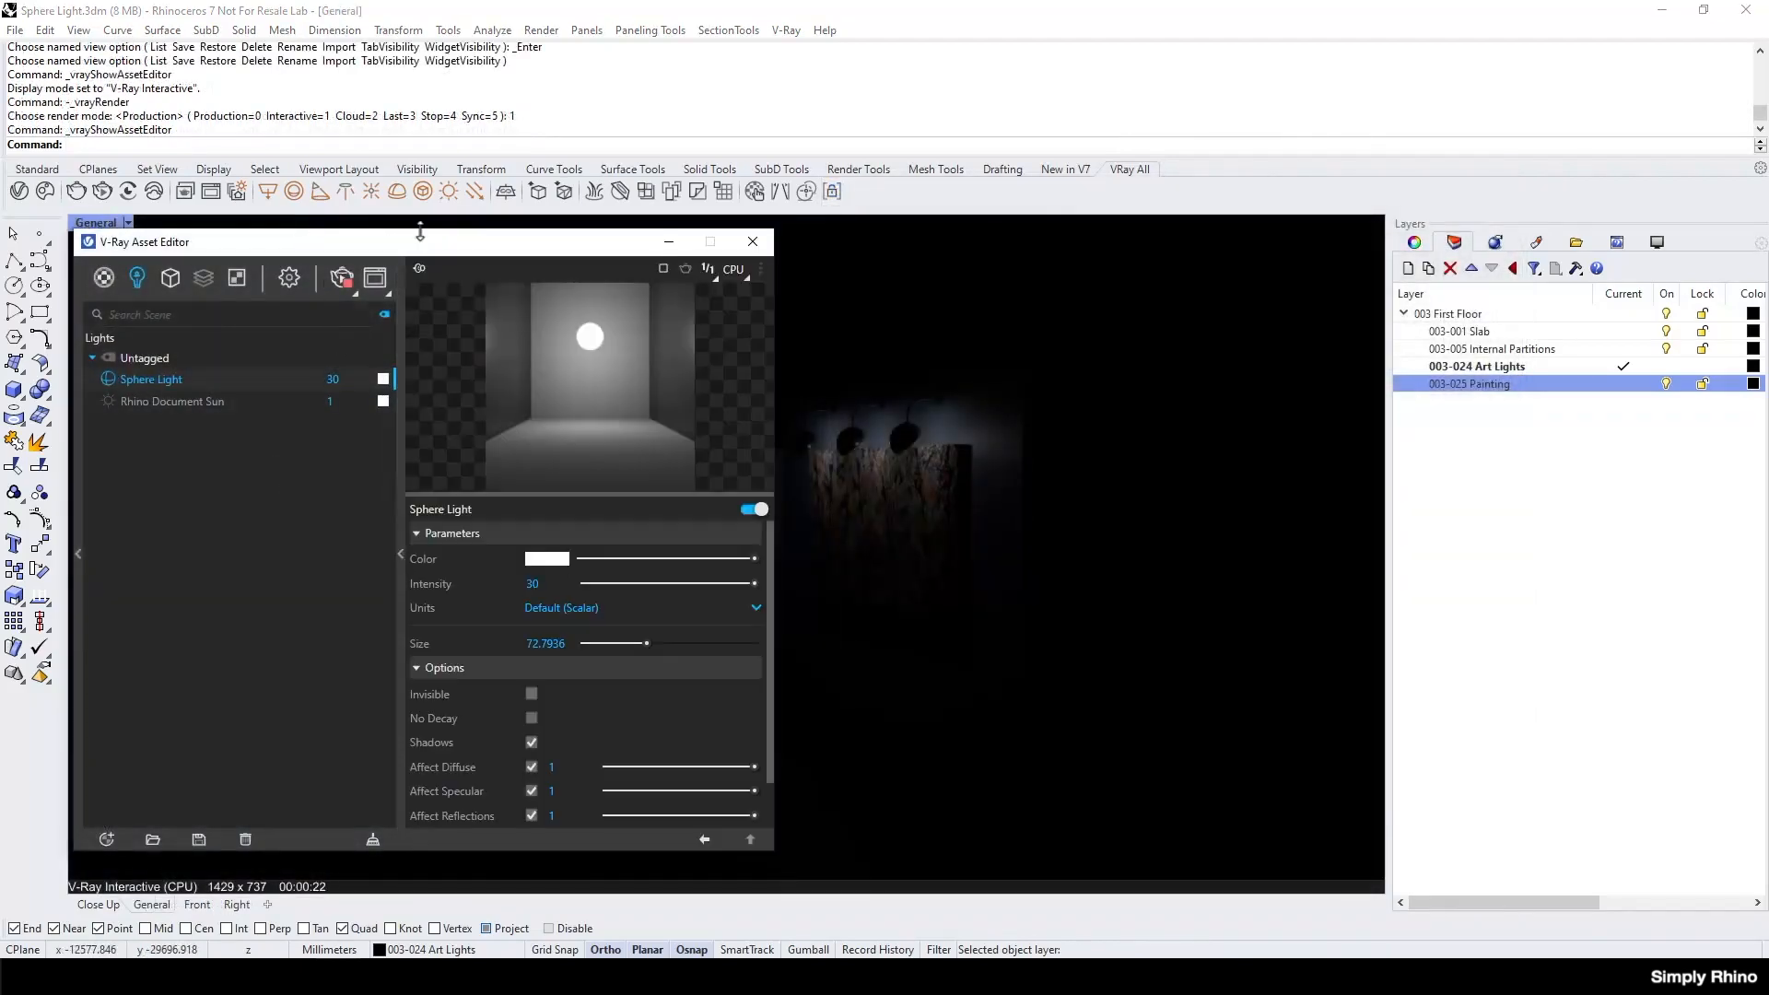
{"action": "left_click_drag", "start_coordinate": [428, 245], "coordinate": [179, 239]}
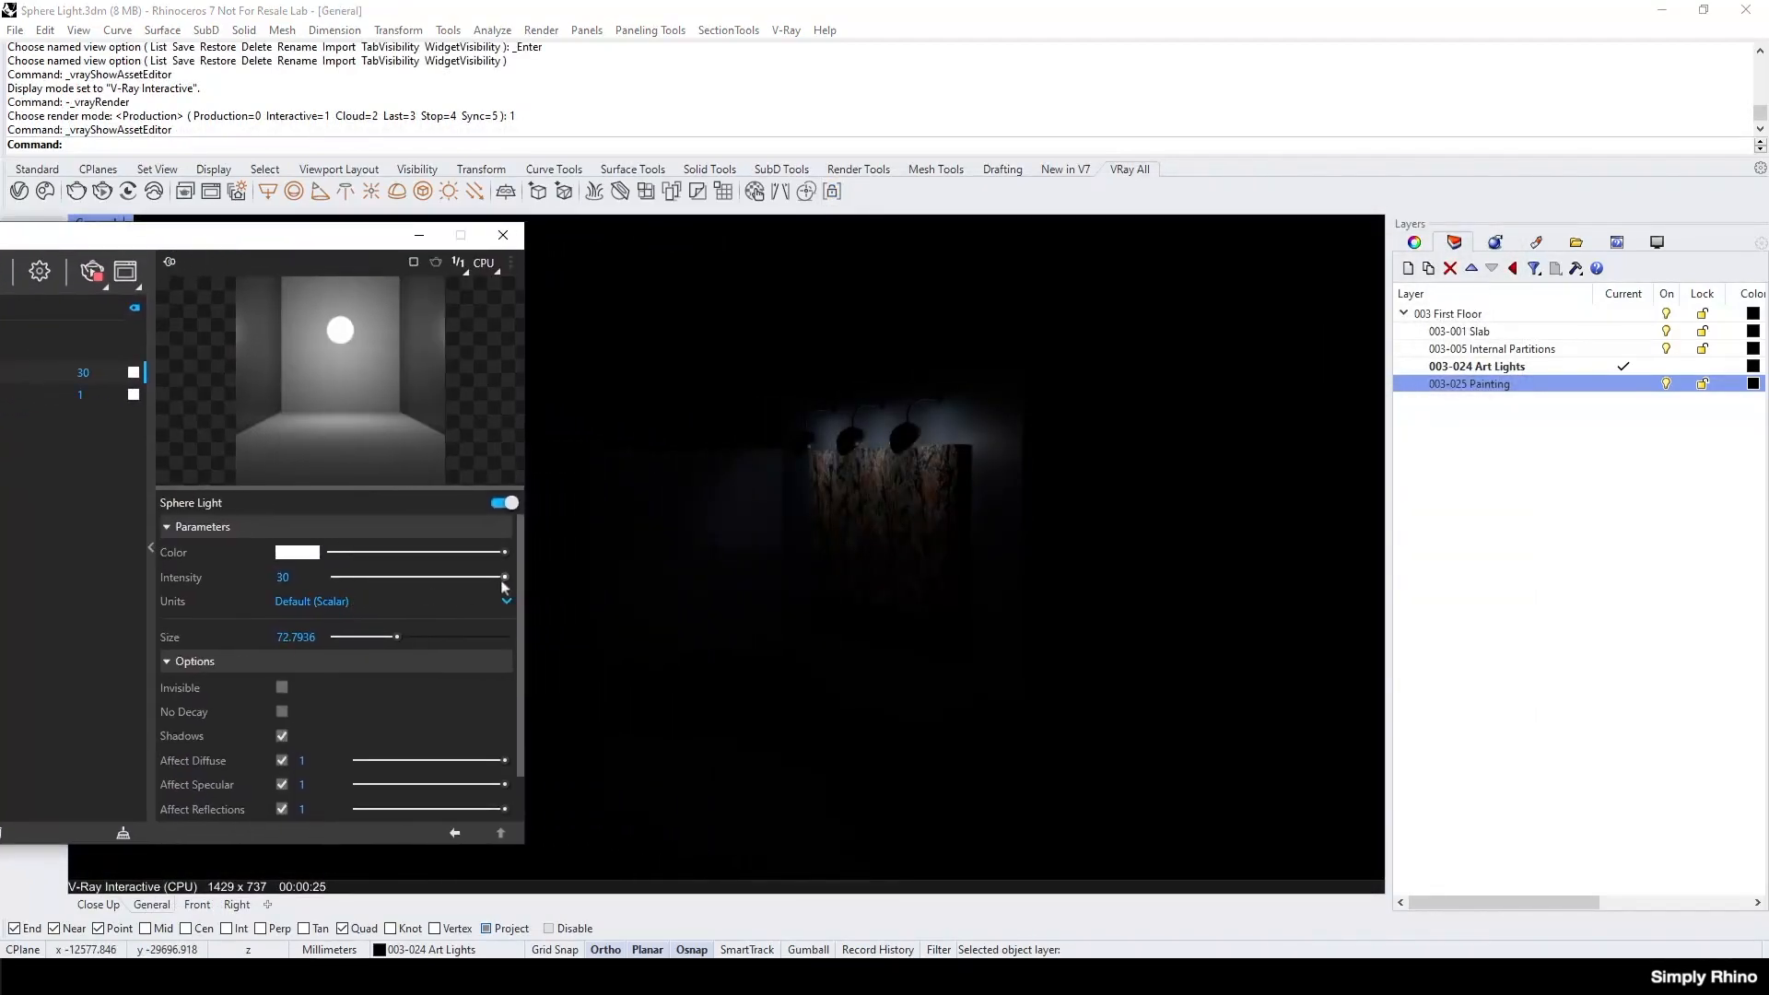
{"action": "left_click", "coordinate": [283, 578]}
{"action": "type", "text": "60"}
{"action": "left_click", "coordinate": [446, 604]}
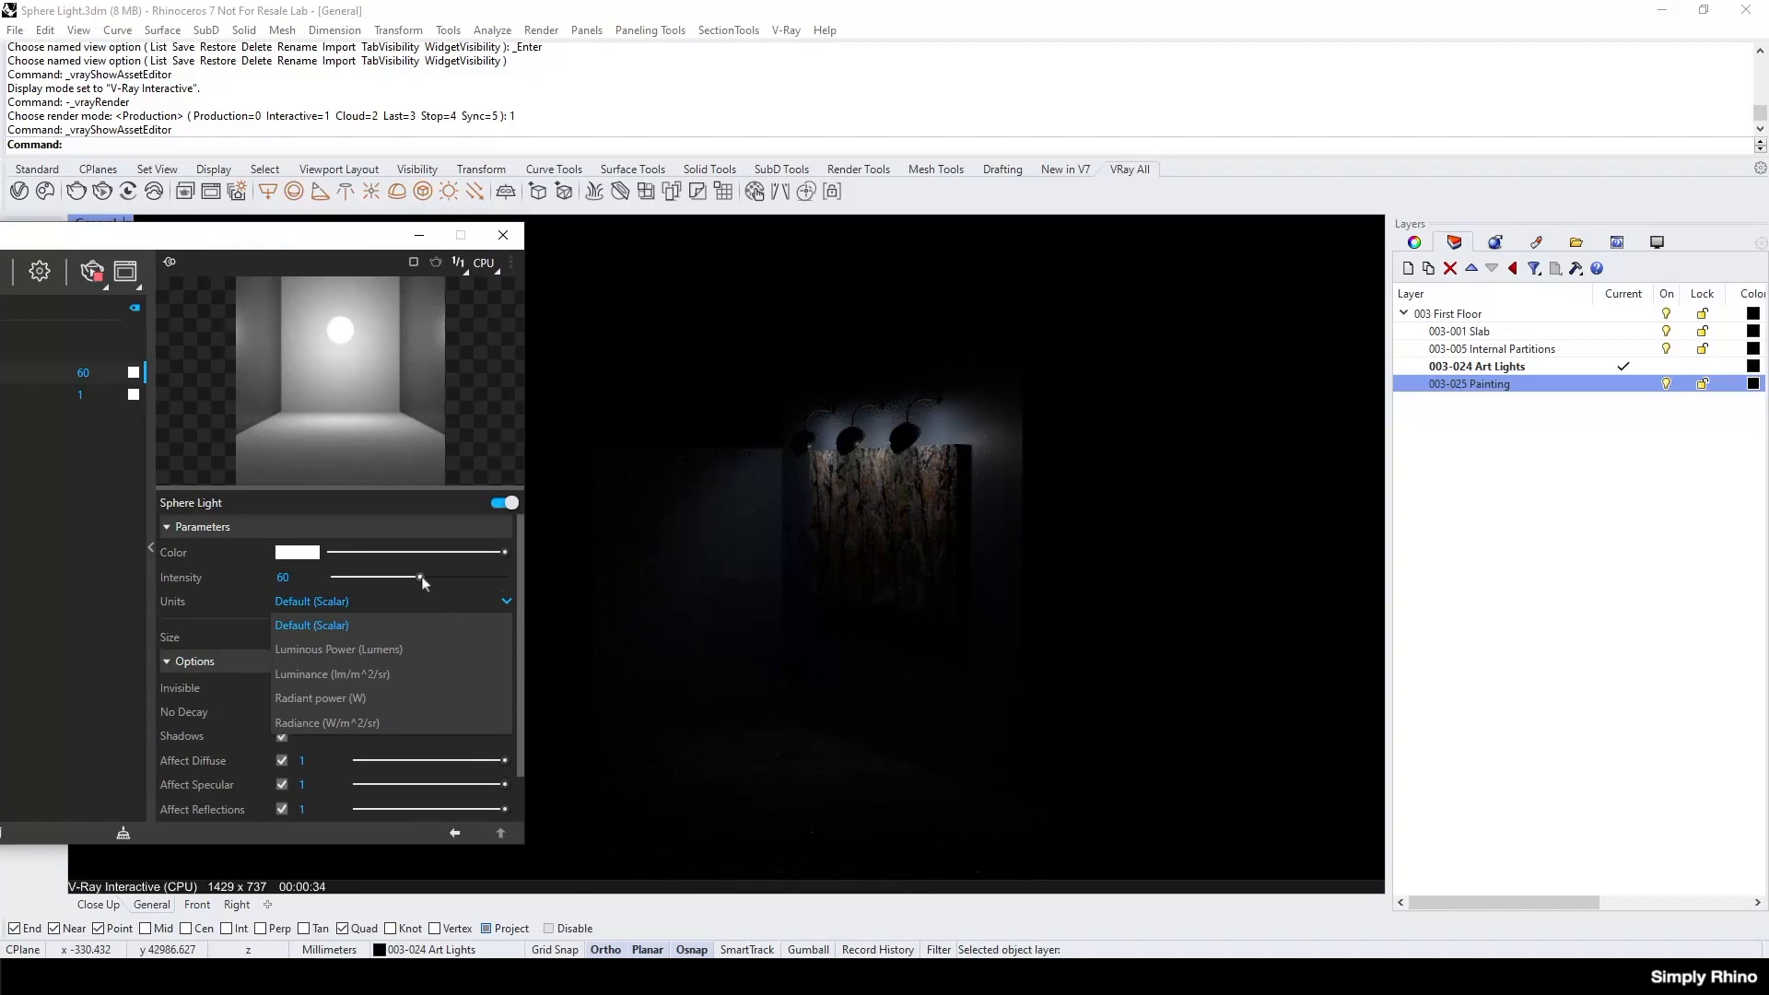
{"action": "mouse_move", "coordinate": [421, 577]}
{"action": "left_mouse_down"}
{"action": "mouse_move", "coordinate": [387, 578]}
{"action": "mouse_move", "coordinate": [450, 580]}
{"action": "left_mouse_up"}
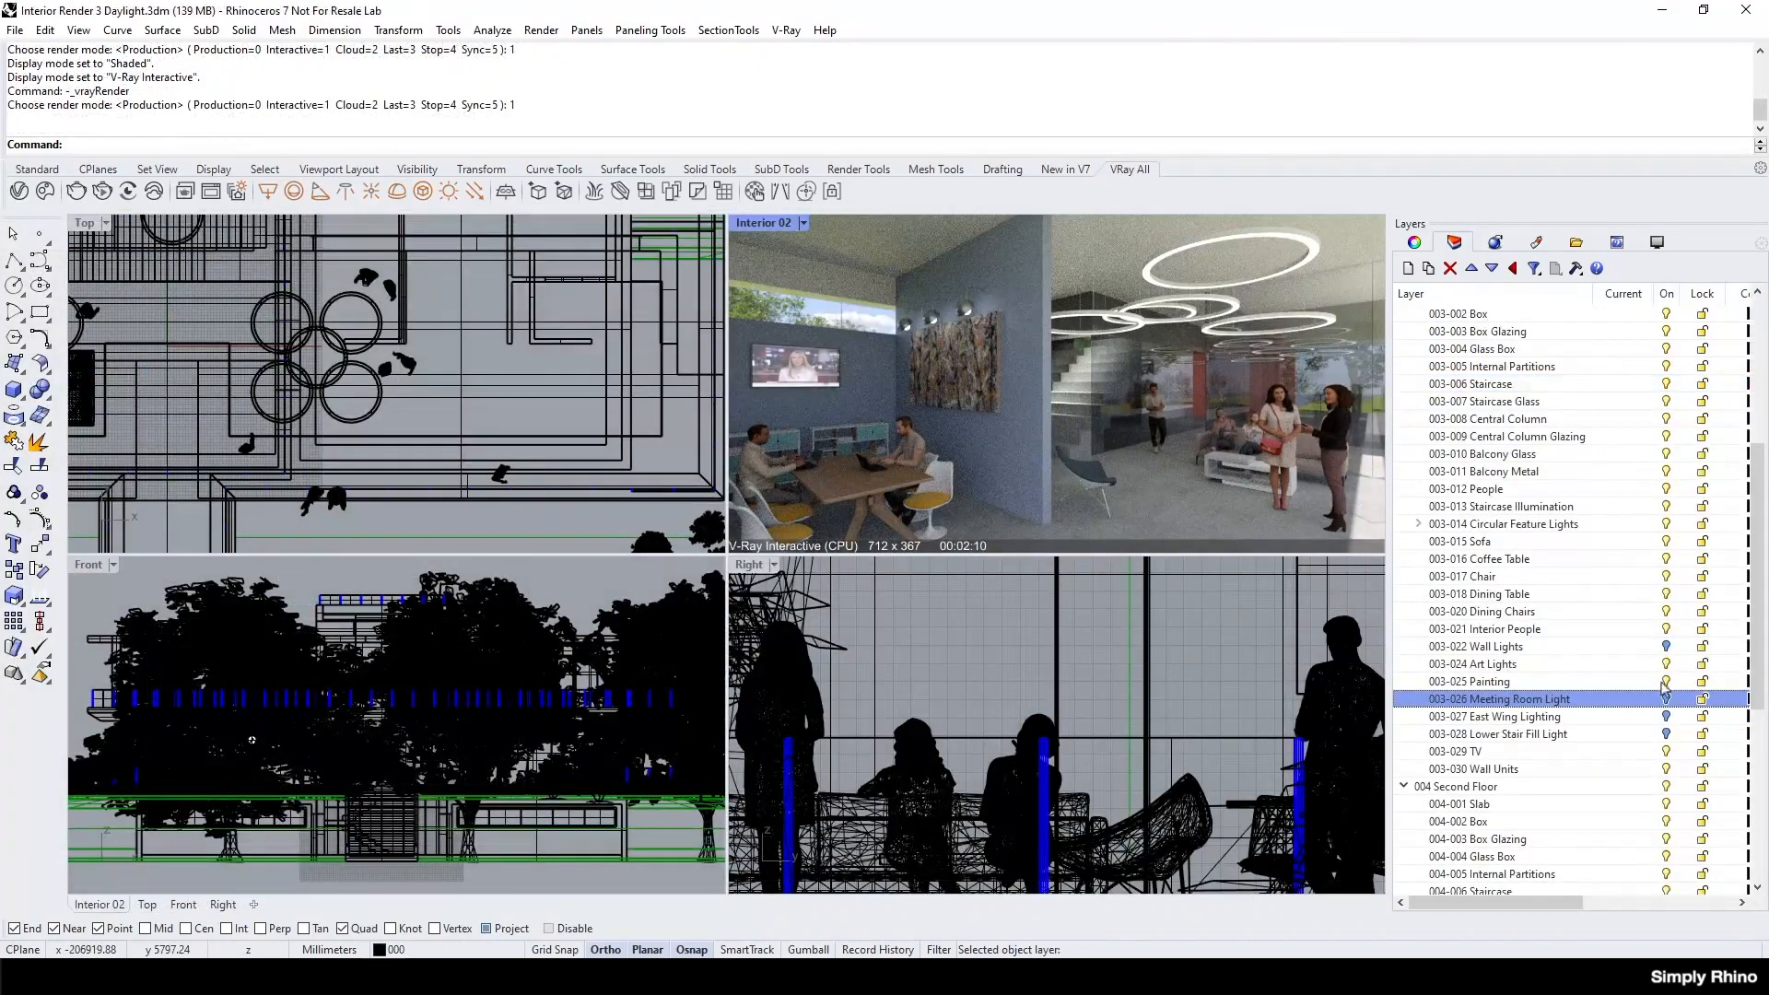
Turn on the 003-027 East Wing Lighting layer.
{"action": "left_click", "coordinate": [1666, 716]}
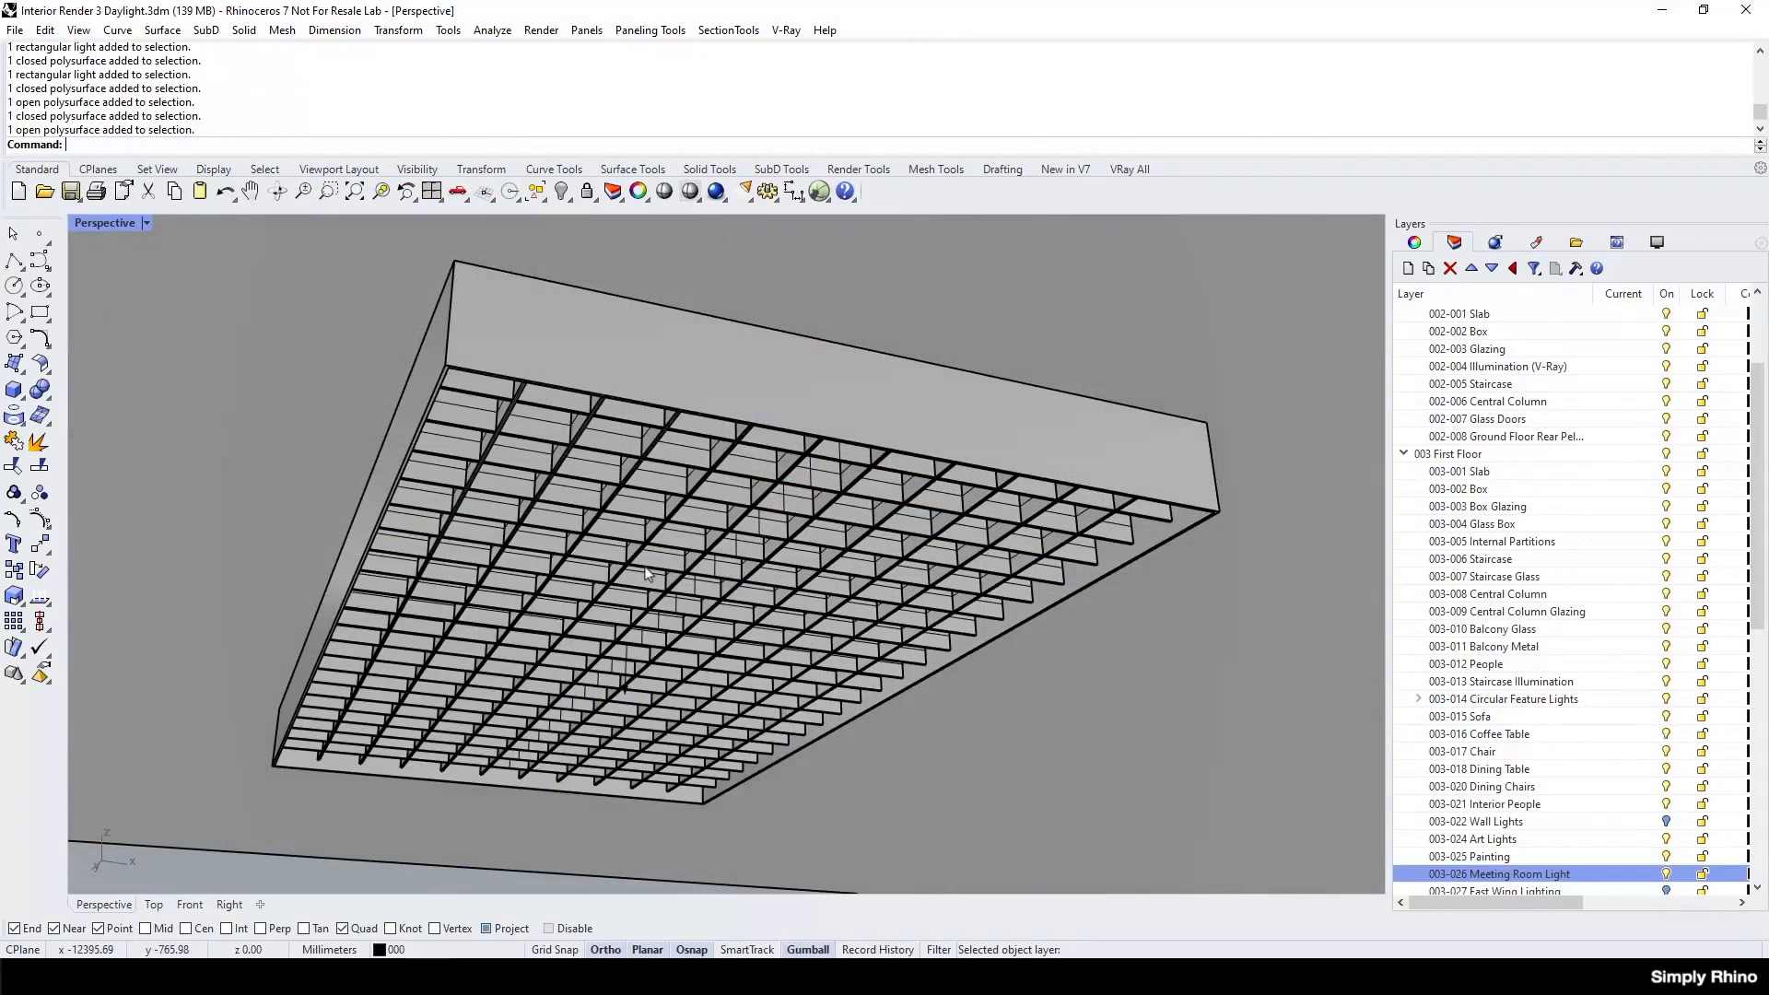
Inspect the meeting room light's construction by selecting its casing, its grid louvre and the rectangular light at the top of the casing.
{"action": "left_click", "coordinate": [705, 376]}
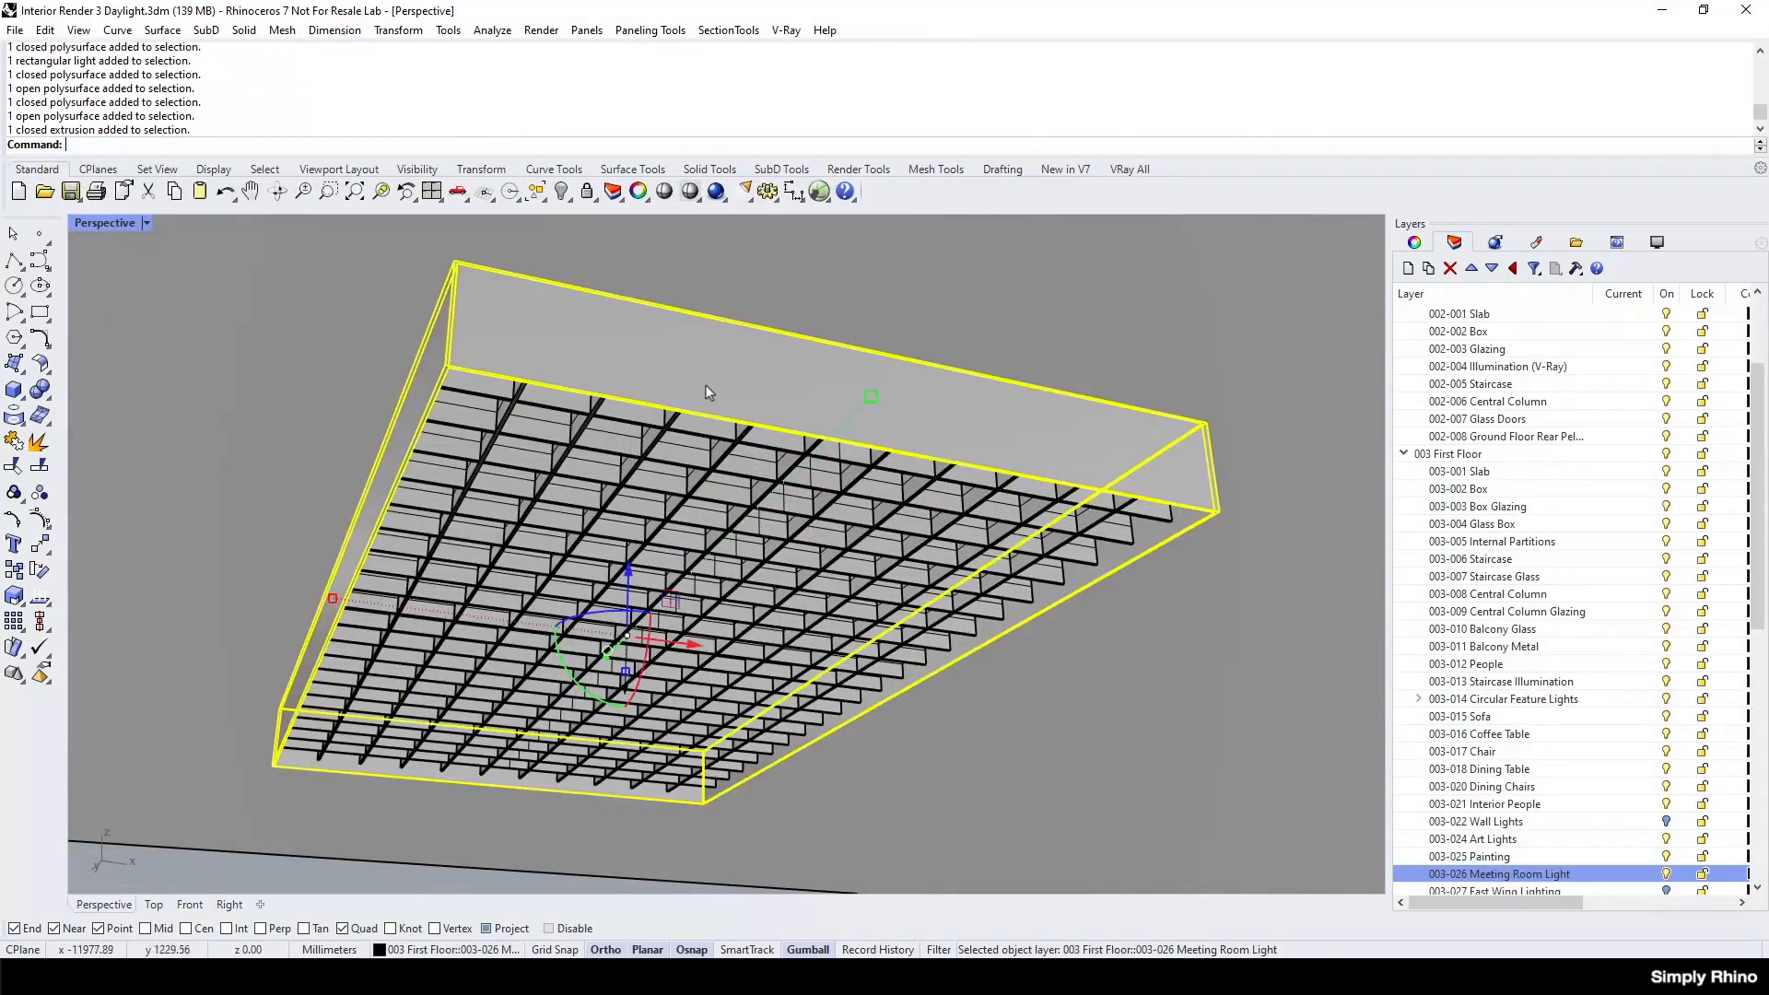
{"action": "left_click", "coordinate": [717, 583]}
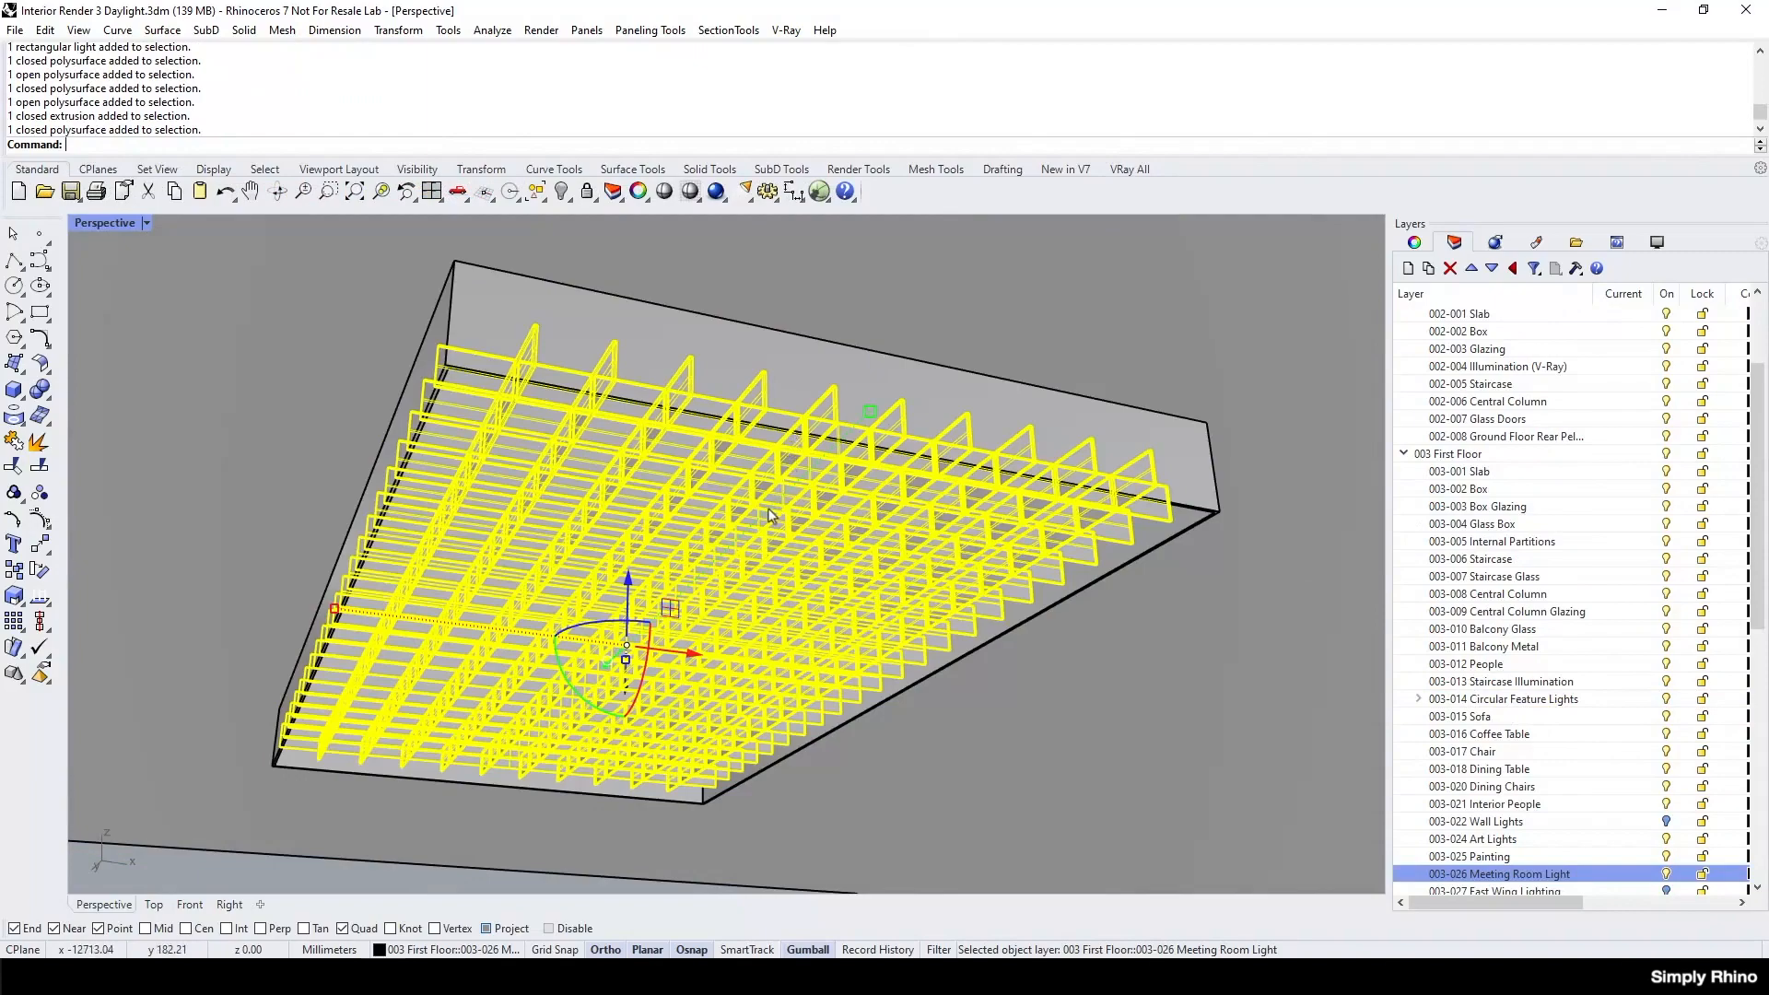
{"action": "right_click_drag", "start_coordinate": [782, 487], "coordinate": [778, 529]}
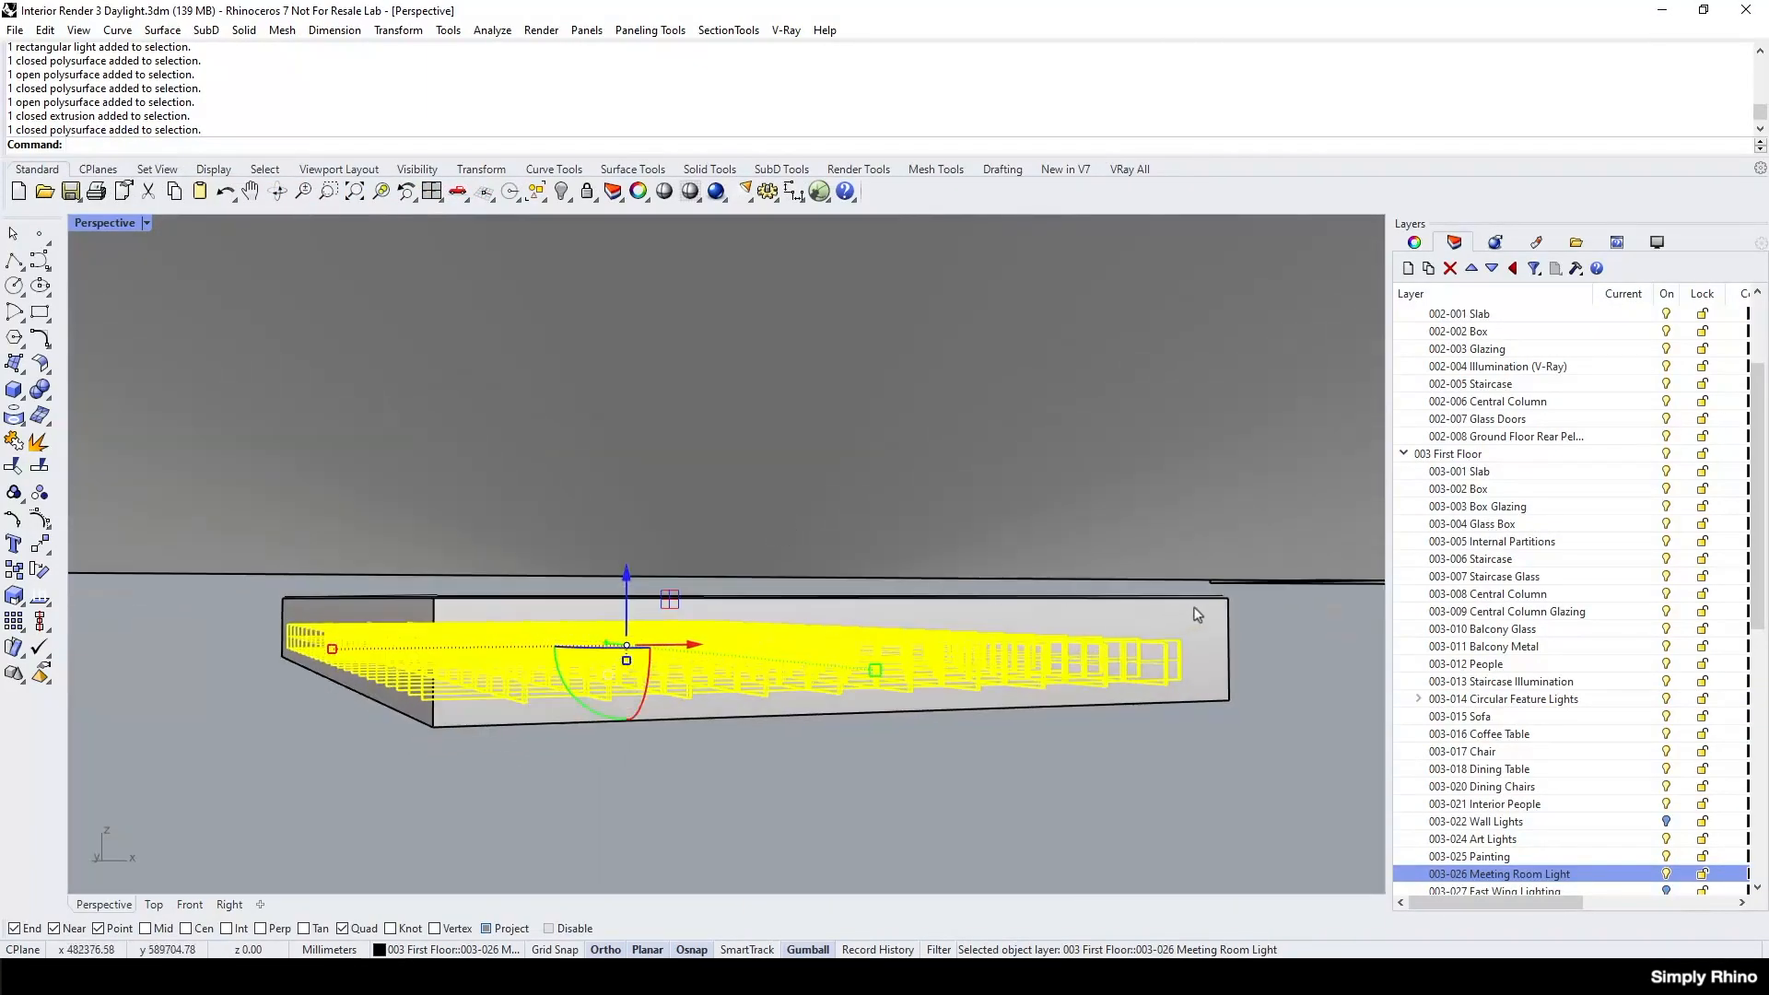
{"action": "key", "text": "Escape"}
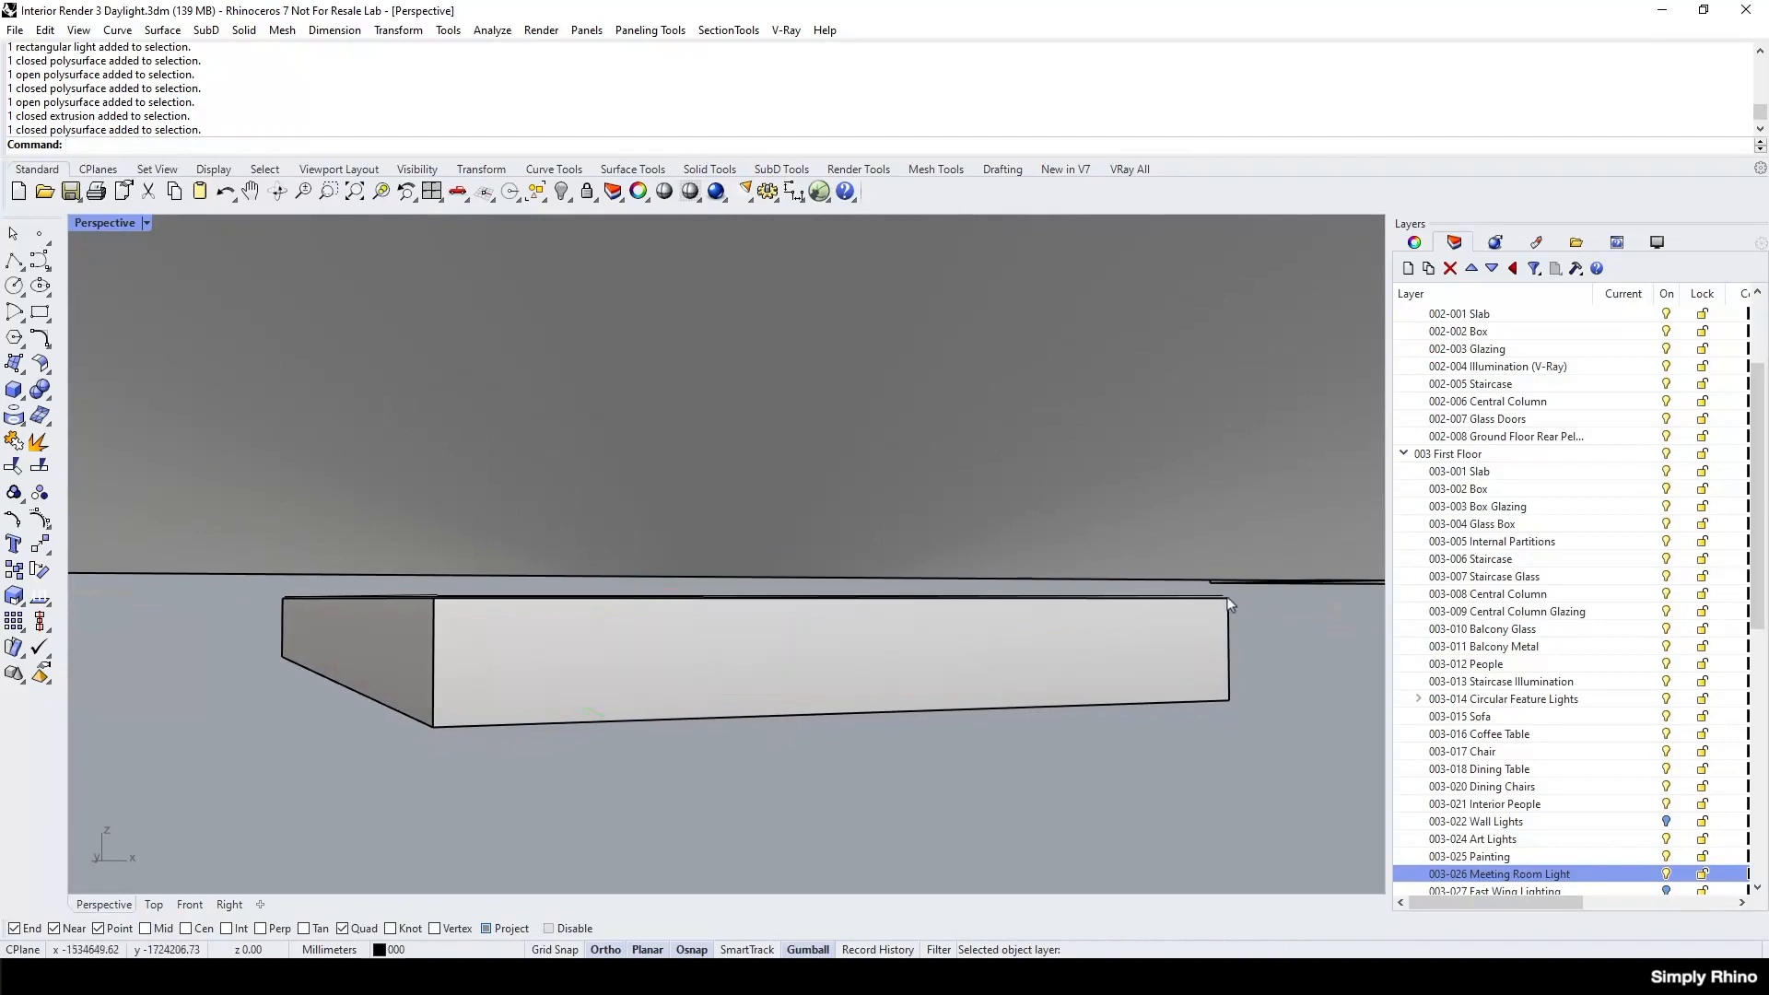
{"action": "left_click", "coordinate": [1223, 599]}
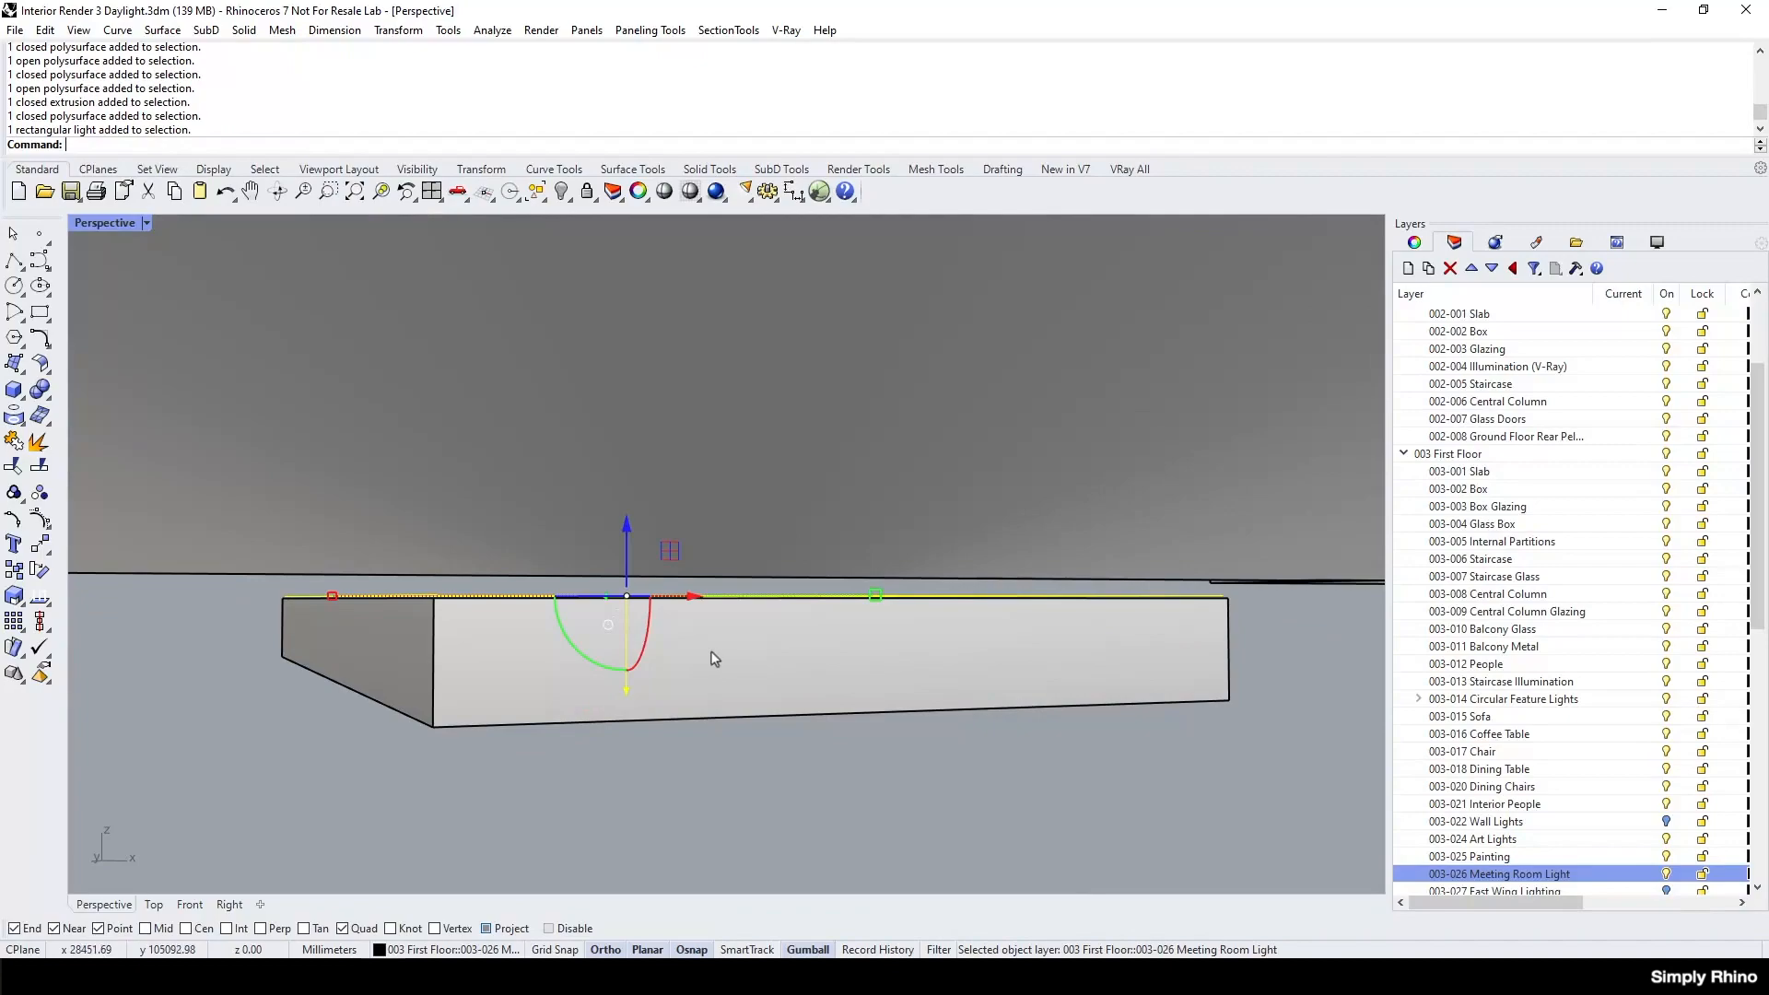
{"action": "right_click_drag", "start_coordinate": [711, 663], "coordinate": [711, 583]}
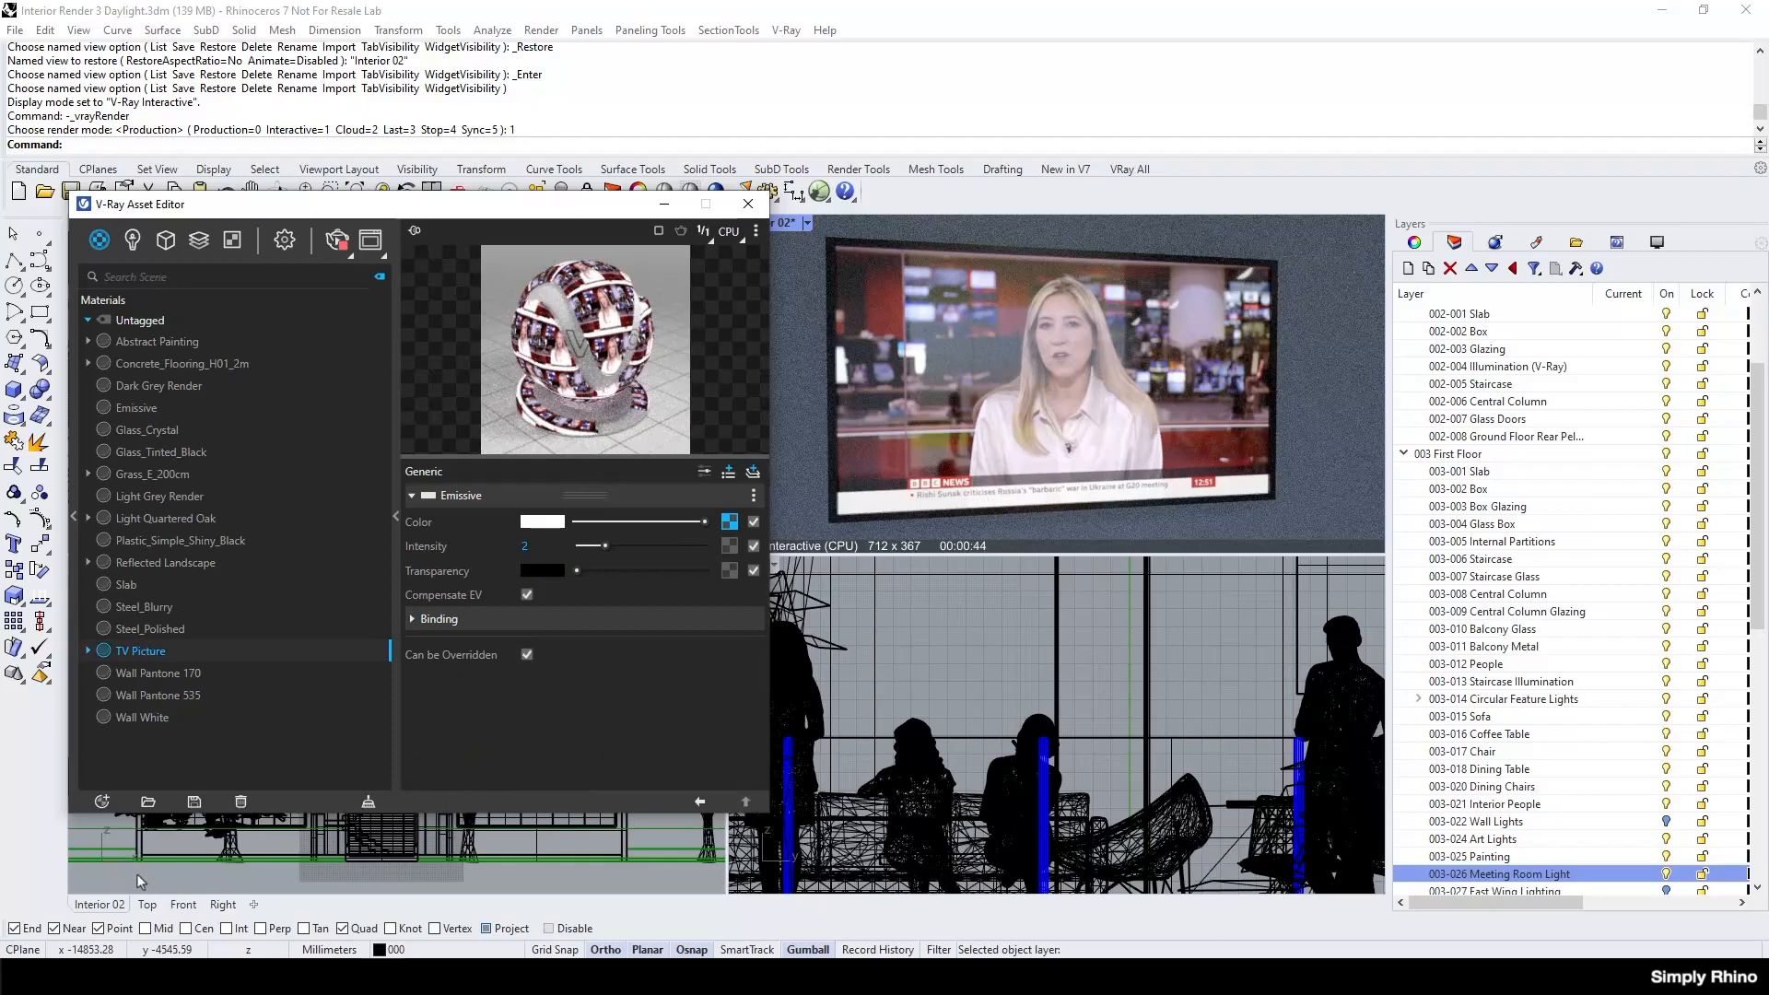
Review the list of creatable V-Ray material types, the TV Picture material's emissive intensity and its colour texture.
{"action": "left_click", "coordinate": [105, 802]}
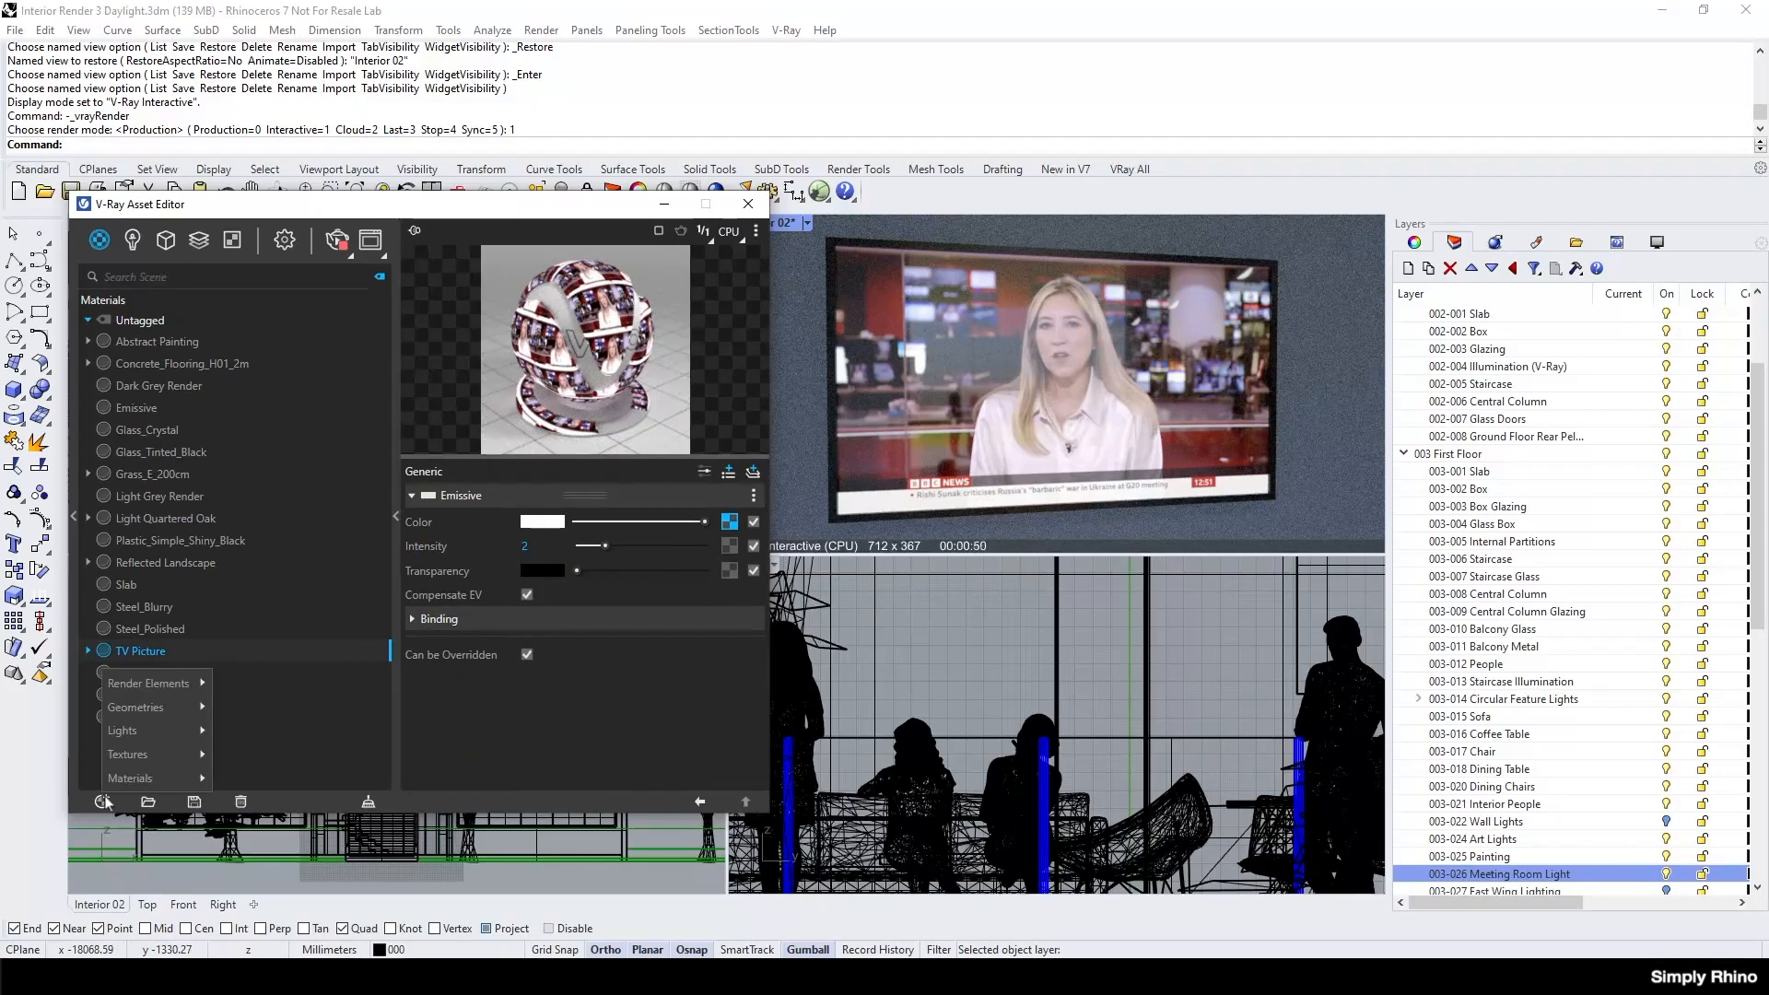
{"action": "mouse_move", "coordinate": [130, 778]}
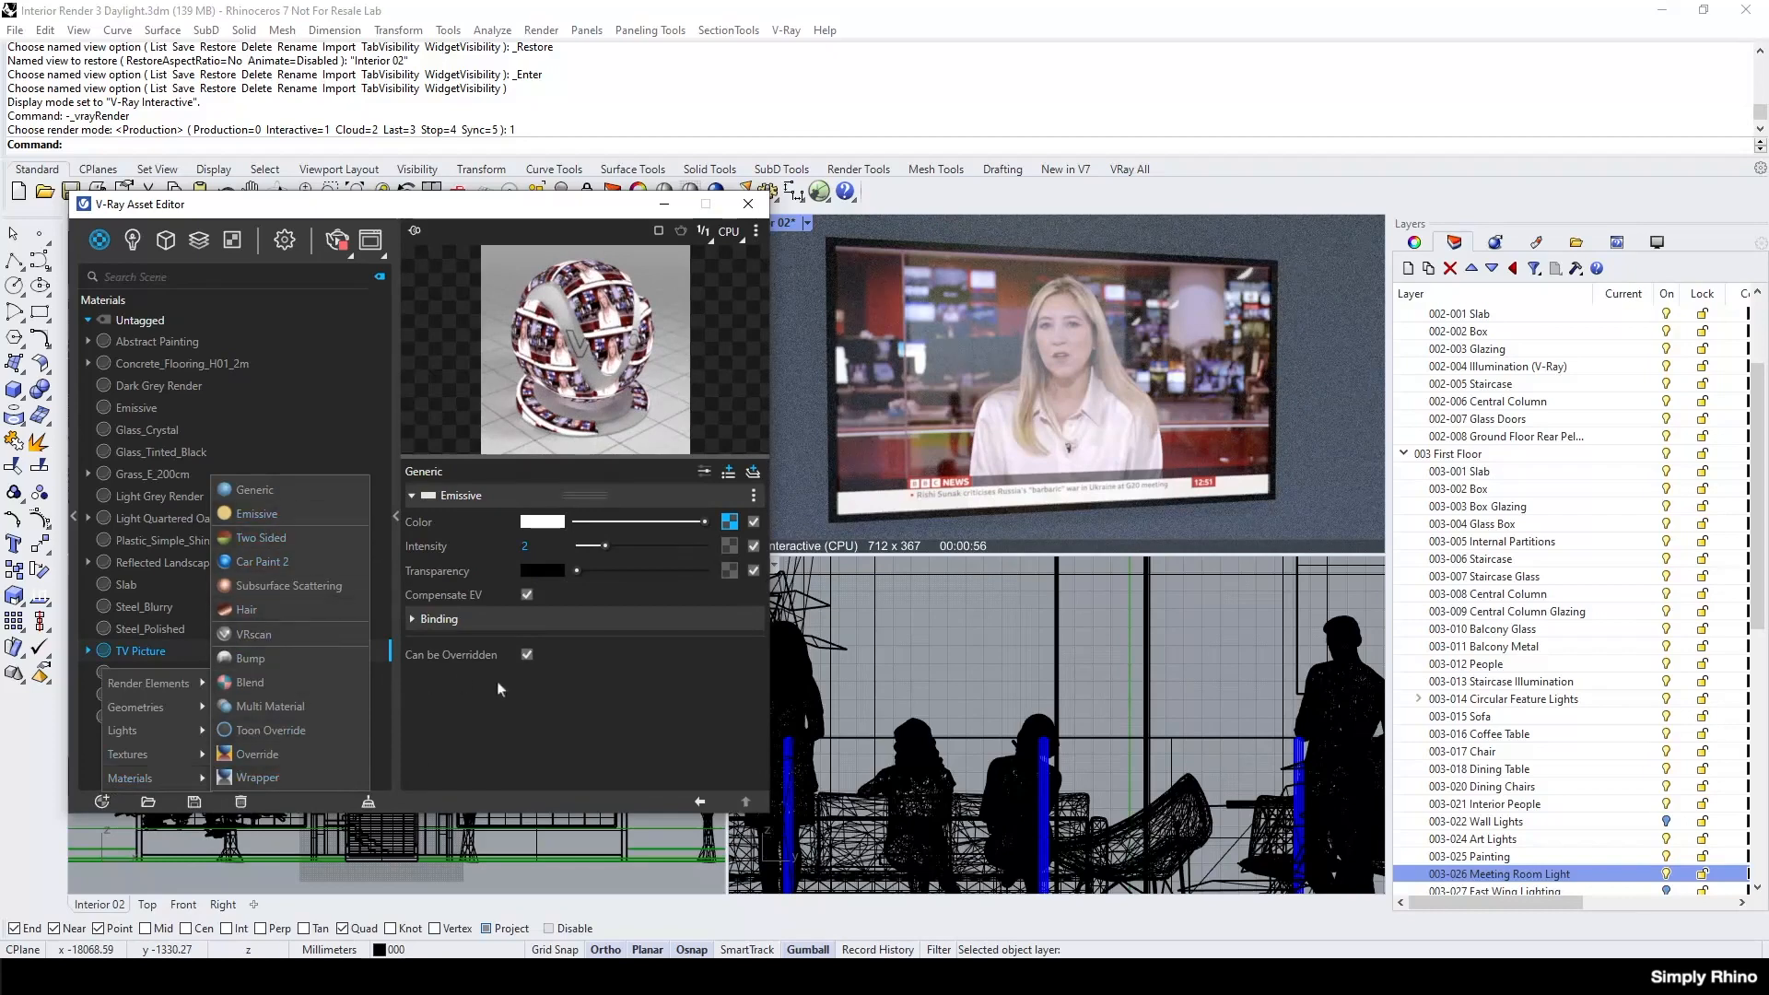
{"action": "left_click", "coordinate": [572, 729]}
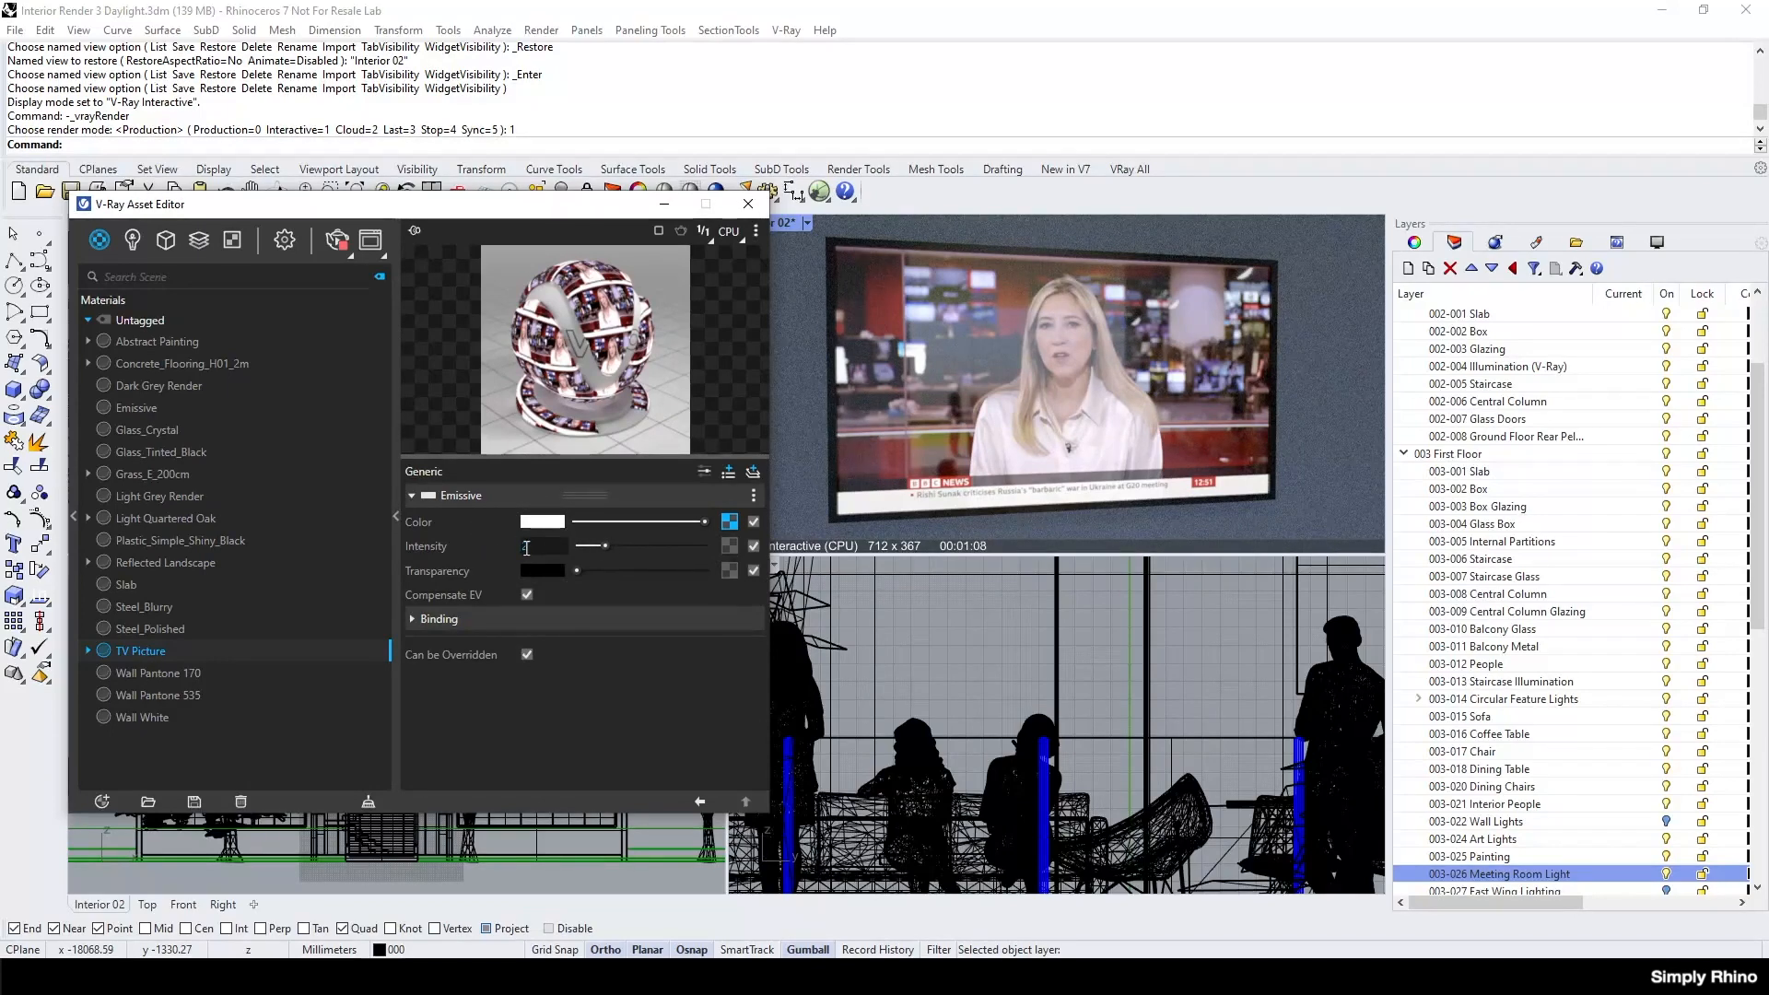
{"action": "left_click", "coordinate": [532, 548]}
{"action": "left_click", "coordinate": [727, 522]}
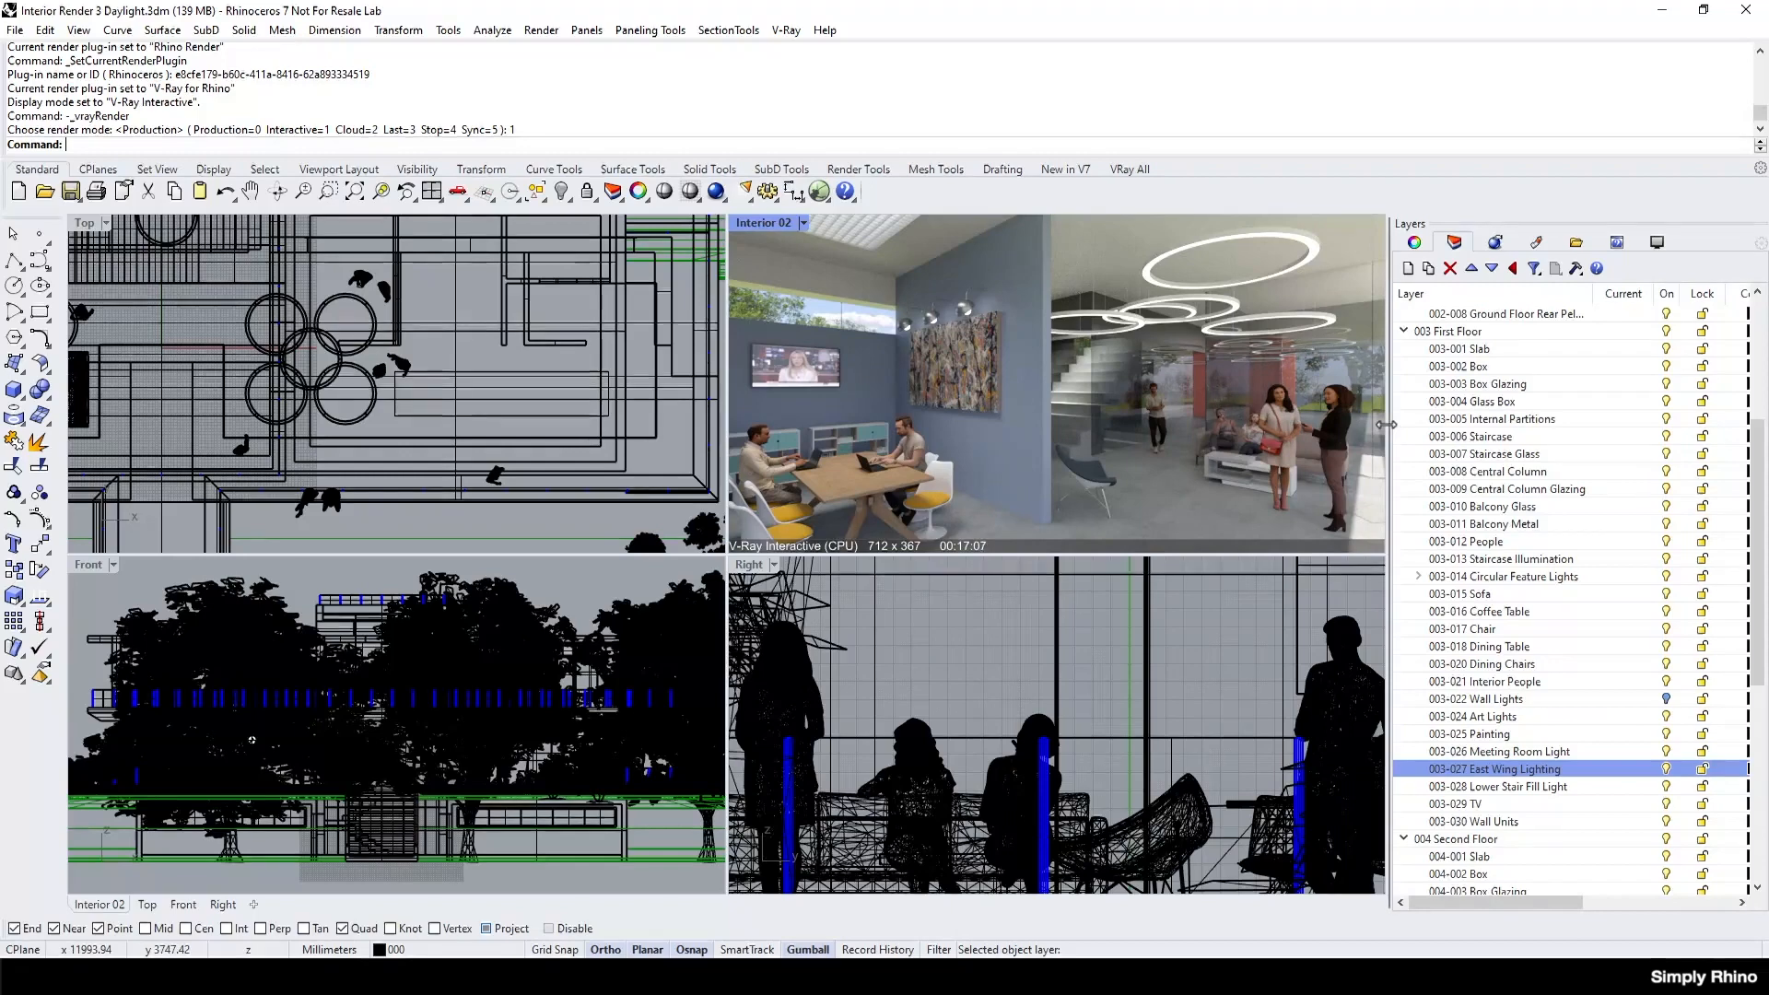
Open the Sun settings and move the time of day to about 18:28, and a little further into the evening.
{"action": "left_click", "coordinate": [870, 175]}
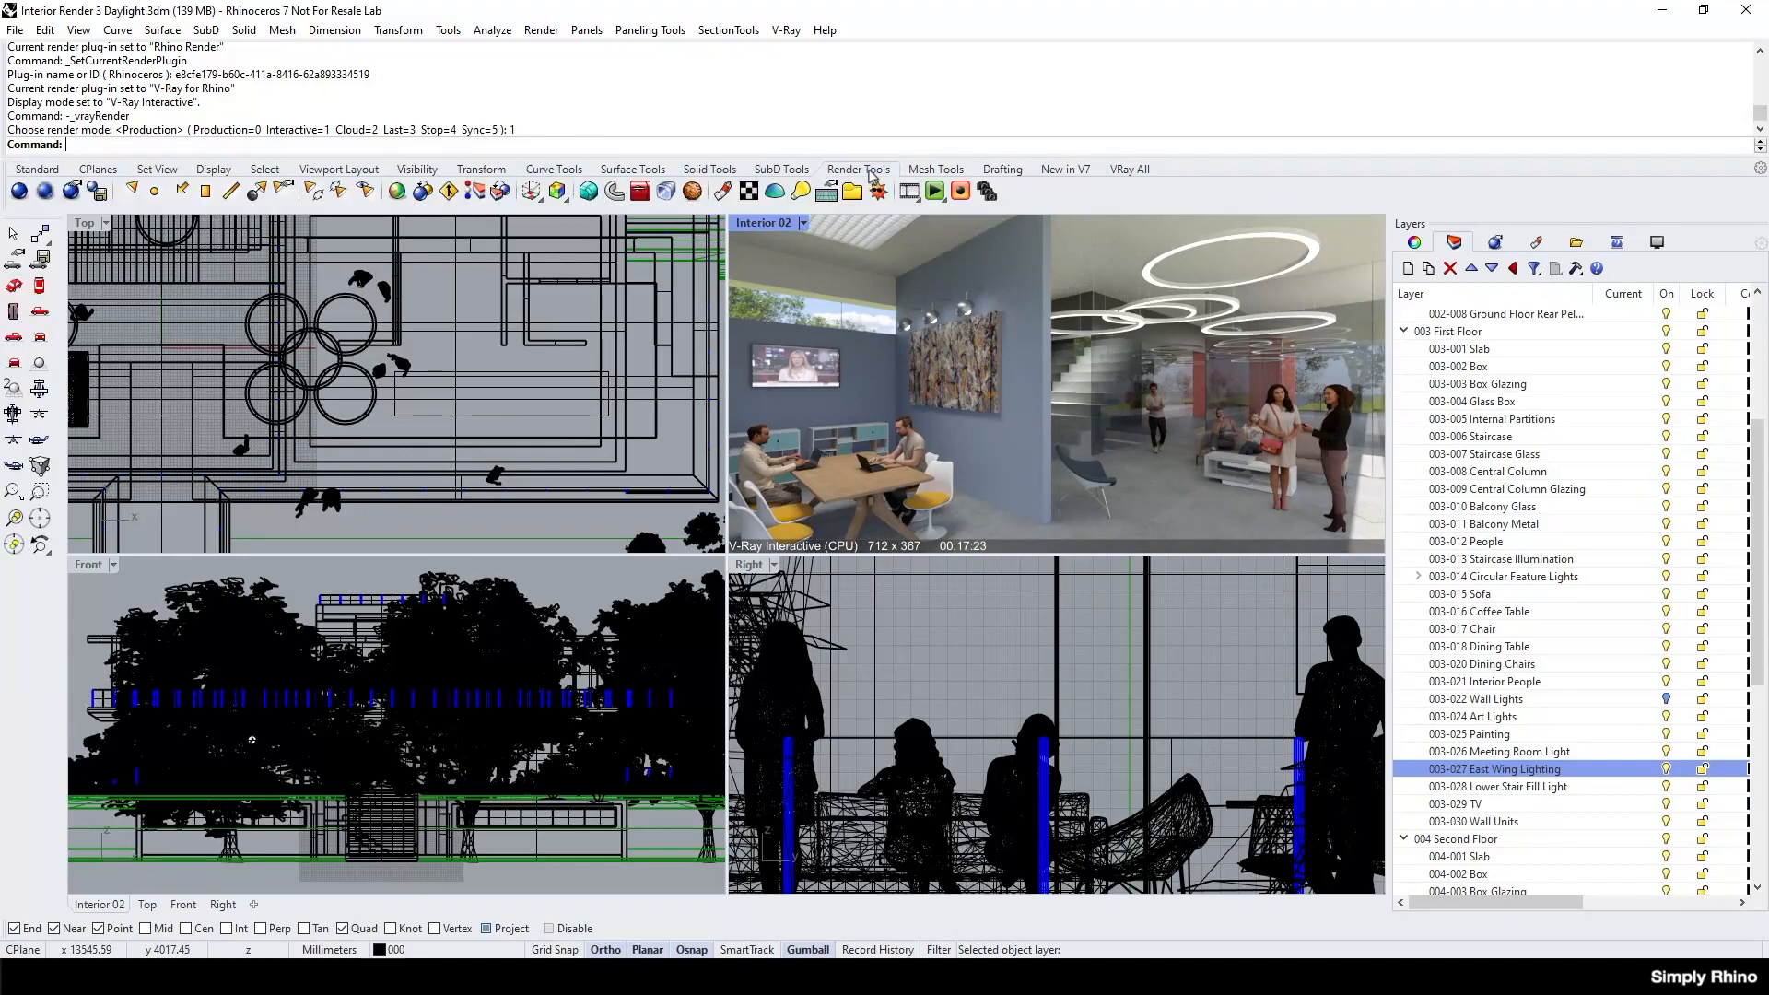
{"action": "left_click", "coordinate": [879, 191]}
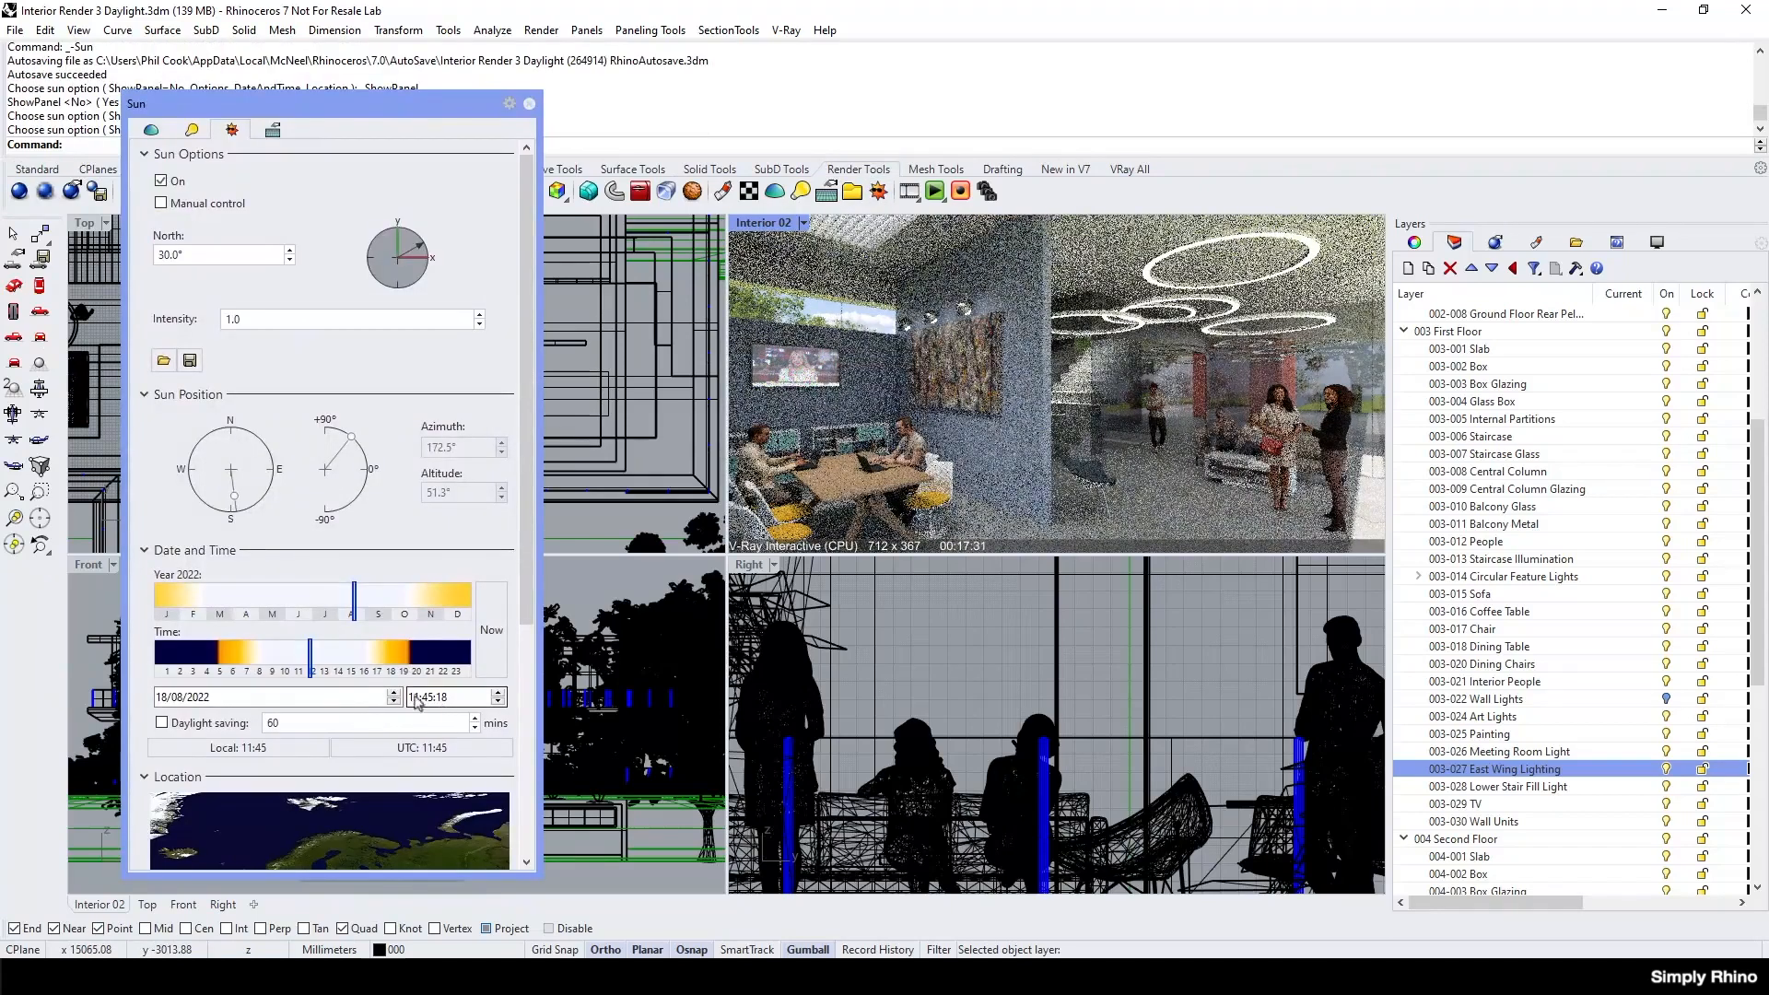
{"action": "left_click_drag", "start_coordinate": [312, 673], "coordinate": [402, 671]}
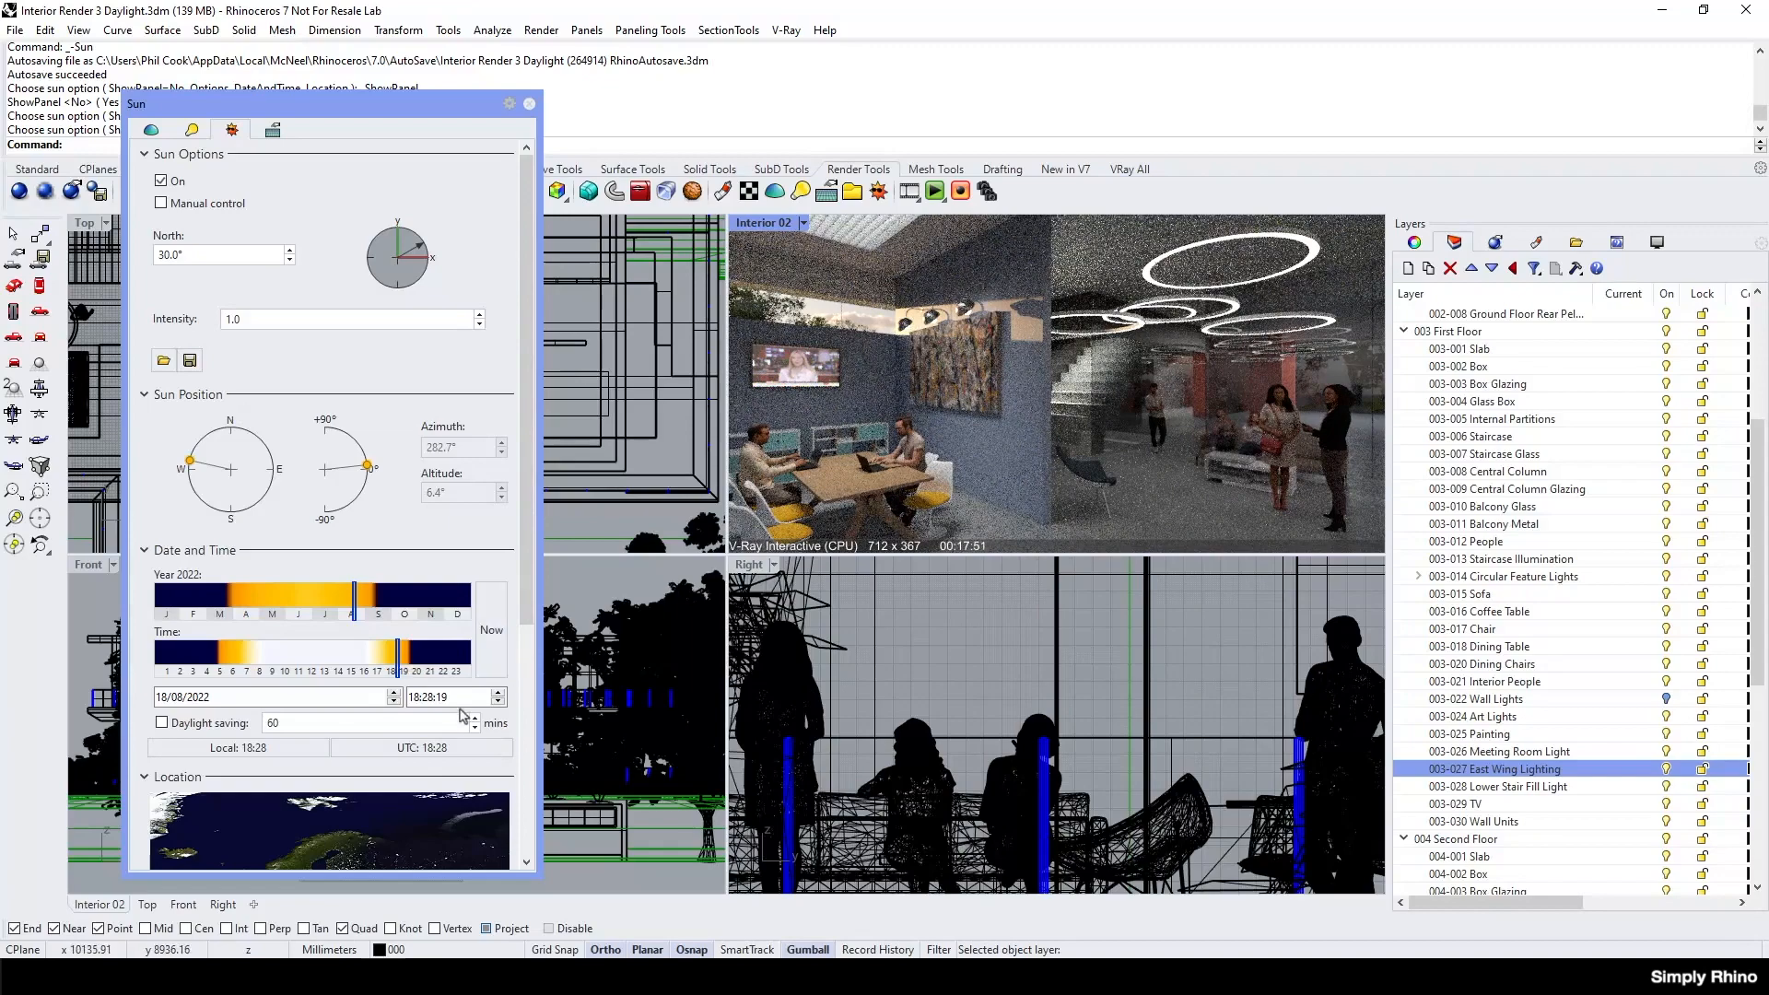
{"action": "left_click_drag", "start_coordinate": [398, 653], "coordinate": [418, 660]}
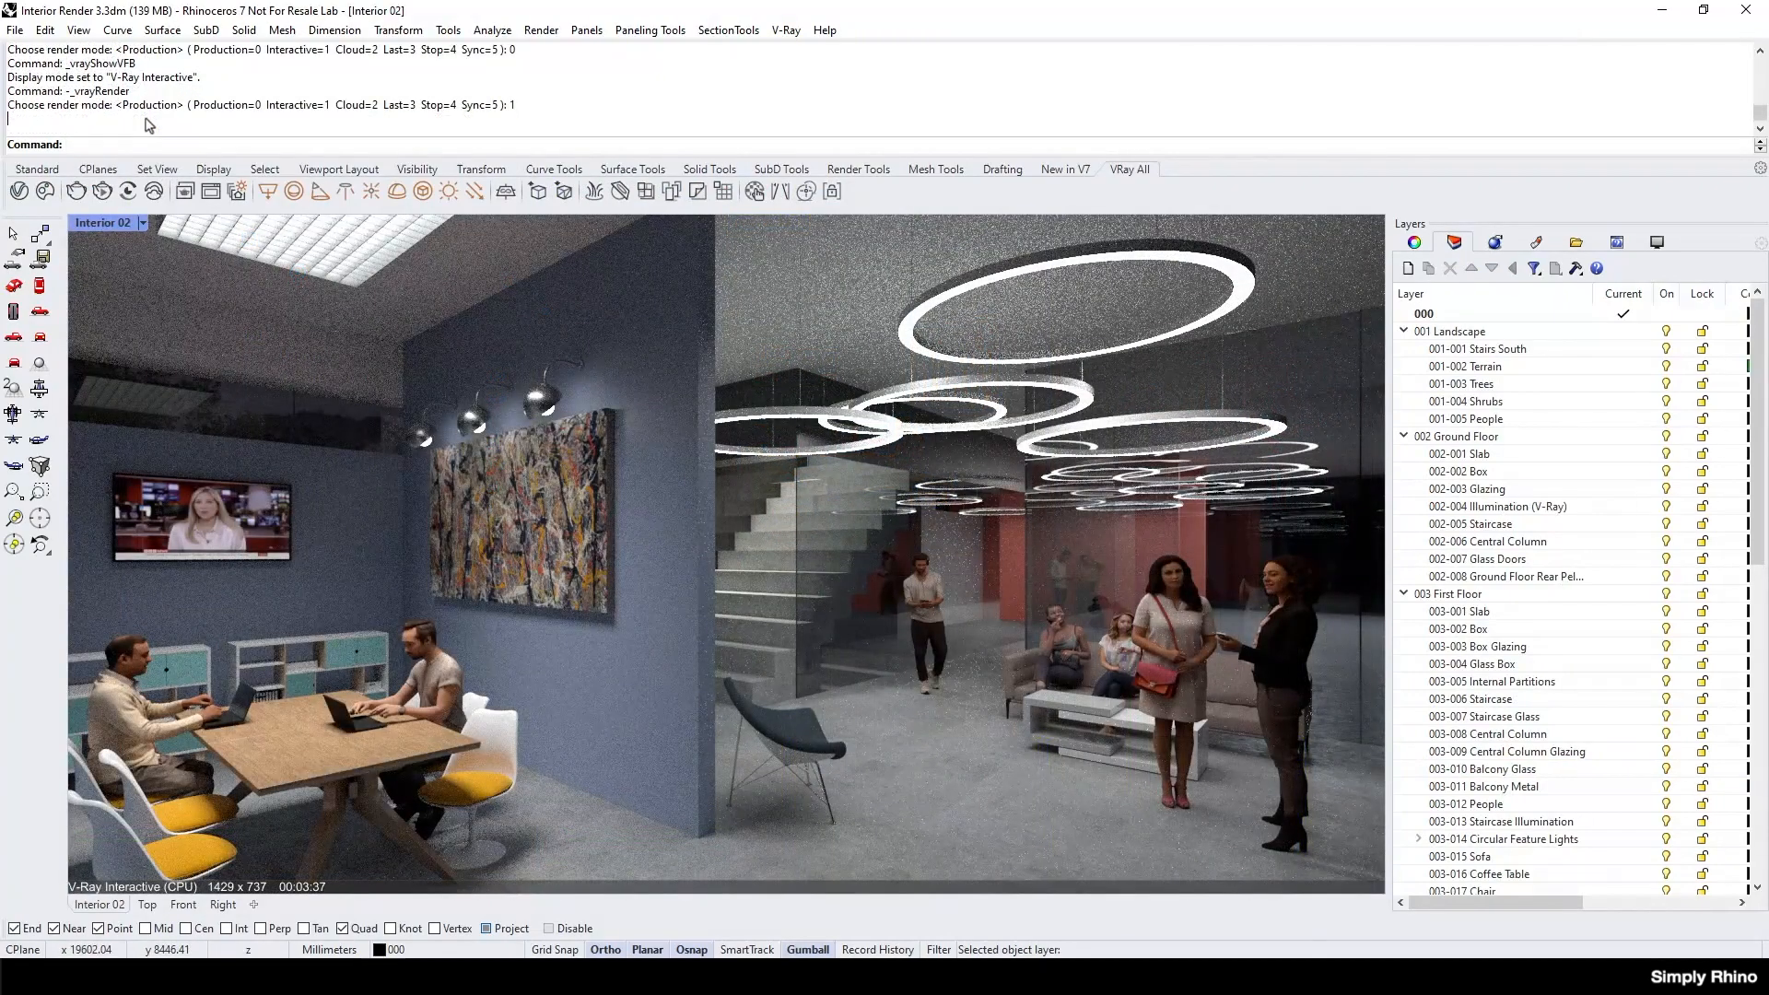
Set the Interior 02 viewport to Shaded display and open the V-Ray Asset Editor.
{"action": "left_click", "coordinate": [143, 224]}
{"action": "left_click", "coordinate": [199, 184]}
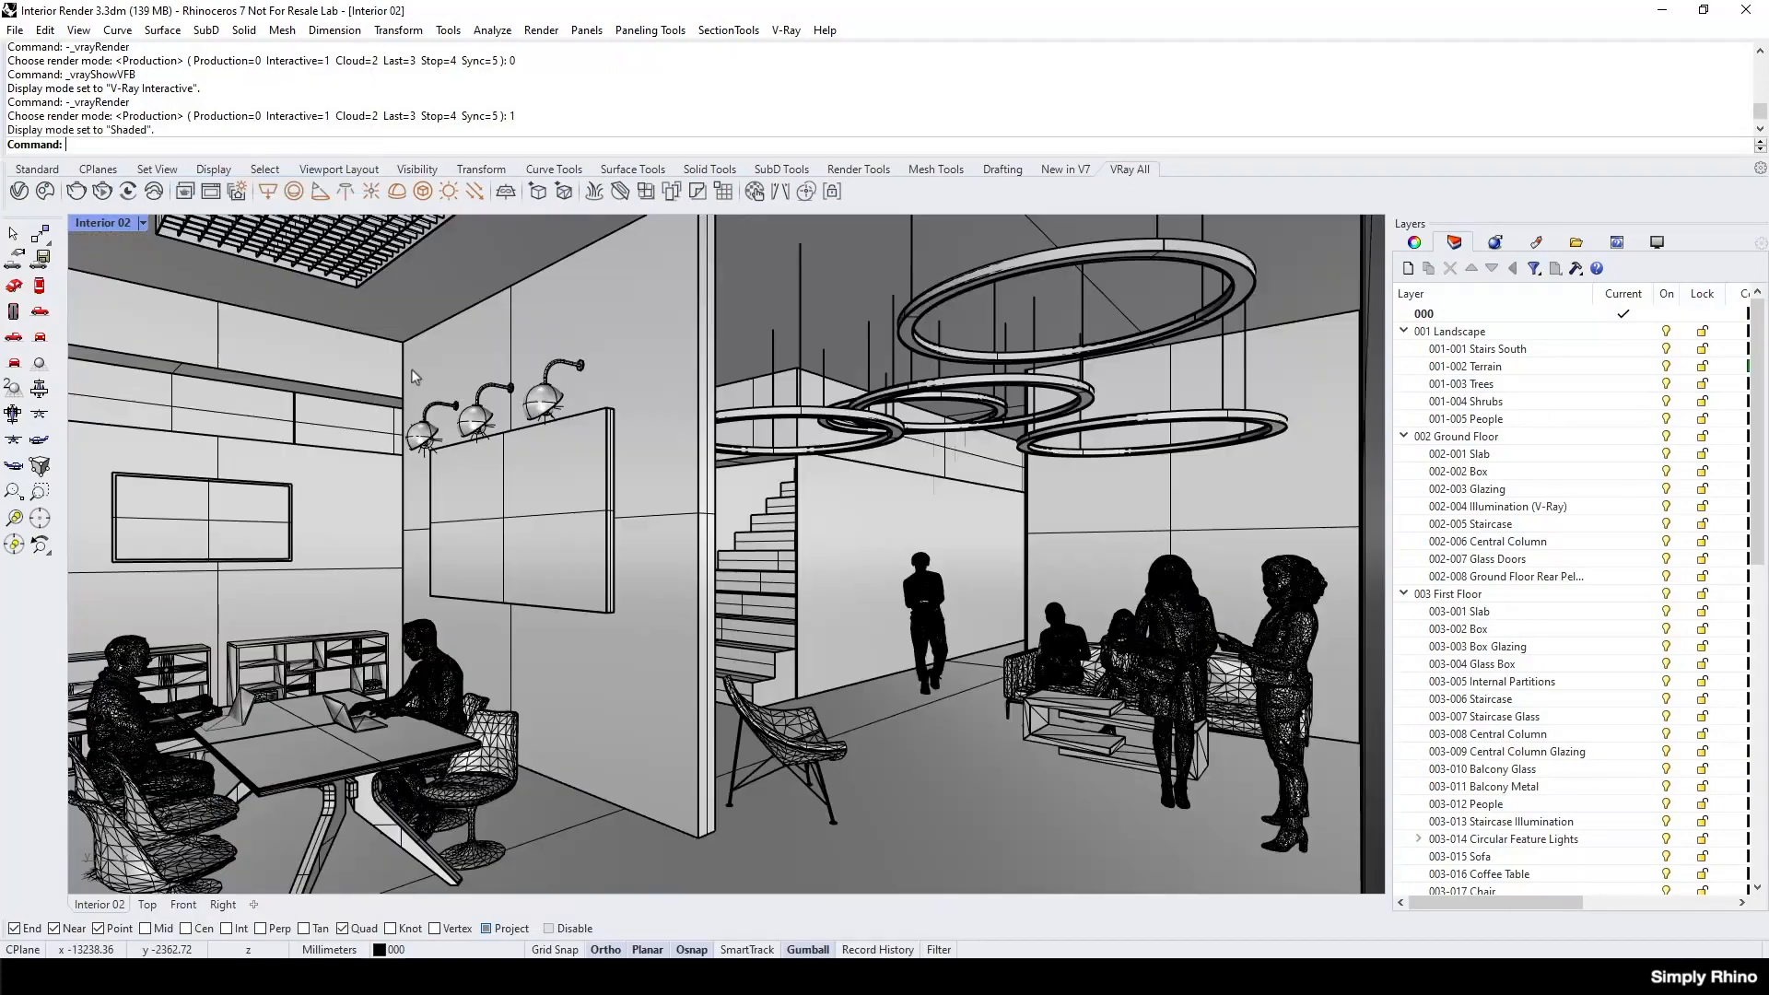
{"action": "left_click", "coordinate": [19, 191]}
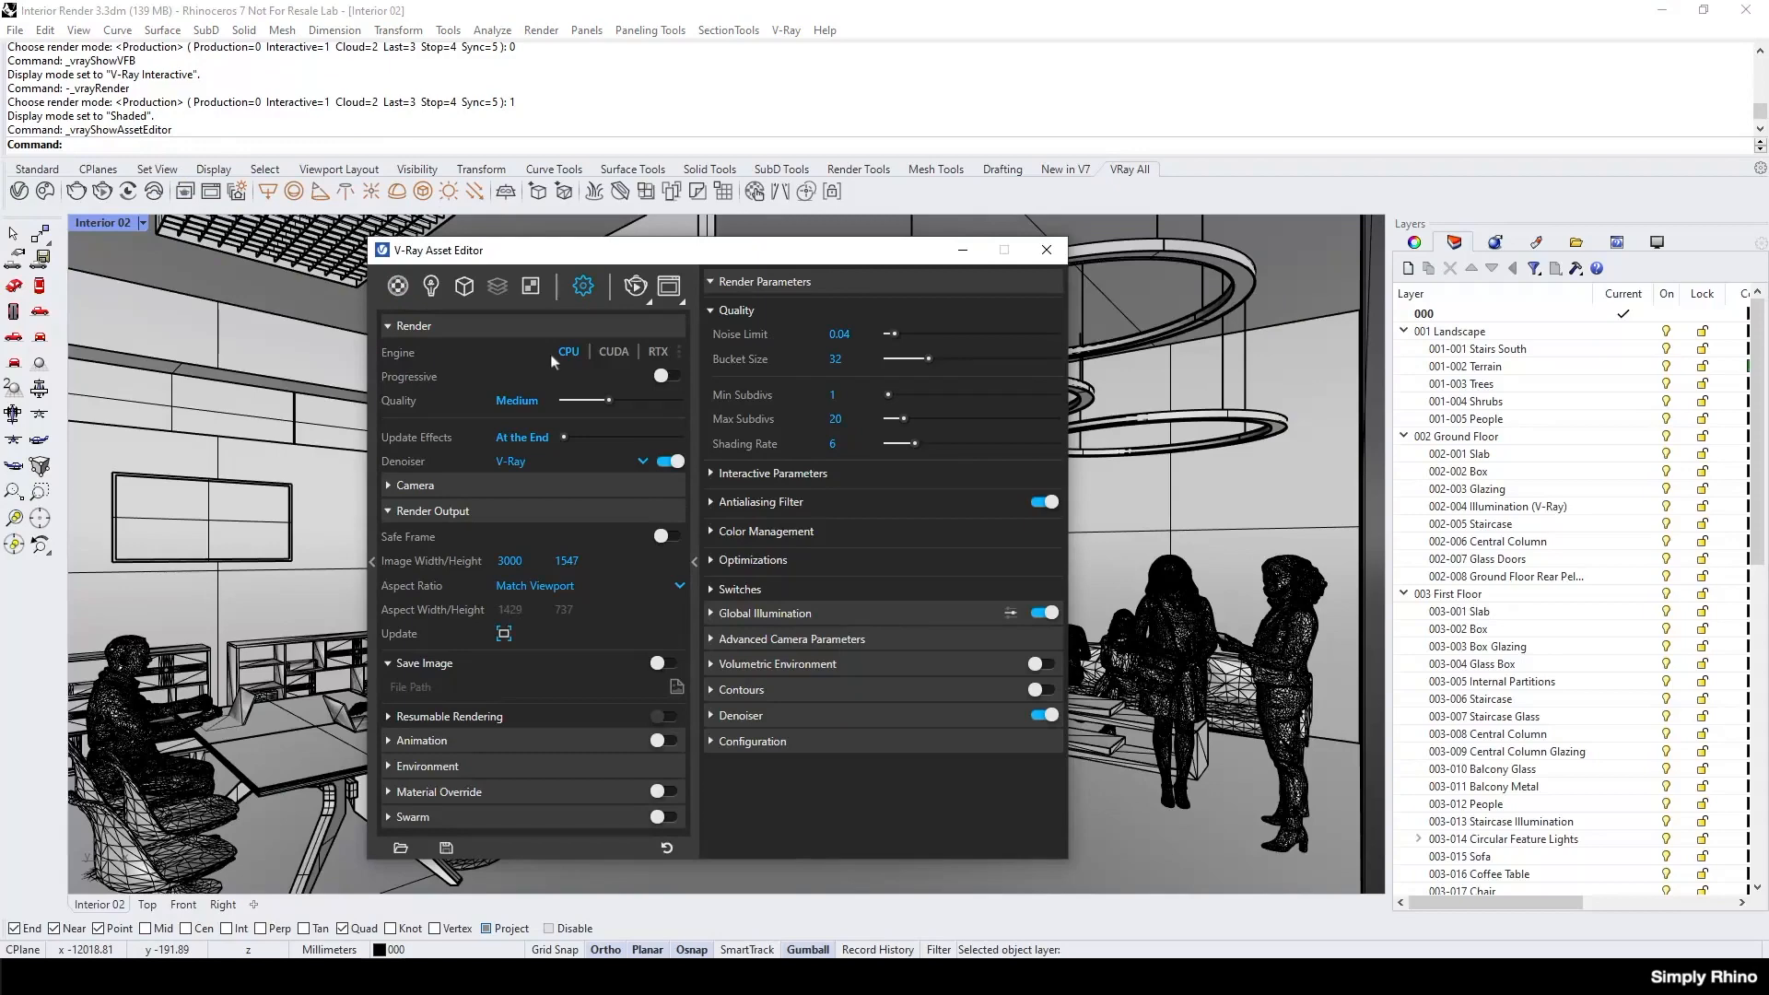
Switch the render engine to CUDA and enable both the C++/CPU and Quadro RTX 4000 devices.
{"action": "left_click", "coordinate": [612, 352]}
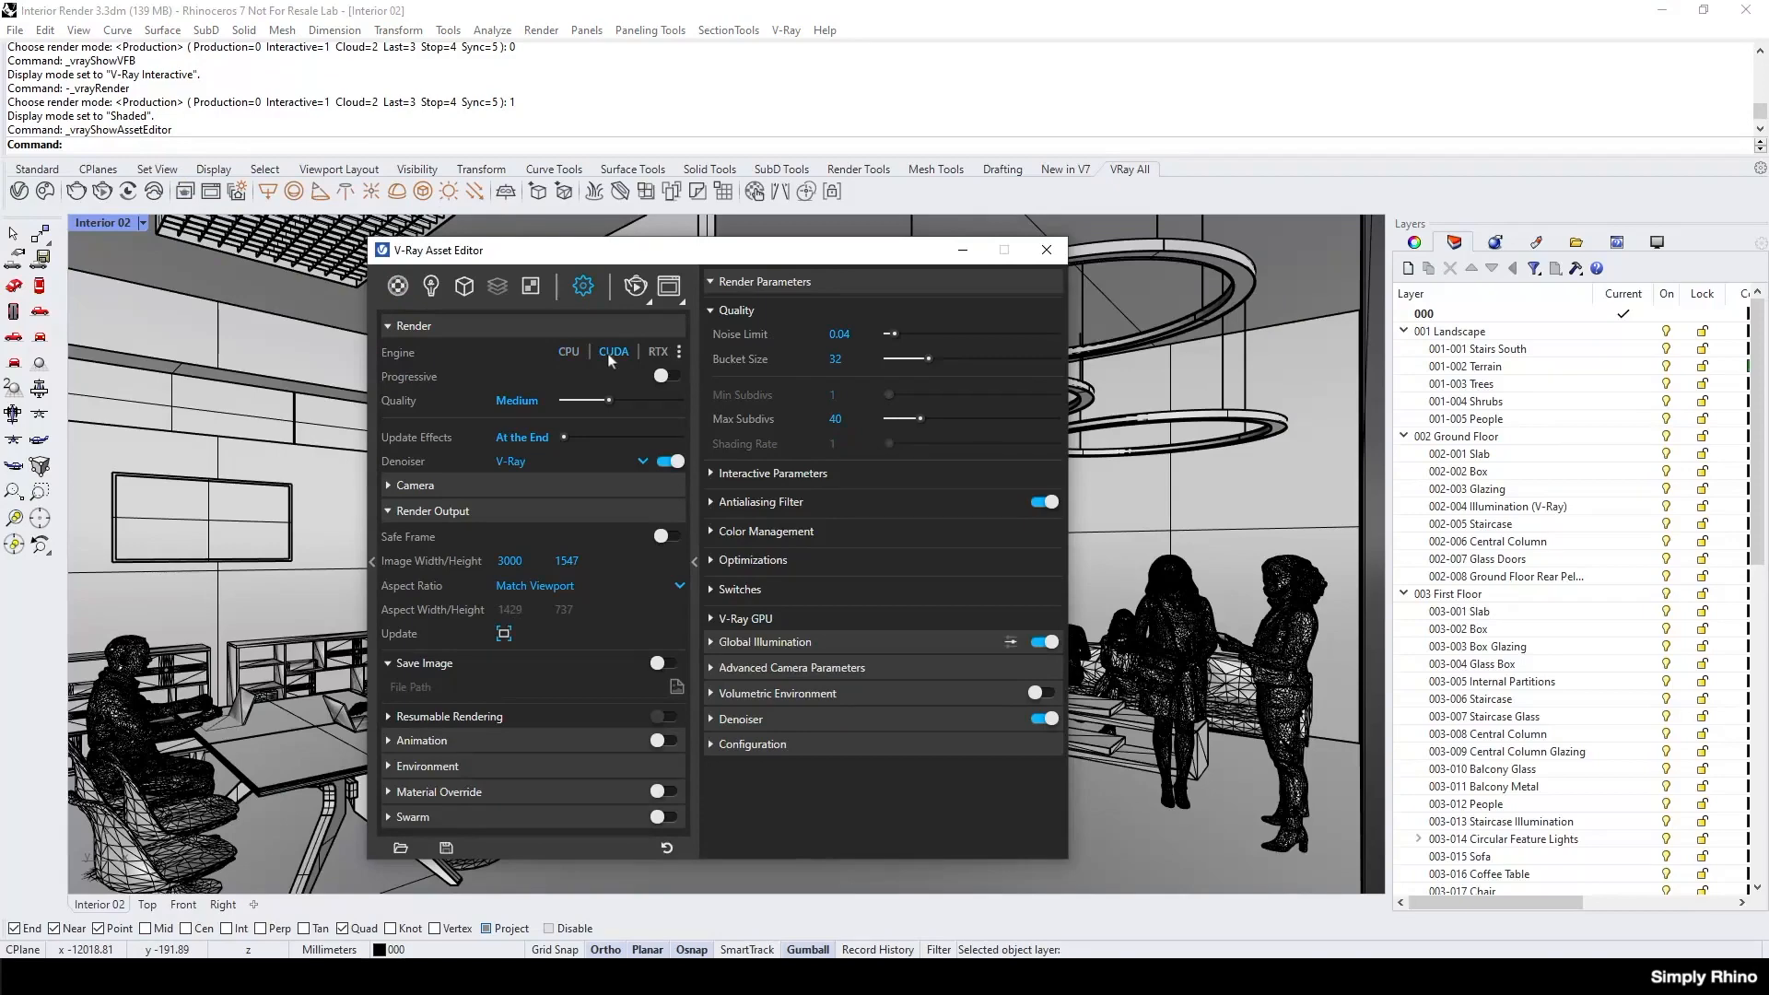
{"action": "left_click", "coordinate": [680, 352]}
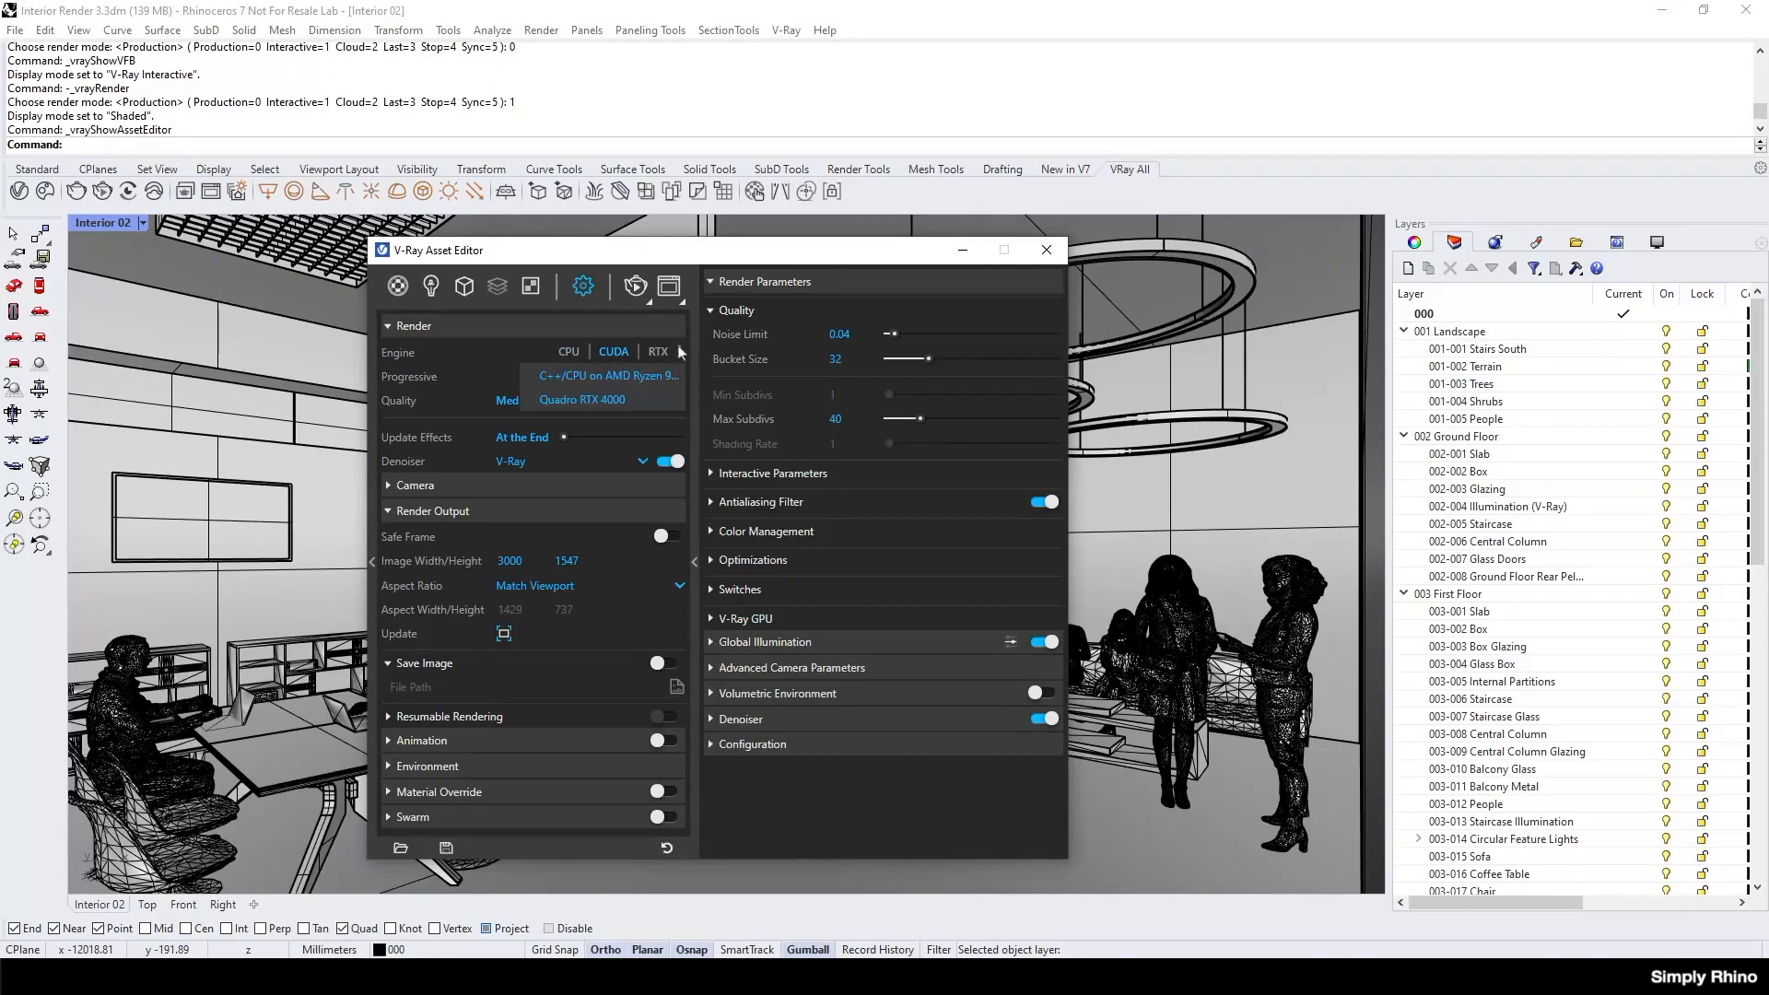
{"action": "left_click", "coordinate": [530, 379]}
{"action": "left_click", "coordinate": [535, 400]}
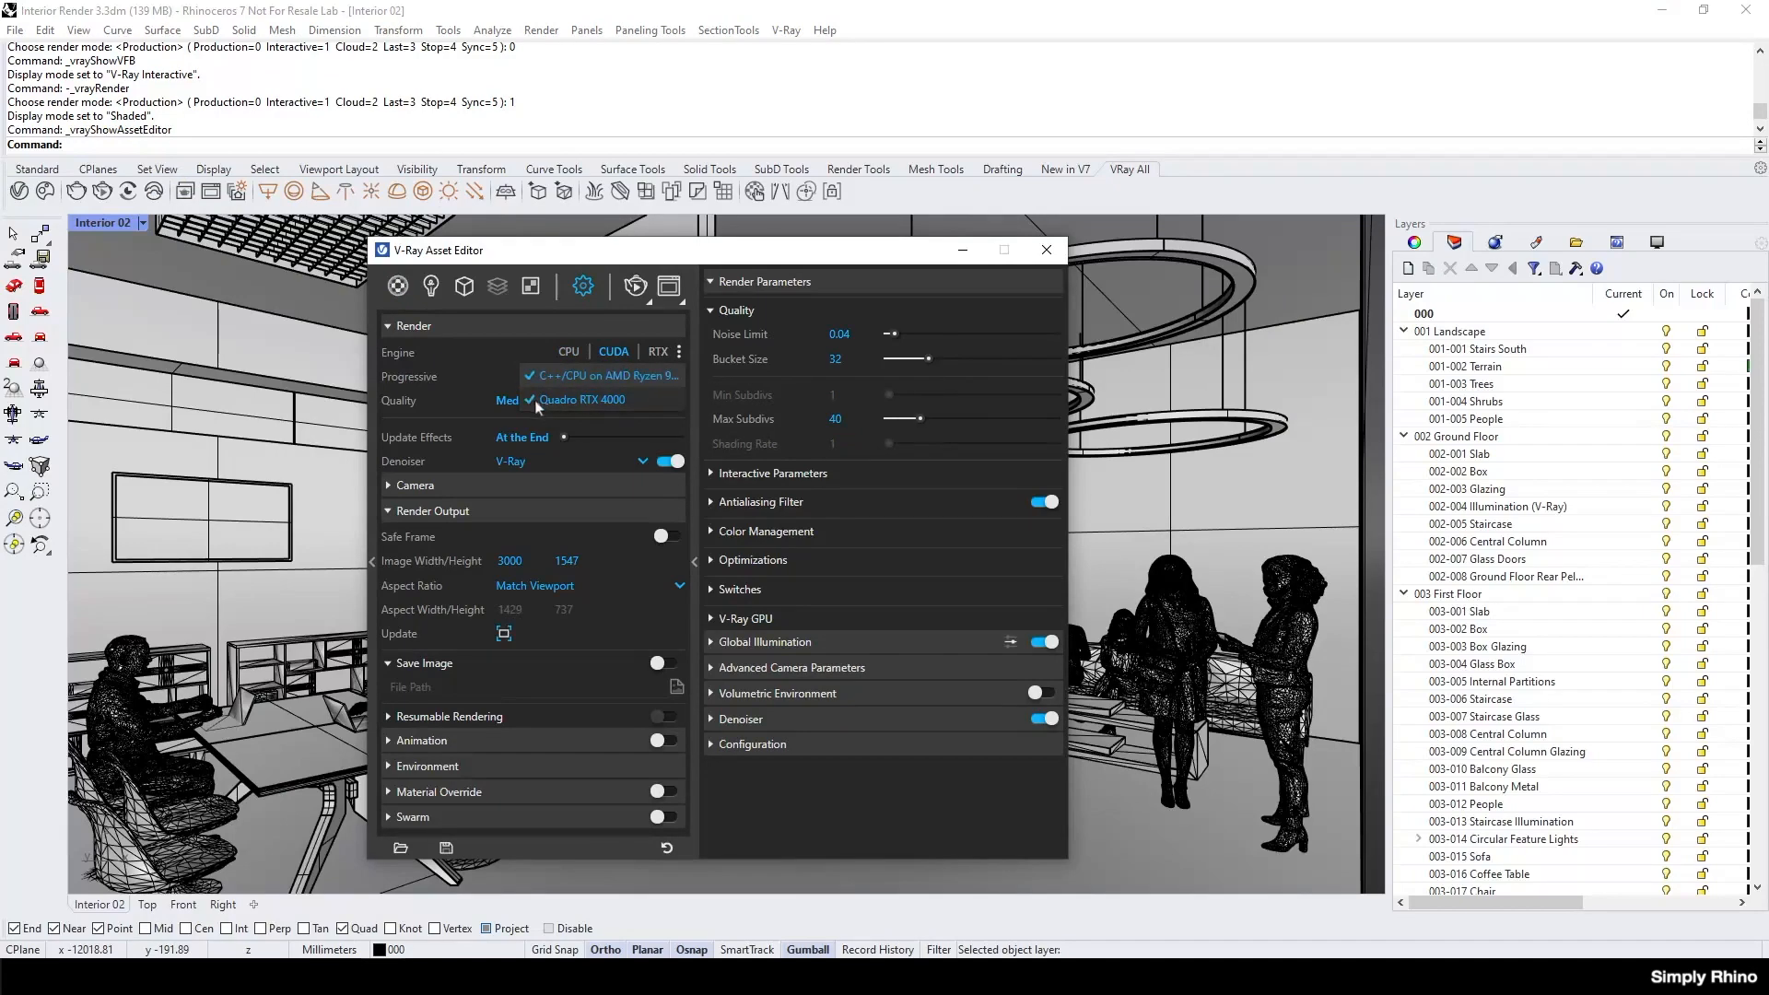
{"action": "left_click", "coordinate": [647, 382]}
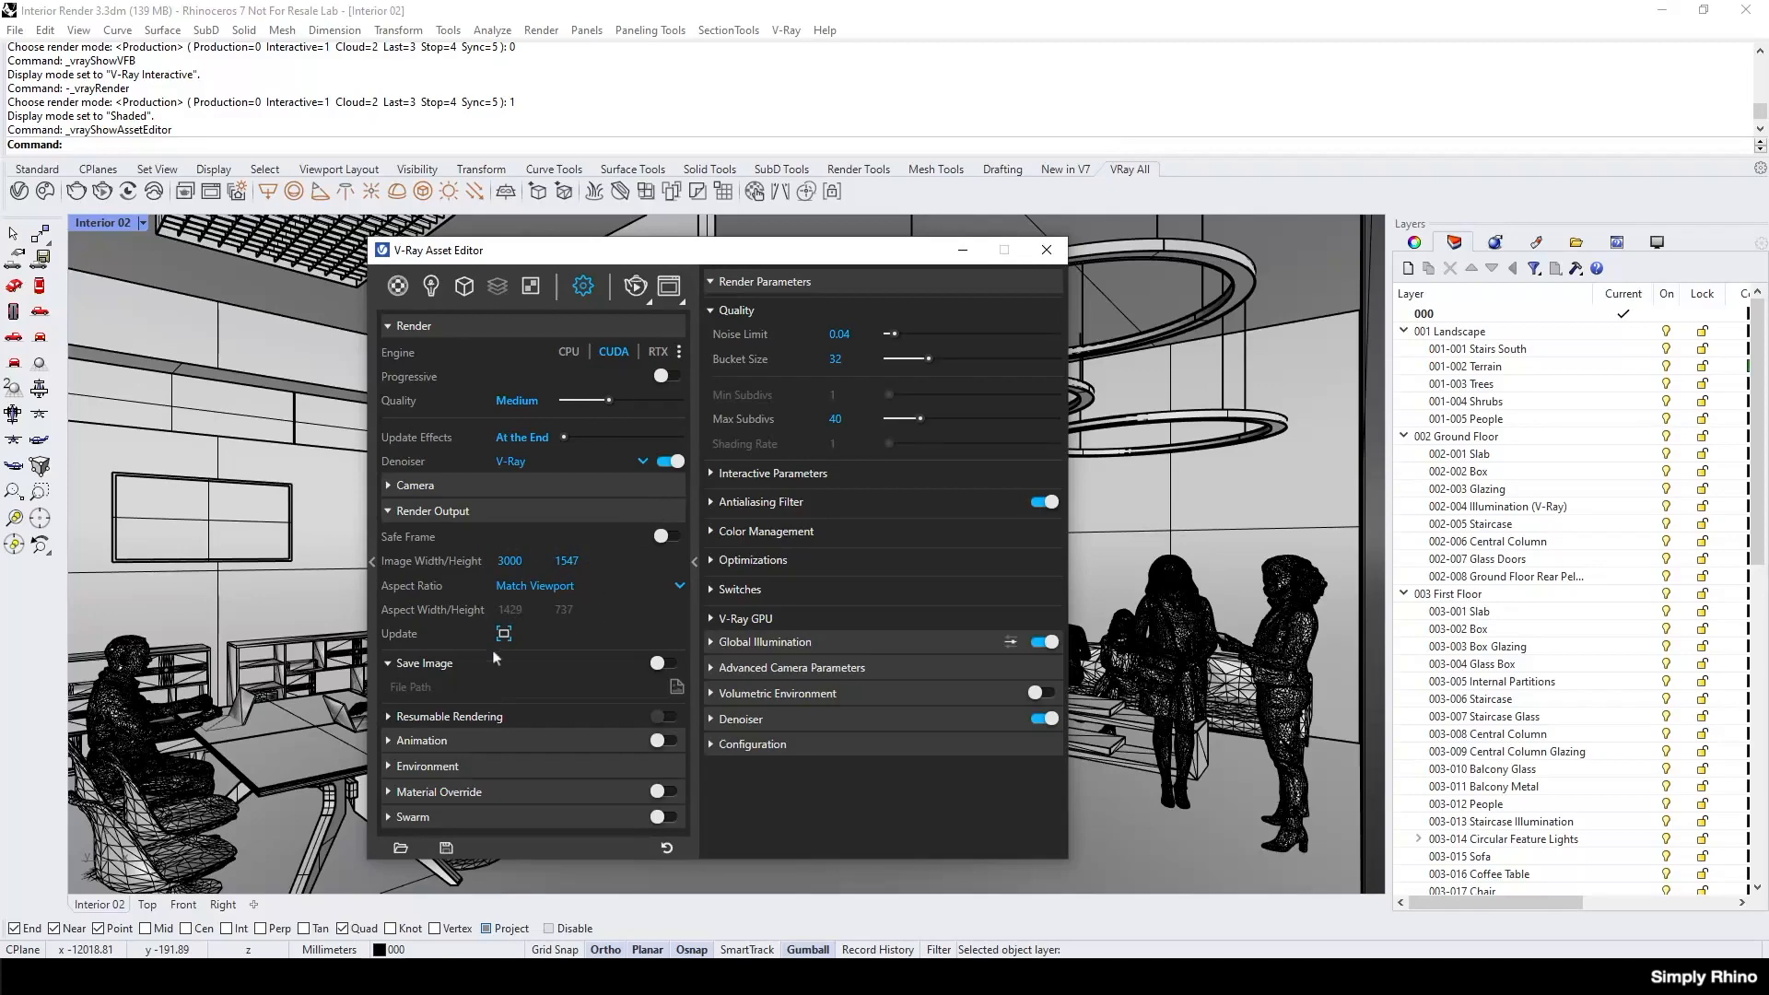
Add a Light Mix render element and group its lights by Group Instances.
{"action": "right_click", "coordinate": [496, 292]}
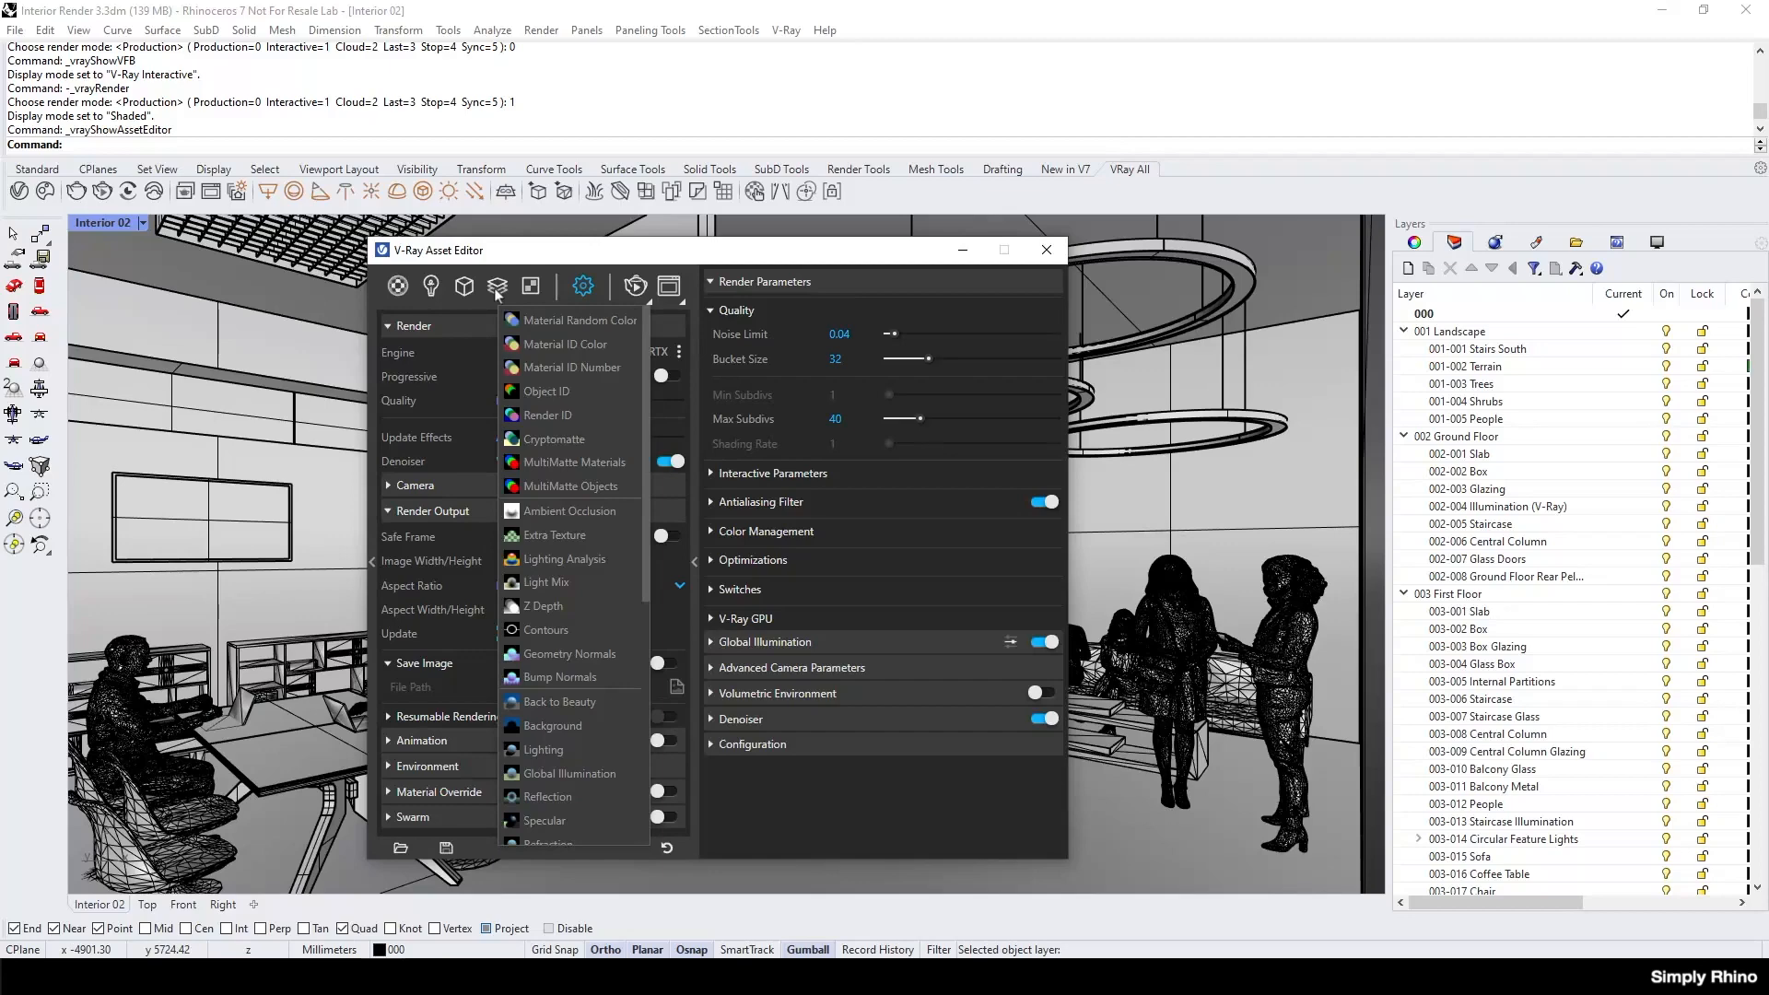
{"action": "left_click", "coordinate": [496, 287]}
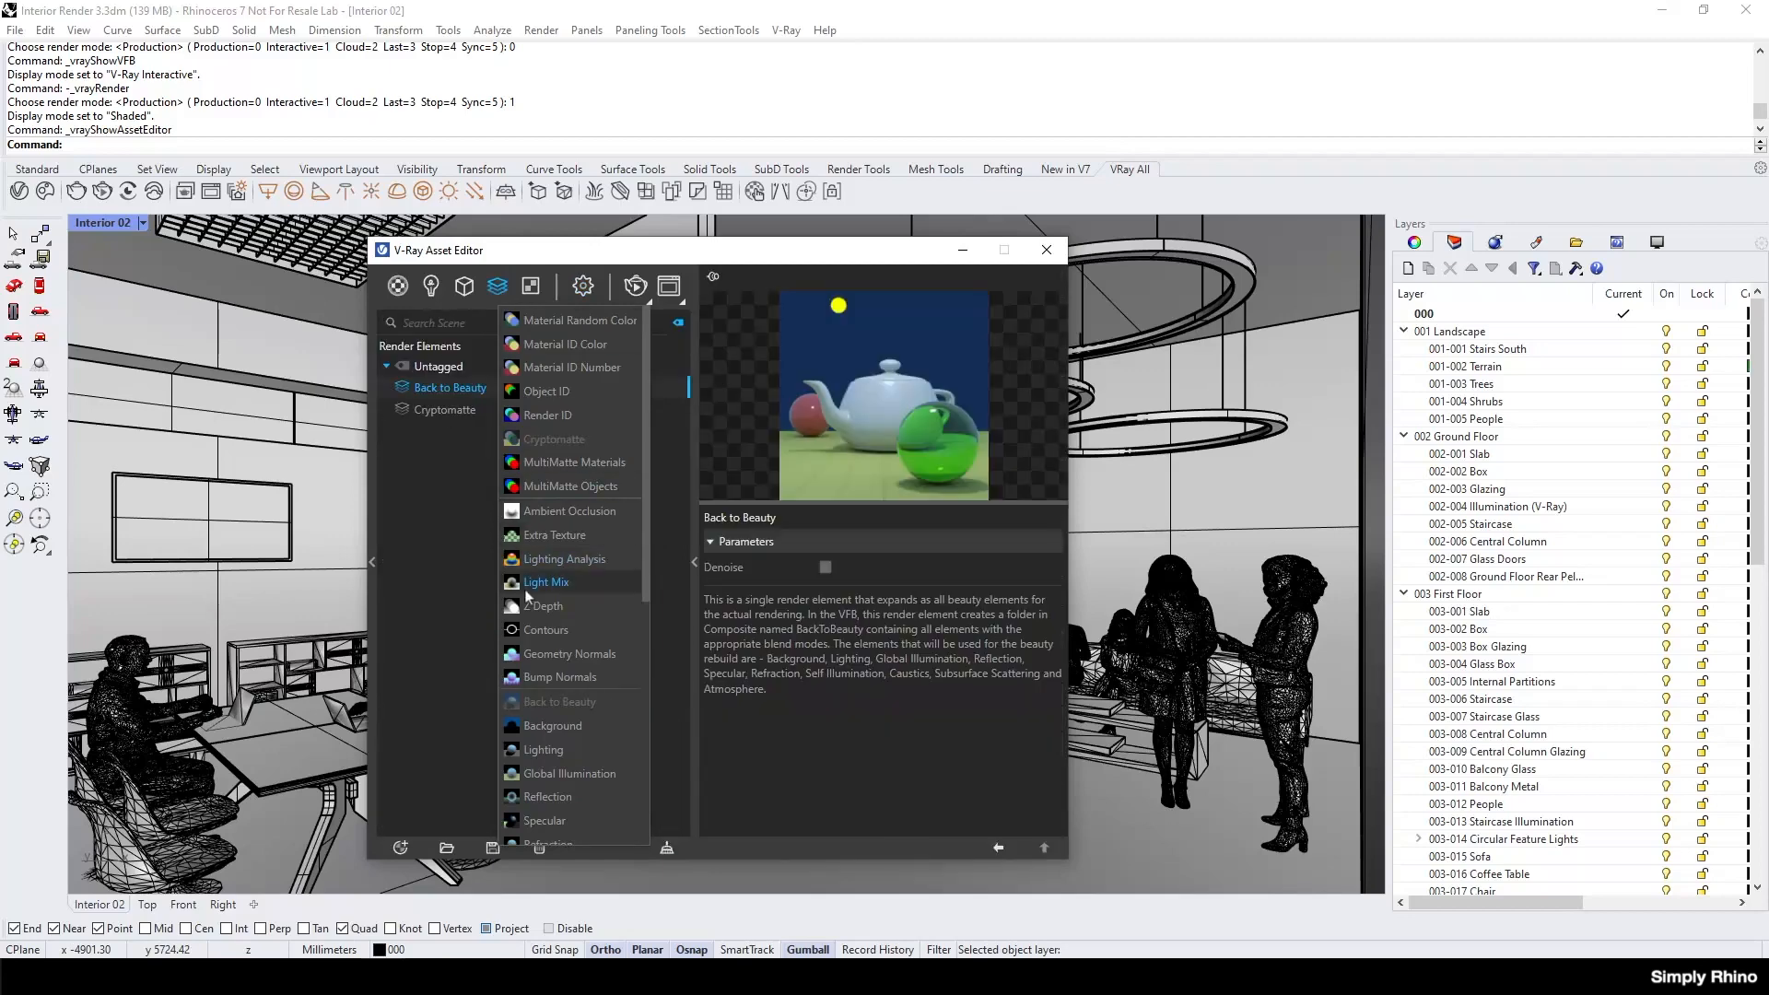
{"action": "left_click", "coordinate": [525, 590]}
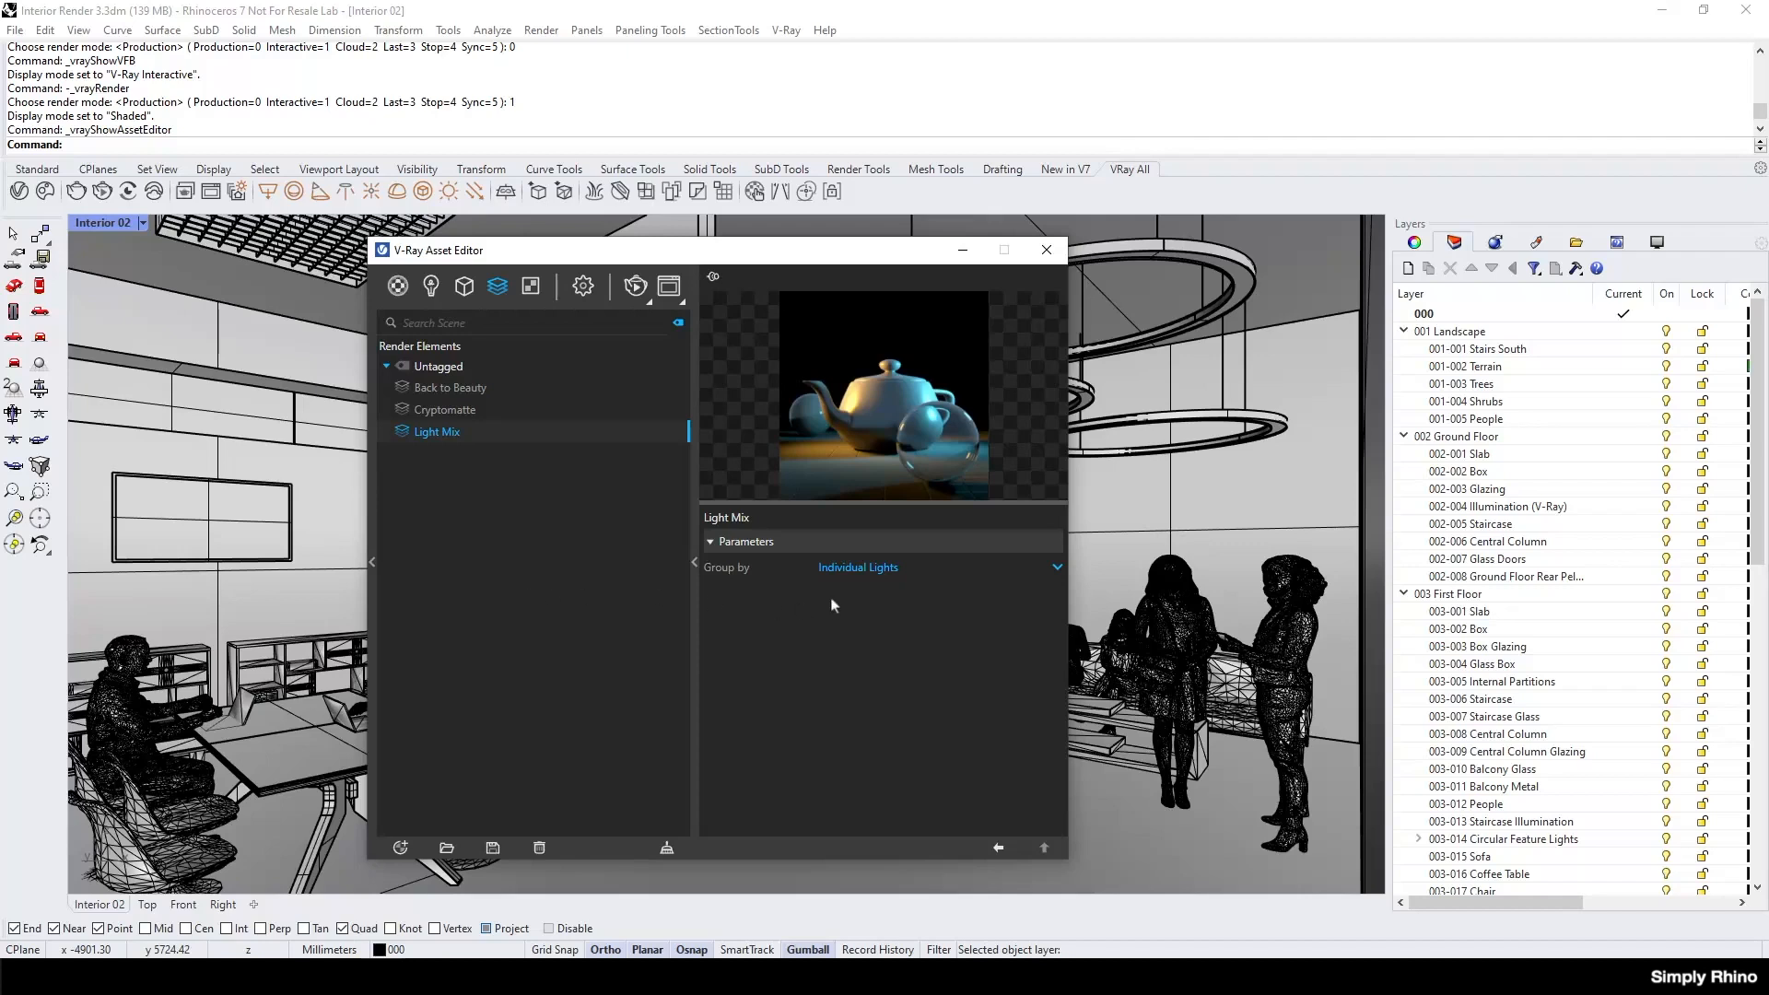
{"action": "left_click", "coordinate": [887, 569]}
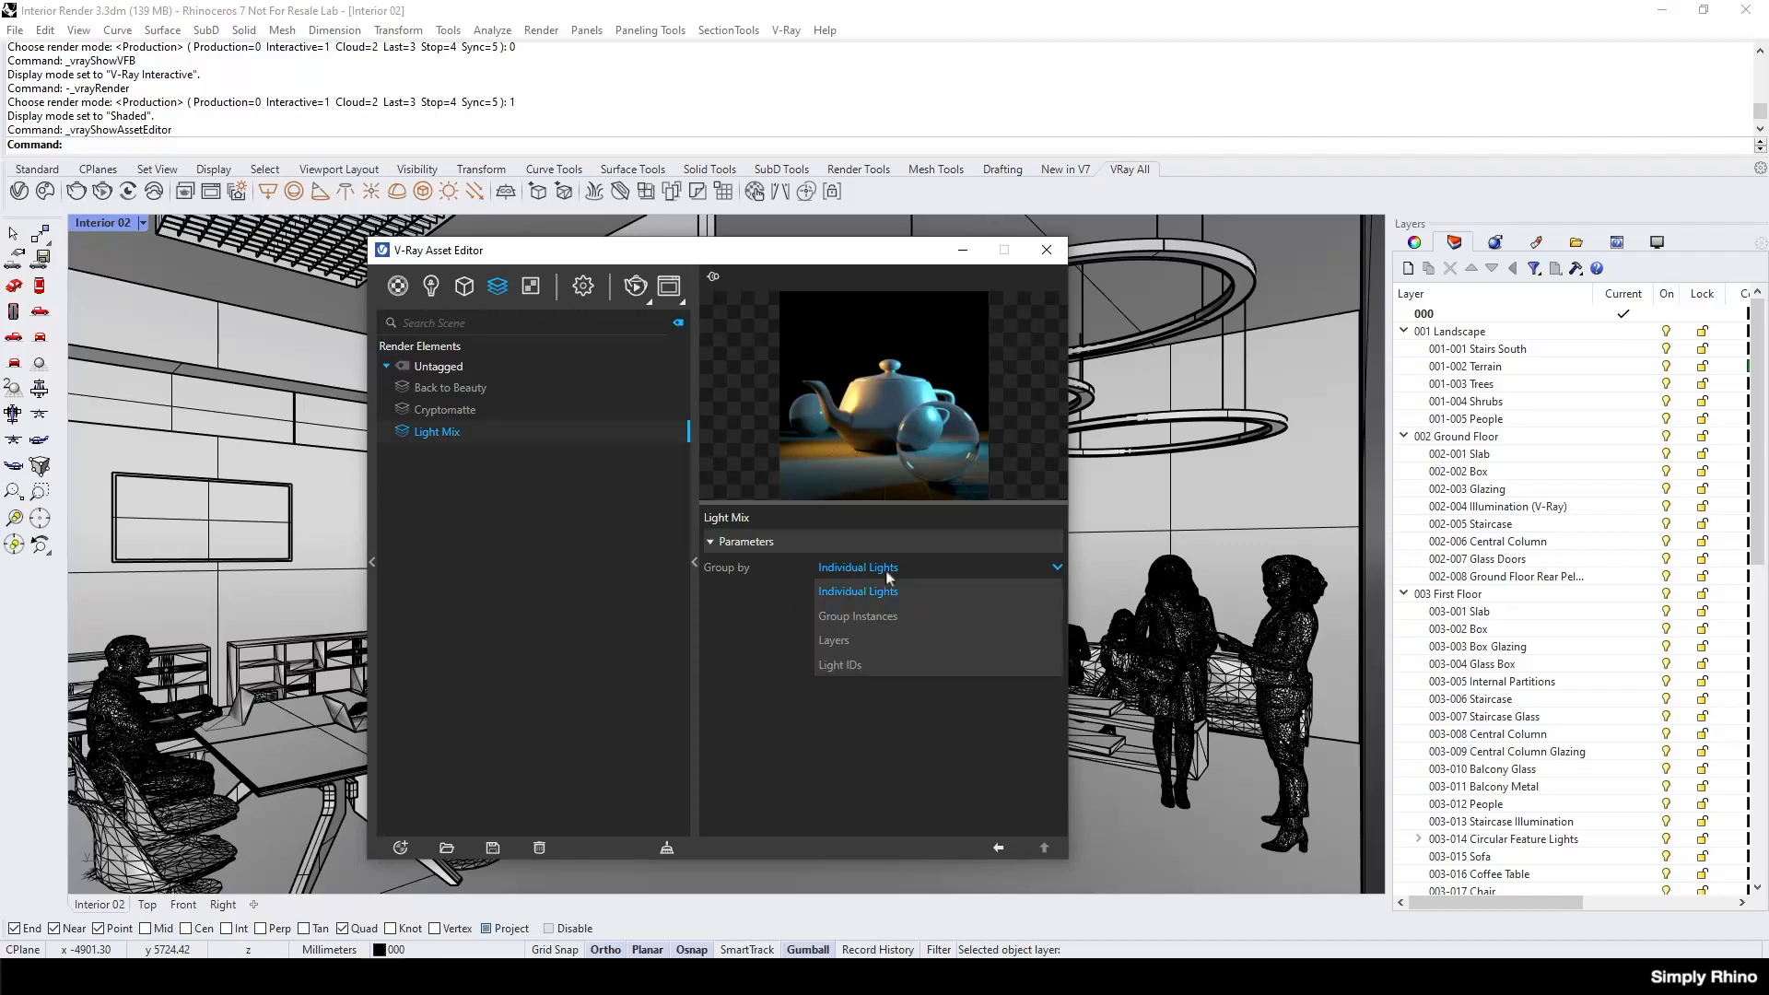
{"action": "left_click", "coordinate": [887, 616]}
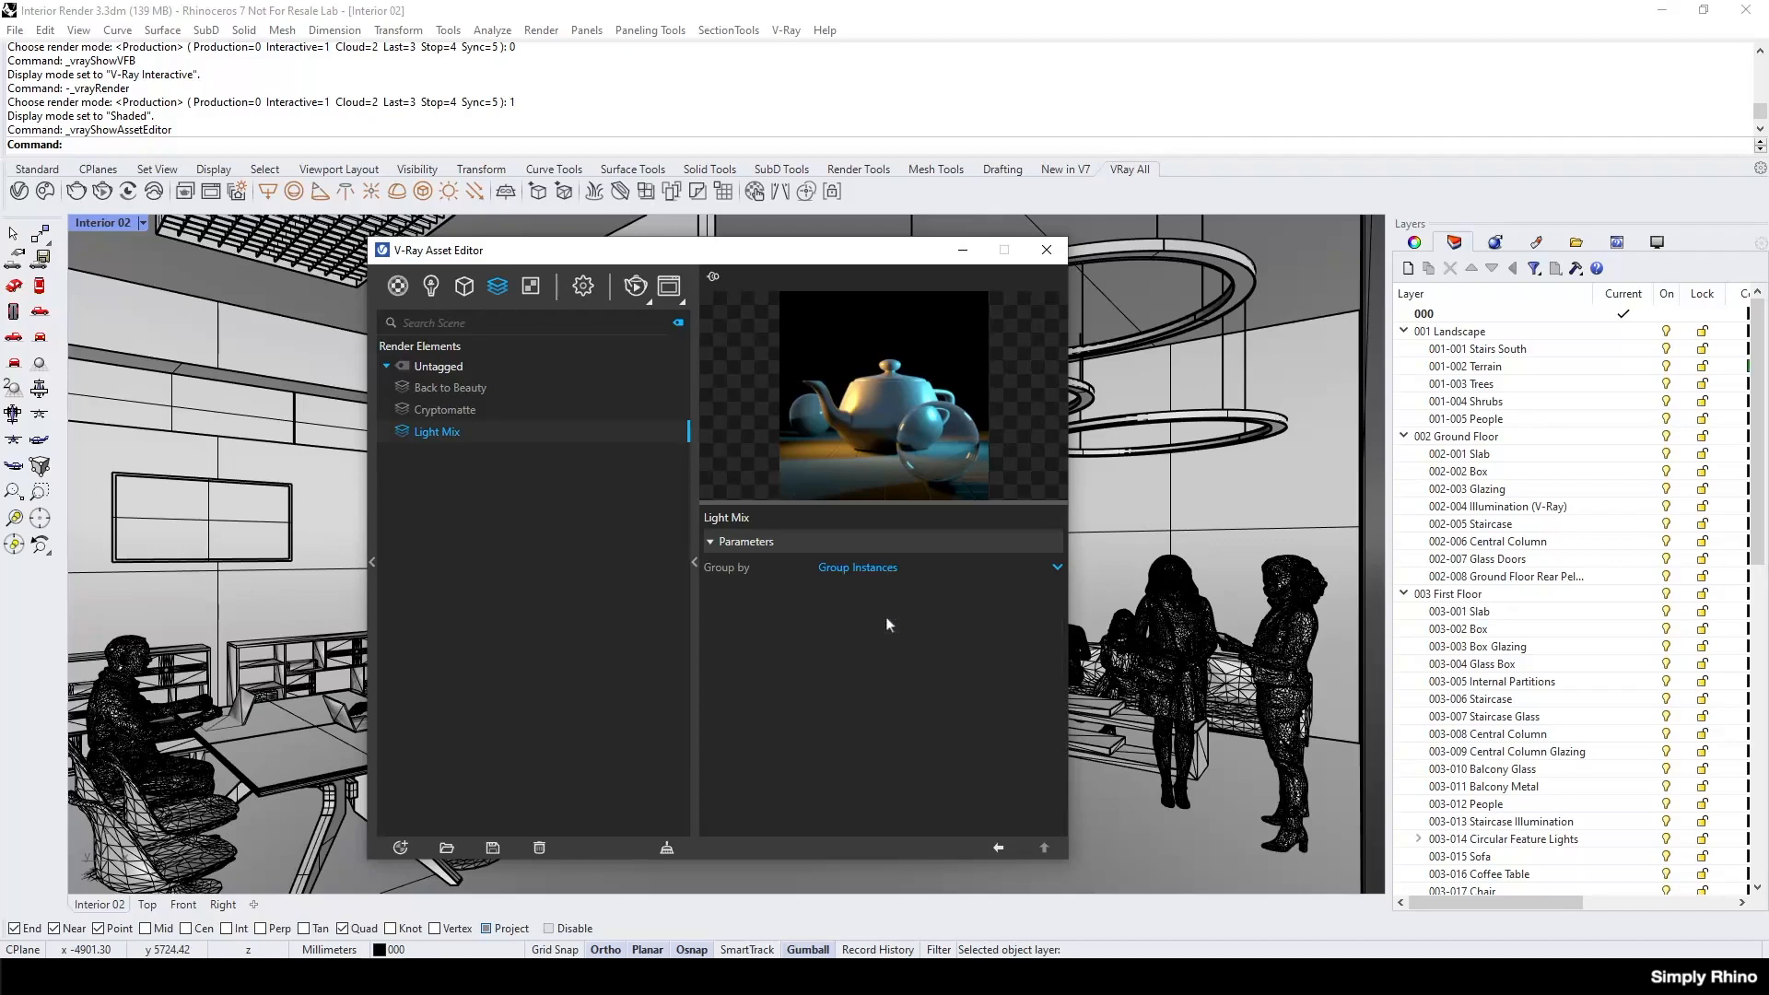
Run a V-Ray production render of the Interior 02 view.
{"action": "left_click", "coordinate": [650, 303]}
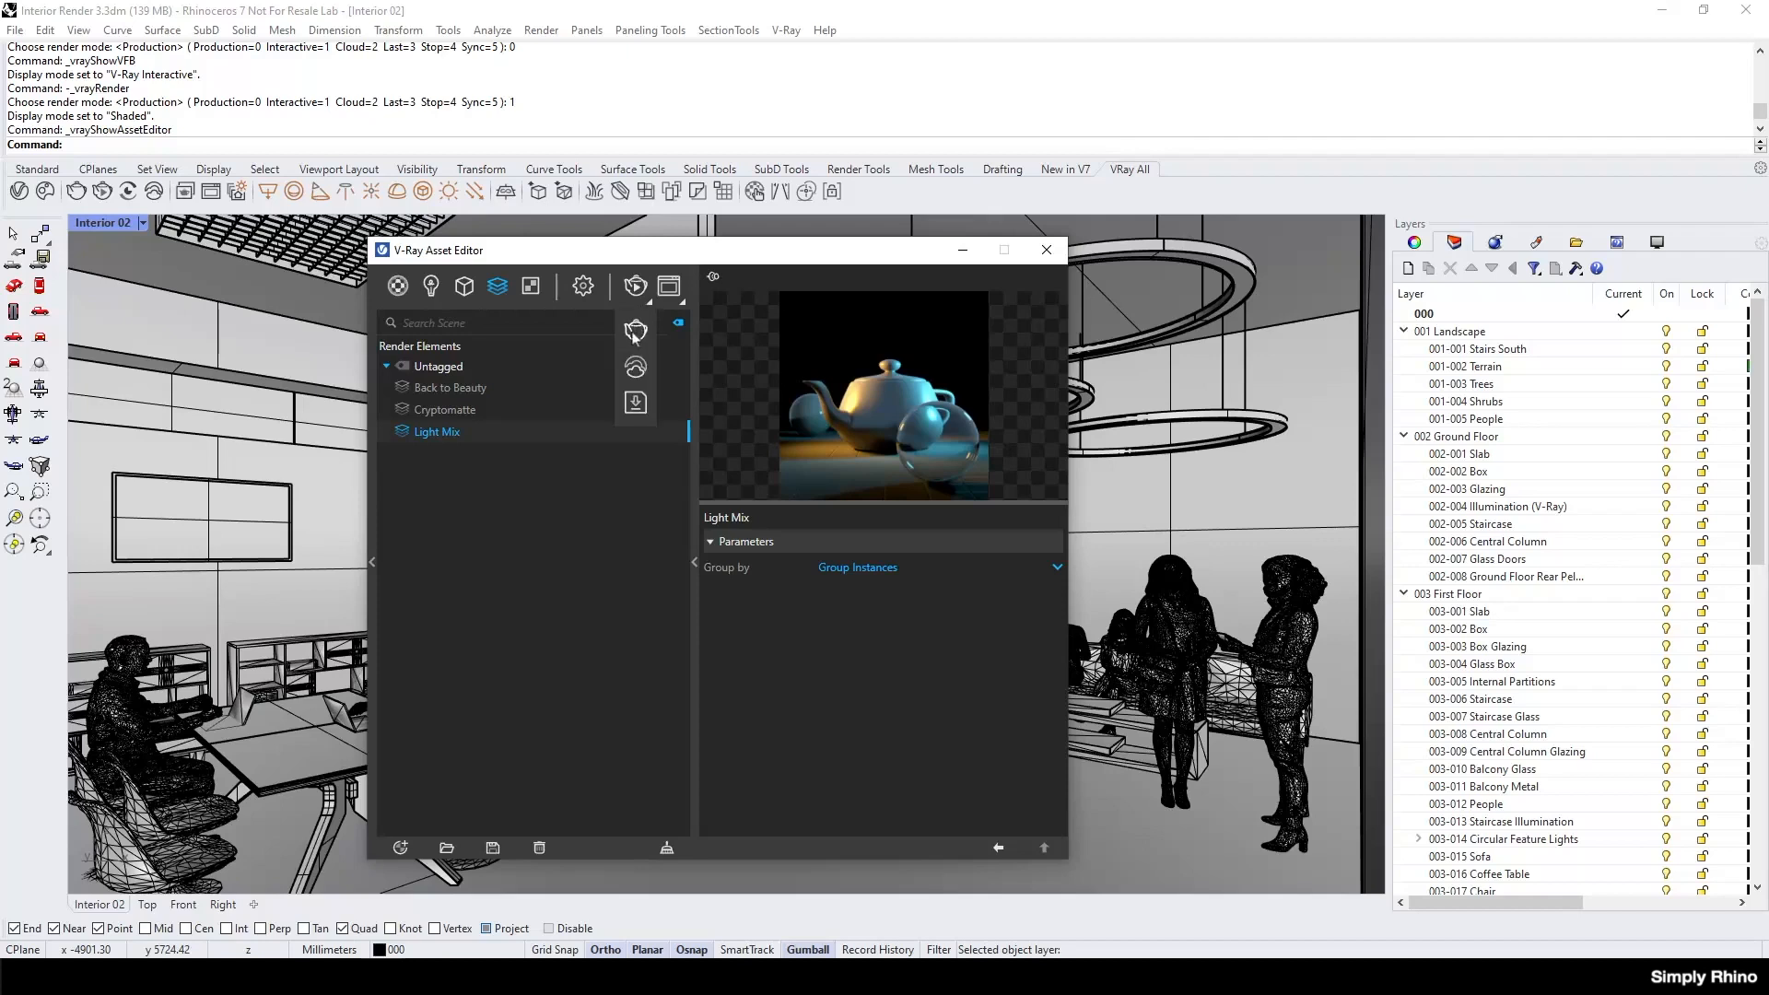
{"action": "left_click", "coordinate": [635, 332]}
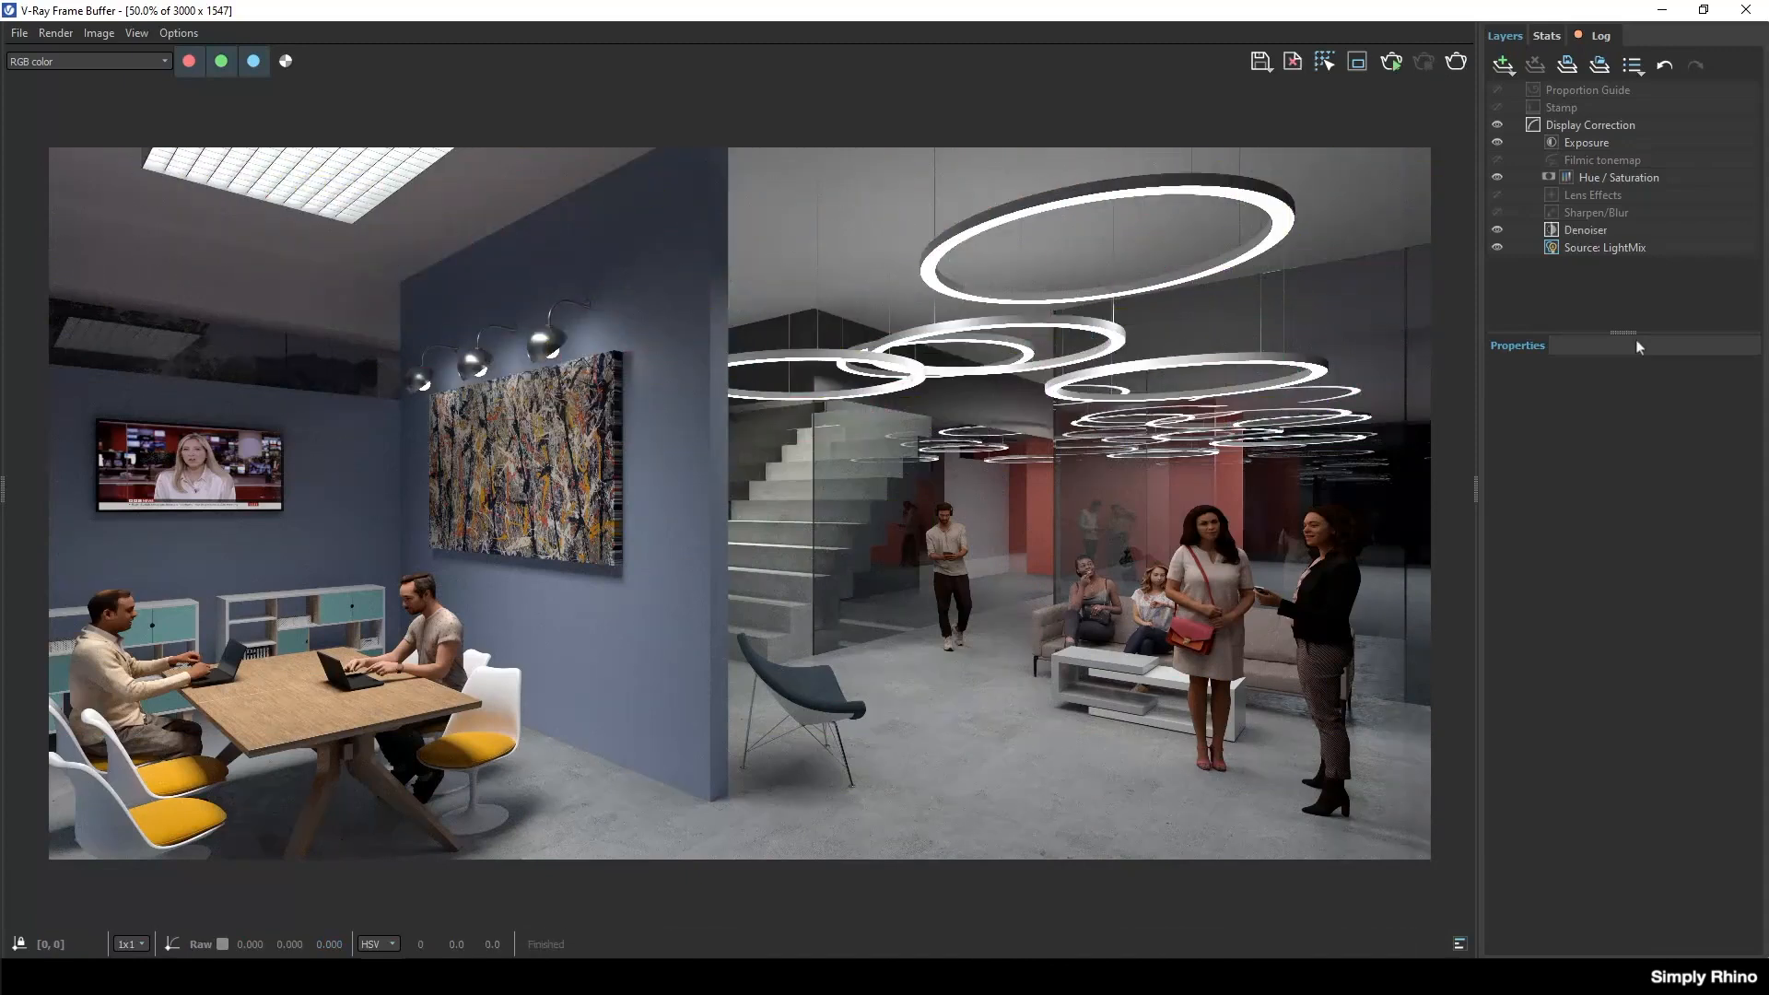
Open the LightMix source properties in the frame buffer and turn off the Stairwell Illumination lights.
{"action": "left_click", "coordinate": [1613, 246]}
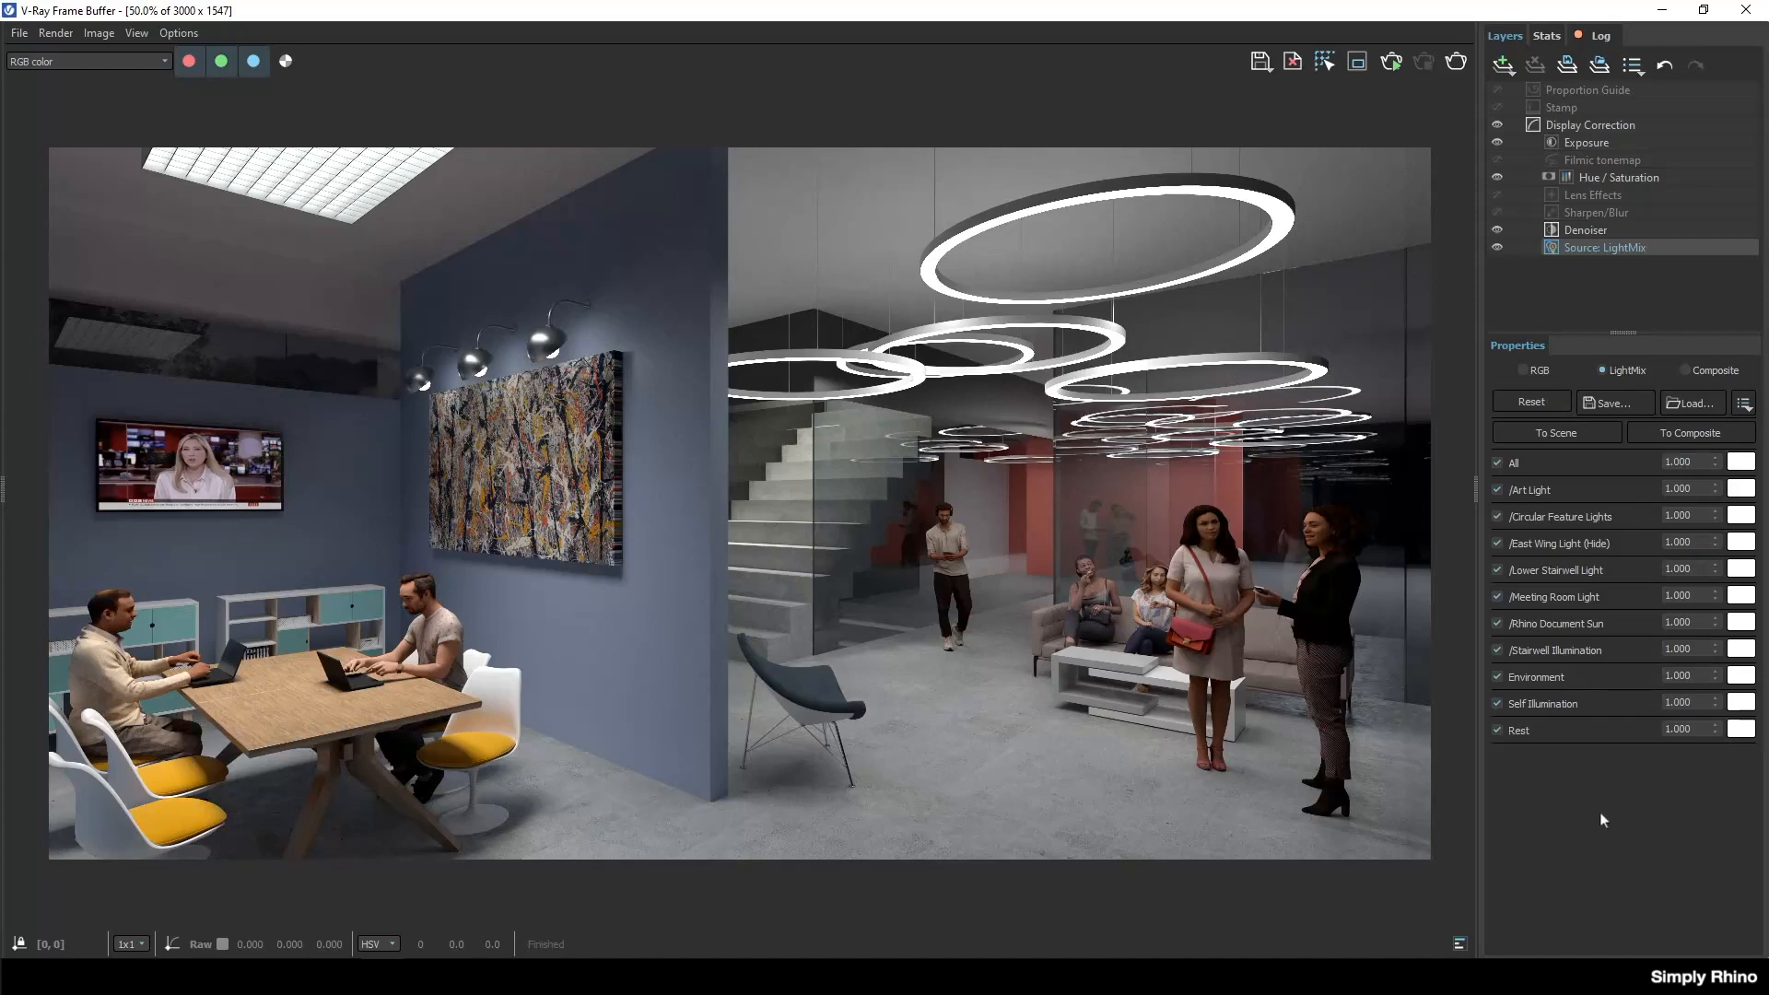
{"action": "left_click", "coordinate": [1497, 649]}
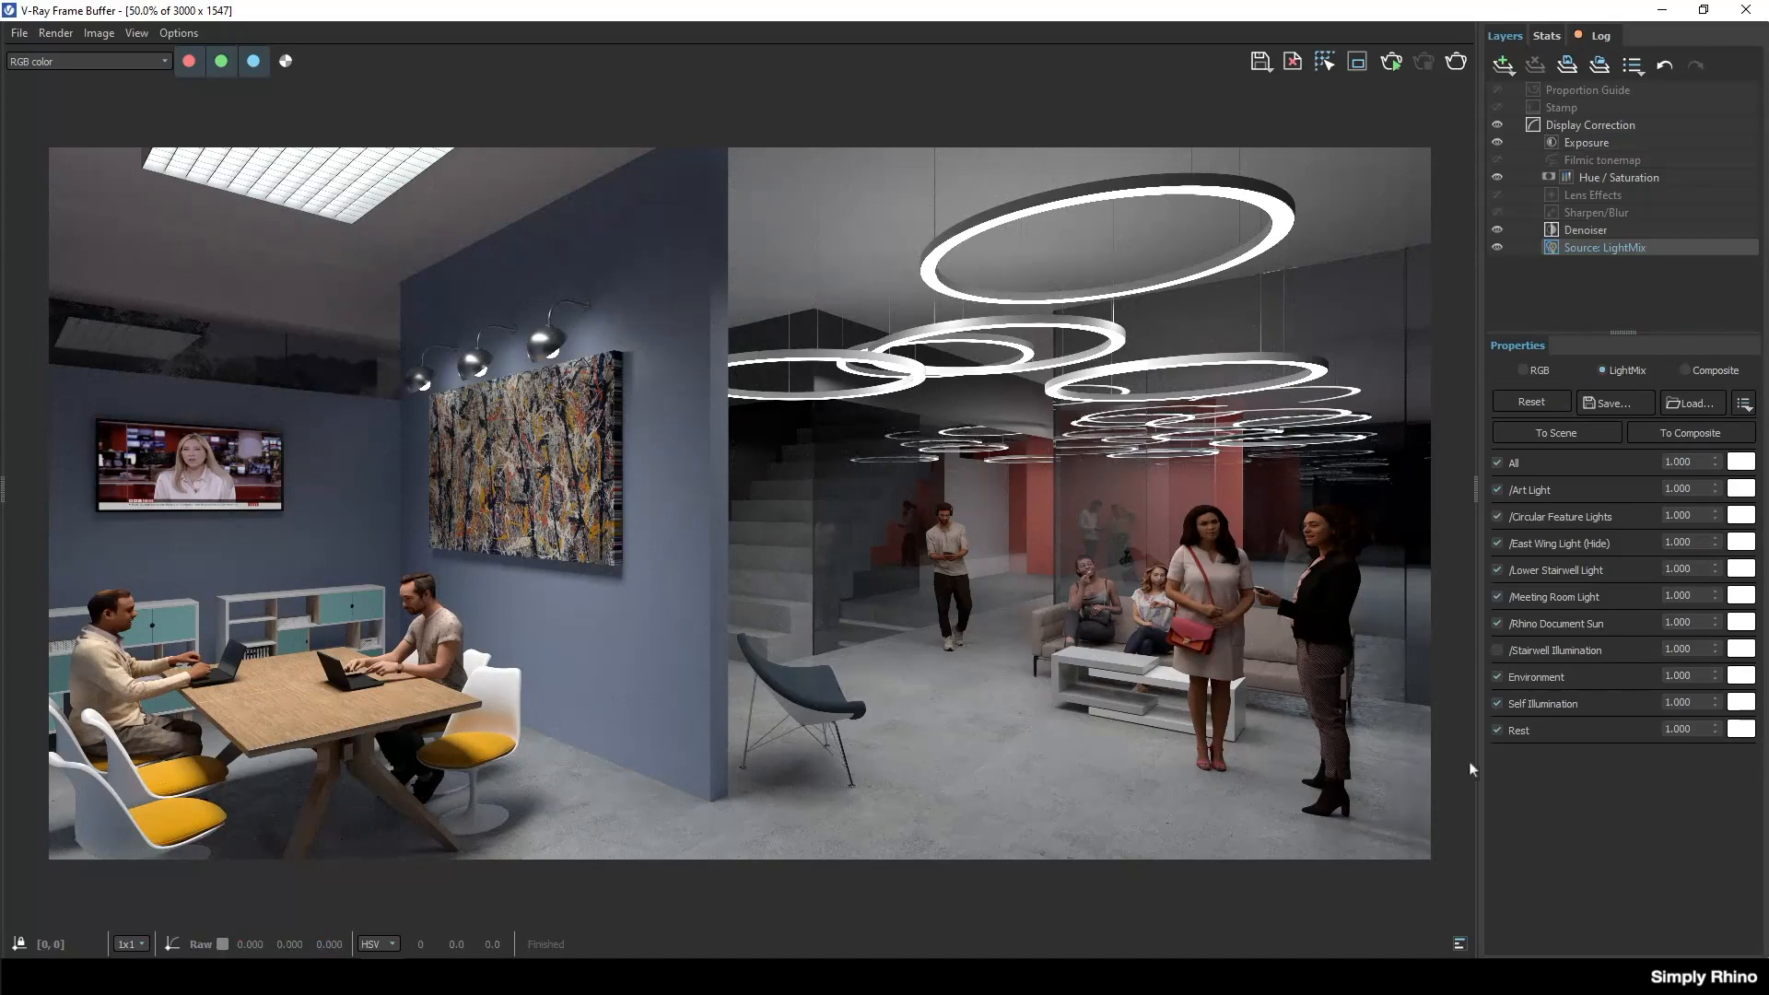
Turn the Stairwell Illumination lights back on and set their intensity to 0.8.
{"action": "left_click", "coordinate": [1496, 649]}
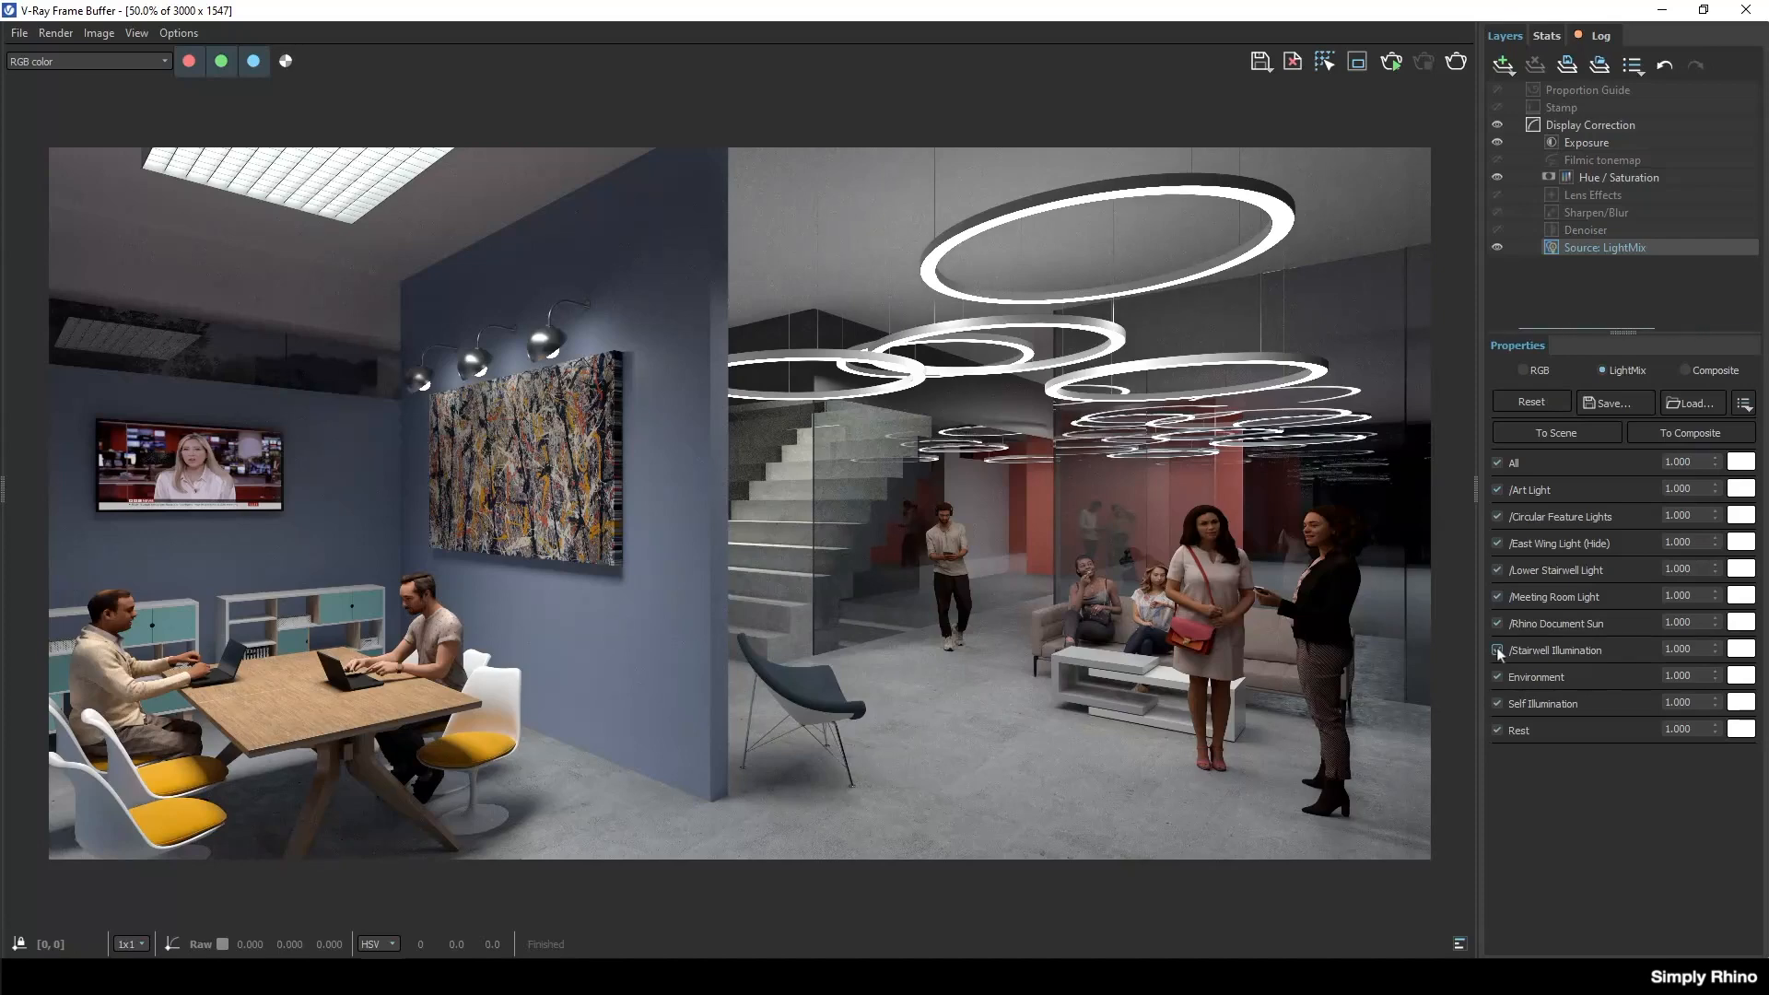
{"action": "double_click", "coordinate": [1692, 648]}
{"action": "type", "text": "0.8"}
Try a magenta tint on the Stairwell Illumination lights and return their colour to white.
{"action": "left_click", "coordinate": [1741, 648]}
{"action": "left_click", "coordinate": [1477, 368]}
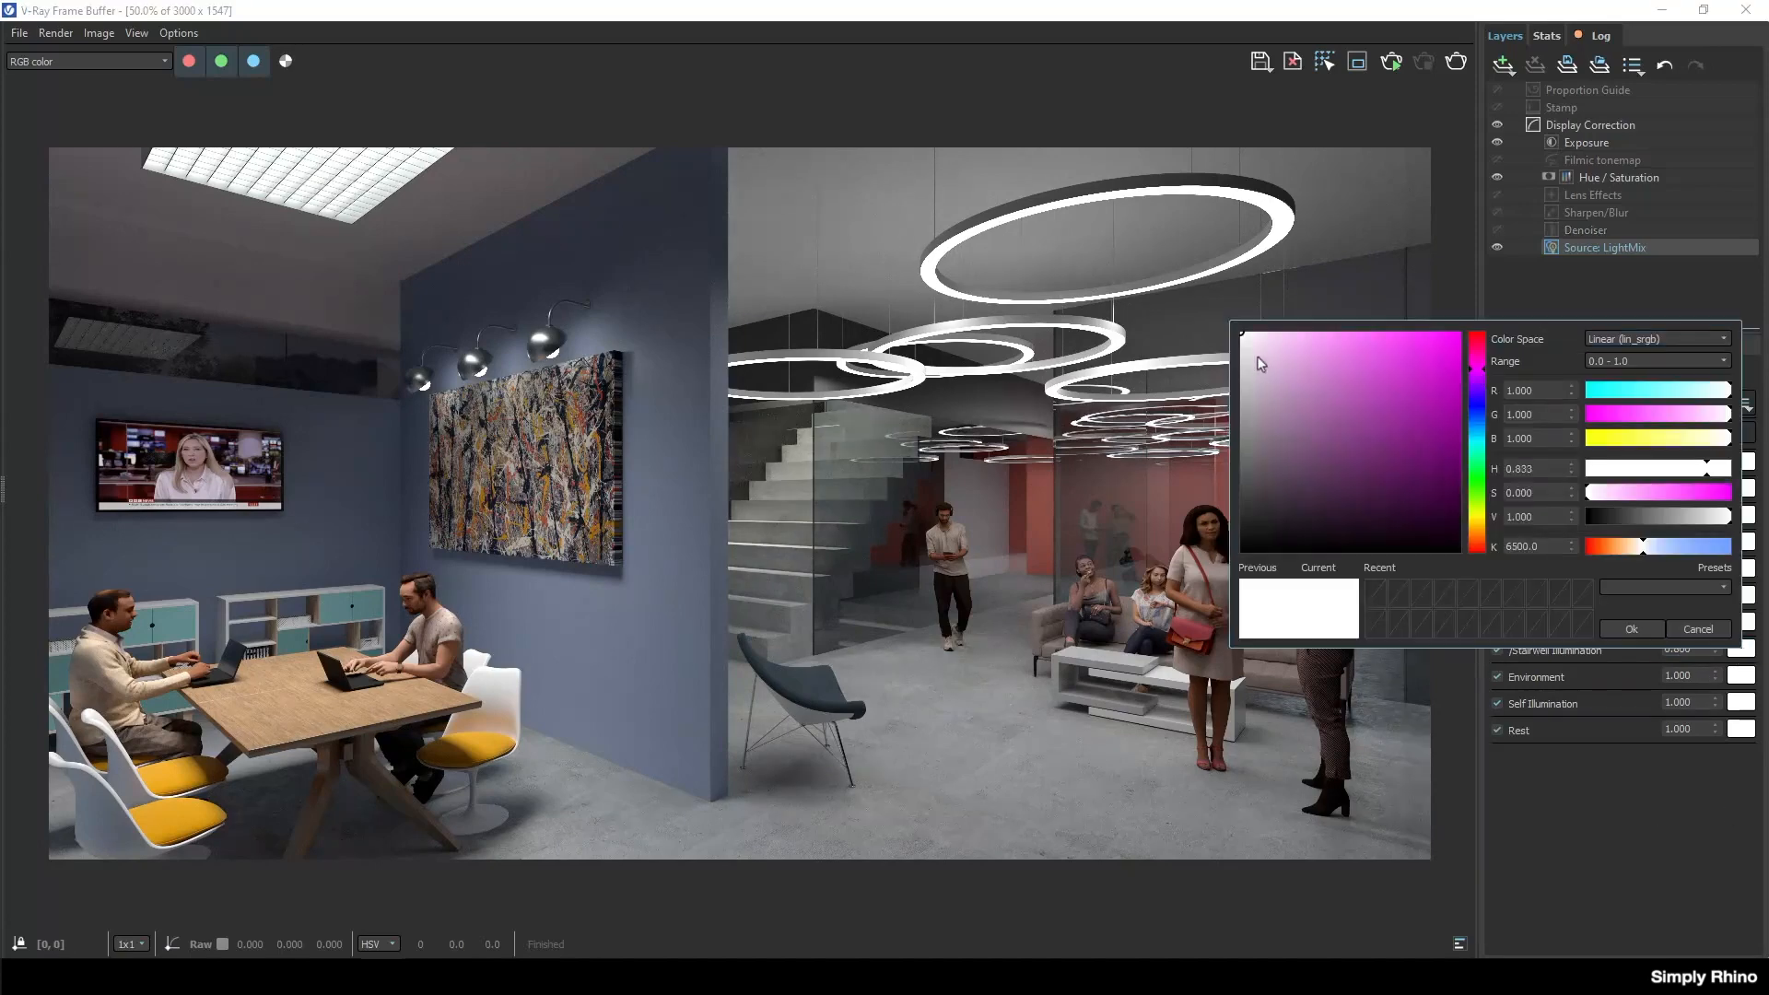
{"action": "mouse_move", "coordinate": [1245, 337]}
{"action": "left_mouse_down"}
{"action": "mouse_move", "coordinate": [1416, 405]}
{"action": "mouse_move", "coordinate": [1405, 353]}
{"action": "mouse_move", "coordinate": [1167, 334]}
{"action": "left_mouse_up"}
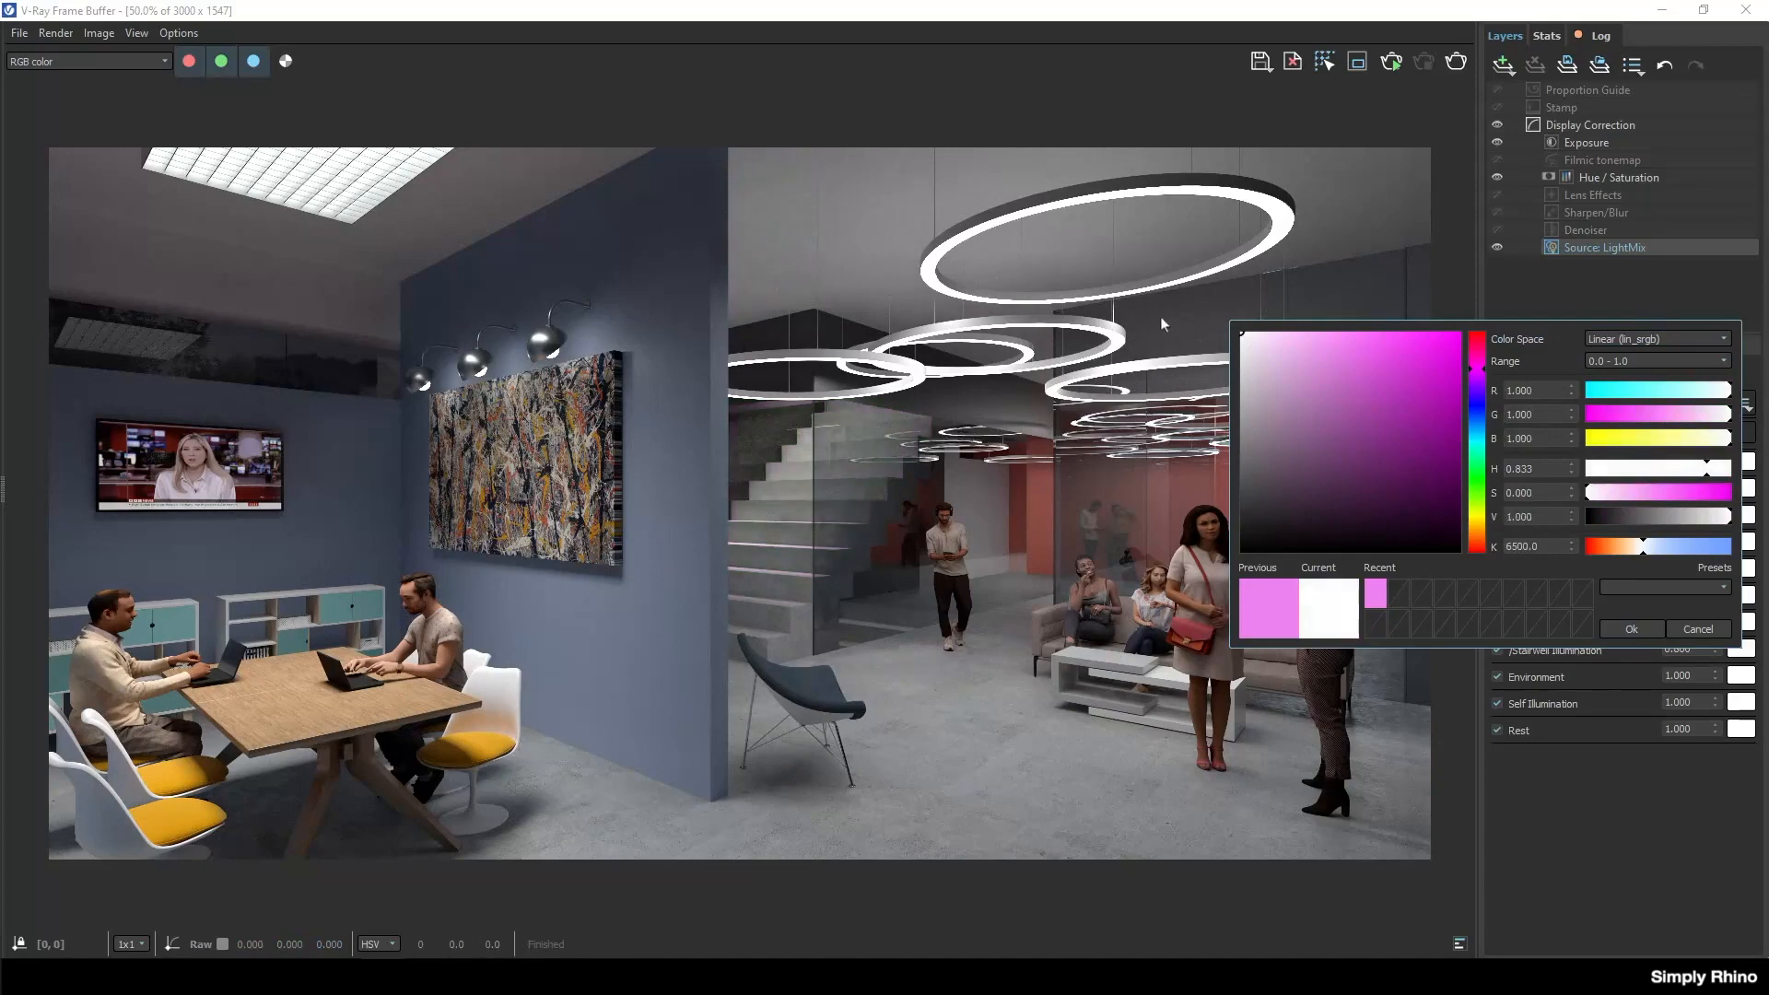
{"action": "left_click", "coordinate": [1641, 631]}
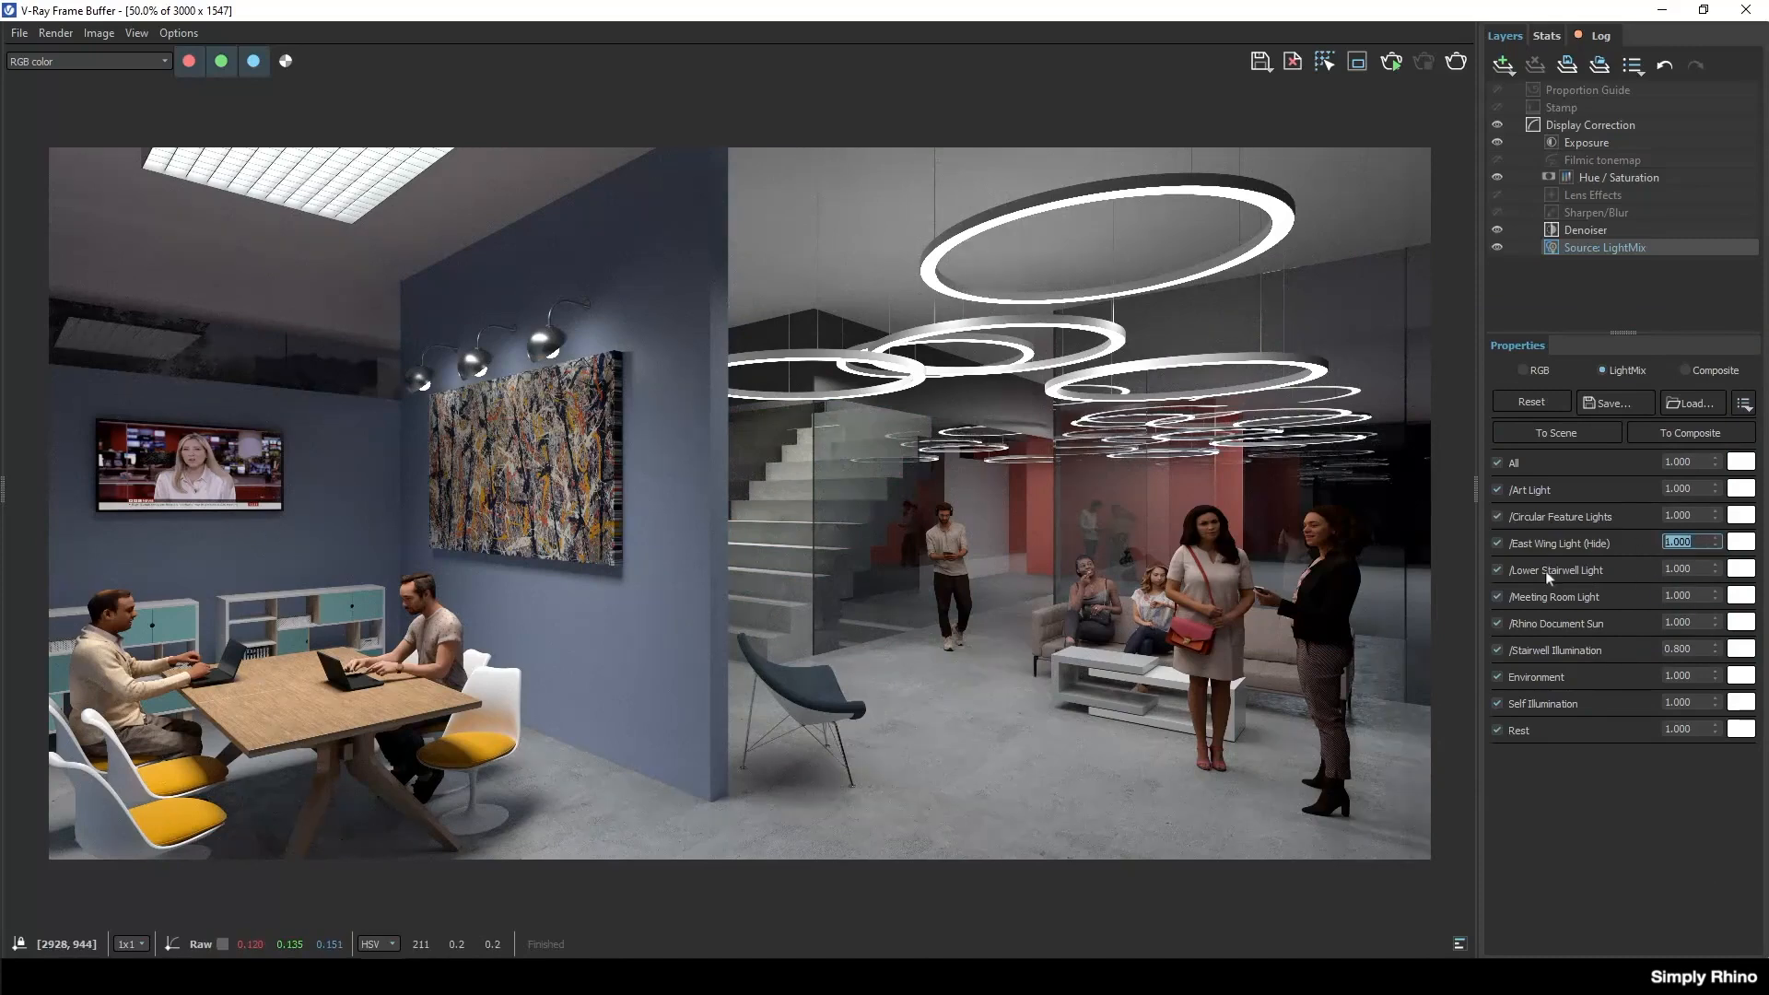
Compare the image with the East Wing Light off and on, and raise its intensity to 1.5.
{"action": "left_click", "coordinate": [1497, 544]}
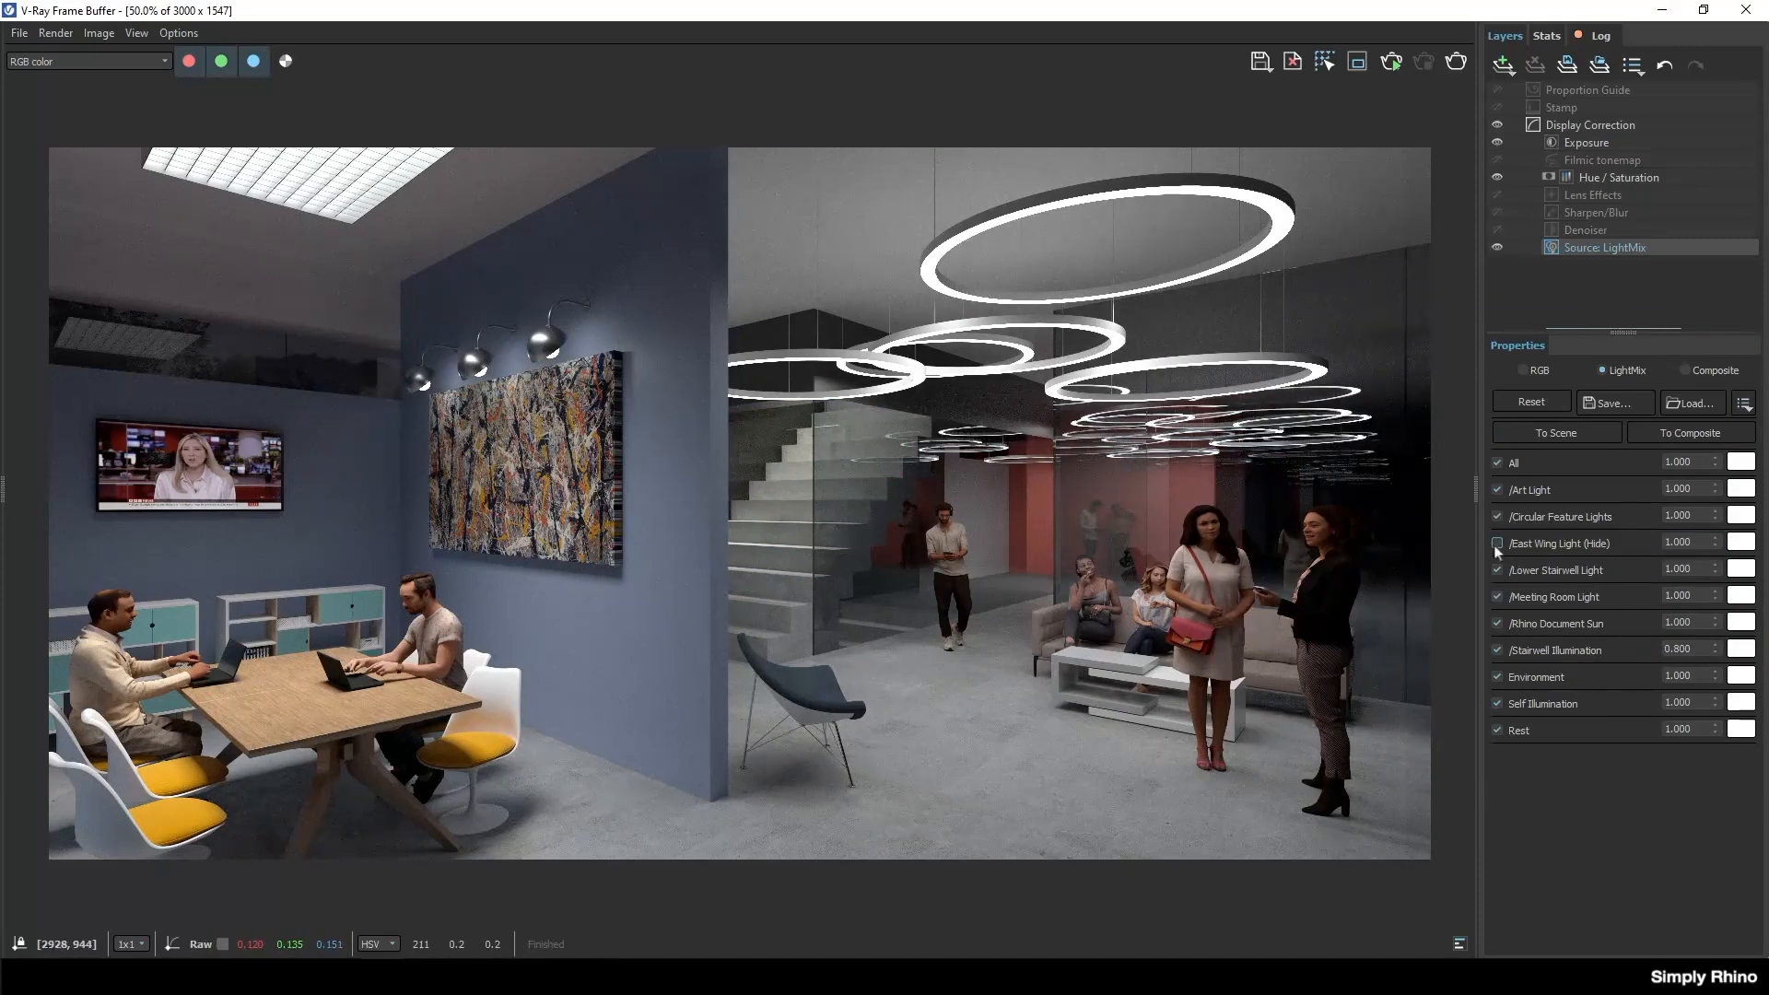
{"action": "left_click", "coordinate": [1497, 545]}
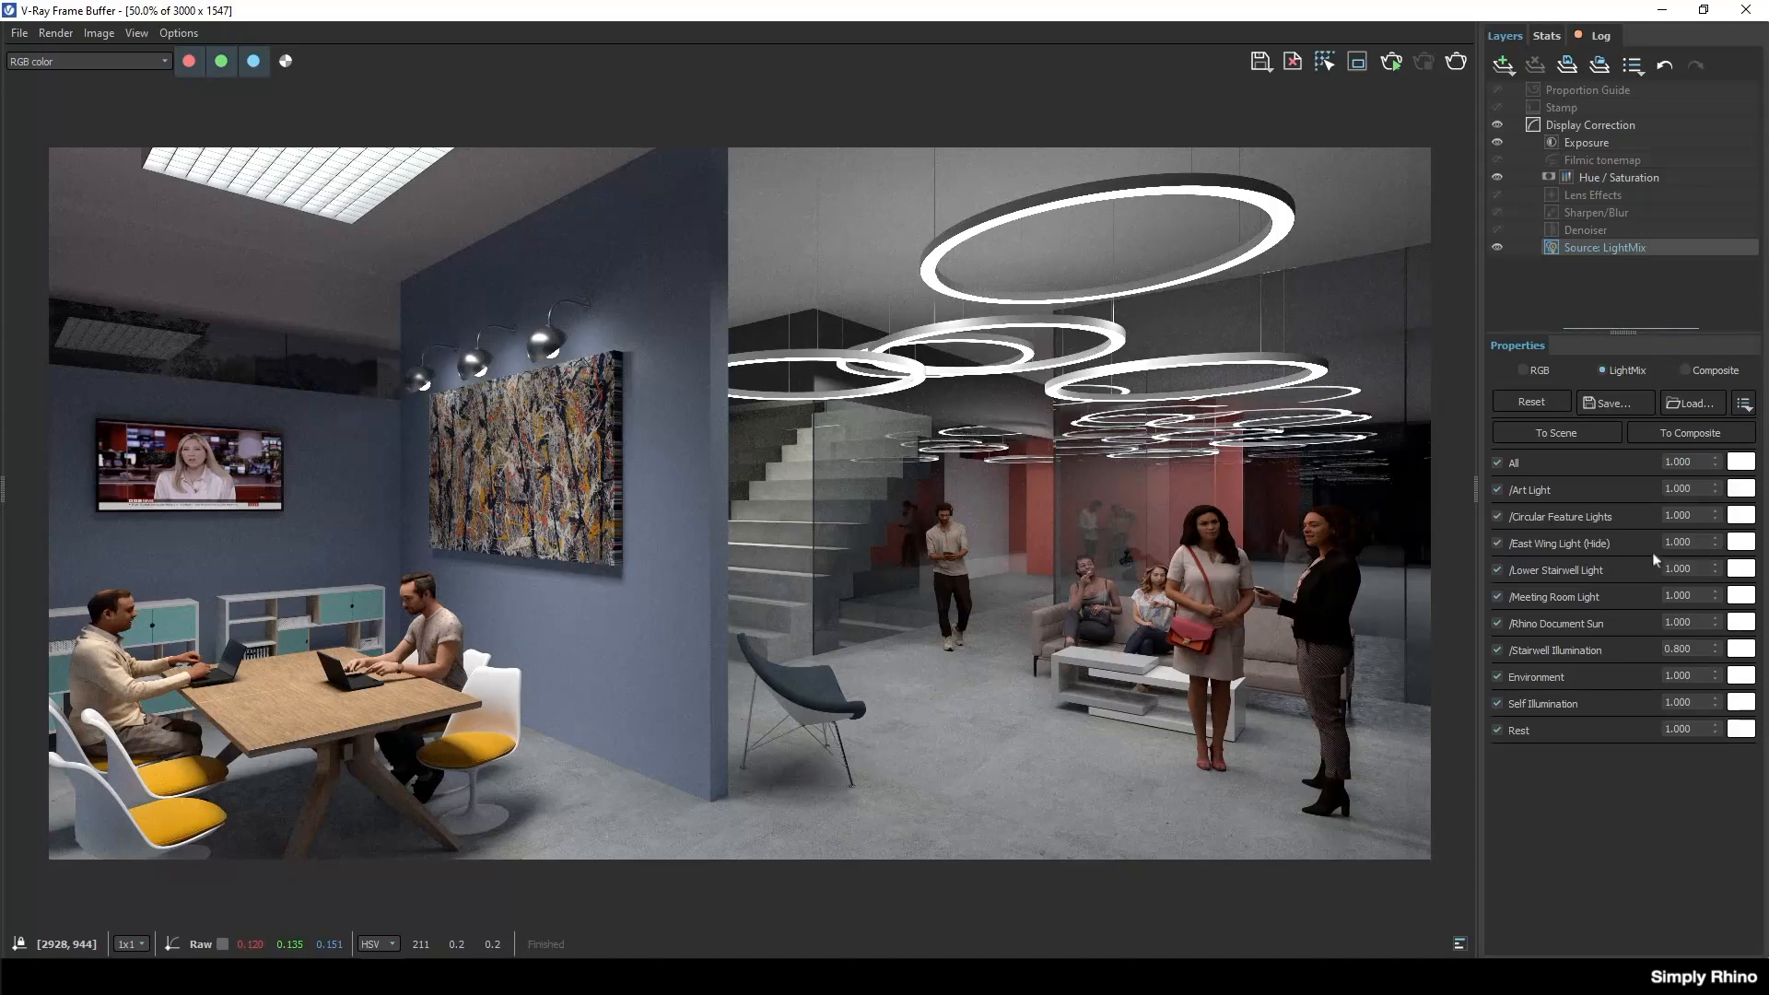
{"action": "type", "text": "1"}
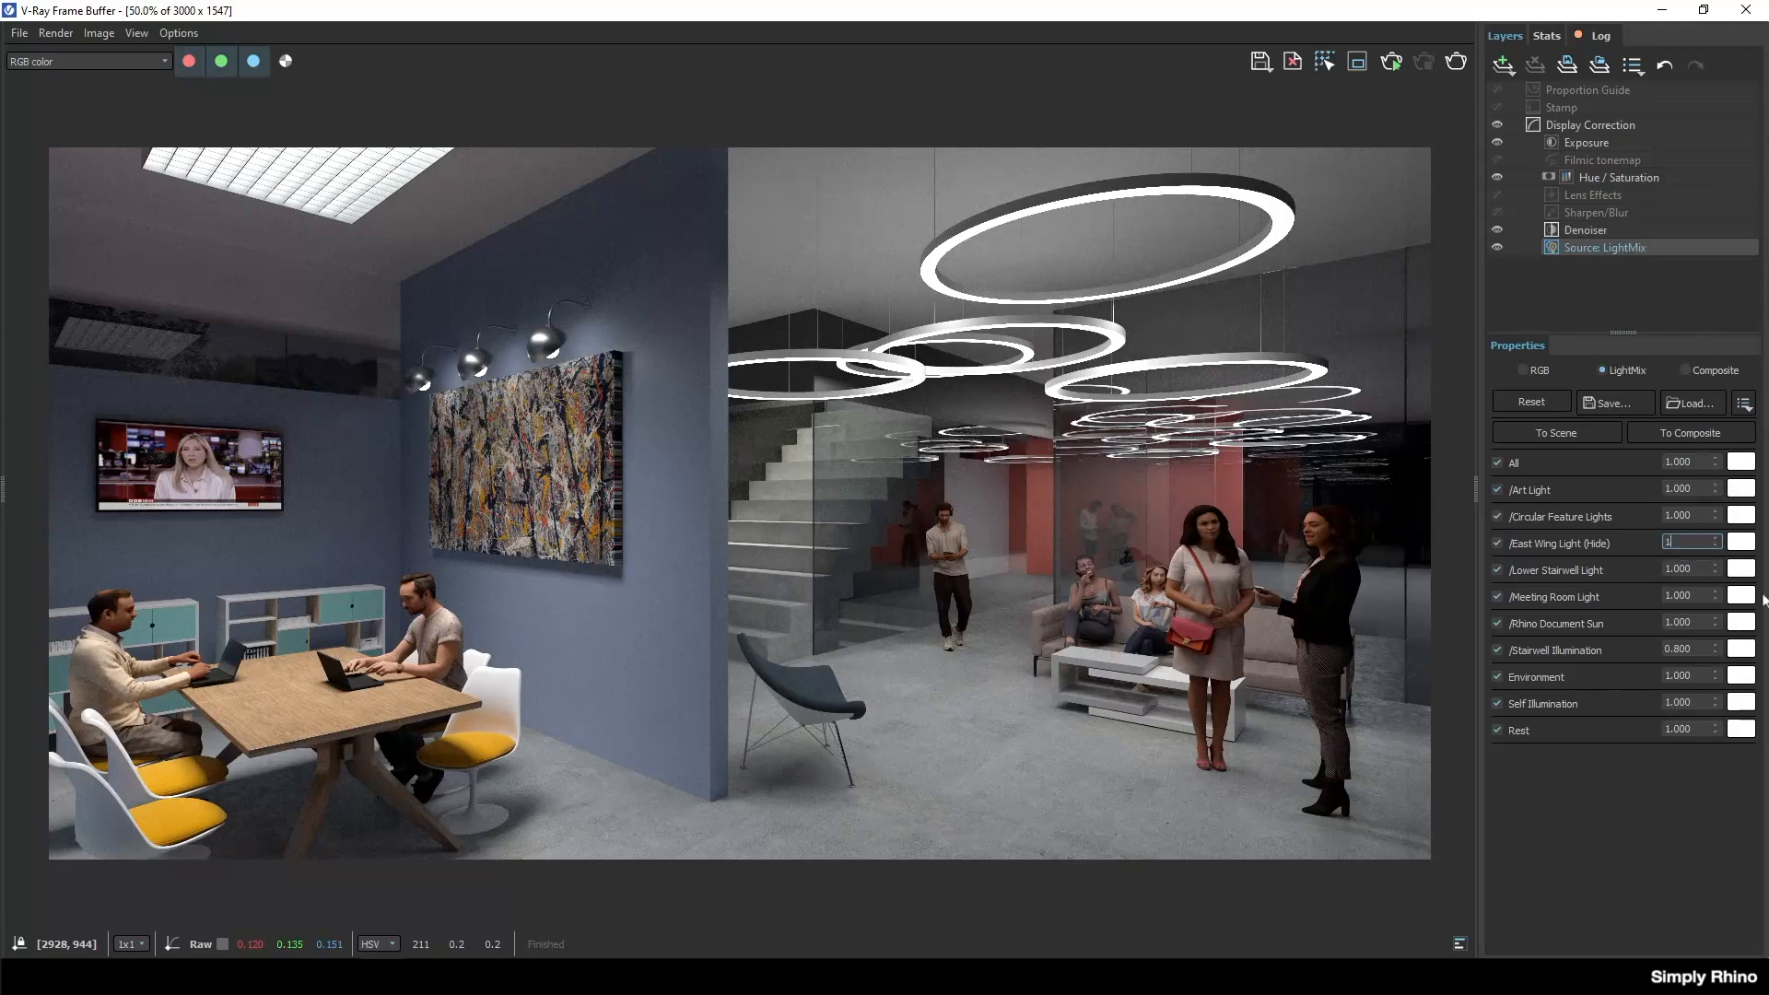
{"action": "type", "text": ".5"}
{"action": "key", "text": "Return"}
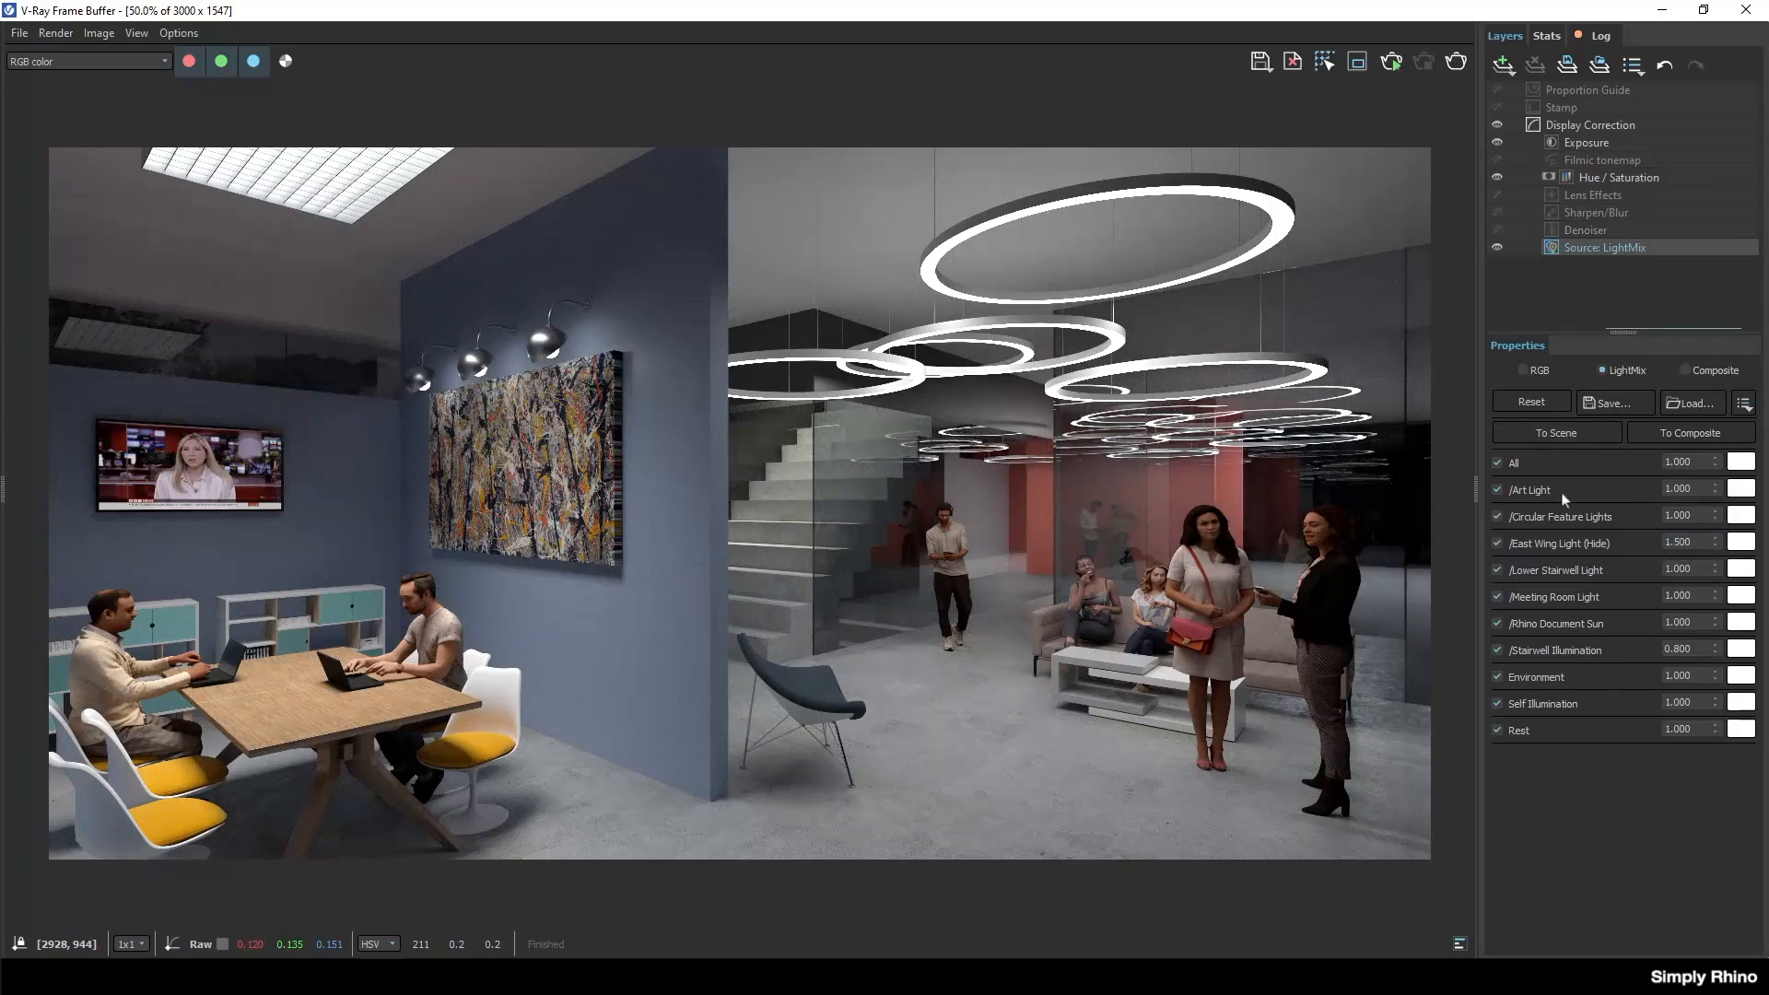
Set the East Wing Light intensity to 1.25.
{"action": "left_click", "coordinate": [1684, 542]}
{"action": "left_click_drag", "start_coordinate": [1683, 542], "coordinate": [1701, 545]}
{"action": "type", "text": "25"}
{"action": "key", "text": "Return"}
Check Self Illumination off and on, set its intensity to 0.8, and compare the image with Environment off and on.
{"action": "left_click", "coordinate": [1498, 705]}
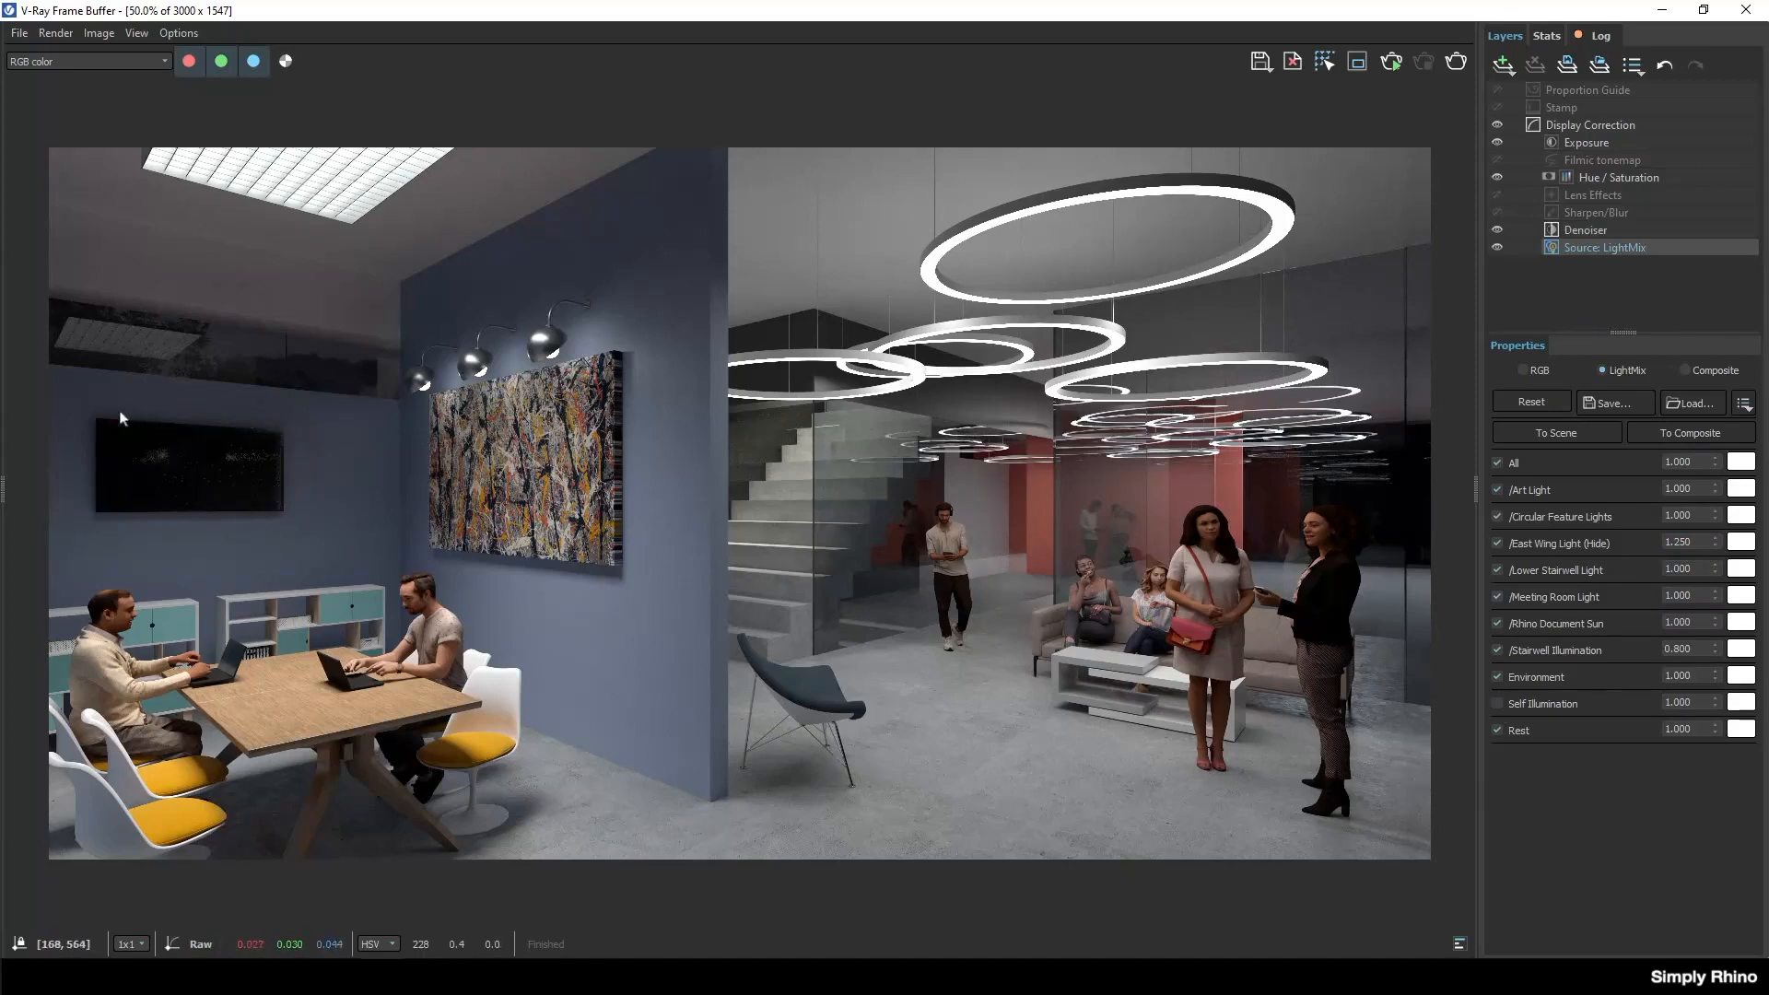
{"action": "left_click", "coordinate": [1499, 704]}
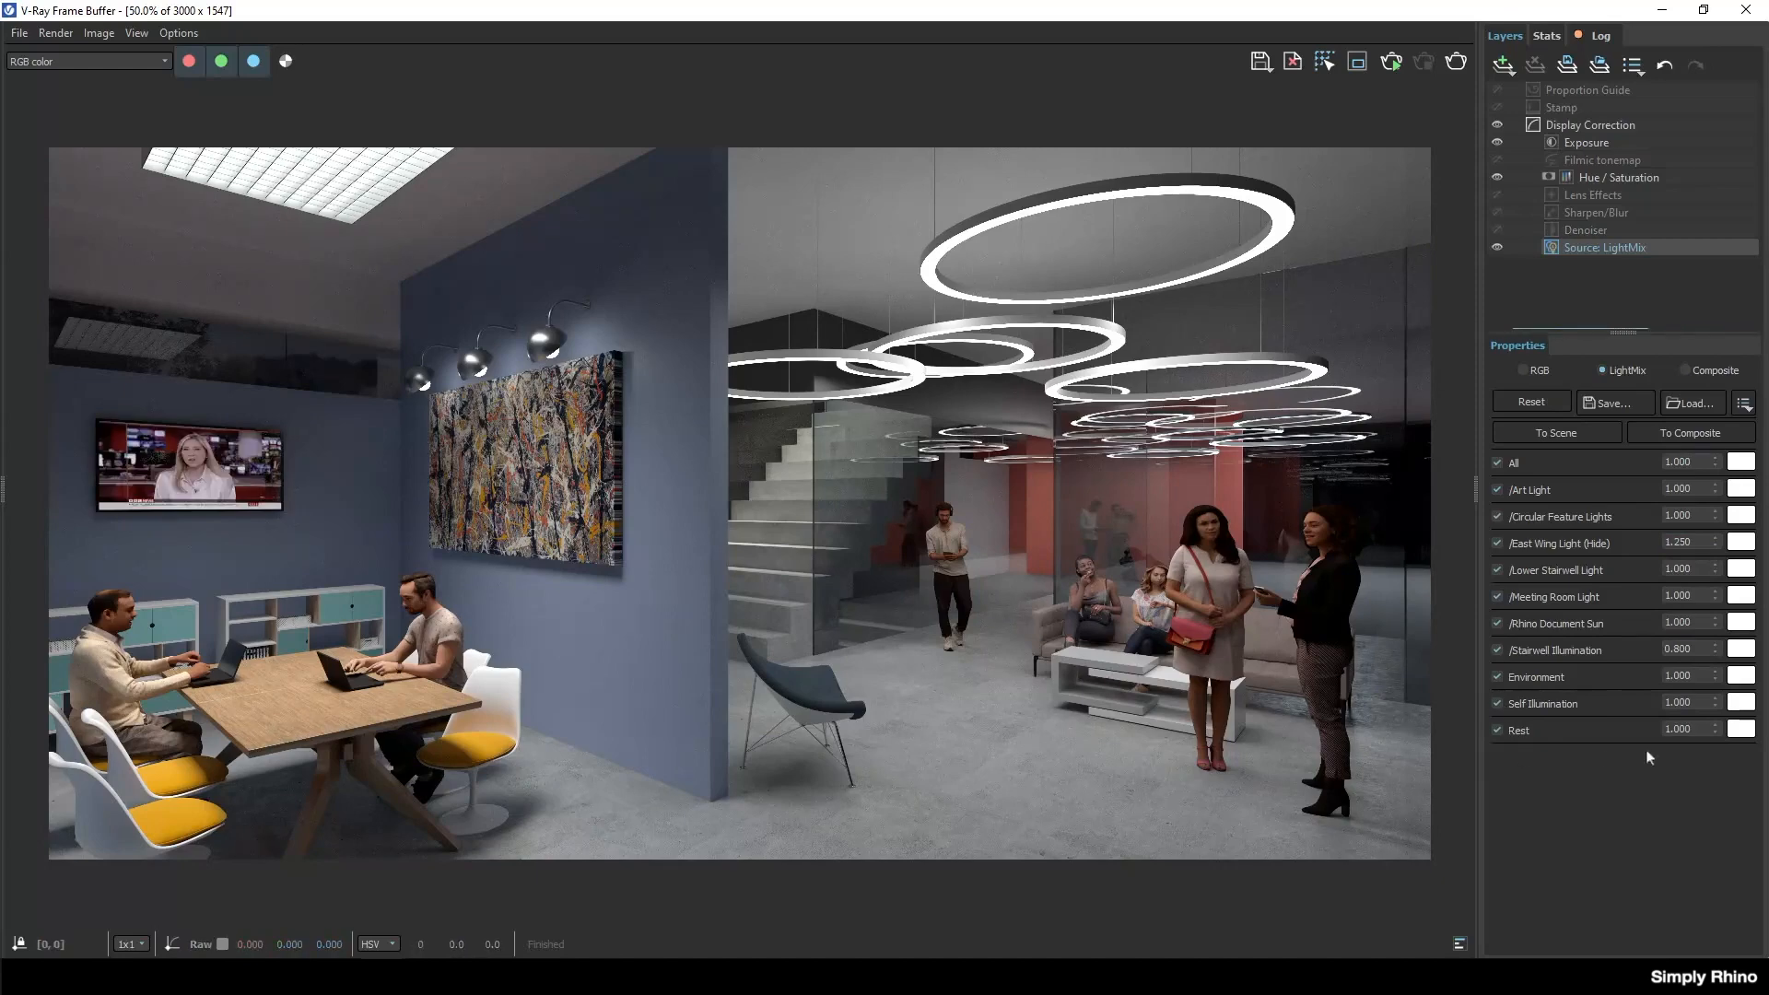
{"action": "left_click_drag", "start_coordinate": [1695, 703], "coordinate": [1620, 703]}
{"action": "type", "text": "0.8"}
{"action": "key", "text": "Return"}
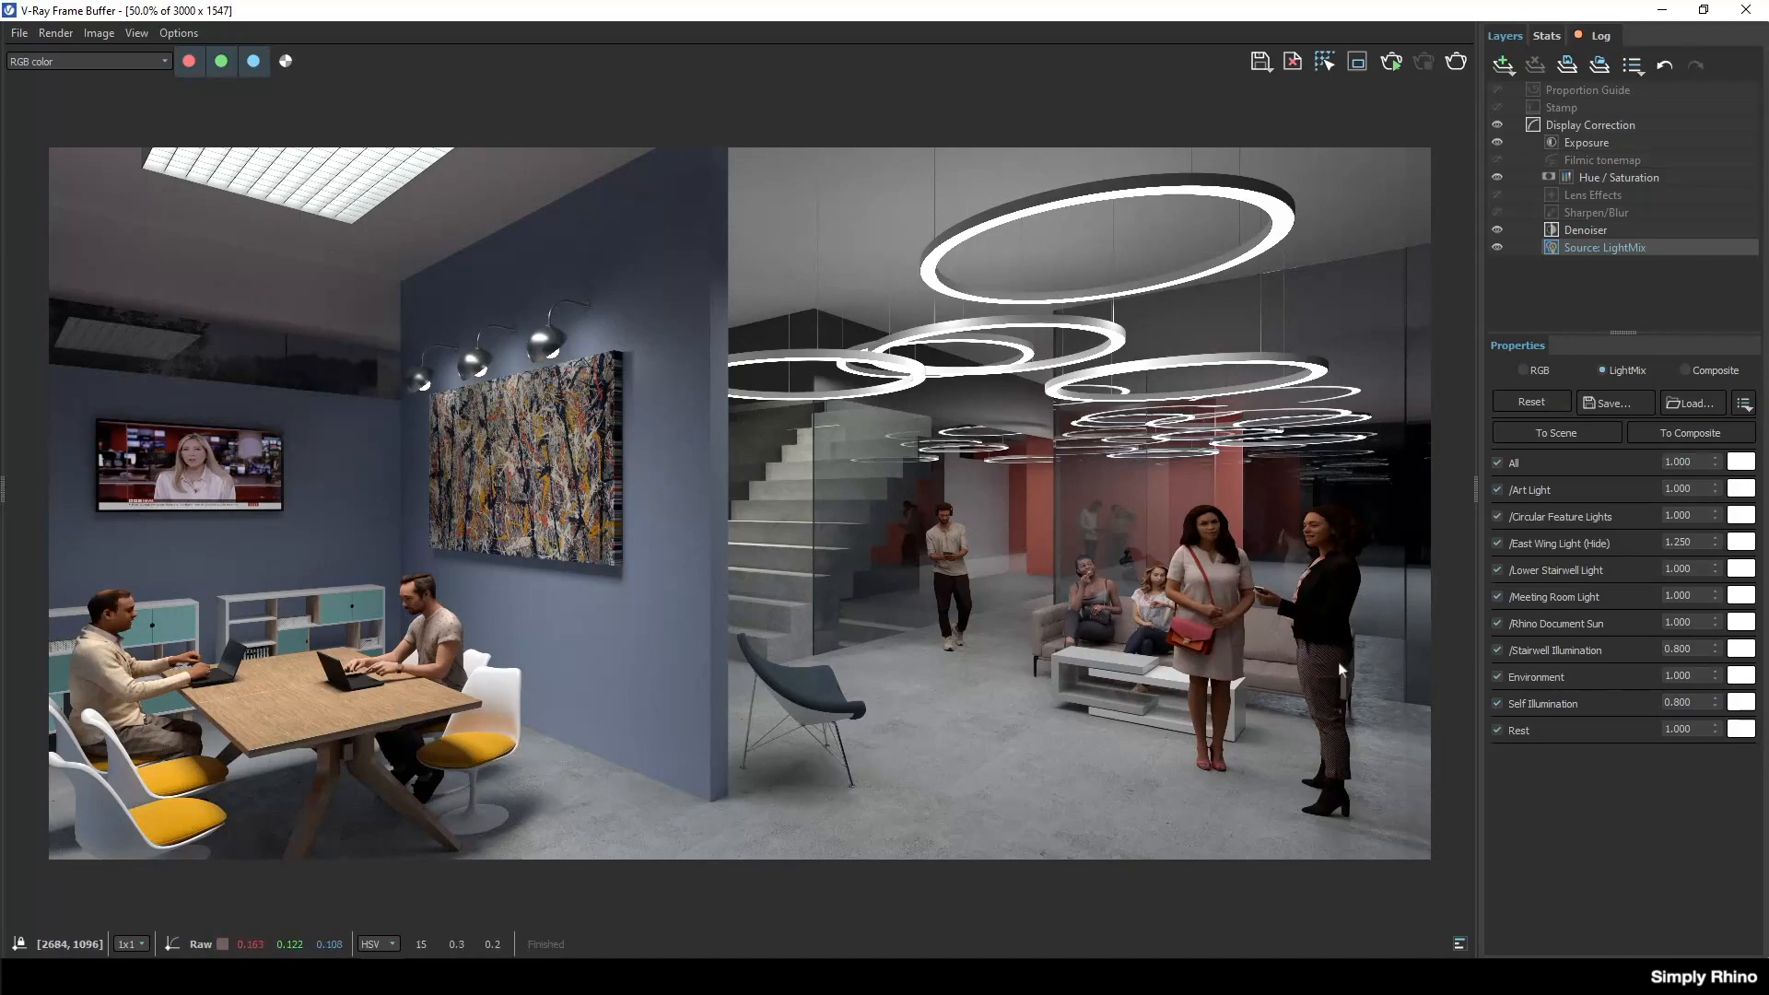
{"action": "left_click", "coordinate": [1499, 676]}
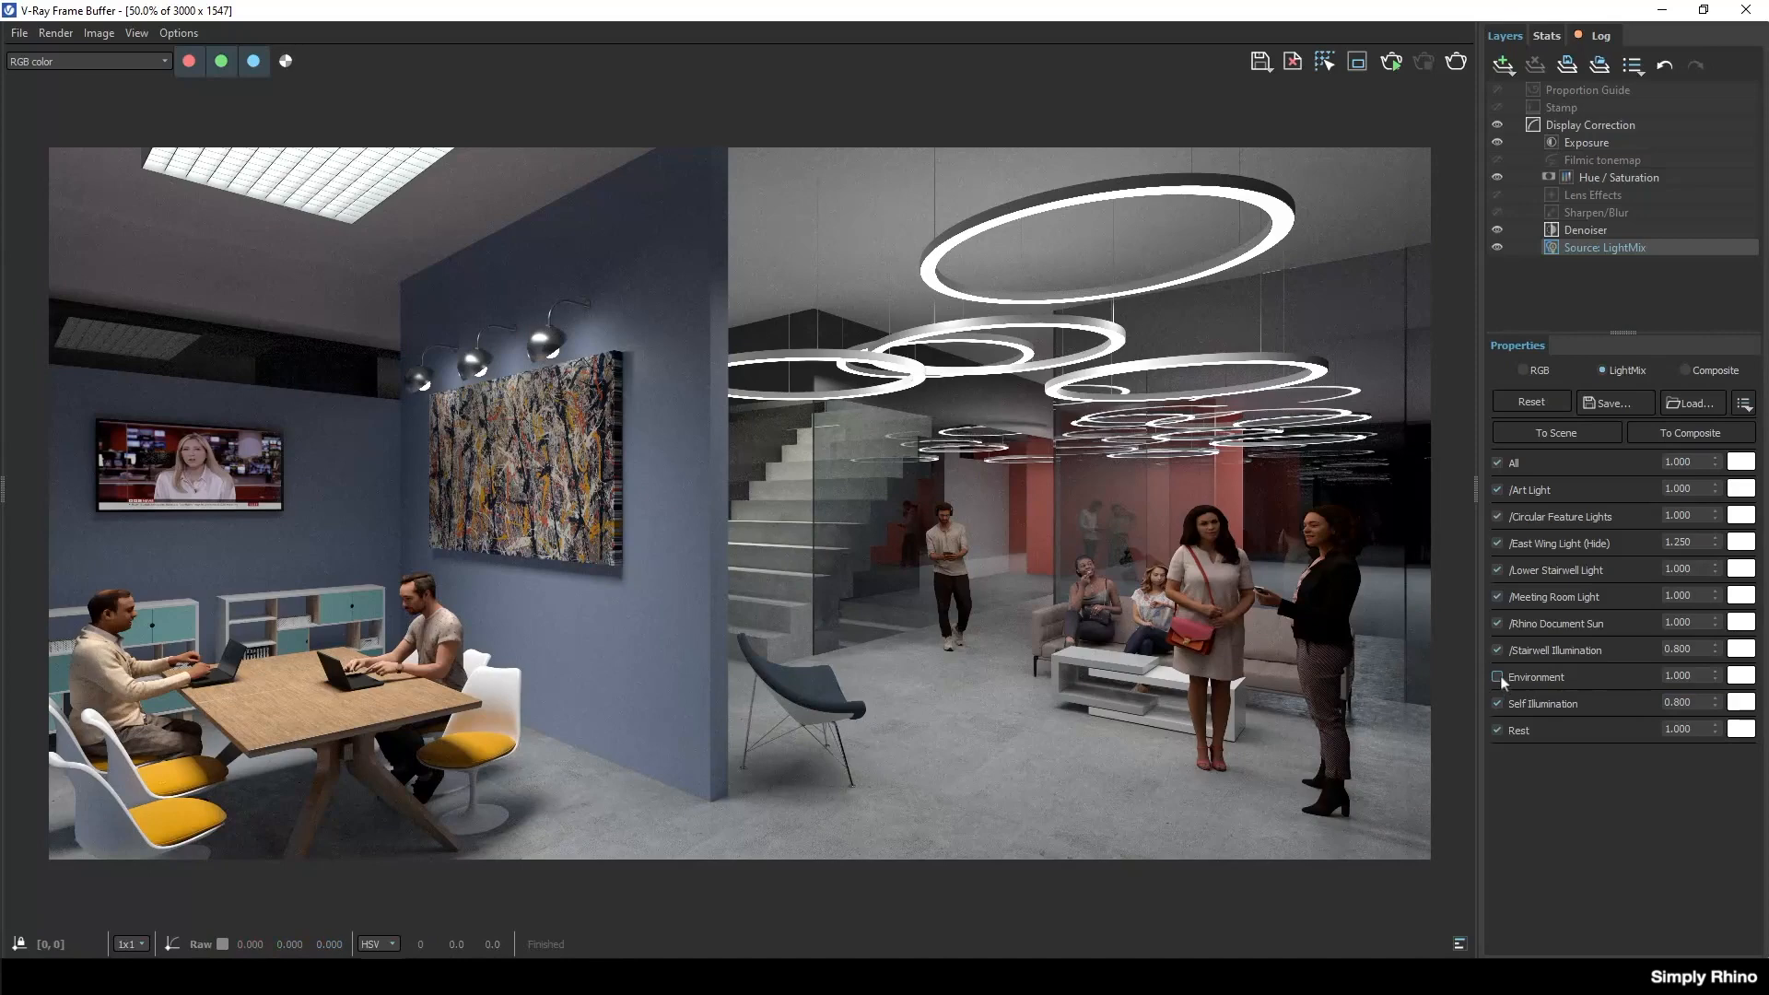
{"action": "left_click", "coordinate": [1499, 677]}
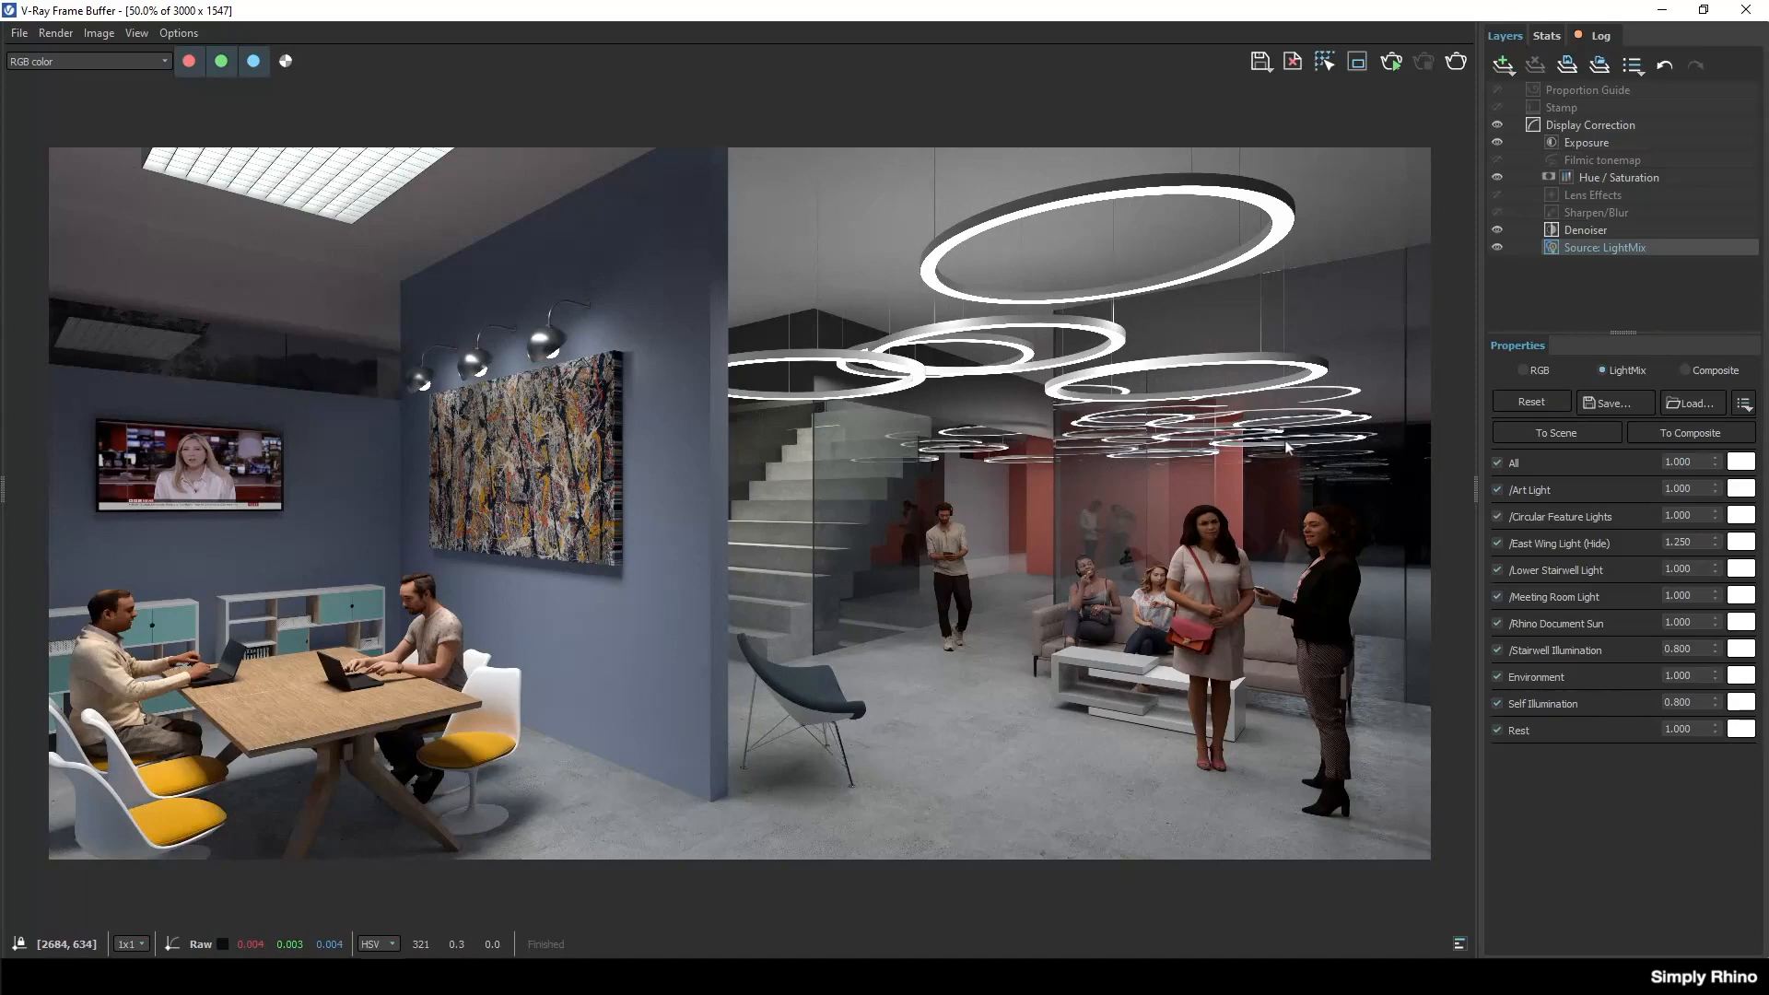
Tint the Circular Feature Lights with a very pale yellow colour.
{"action": "left_click", "coordinate": [1741, 515]}
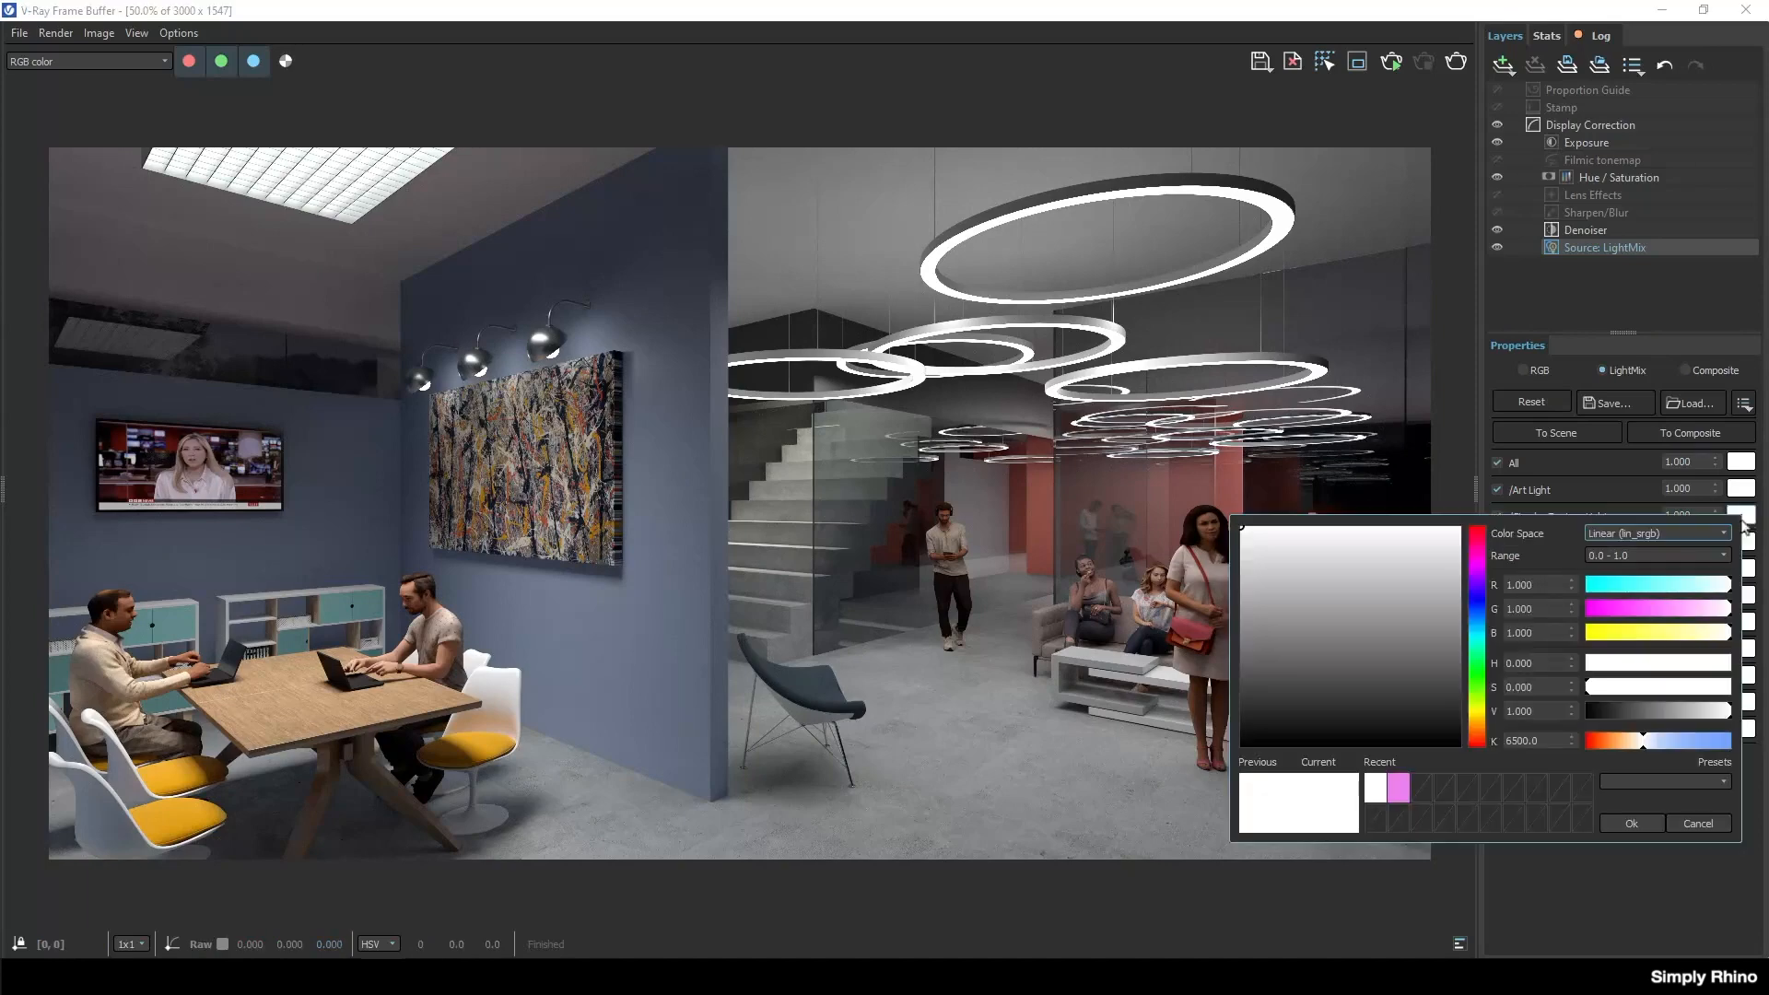
{"action": "left_click", "coordinate": [1656, 636]}
{"action": "left_click", "coordinate": [1250, 532]}
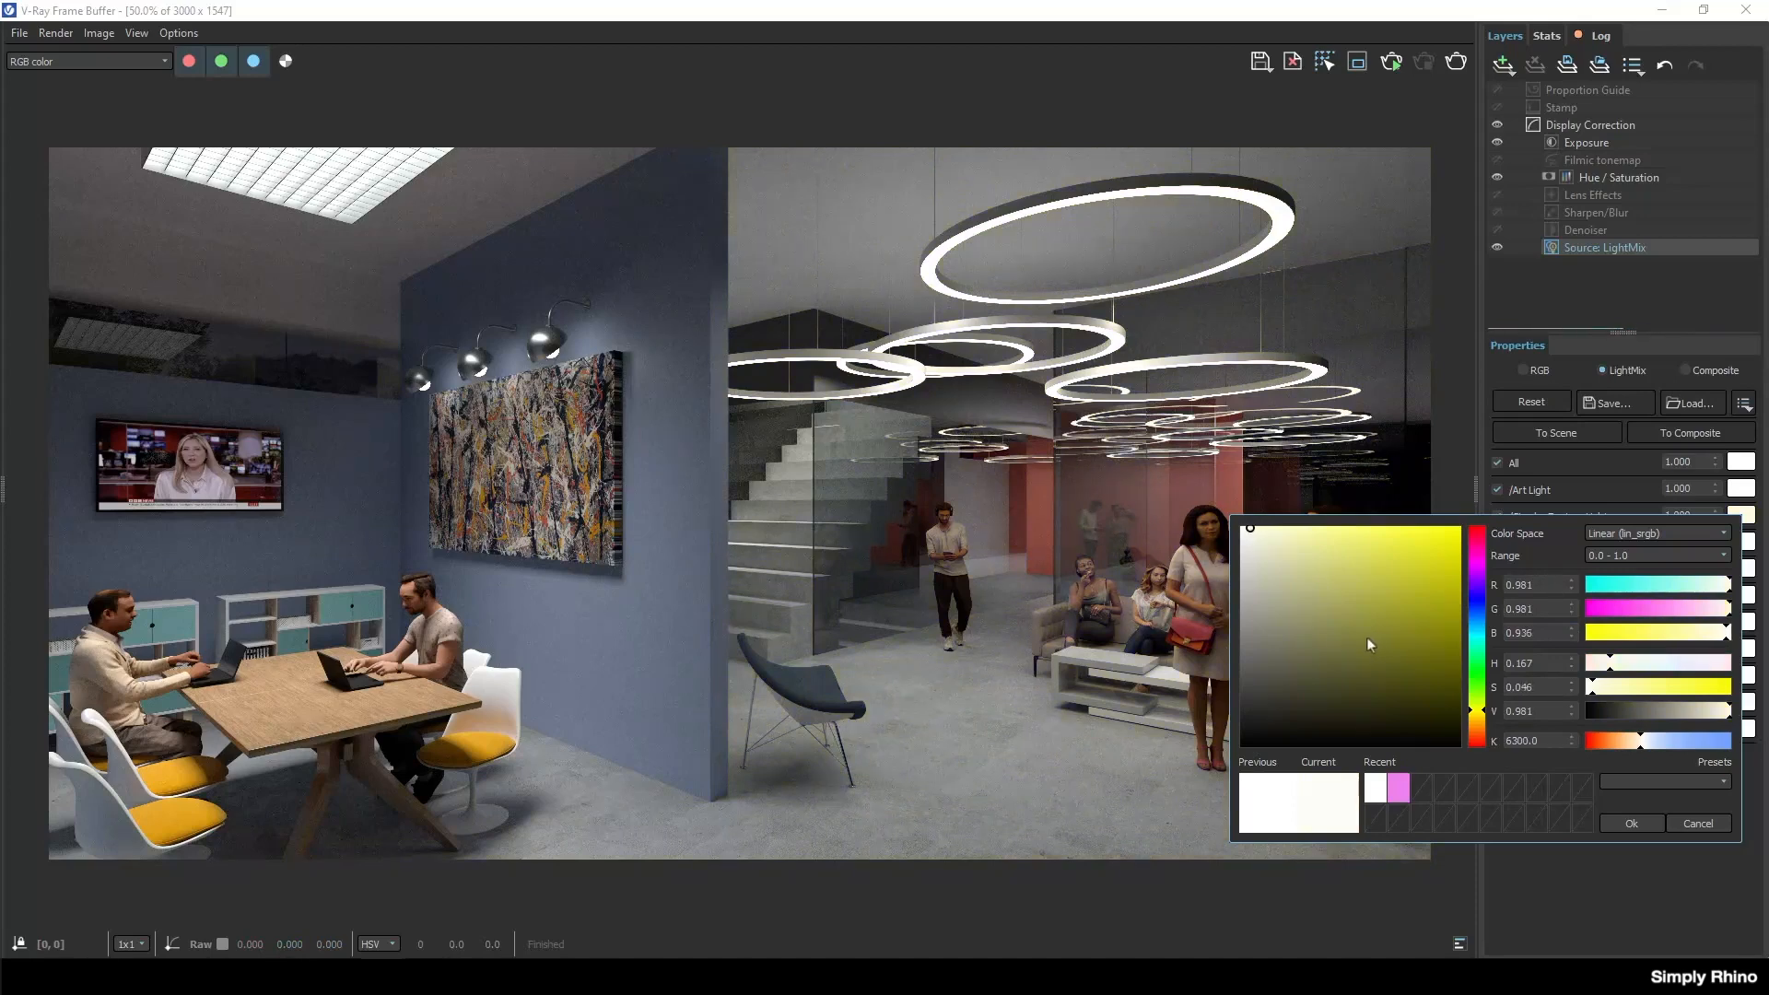
{"action": "mouse_move", "coordinate": [1250, 530]}
{"action": "left_mouse_down"}
{"action": "mouse_move", "coordinate": [1313, 532]}
{"action": "mouse_move", "coordinate": [1250, 533]}
{"action": "left_mouse_up"}
{"action": "left_click", "coordinate": [1645, 822]}
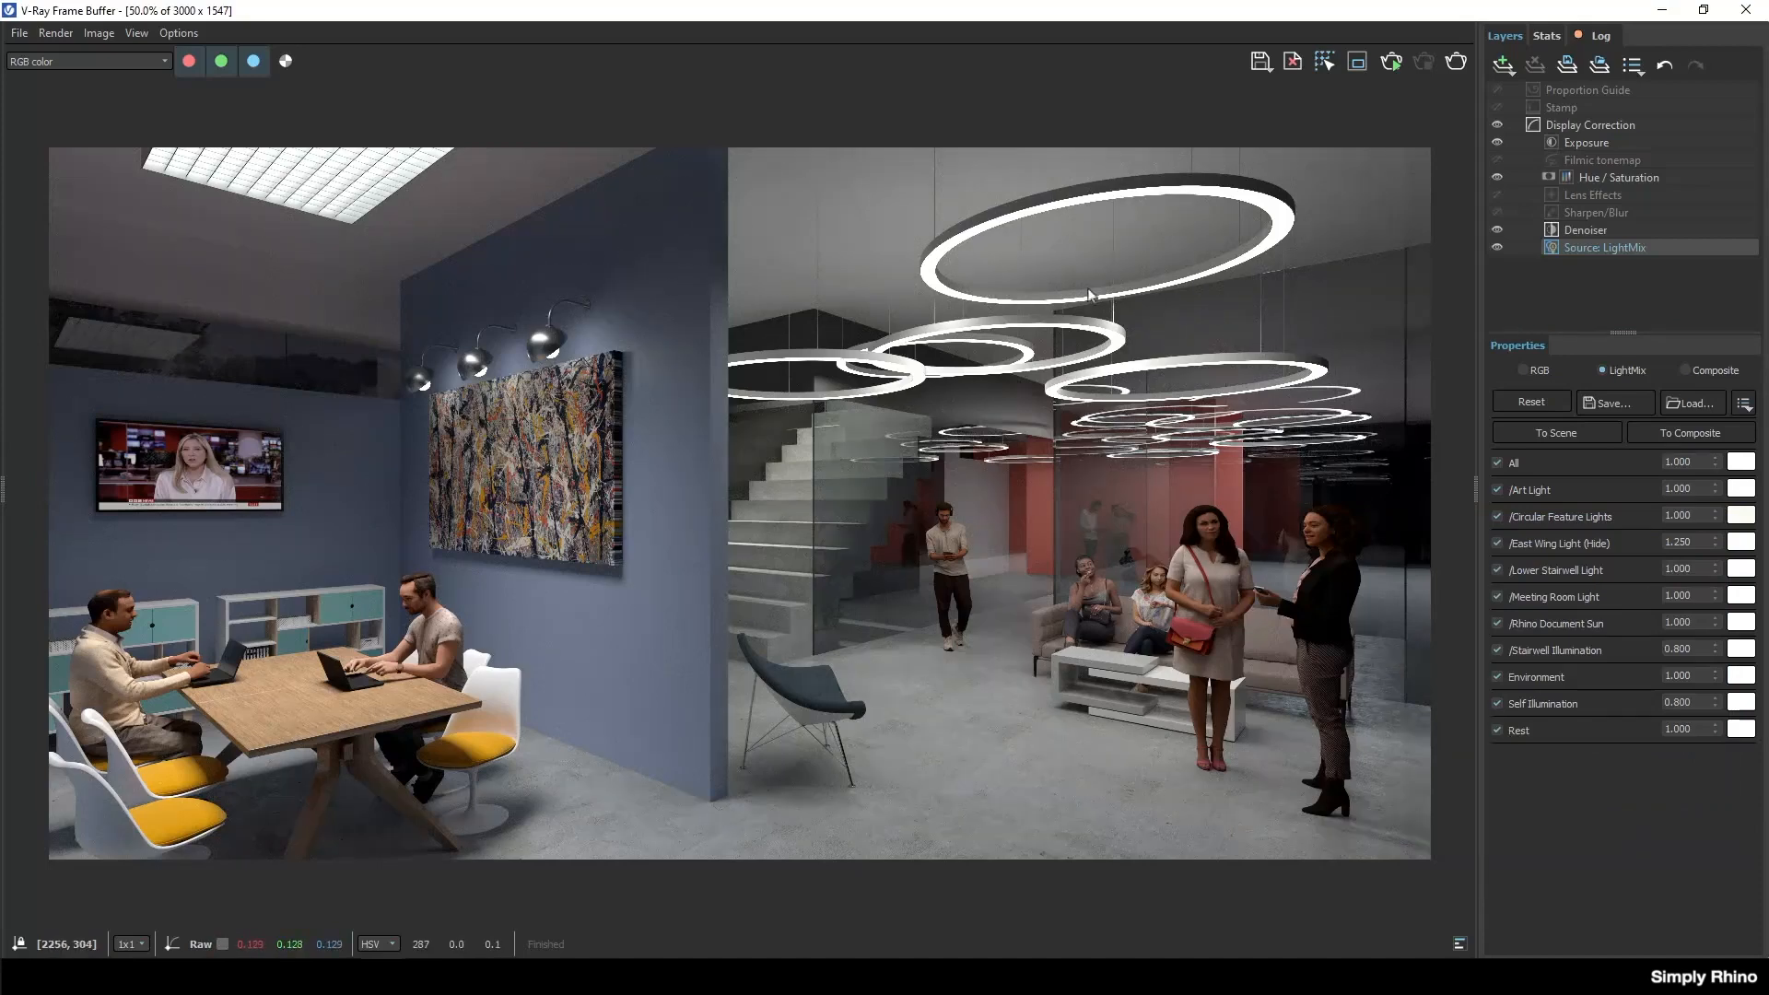
Open the Exposure layer's properties and save the rendered image as Render 02.tif in Tagged image file format.
{"action": "left_click", "coordinate": [1587, 142]}
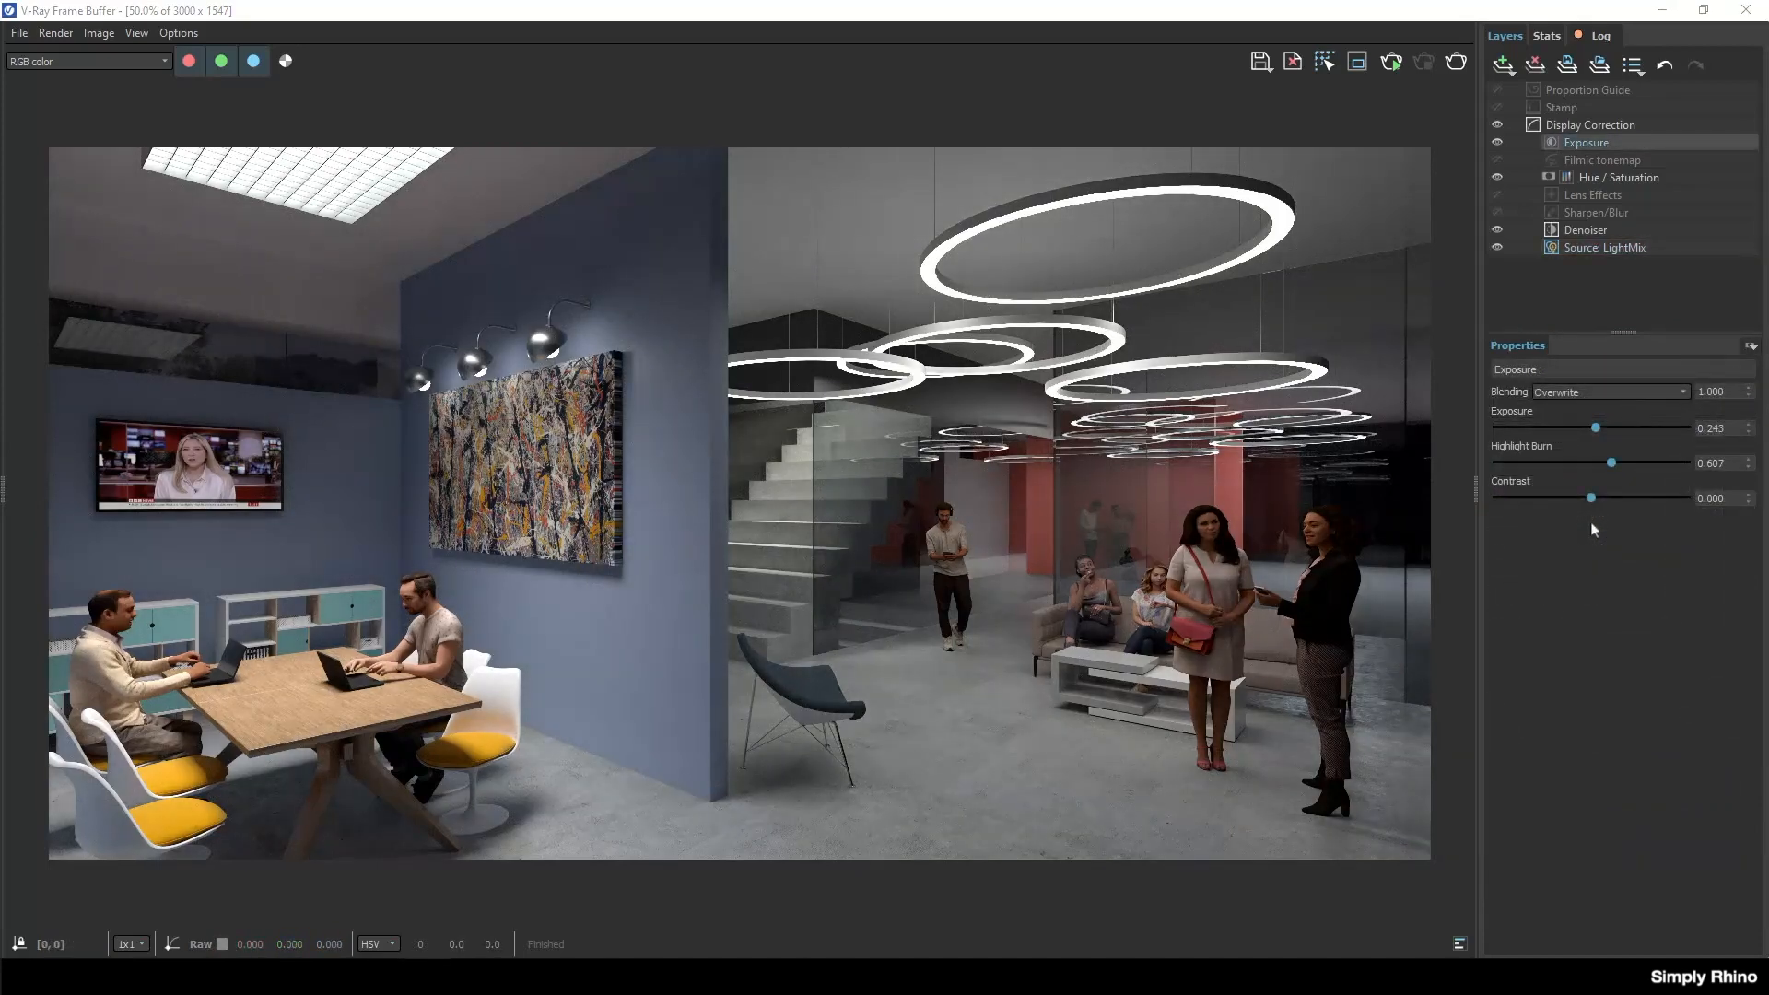
{"action": "left_click", "coordinate": [1261, 61]}
{"action": "left_click", "coordinate": [1289, 90]}
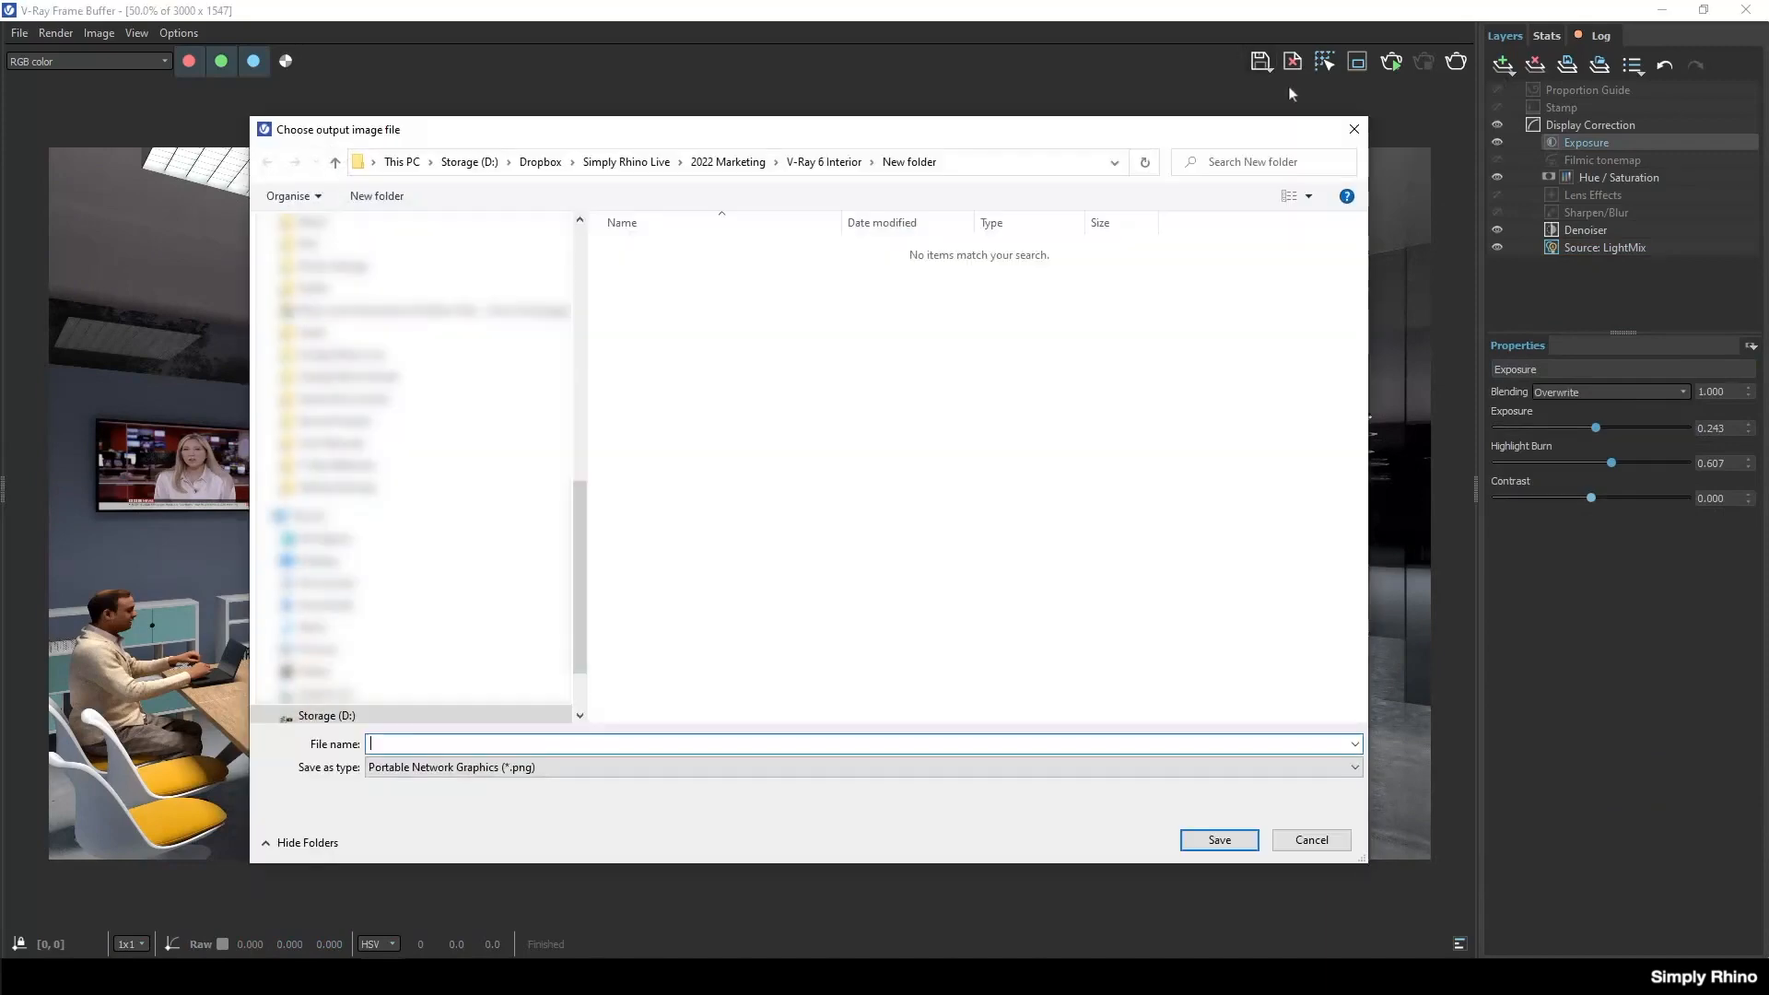
{"action": "left_click", "coordinate": [573, 773]}
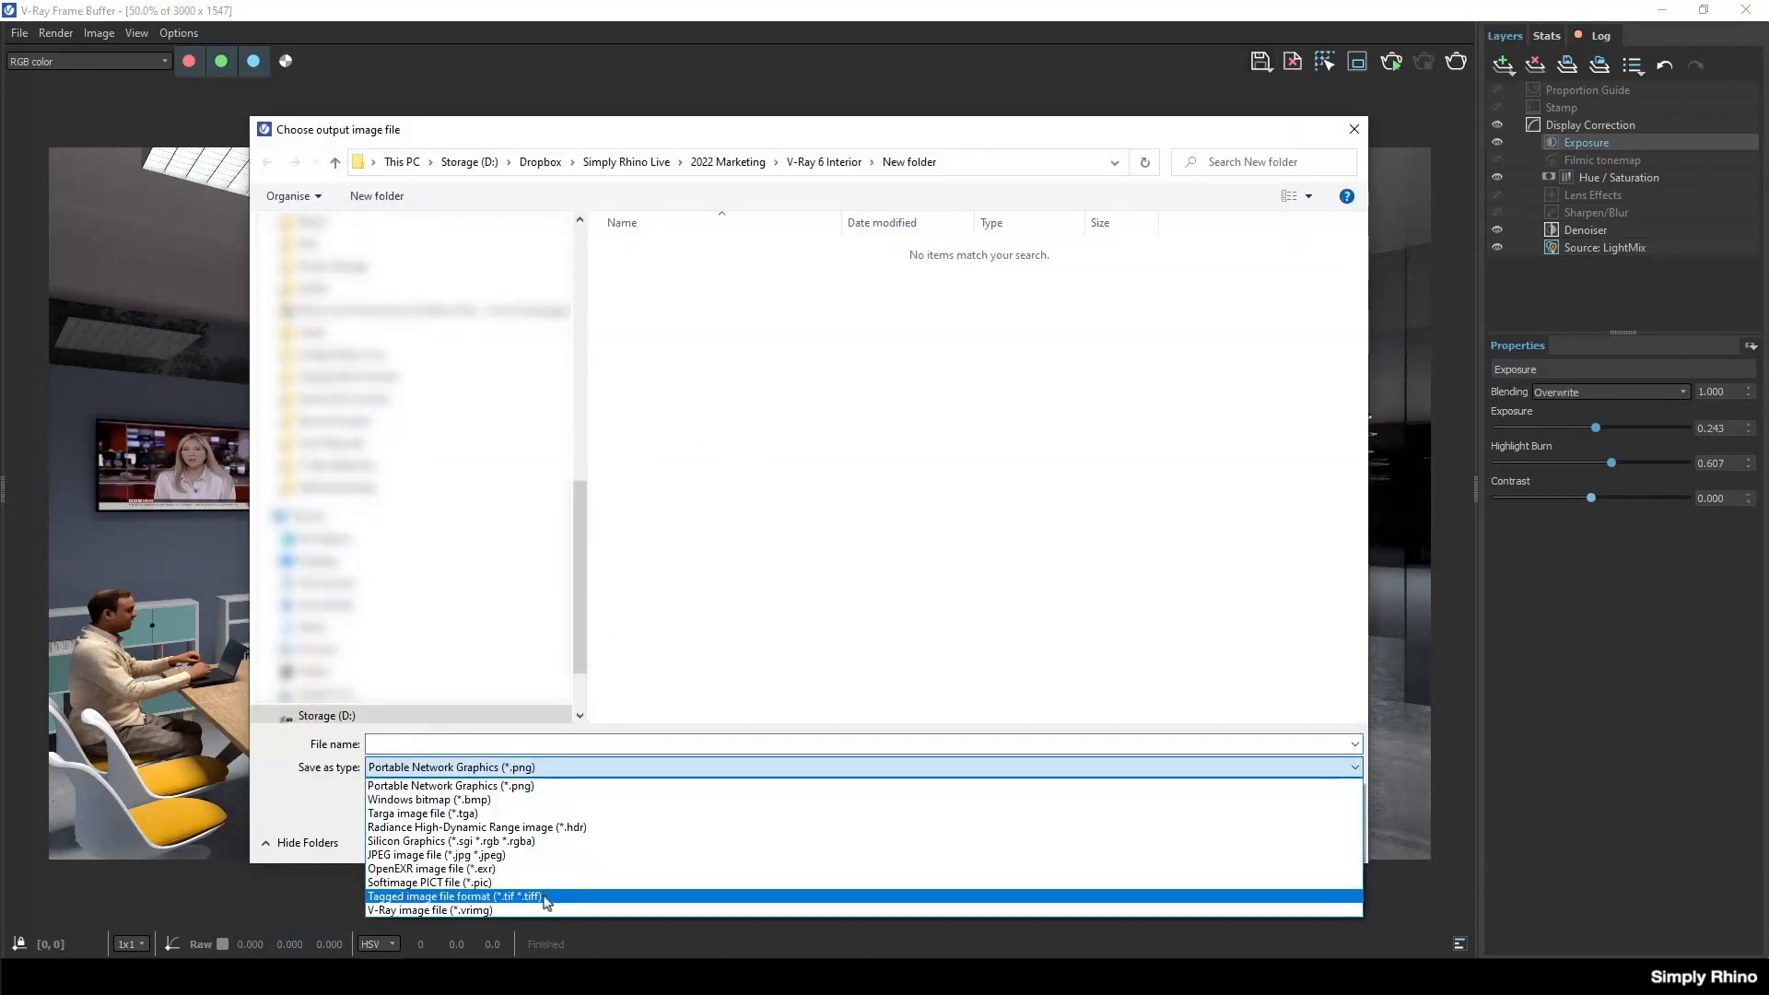
{"action": "left_click", "coordinate": [545, 904]}
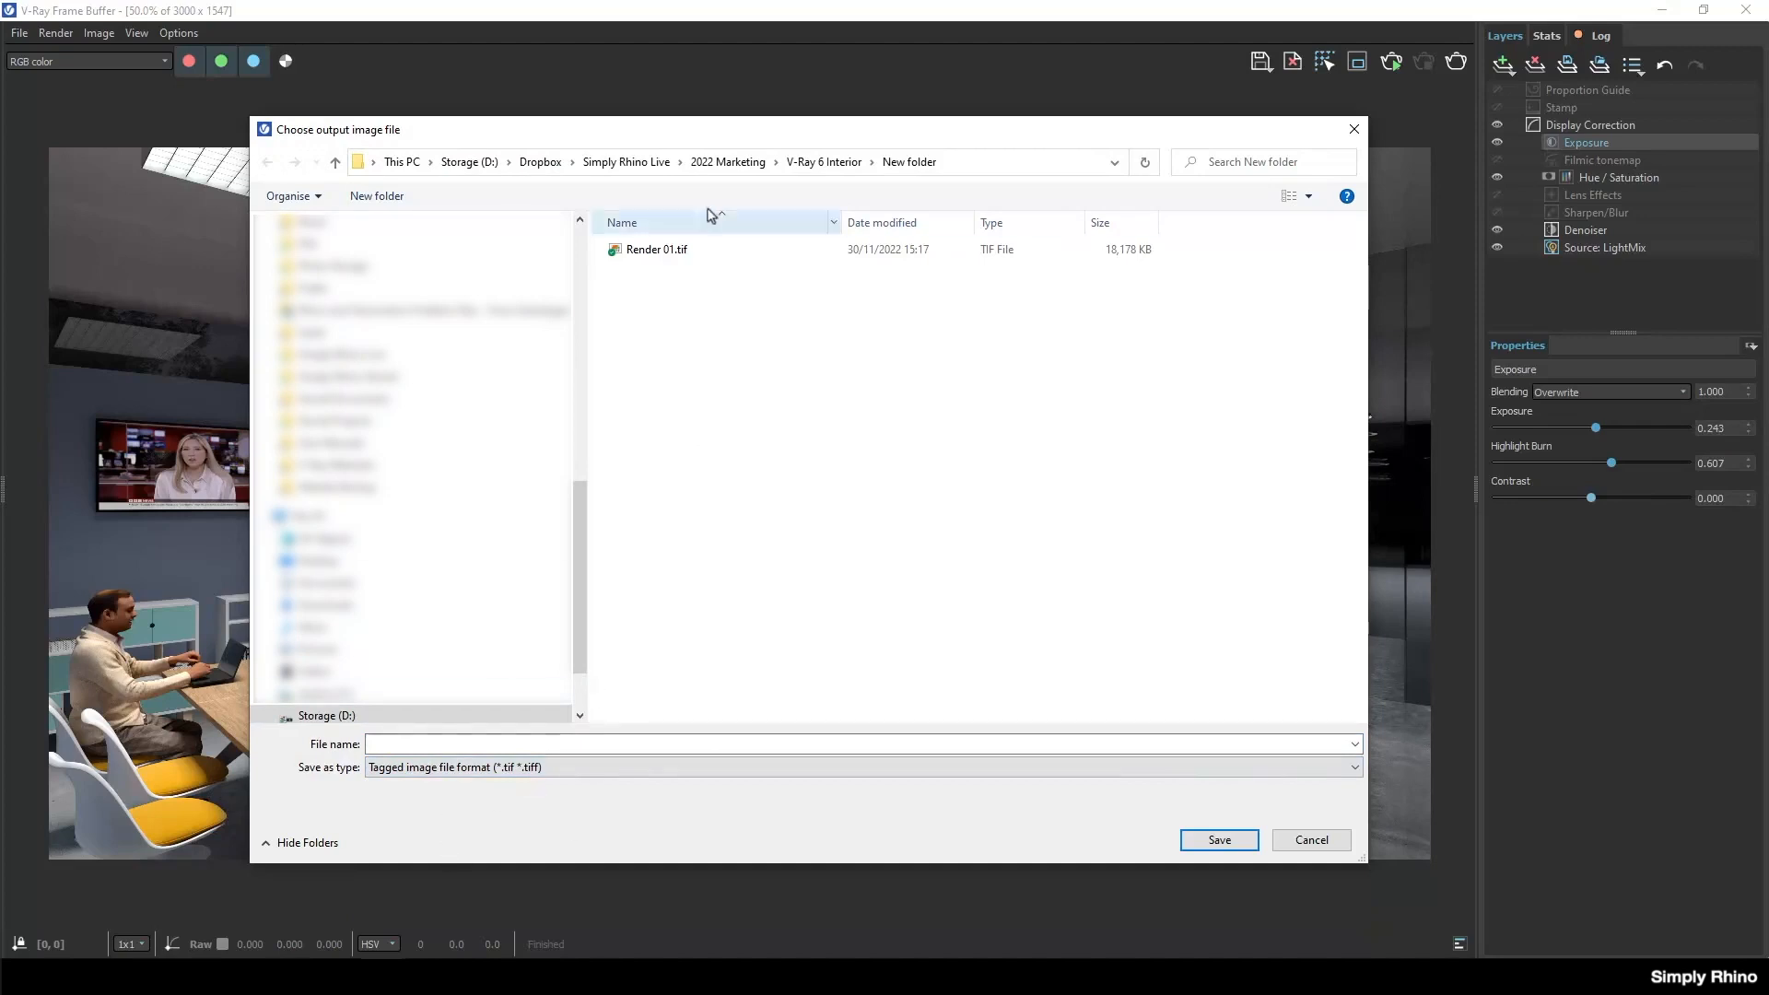
{"action": "left_click", "coordinate": [650, 251]}
{"action": "left_click", "coordinate": [406, 743]}
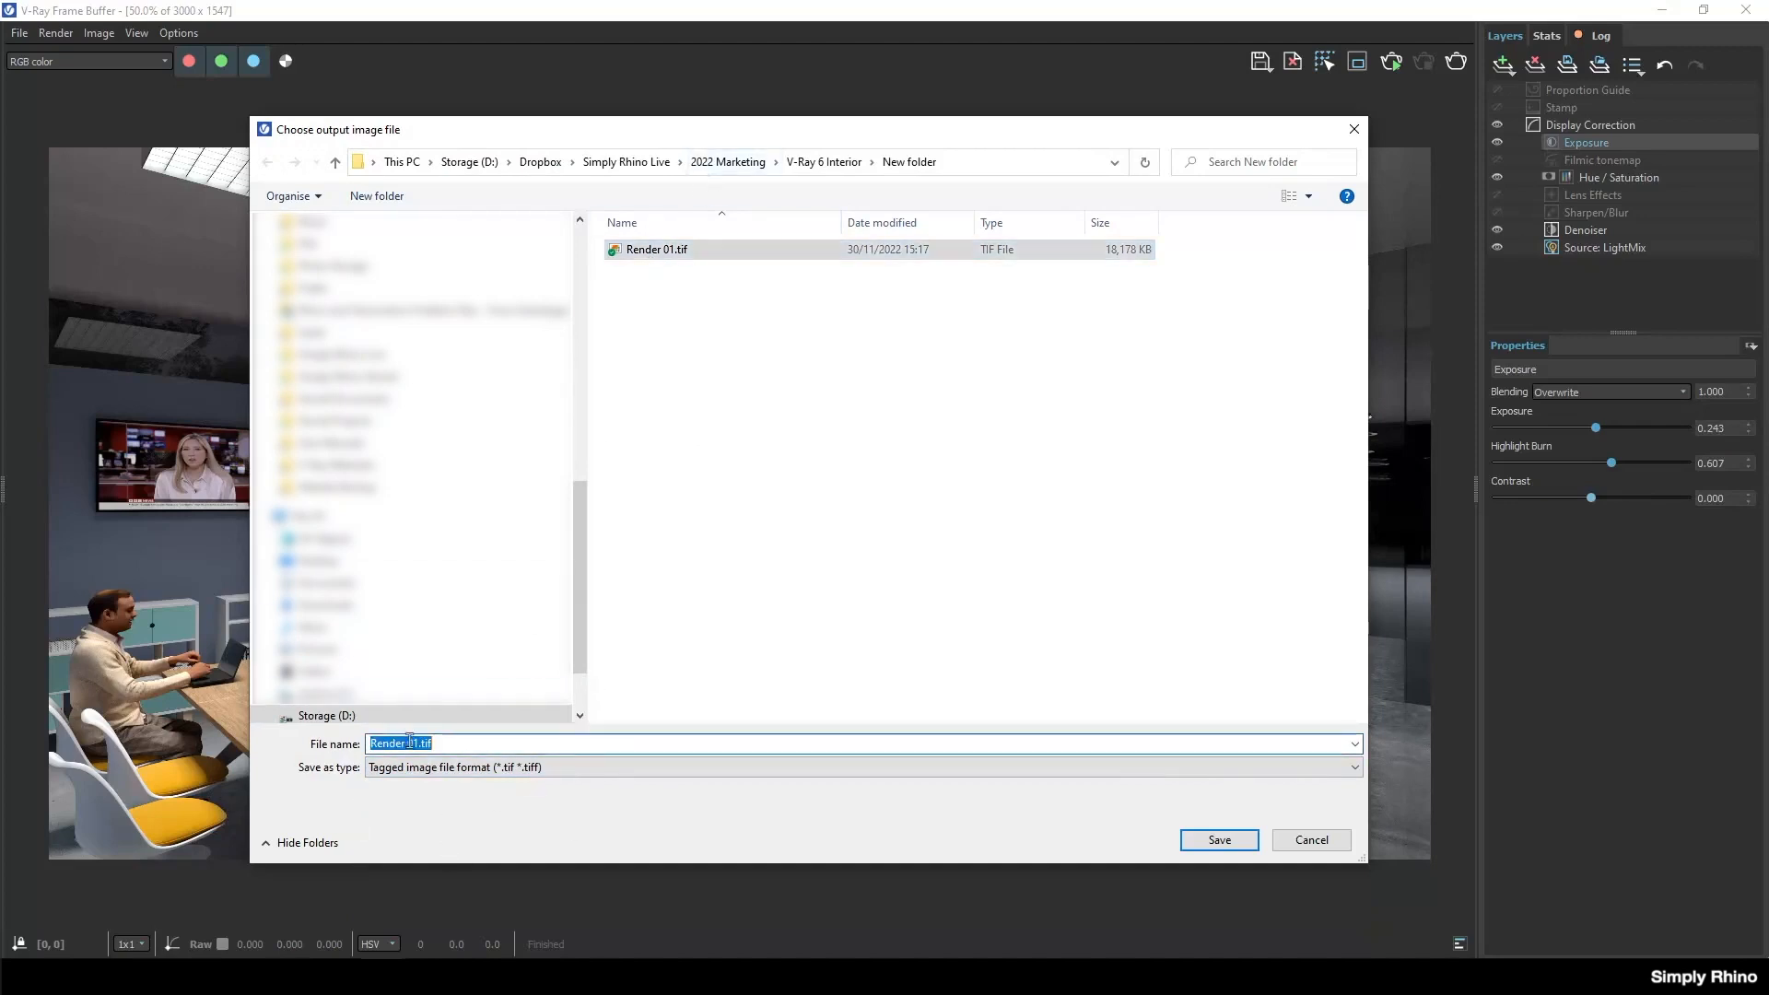
{"action": "left_click", "coordinate": [419, 743]}
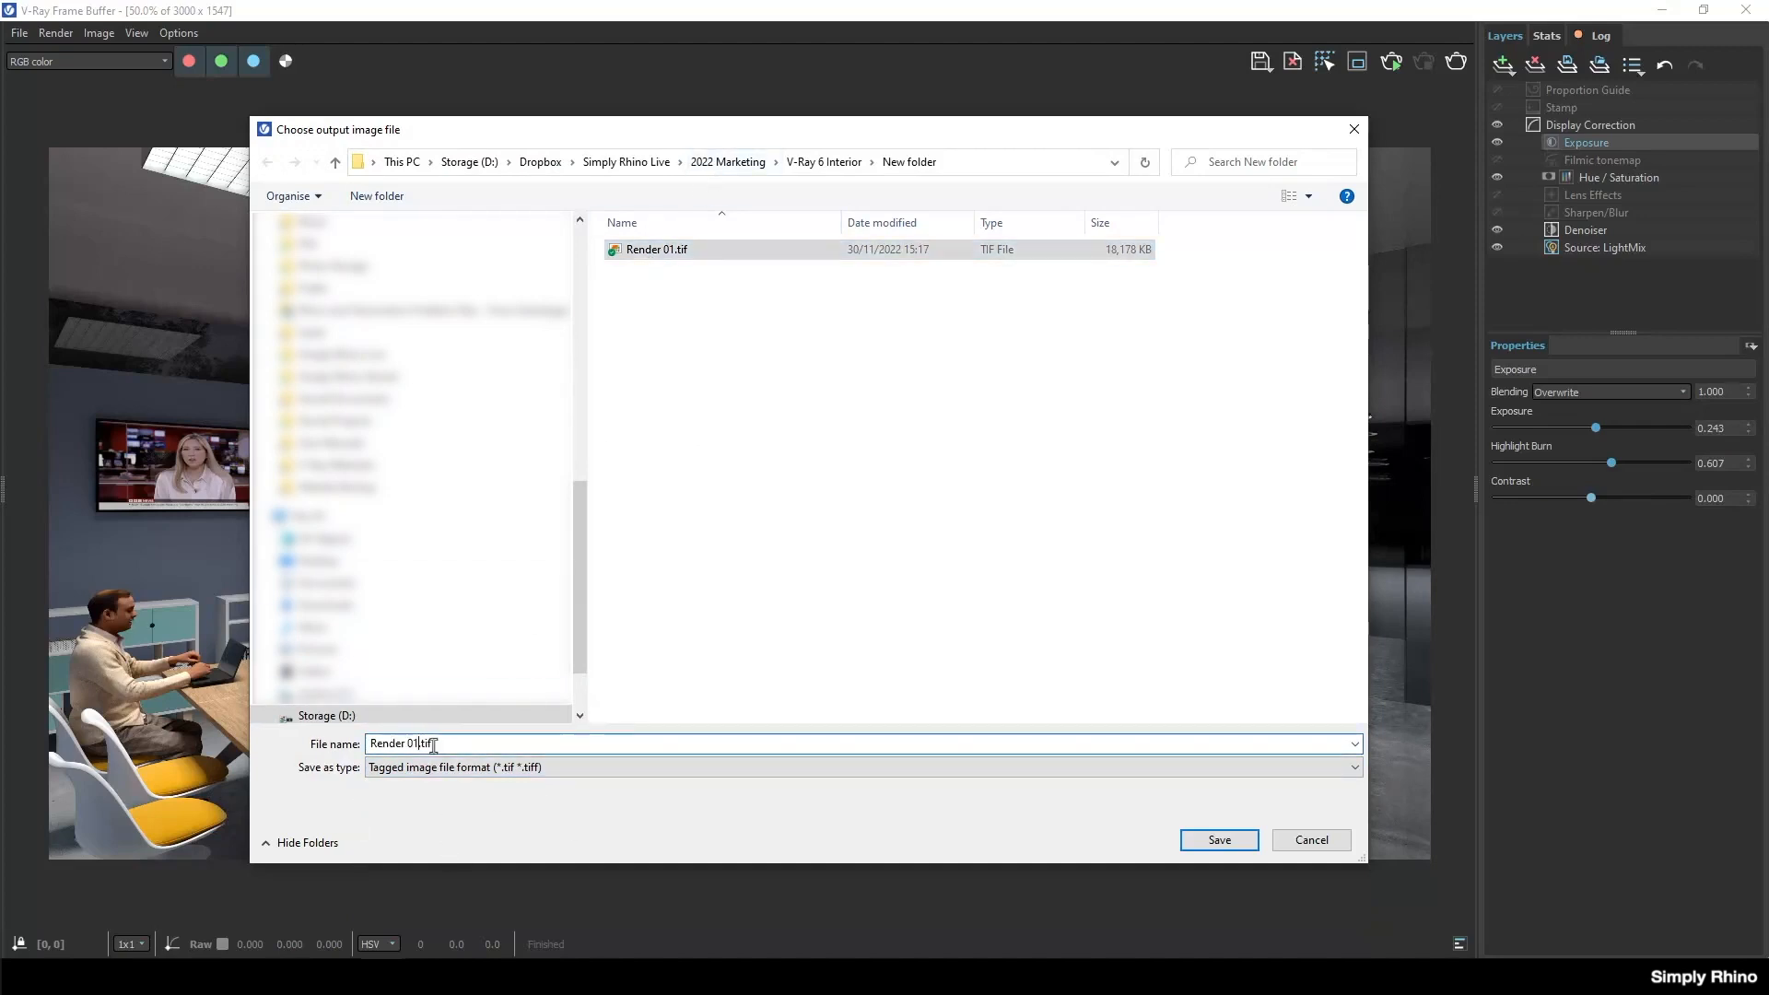
{"action": "key", "text": "BackSpace"}
{"action": "type", "text": "2"}
{"action": "left_click", "coordinate": [1217, 839]}
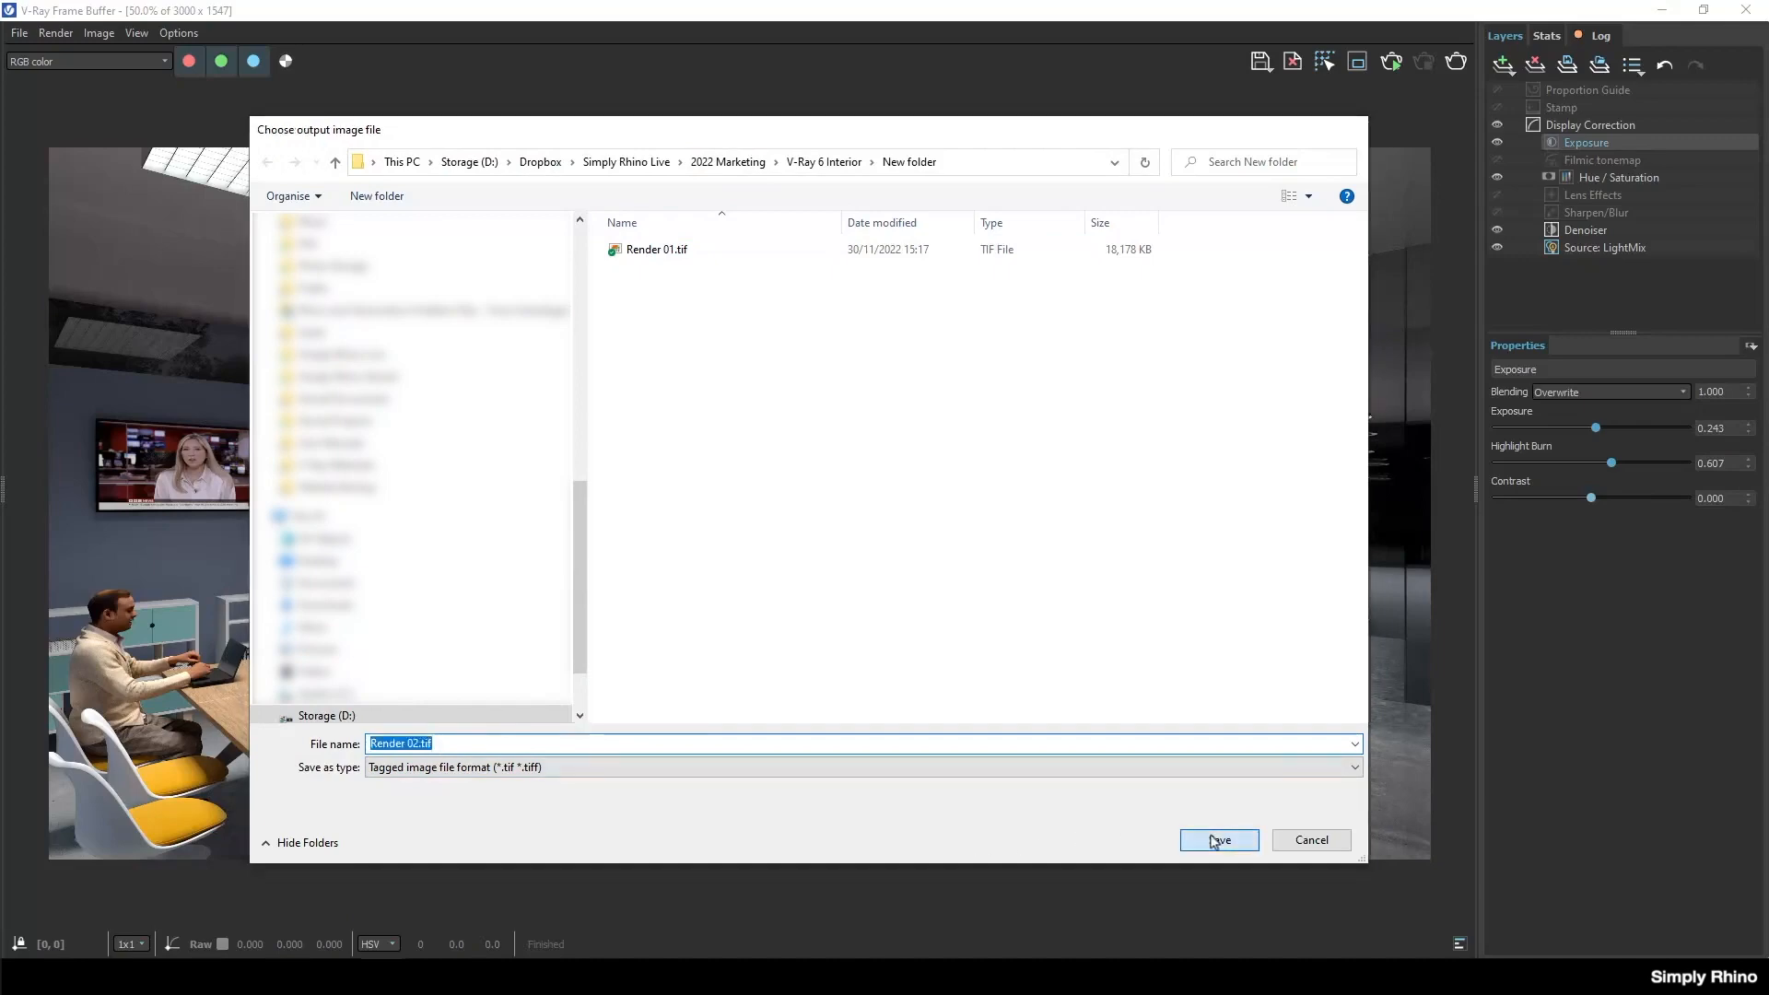